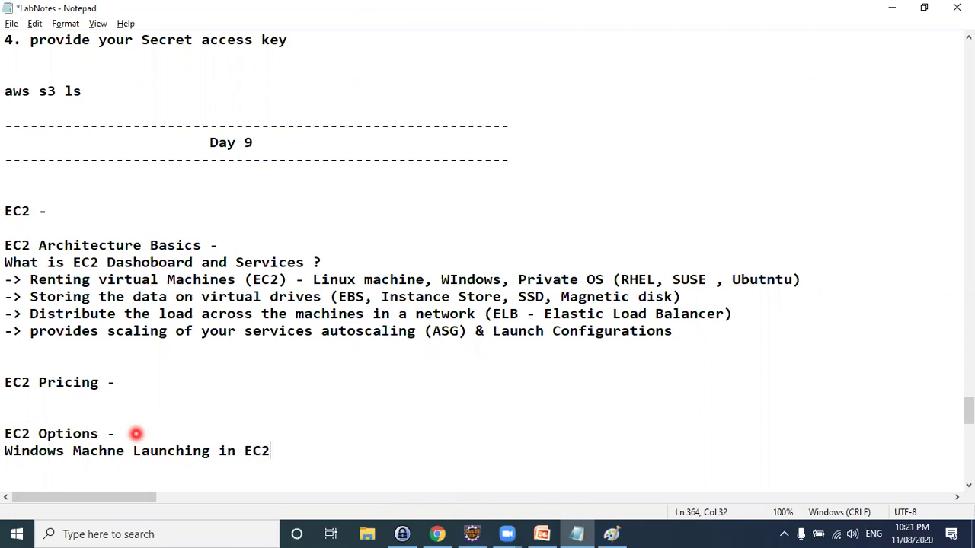
Switch to the EC2 dashboard in Chrome and start the launch wizard for a new instance
key(alt+Tab)
click(567, 197)
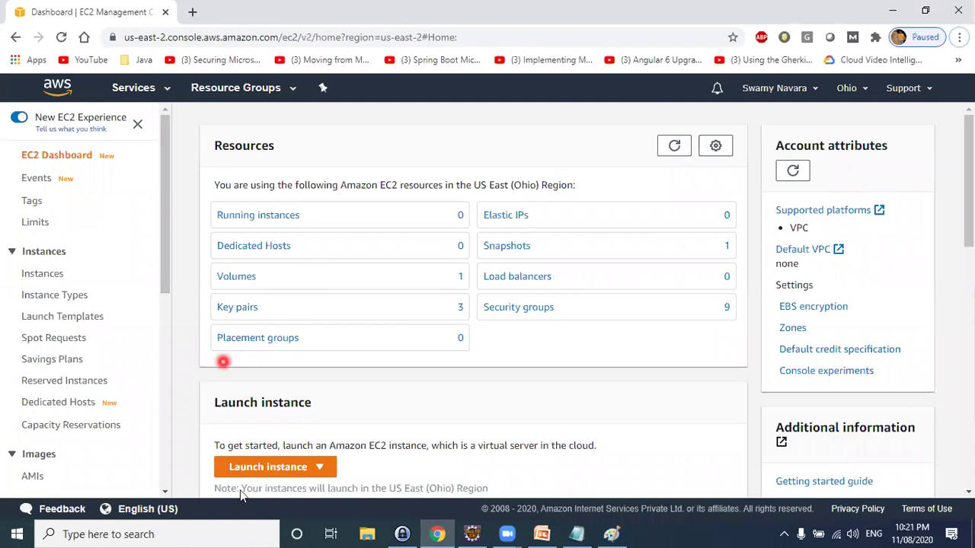
click(277, 467)
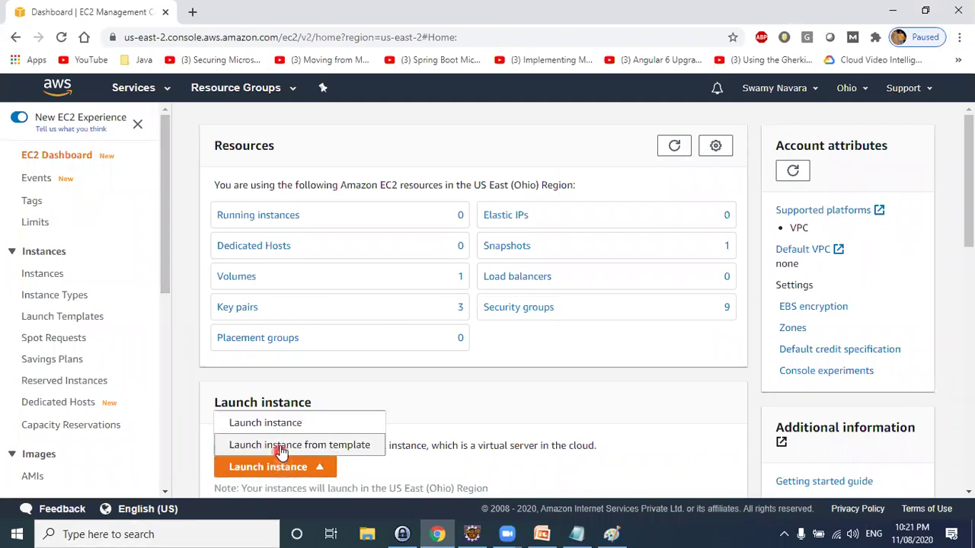
click(272, 423)
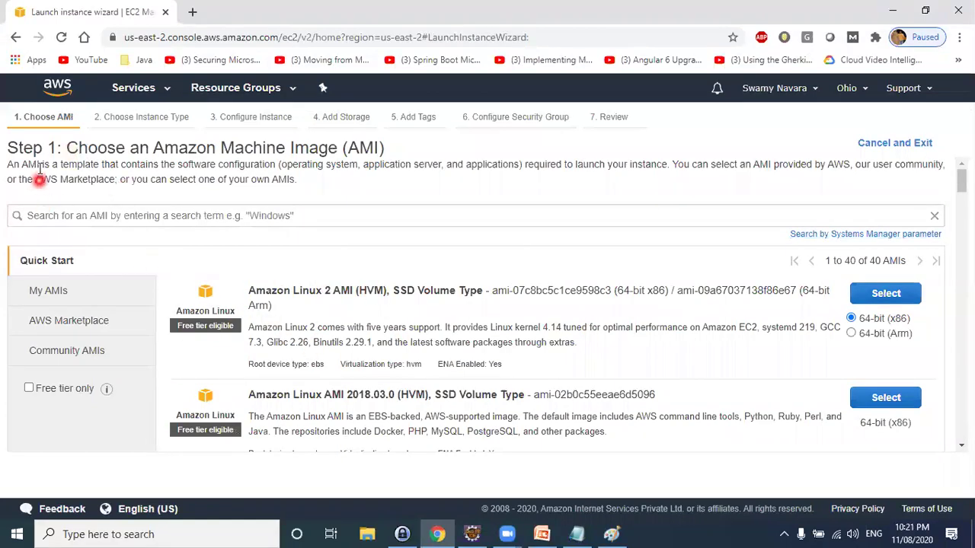
Review the Quick Start list of Amazon Machine Images from the Amazon Linux entries to the Deep Learning AMIs
drag(74, 147, 364, 147)
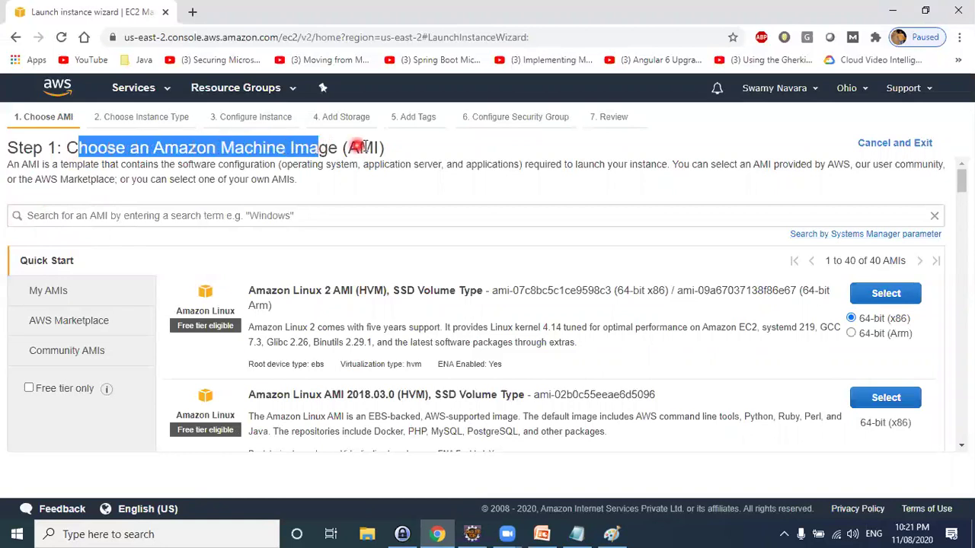
click(226, 147)
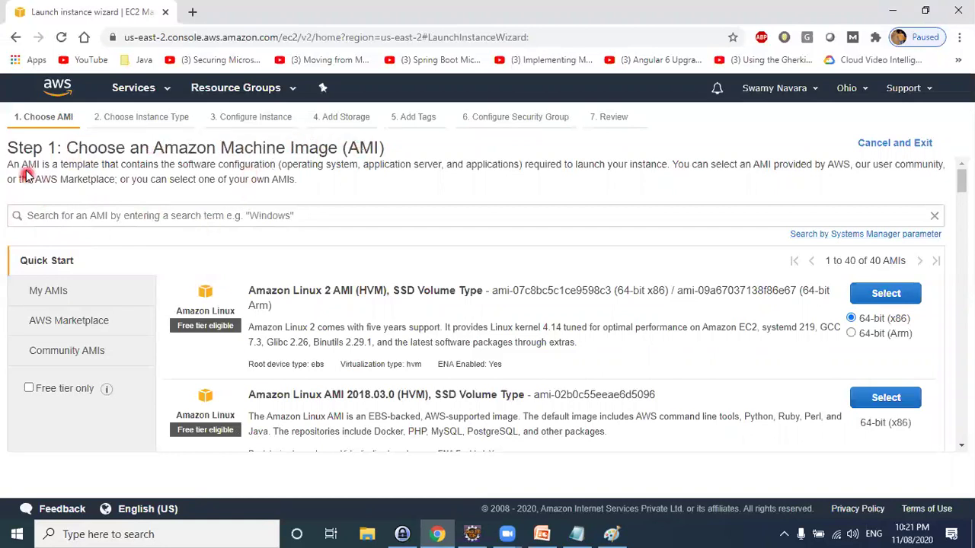
scroll(487, 266, down, 10)
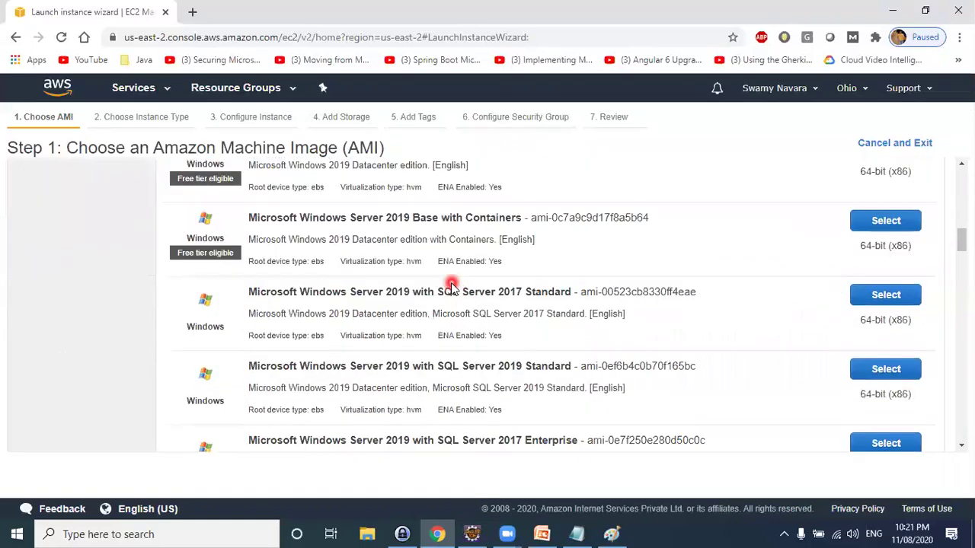
scroll(451, 286, down, 15)
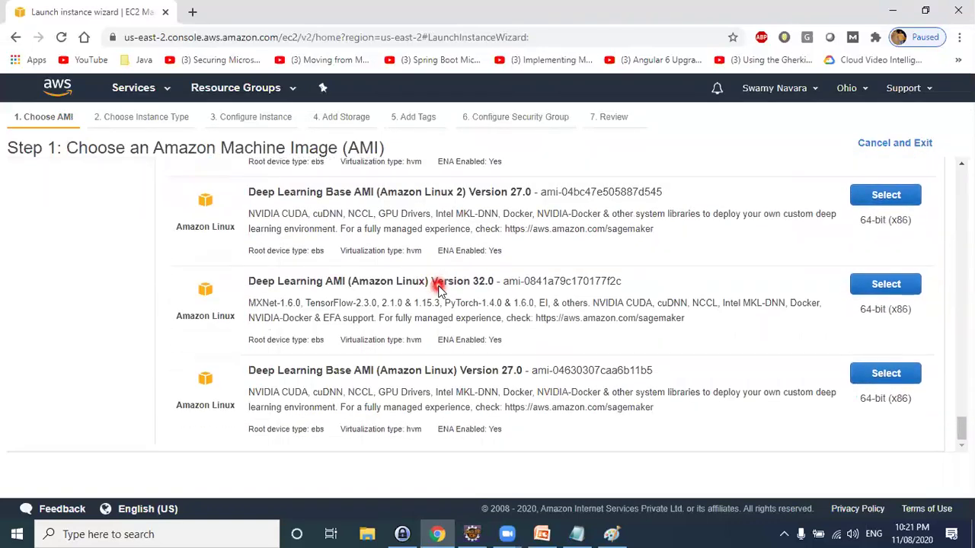
scroll(301, 293, up, 8)
scroll(294, 295, up, 20)
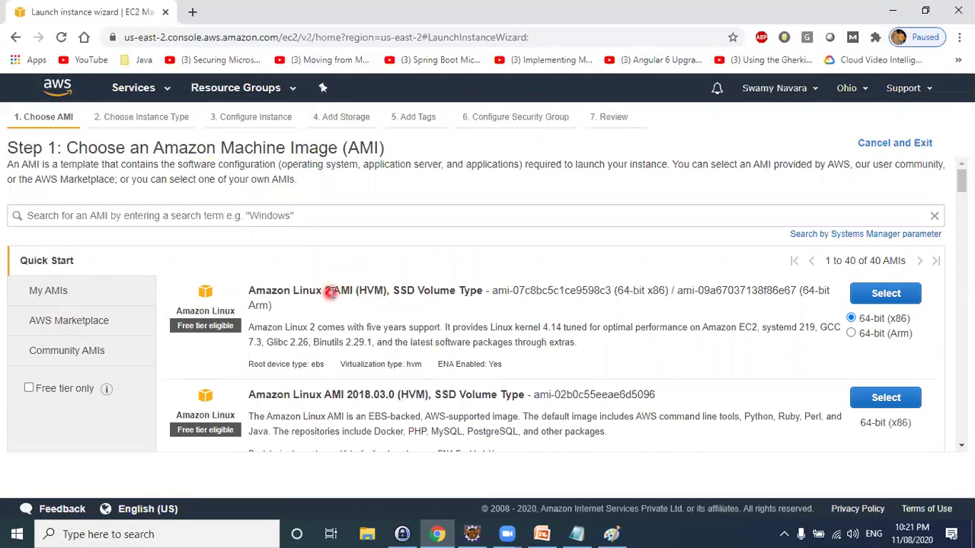
scroll(334, 300, down, 2)
scroll(334, 301, down, 1)
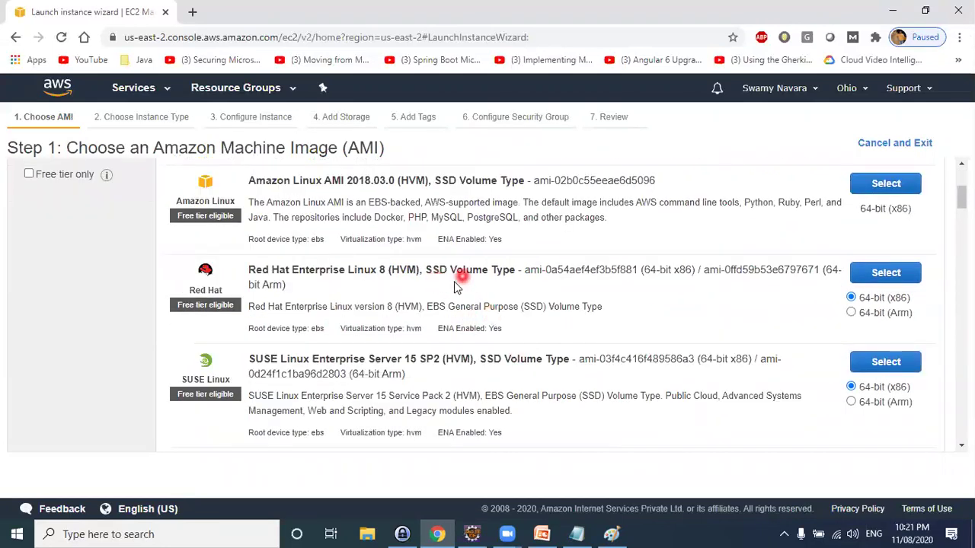
scroll(92, 214, up, 3)
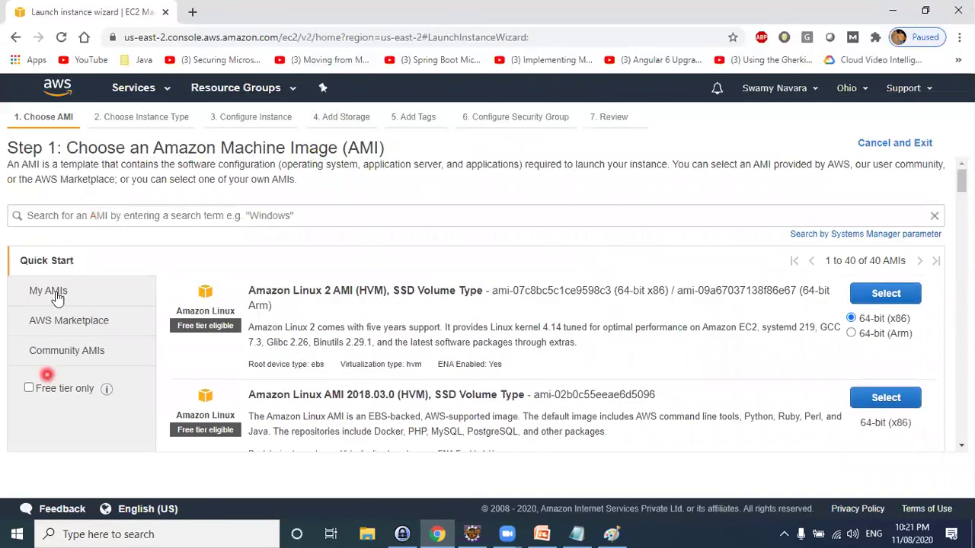
Examine the Microsoft Windows Server 2019 AMIs, comparing the Base with Containers and SQL Server Standard editions
scroll(579, 335, down, 10)
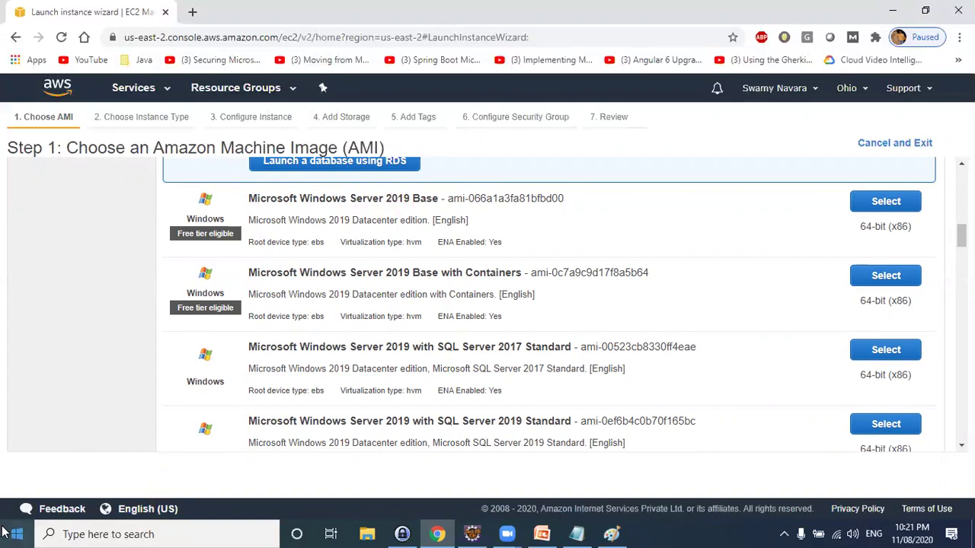
click(223, 350)
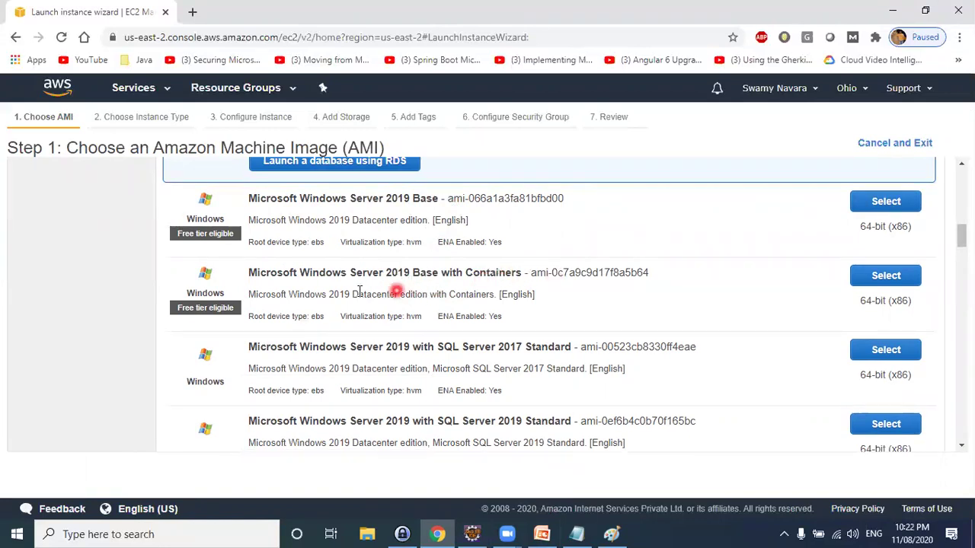
drag(258, 295, 506, 303)
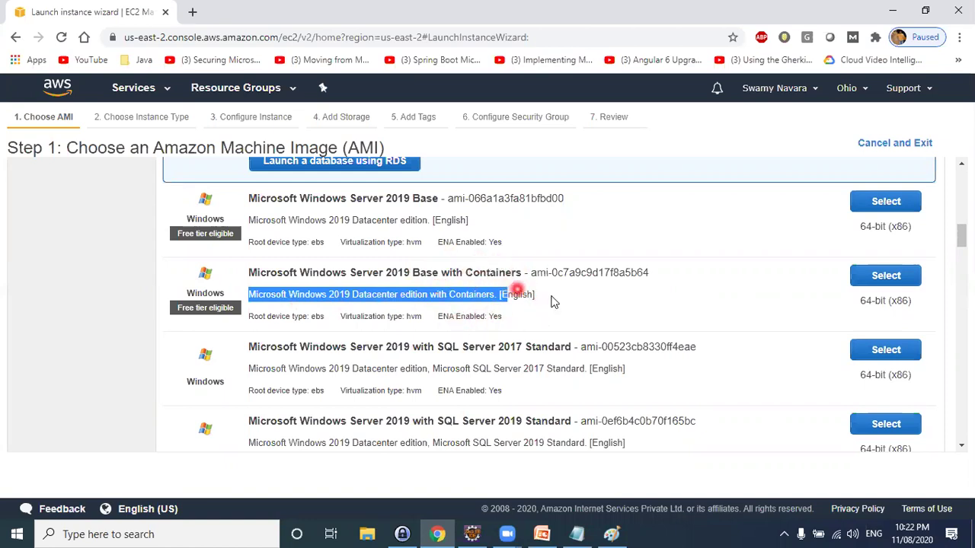
scroll(525, 302, down, 1)
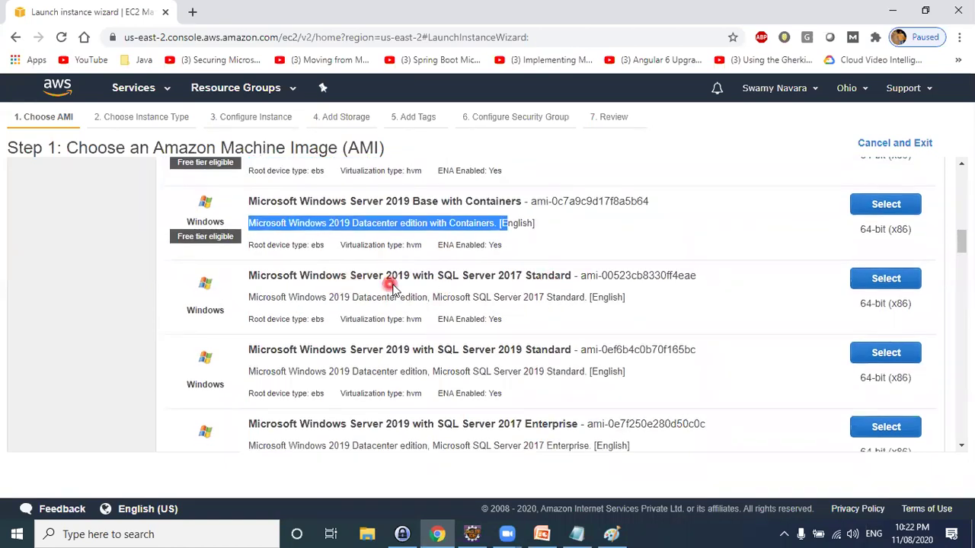
drag(248, 275, 570, 276)
click(250, 351)
drag(249, 352, 570, 350)
scroll(455, 309, down, 1)
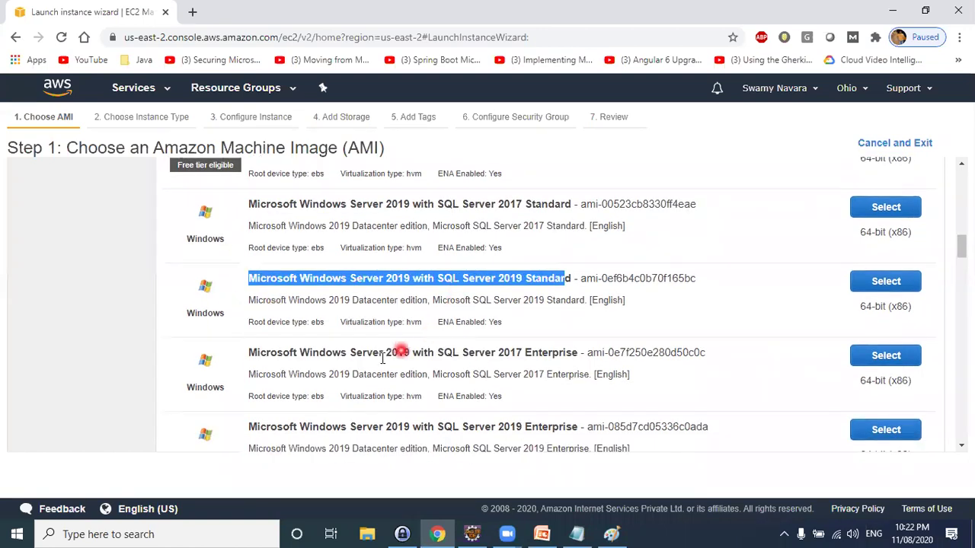
Look through the Windows Server 2016 and 2012 R2, SUSE Linux and Ubuntu AMIs further down the Quick Start list
scroll(380, 355, down, 2)
scroll(446, 282, down, 3)
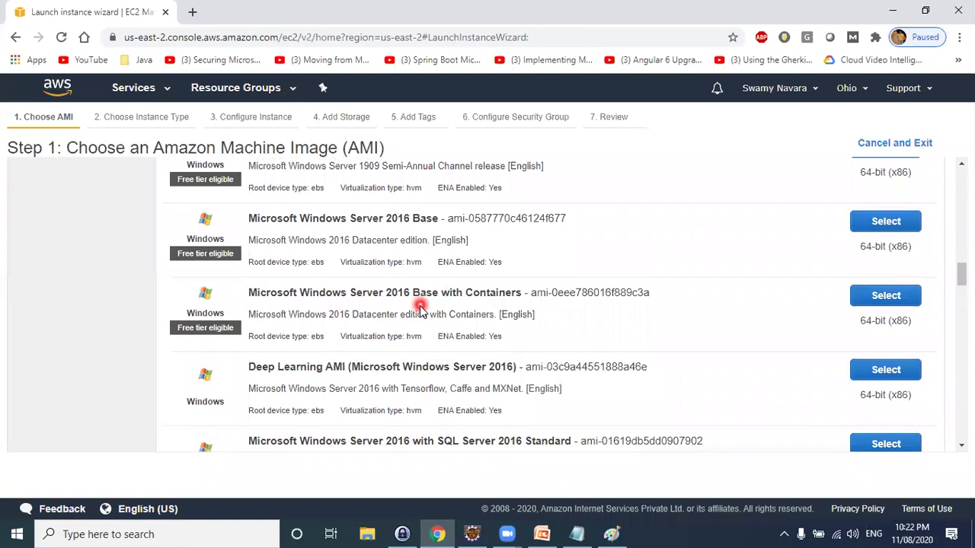
scroll(257, 213, down, 3)
scroll(379, 280, down, 1)
scroll(379, 280, down, 3)
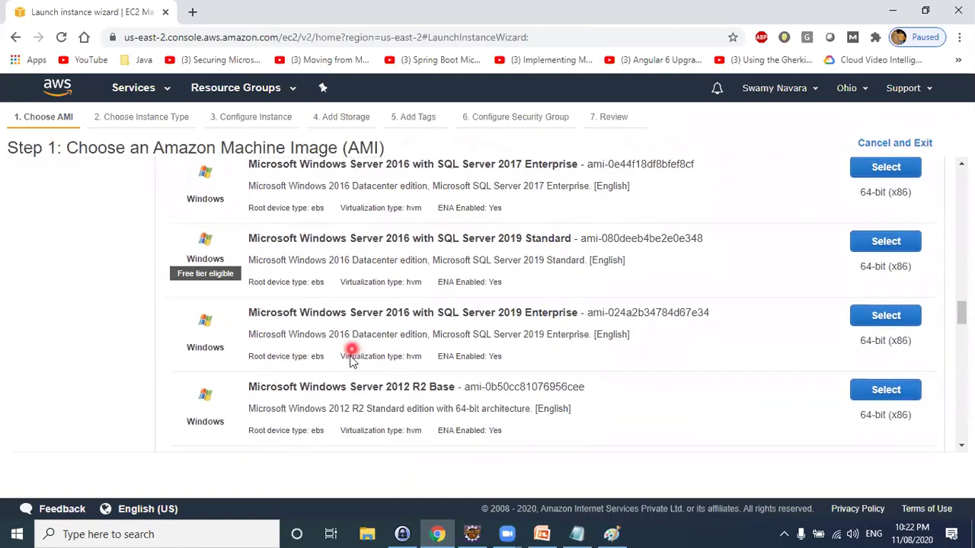
scroll(342, 277, down, 1)
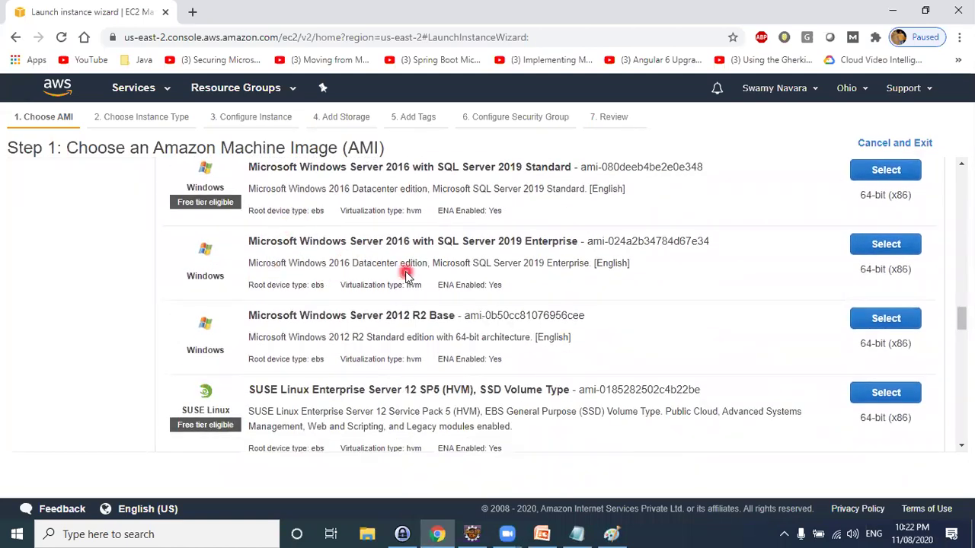
scroll(404, 276, up, 1)
scroll(381, 274, down, 3)
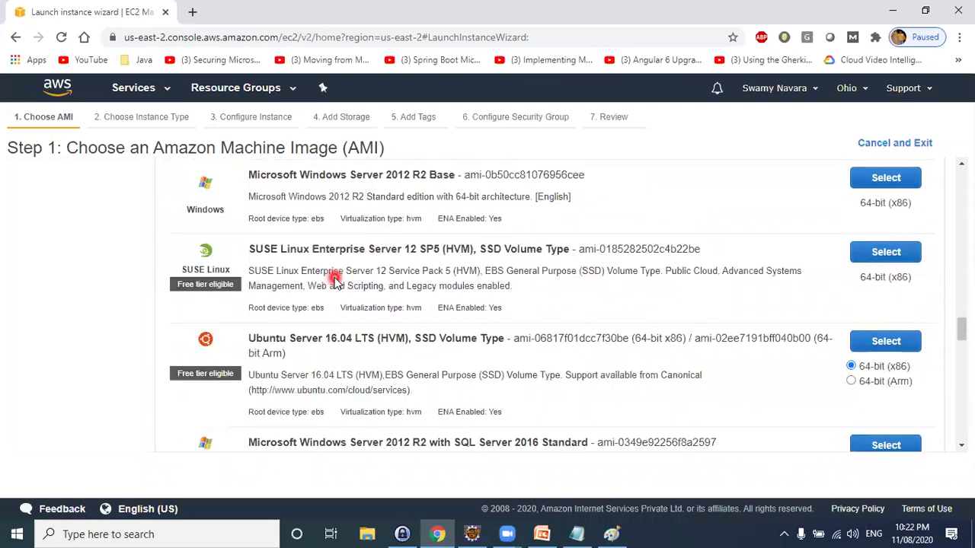
scroll(335, 280, up, 8)
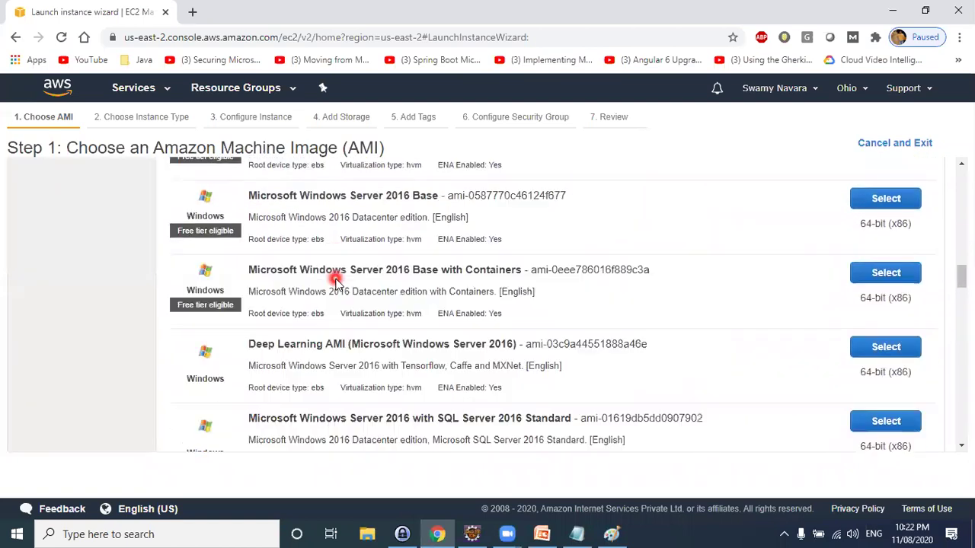
scroll(319, 278, up, 2)
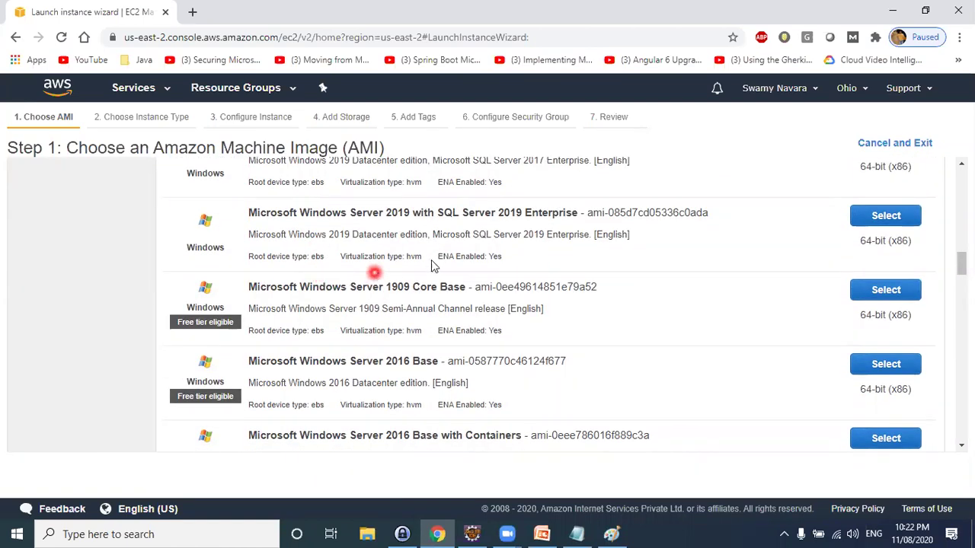
scroll(430, 262, up, 2)
scroll(423, 263, up, 3)
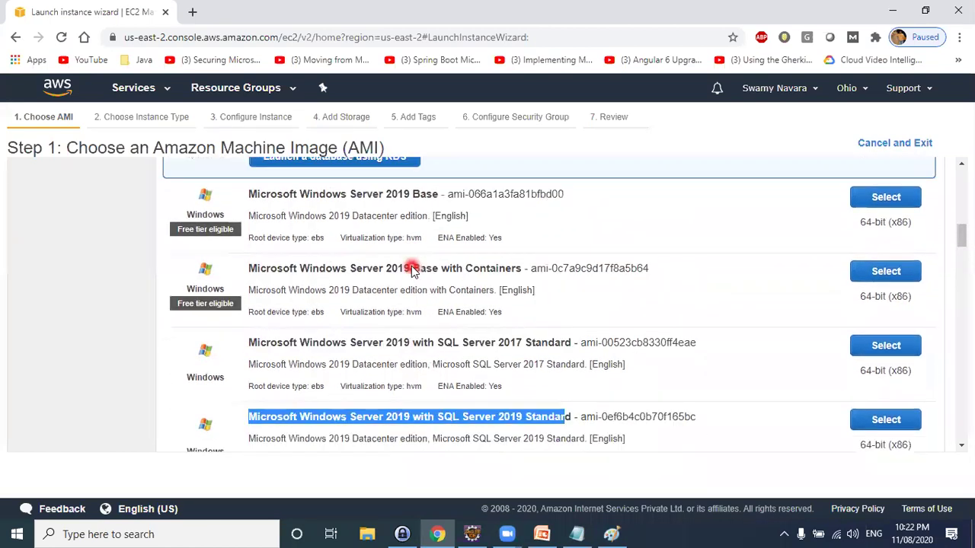
Try the Windows Server 2019 with SQL Server 2017 Standard AMI, check its t2.micro instance type, and return to the AMI selection
drag(249, 199, 433, 200)
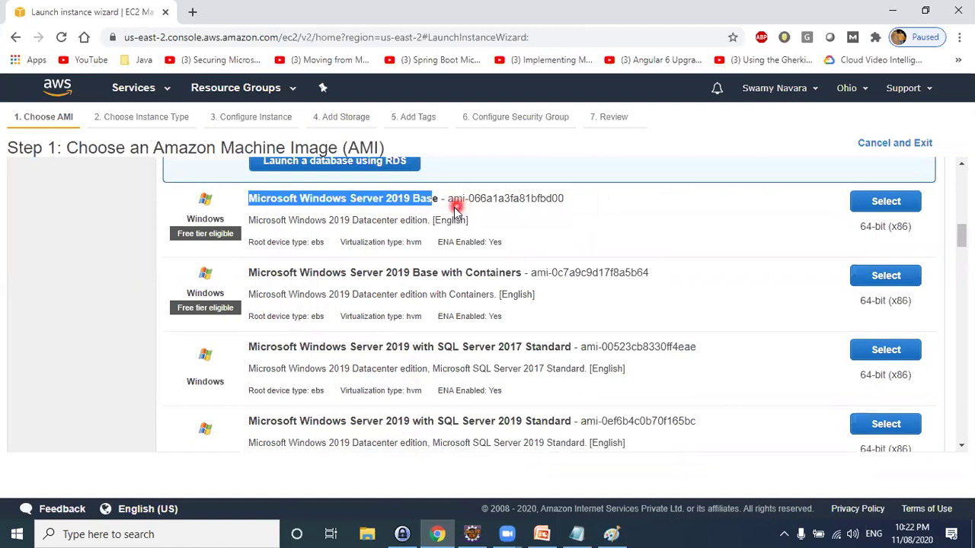
drag(174, 239, 256, 384)
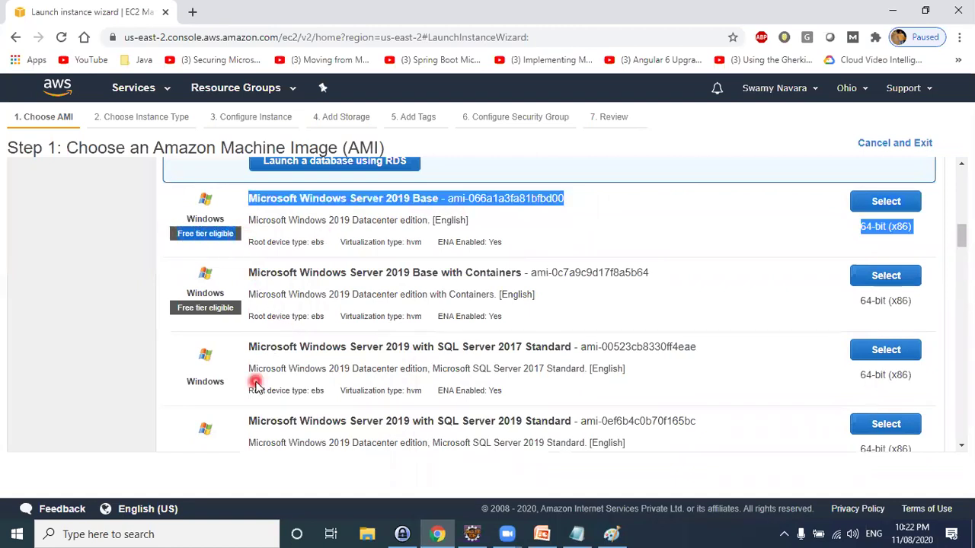
click(440, 348)
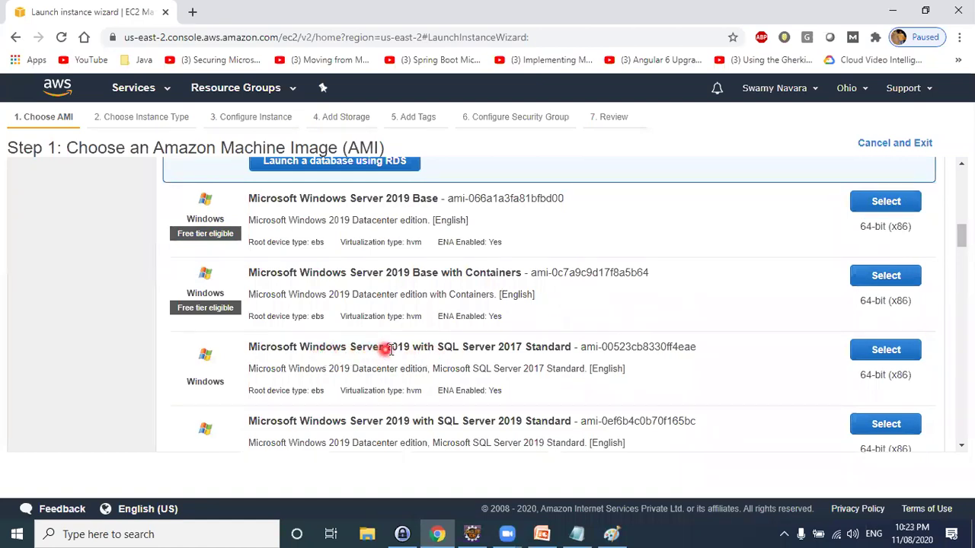
drag(475, 348, 584, 348)
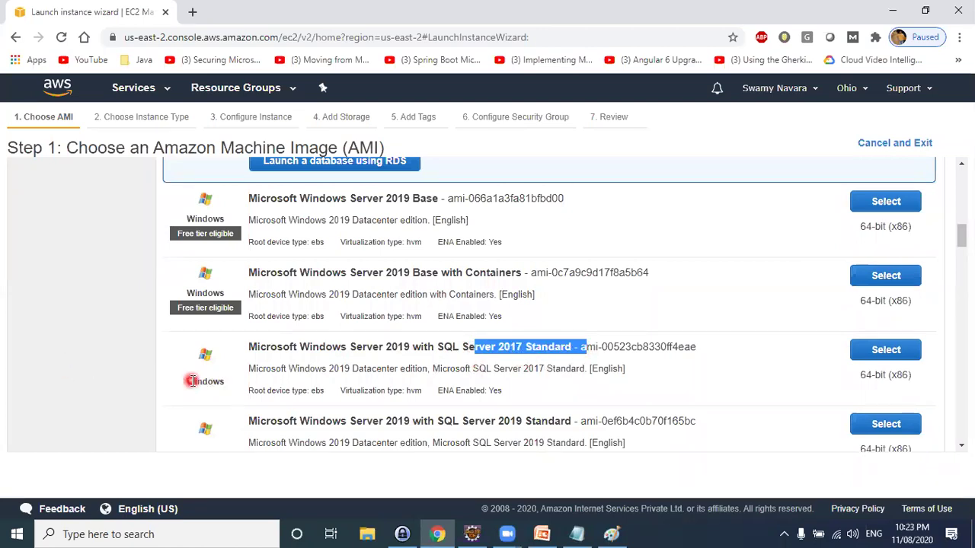
drag(187, 381, 221, 381)
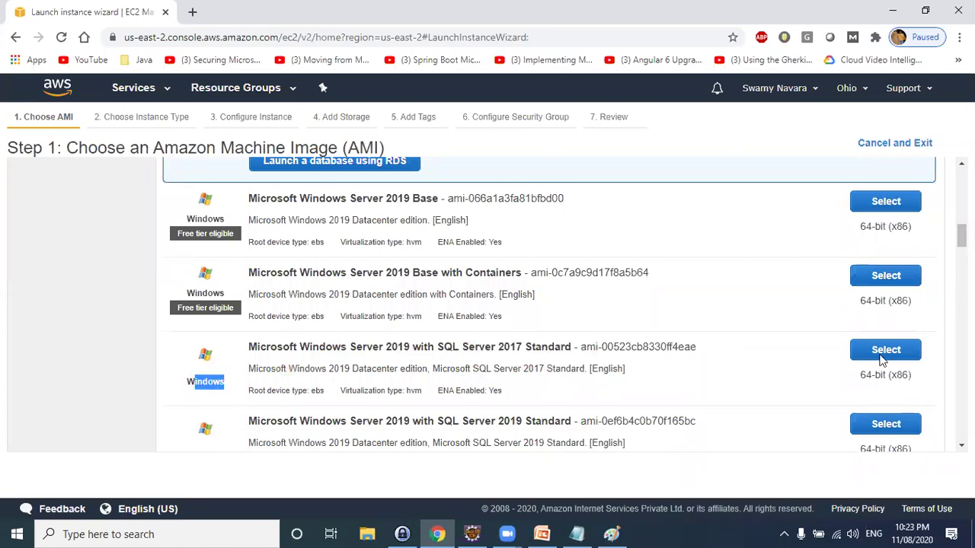
click(884, 352)
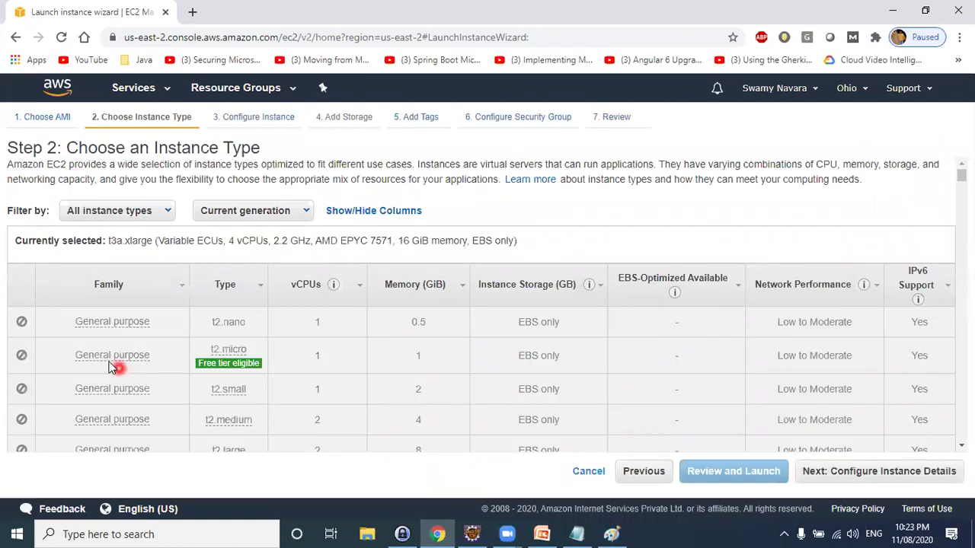
drag(201, 348, 256, 354)
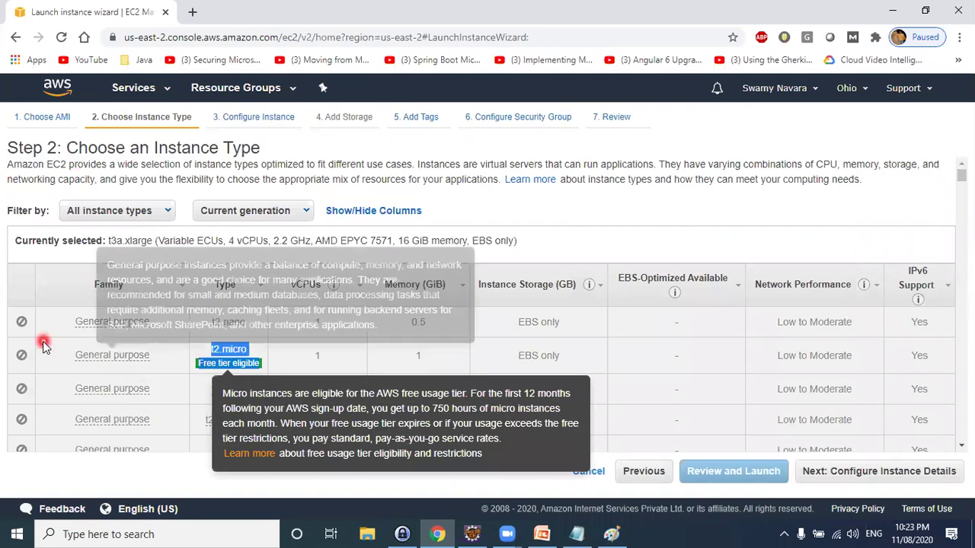
click(632, 472)
Choose the free-tier Microsoft Windows Server 2019 Base AMI, accept the AMI change and continue to the instance types
scroll(223, 383, down, 10)
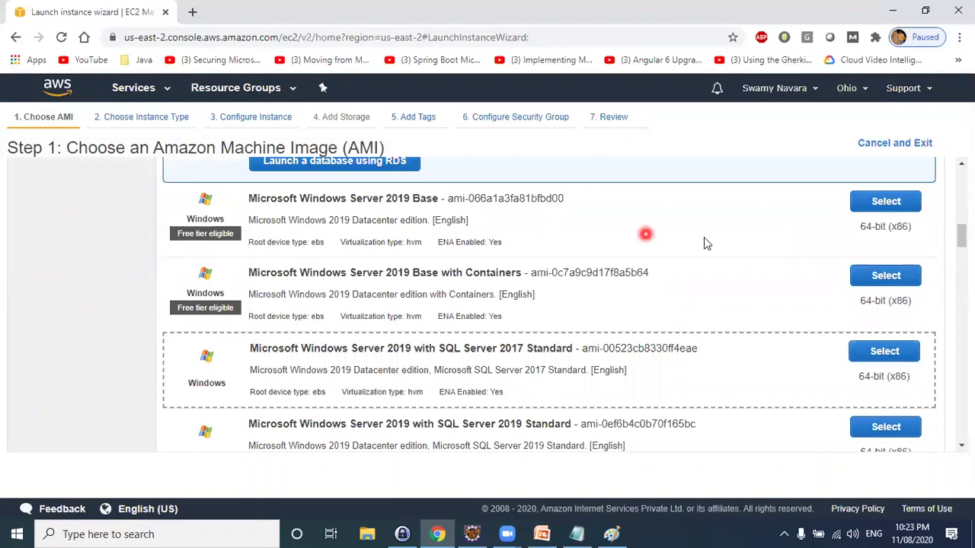
click(871, 206)
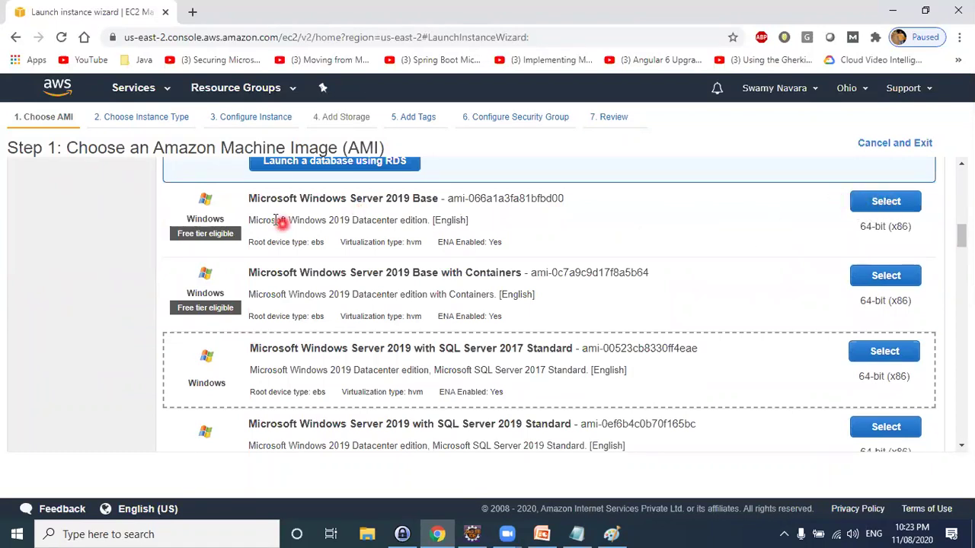
drag(253, 198, 433, 199)
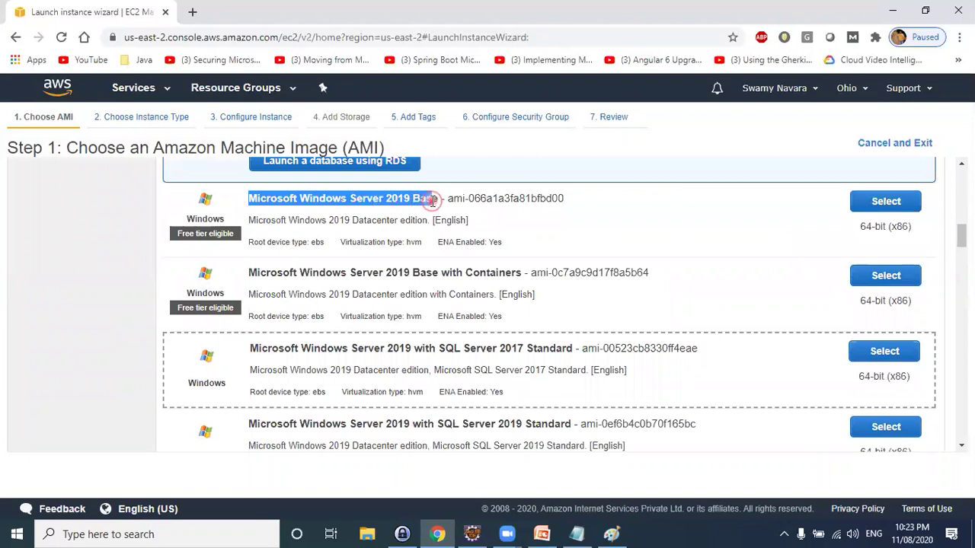
click(885, 206)
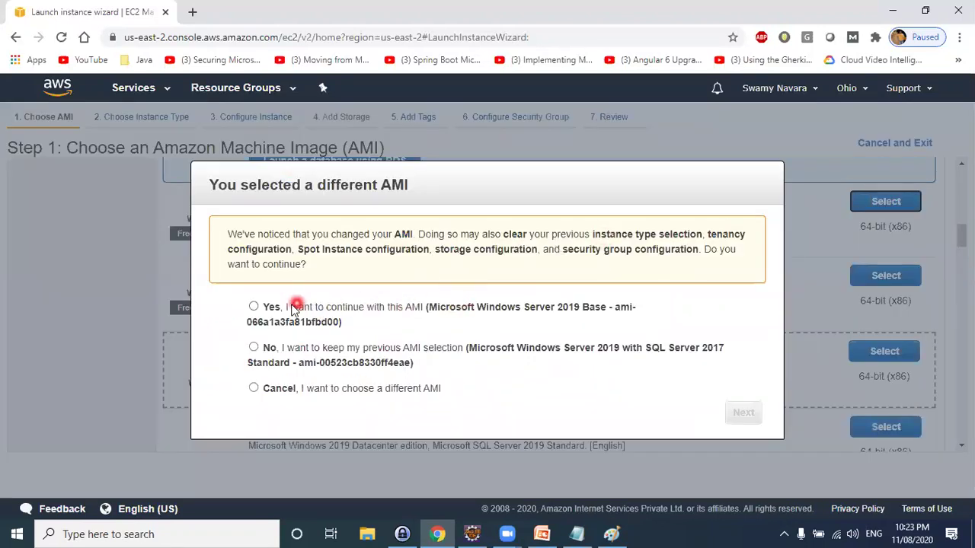
drag(259, 308, 261, 326)
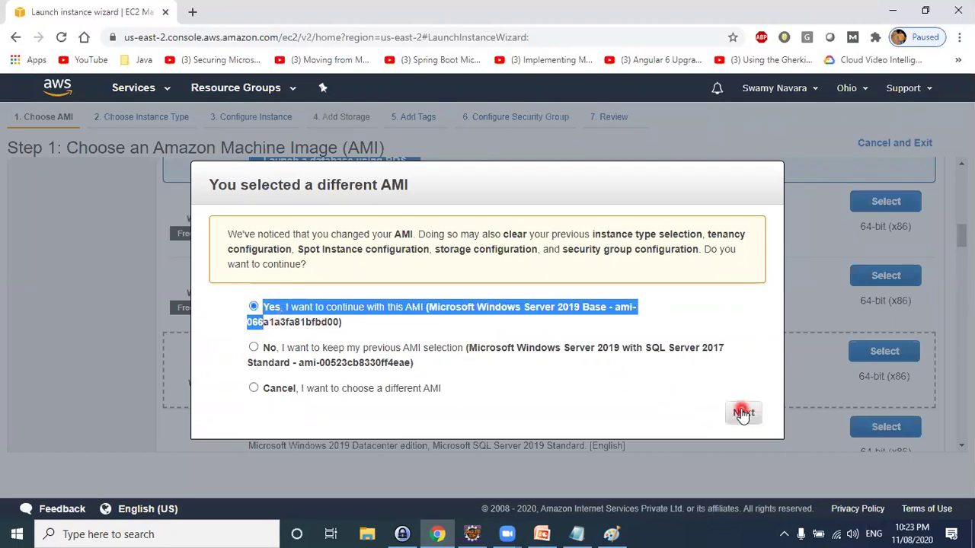
click(743, 414)
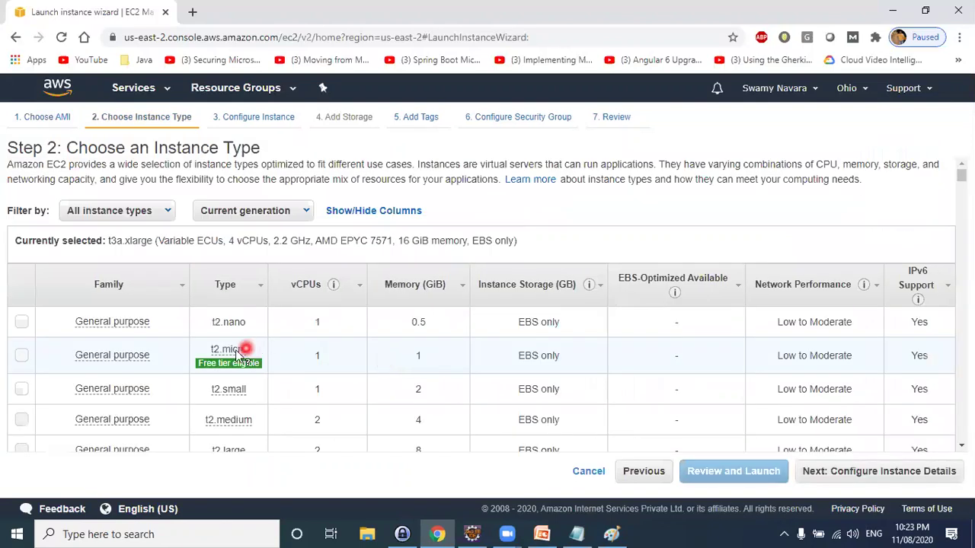
Look through the available instance types and select the free-tier eligible t2.micro
scroll(237, 351, down, 2)
scroll(312, 371, down, 4)
scroll(312, 370, up, 6)
mouse_move(212, 351)
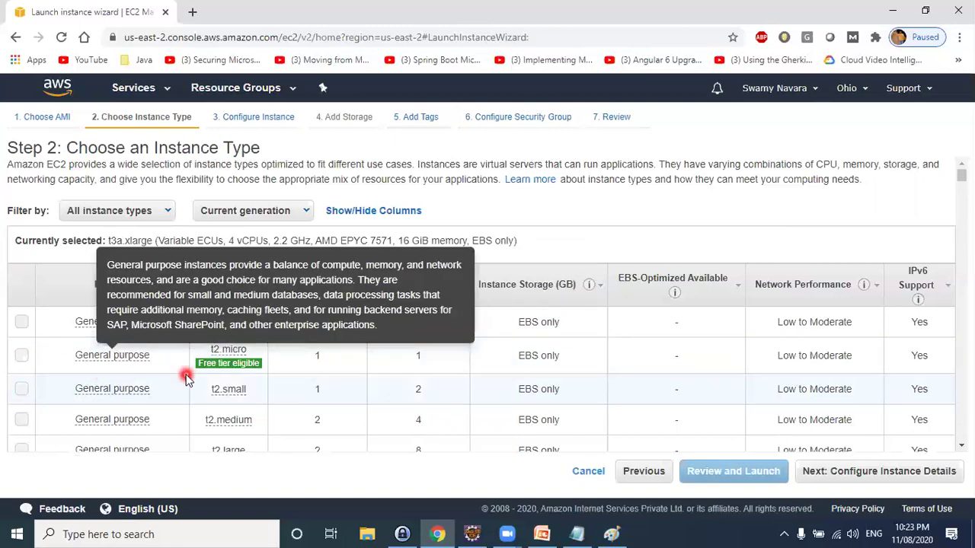
scroll(153, 404, down, 2)
scroll(152, 404, up, 1)
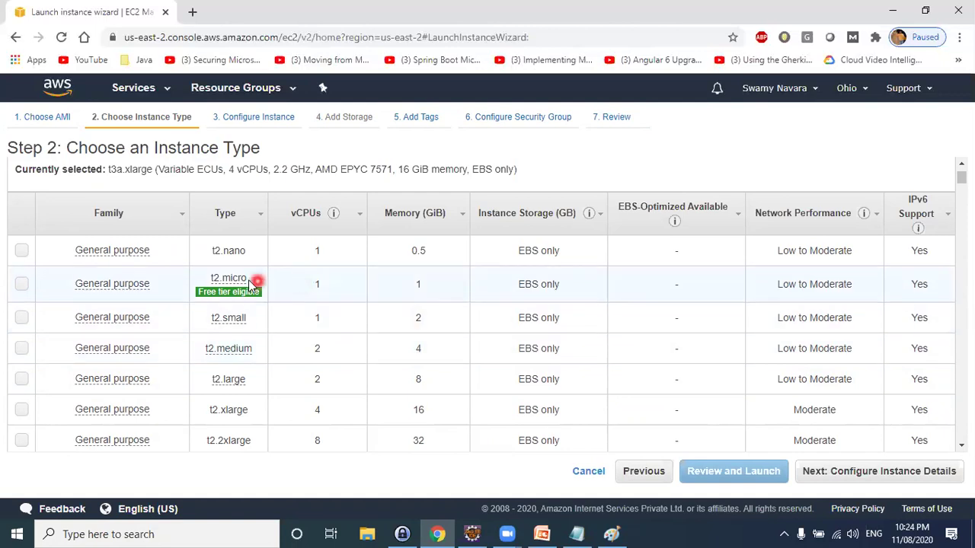
drag(242, 283, 206, 284)
click(280, 297)
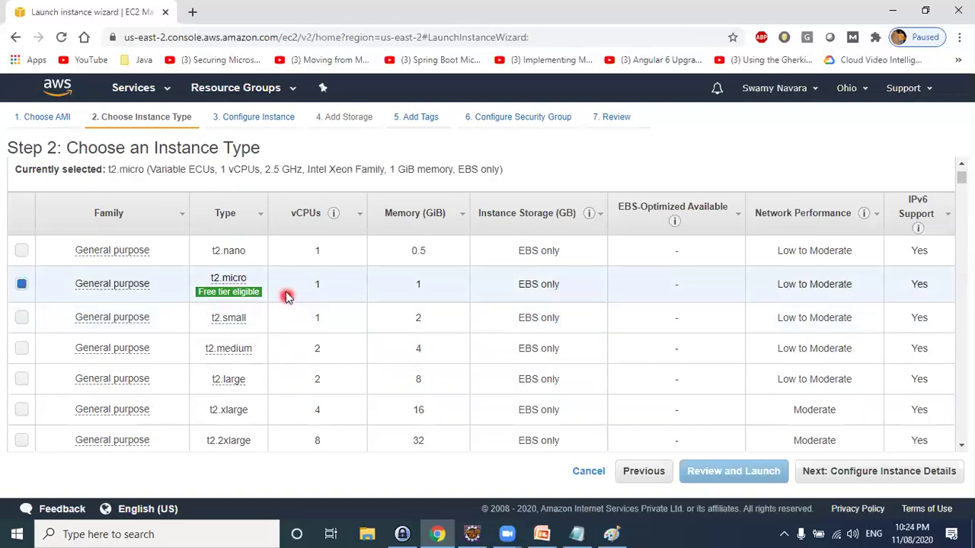
Switch briefly to t2.small, reselect the free-tier t2.micro instance type, and continue to the instance details
mouse_move(251, 282)
double_click(210, 282)
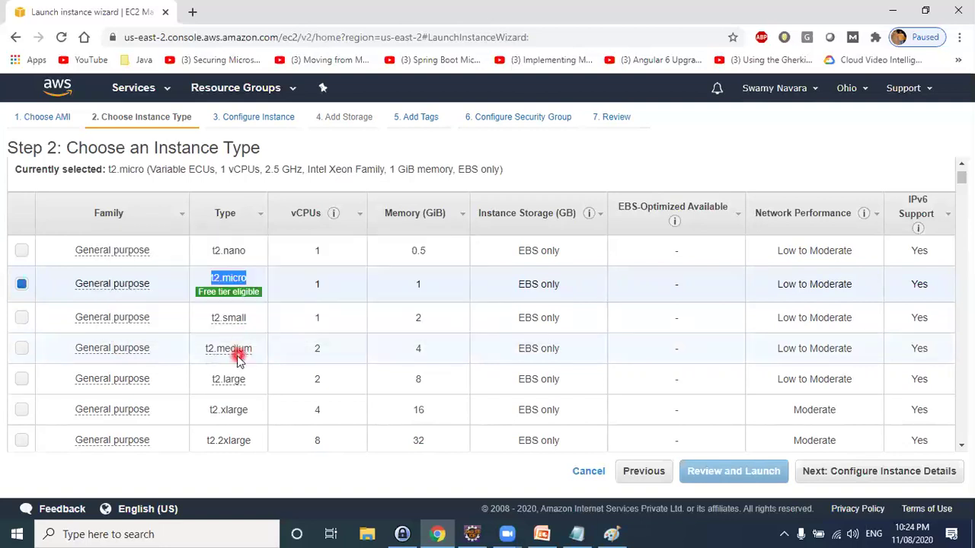
click(247, 330)
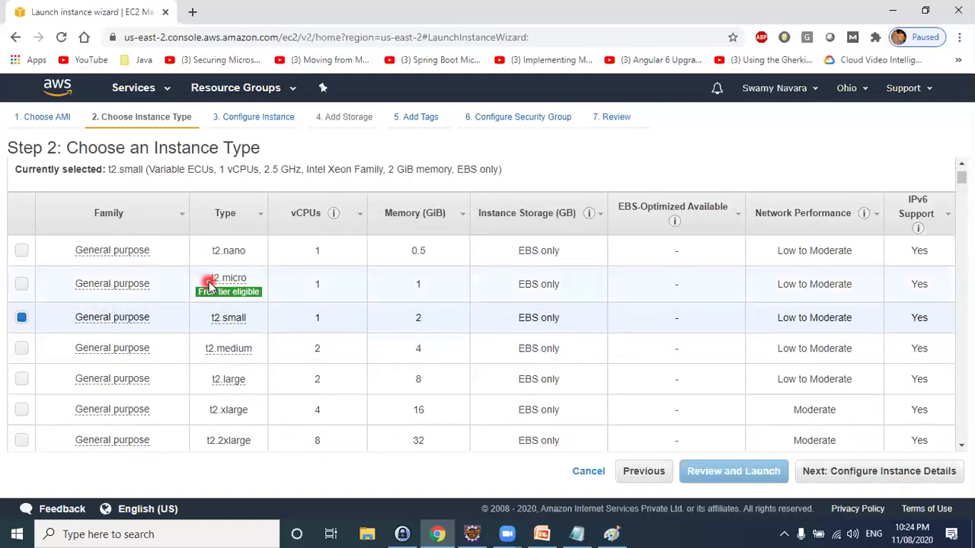
double_click(233, 278)
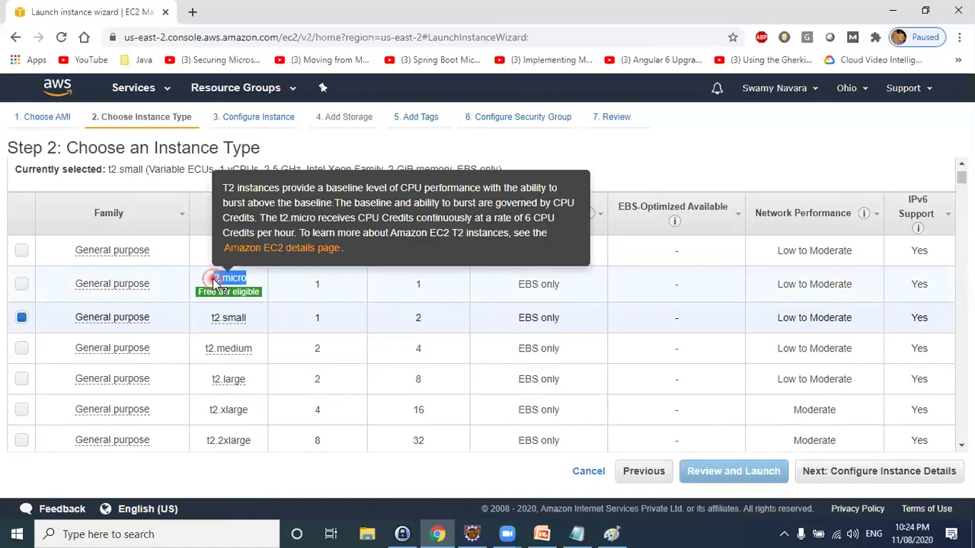
click(228, 282)
mouse_move(228, 292)
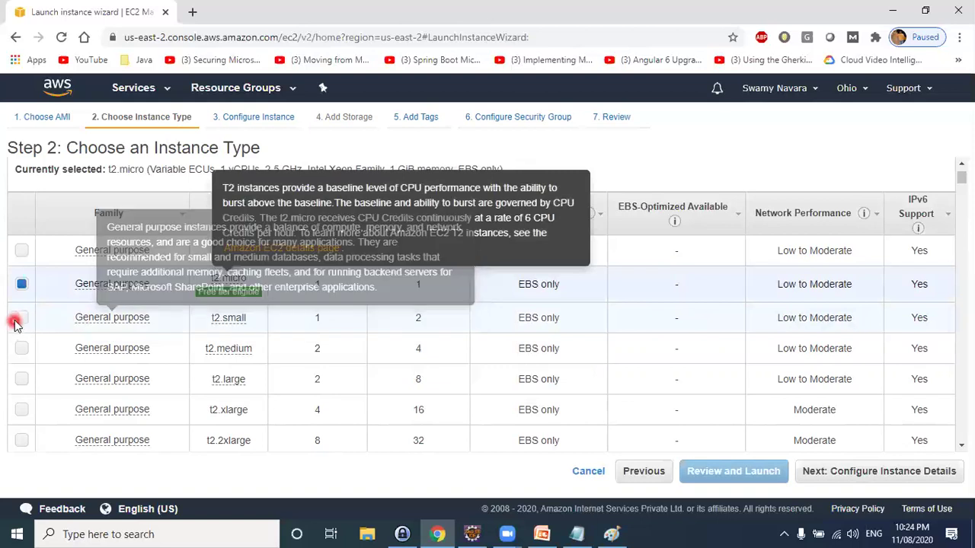
click(206, 331)
click(853, 482)
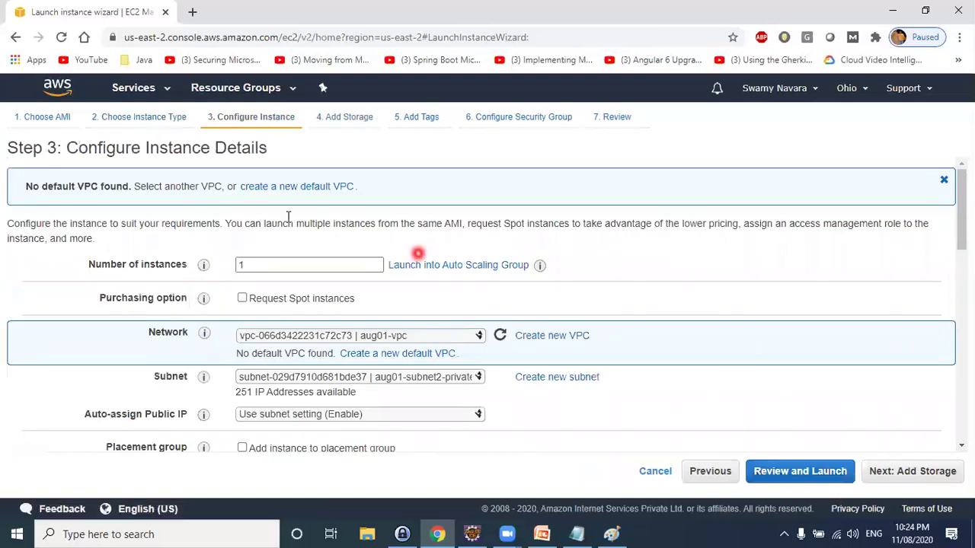
Keep the aug01-vpc network, choose the aug01-subnet-1-public subnet and set Auto-assign Public IP to Enable
scroll(381, 335, down, 1)
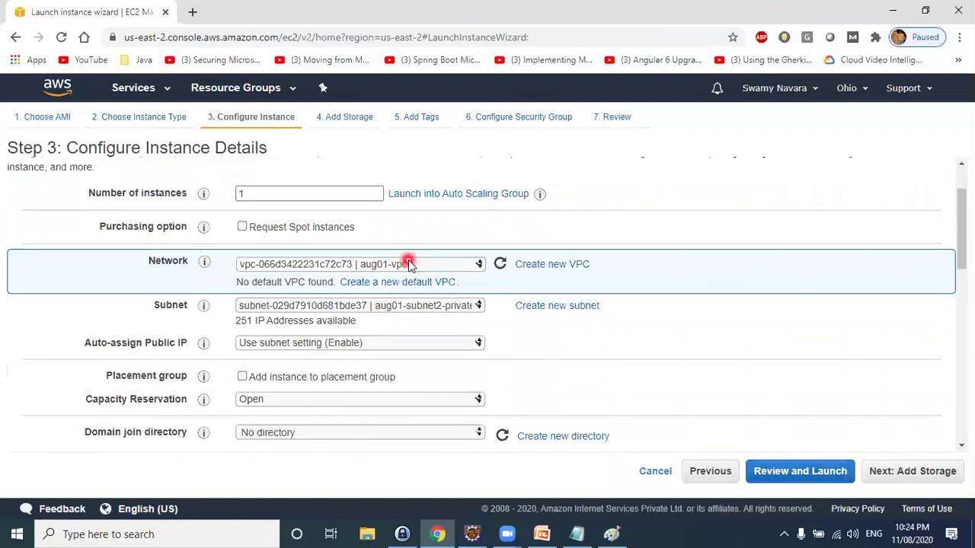
click(405, 264)
click(400, 279)
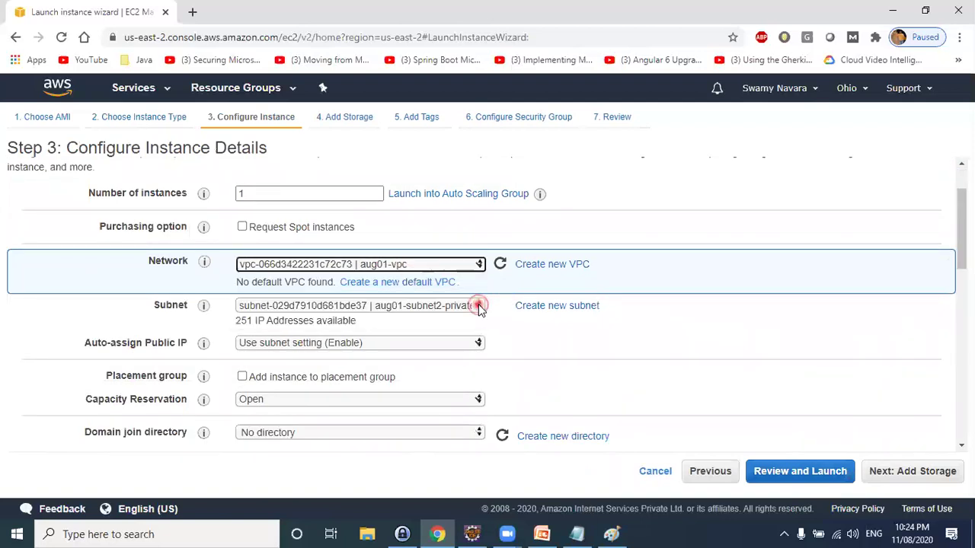
click(477, 306)
click(479, 332)
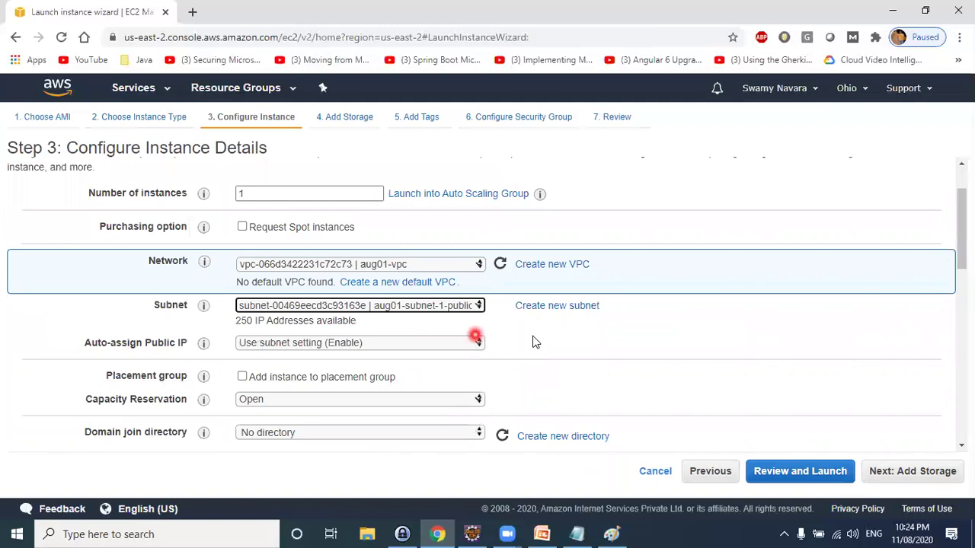
click(388, 343)
click(346, 370)
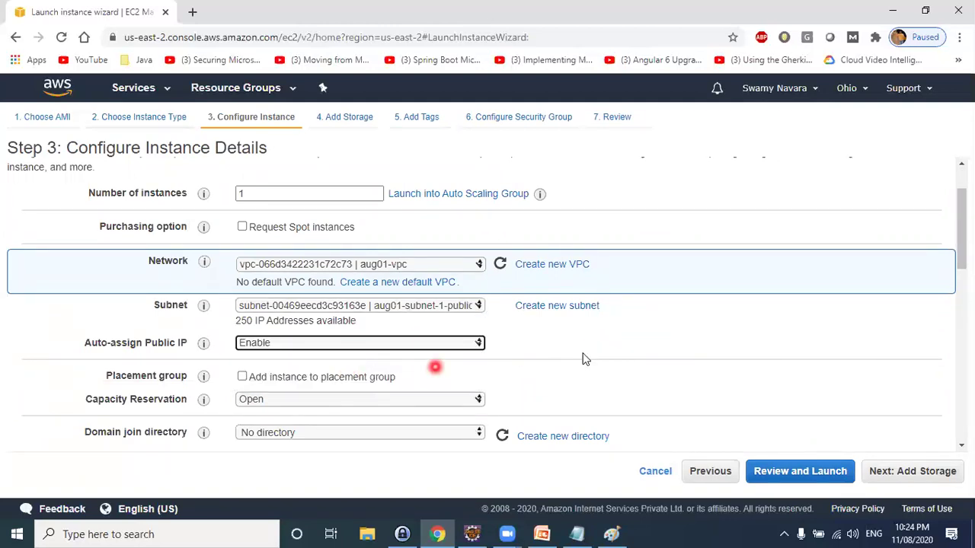
Set the primary IP of network interface eth0 to 10.1.1.100 and continue to the storage settings
scroll(276, 362, down, 4)
scroll(413, 294, down, 6)
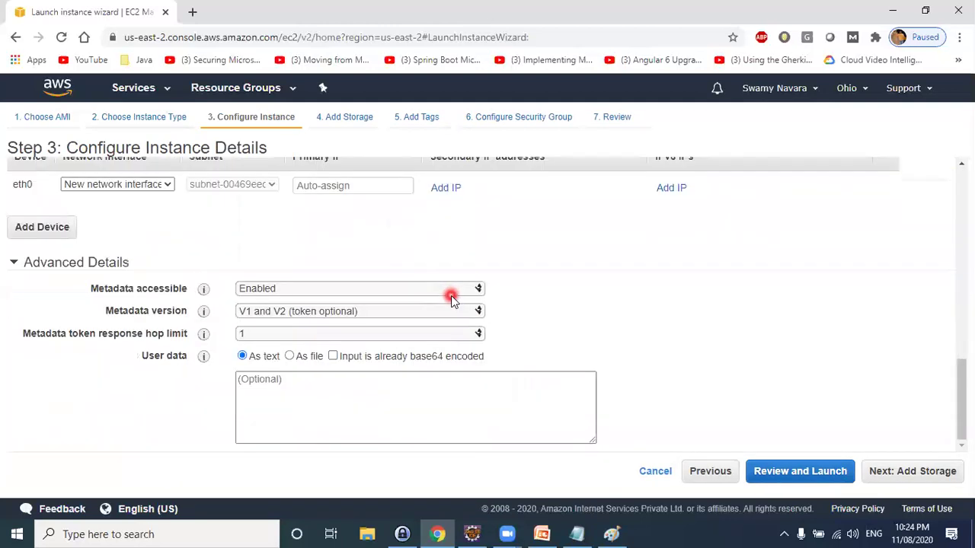
click(337, 183)
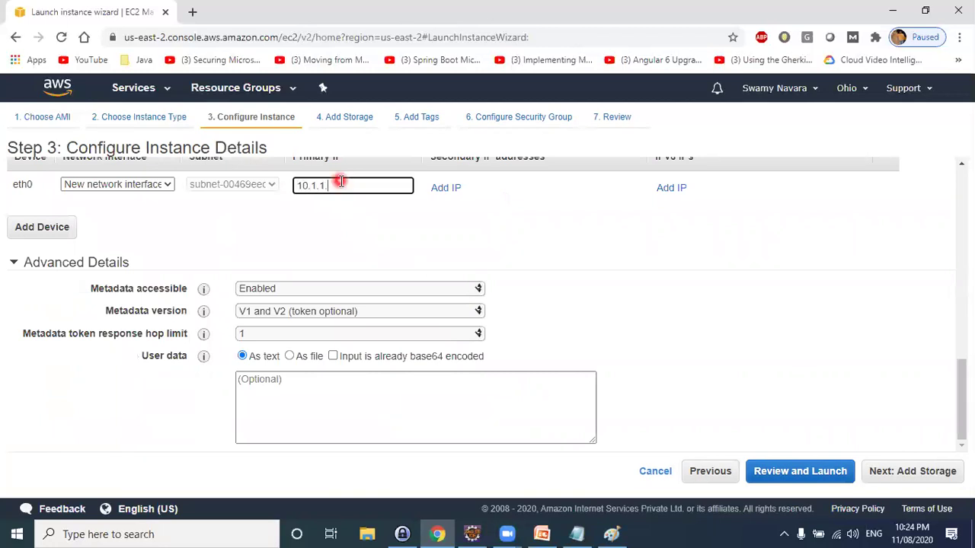
click(662, 308)
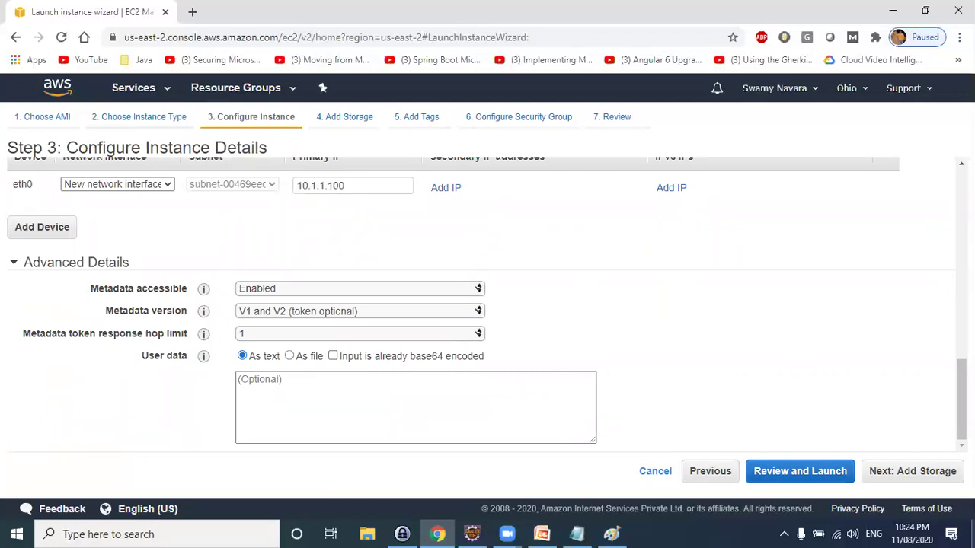
click(916, 485)
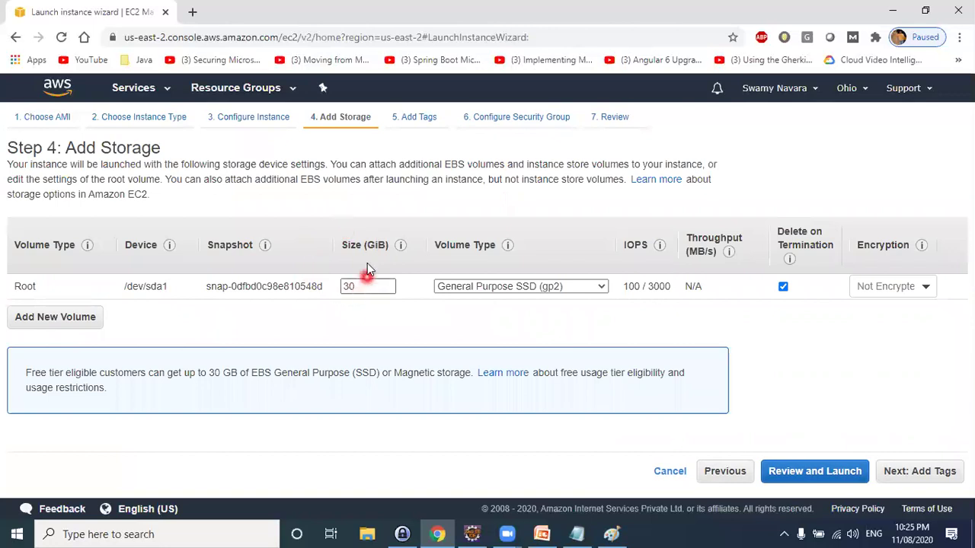
Try a root volume size of 20 GiB, continue to the tags and return to the storage settings
double_click(351, 286)
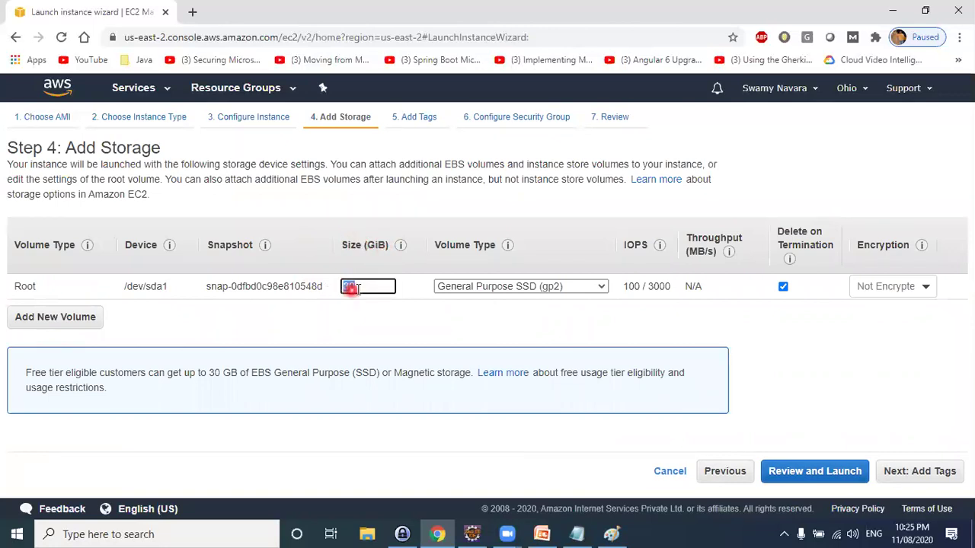
click(358, 313)
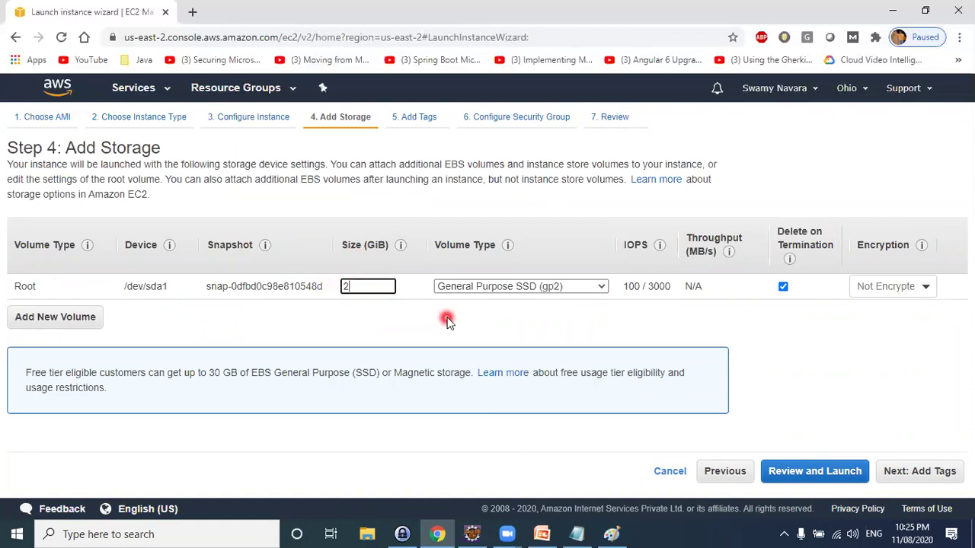
text(20)
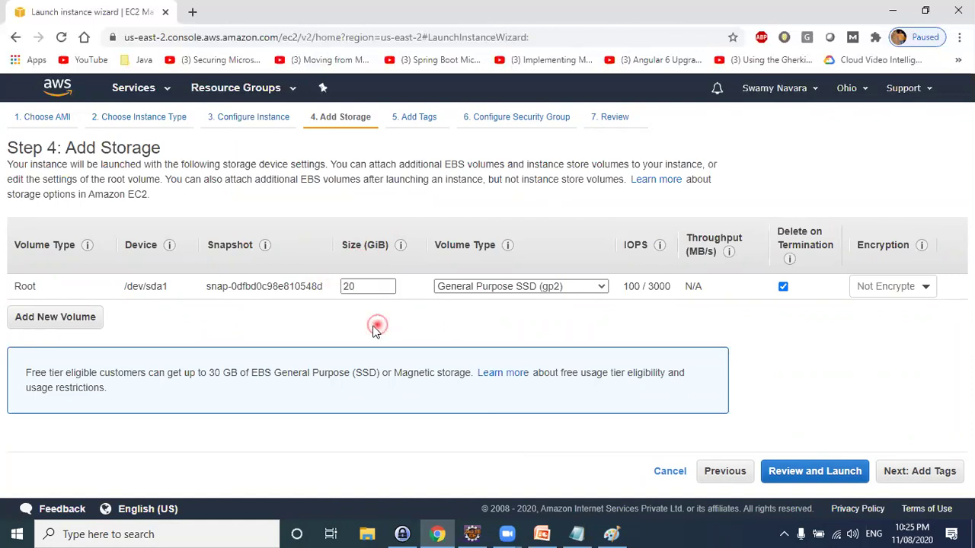
click(897, 471)
click(647, 471)
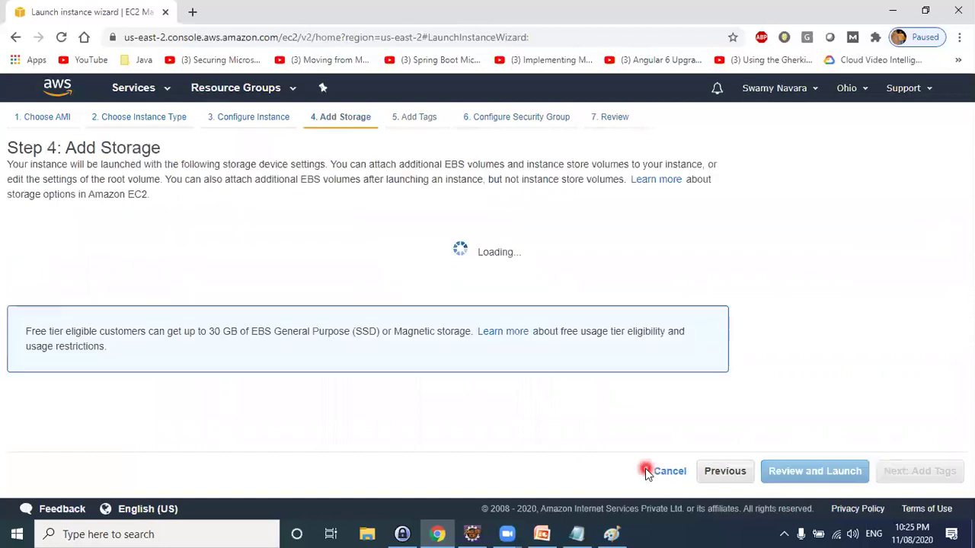
Enter 20 GiB as the root volume's size again
drag(352, 285, 325, 288)
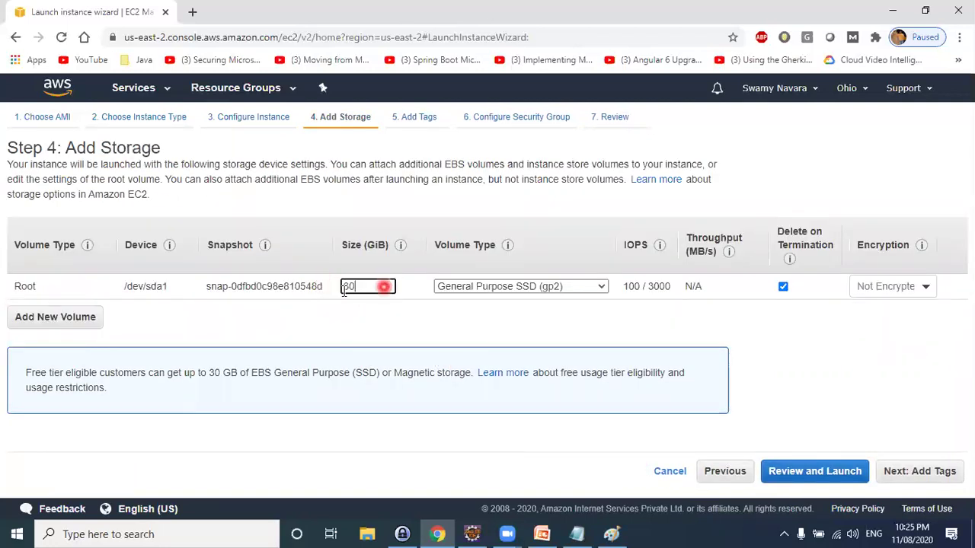
text(20)
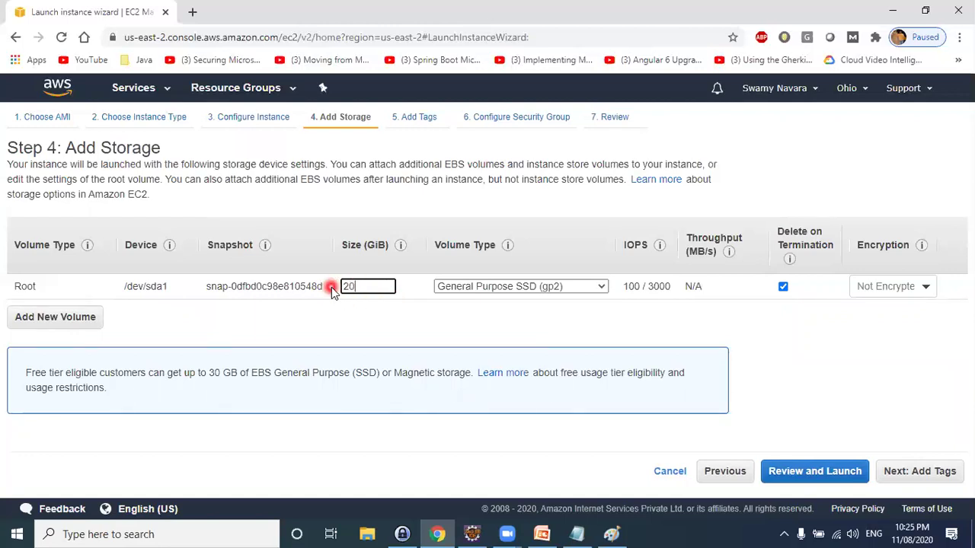
key(Home)
click(373, 290)
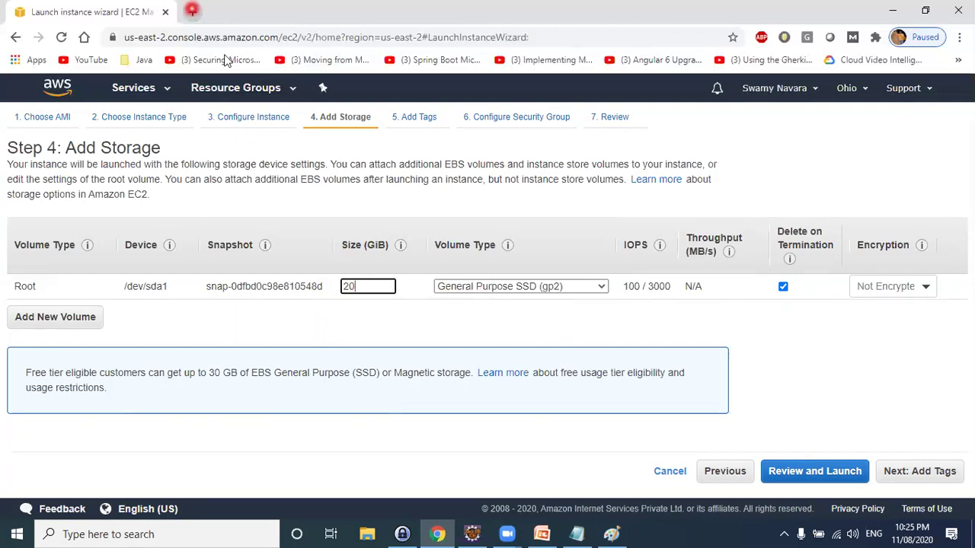
click(191, 11)
text(https)
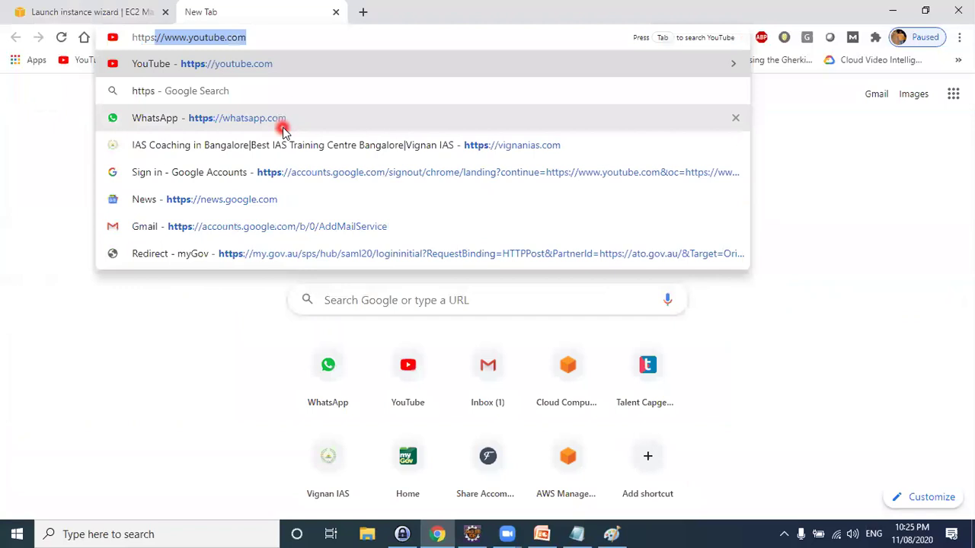
text(://ec2)
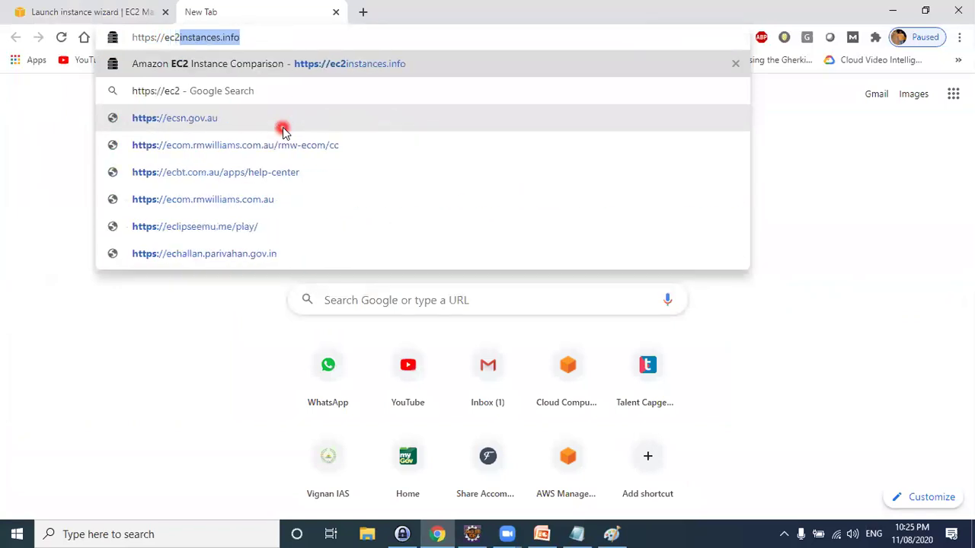
text(instance)
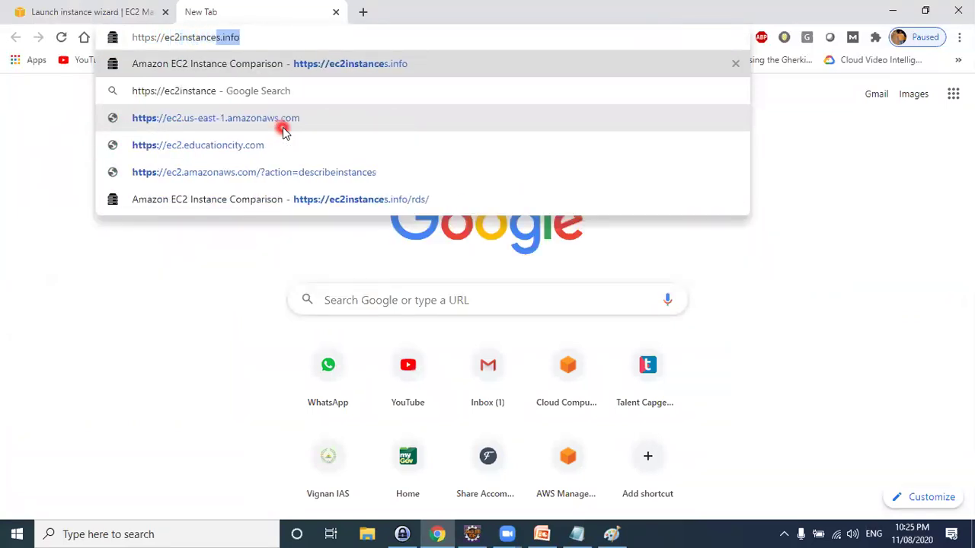
text(s.info)
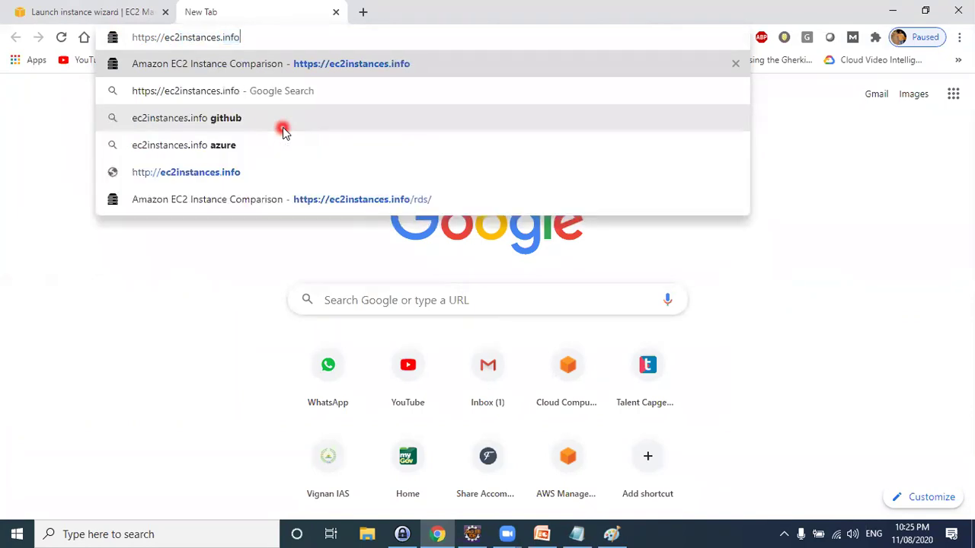
key(Return)
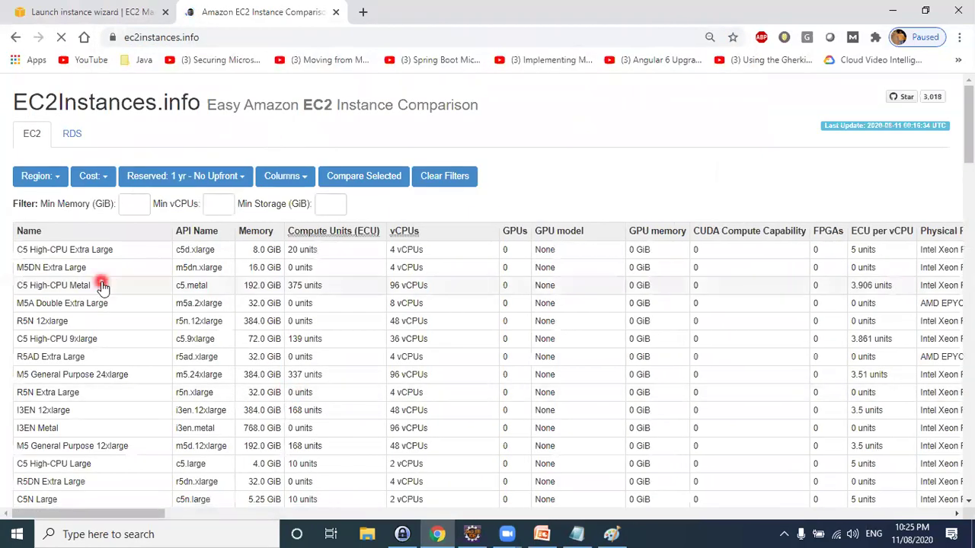
Skim the EC2 instance comparison table from top to bottom and back
scroll(99, 301, down, 10)
scroll(126, 320, up, 15)
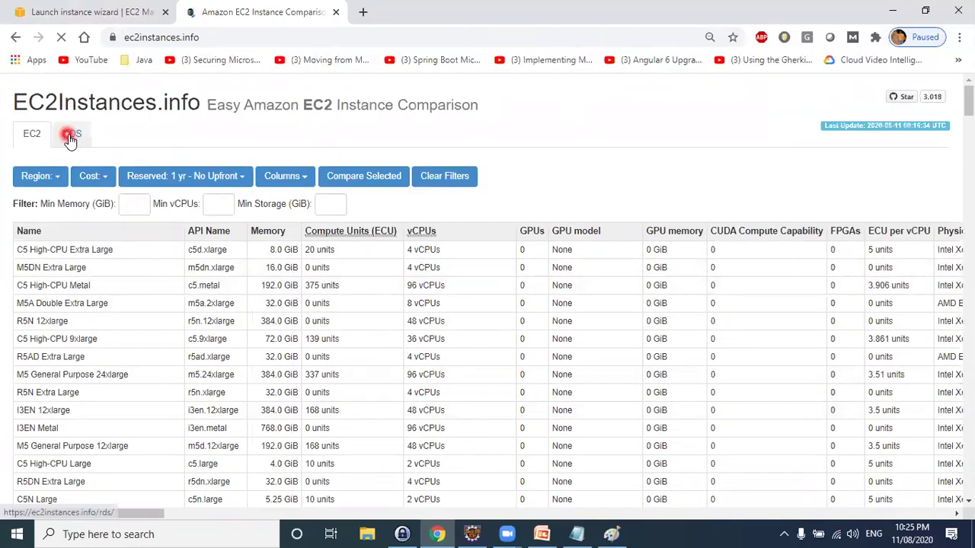
click(686, 369)
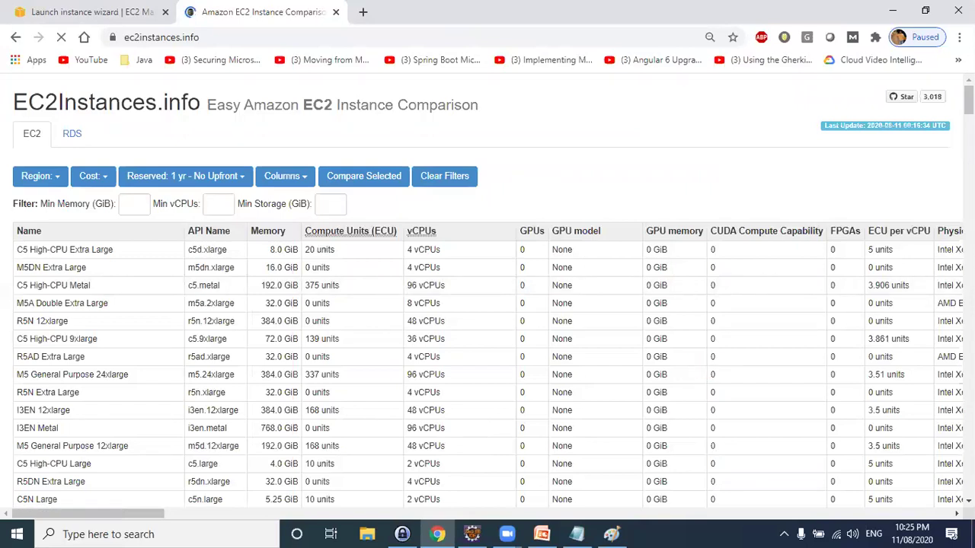
drag(686, 369, 16, 249)
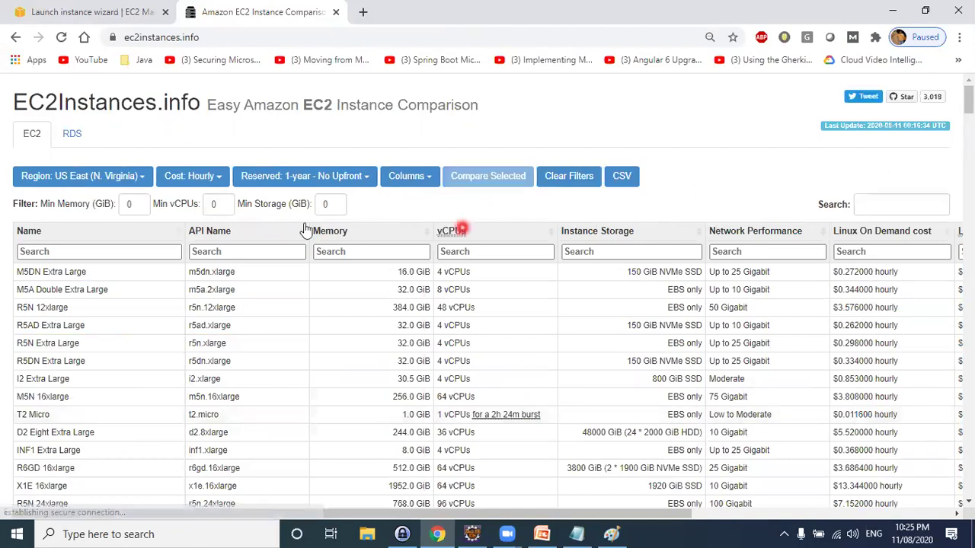
Show the instance costs per month and browse the Linux on-demand prices in the comparison table
click(204, 183)
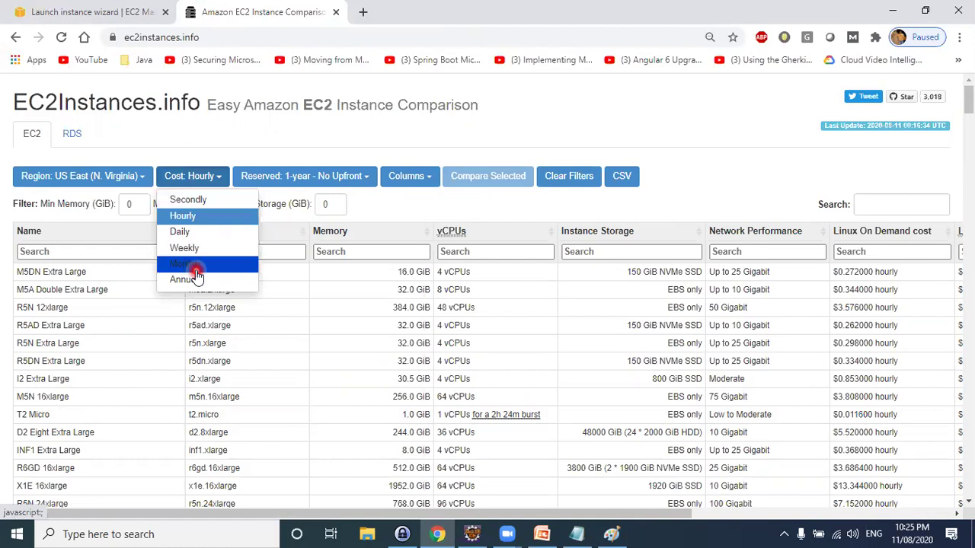
click(196, 267)
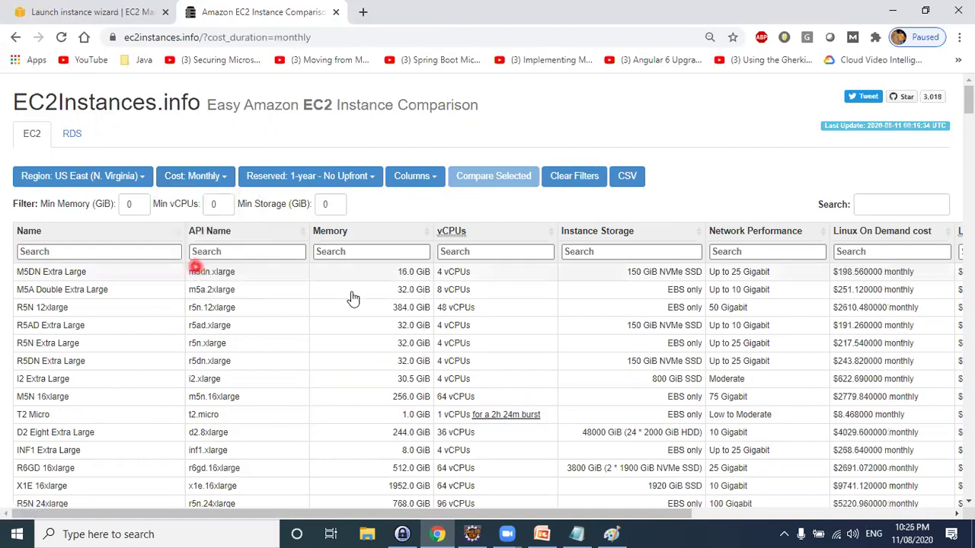
drag(931, 274, 835, 274)
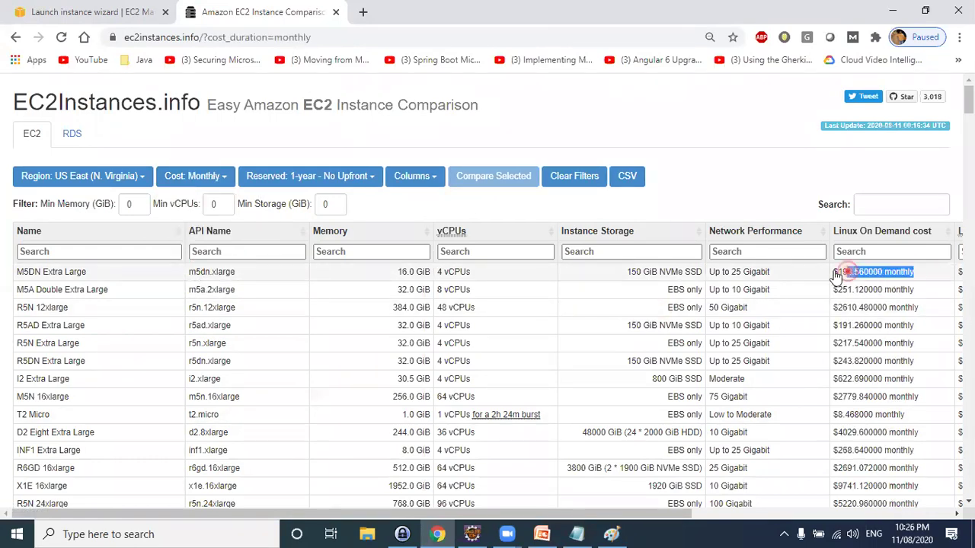
click(95, 252)
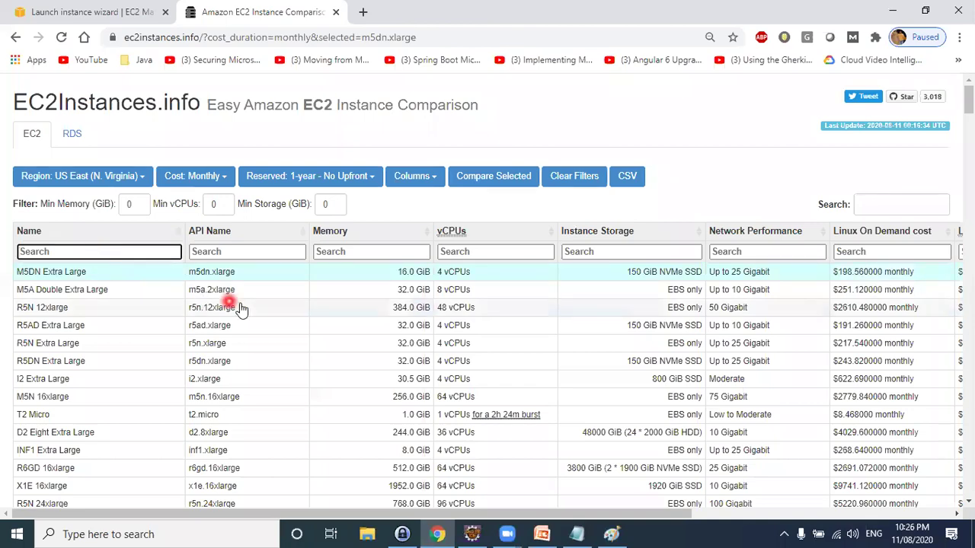
scroll(235, 289, down, 3)
scroll(236, 302, down, 15)
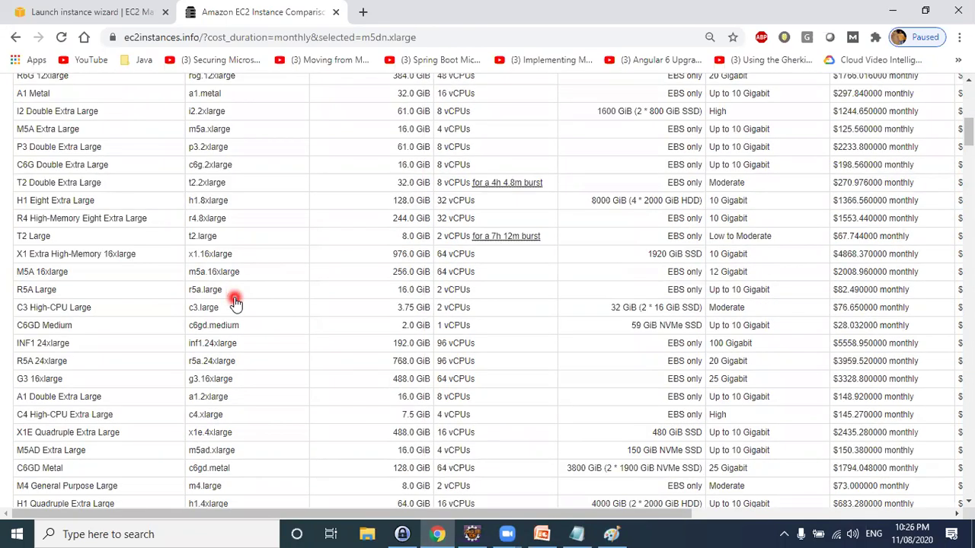
scroll(235, 305, up, 18)
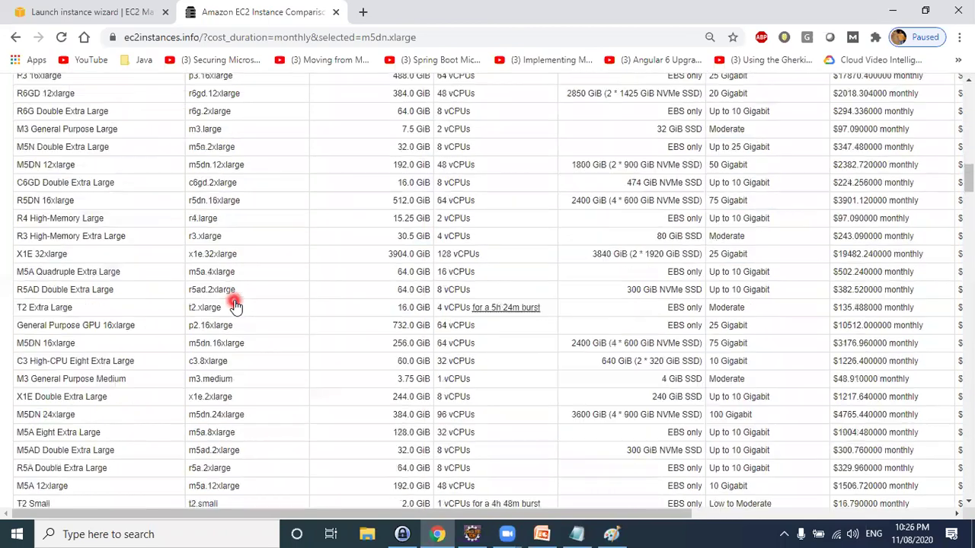
Filter the instances by the API name t2 and check the monthly Linux on-demand cost of t2.small
click(235, 252)
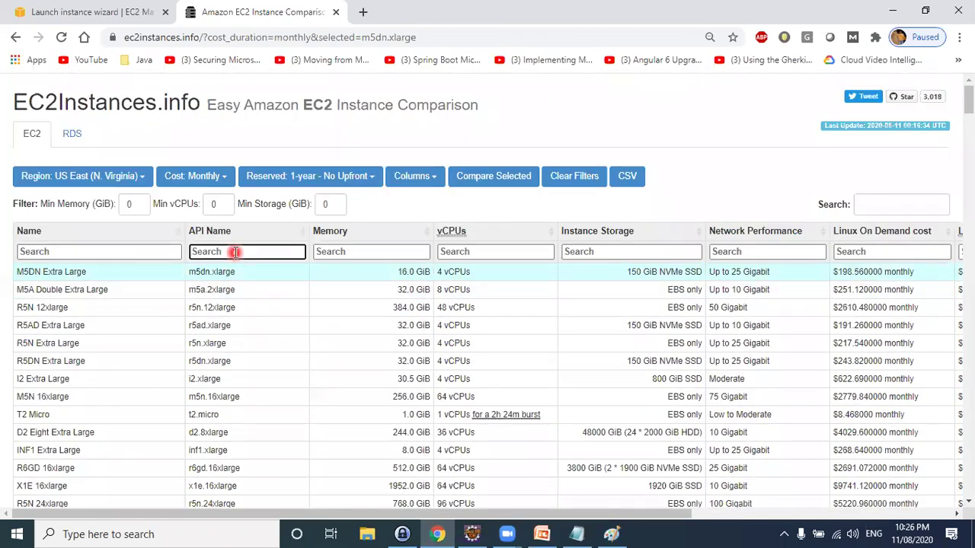
text(t2)
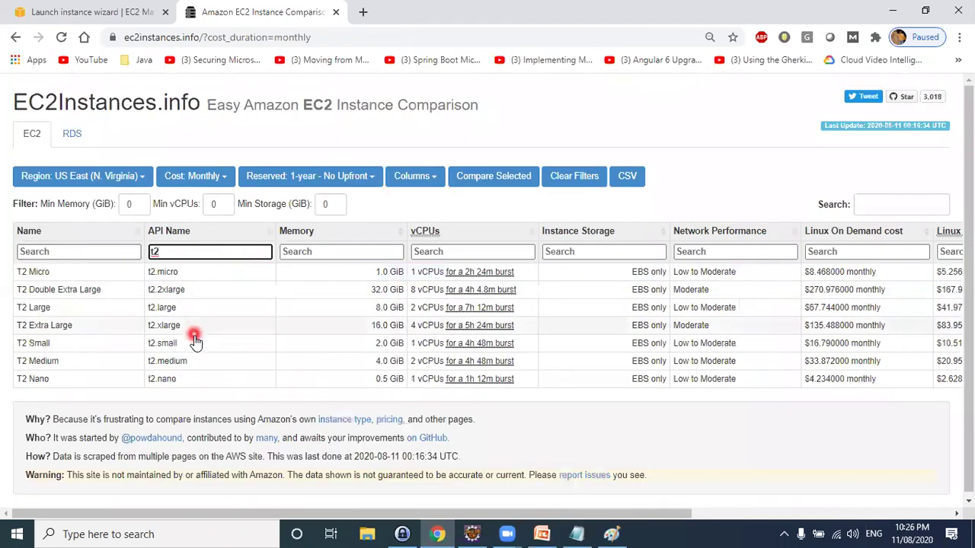
click(205, 342)
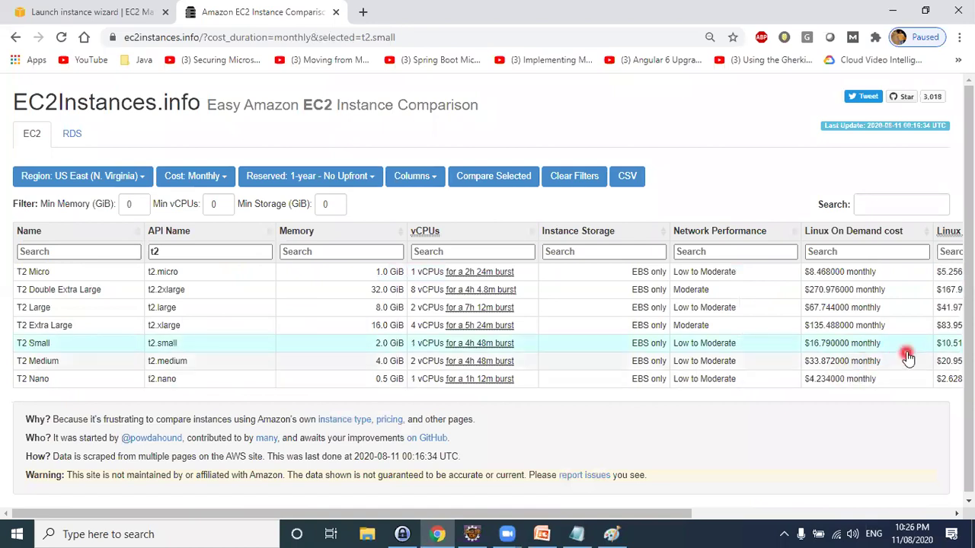
drag(899, 343, 792, 342)
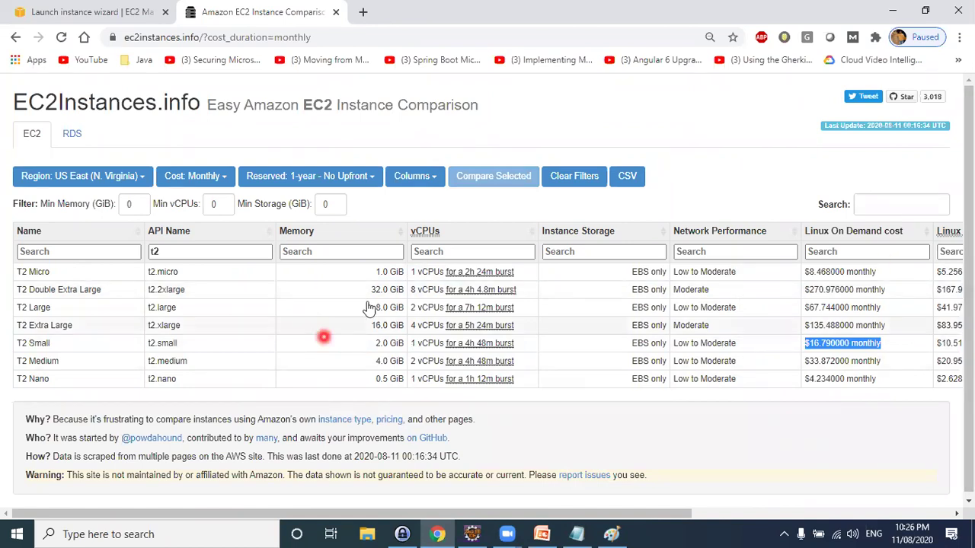
Return to the launch wizard, set the root volume's size back to 30 GiB and continue to the tags
click(245, 37)
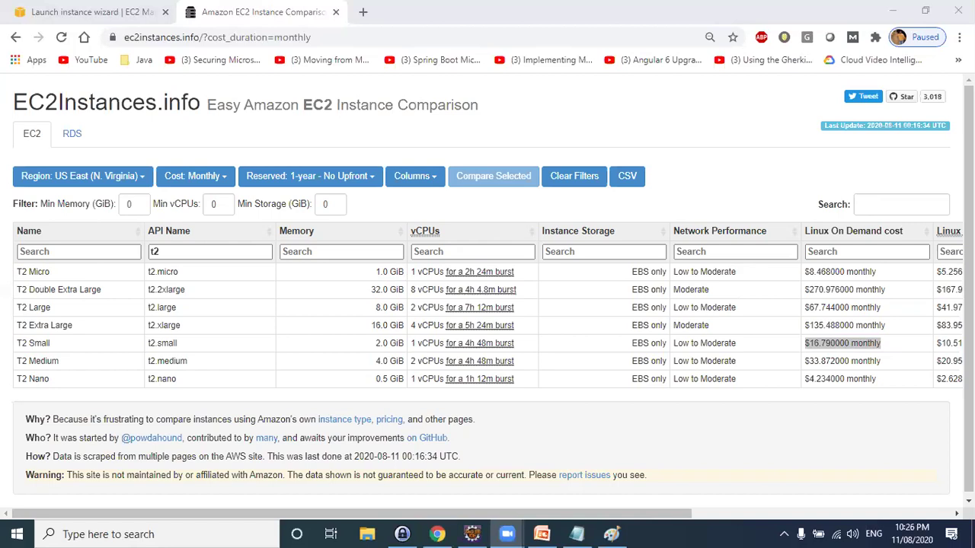
click(80, 6)
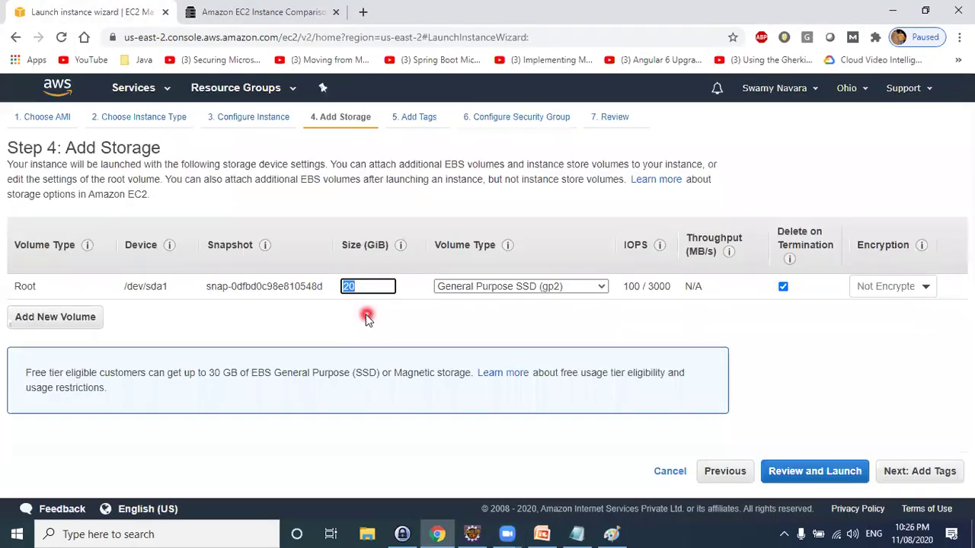
key(Tab)
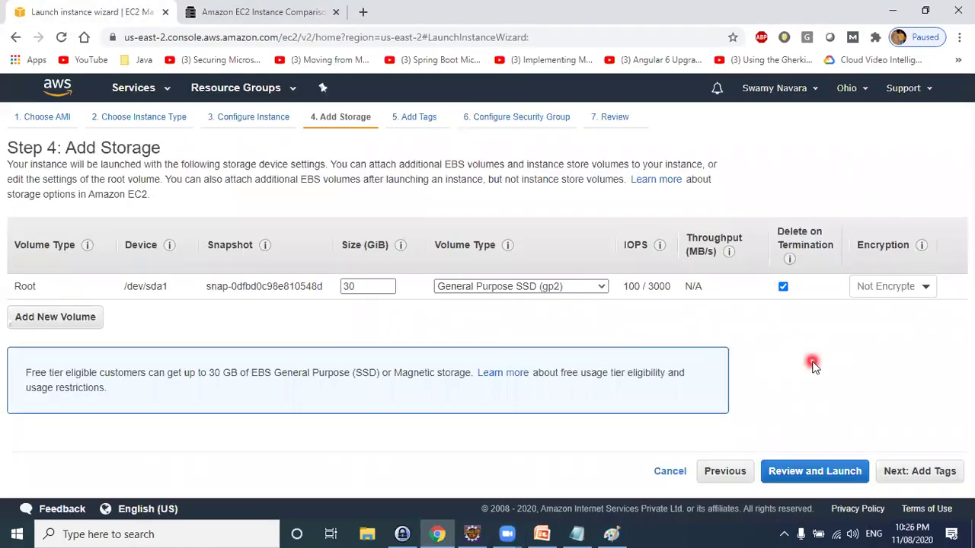
click(922, 468)
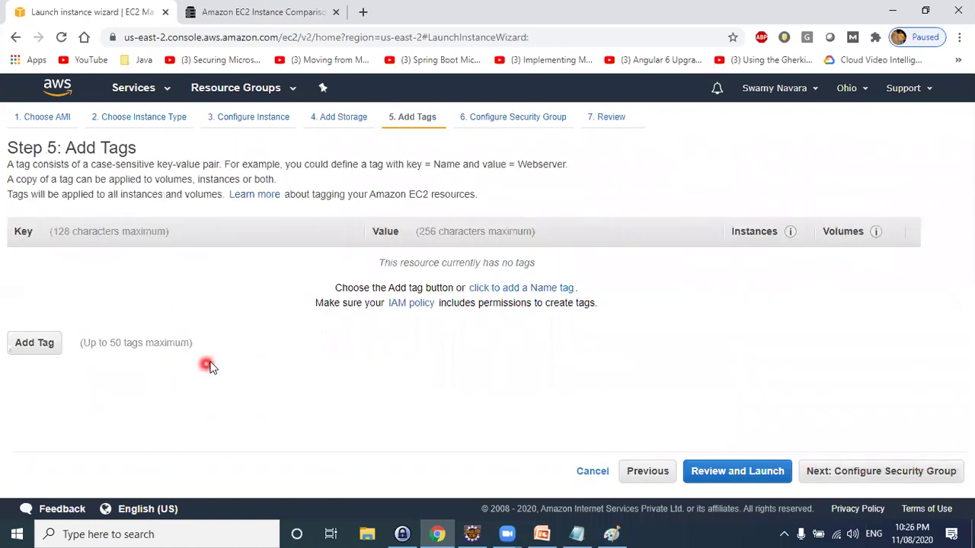
Add a tag with the key Name and the value Windows Machine
click(15, 341)
text(Name)
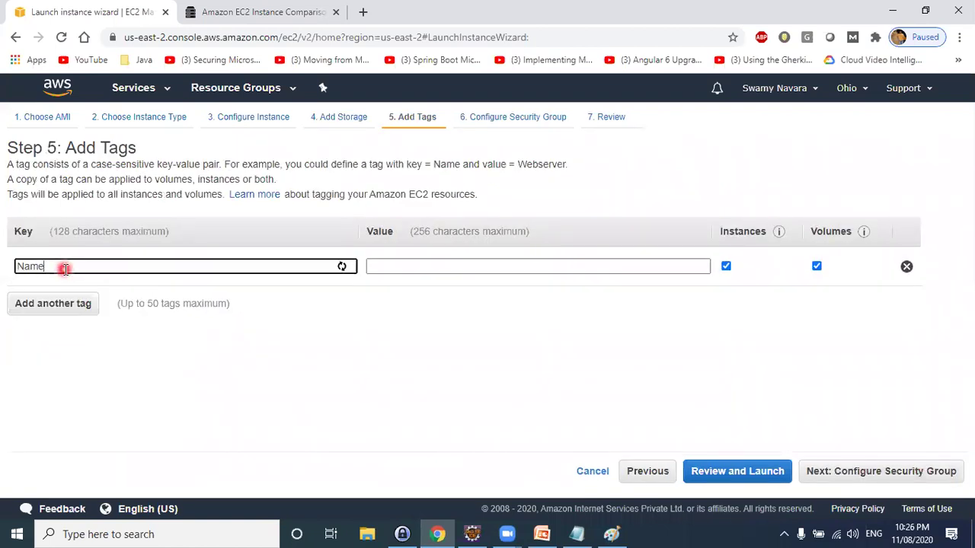
key(Tab)
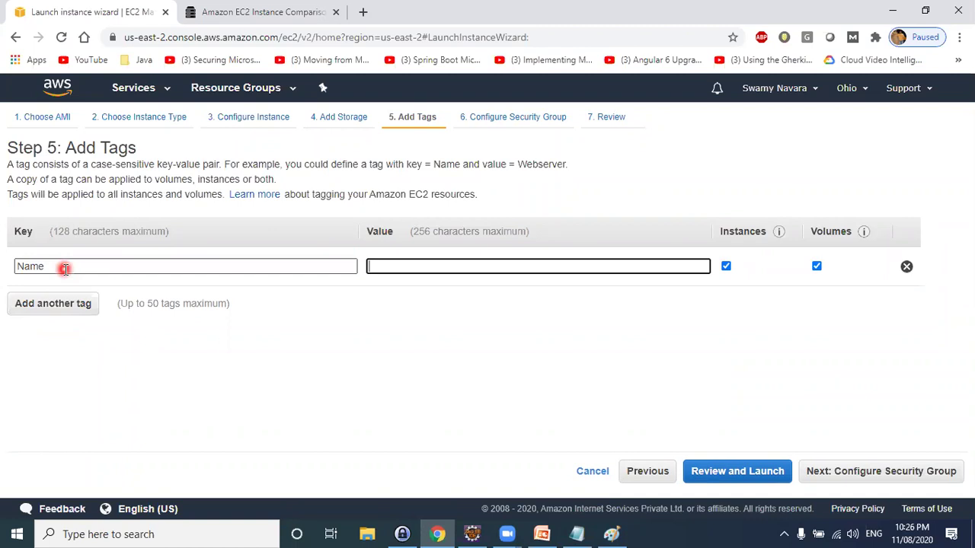
text(Windows Machine)
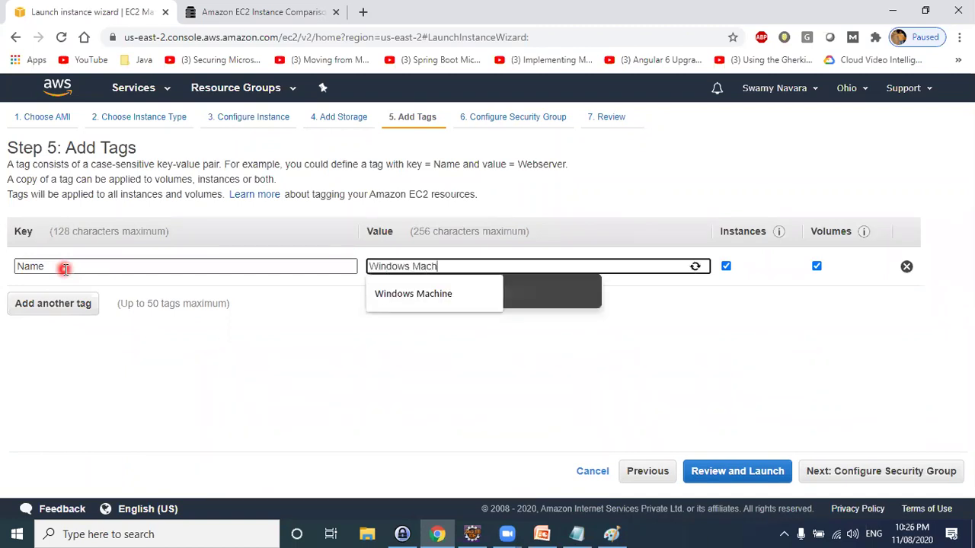
click(57, 312)
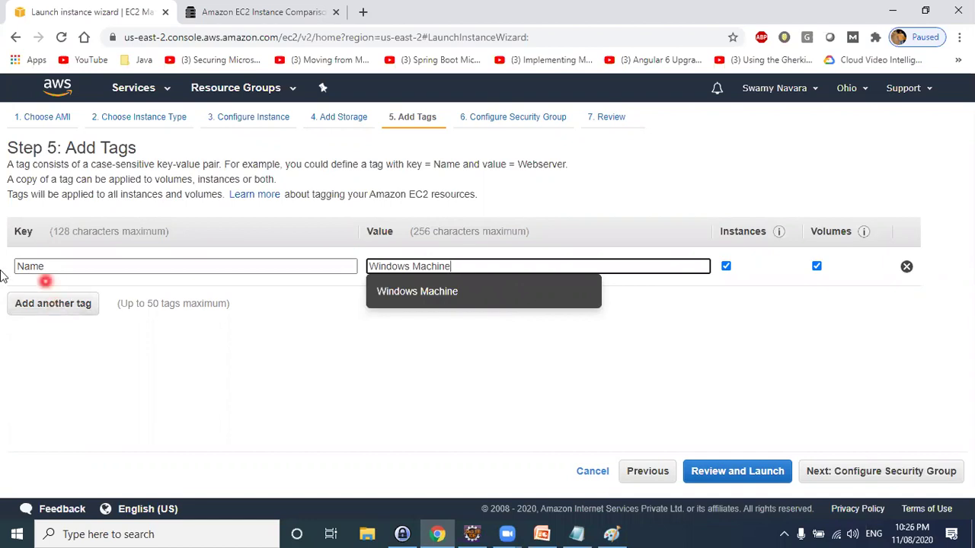
Continue to the security settings, assign the existing security group aug01-sg and proceed to the launch review
click(843, 472)
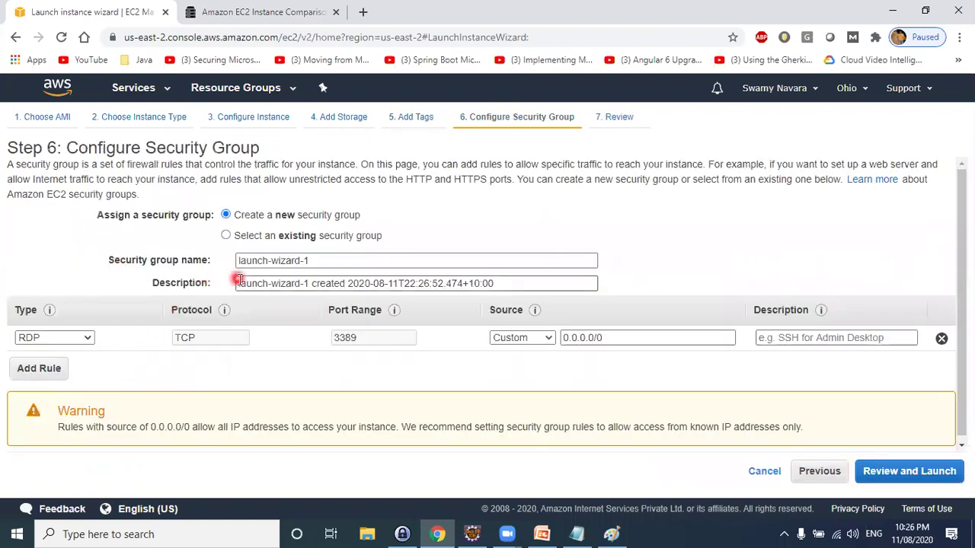
click(225, 235)
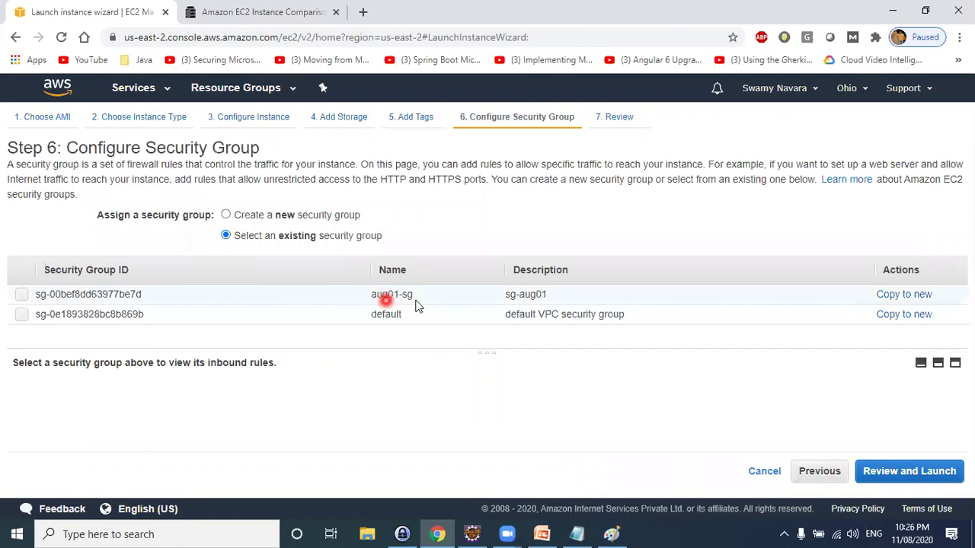
click(21, 294)
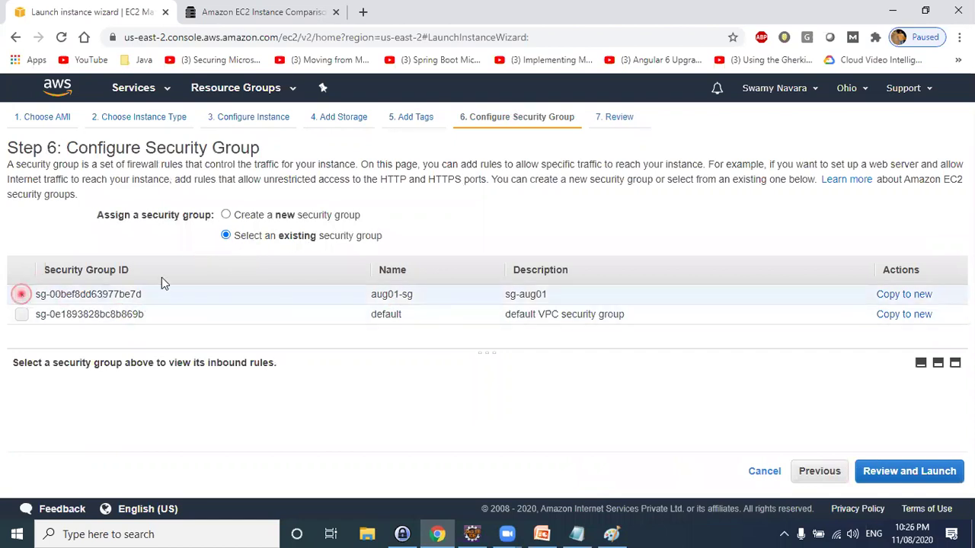
click(883, 471)
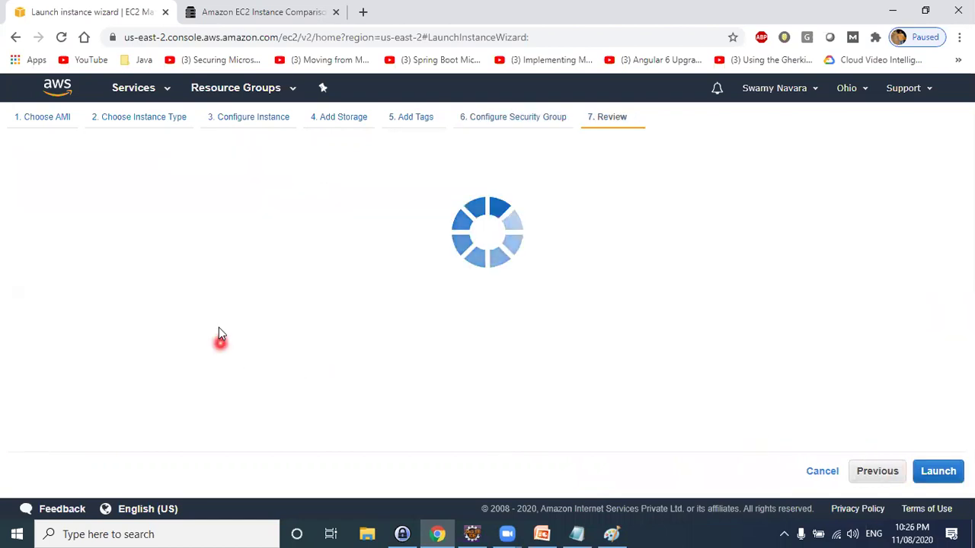
Launch the instance with the existing key pair aug01-keypair, acknowledging access to its private key file
scroll(803, 415, down, 4)
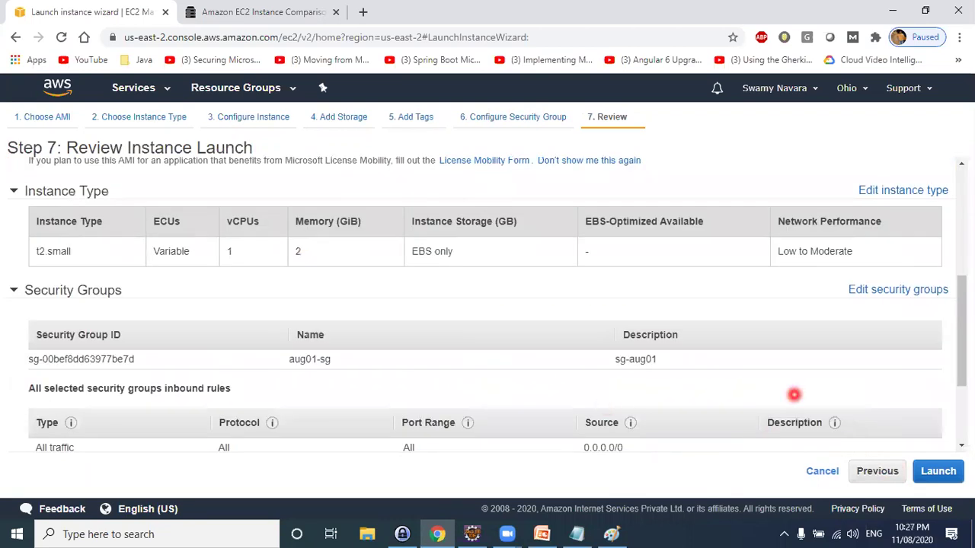
click(937, 471)
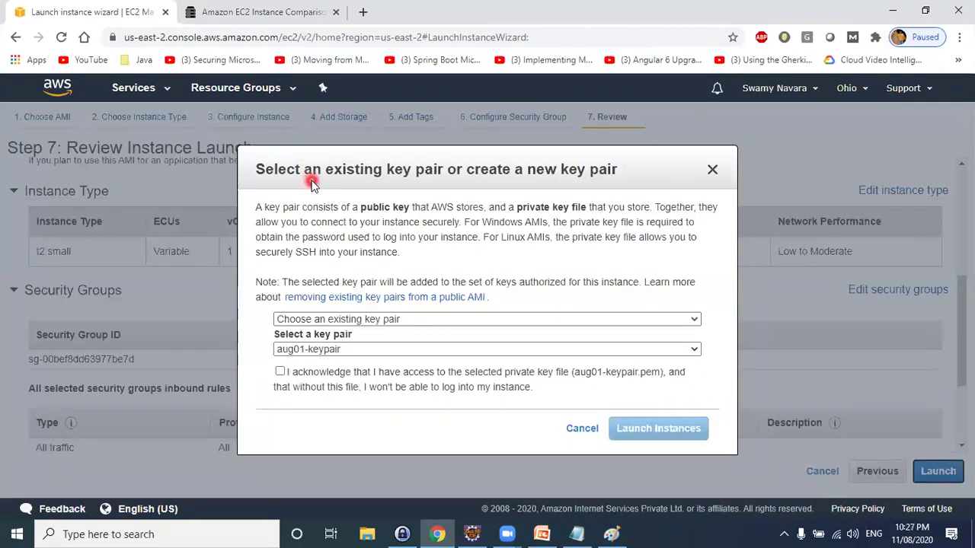
click(327, 348)
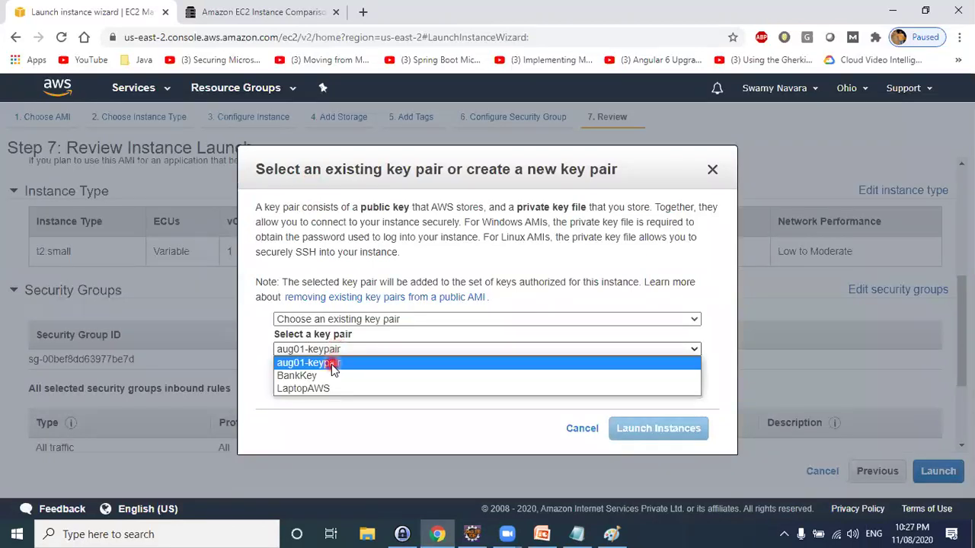
click(294, 363)
click(280, 371)
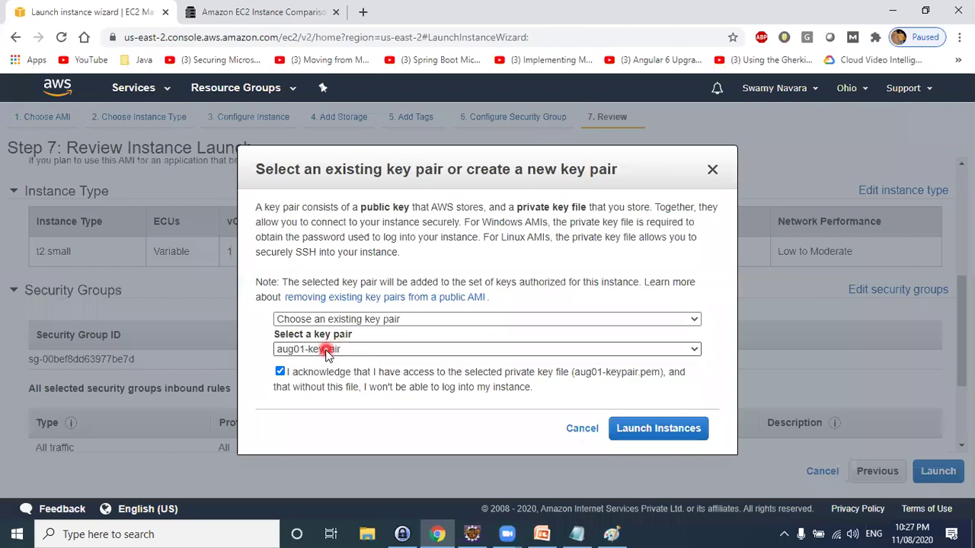
click(659, 428)
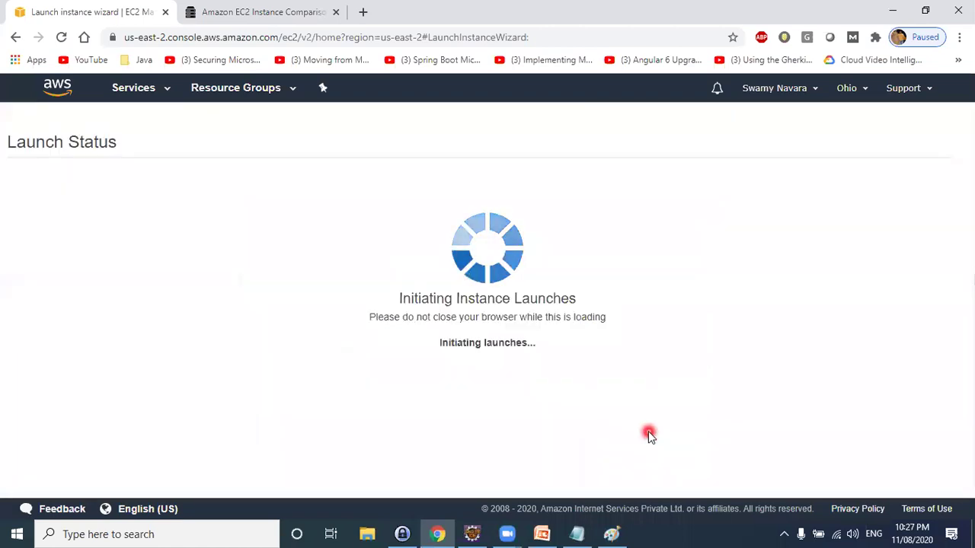
Show the instances list and examine the public DNS and IPv4 address of the Windows Machine instance
scroll(665, 319, down, 5)
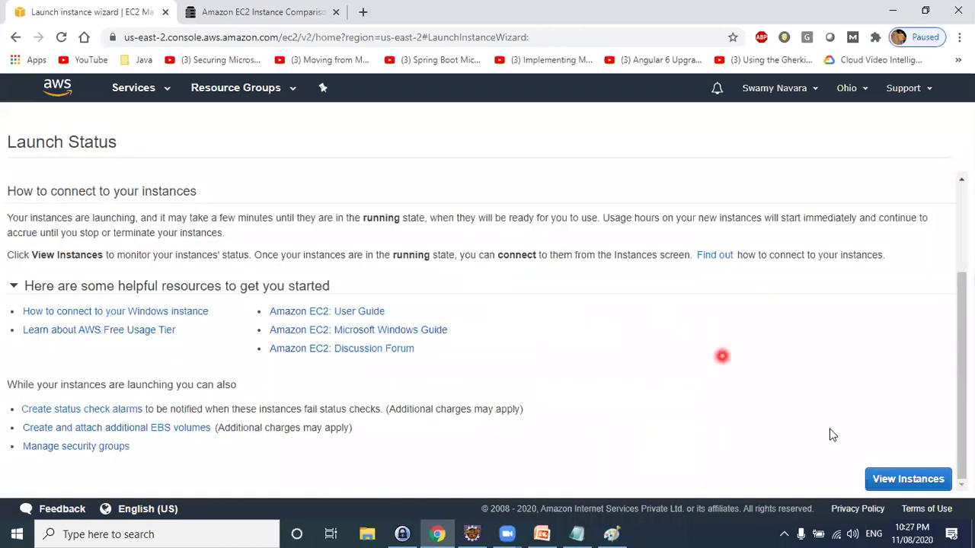
click(902, 472)
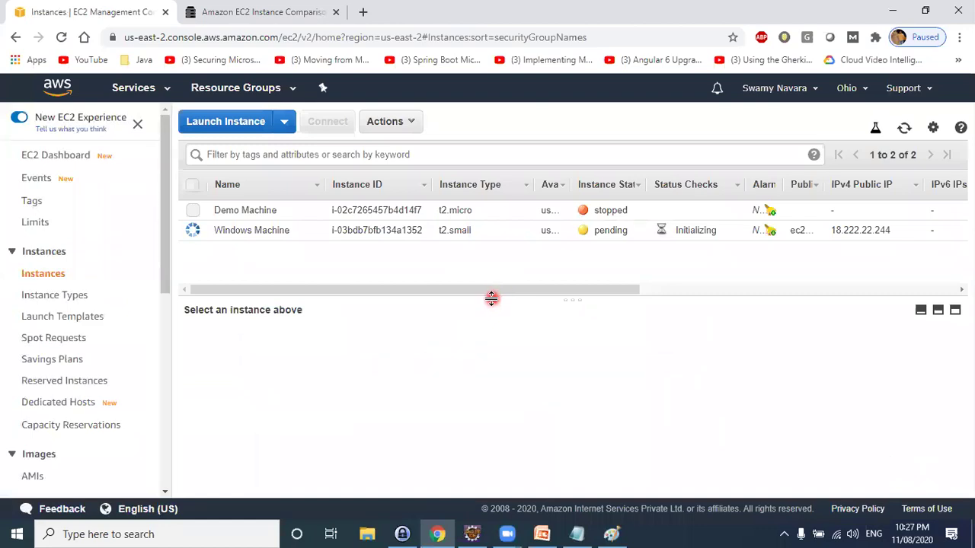
click(264, 232)
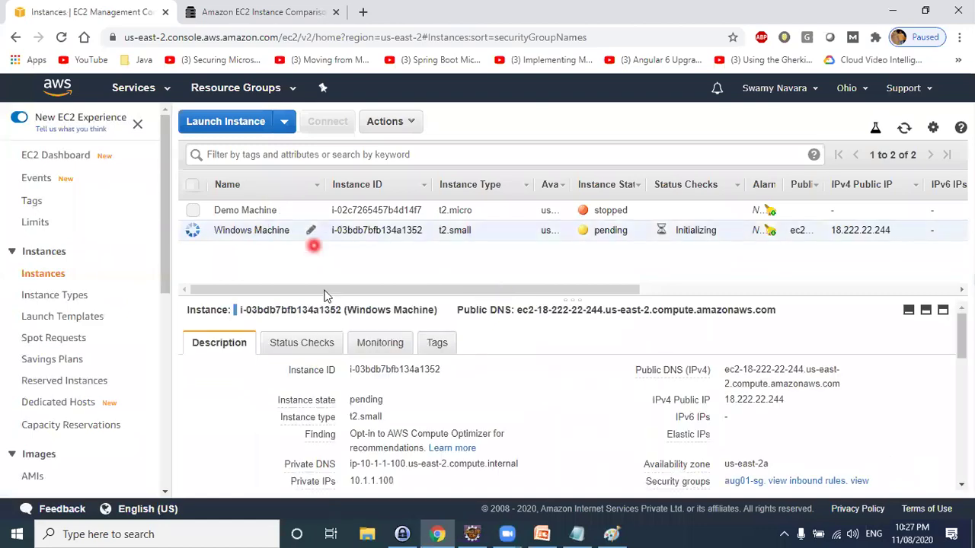
drag(734, 369, 839, 384)
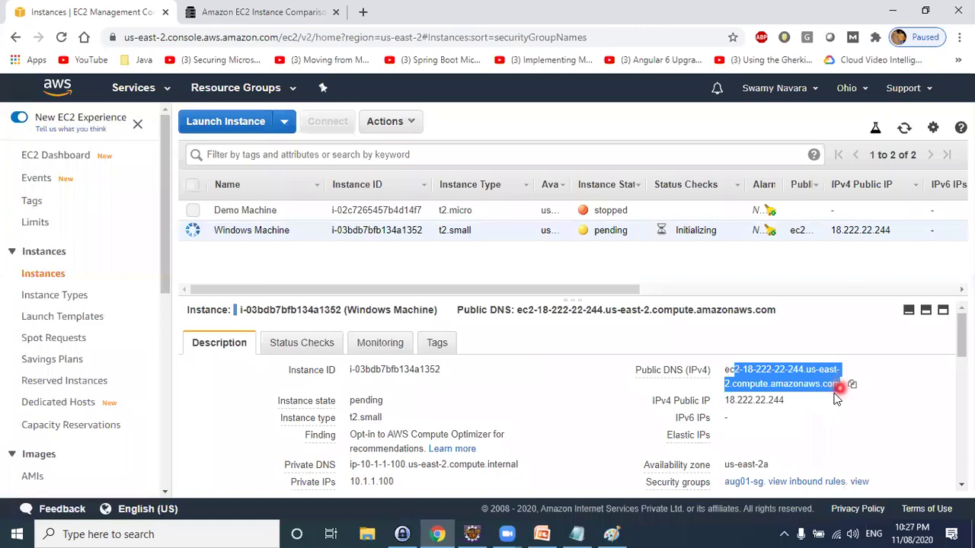
drag(782, 401, 728, 402)
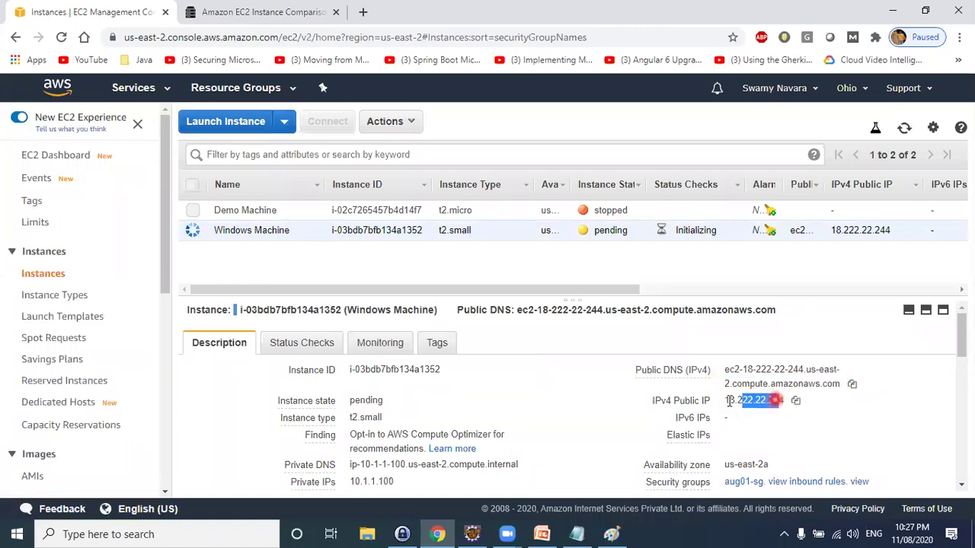
Open the connection details for the Windows Machine instance once it is running
right_click(280, 227)
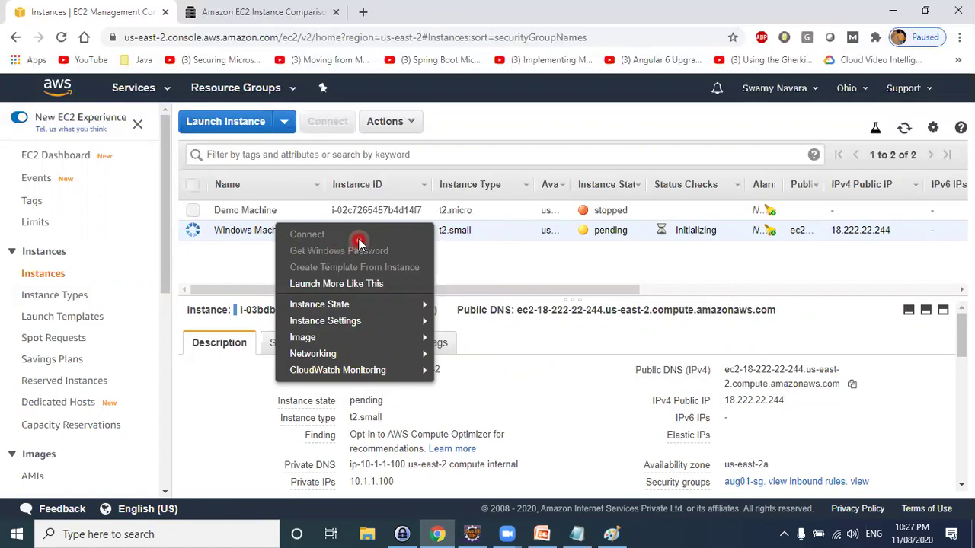
click(540, 279)
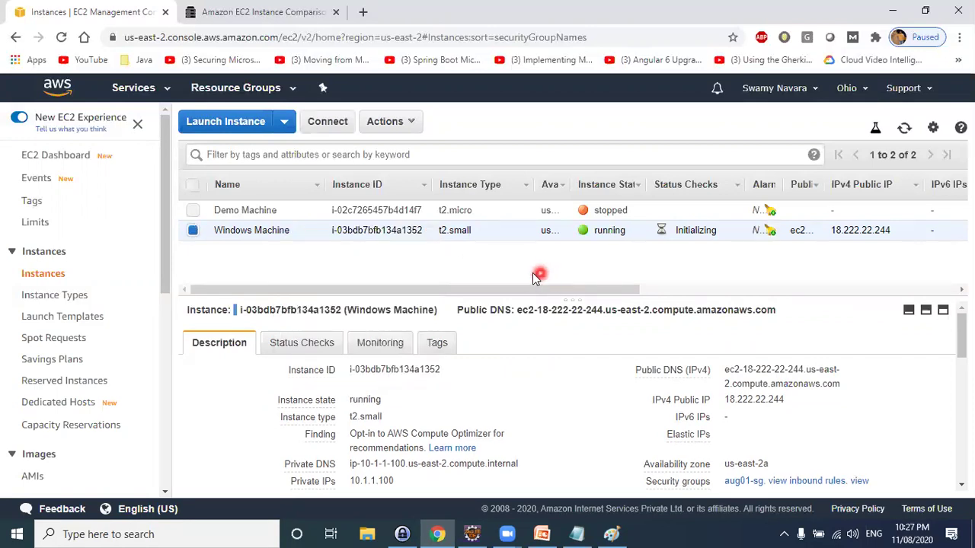
right_click(282, 228)
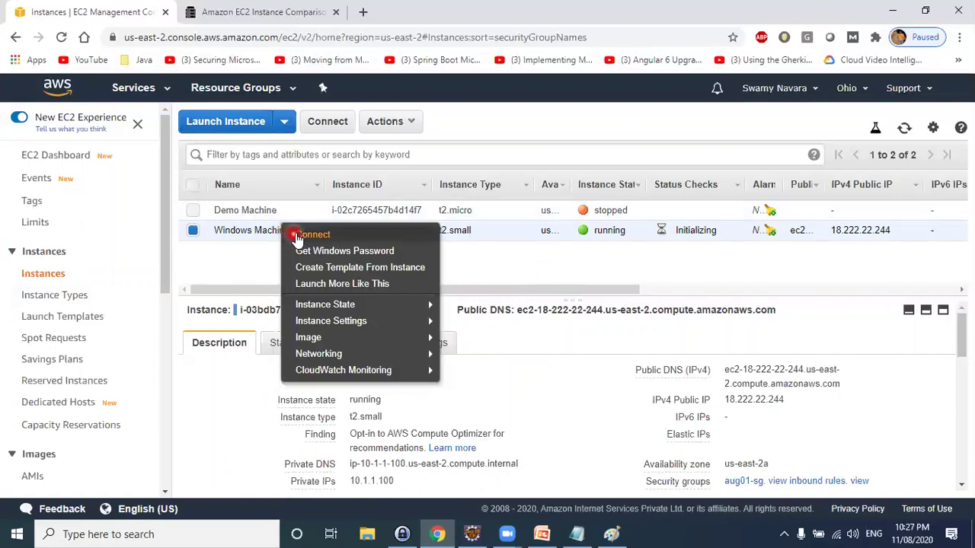
click(341, 238)
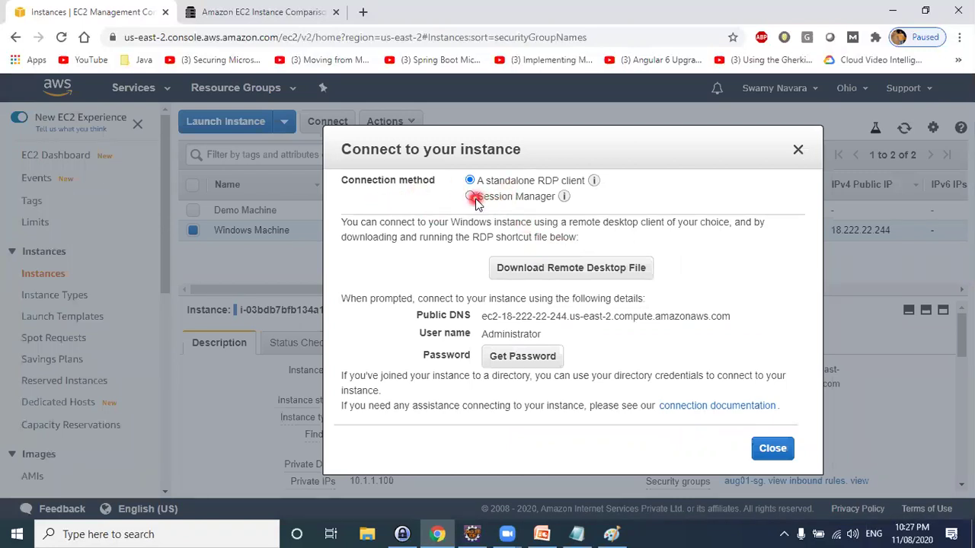
Examine the Session Manager connection method, and return to the standalone RDP client method
drag(482, 197, 562, 199)
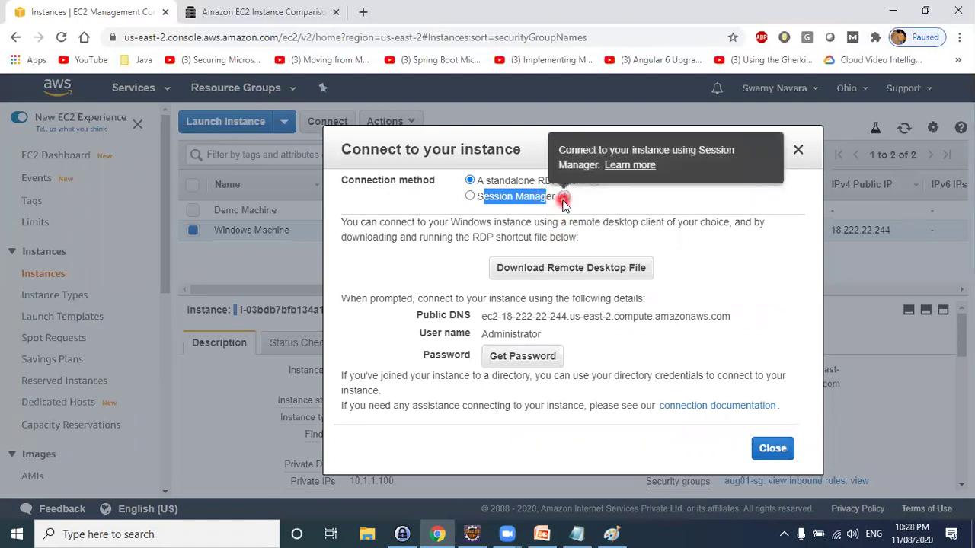
double_click(491, 198)
drag(491, 198, 555, 211)
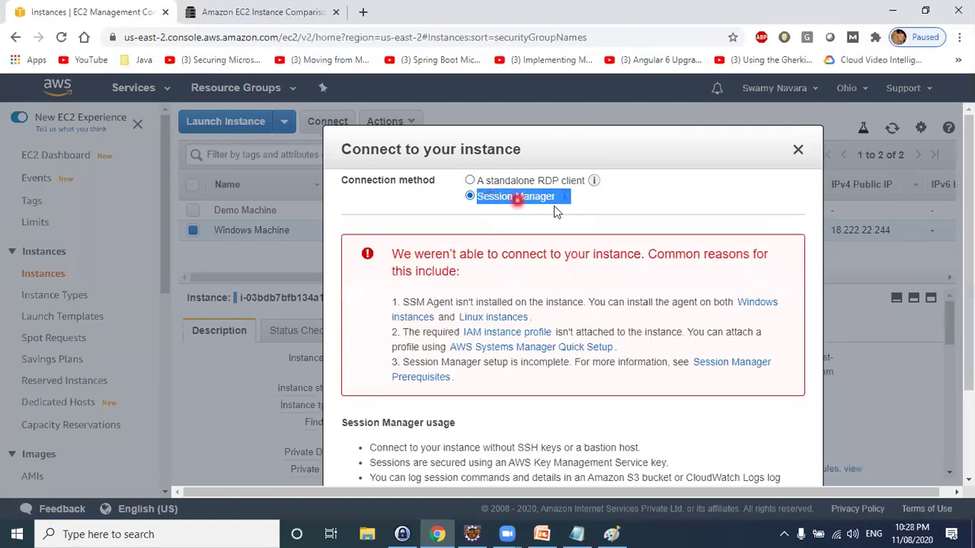
click(470, 181)
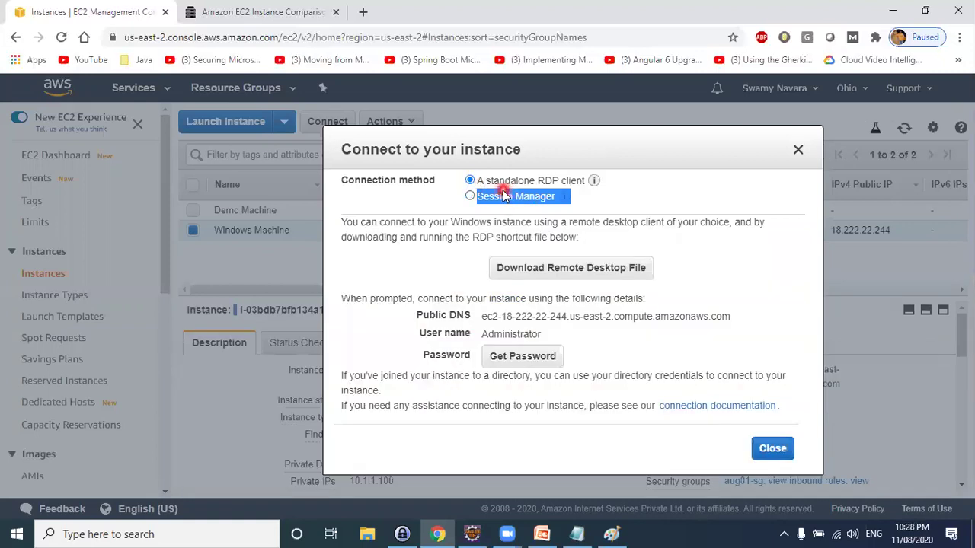
click(548, 181)
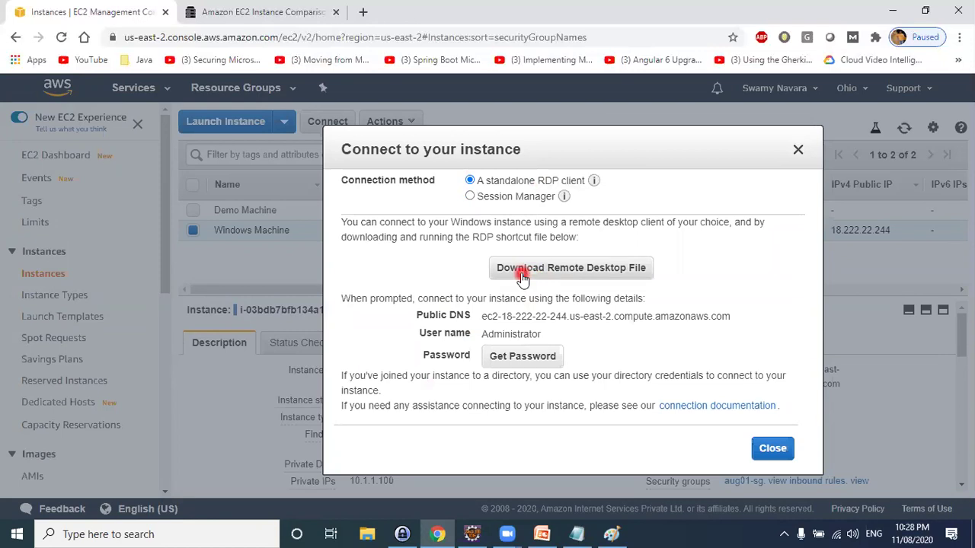
Download the instance's remote desktop file and review the listed public DNS and user name
click(618, 280)
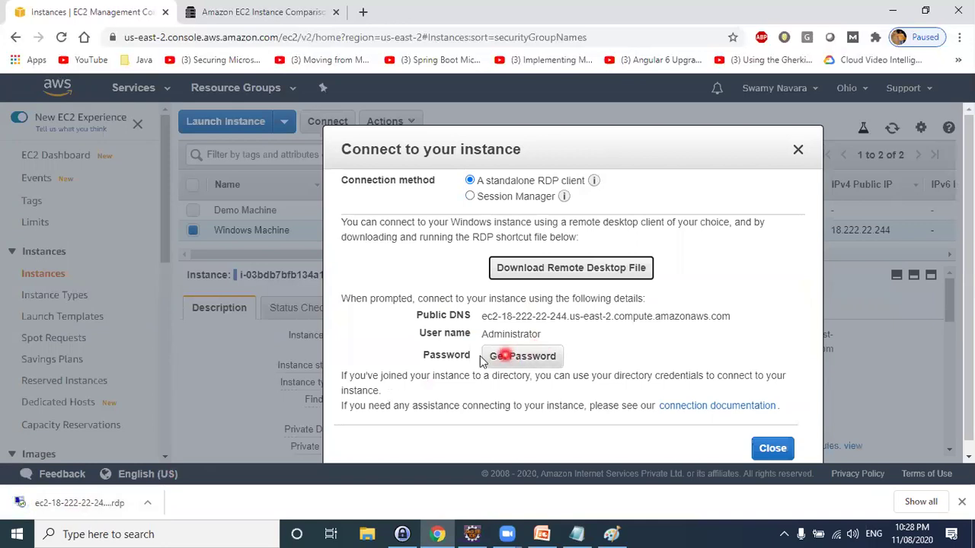
drag(487, 317, 740, 318)
click(502, 337)
drag(503, 337, 527, 367)
Try to retrieve the instance's auto-generated password, read the waiting notice, retry and close the dialog
click(526, 363)
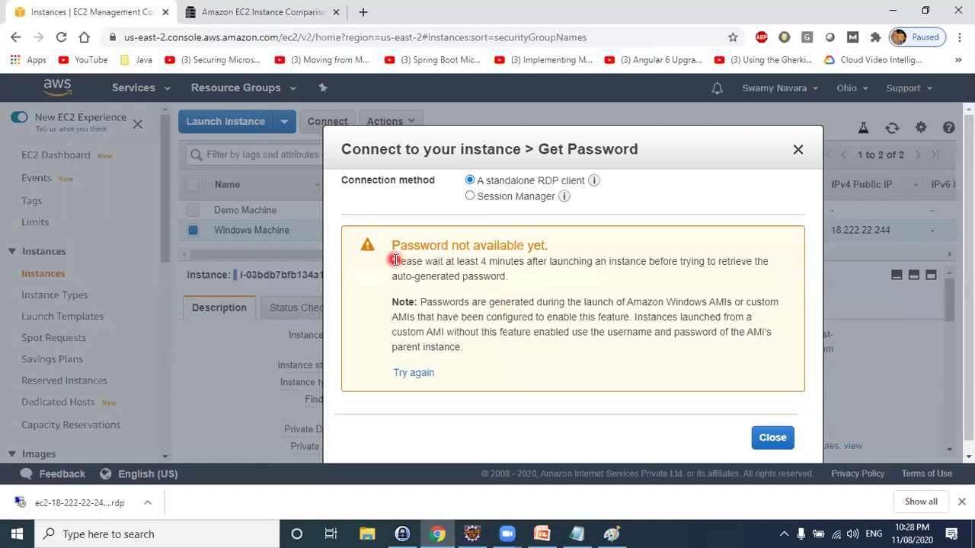
drag(407, 275, 457, 347)
drag(411, 261, 538, 280)
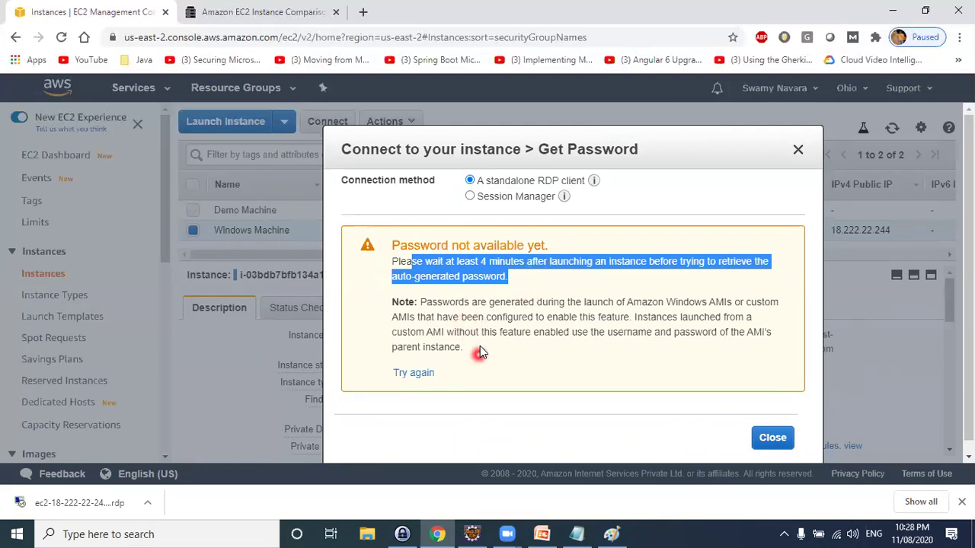
click(420, 373)
click(470, 180)
click(772, 438)
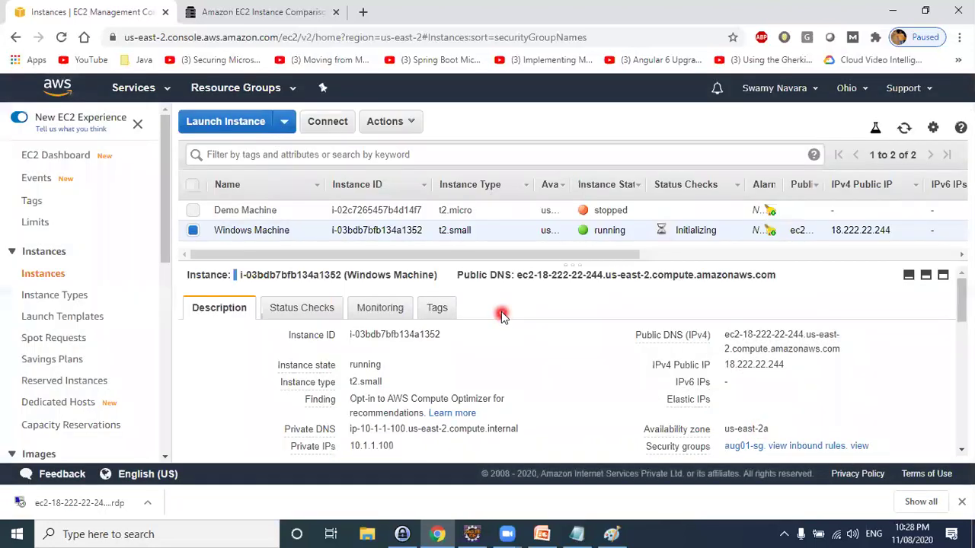
Reopen the Windows Machine connection details and launch Remote Desktop Connection by running mstsc
right_click(249, 230)
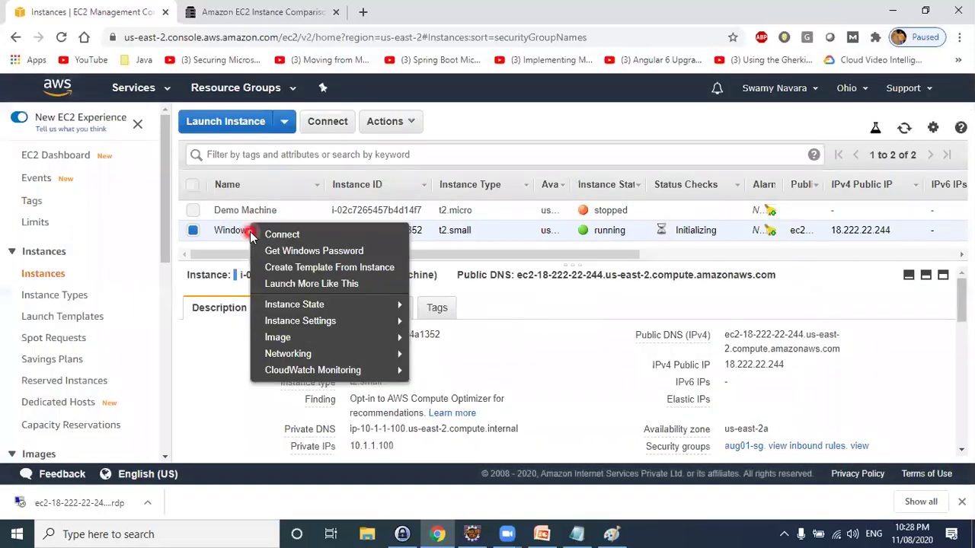
click(278, 232)
click(575, 255)
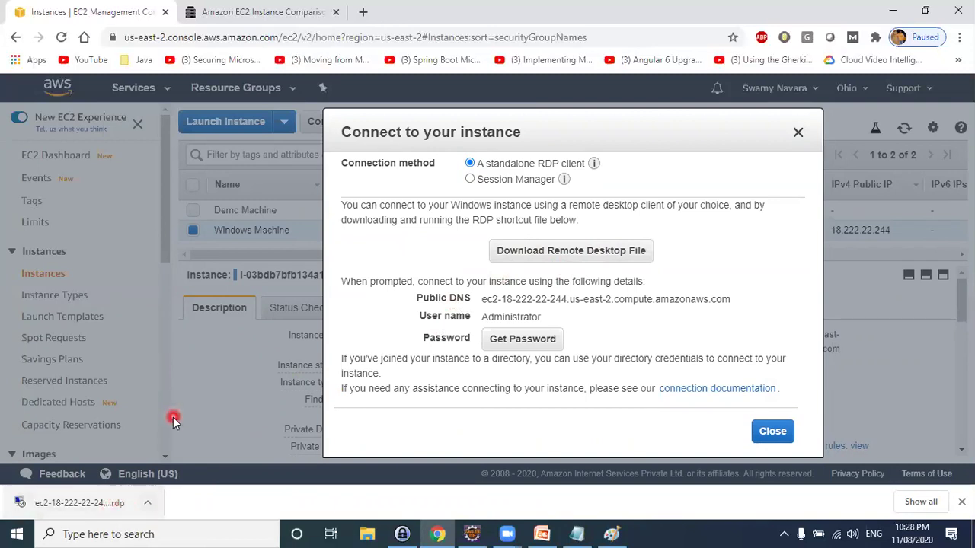
key(super+r)
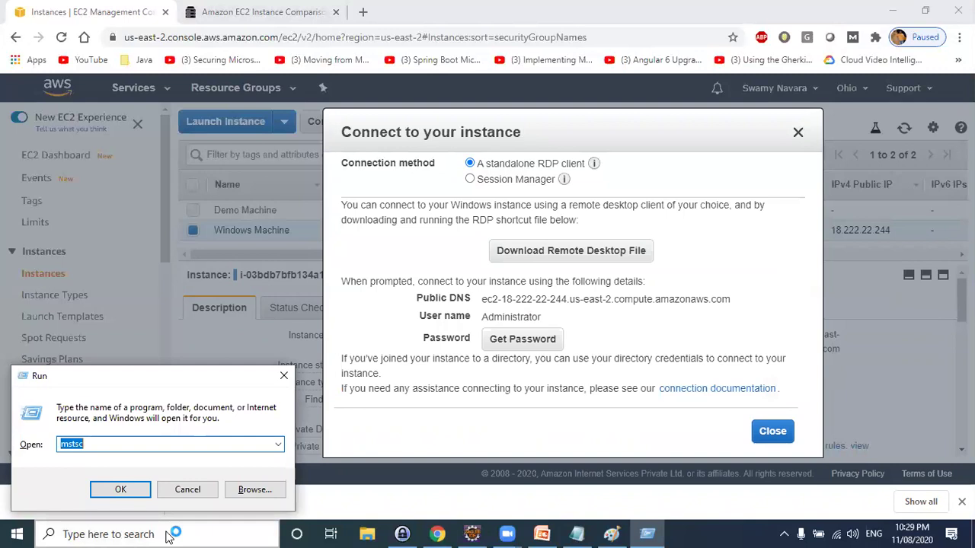
key(Return)
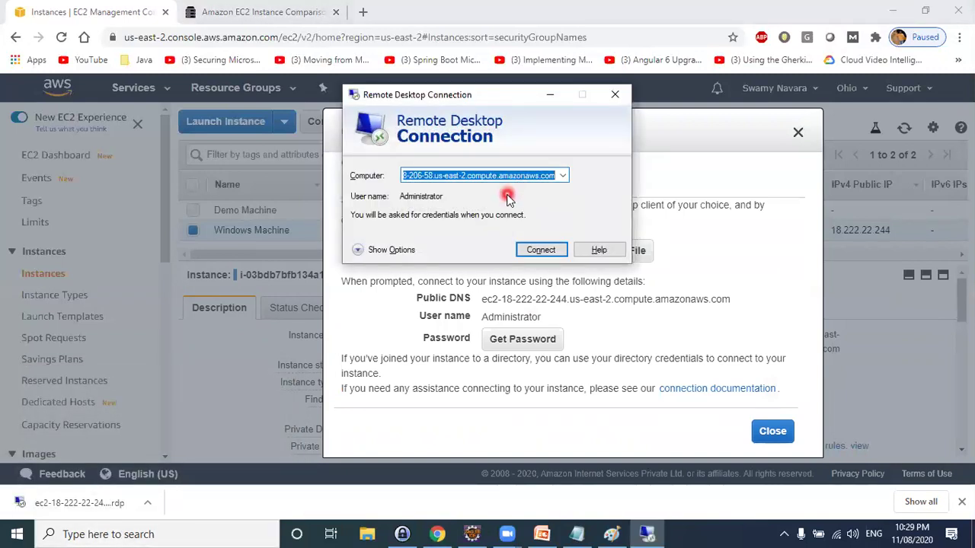
Copy the instance's public DNS into Remote Desktop Connection as the computer and start connecting
drag(488, 298, 709, 316)
click(854, 335)
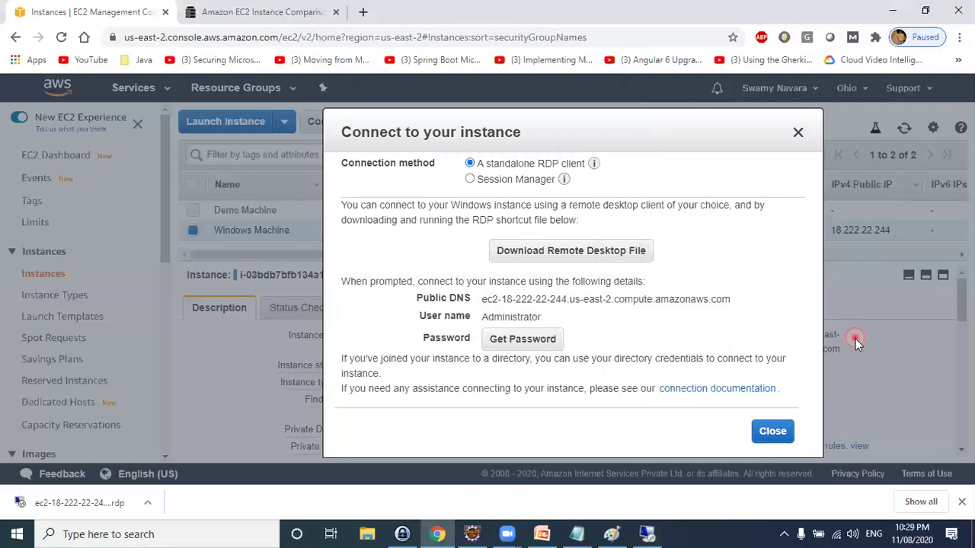
click(773, 430)
click(850, 348)
key(alt+Tab)
click(440, 173)
key(ctrl+v)
click(518, 249)
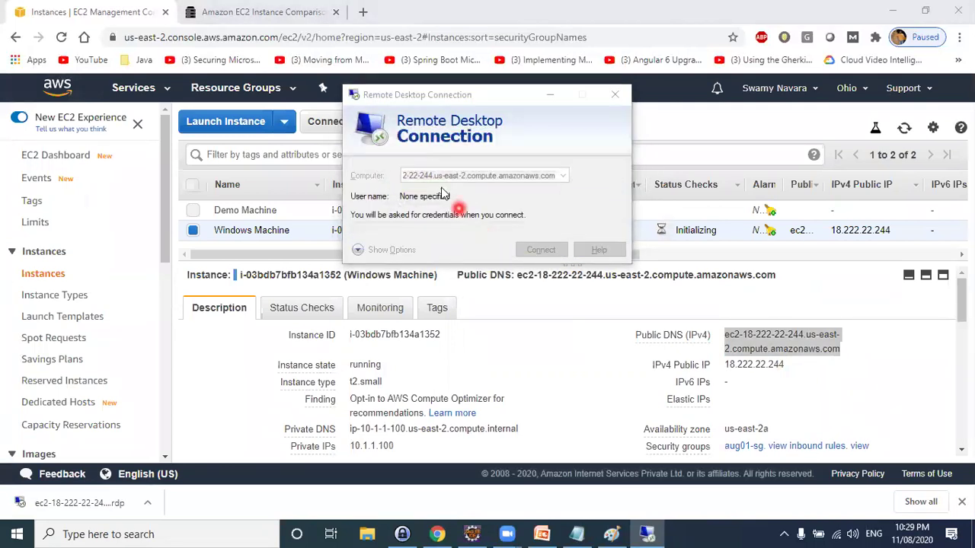
Copy the user name Administrator from the instance's connection details into the remote desktop credentials prompt
click(361, 198)
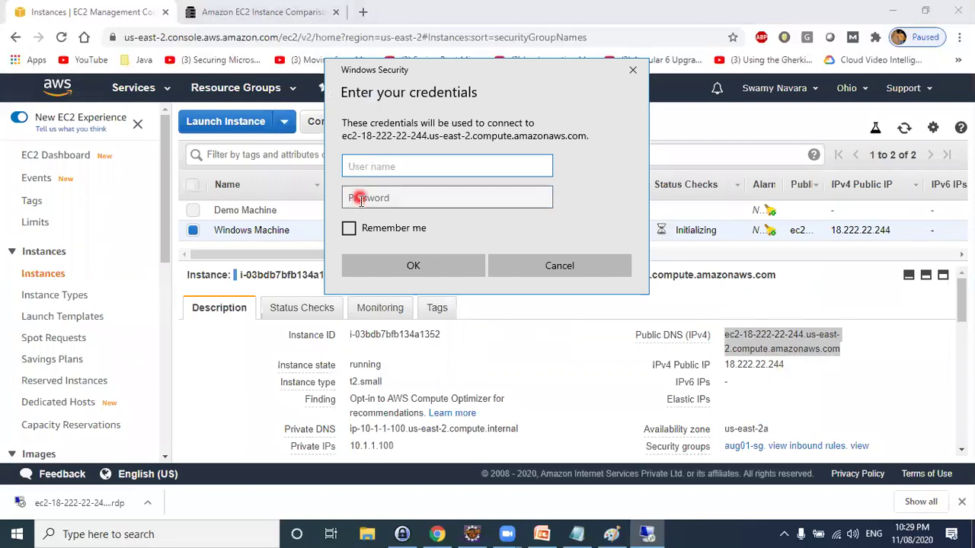
key(alt+Tab)
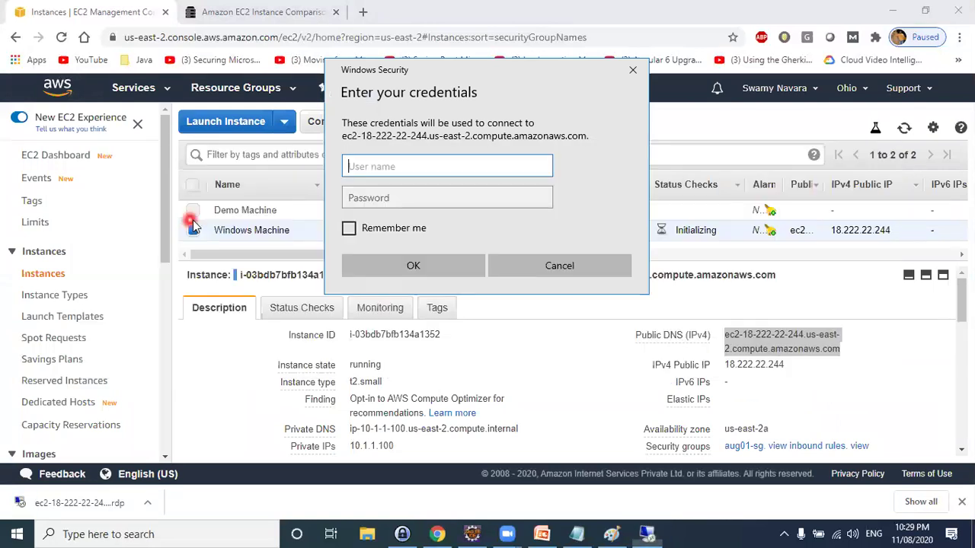
click(261, 222)
right_click(266, 228)
click(282, 236)
double_click(508, 317)
key(alt+Tab)
click(381, 165)
key(ctrl+v)
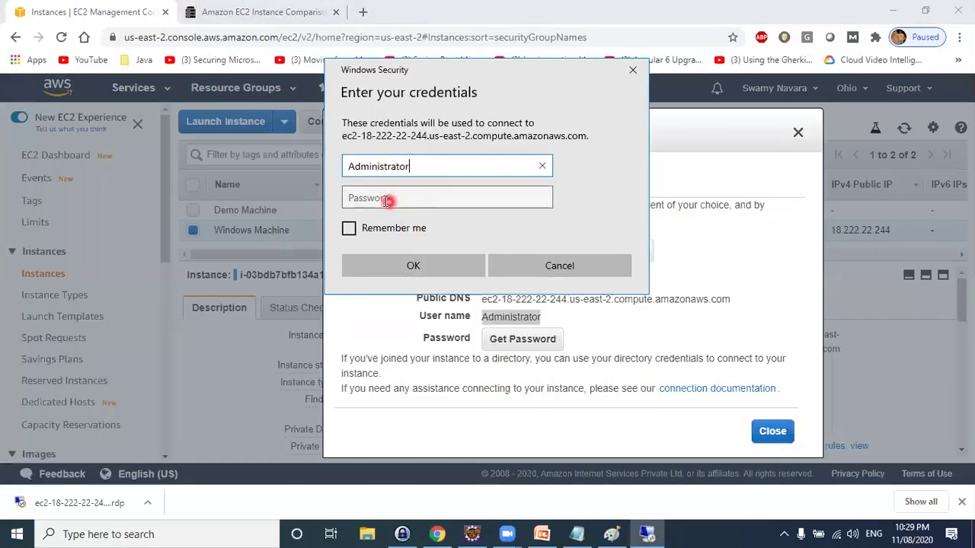
Decrypt the instance's Windows password using the key pair file aug01-keypair.pem from the Aug01 folder
click(718, 257)
click(550, 340)
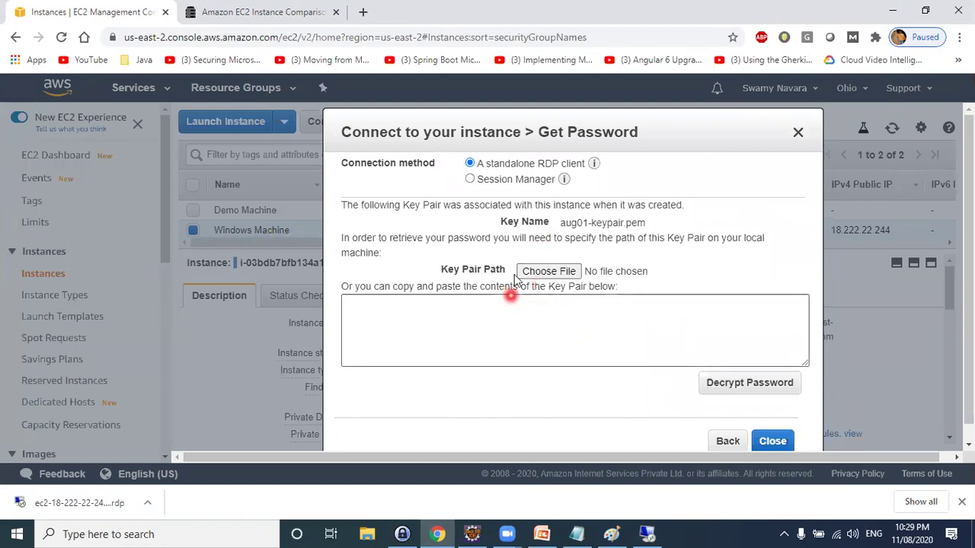
drag(438, 270, 571, 285)
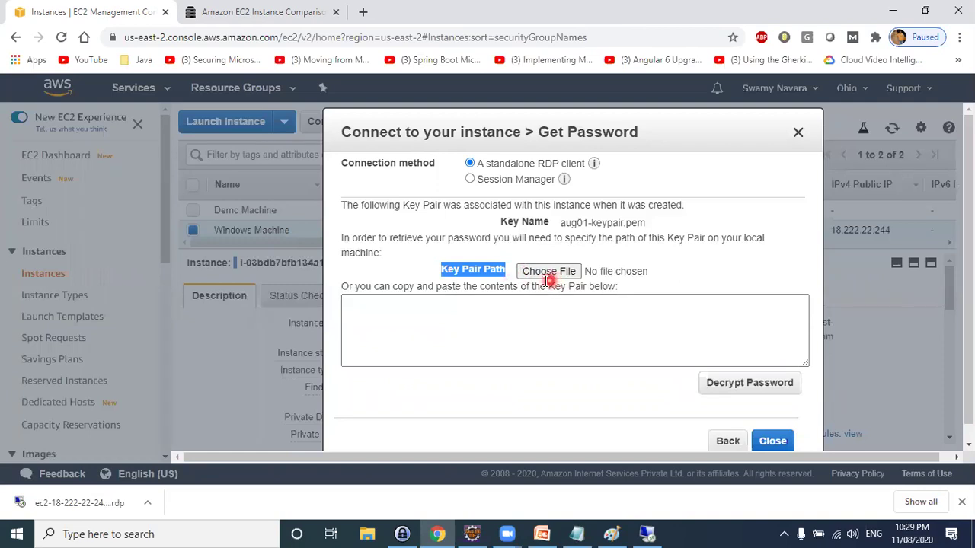
click(564, 275)
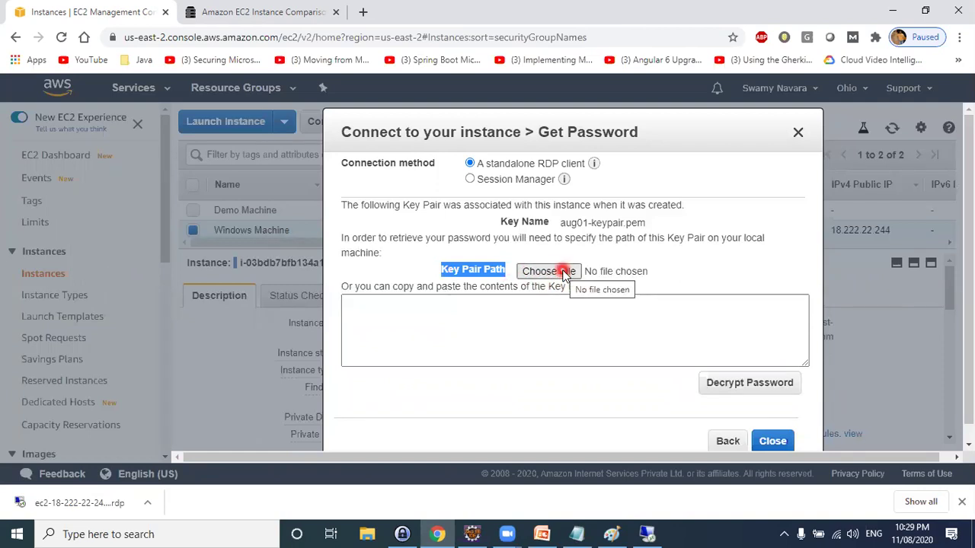
click(565, 274)
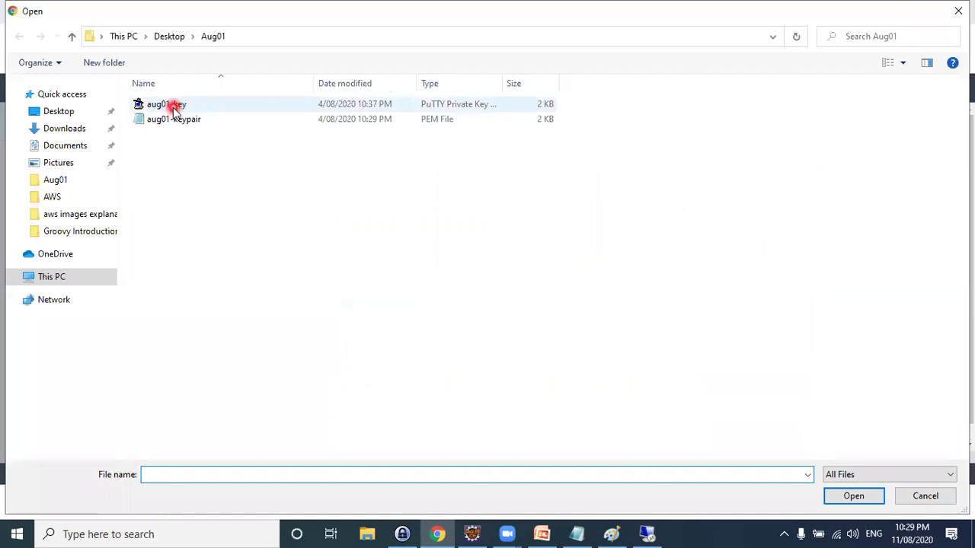
double_click(172, 119)
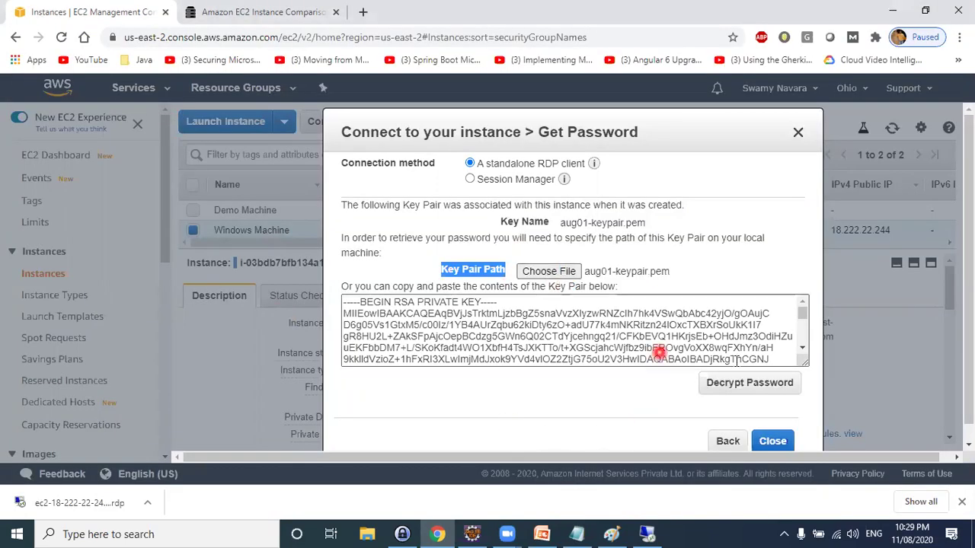
click(750, 386)
Paste the decrypted account password into the remote desktop credentials and connect despite the certificate errors
drag(478, 335, 676, 339)
click(678, 337)
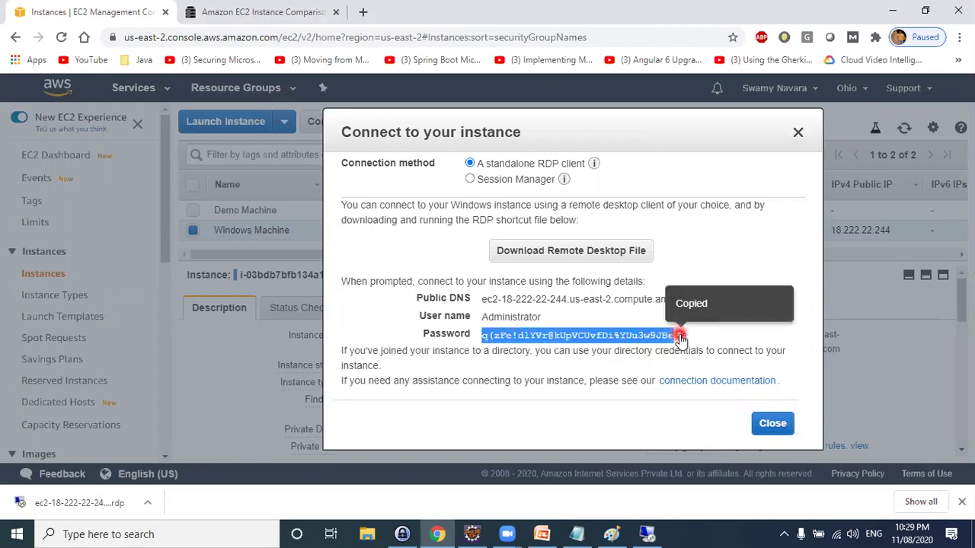
key(alt+Tab)
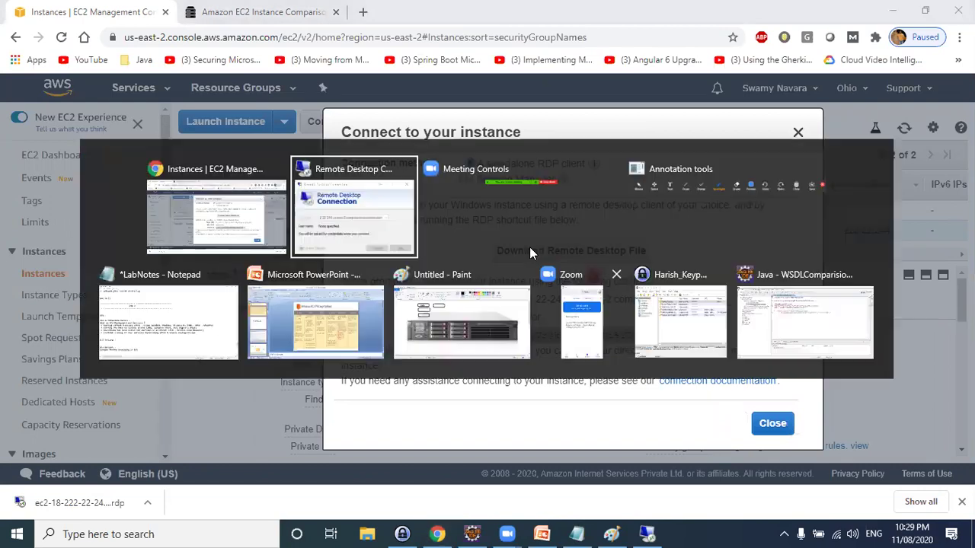
click(381, 198)
key(ctrl+v)
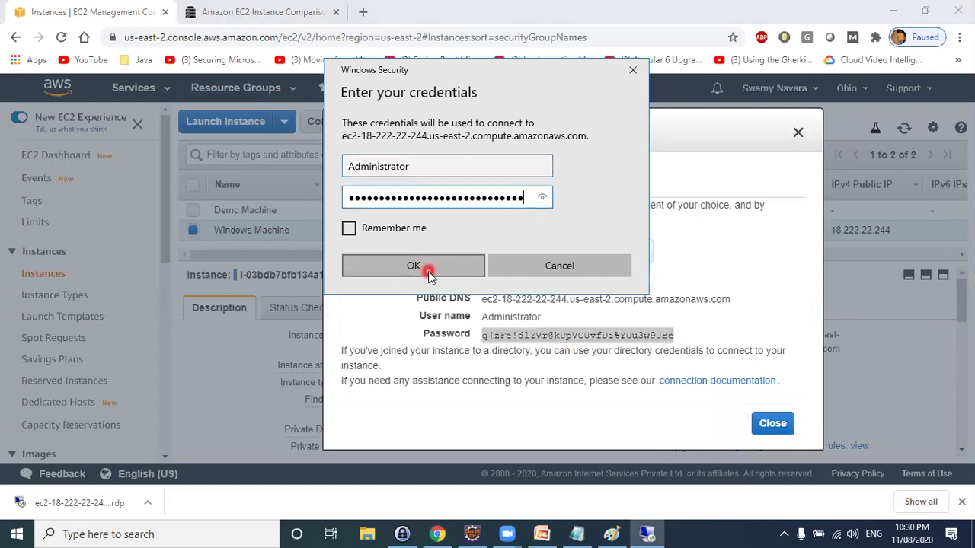
click(426, 268)
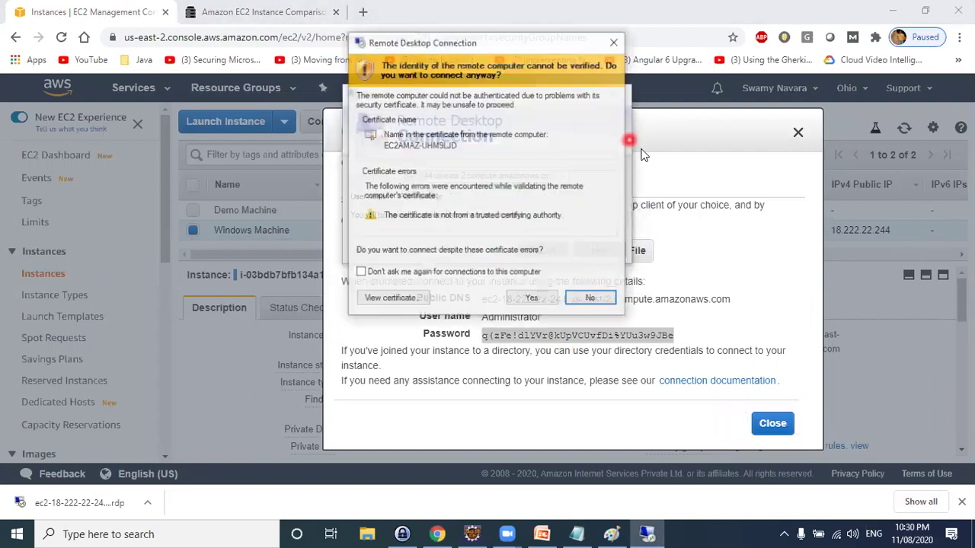
click(361, 272)
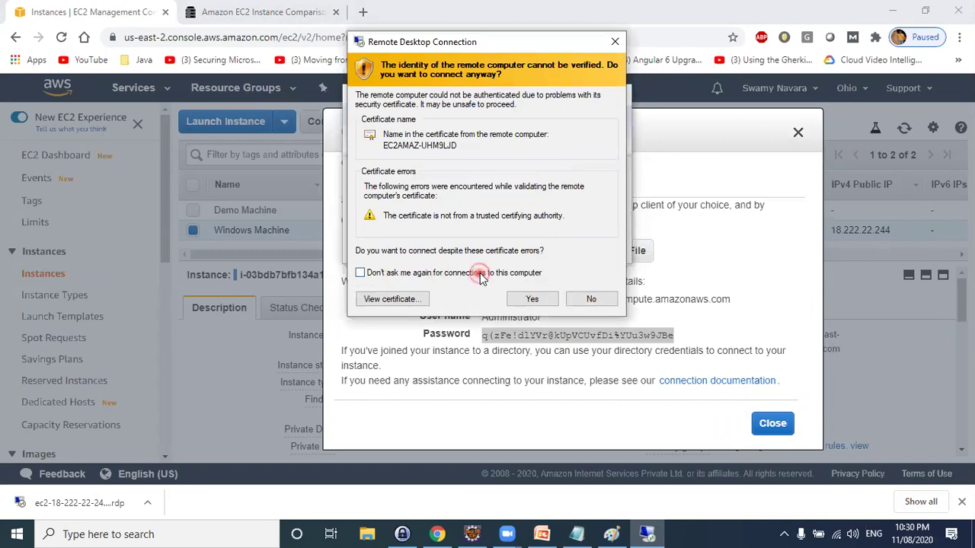
click(537, 300)
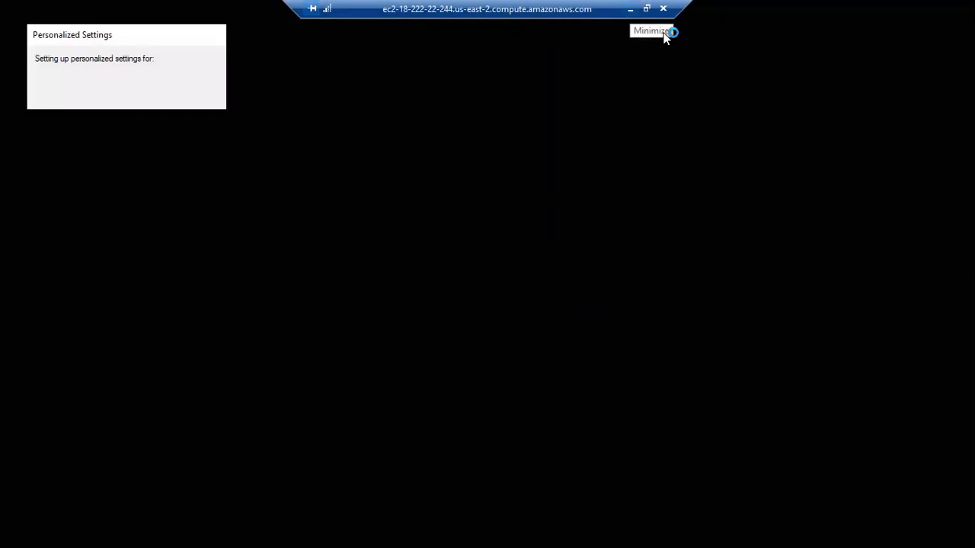
Minimise the remote session, and copy the Windows Machine's private IP from its instance details
click(629, 8)
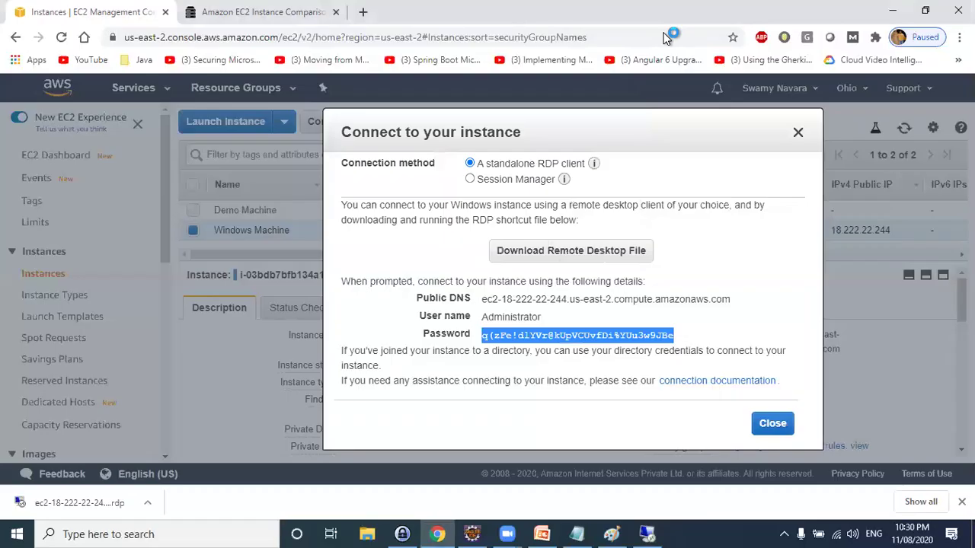
click(772, 423)
scroll(396, 366, down, 3)
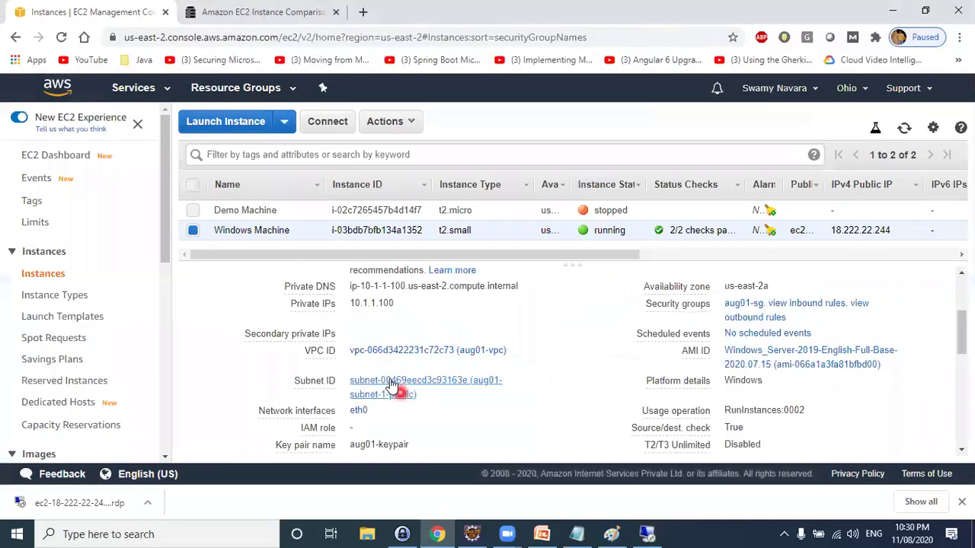
double_click(393, 305)
click(406, 304)
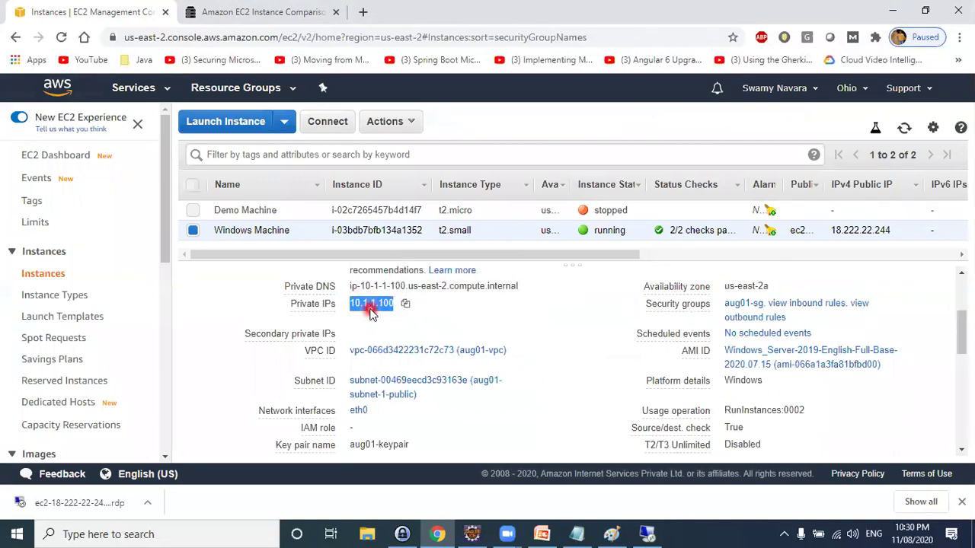
Return to the remote session, decline network discoverability, and view the folders and drives under This PC in File Explorer
key(alt+Tab)
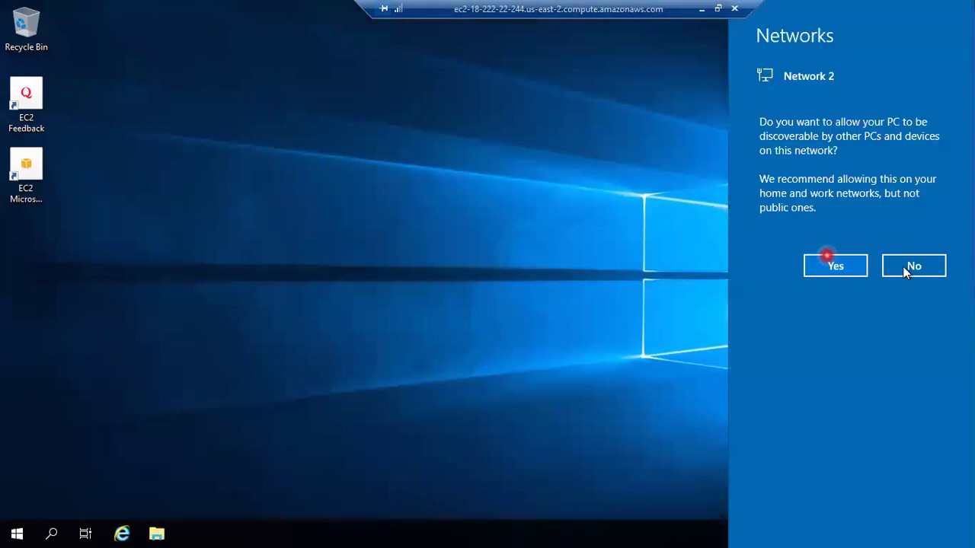
click(913, 265)
key(super+e)
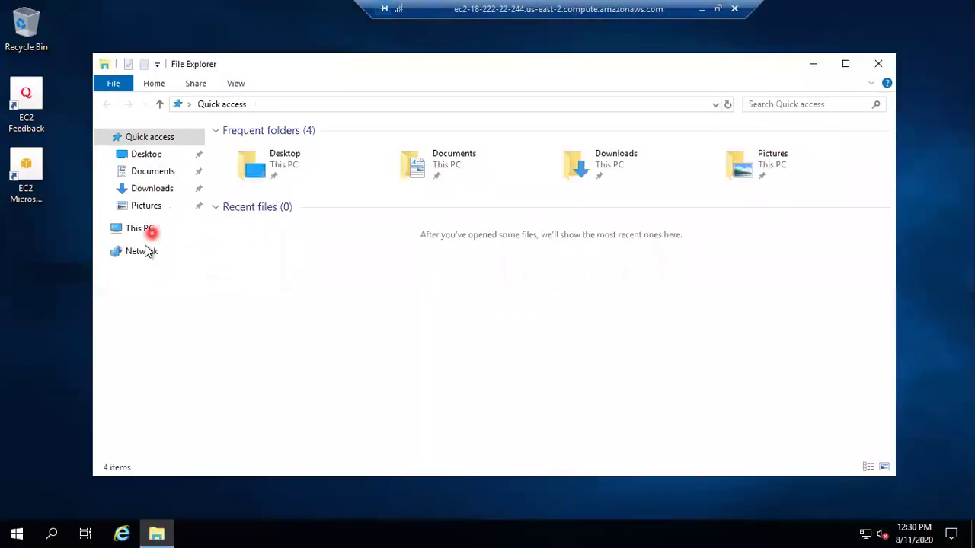
click(103, 229)
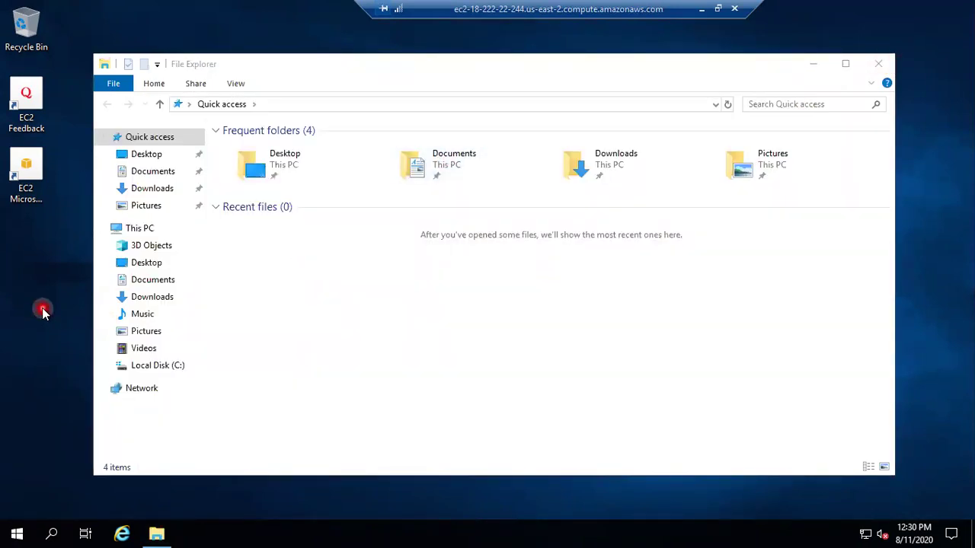
click(882, 66)
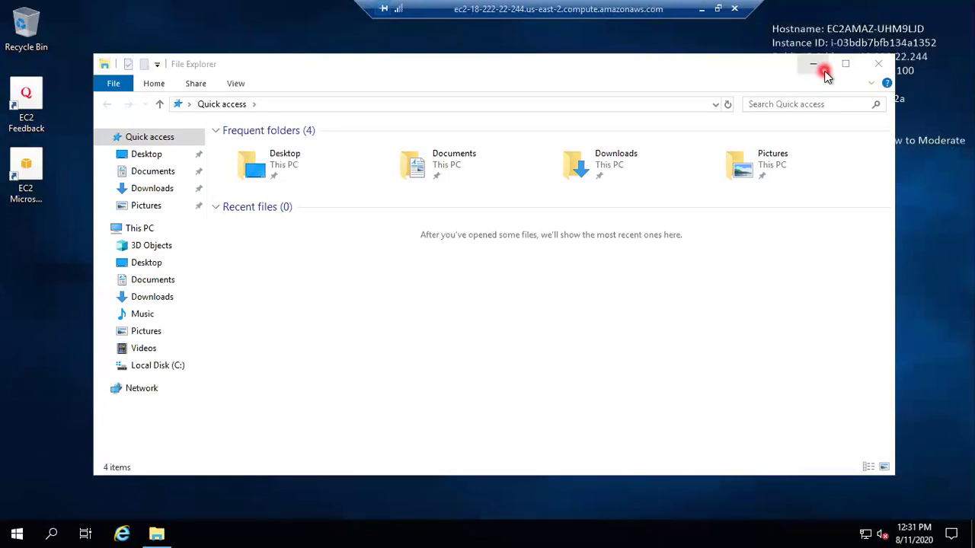
click(878, 64)
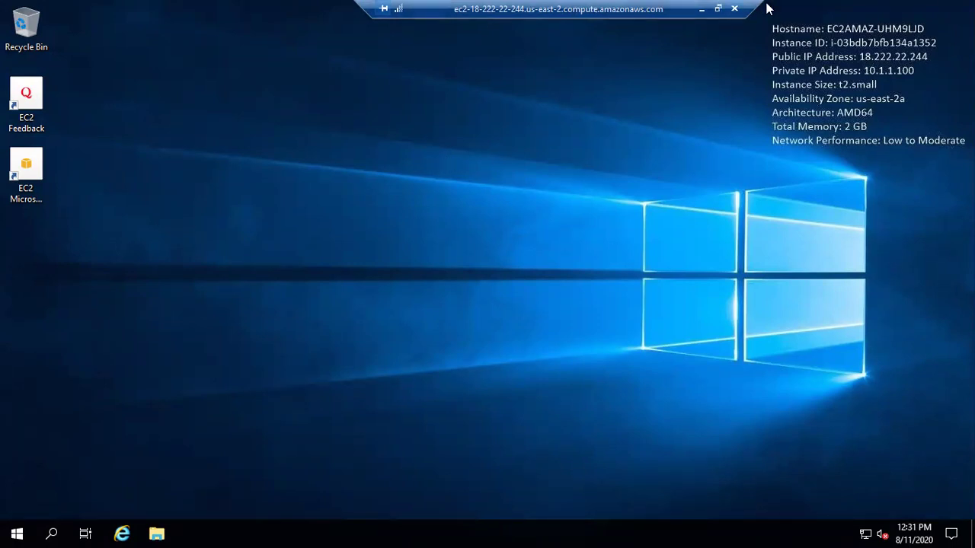
Shorten the connection bar and minimise the remote session, and launch Remote Desktop Connection by searching for mstsc
drag(764, 9, 560, 12)
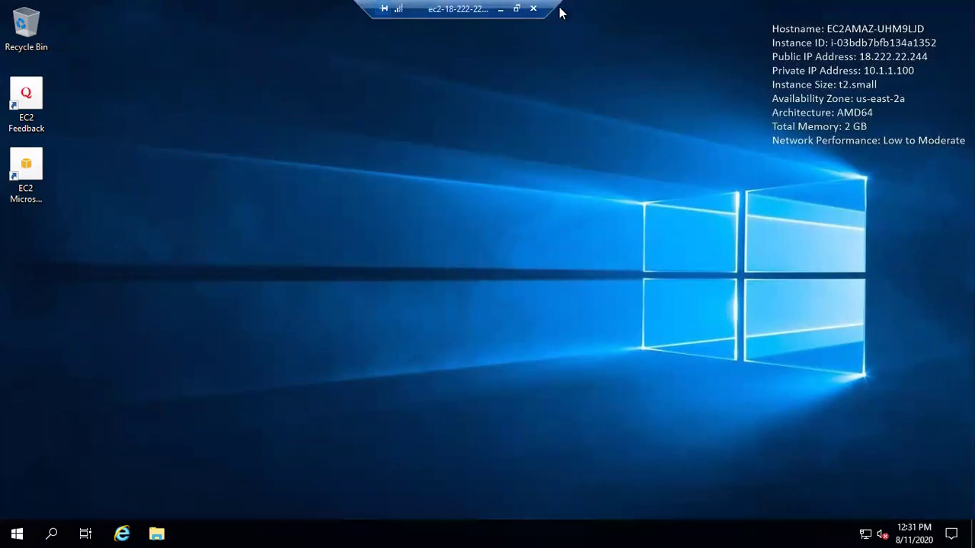
click(500, 10)
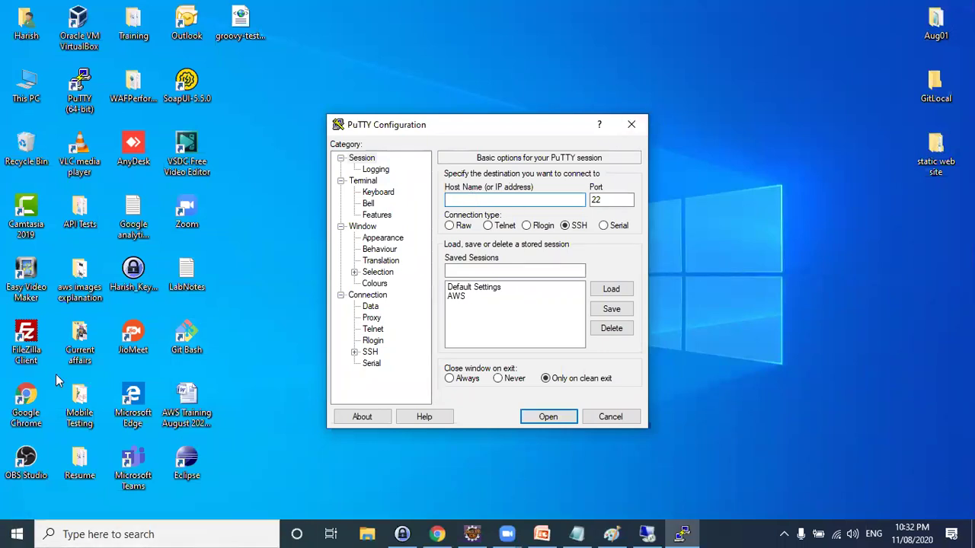
click(9, 533)
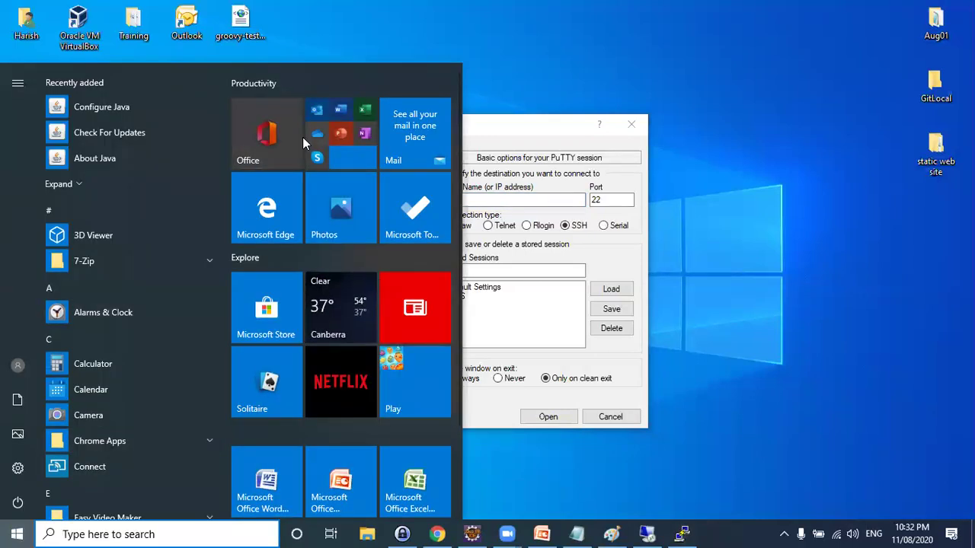
text(mstsc)
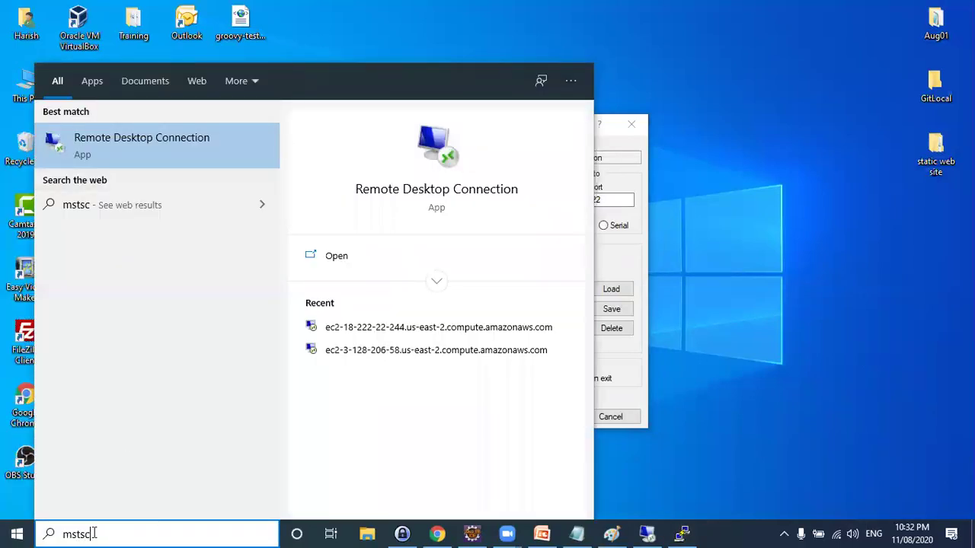
double_click(95, 533)
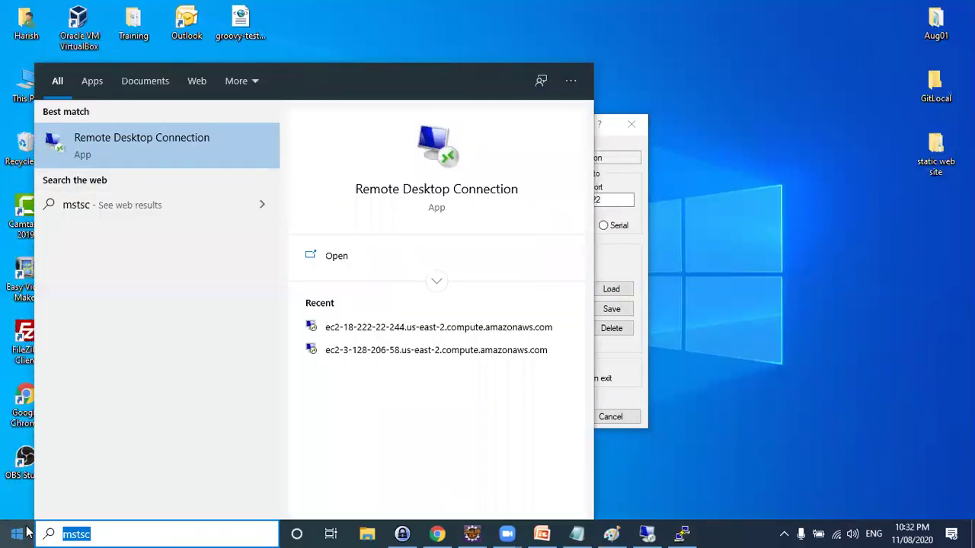
click(126, 144)
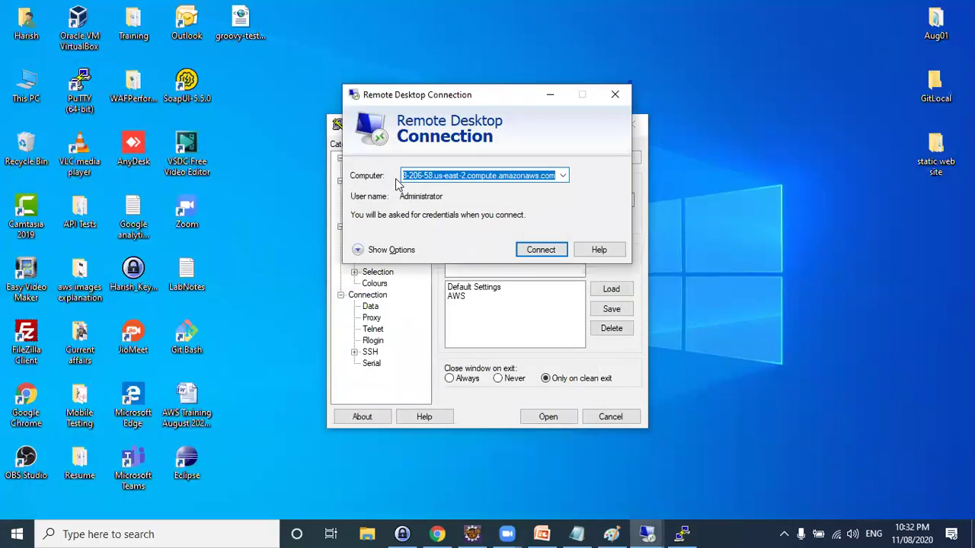
Replace the computer address with the Windows Machine's public IP 18.222.22.244, copied from its instance details in the EC2 console
double_click(455, 175)
key(ctrl+a)
key(BackSpace)
key(alt+Tab)
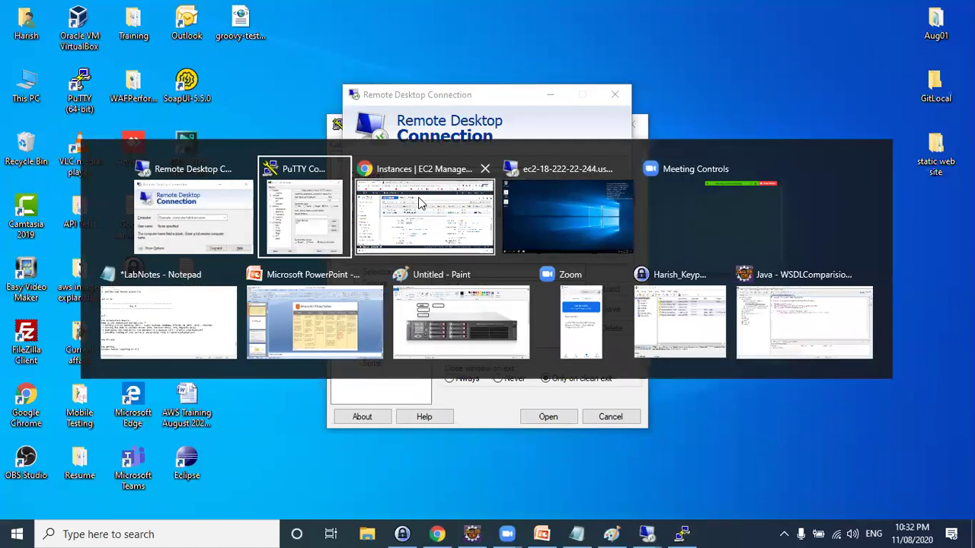
scroll(792, 329, up, 5)
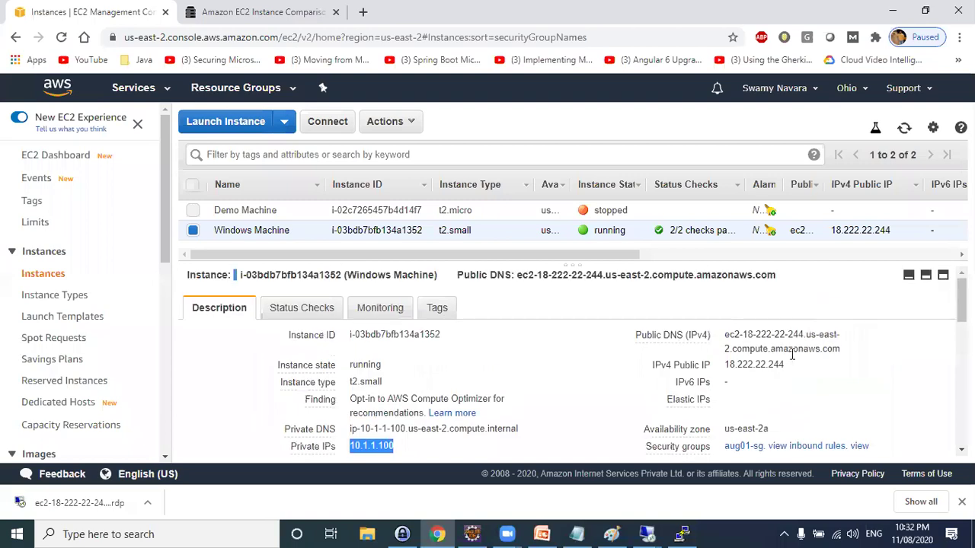
click(784, 364)
click(795, 364)
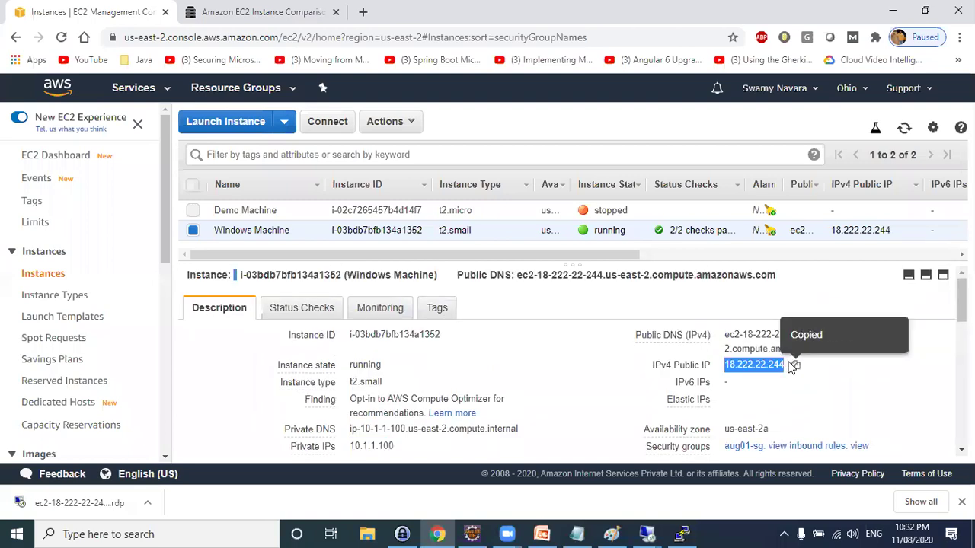
key(alt+Tab)
key(ctrl+v)
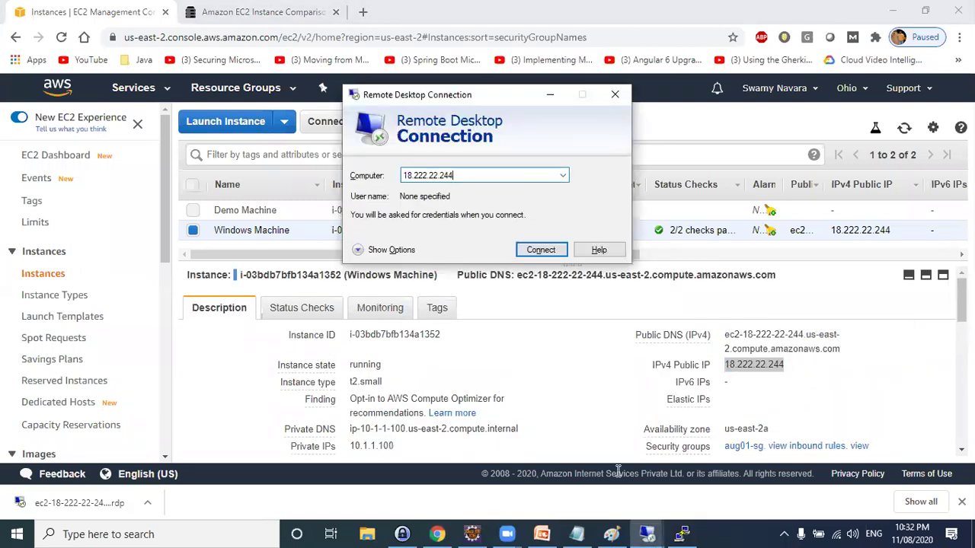
Disconnect the existing remote session and start a new connection to 18.222.22.244
click(648, 533)
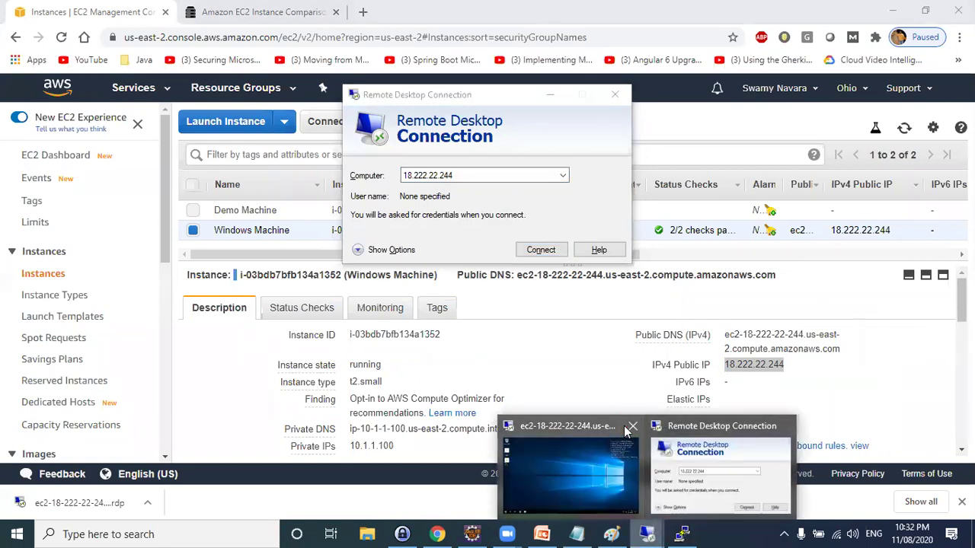
click(613, 457)
click(533, 9)
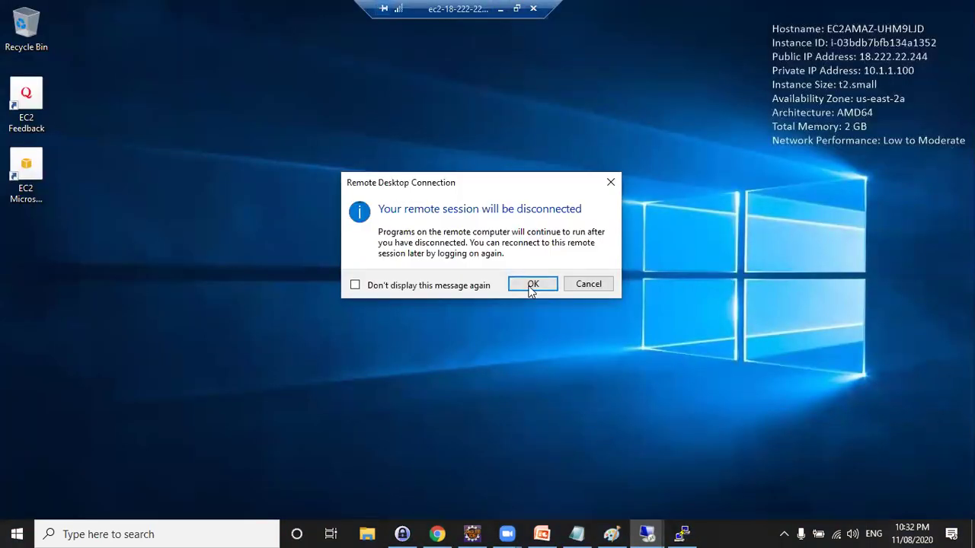
click(528, 282)
click(541, 249)
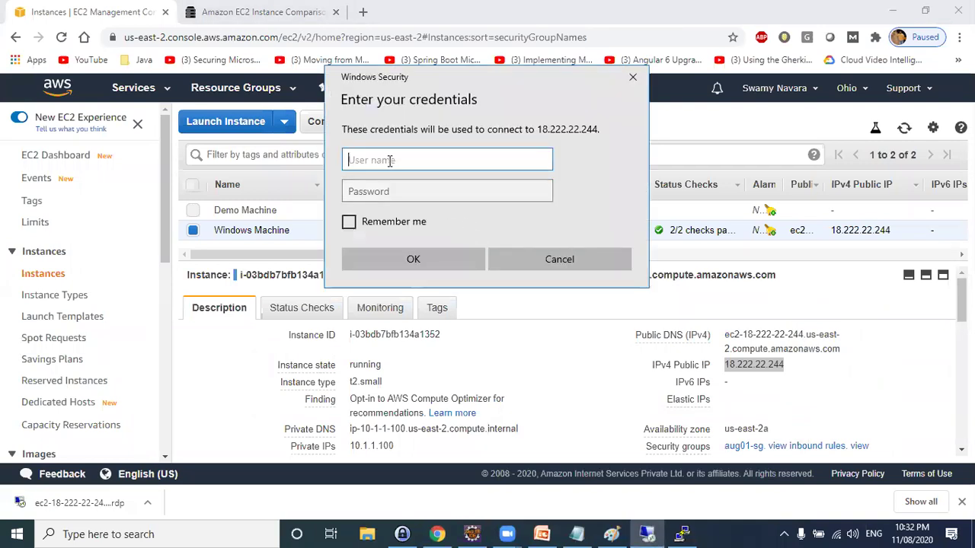
Enter Administrator as the user name in the remote desktop credentials
text(Adminis)
key(BackSpace)
key(BackSpace)
key(BackSpace)
text(nistrator)
key(Tab)
Decrypt the Windows Machine's password from its connection details in the EC2 console and copy it
click(322, 189)
right_click(252, 226)
click(263, 233)
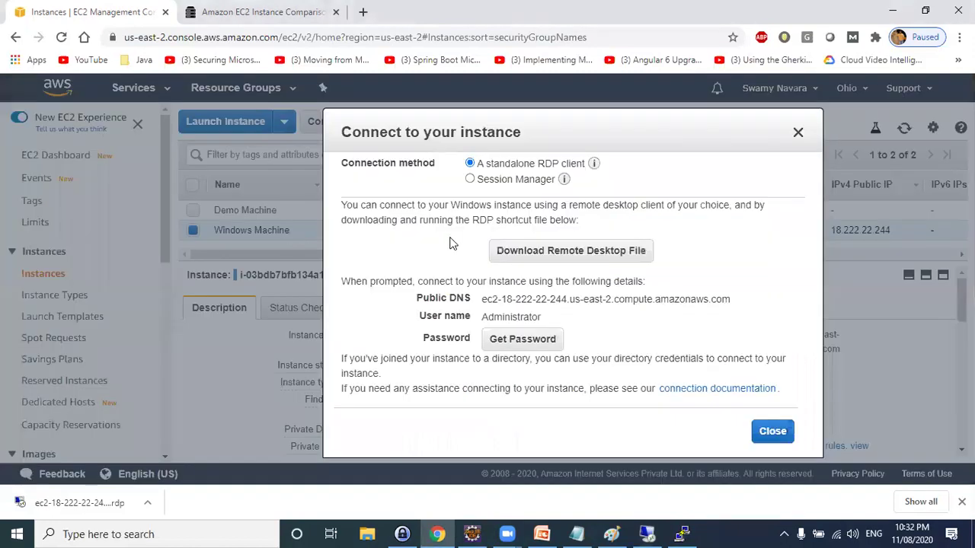
click(499, 340)
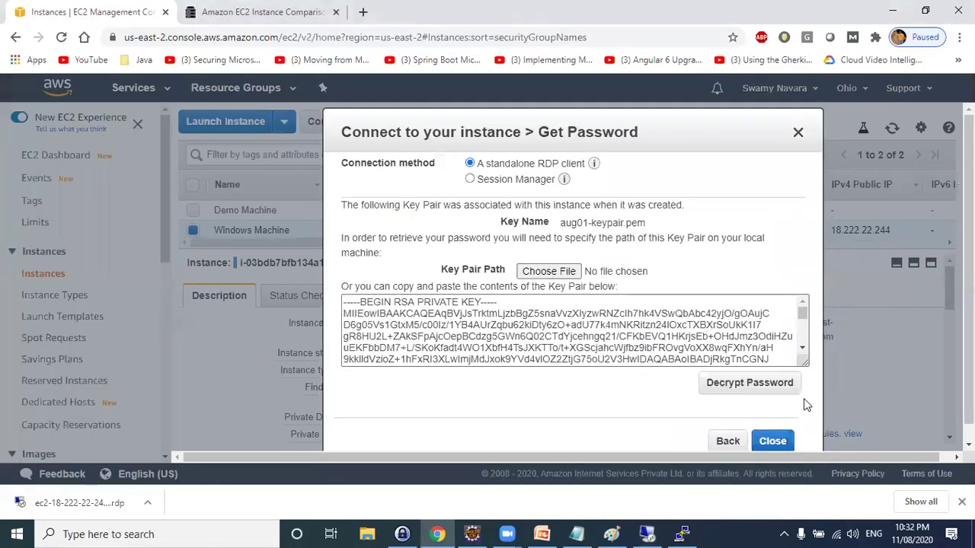
click(747, 385)
click(681, 335)
Paste the decrypted account password into the remote desktop credentials and connect to 18.222.22.244, accepting the certificate prompt
key(alt+Tab)
click(410, 227)
key(alt+Tab)
key(Tab)
key(ctrl+v)
click(393, 261)
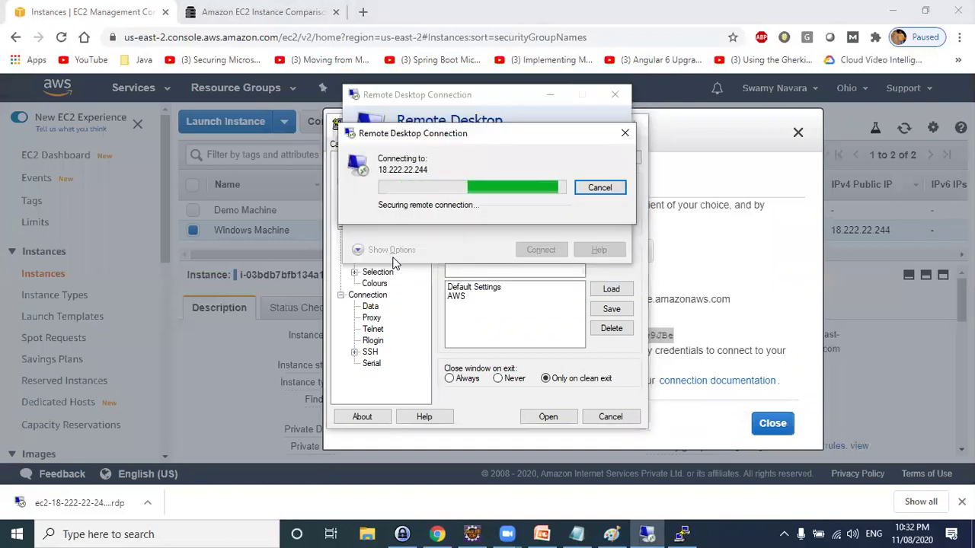
click(532, 299)
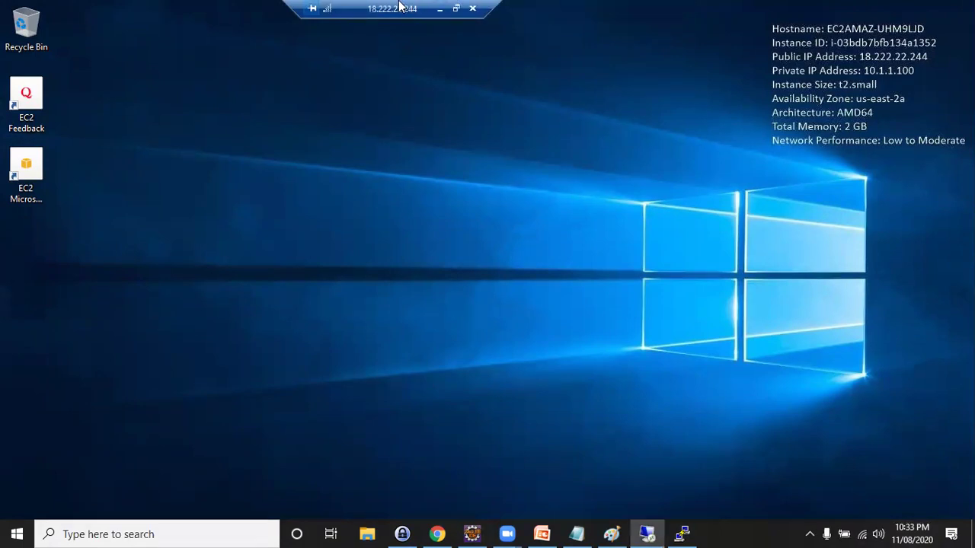
Reposition the remote session's connection bar and minimise the session
drag(399, 6, 526, 6)
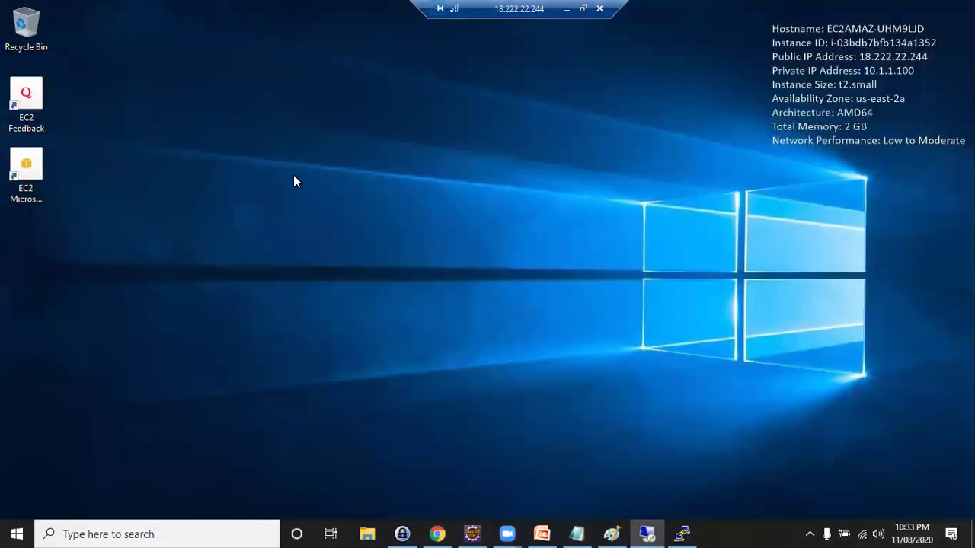
right_click(298, 201)
click(304, 216)
click(567, 9)
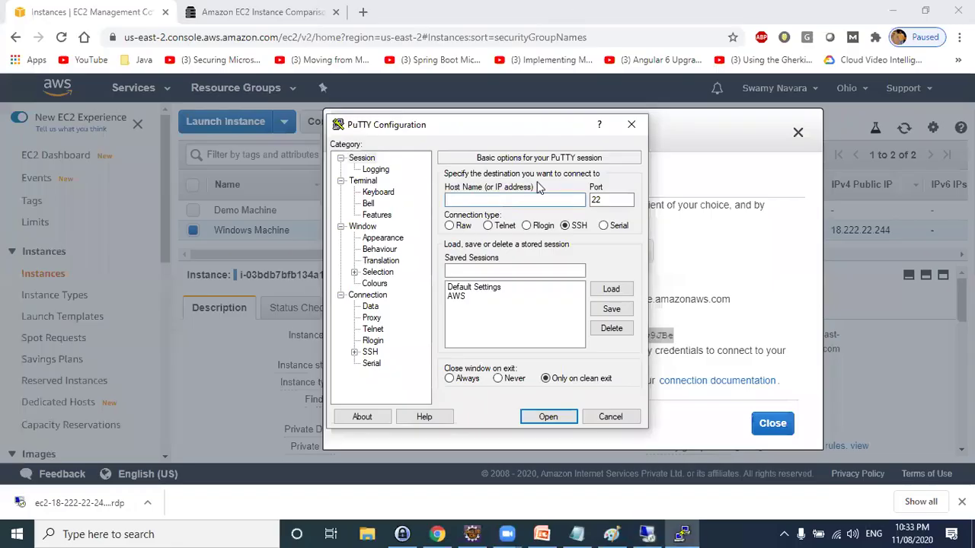
Close the PuTTY Configuration window and the instance's connection details, and enlarge the instance list area
click(629, 125)
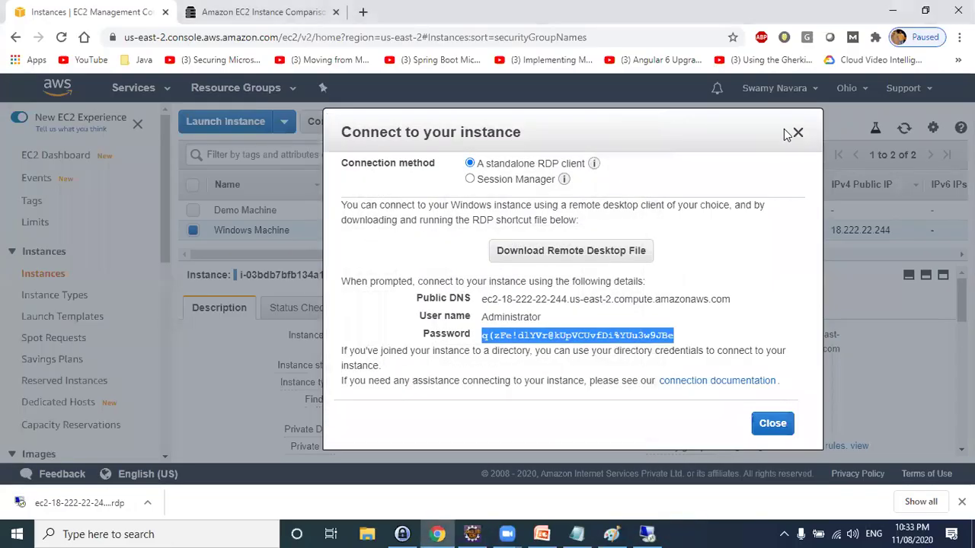
click(772, 423)
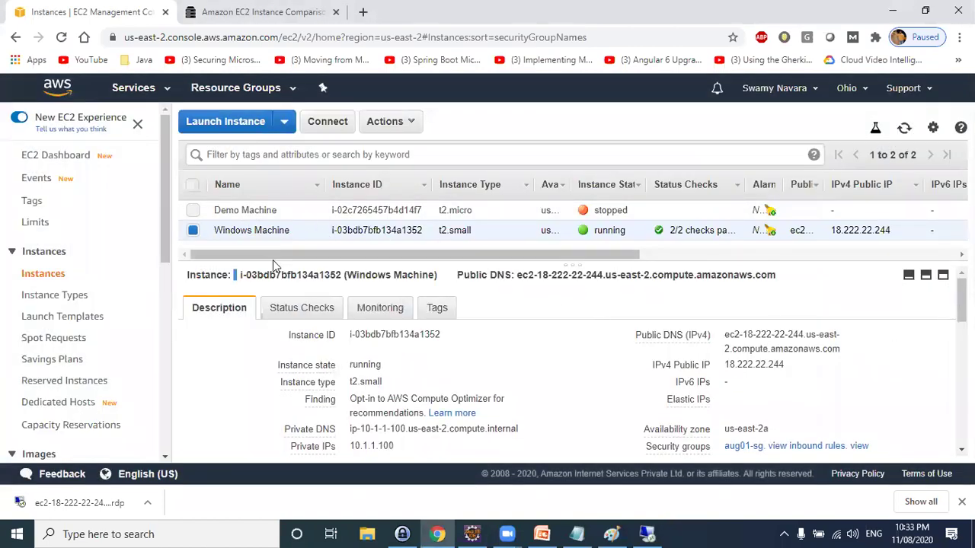
drag(271, 264, 279, 284)
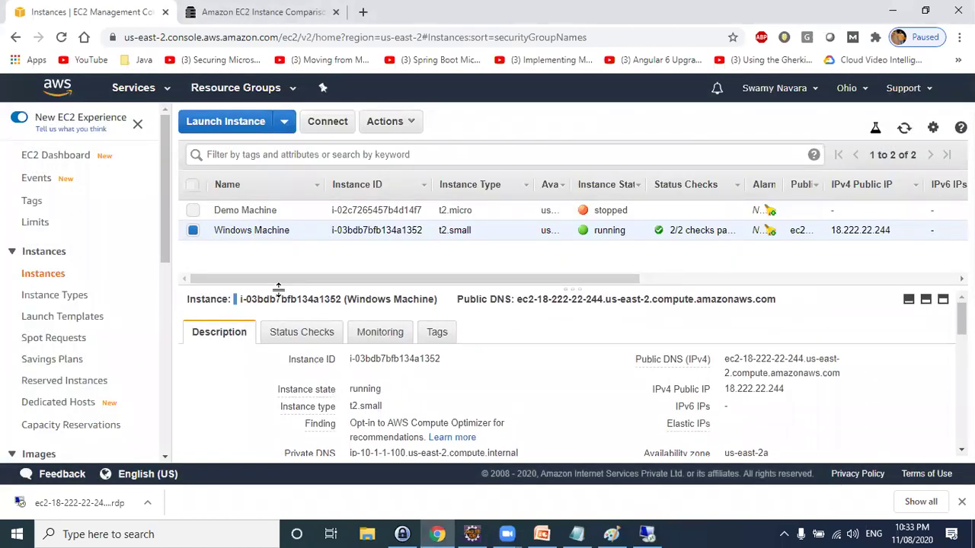
click(648, 533)
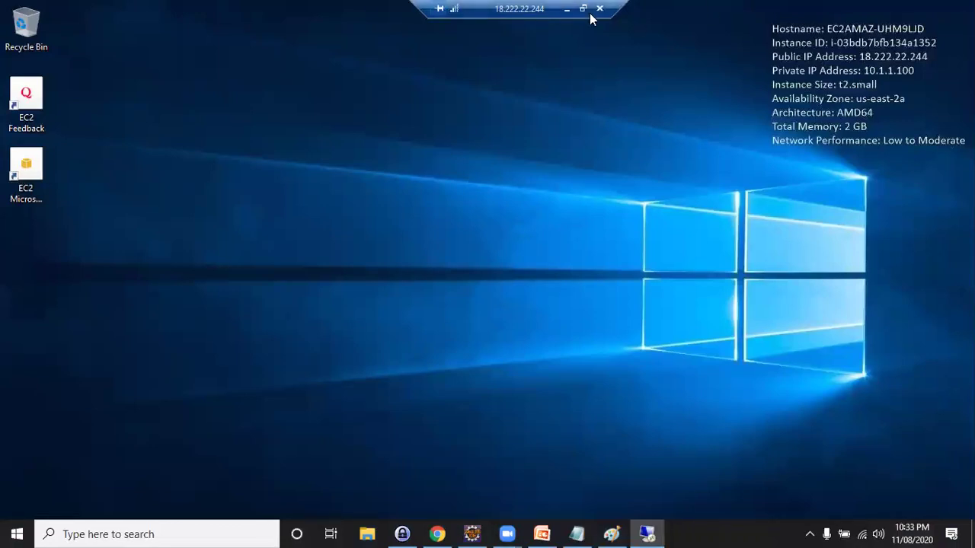
click(567, 9)
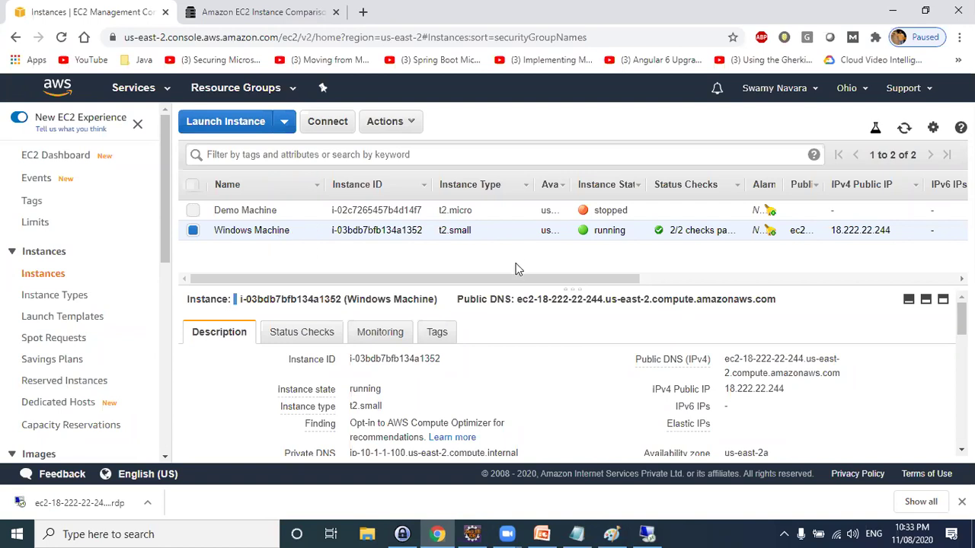
drag(514, 279, 708, 278)
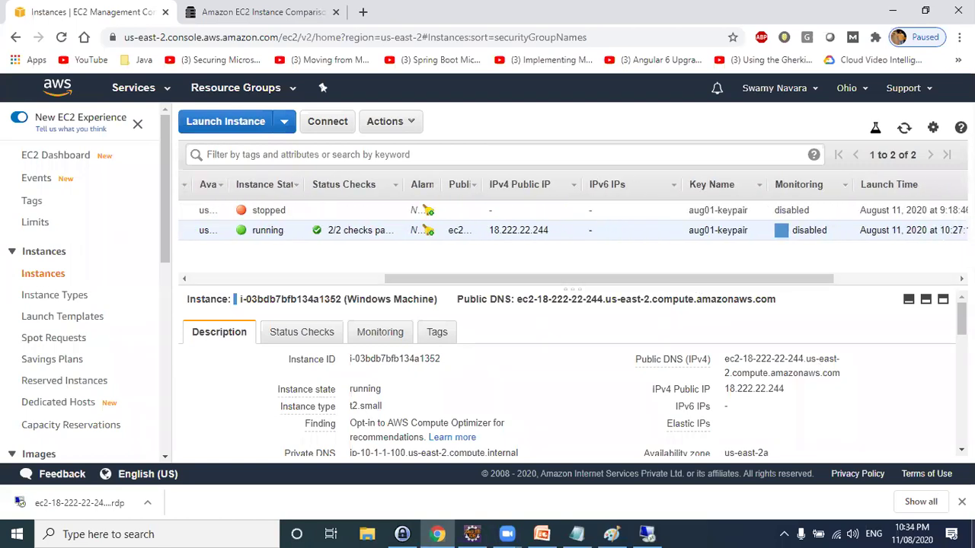
click(951, 534)
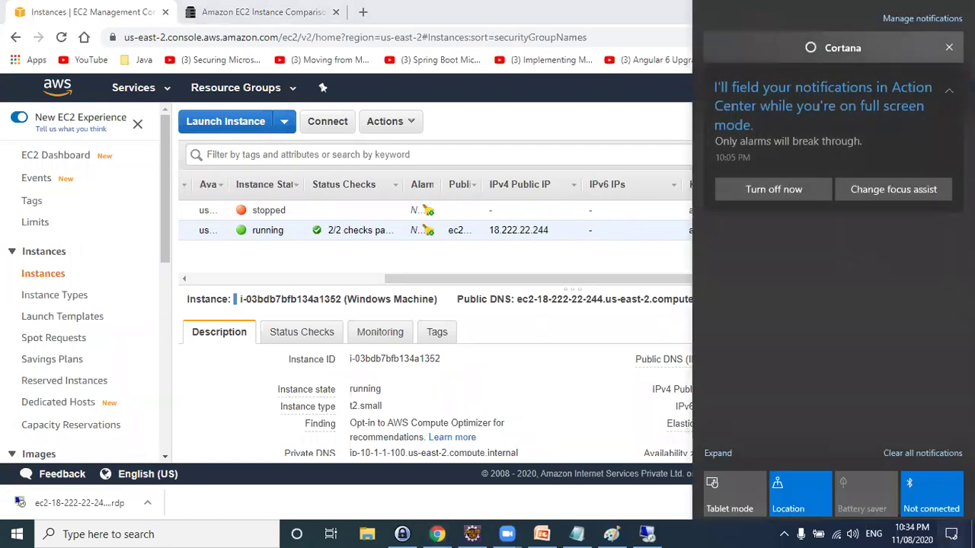
click(948, 48)
click(533, 123)
right_click(239, 230)
click(469, 268)
Terminate the running t2.small Windows Machine instance, then check the EC2 Dashboard and return to the instance list
drag(445, 280, 398, 280)
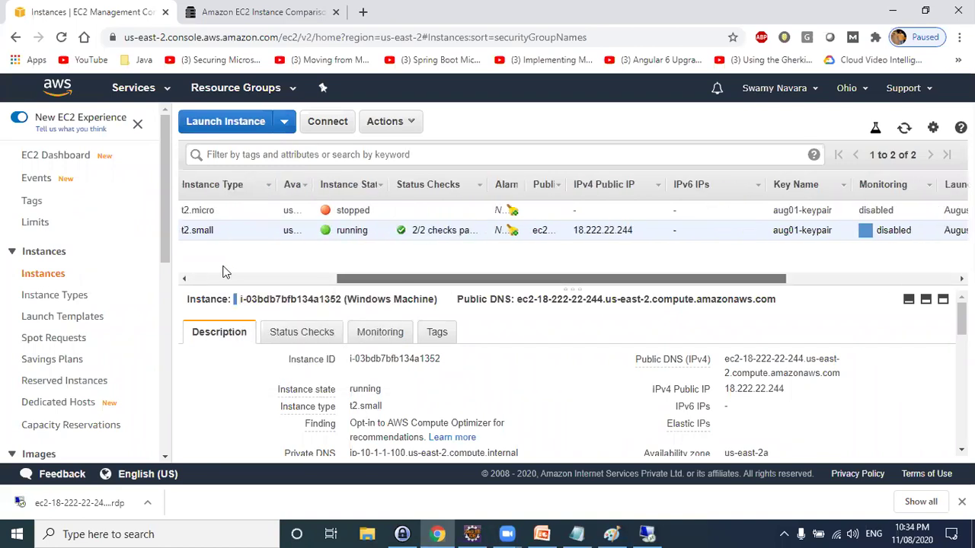
right_click(215, 229)
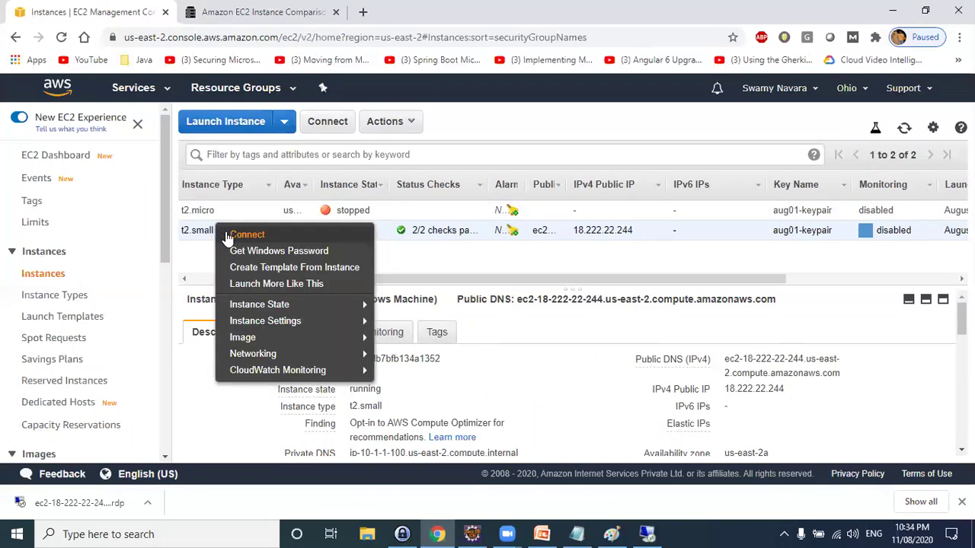
mouse_move(293, 306)
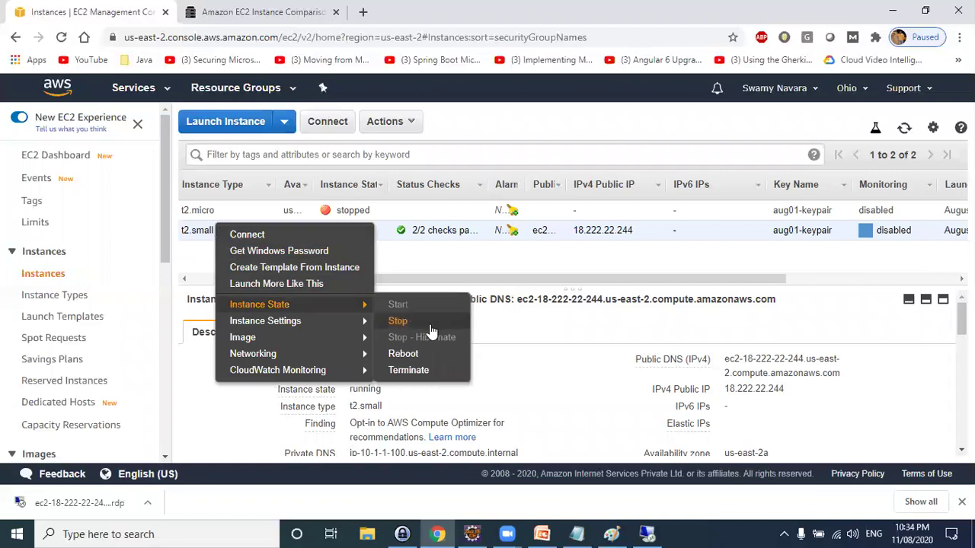
click(408, 370)
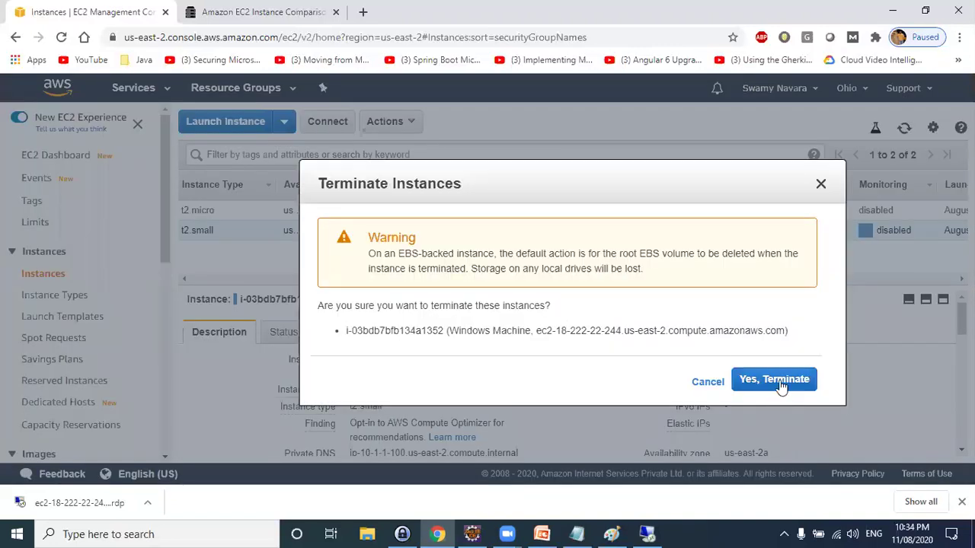
click(763, 379)
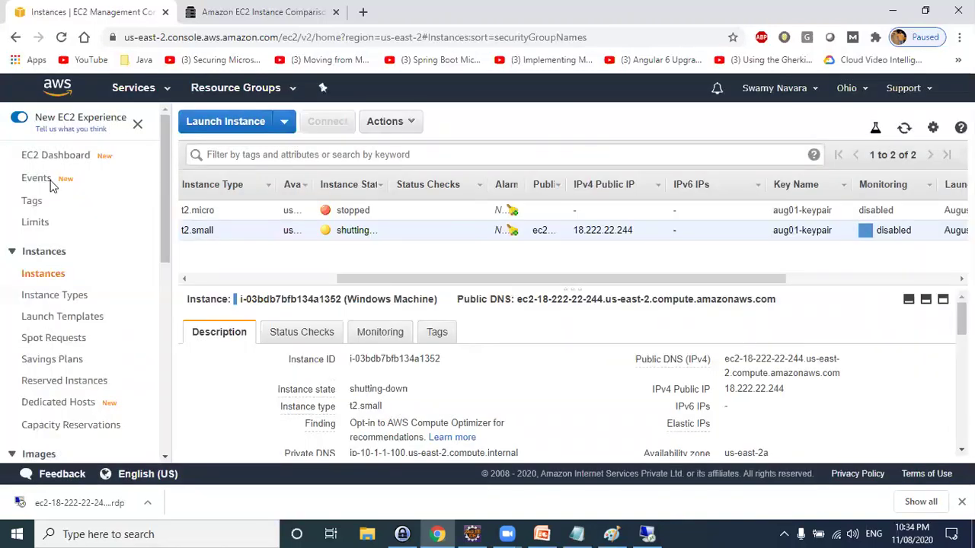
click(55, 157)
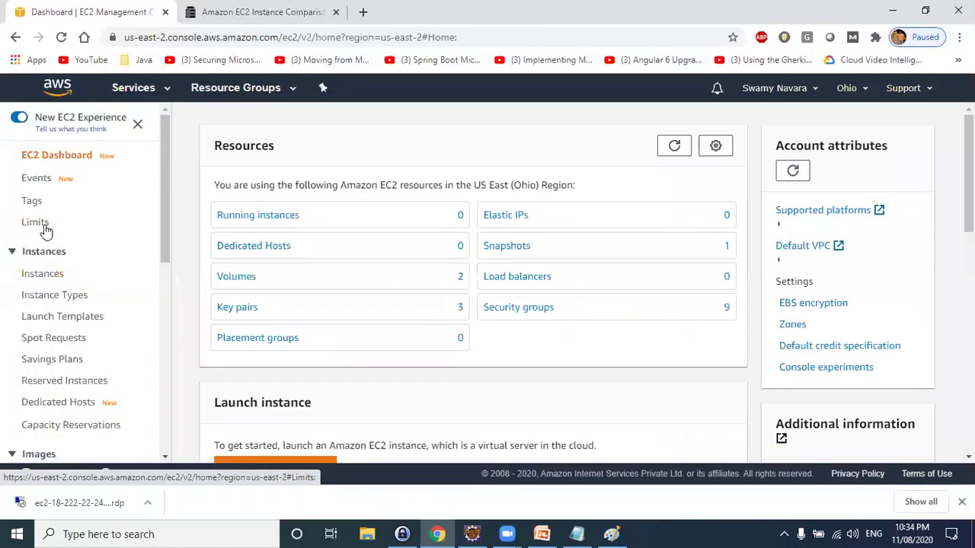
click(42, 276)
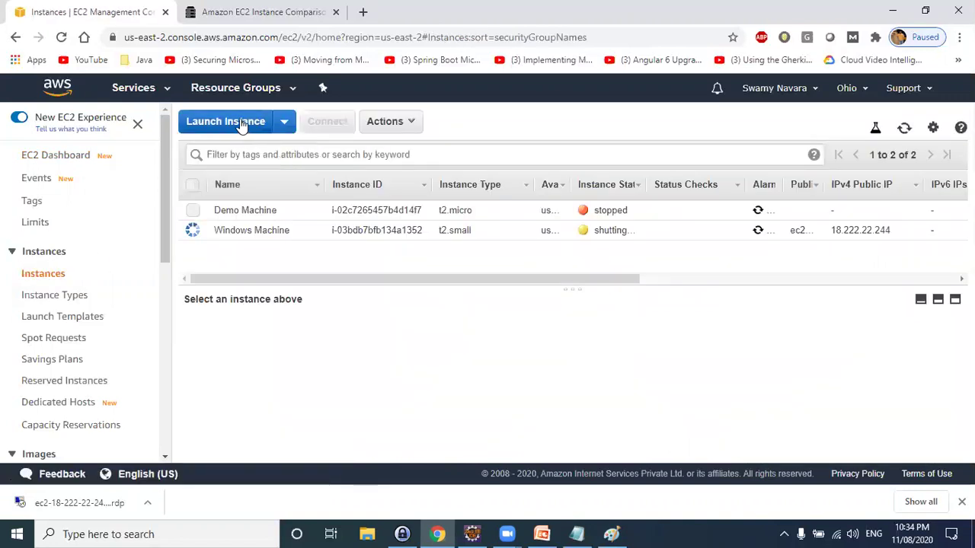
Start launching a new instance and look through the Quick Start machine images, from Amazon Linux to Windows Server 2019
click(240, 123)
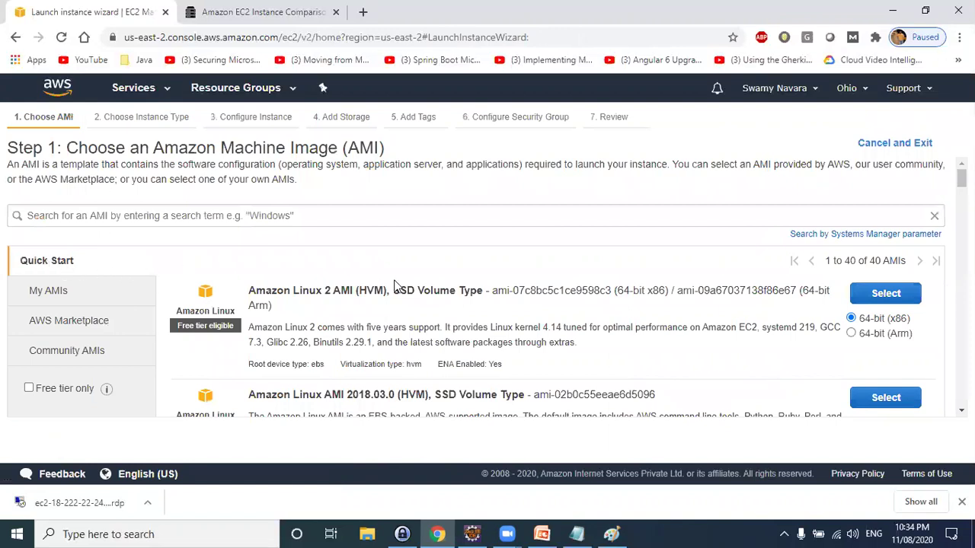
scroll(389, 365, down, 4)
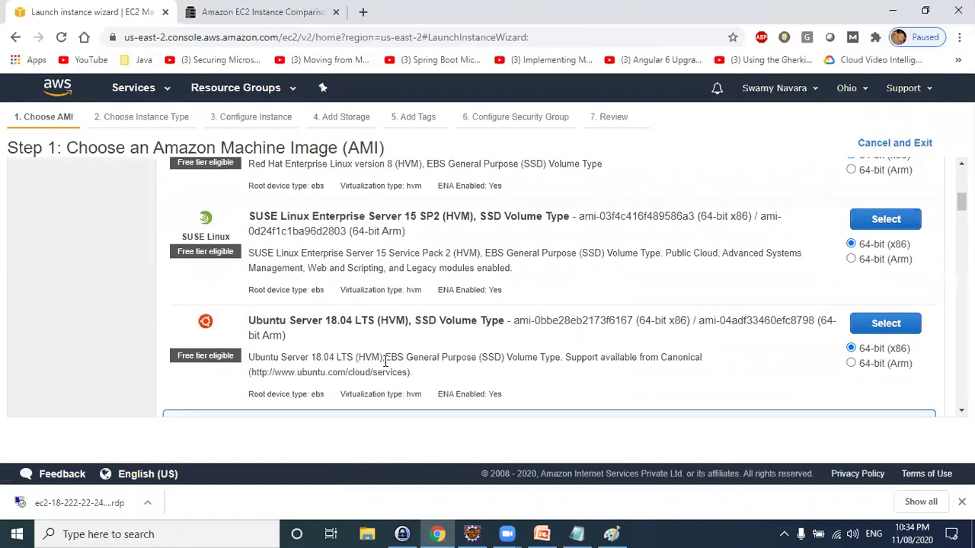
scroll(281, 326, up, 2)
scroll(266, 320, down, 3)
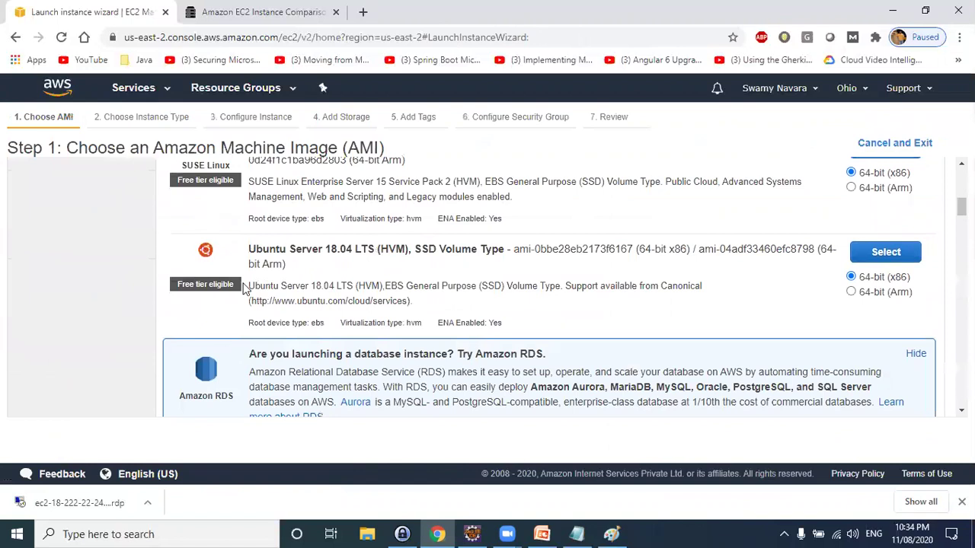
scroll(236, 312, down, 3)
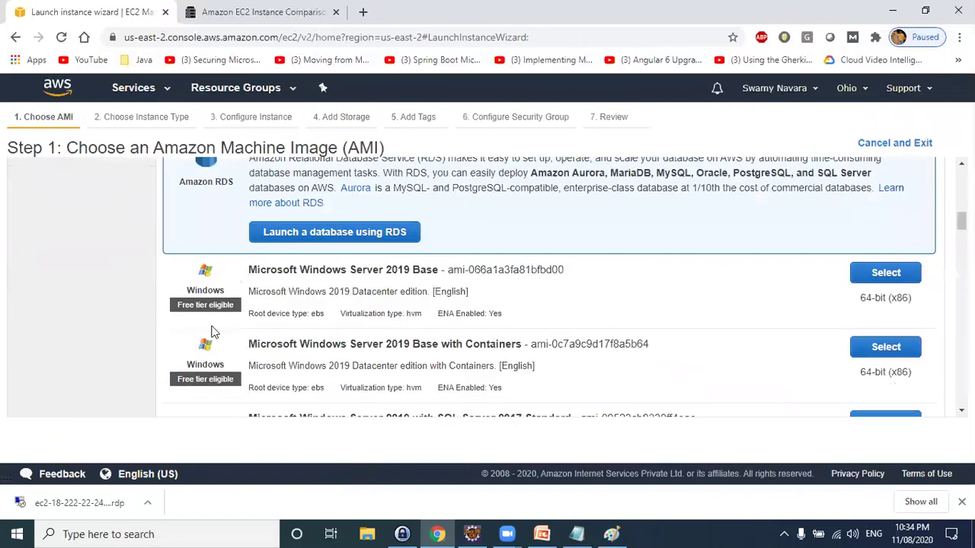
scroll(265, 338, up, 10)
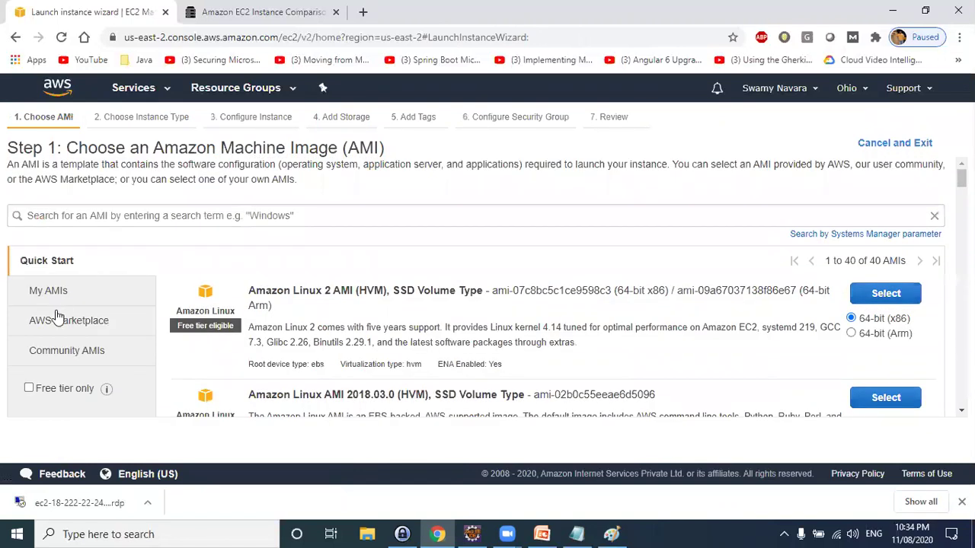
Show the My AMIs category of the machine image selection and read its contents
click(53, 292)
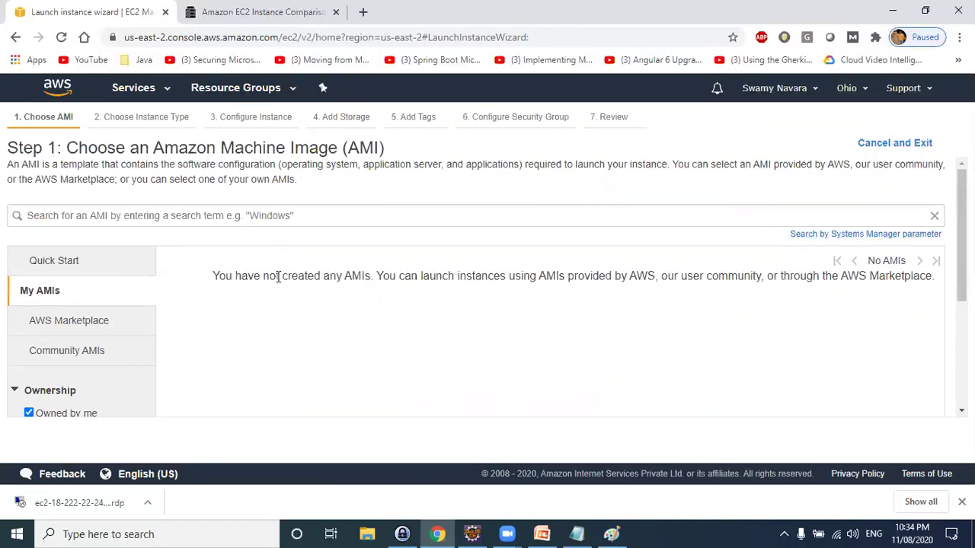
drag(214, 275, 921, 278)
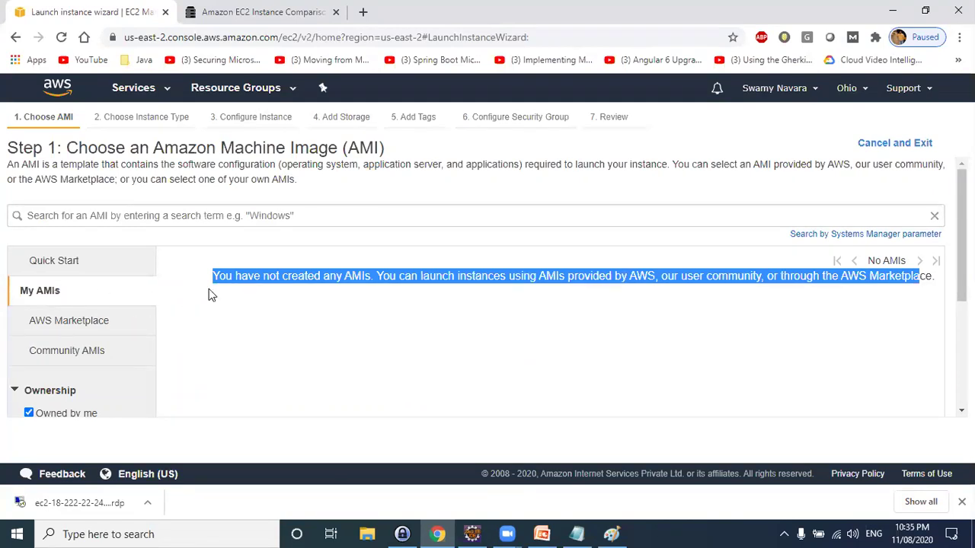
click(260, 278)
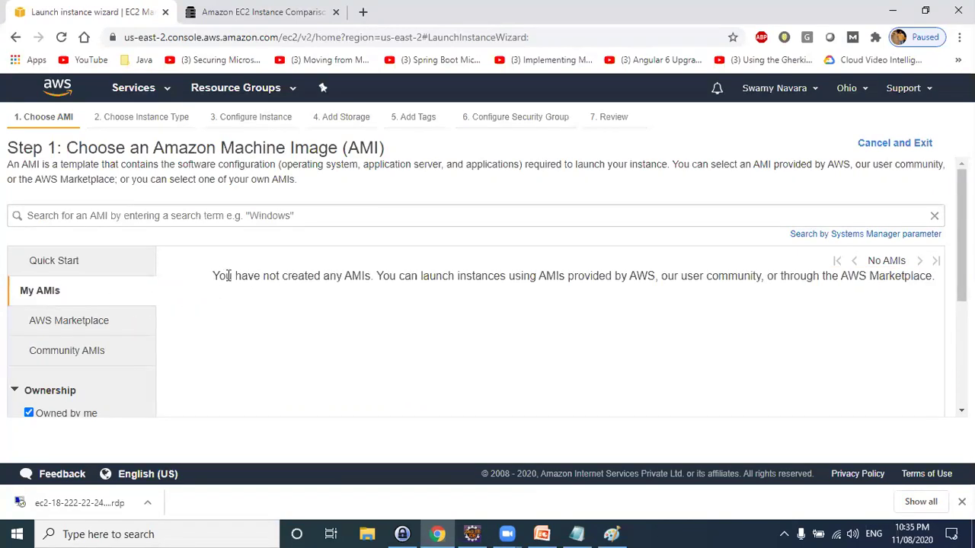
drag(213, 277, 372, 276)
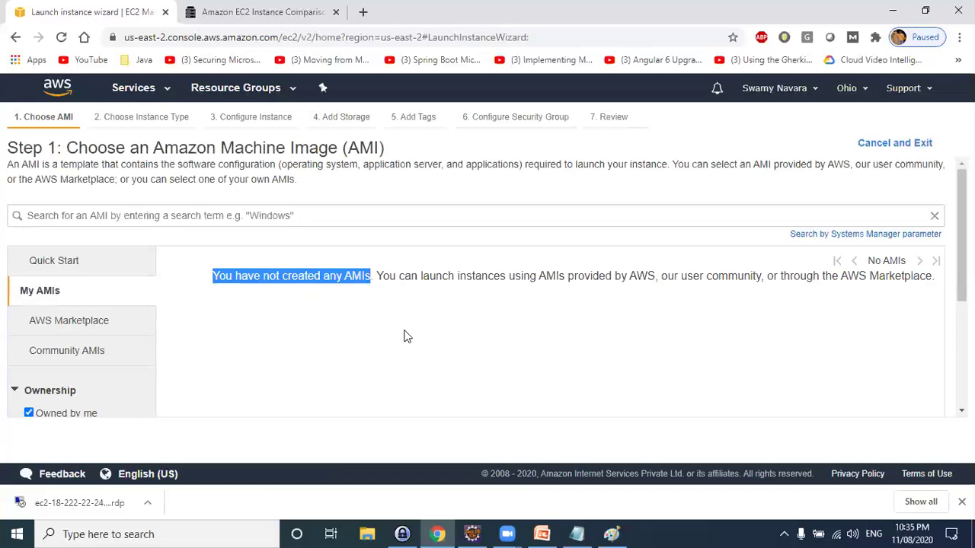
drag(219, 275, 877, 282)
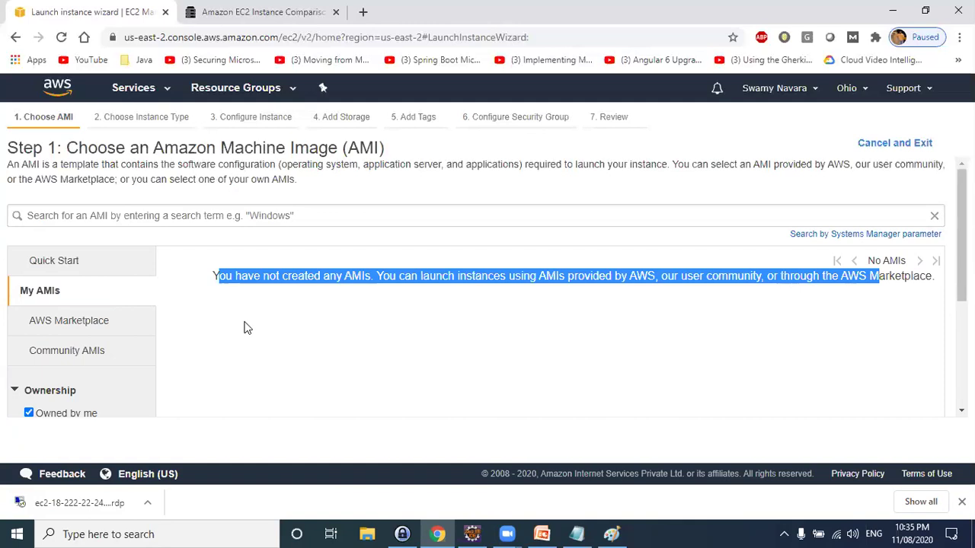
Show the AWS Marketplace images and look over the featured software, popular software and product categories
click(72, 321)
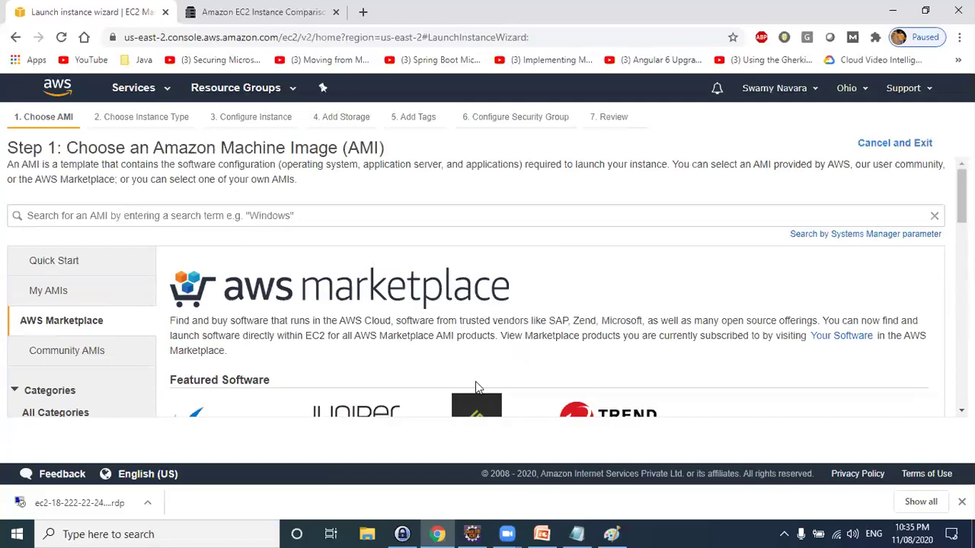
scroll(476, 388, down, 2)
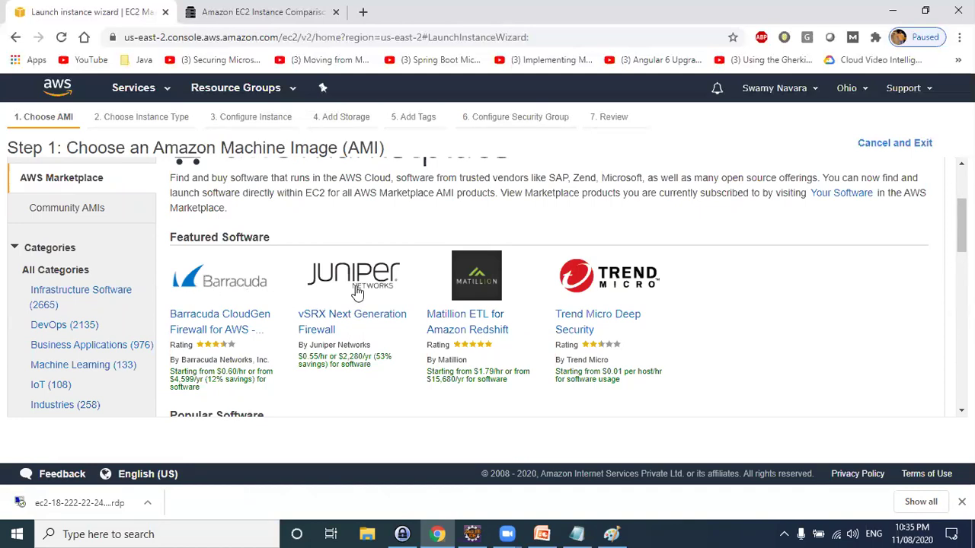
scroll(527, 344, down, 3)
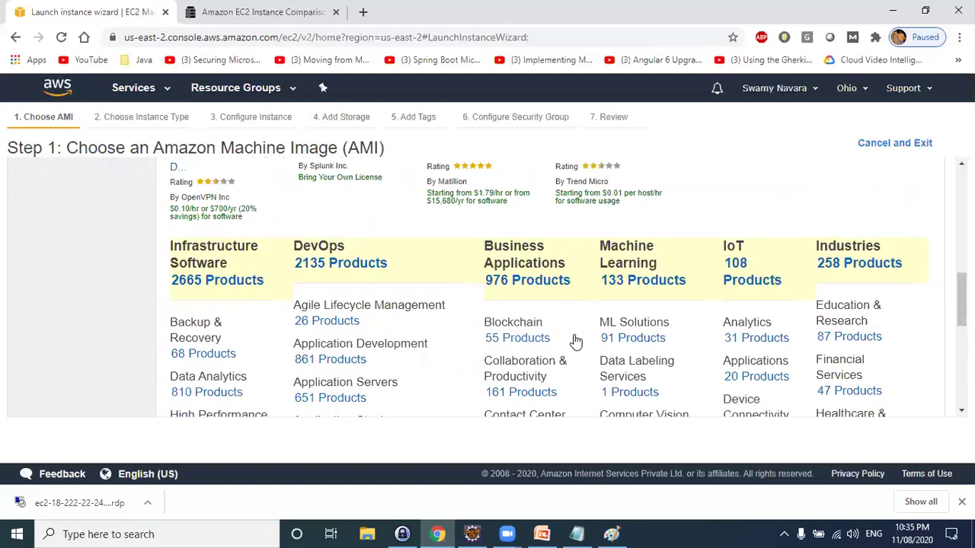
scroll(473, 323, up, 5)
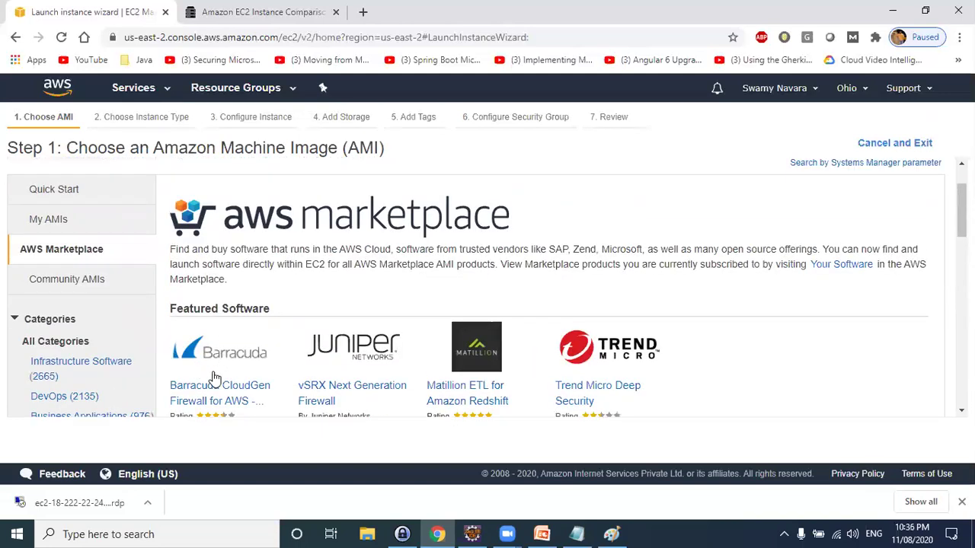
scroll(240, 372, down, 3)
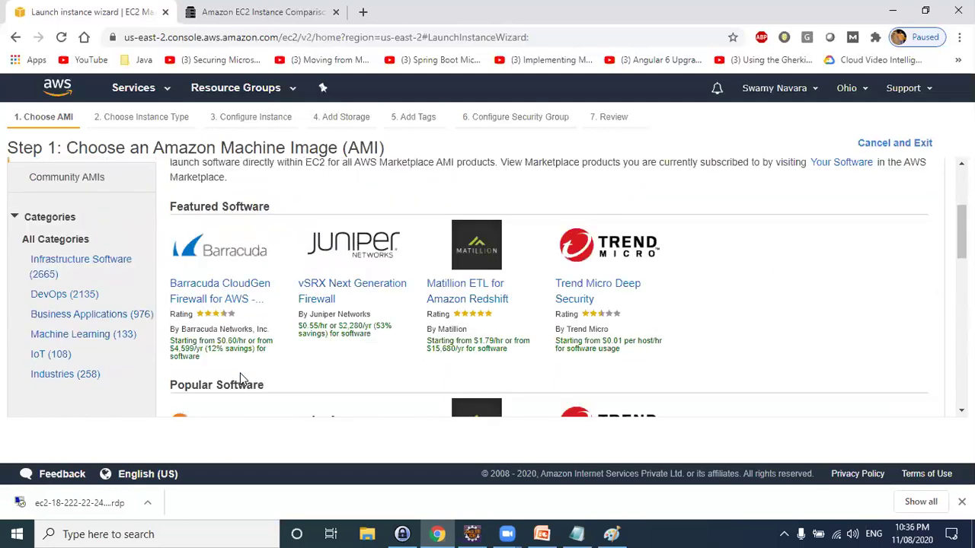
Open the Barracuda CloudGen Firewall for AWS product details and examine the software, EC2 and total hourly fees for t3.small
click(226, 257)
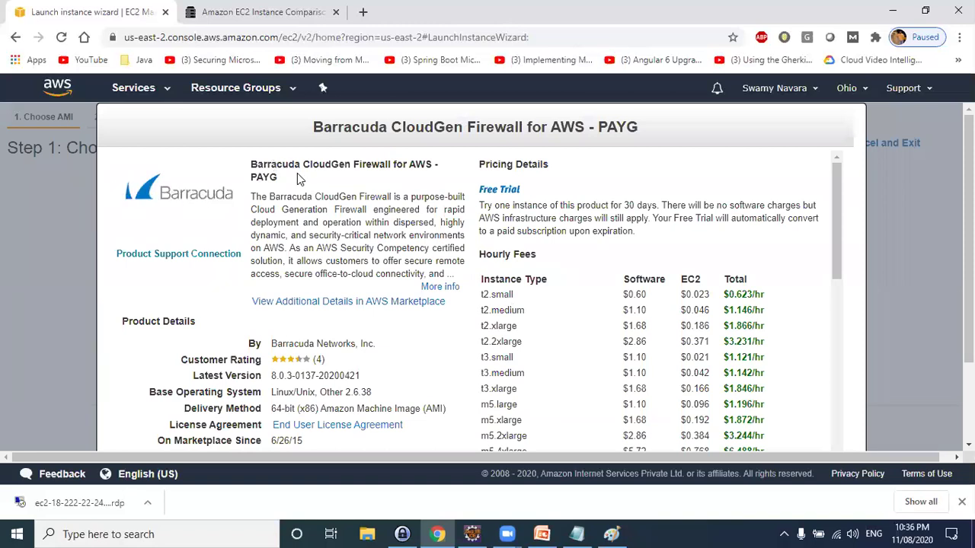
mouse_move(514, 363)
mouse_down()
mouse_move(479, 359)
mouse_move(513, 357)
mouse_up()
click(477, 363)
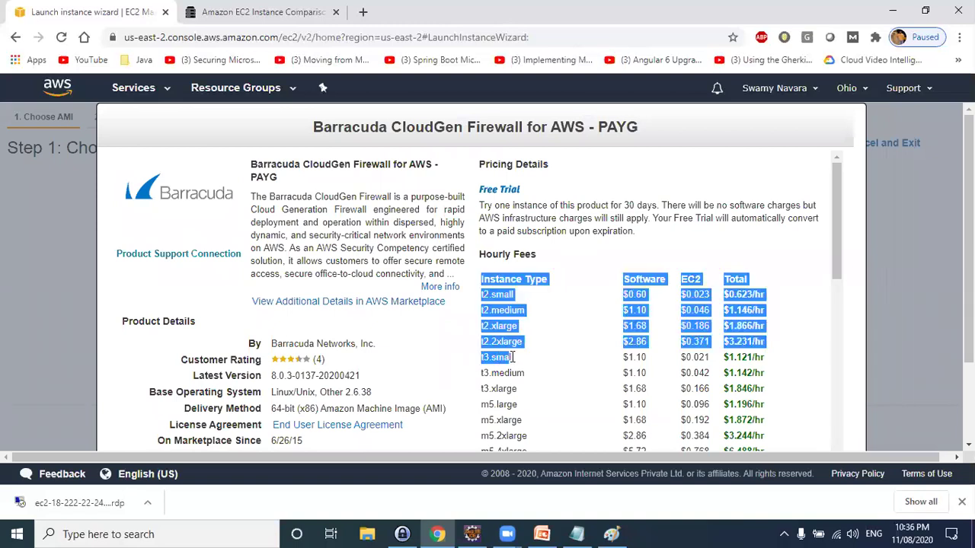
drag(622, 358, 646, 356)
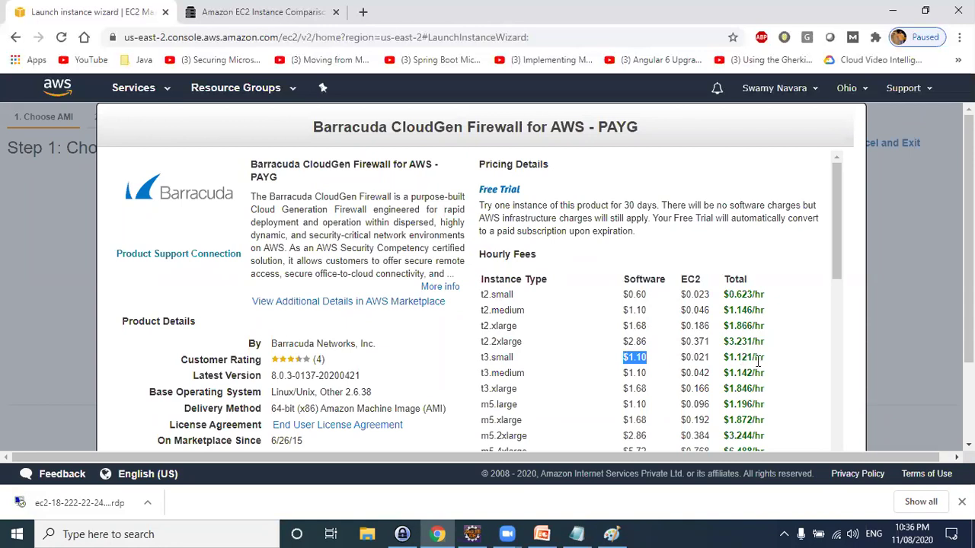
drag(682, 358, 708, 358)
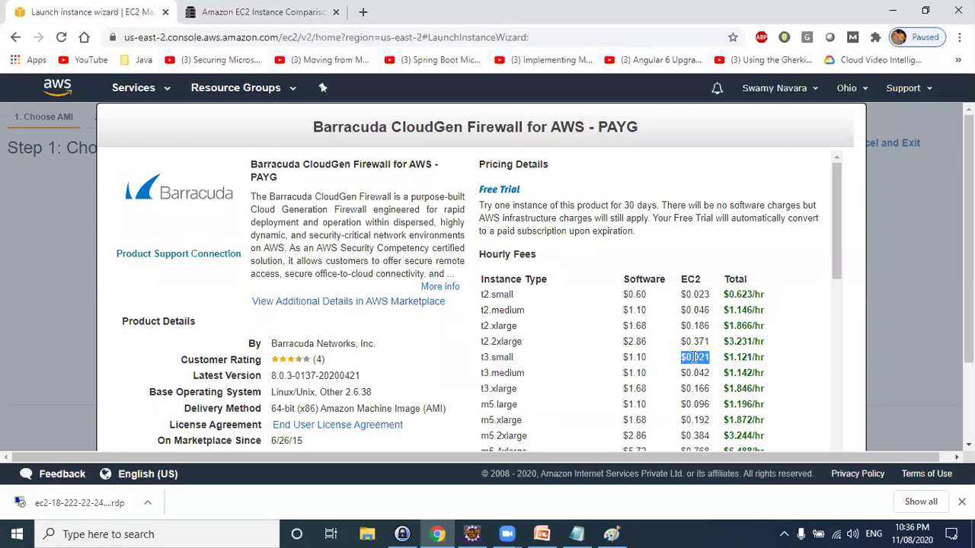
drag(645, 357, 625, 357)
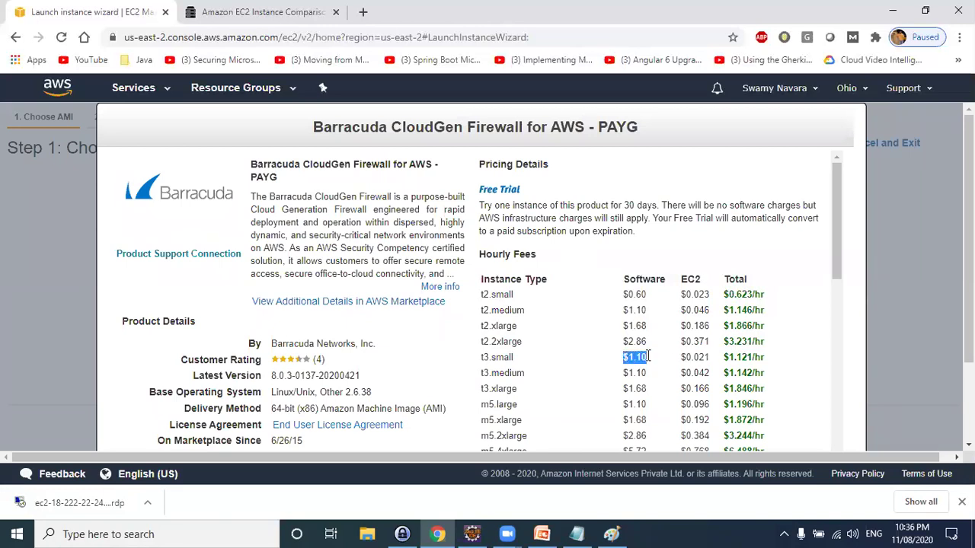
click(723, 359)
drag(723, 360, 533, 276)
click(744, 358)
drag(735, 357, 685, 449)
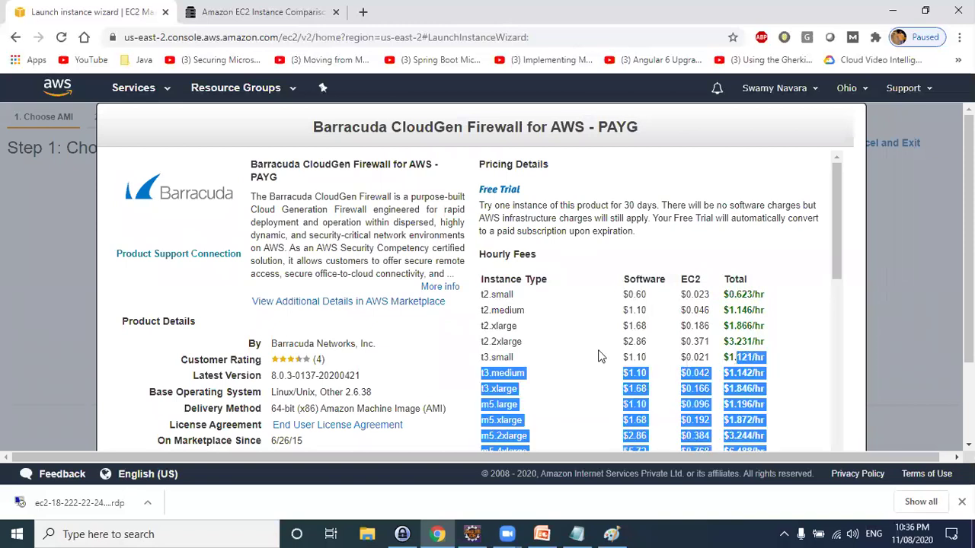
Compare the Barracuda firewall's software and EC2 fees across the smaller instance types, and cancel out of the product details
mouse_move(278, 176)
mouse_down()
mouse_move(274, 166)
mouse_move(260, 169)
mouse_up()
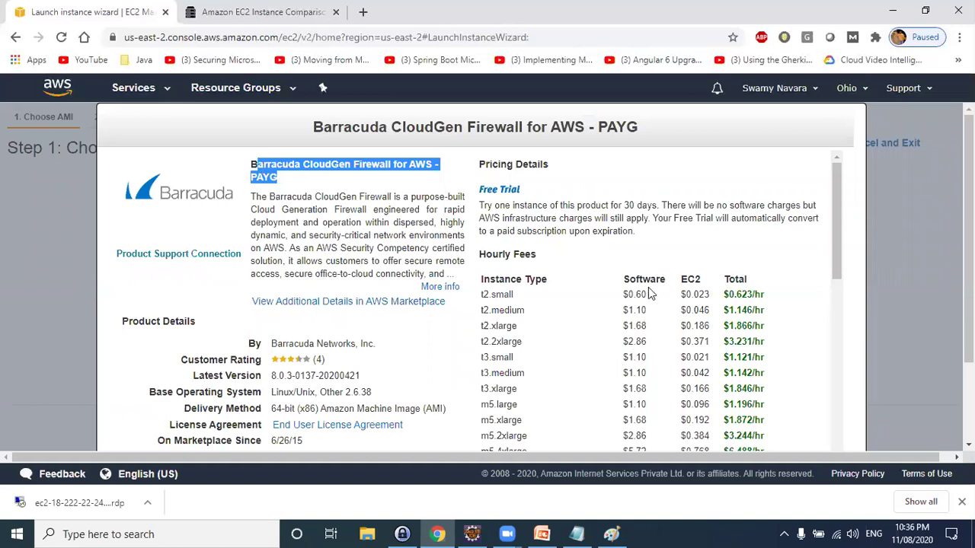
drag(633, 293, 632, 372)
click(717, 309)
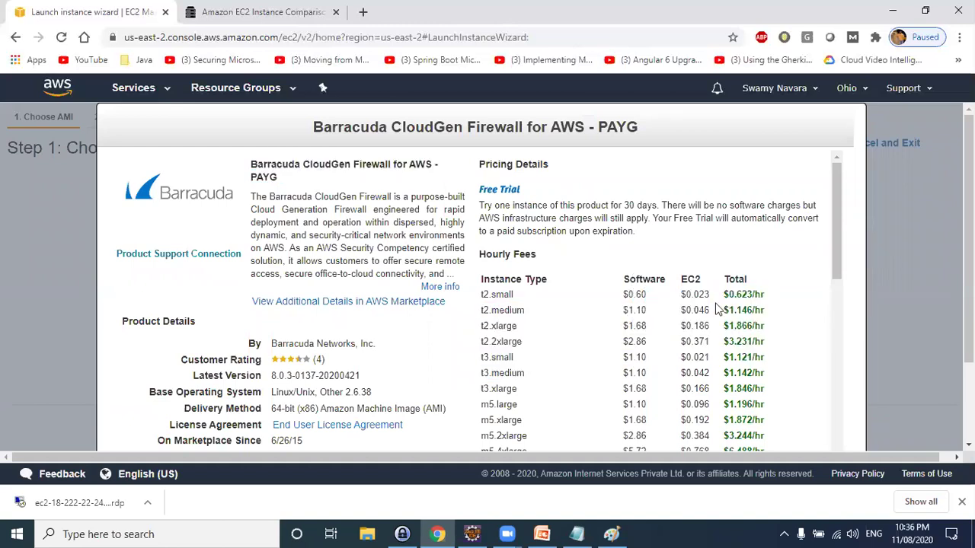
drag(689, 283, 705, 300)
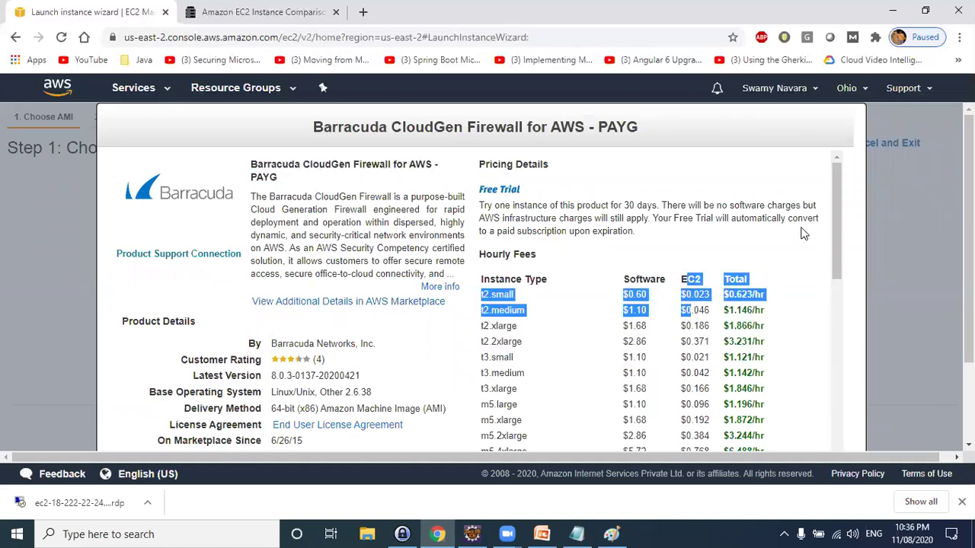
scroll(876, 255, down, 5)
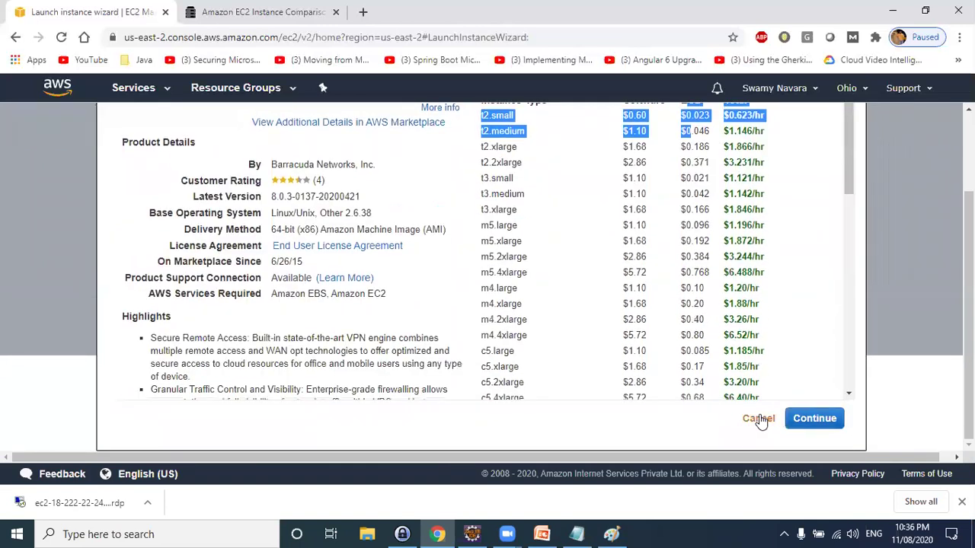
click(754, 418)
Look over the Marketplace's popular software and switch the machine image selection to Community AMIs
scroll(384, 345, down, 5)
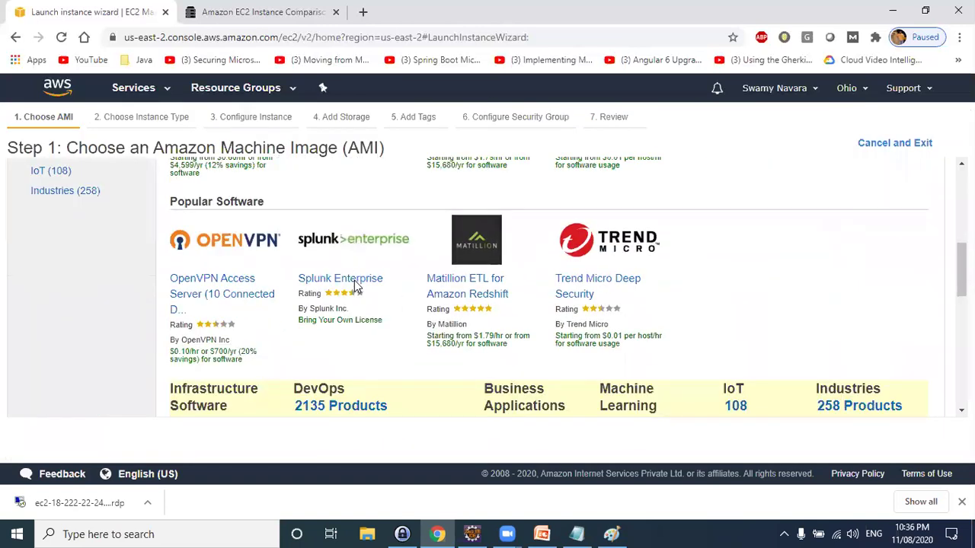
scroll(440, 370, up, 5)
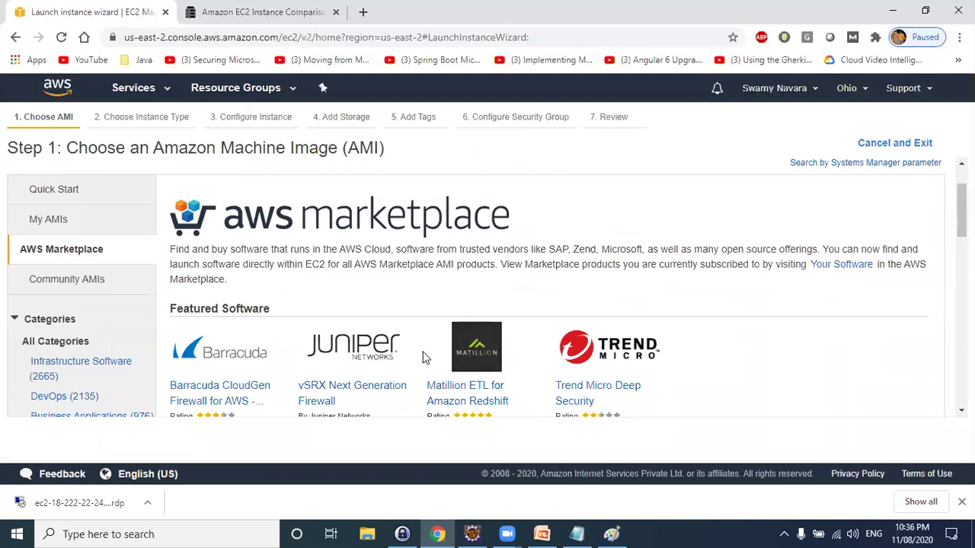
click(55, 284)
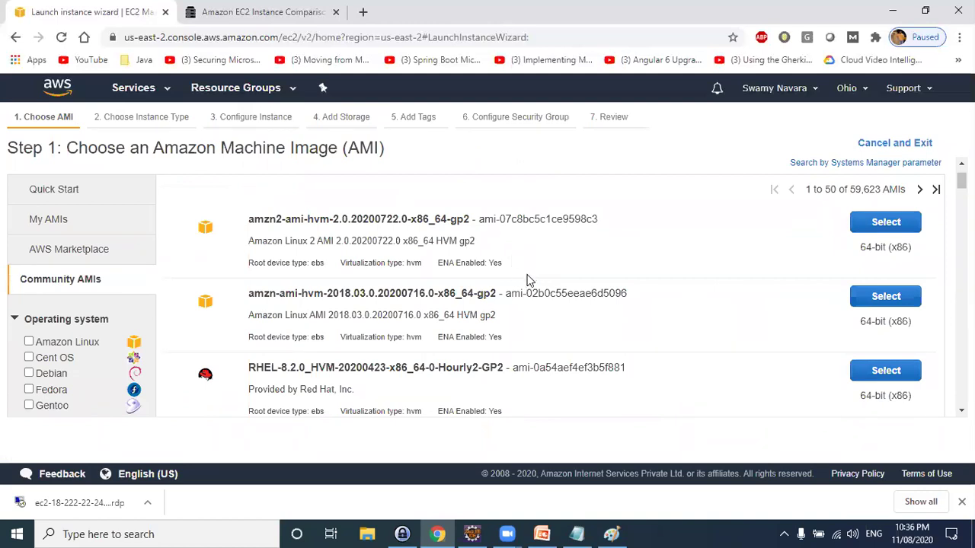
Look through the first page of Community AMIs, from the Amazon Linux images down to the Windows Server 2019 images
scroll(525, 280, down, 3)
scroll(495, 274, down, 3)
scroll(466, 271, up, 5)
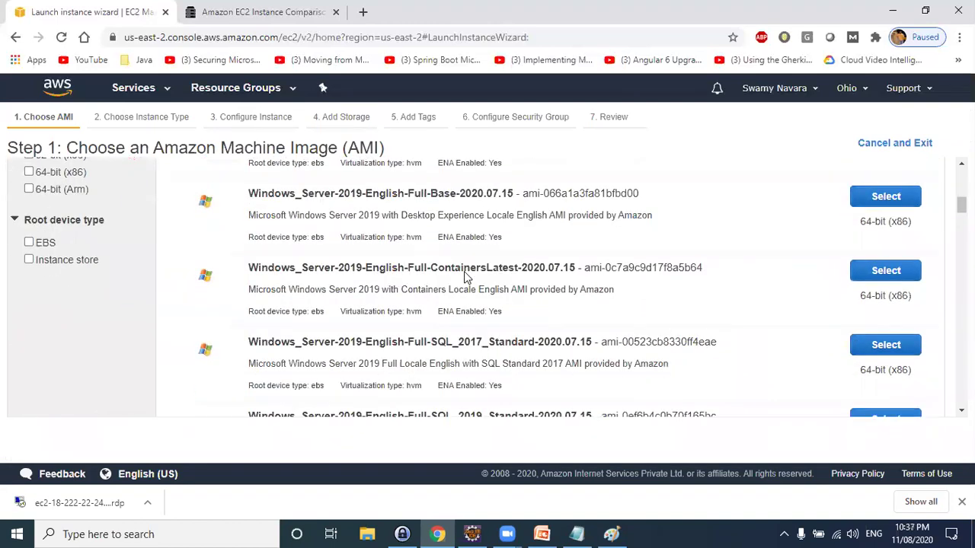
scroll(65, 240, up, 3)
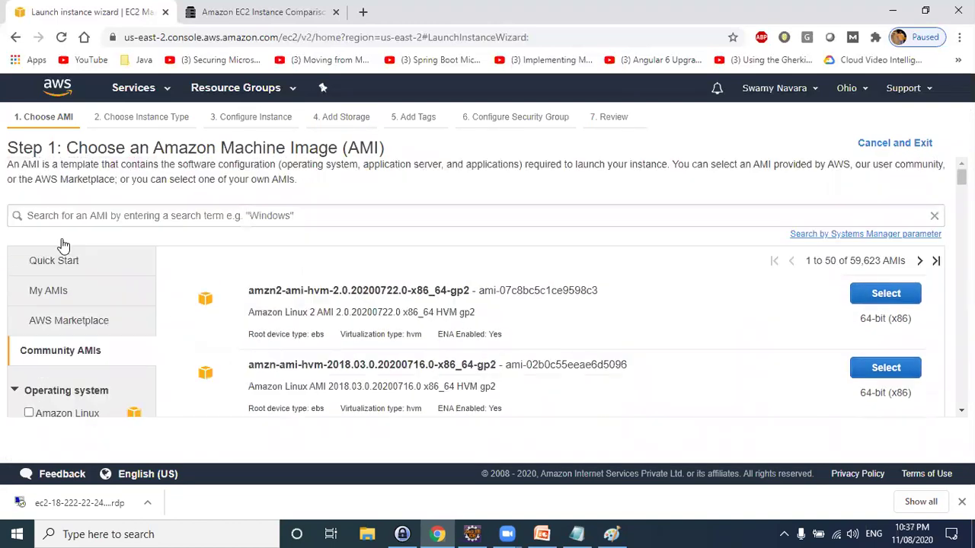
Show the AWS Marketplace images and look over the Microsoft Windows Server 2019 and 2016 Base products
click(68, 322)
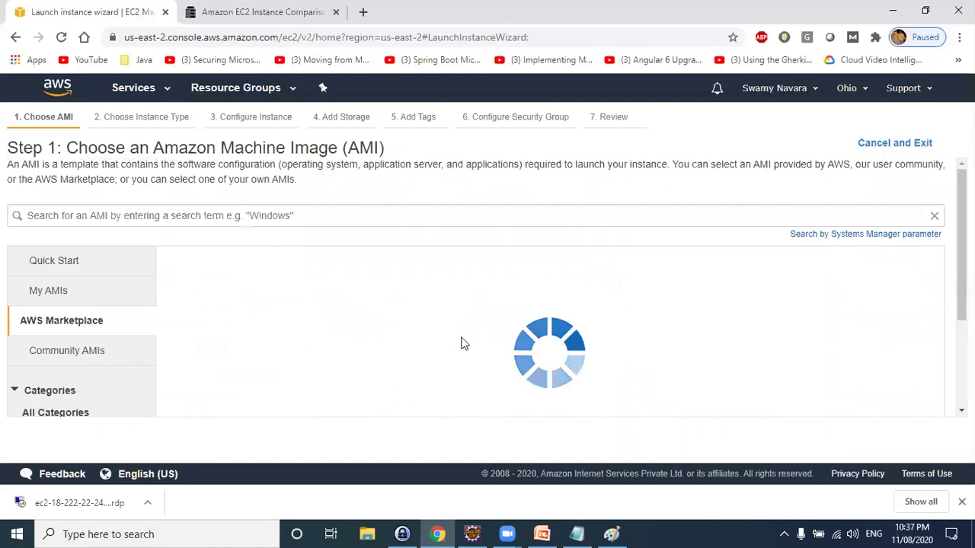
scroll(404, 316, down, 1)
scroll(403, 316, down, 3)
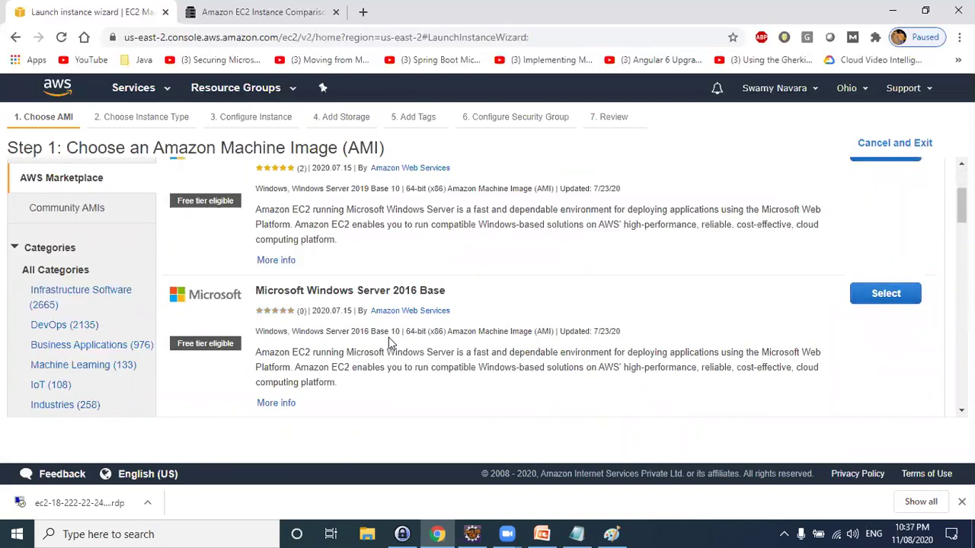
scroll(114, 280, up, 2)
Return to the Community AMIs and look over the Linux and Windows Server 2019 with SQL images
click(115, 280)
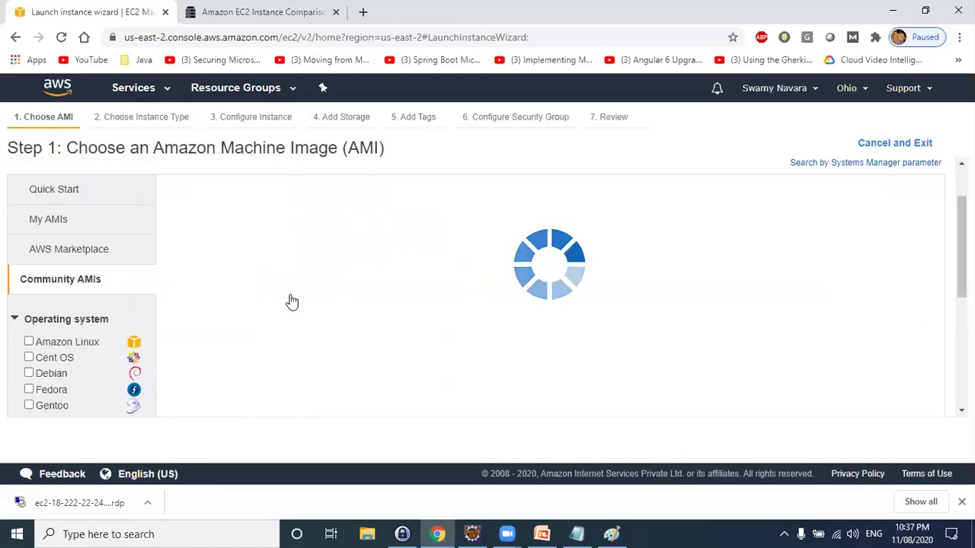
scroll(473, 319, down, 2)
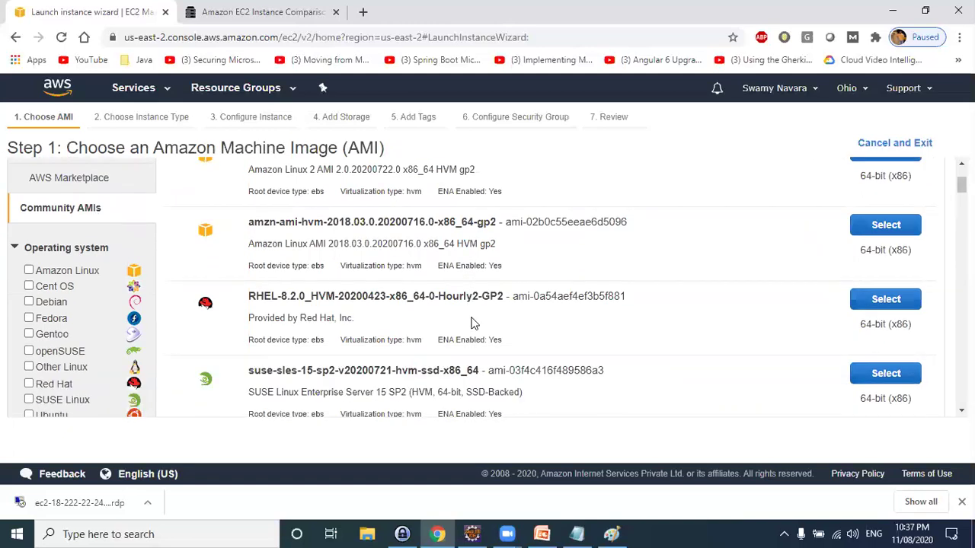
scroll(471, 323, down, 6)
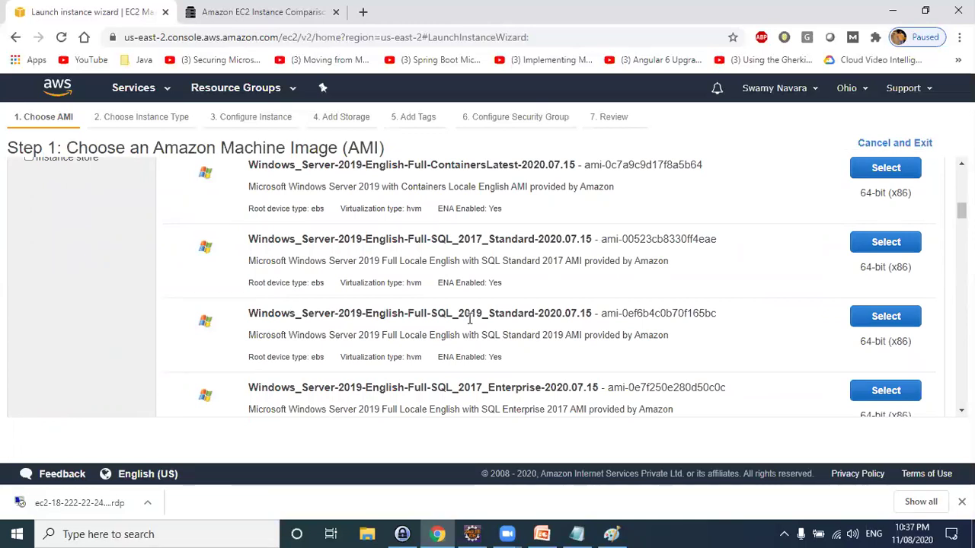
scroll(470, 318, up, 10)
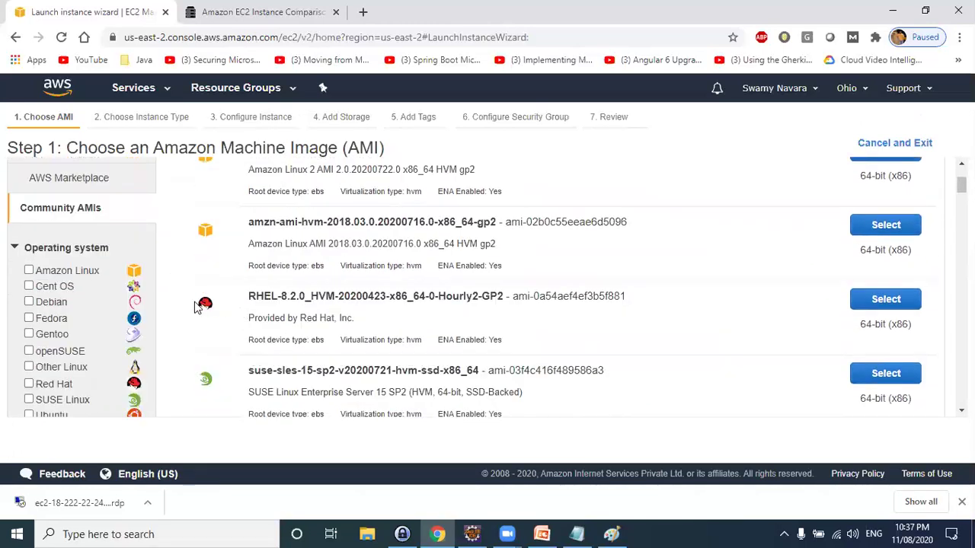
Examine the operating system, architecture and root device type filters available for the Community AMIs
scroll(66, 290, up, 1)
scroll(65, 317, down, 4)
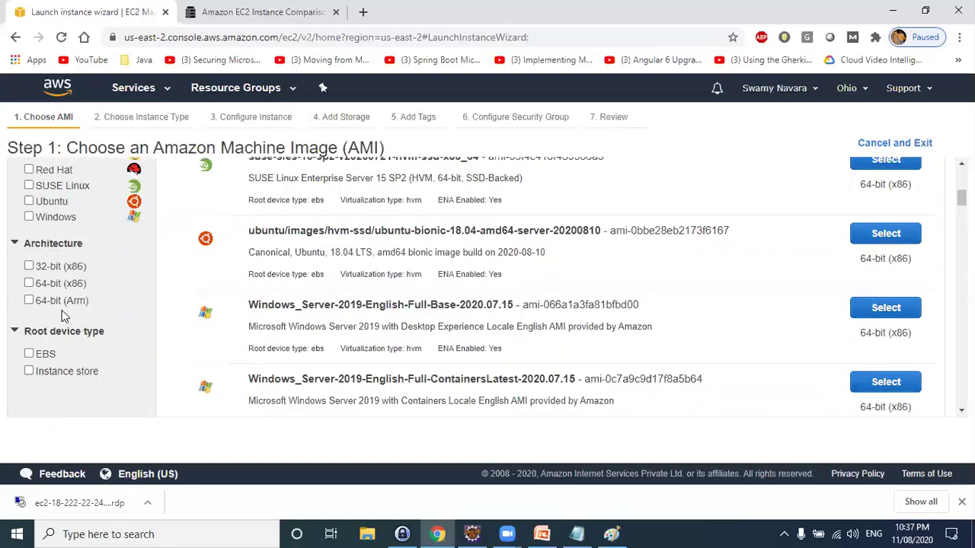
scroll(64, 316, down, 1)
scroll(62, 310, up, 3)
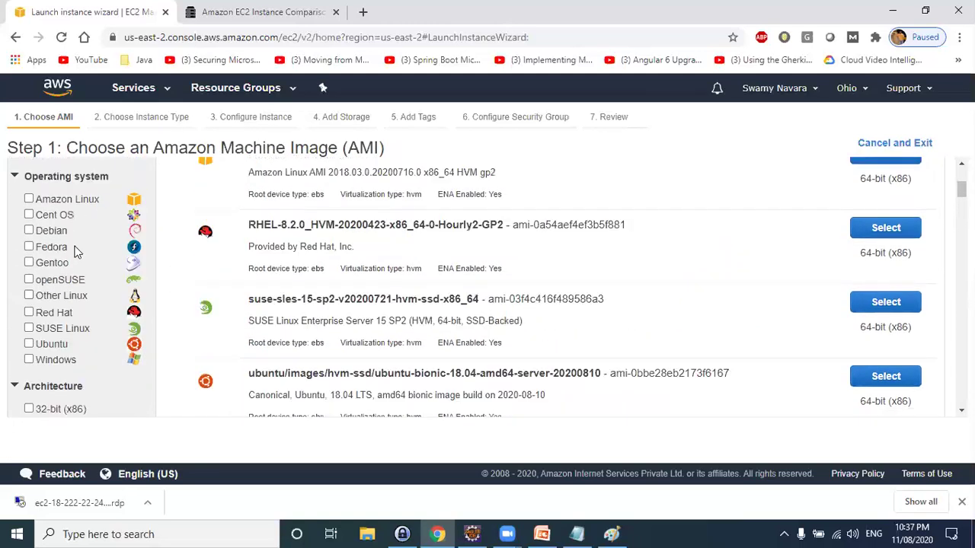
scroll(53, 312, down, 3)
scroll(52, 312, up, 3)
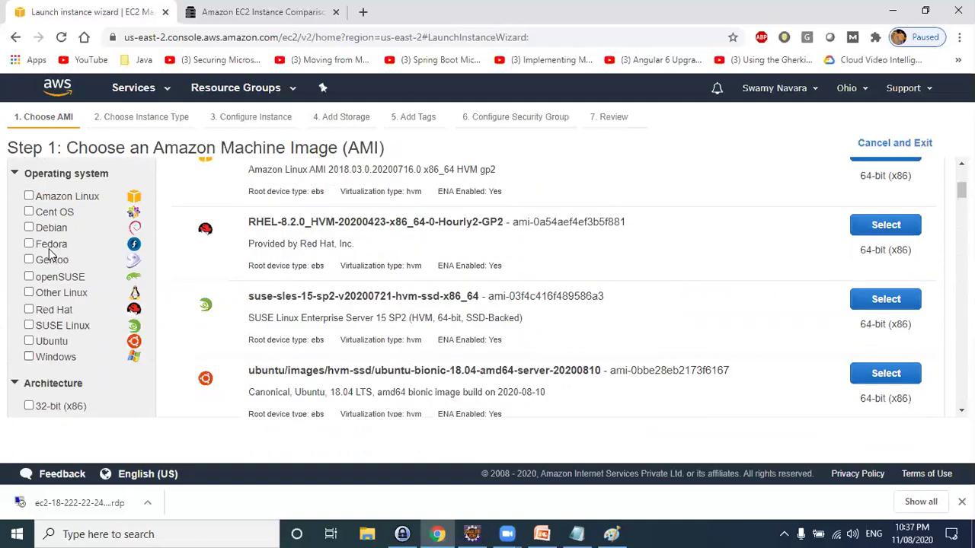
scroll(41, 309, down, 2)
scroll(44, 320, down, 1)
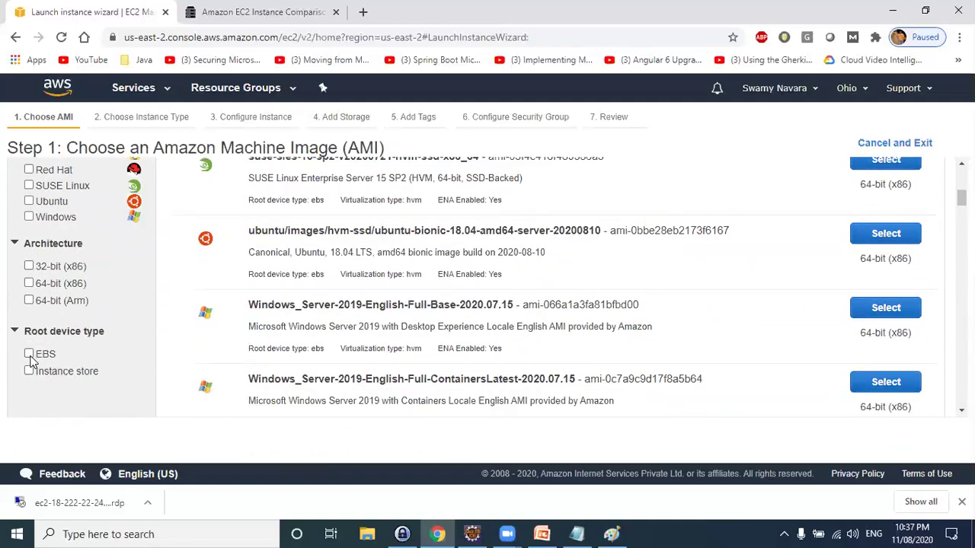
scroll(66, 352, up, 3)
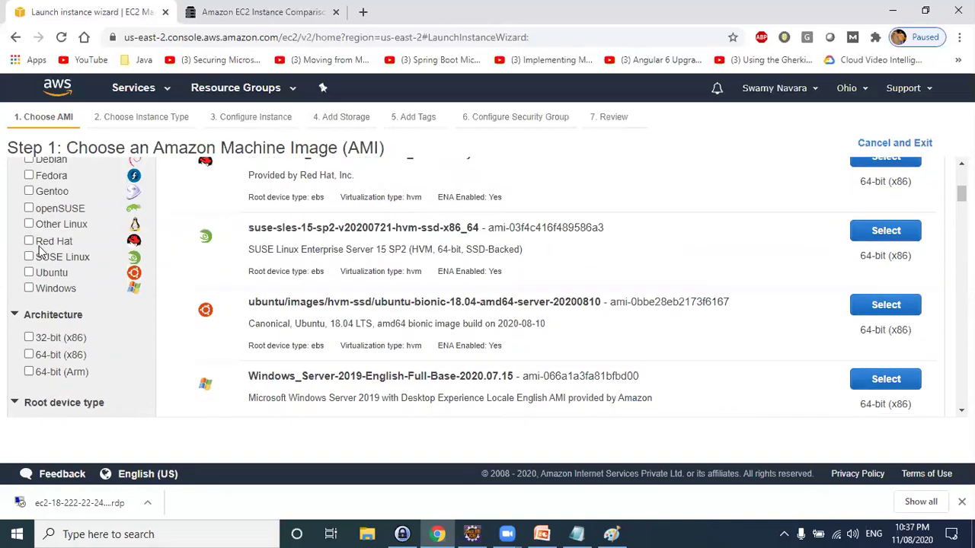
scroll(46, 240, up, 5)
scroll(50, 236, up, 5)
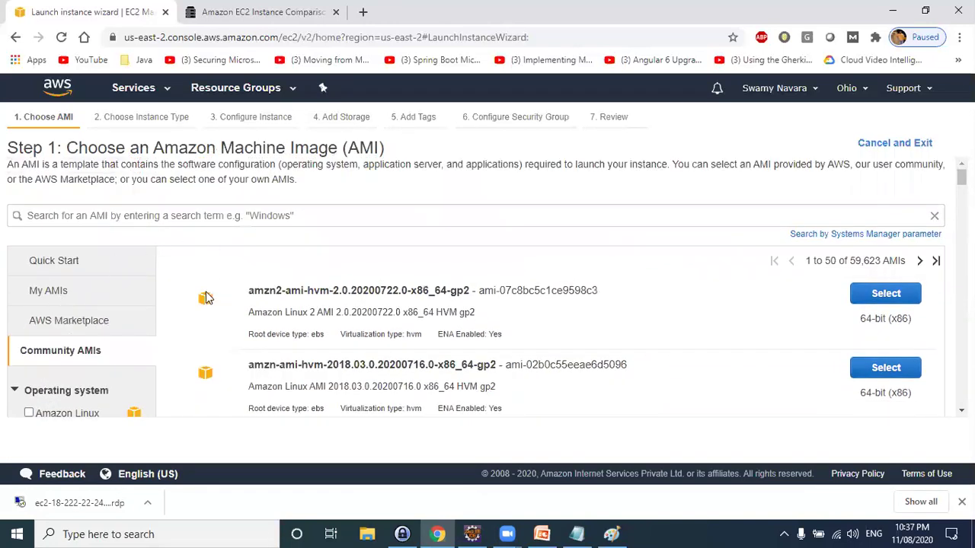
Show the Quick Start images, switch to My AMIs and highlight the beginning of its message
click(73, 260)
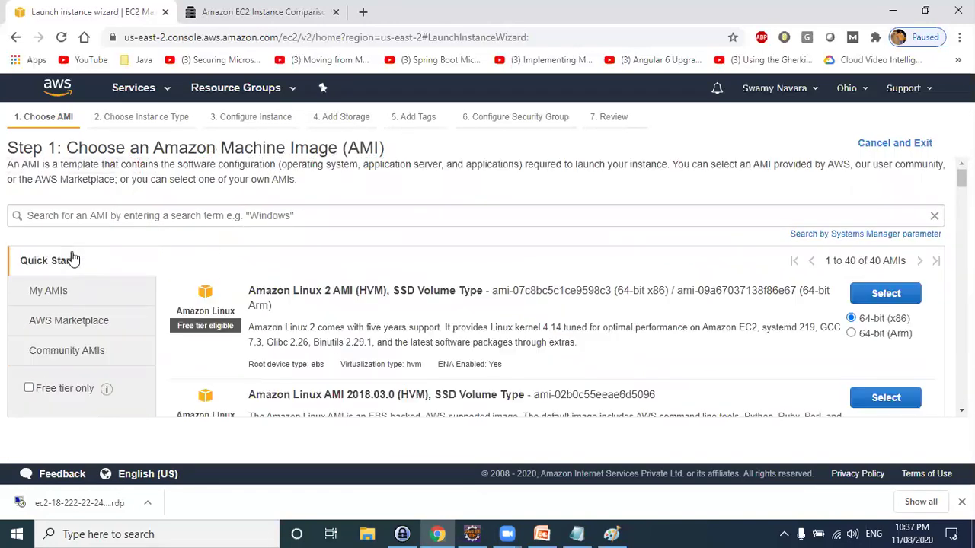
click(57, 299)
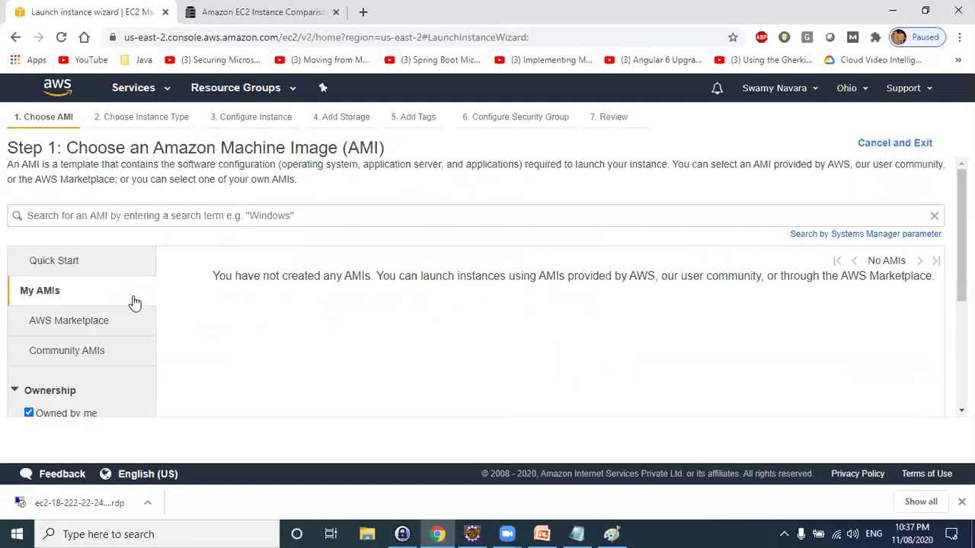
drag(211, 276, 635, 289)
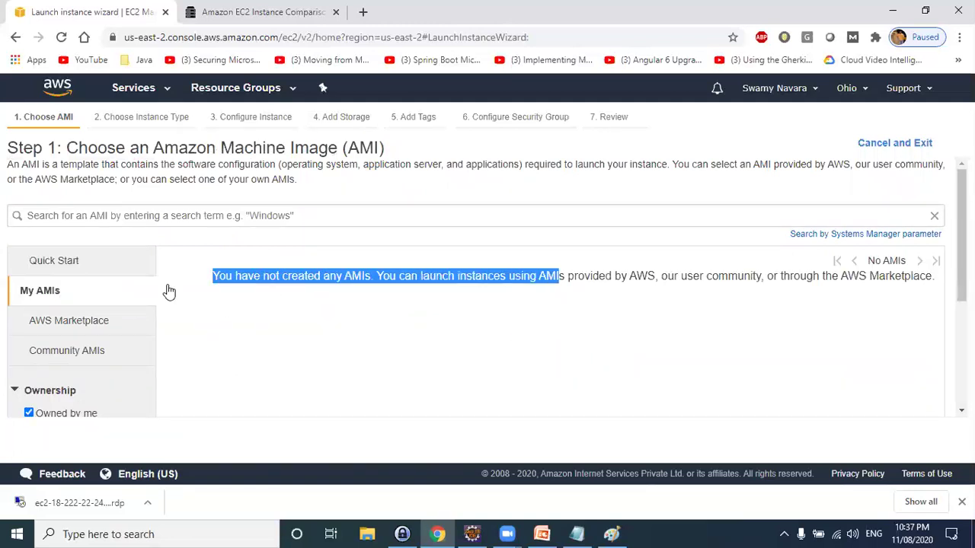
click(214, 279)
drag(214, 276, 266, 277)
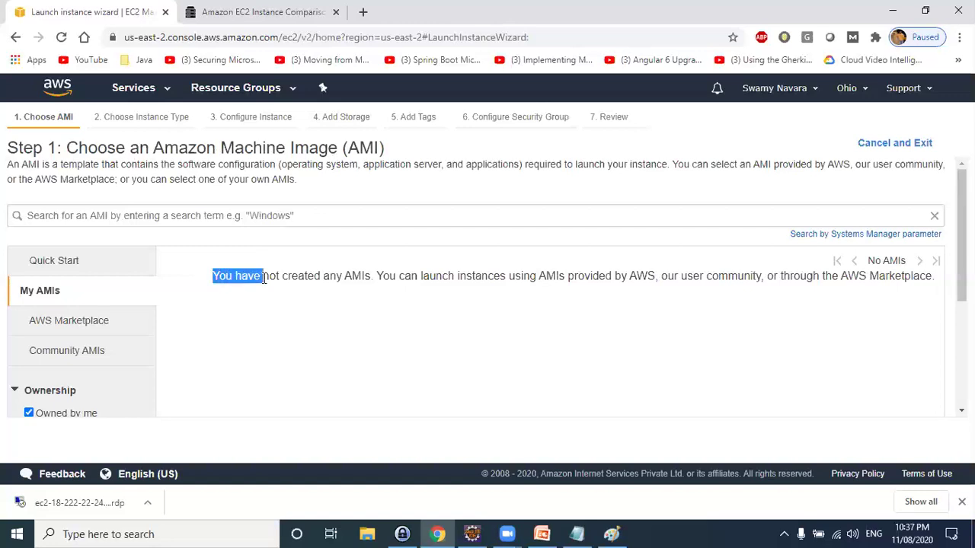
Revisit the Quick Start images, reopen My AMIs and read its message about which image sources can launch instances
click(99, 265)
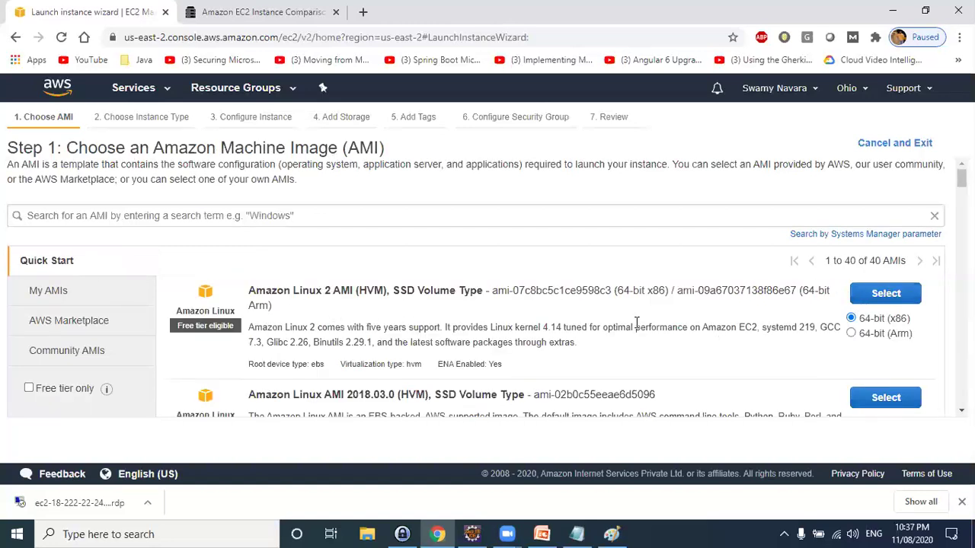
click(54, 294)
drag(211, 279, 437, 278)
click(701, 275)
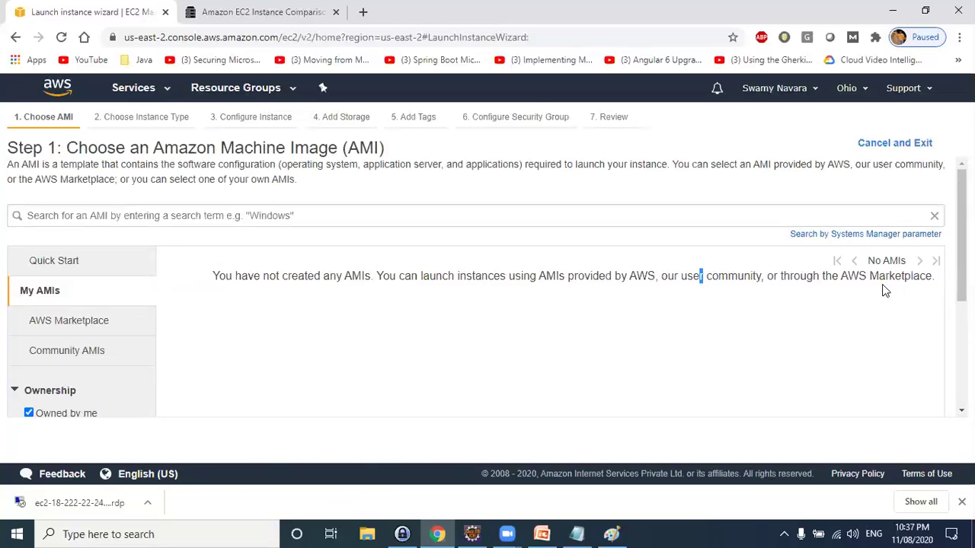
drag(214, 275, 400, 277)
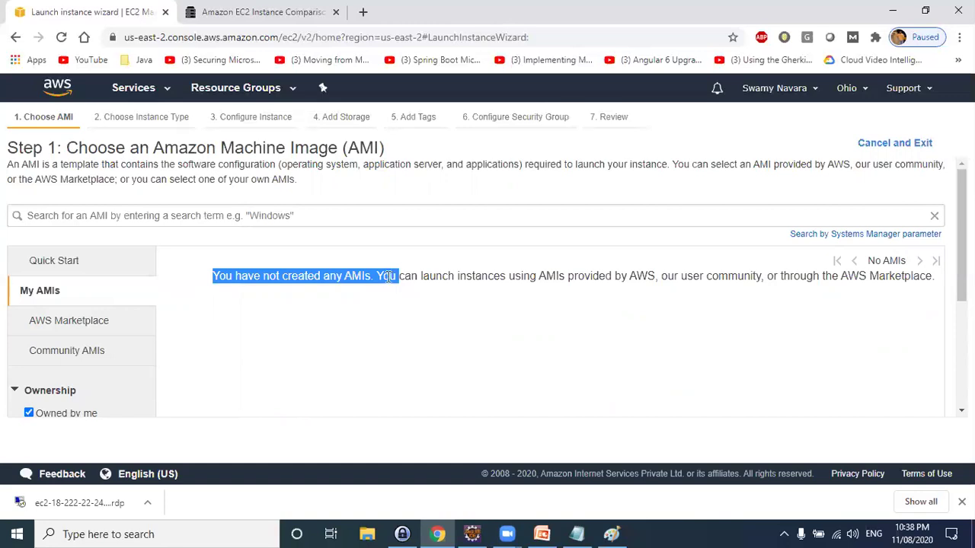
click(388, 276)
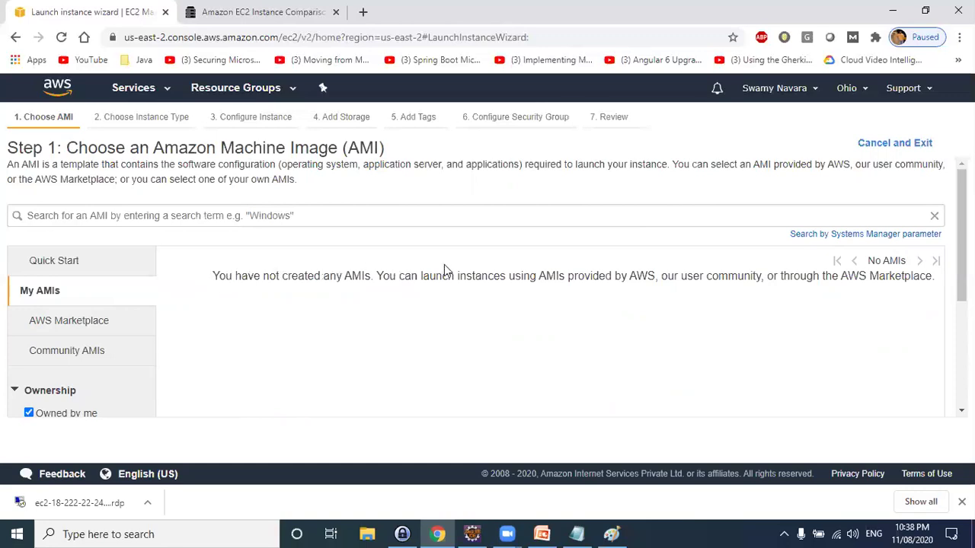
Reread the whole My AMIs message, highlighting the word AMIs, the full sentence and its opening words
drag(213, 276, 457, 276)
click(350, 277)
double_click(352, 275)
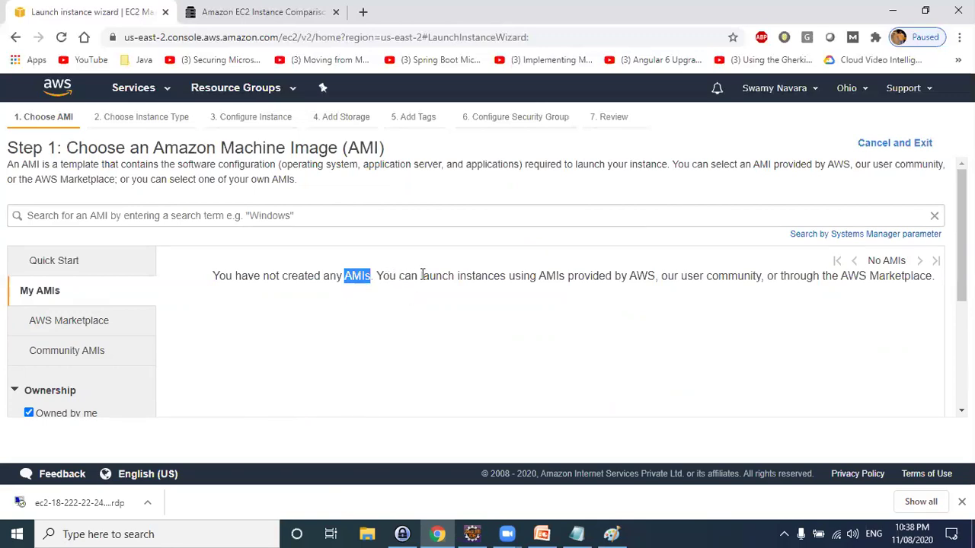
click(930, 281)
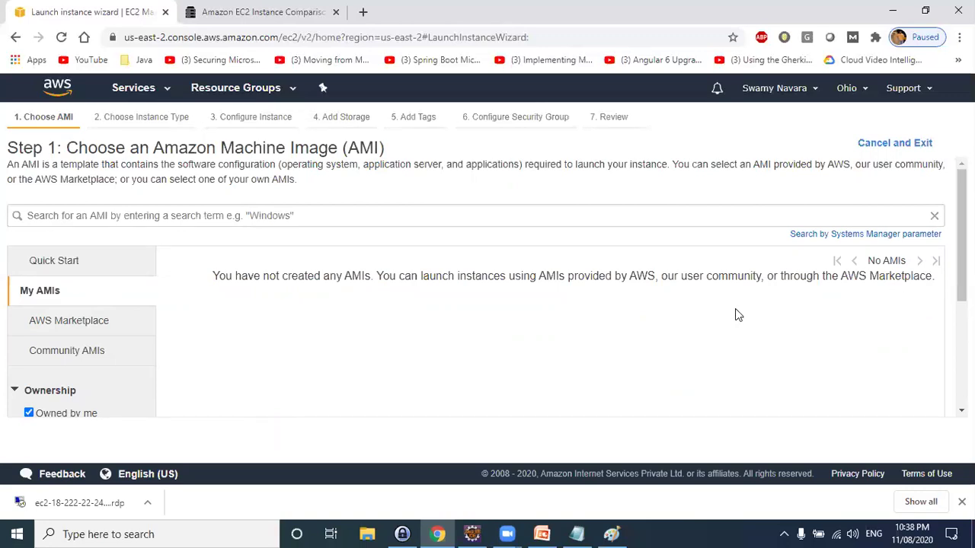
drag(213, 282, 929, 282)
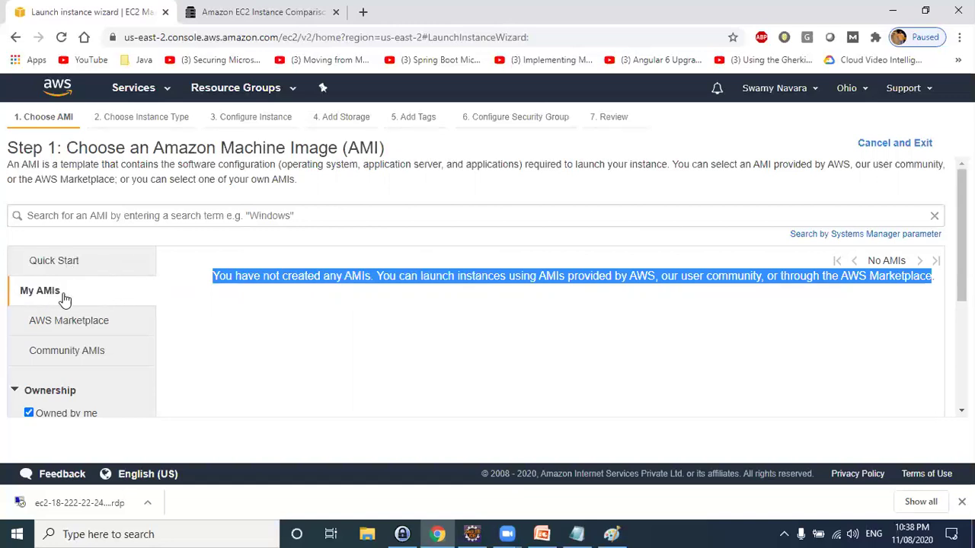
drag(218, 277, 337, 277)
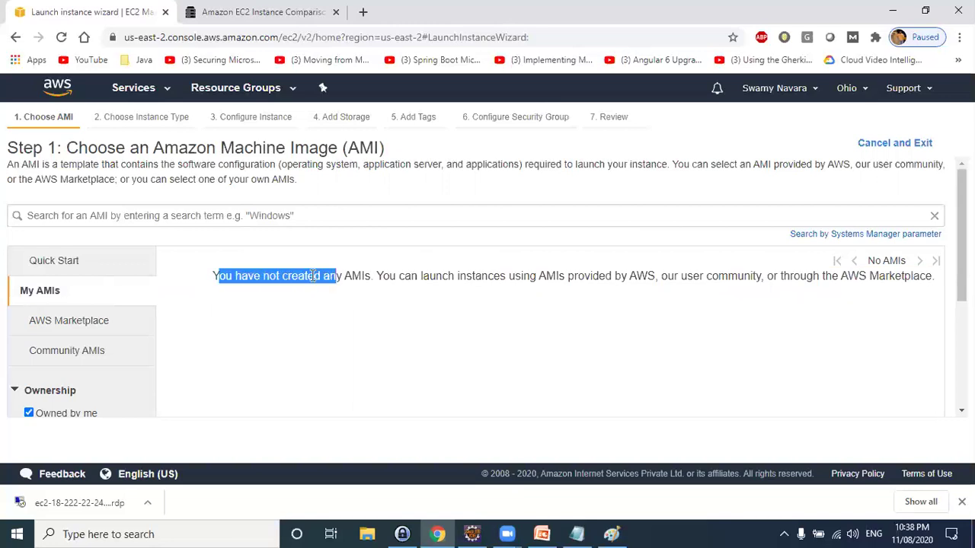
Compare the Quick Start and AWS Marketplace image sources, and return to Quick Start
click(51, 264)
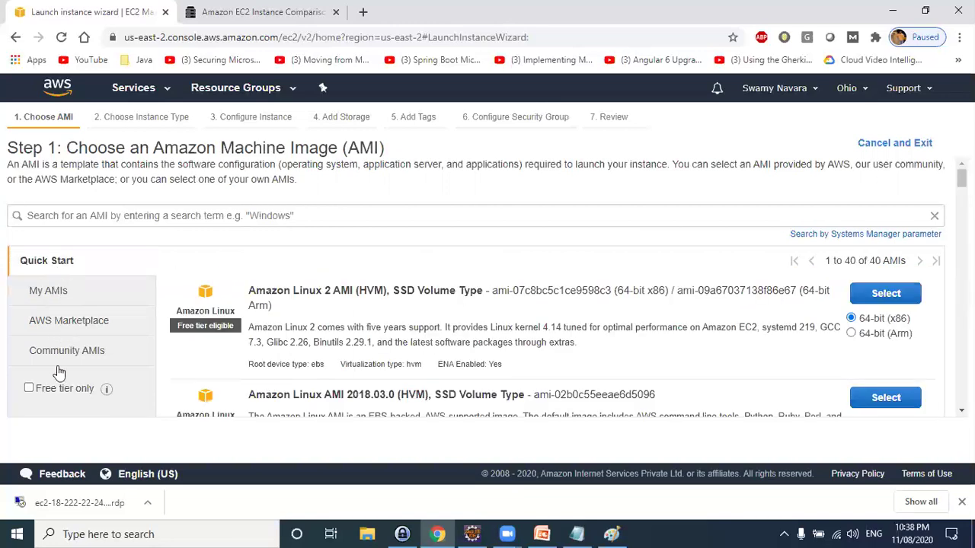
click(107, 326)
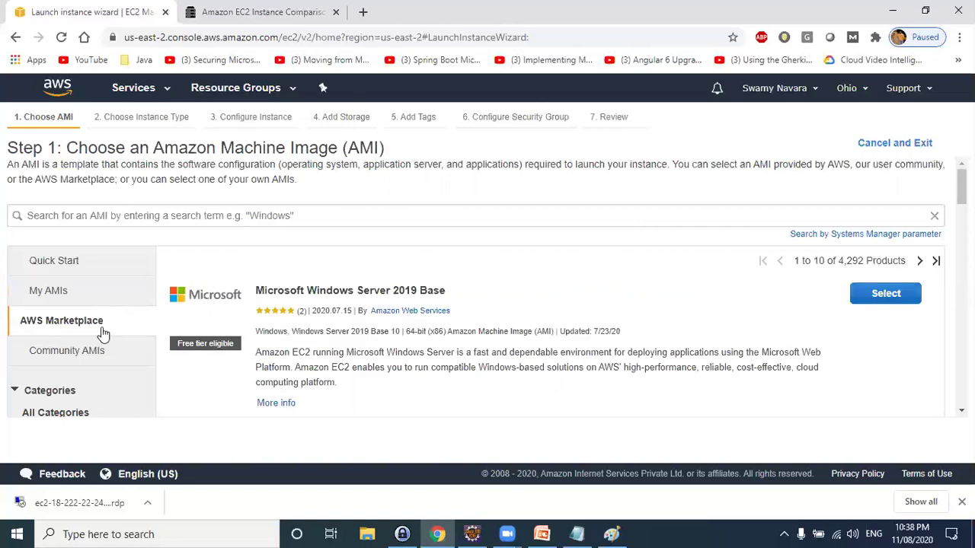
click(60, 259)
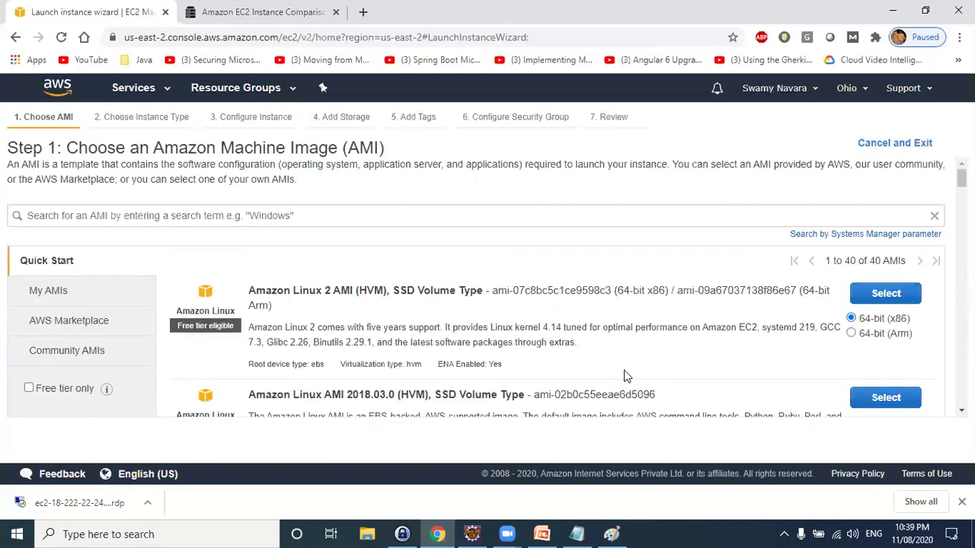
Look through the Quick Start images from Amazon Linux 2 down to Windows Server 2019 with SQL Server
scroll(622, 374, down, 2)
scroll(615, 374, up, 1)
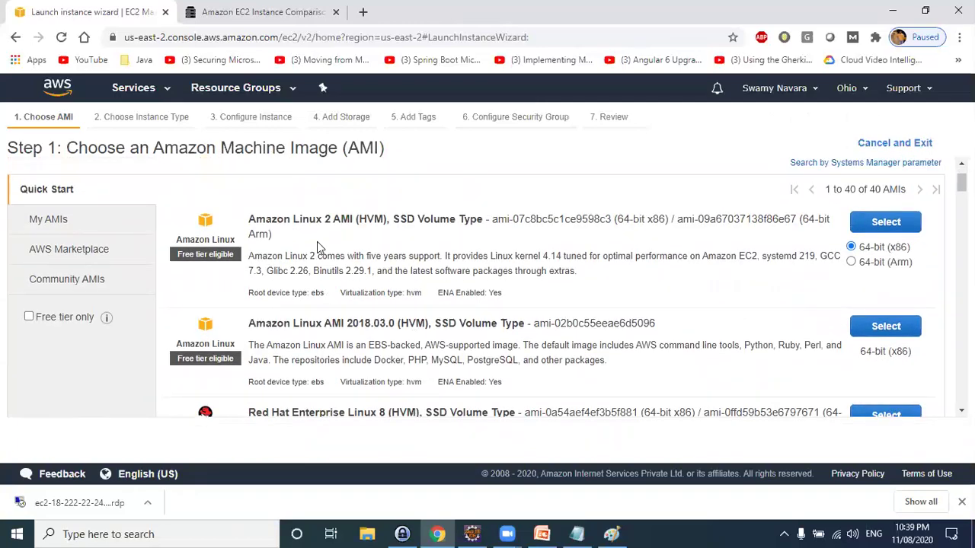
scroll(410, 324, down, 12)
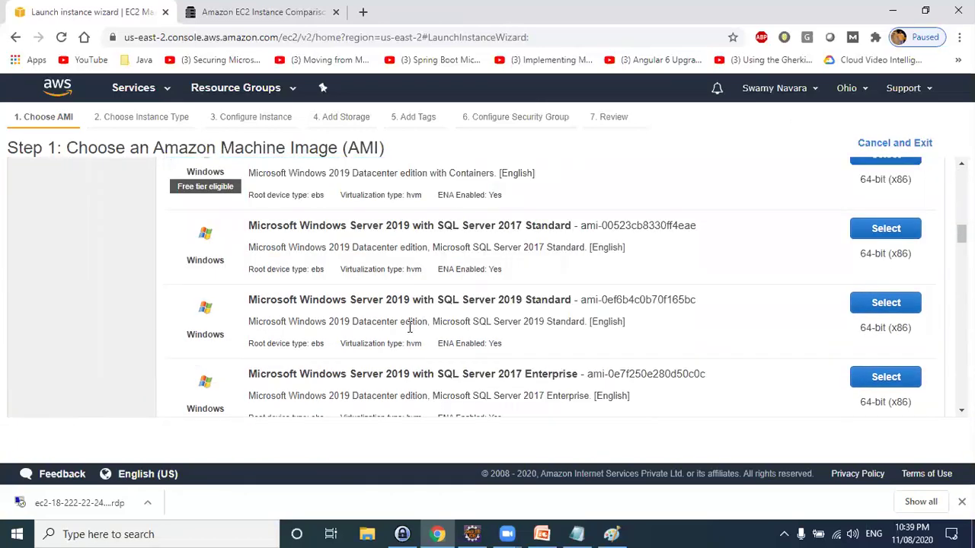
scroll(409, 327, up, 12)
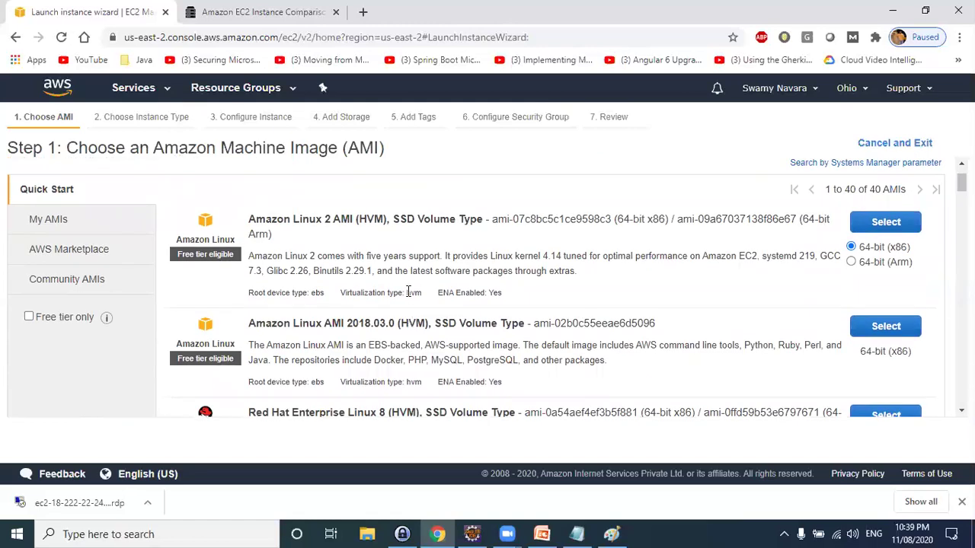
Highlight the names of the Amazon Linux 2 and Amazon Linux AMI 2018.03.0 images, plus the latter's AMI ID
drag(249, 217, 432, 220)
scroll(439, 341, down, 2)
scroll(438, 341, down, 2)
scroll(438, 339, up, 2)
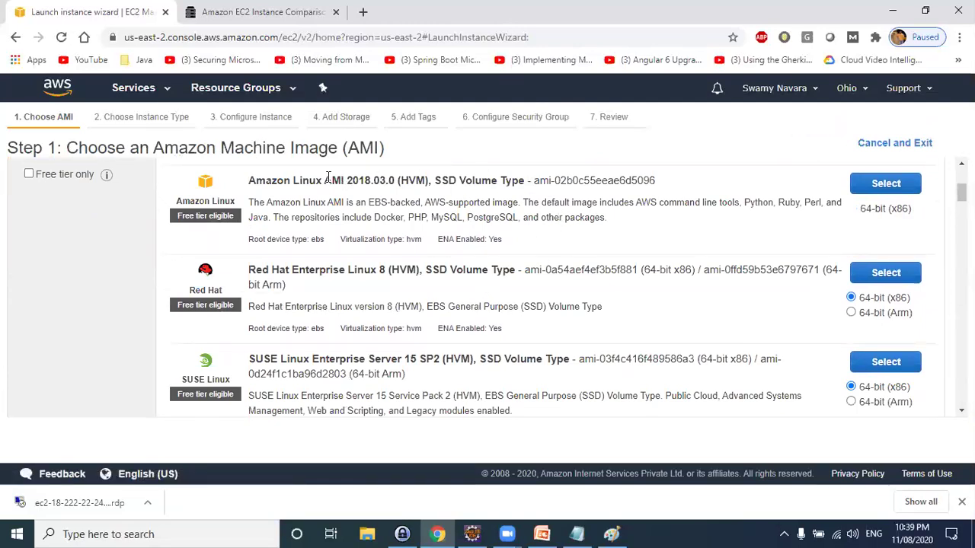
drag(247, 181, 428, 184)
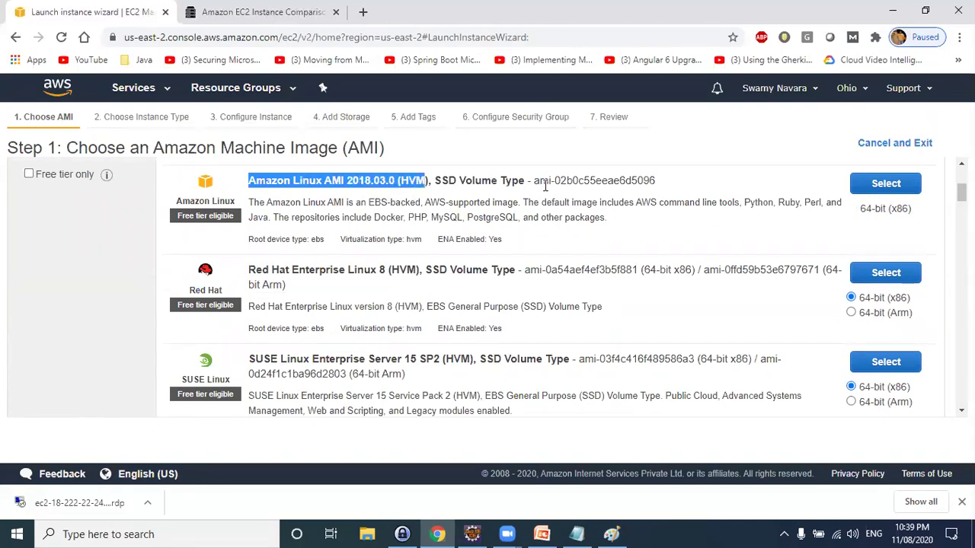
drag(535, 183, 646, 183)
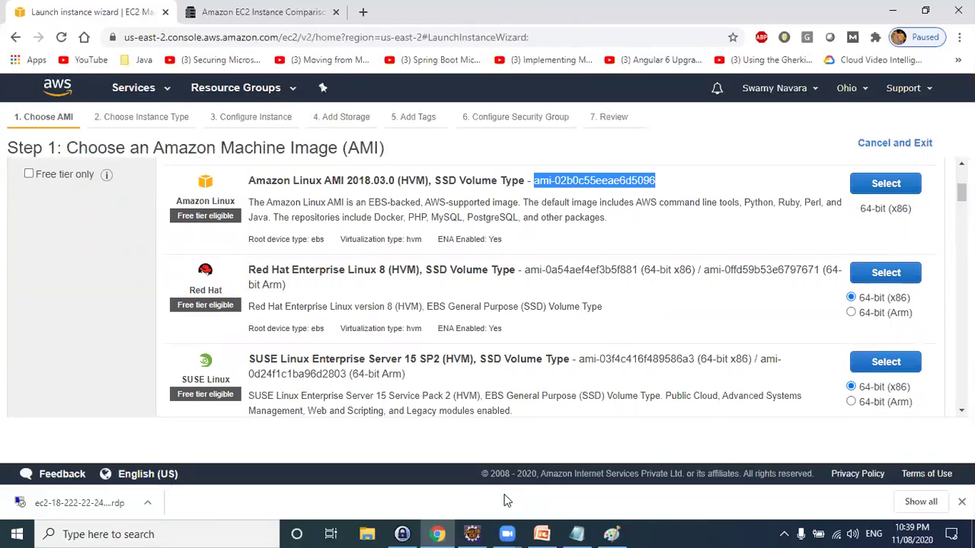
Circle the AMI ID of Amazon Linux AMI 2018.03.0 with the annotation pen and copy the ID
key(ctrl+2)
mouse_move(532, 175)
mouse_down()
mouse_move(580, 193)
mouse_move(685, 184)
mouse_move(536, 171)
mouse_up()
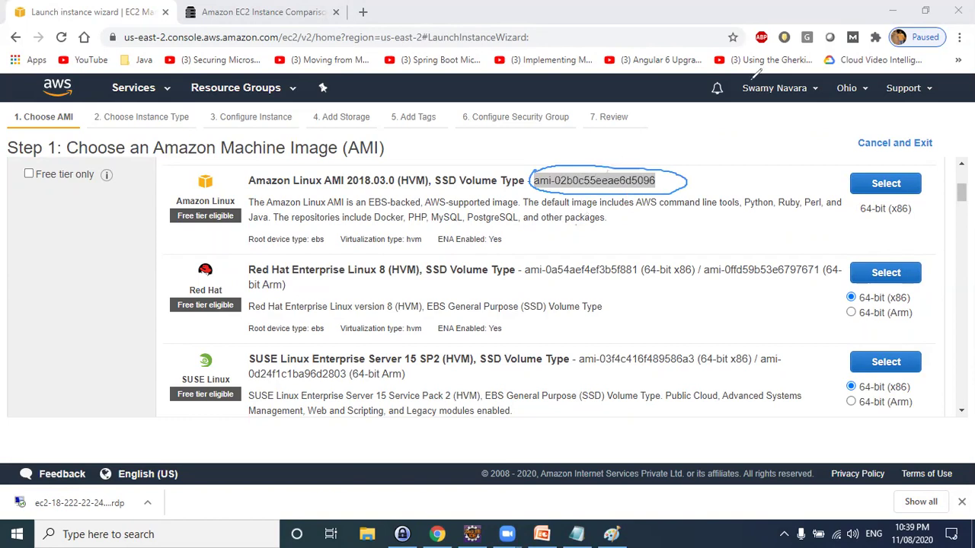
click(538, 180)
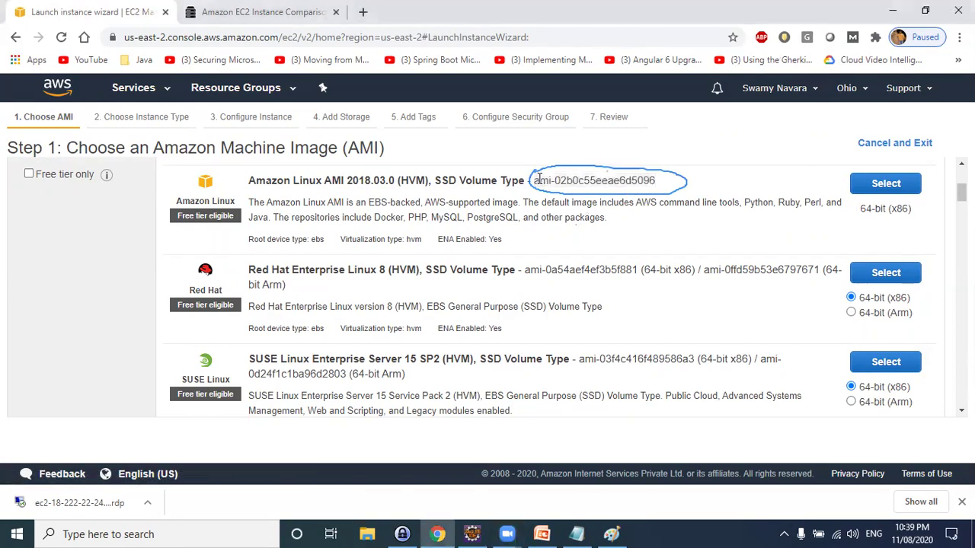
drag(534, 180, 660, 189)
key(ctrl+c)
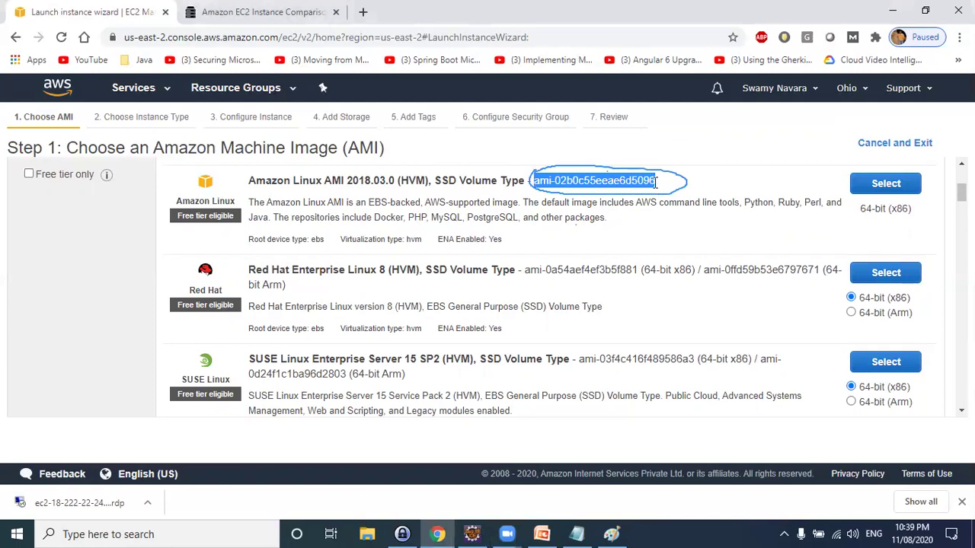
key(super)
text(no)
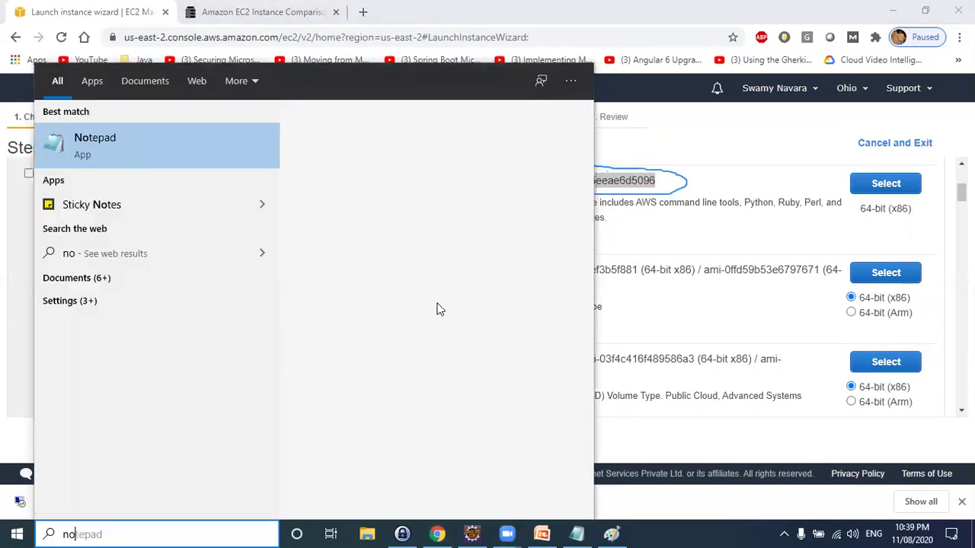
key(Escape)
key(Down)
Switch to the LabNotes file in Notepad and paste ami-02b0c55eeae6d5096 a few lines below the "Windows Machne Launching in EC2" line
click(574, 533)
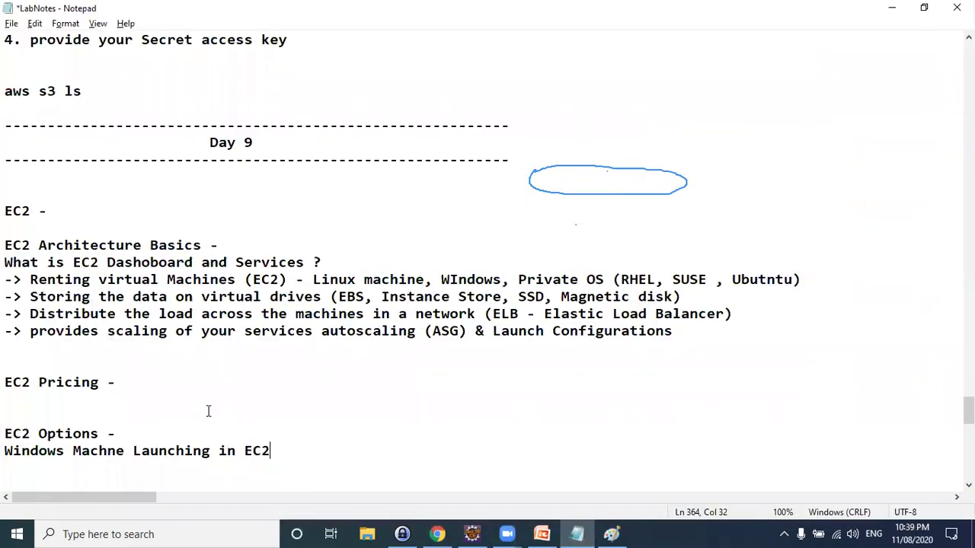
scroll(133, 408, down, 2)
click(137, 411)
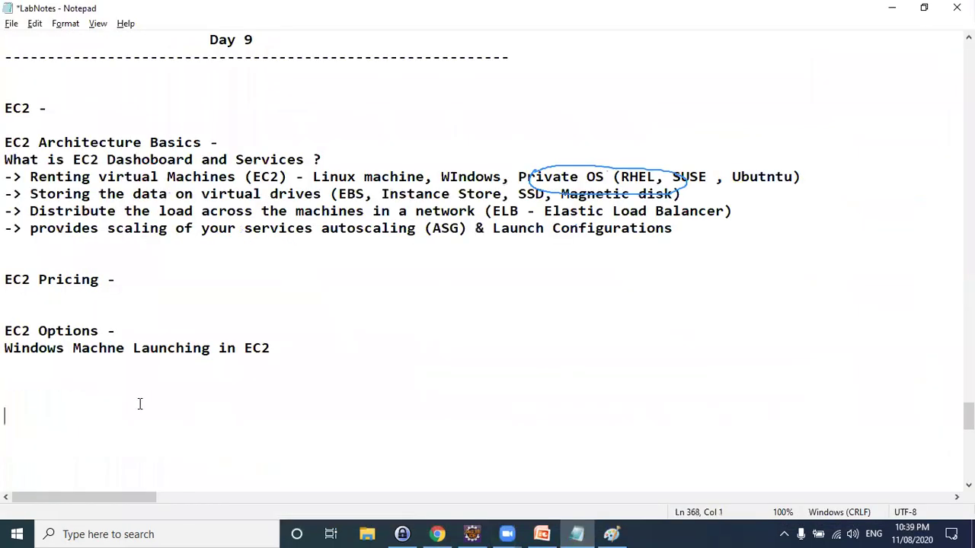
key(ctrl+v)
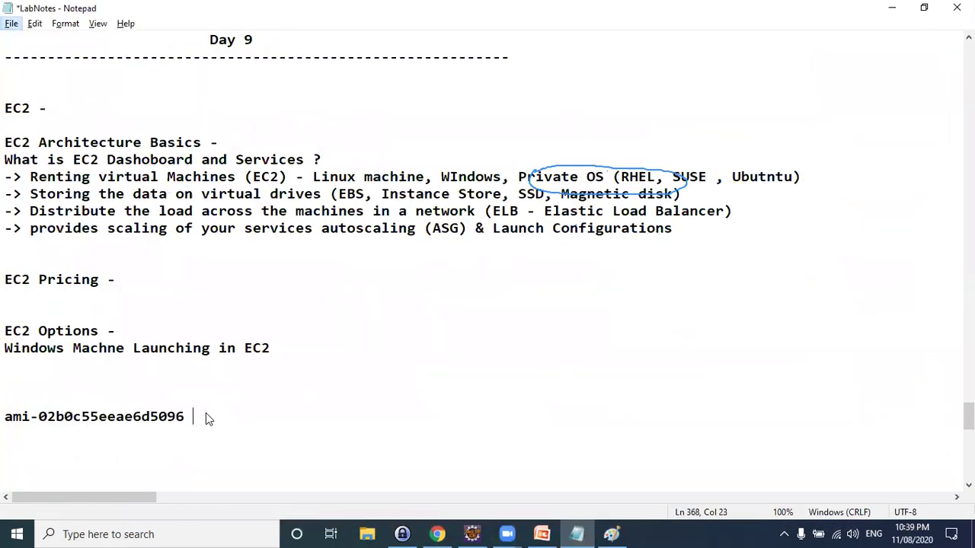
Copy the image name "Amazon Linux 2 AMI (HVM), SSD Volume Type" from the launch wizard and add it after the pasted AMI ID, separated by a hyphen
key(alt+Tab)
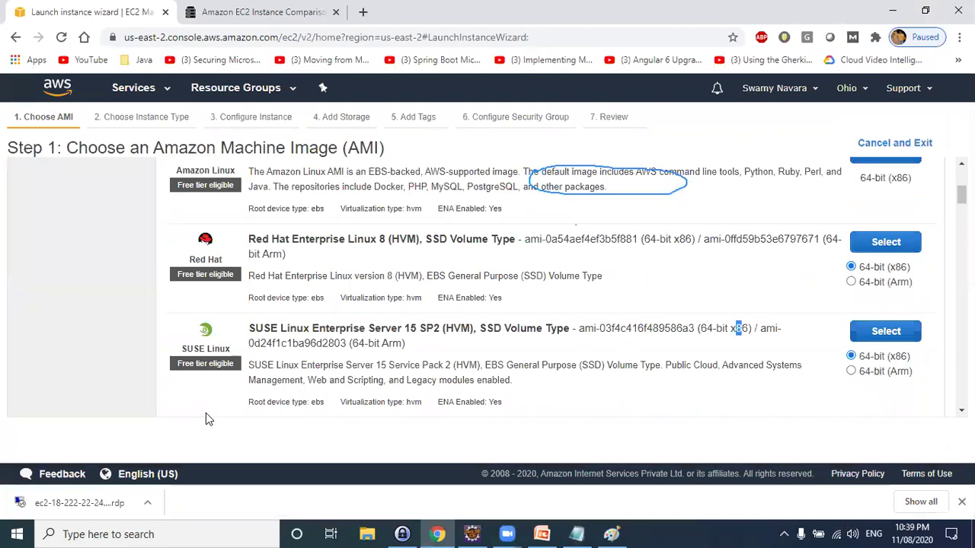
scroll(352, 174, up, 3)
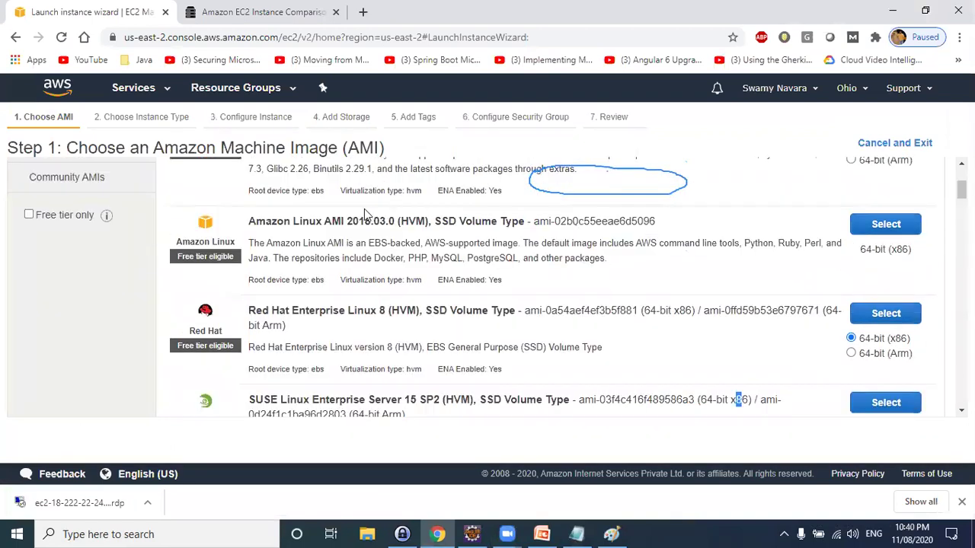
drag(249, 260, 484, 259)
key(ctrl+c)
key(alt+Tab)
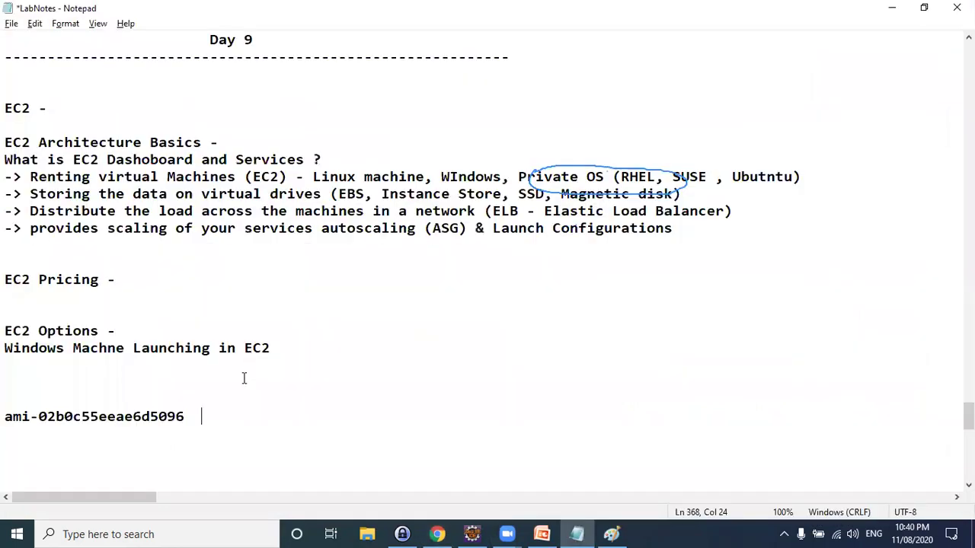
text(-)
key(ctrl+v)
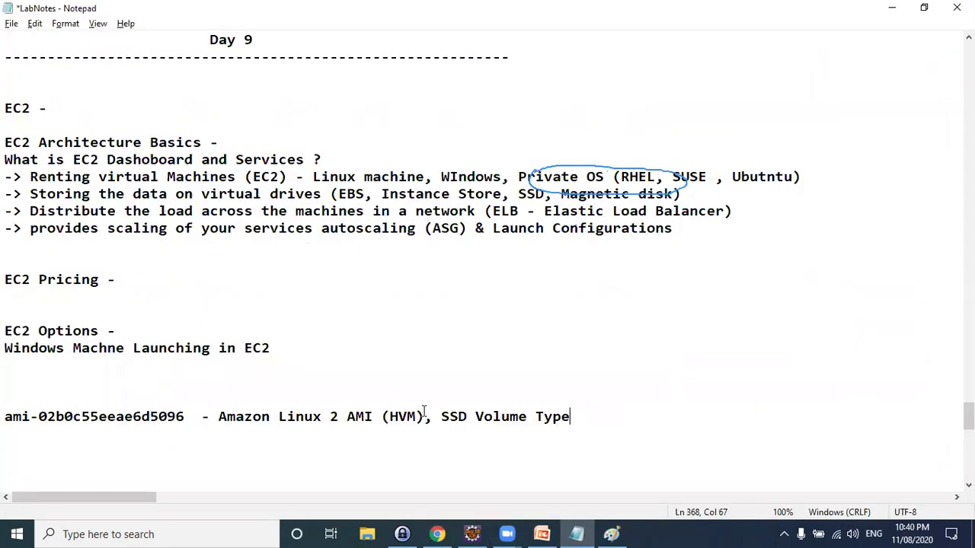
Return to the AWS console in Chrome and switch the region to US East (N. Virginia)
key(alt+Tab)
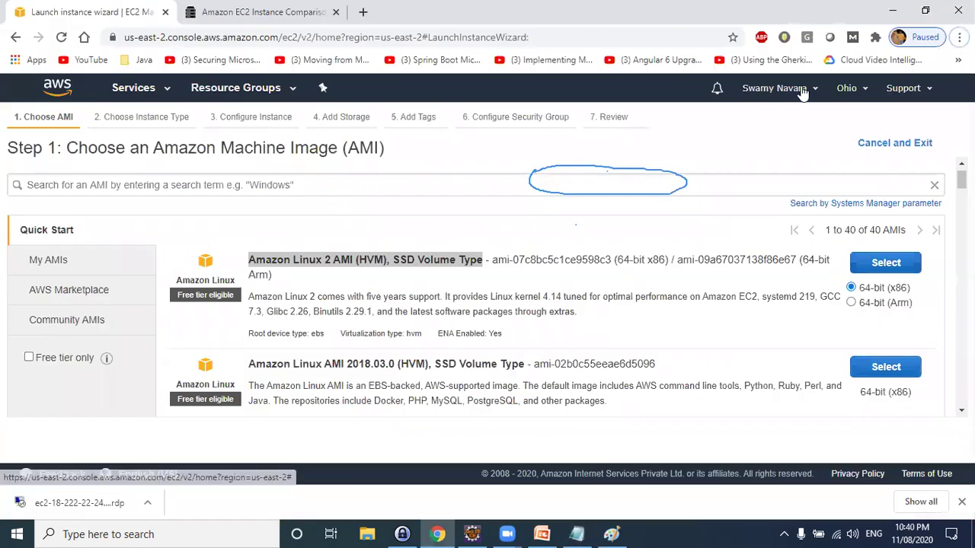
click(837, 89)
click(737, 126)
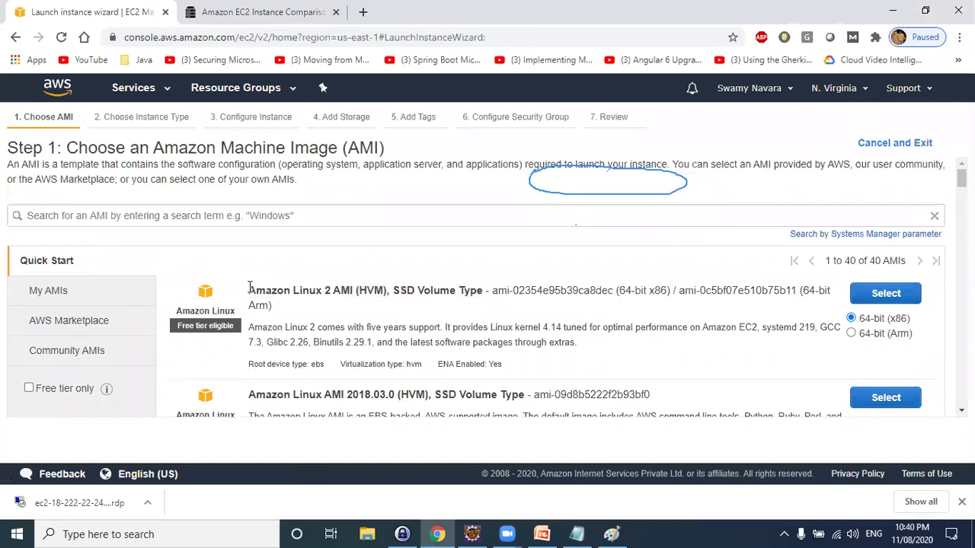
Copy the N. Virginia image name "Amazon Linux 2 AMI (HVM), SSD Volume Type" onto a new line in the LabNotes file
drag(251, 290, 482, 290)
key(ctrl+c)
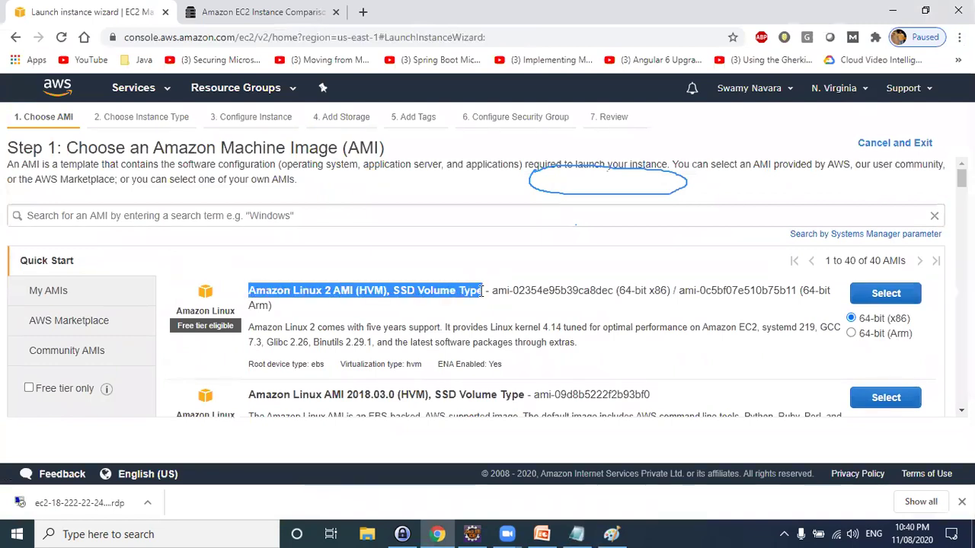
key(alt+Tab)
key(Return)
key(ctrl+v)
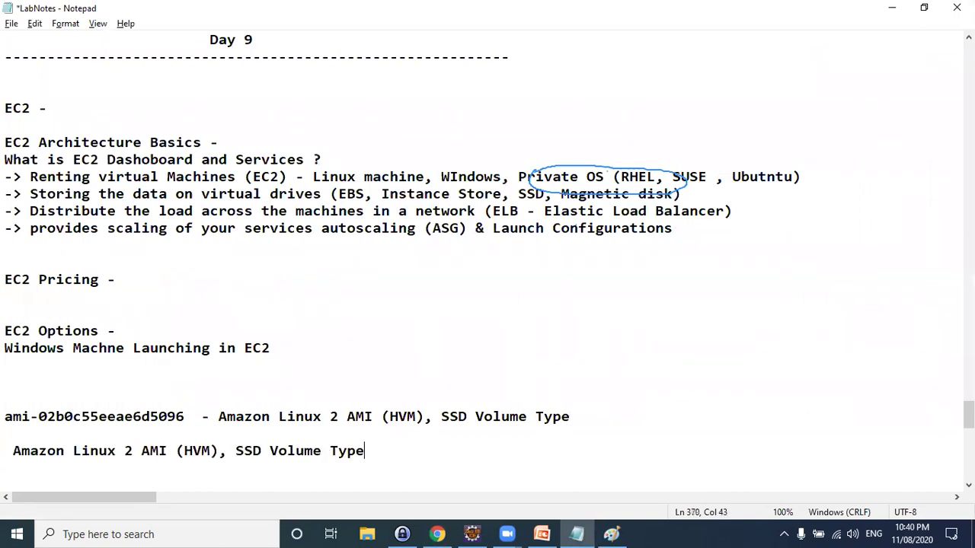
Copy the 64-bit x86 ID ami-02354e95b39ca8dec of Amazon Linux 2 and insert it before the image name on the new LabNotes line
key(alt+Tab)
drag(494, 292, 612, 296)
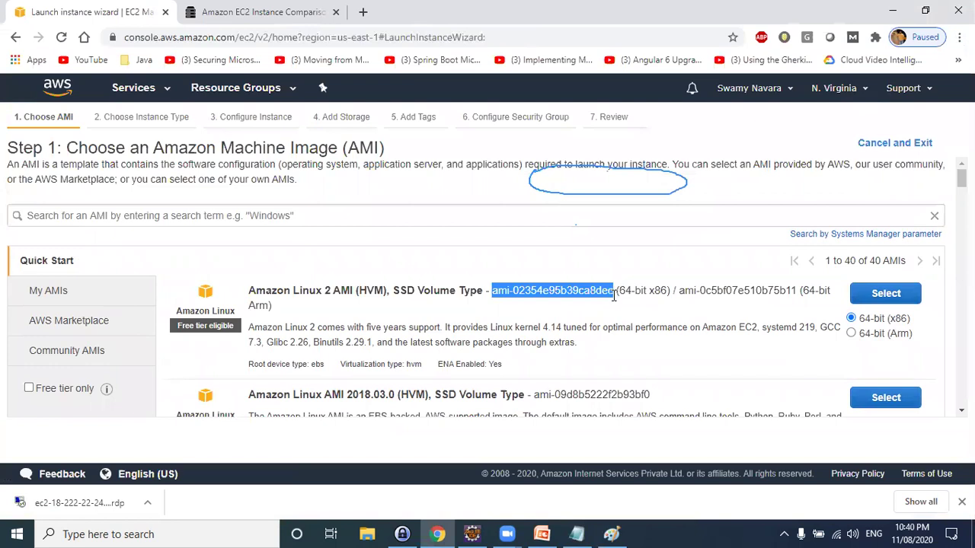
key(ctrl+c)
key(alt+Tab)
key(Home)
key(ctrl+v)
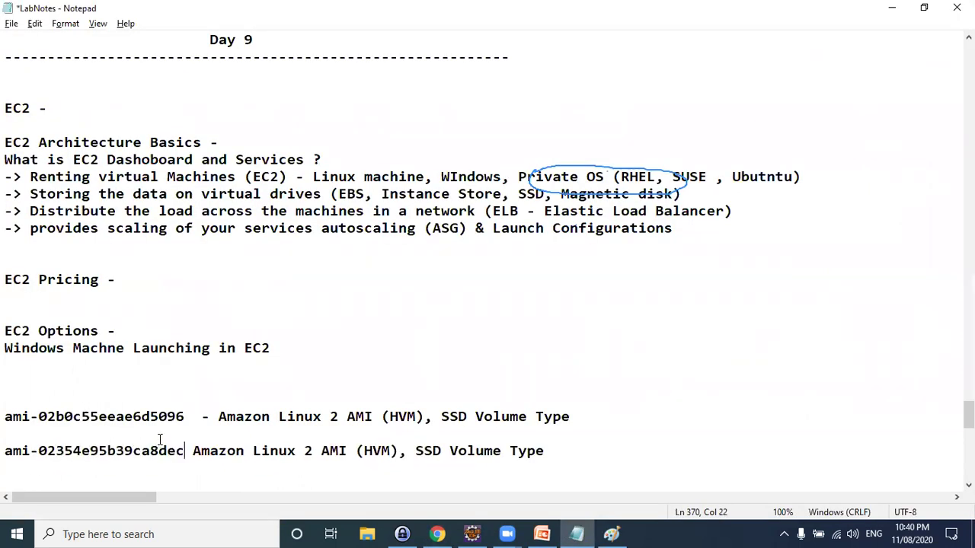
Compare the two noted AMI entries by highlighting the endings of their IDs and the image name
drag(148, 416, 177, 416)
drag(185, 451, 150, 451)
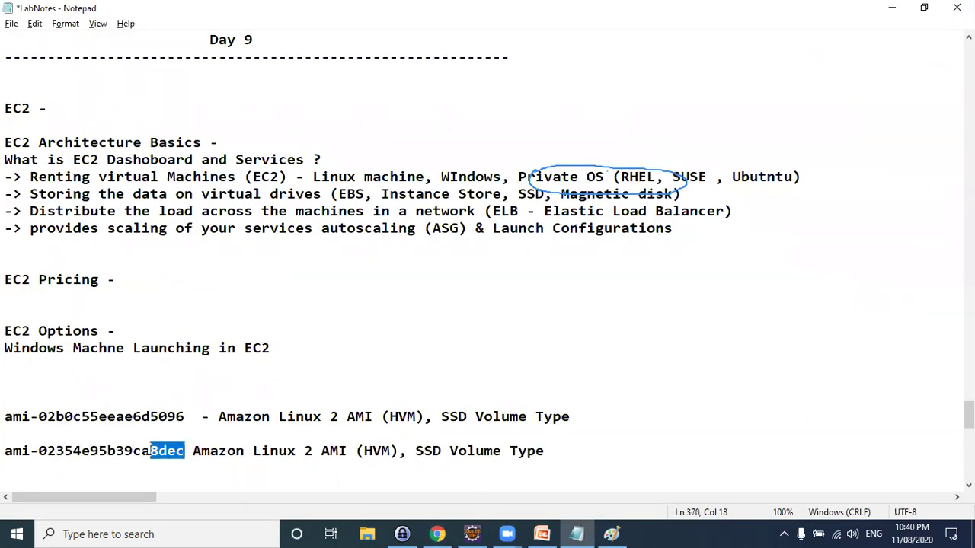
drag(219, 416, 580, 416)
drag(186, 455, 22, 409)
click(609, 481)
Return to the AWS console in Chrome and switch the region back to US East (Ohio)
key(alt+Tab)
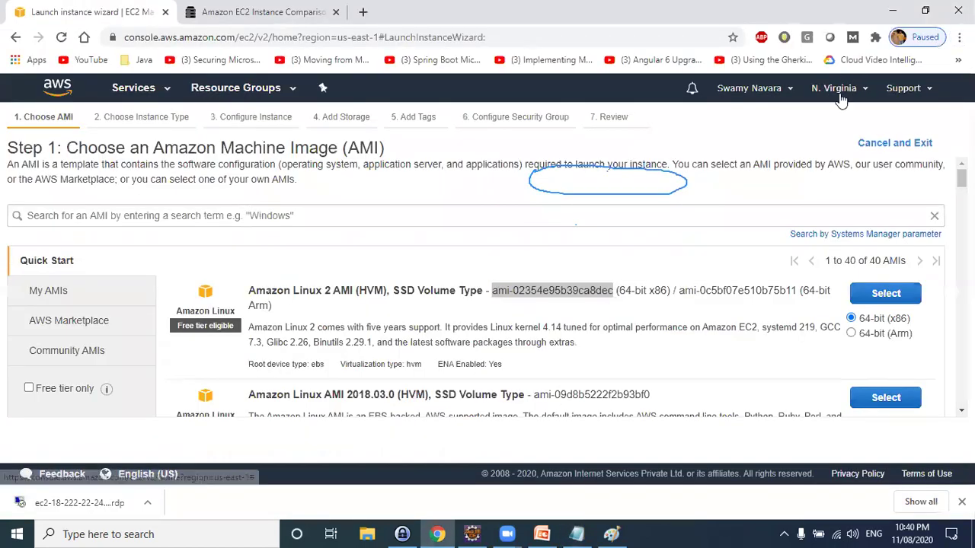
click(838, 95)
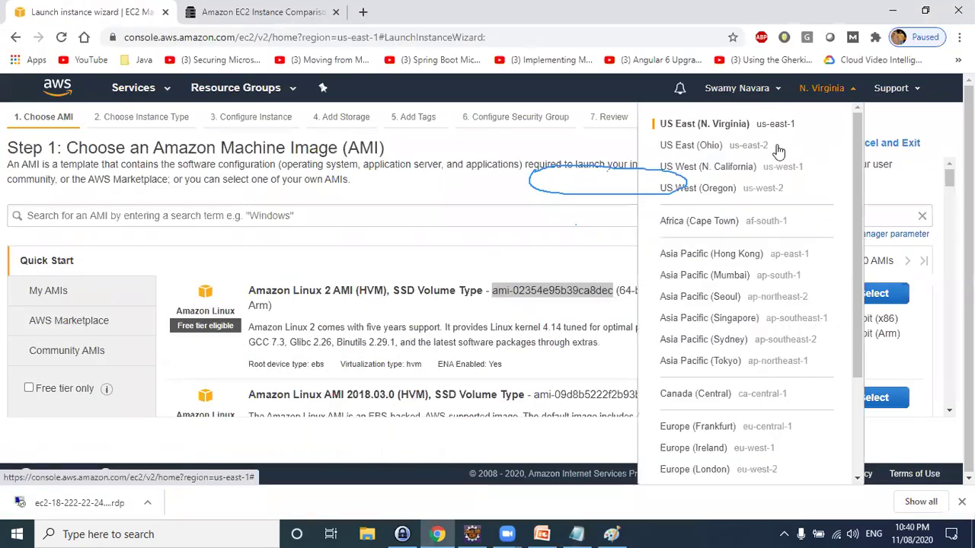
click(766, 146)
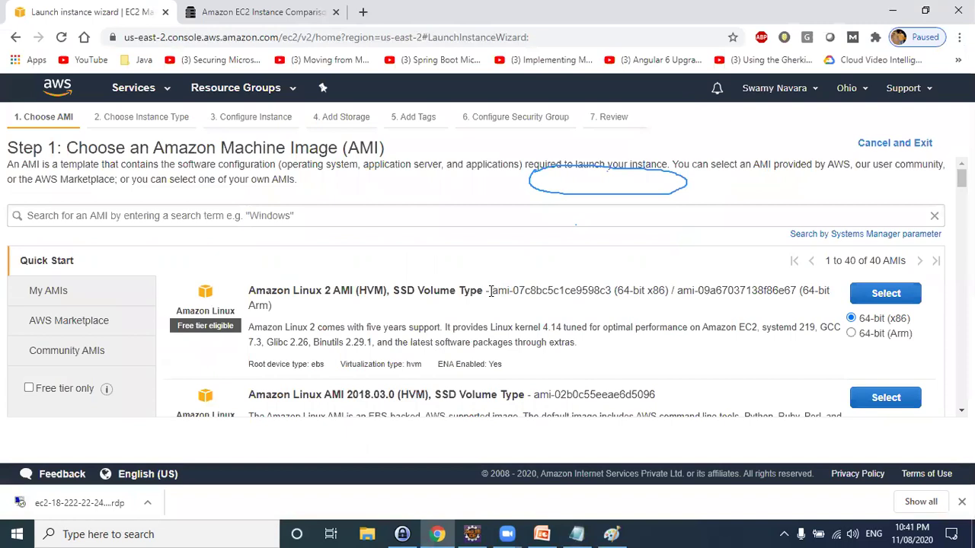
Highlight and underline the x86 AMI ID of Amazon Linux 2, and draw a closing bracket after its "64-bit x86" label
drag(494, 290, 668, 292)
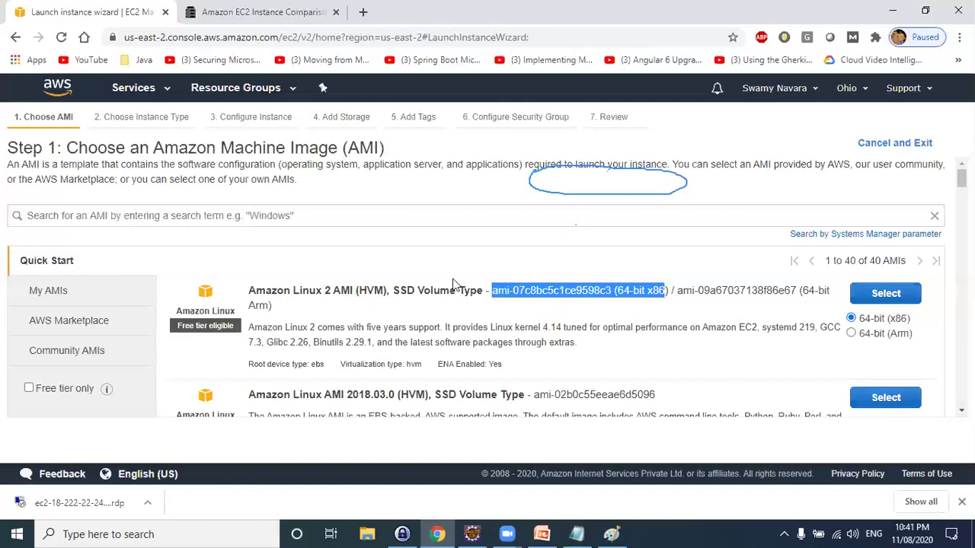
click(607, 294)
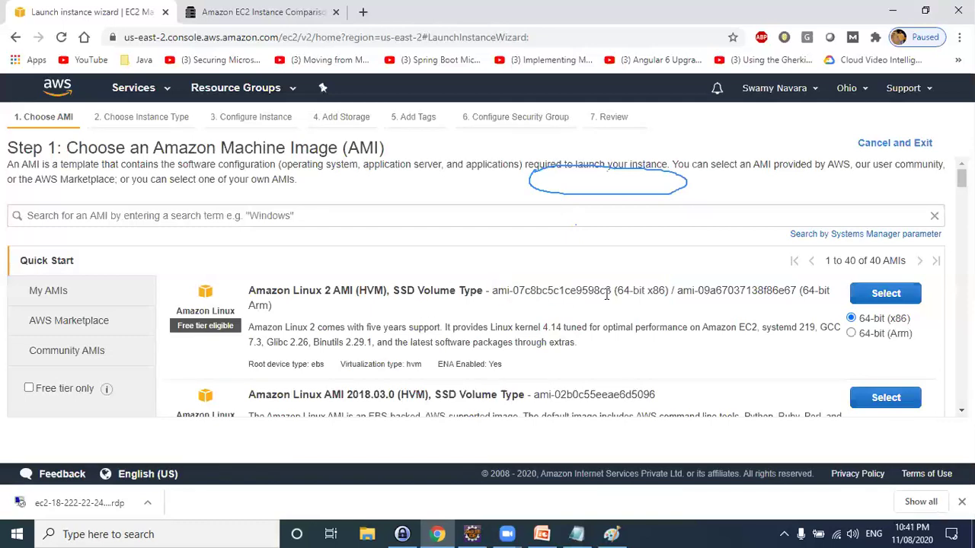
drag(609, 290, 491, 293)
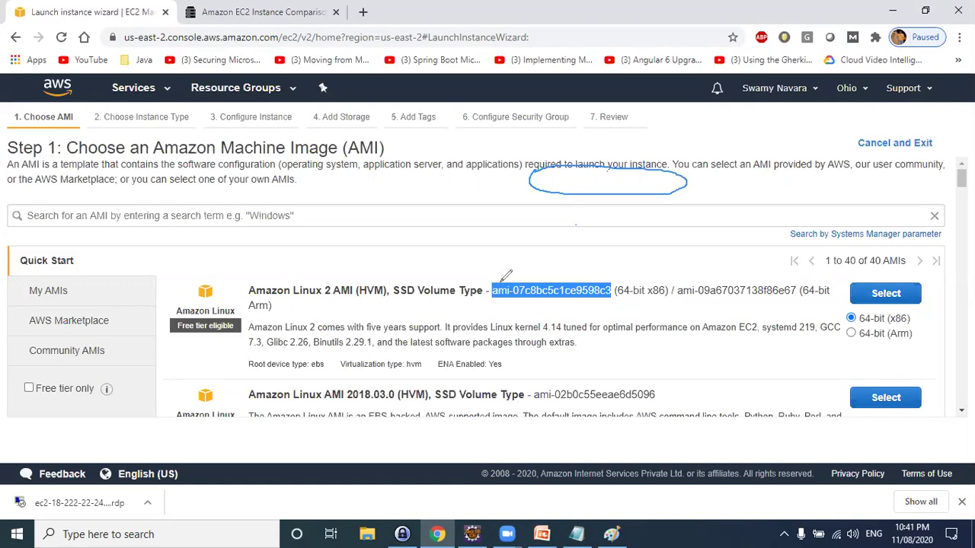
drag(492, 299, 611, 299)
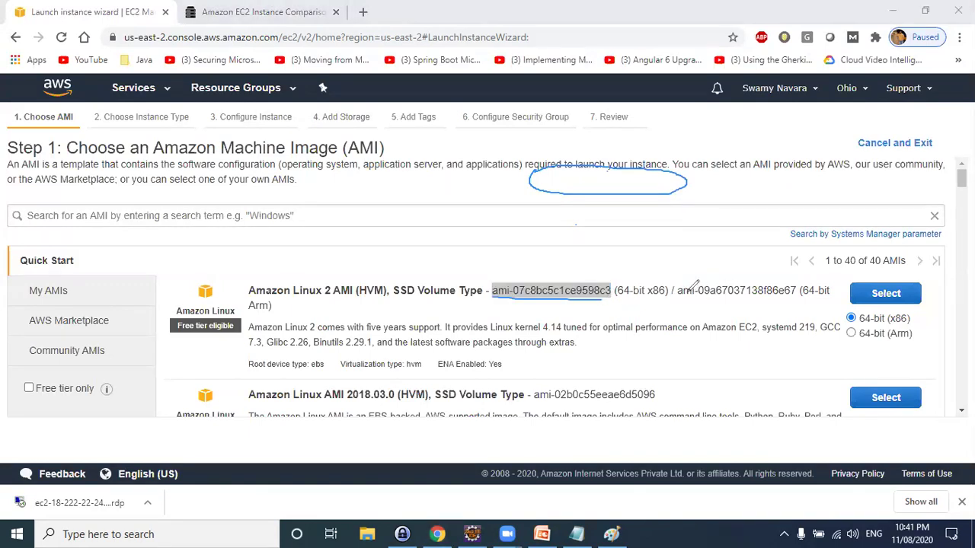
drag(667, 280, 669, 304)
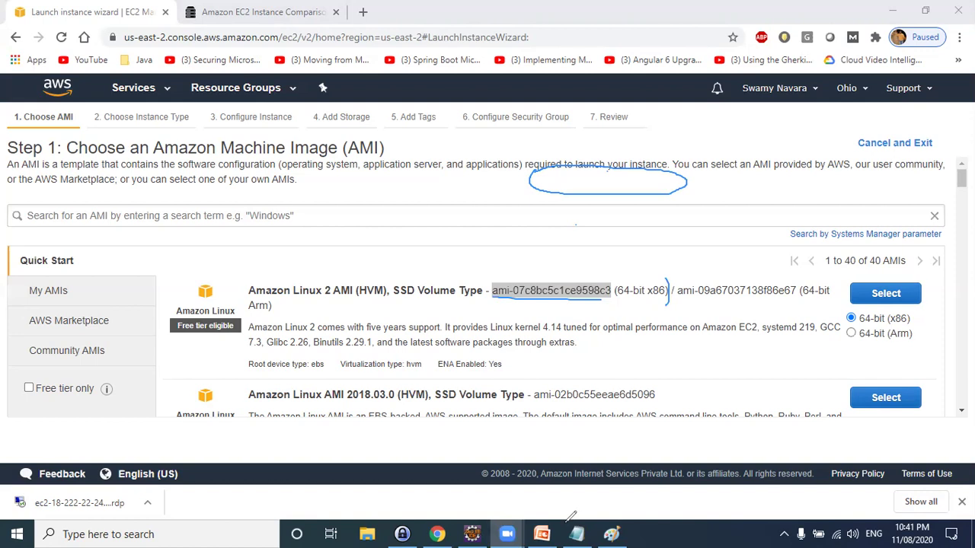
Highlight the "64-bit Arm" label of Amazon Linux 2 and draw an opening bracket before the x86 AMI ID
triple_click(815, 290)
click(815, 290)
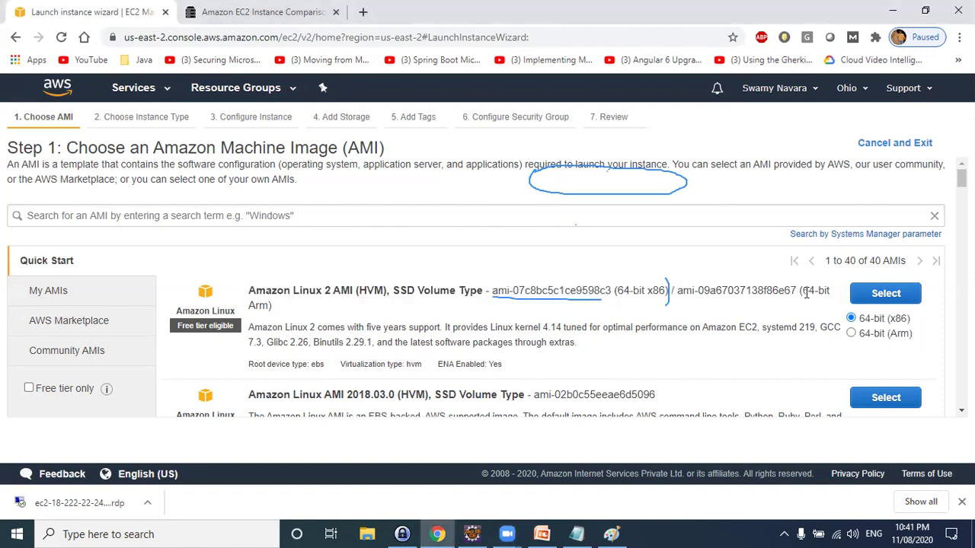
drag(803, 291, 272, 305)
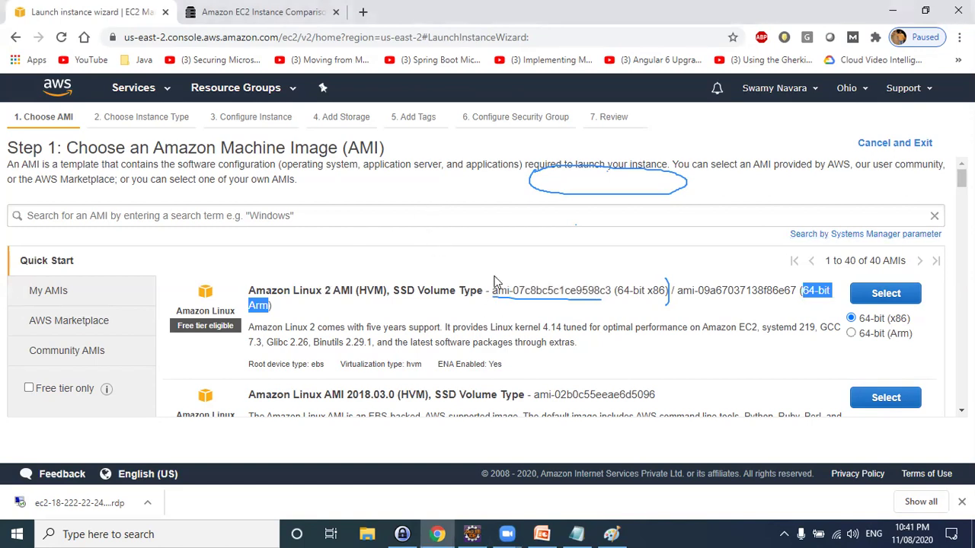
click(610, 526)
drag(500, 275, 494, 308)
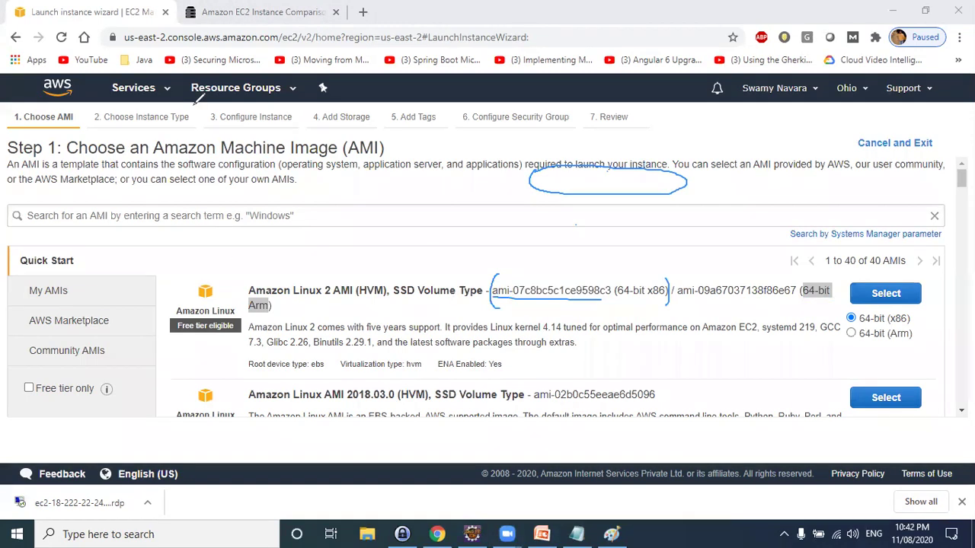
Sketch a handwritten list running from VP down to EC2 over the Quick Start images, with underlines, braces and an AMI note
mouse_move(419, 224)
mouse_down()
mouse_move(415, 261)
mouse_move(462, 326)
mouse_move(456, 348)
mouse_up()
drag(433, 245, 559, 243)
drag(452, 269, 474, 269)
drag(511, 268, 558, 267)
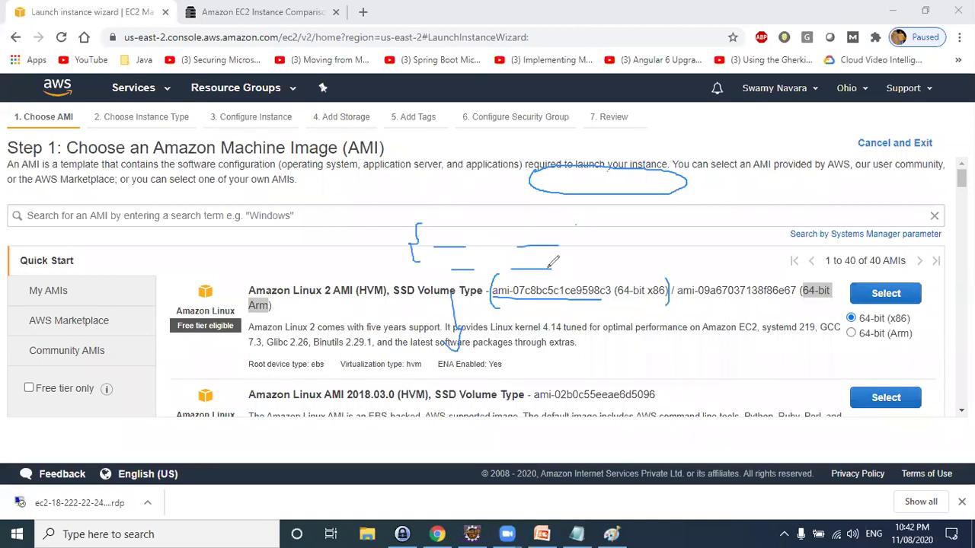
mouse_move(448, 226)
mouse_down()
mouse_move(466, 237)
mouse_move(457, 315)
mouse_move(512, 332)
mouse_up()
mouse_move(467, 367)
mouse_down()
mouse_move(460, 379)
mouse_move(508, 376)
mouse_move(486, 410)
mouse_move(496, 419)
mouse_move(539, 390)
mouse_move(614, 395)
mouse_up()
mouse_move(688, 372)
mouse_down()
mouse_move(714, 396)
mouse_move(680, 418)
mouse_up()
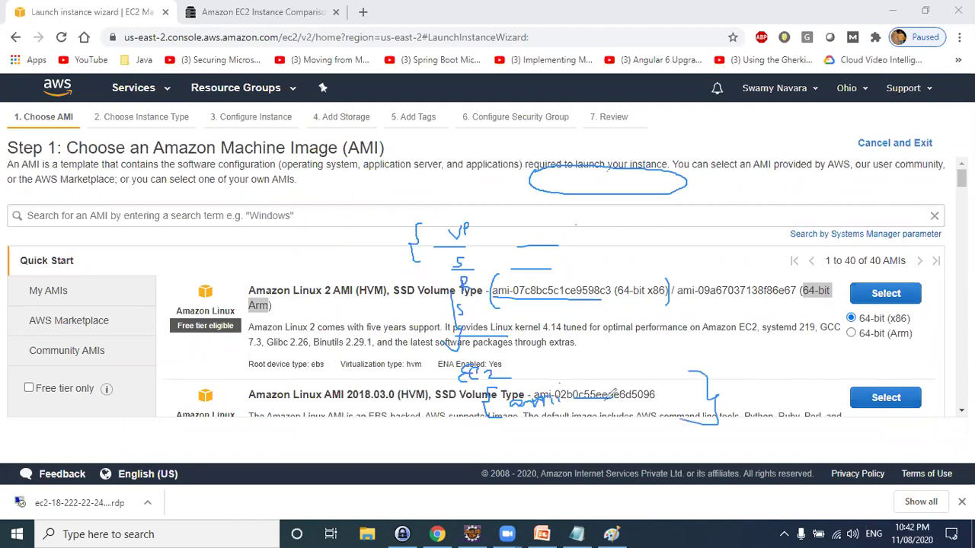
Circle the x86 AMI ID of Amazon Linux 2 and draw check marks above the image name and the ID
mouse_move(602, 276)
mouse_down()
mouse_move(537, 274)
mouse_move(522, 303)
mouse_move(629, 300)
mouse_move(618, 280)
mouse_move(545, 268)
mouse_move(495, 275)
mouse_move(502, 300)
mouse_up()
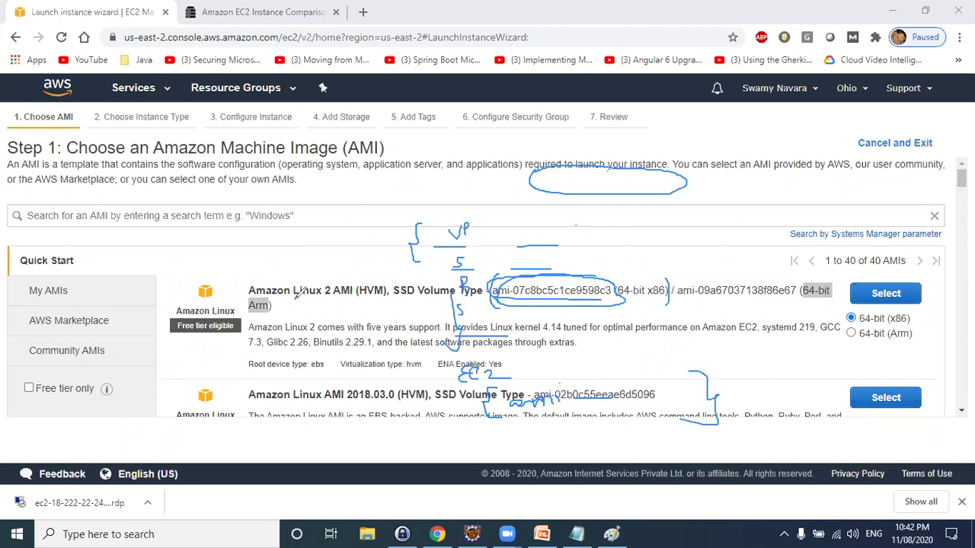
drag(275, 276, 333, 254)
drag(542, 280, 595, 242)
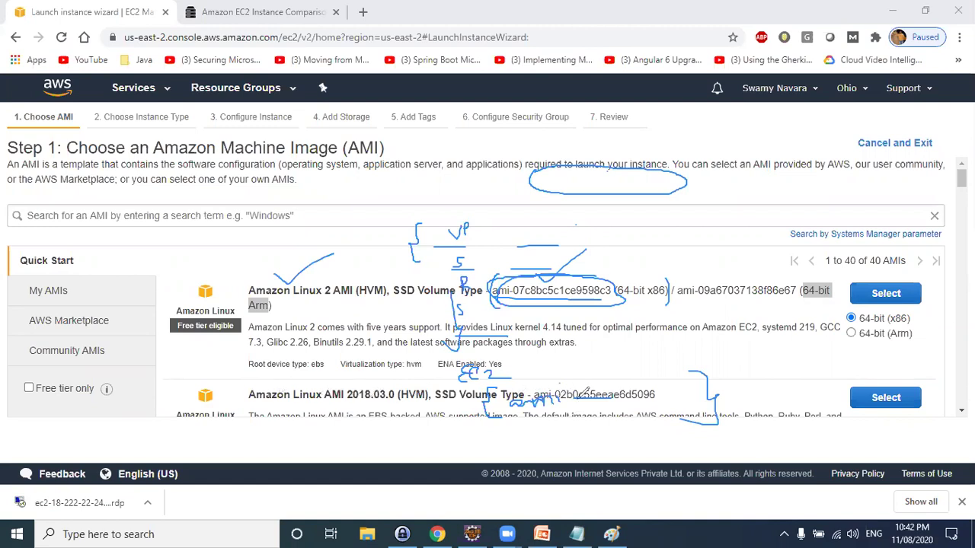
Bracket the AMI ID of Amazon Linux AMI 2018.03.0 and draw a small box below that image's Select button
drag(565, 376, 560, 406)
mouse_move(645, 380)
mouse_down()
mouse_move(661, 388)
mouse_move(651, 403)
mouse_up()
mouse_move(856, 424)
mouse_down()
mouse_move(905, 430)
mouse_move(858, 421)
mouse_up()
Tick the sketched entries from VP to EC2 and the 2018.03.0 AMI ID, and draw a mark inside the small box
drag(449, 230, 460, 206)
mouse_move(432, 261)
mouse_down()
mouse_move(461, 259)
mouse_move(438, 315)
mouse_move(431, 376)
mouse_up()
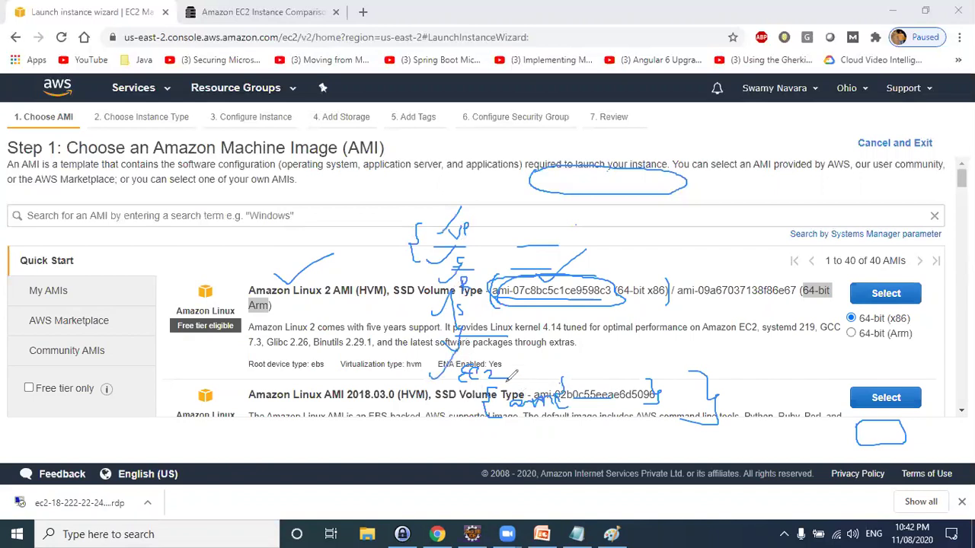
drag(567, 361, 558, 381)
drag(876, 428, 880, 442)
Draw a large loop around the whole handwritten sketch and cross it out with two diagonal strokes
mouse_move(393, 204)
mouse_down()
mouse_move(451, 198)
mouse_move(861, 285)
mouse_move(624, 438)
mouse_move(370, 301)
mouse_move(398, 203)
mouse_move(608, 342)
mouse_move(775, 387)
mouse_up()
drag(737, 239, 681, 271)
drag(533, 378, 506, 402)
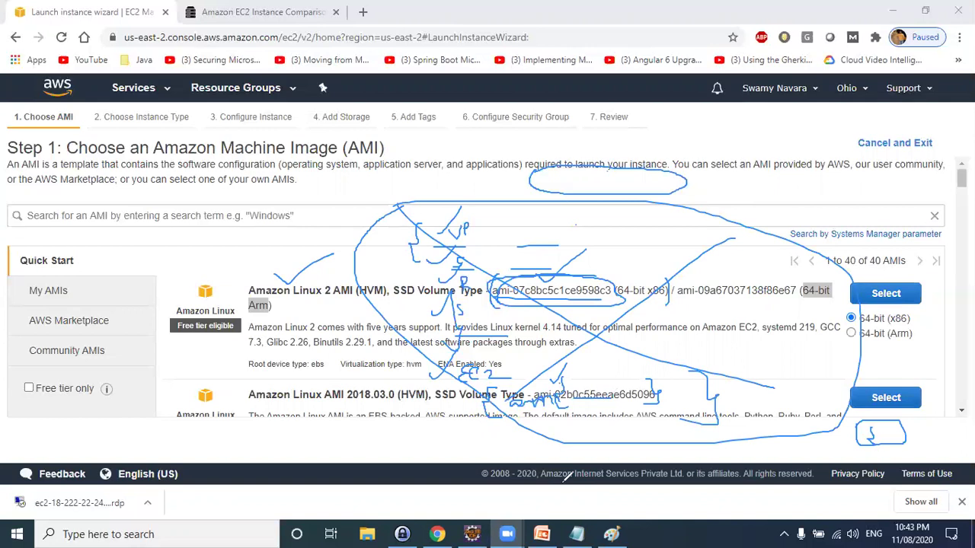
Clear the drawings from the AMI list and highlight the Amazon Linux 2 image name and its x86 AMI ID
key(e)
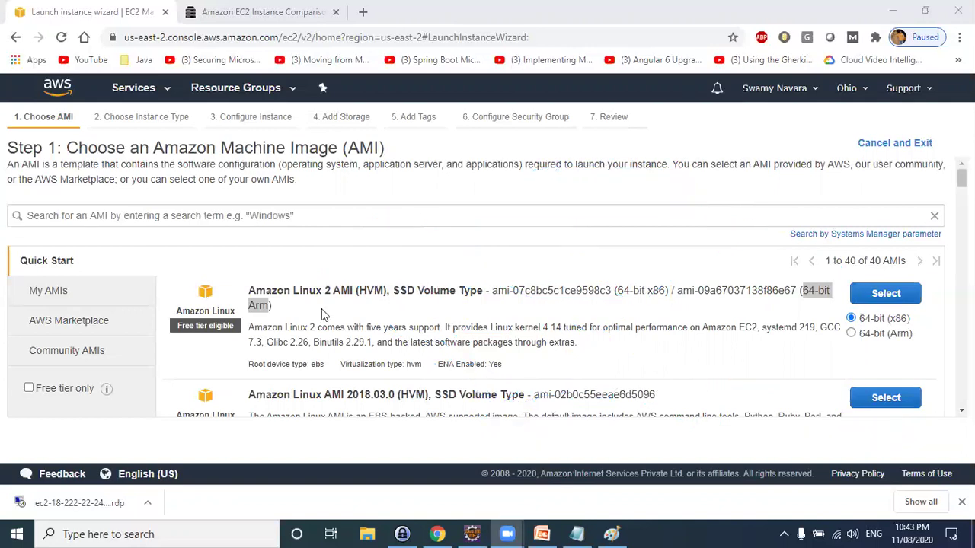
scroll(268, 279, down, 3)
scroll(290, 270, up, 3)
drag(492, 290, 615, 291)
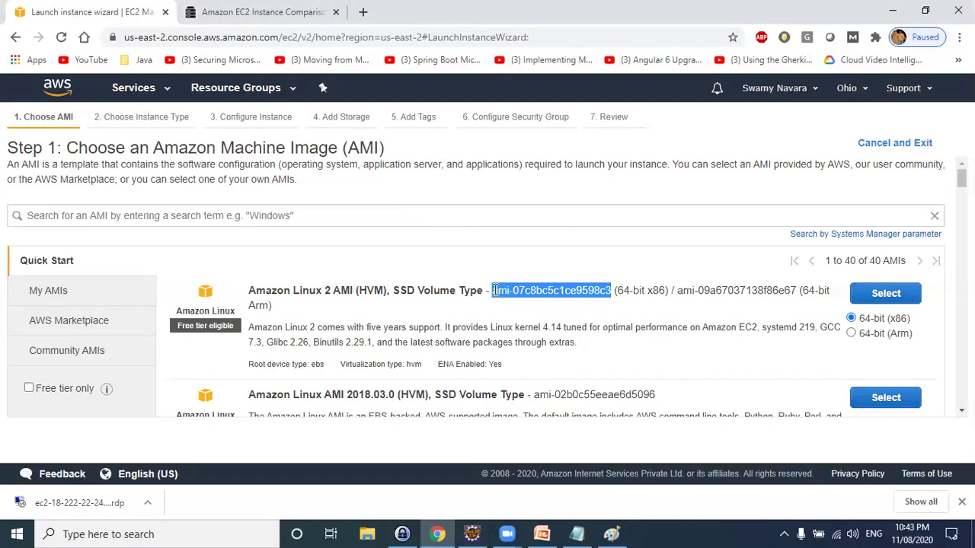
click(612, 290)
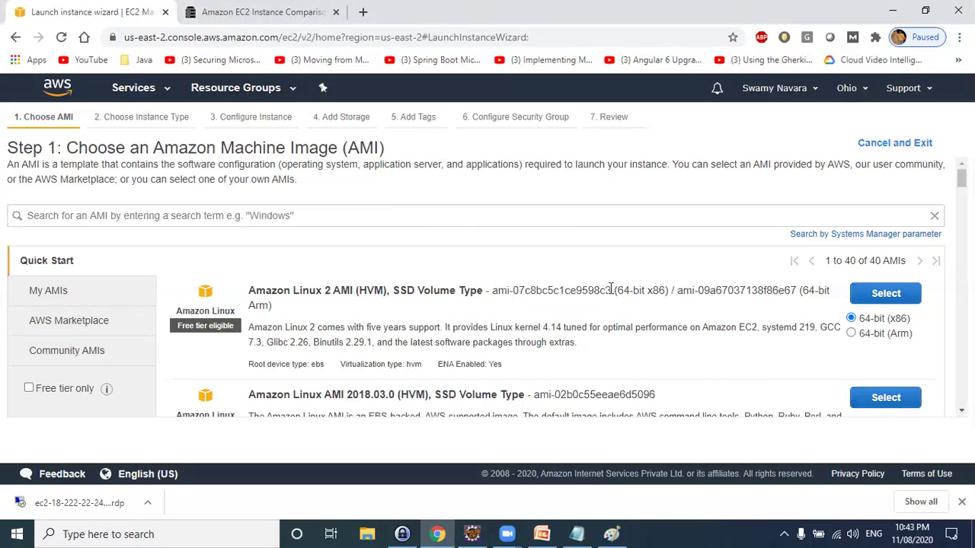
drag(612, 290, 492, 291)
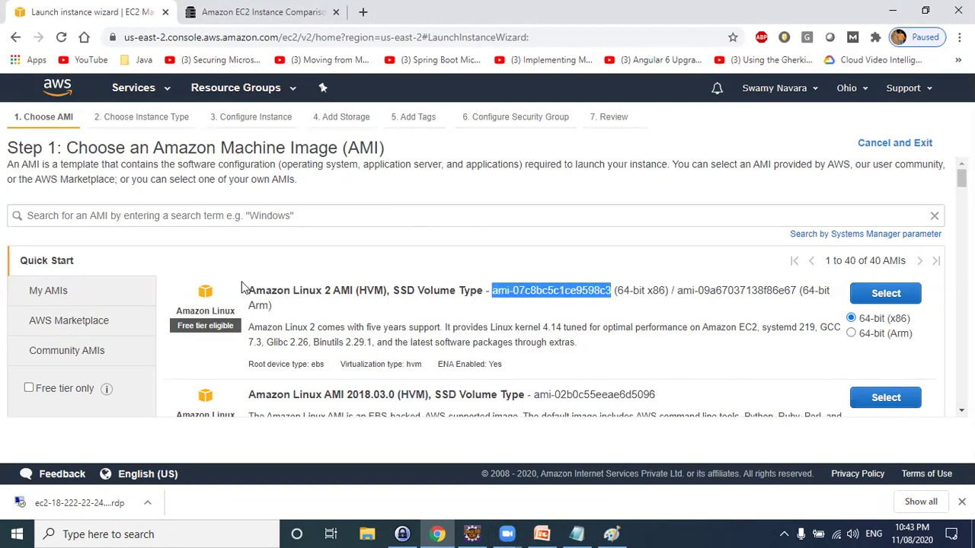
drag(249, 290, 424, 292)
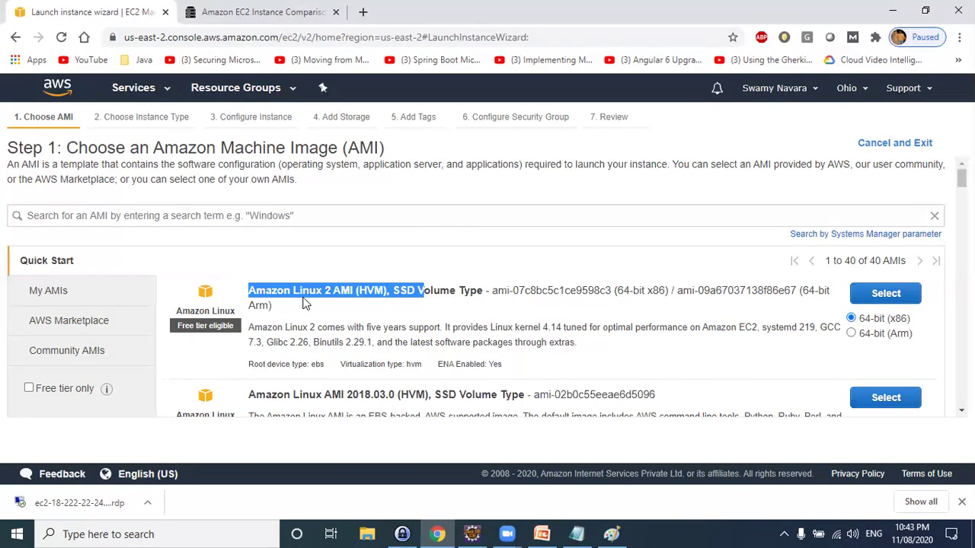
shift+click(484, 291)
drag(492, 291, 609, 291)
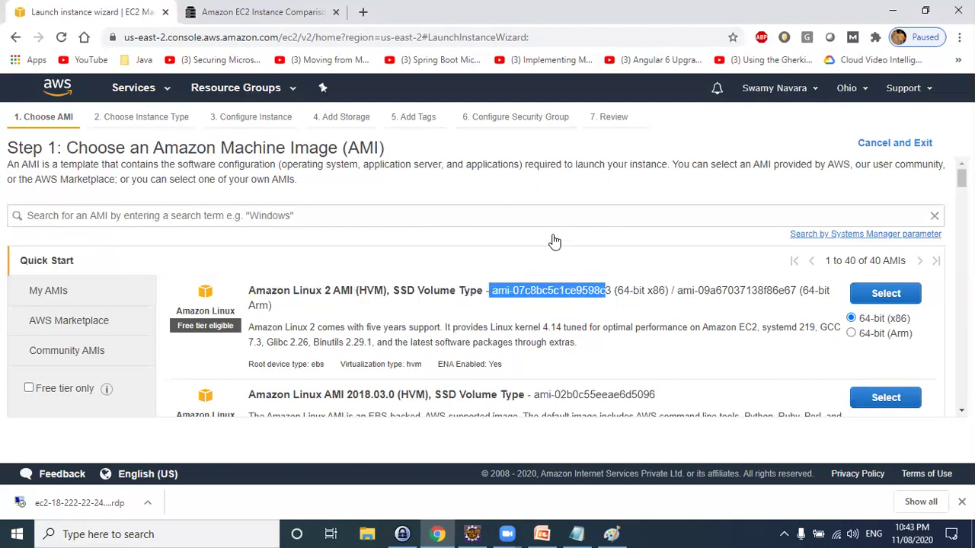
scroll(513, 270, down, 1)
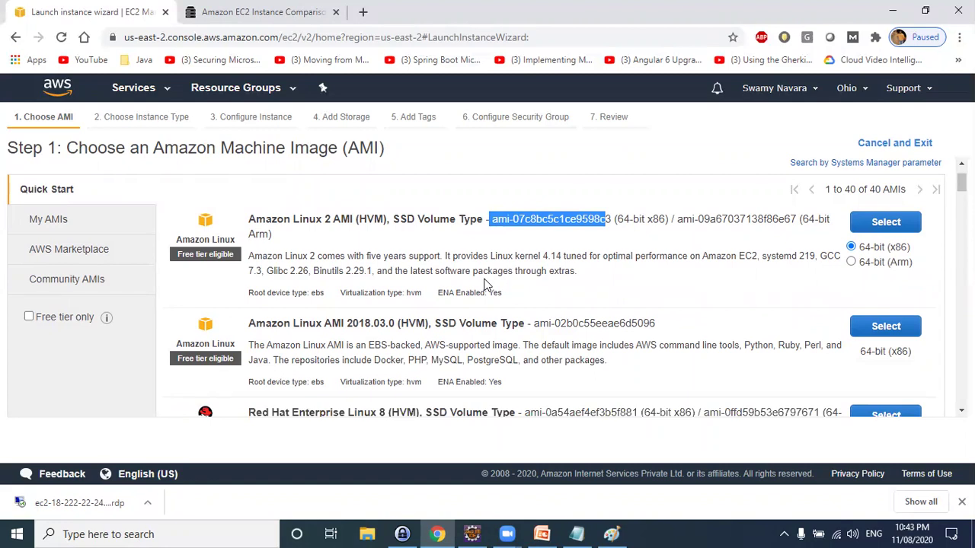
click(536, 270)
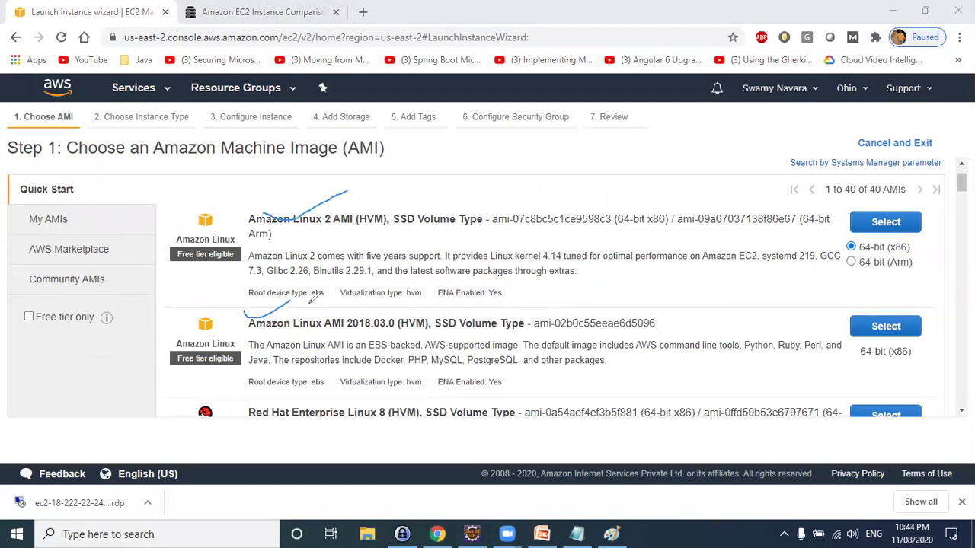
Tick the Red Hat Enterprise Linux 8 image, handwrite "Ping" and "ssh" beside a bracketed line above the list, and erase all drawings
drag(232, 394, 253, 390)
mouse_move(389, 190)
mouse_down()
mouse_move(472, 185)
mouse_move(488, 171)
mouse_up()
mouse_move(424, 172)
mouse_down()
mouse_move(393, 198)
mouse_move(439, 215)
mouse_move(446, 198)
mouse_move(461, 214)
mouse_up()
mouse_move(460, 201)
mouse_down()
mouse_move(479, 207)
mouse_move(482, 221)
mouse_up()
mouse_move(538, 195)
mouse_down()
mouse_move(525, 207)
mouse_move(551, 204)
mouse_up()
mouse_move(577, 173)
mouse_down()
mouse_move(575, 202)
mouse_move(586, 203)
mouse_up()
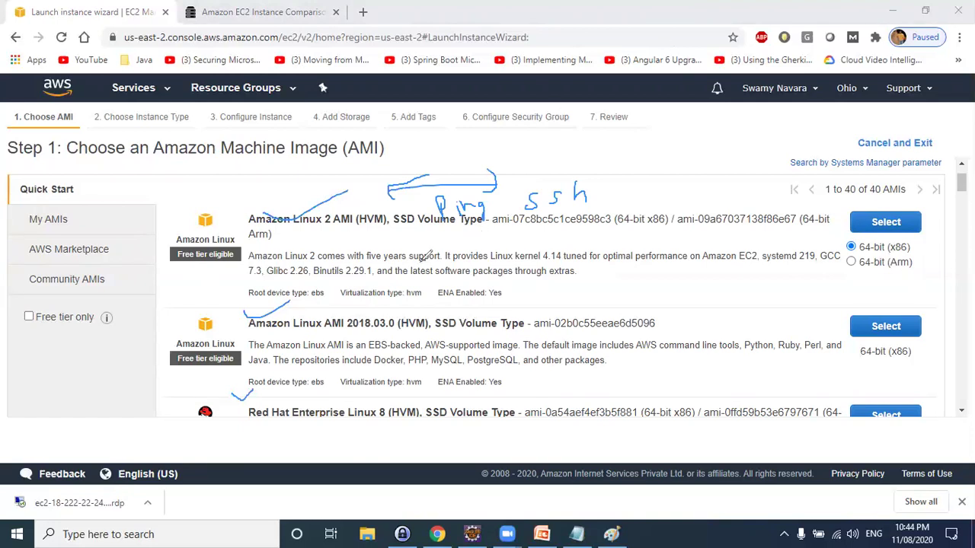
key(e)
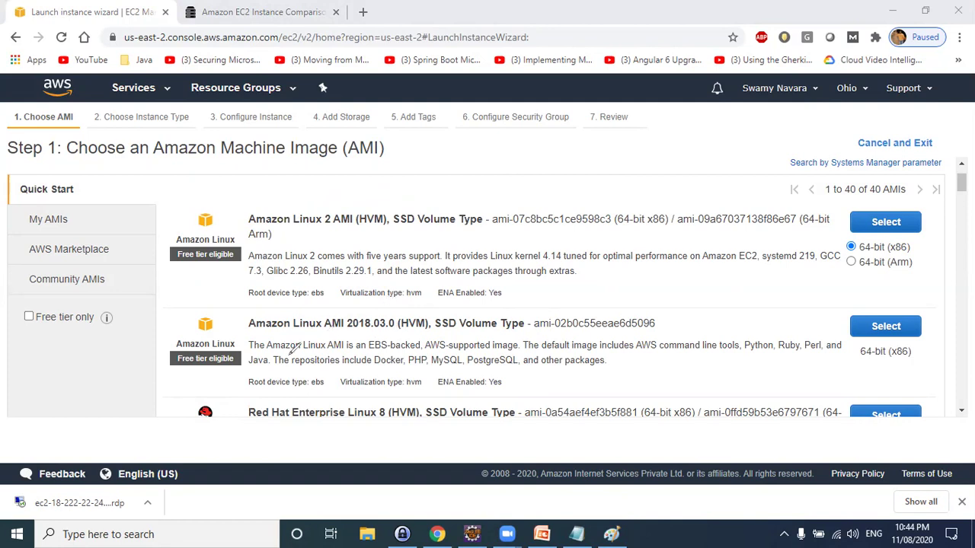
Underline the Amazon Linux AMI 2018.03.0 name and the command line tools, languages and repository packages in its description
drag(248, 332, 527, 326)
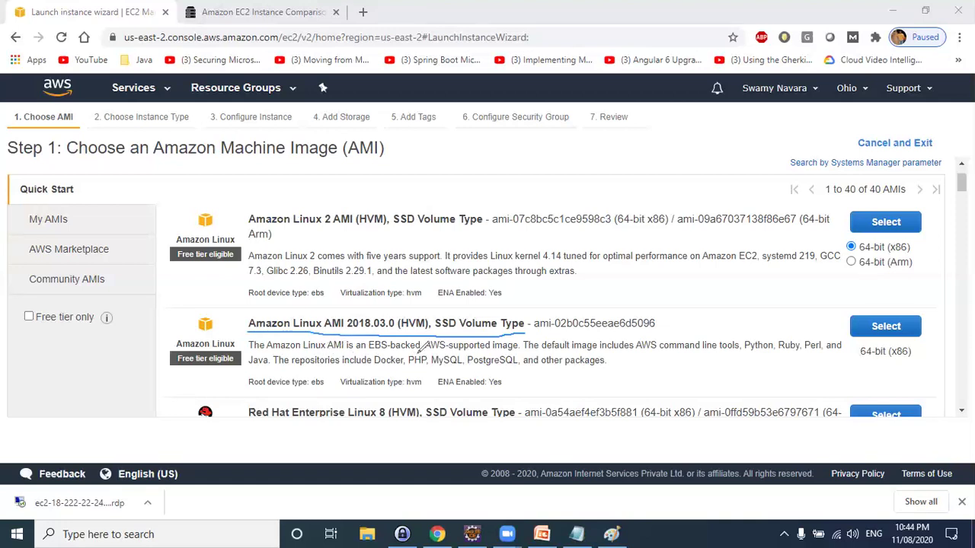
drag(375, 365, 526, 367)
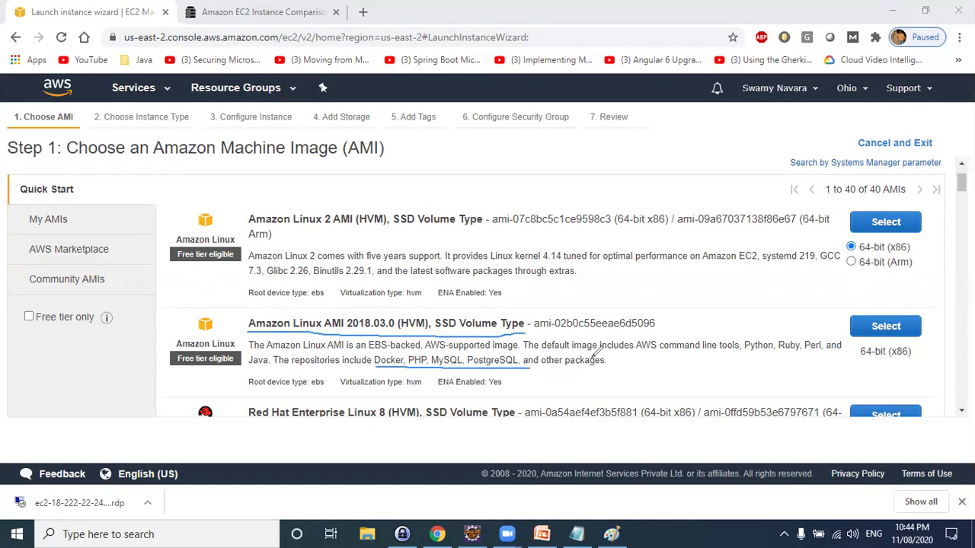
drag(743, 353, 829, 352)
drag(238, 365, 265, 368)
drag(636, 353, 743, 351)
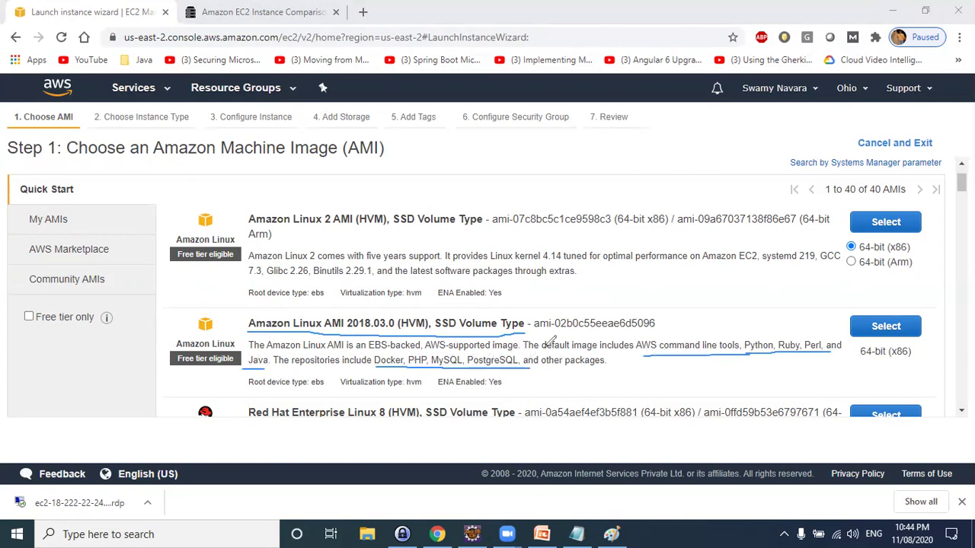
Tick the AWS command line tools, sketch a small branching mark beside them, and tick the kernel version in the Amazon Linux 2 description
drag(668, 333, 749, 328)
mouse_move(705, 305)
mouse_down()
mouse_move(724, 305)
mouse_move(722, 331)
mouse_up()
mouse_move(562, 245)
mouse_down()
mouse_move(554, 253)
mouse_move(582, 216)
mouse_up()
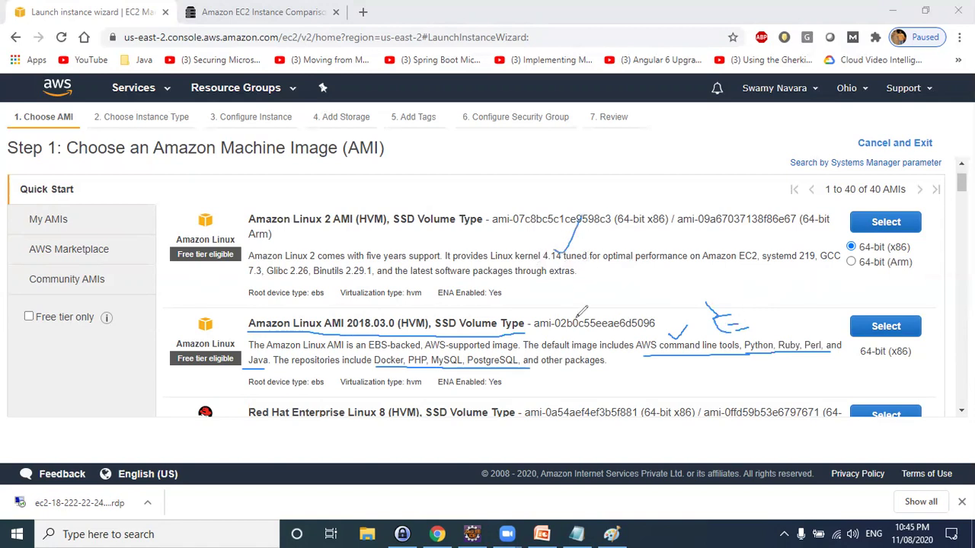
Erase the drawings, proceed to the instance type selection, and browse the list of available instance types
key(e)
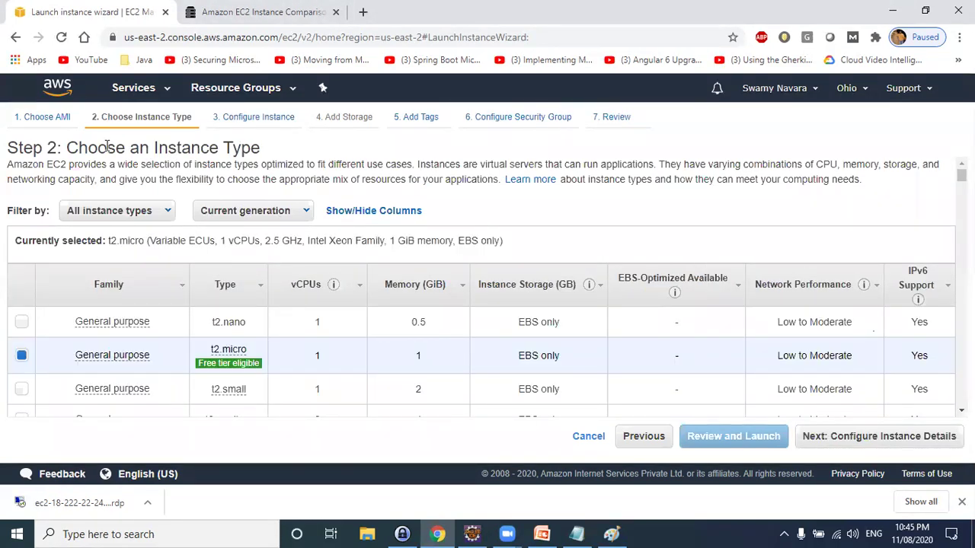
drag(71, 146, 266, 160)
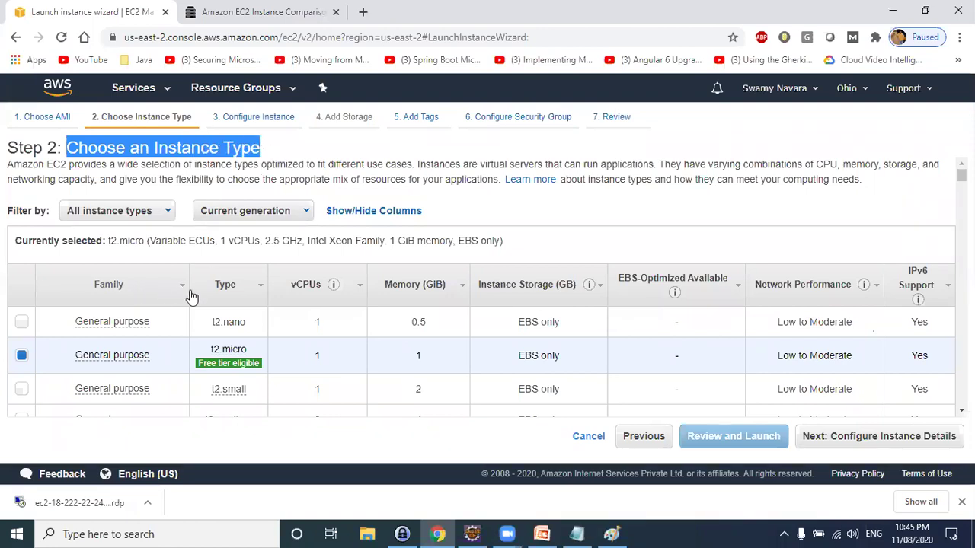
scroll(380, 307, down, 1)
scroll(380, 307, down, 20)
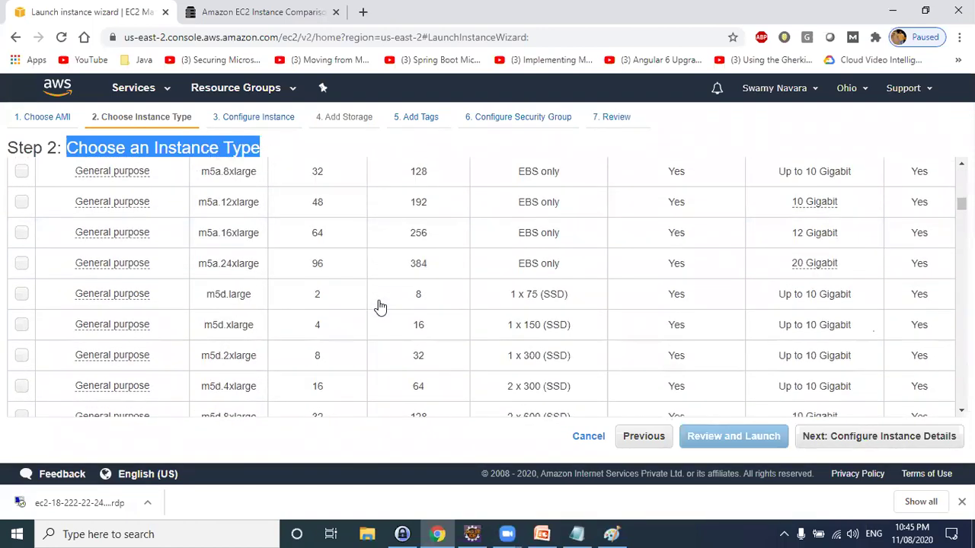
scroll(380, 307, down, 15)
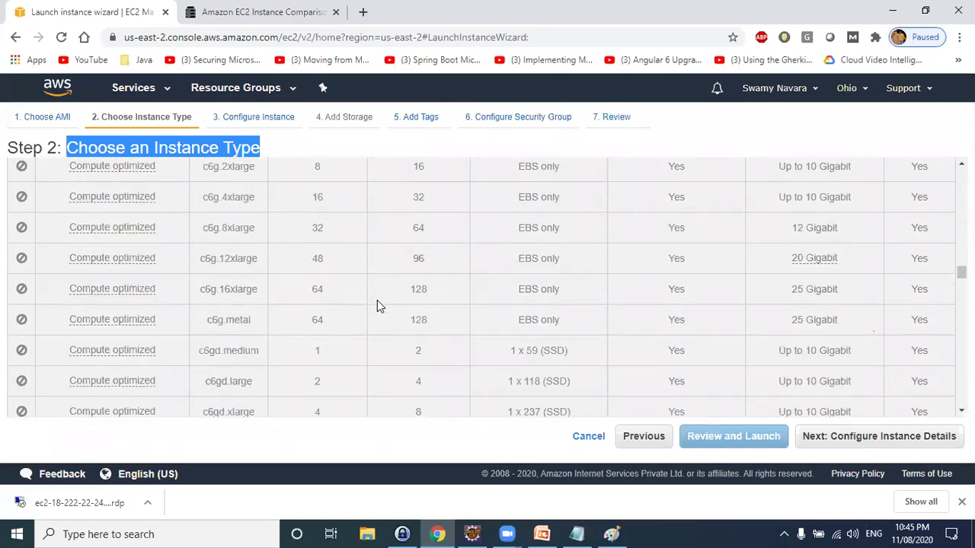
scroll(375, 300, down, 15)
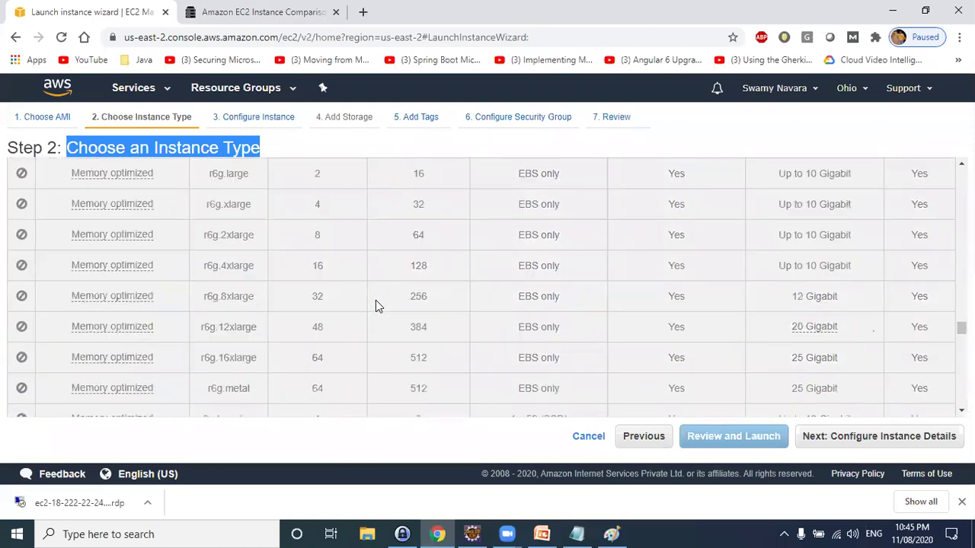
drag(961, 357, 961, 176)
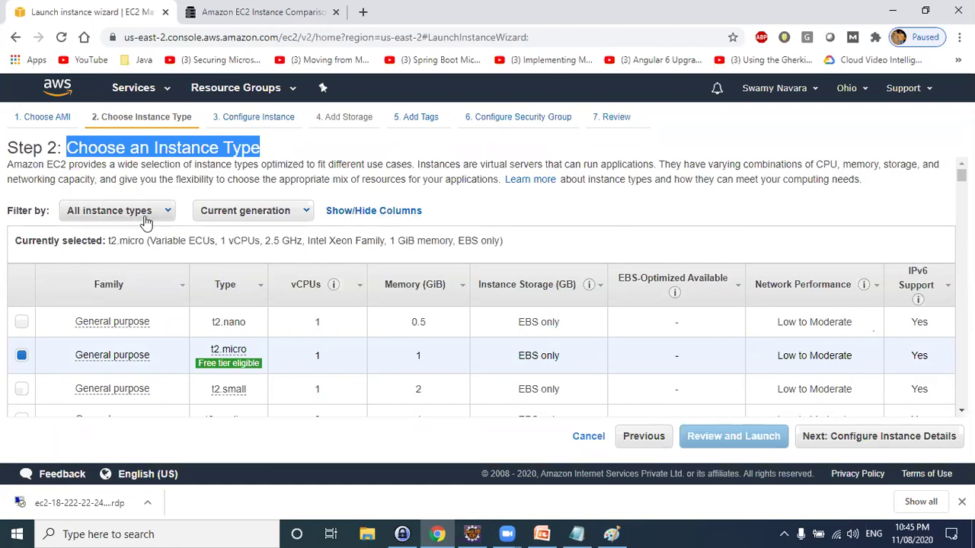
click(217, 187)
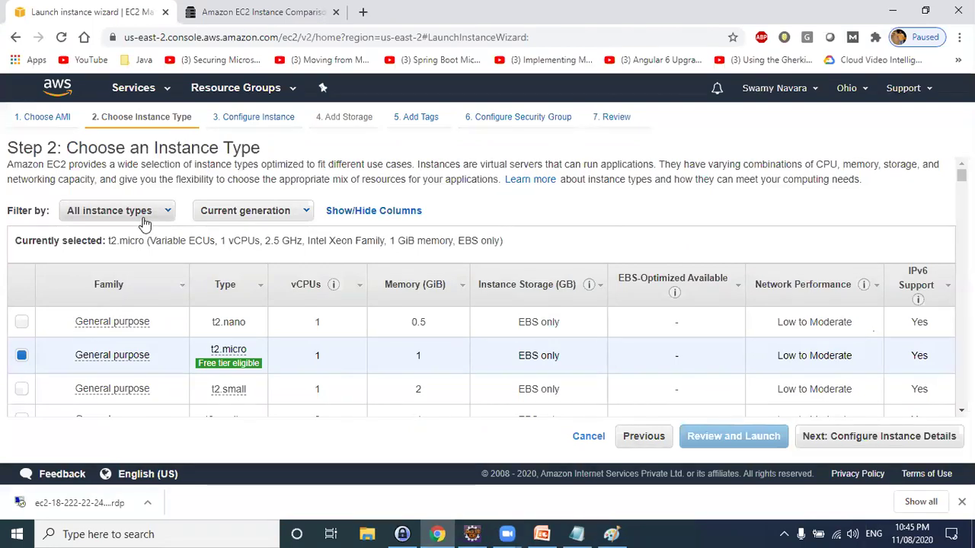
Expand the instance type filter, underline All instance types and General purpose, and handwrite "For lab" beside General purpose
click(145, 224)
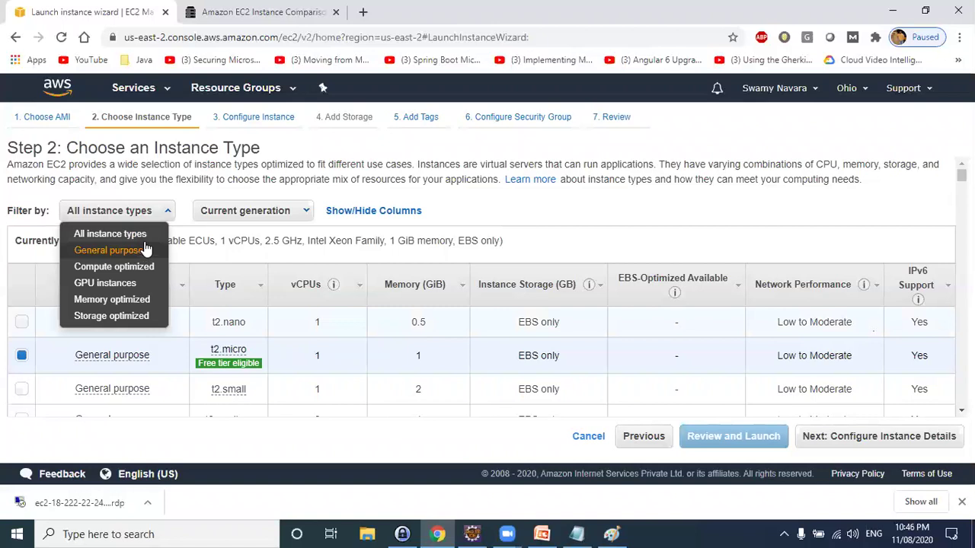
mouse_move(125, 335)
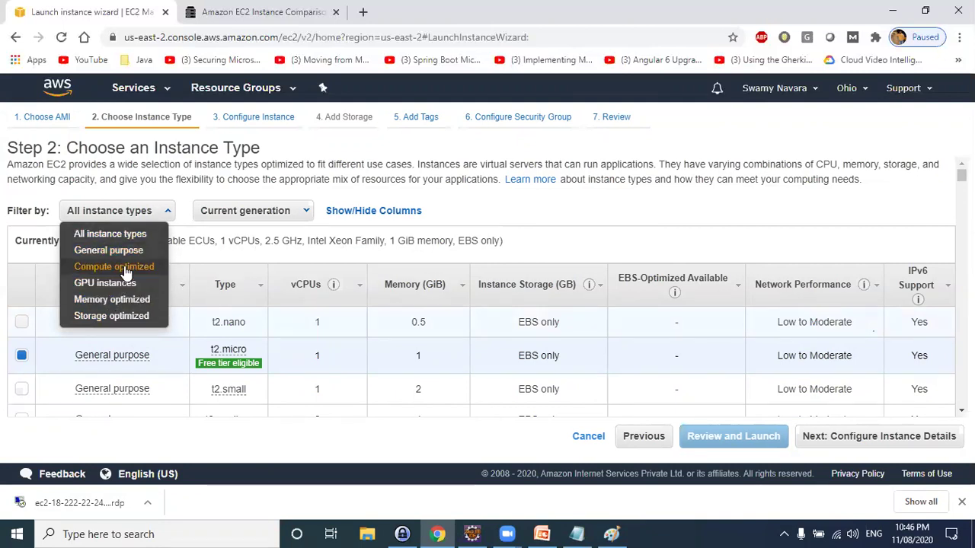
click(581, 533)
drag(73, 246, 145, 244)
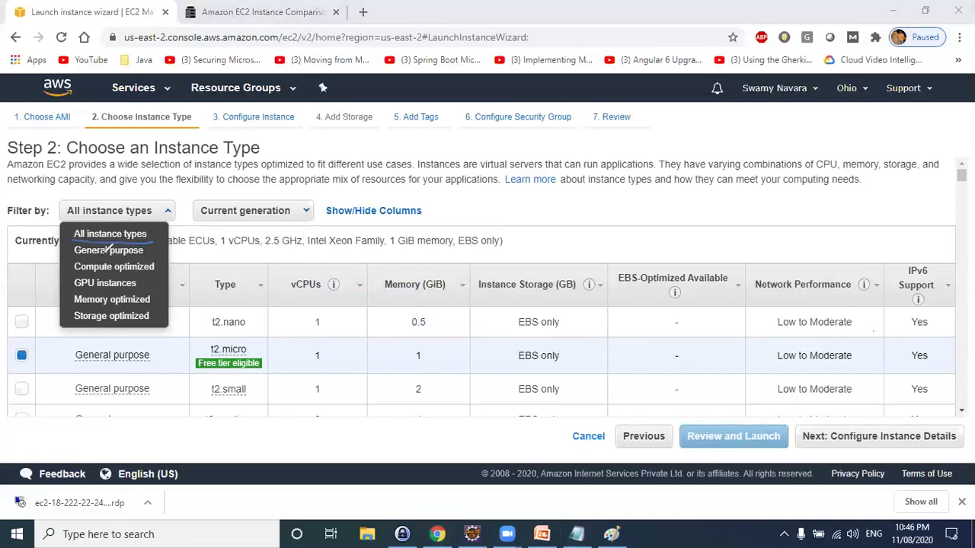
drag(76, 257, 245, 254)
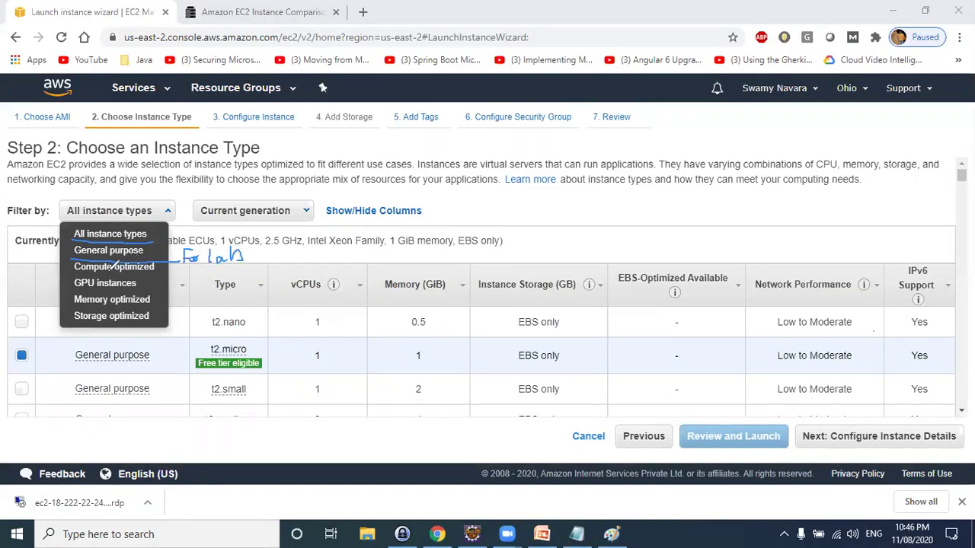
Annotate Compute optimized with "more CPU", and circle GPU instances with a line leading to the handwritten note "Machine learn"
mouse_move(77, 272)
mouse_down()
mouse_move(285, 279)
mouse_move(385, 252)
mouse_move(393, 263)
mouse_up()
mouse_move(446, 244)
mouse_down()
mouse_move(448, 255)
mouse_move(481, 240)
mouse_move(496, 214)
mouse_up()
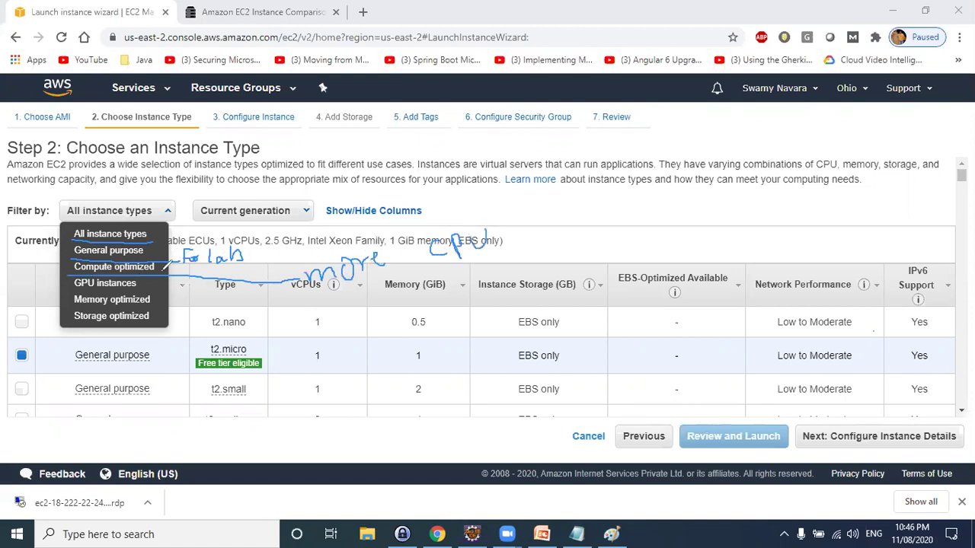
mouse_move(77, 291)
mouse_down()
mouse_move(163, 291)
mouse_move(204, 340)
mouse_move(237, 337)
mouse_up()
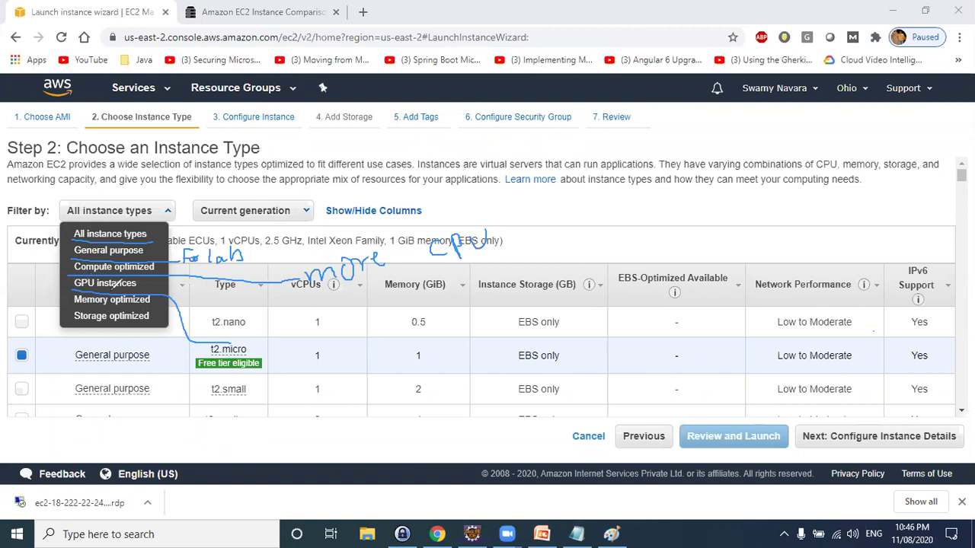
mouse_move(84, 284)
mouse_down()
mouse_move(129, 270)
mouse_move(76, 279)
mouse_move(73, 289)
mouse_up()
mouse_move(240, 342)
mouse_down()
mouse_move(280, 323)
mouse_move(317, 321)
mouse_move(327, 299)
mouse_move(366, 308)
mouse_up()
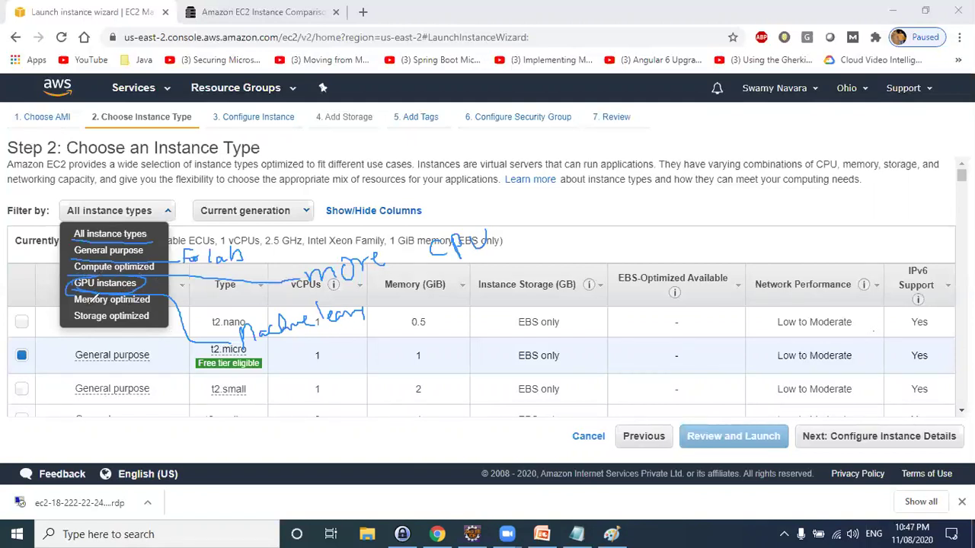
Annotate Memory optimized with an underlined "SAP HANA" and a circled "4TB", and Storage optimized with an arrow to "performance"
mouse_move(74, 301)
mouse_down()
mouse_move(160, 305)
mouse_move(163, 359)
mouse_move(197, 365)
mouse_move(205, 354)
mouse_up()
mouse_move(259, 364)
mouse_down()
mouse_move(232, 373)
mouse_move(251, 358)
mouse_move(286, 374)
mouse_move(310, 358)
mouse_move(323, 370)
mouse_up()
drag(232, 379, 325, 387)
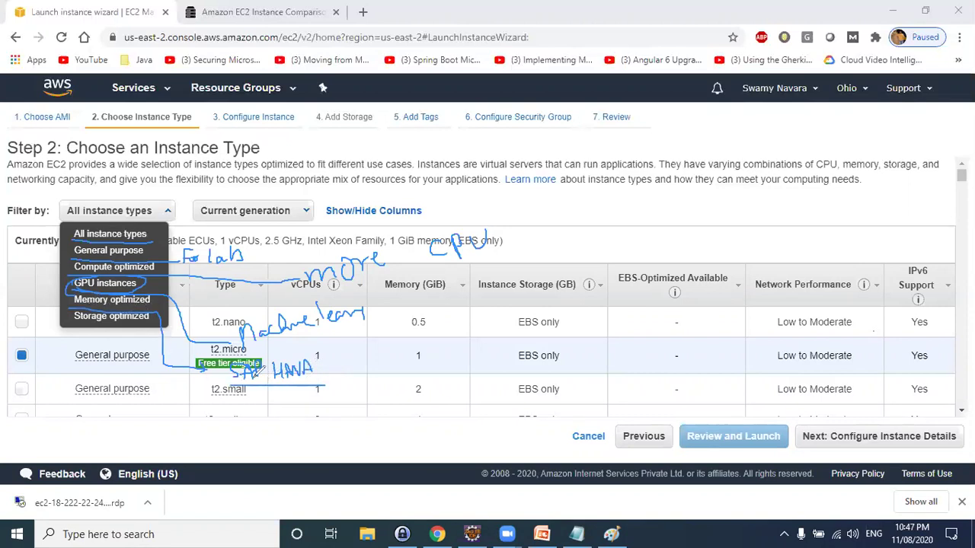
mouse_move(364, 367)
mouse_down()
mouse_move(354, 363)
mouse_move(362, 371)
mouse_up()
mouse_move(367, 355)
mouse_down()
mouse_move(392, 365)
mouse_move(396, 345)
mouse_move(408, 366)
mouse_move(371, 374)
mouse_up()
mouse_move(354, 337)
mouse_down()
mouse_move(374, 390)
mouse_move(370, 335)
mouse_move(352, 344)
mouse_up()
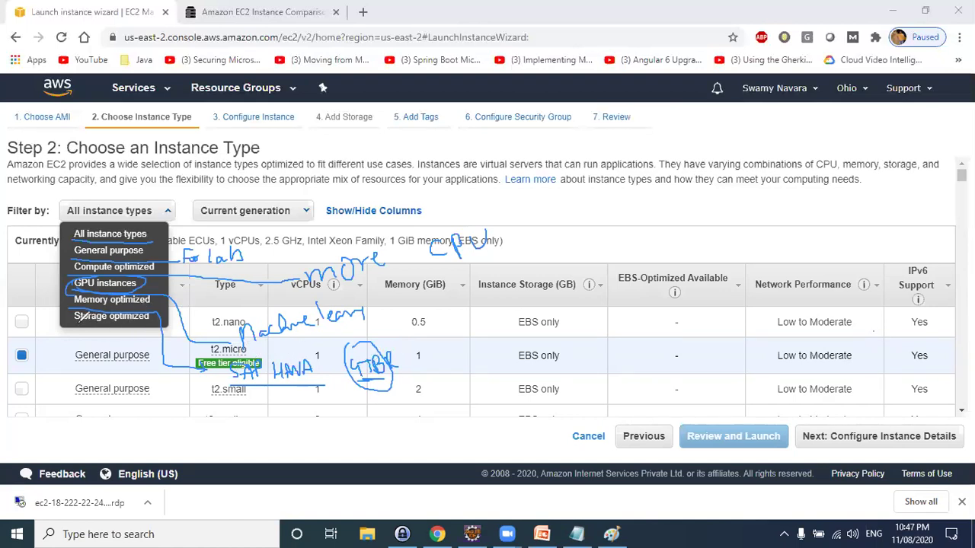
mouse_move(125, 318)
mouse_down()
mouse_move(109, 367)
mouse_move(131, 378)
mouse_up()
mouse_move(91, 410)
mouse_down()
mouse_move(88, 446)
mouse_move(93, 415)
mouse_move(119, 421)
mouse_move(137, 399)
mouse_move(126, 428)
mouse_move(192, 417)
mouse_move(229, 424)
mouse_up()
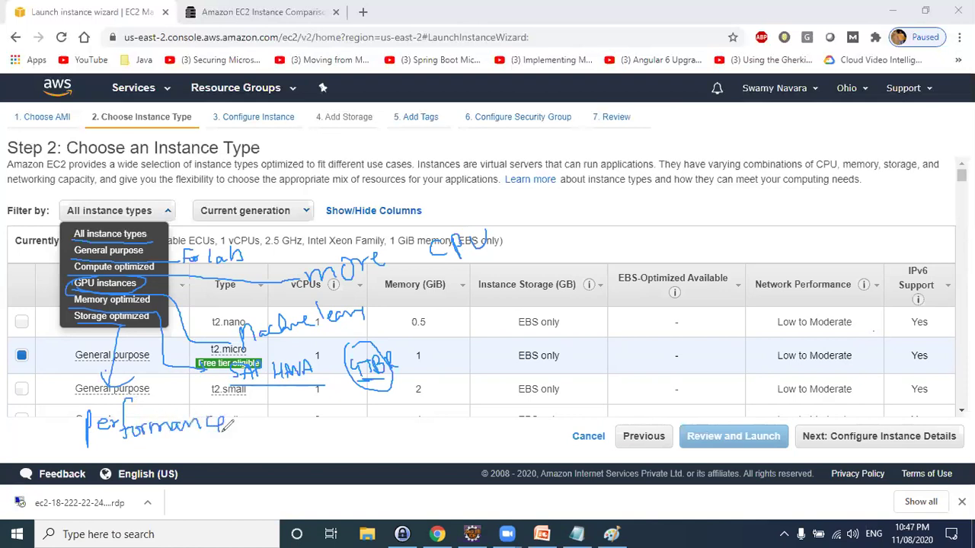
key(alt+Tab)
click(733, 179)
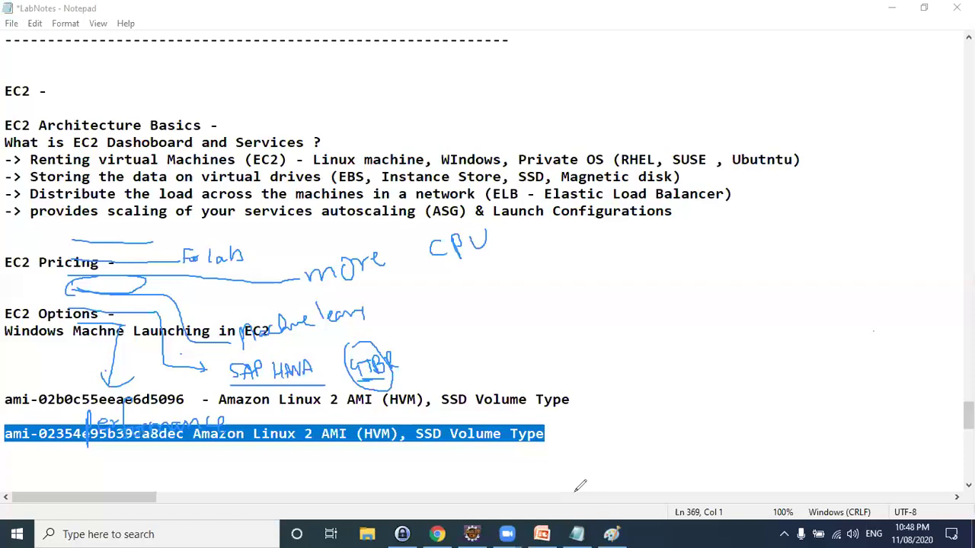
scroll(190, 327, down, 5)
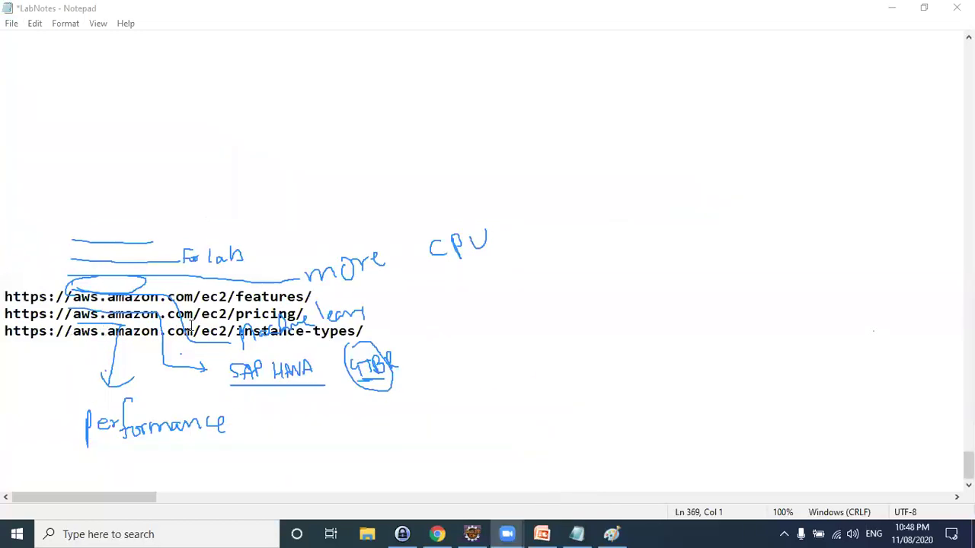
drag(364, 331, 5, 332)
key(ctrl+c)
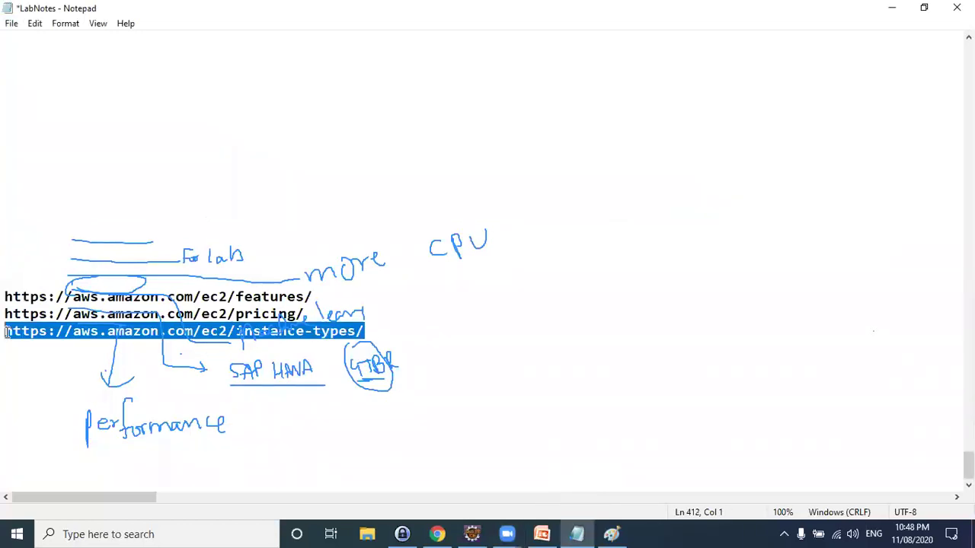
key(ctrl+z)
scroll(120, 259, up, 3)
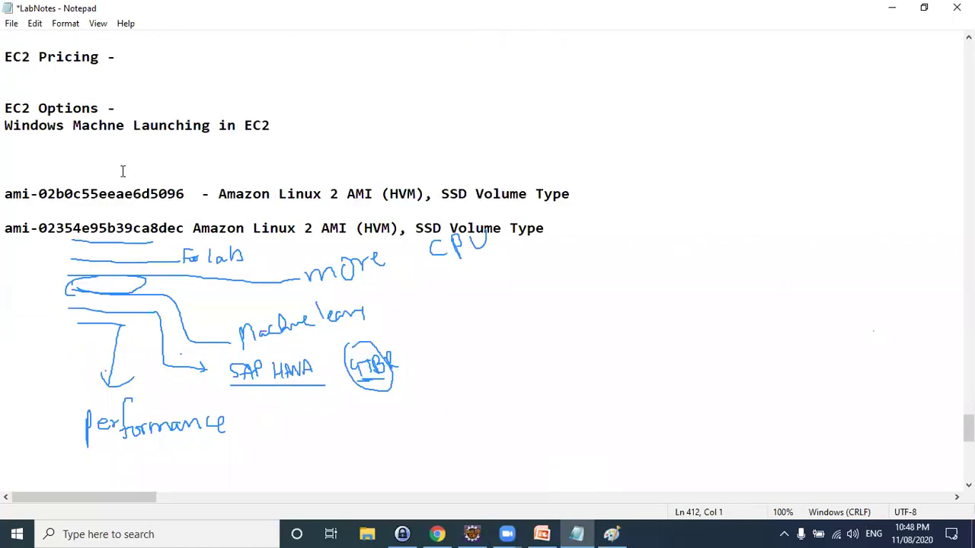
scroll(122, 172, up, 3)
click(93, 190)
key(ctrl+v)
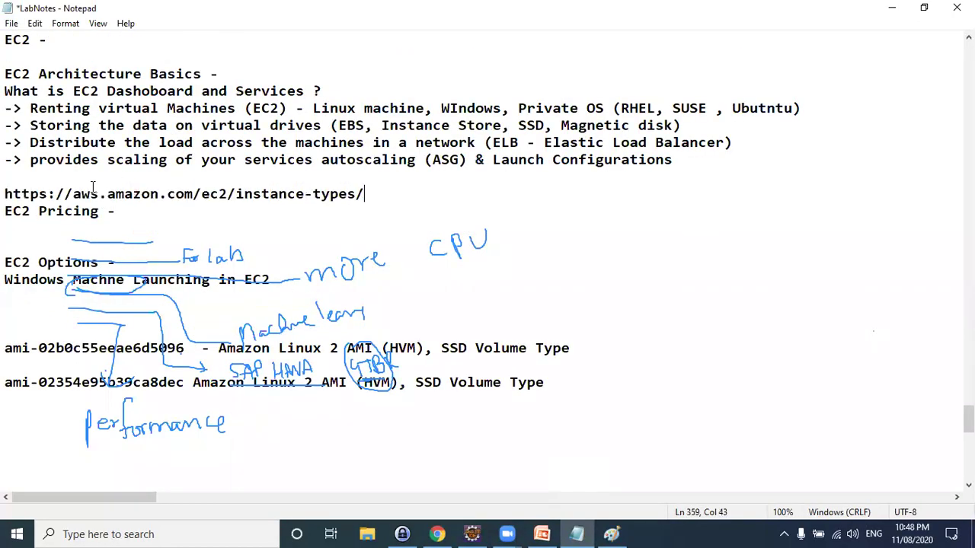
key(alt+Tab)
click(661, 199)
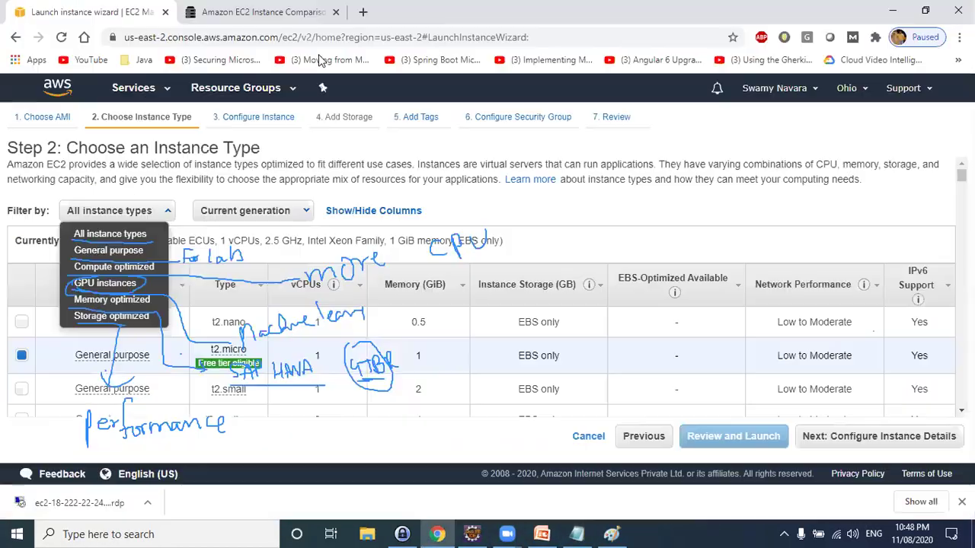
click(358, 13)
key(ctrl+v)
key(Return)
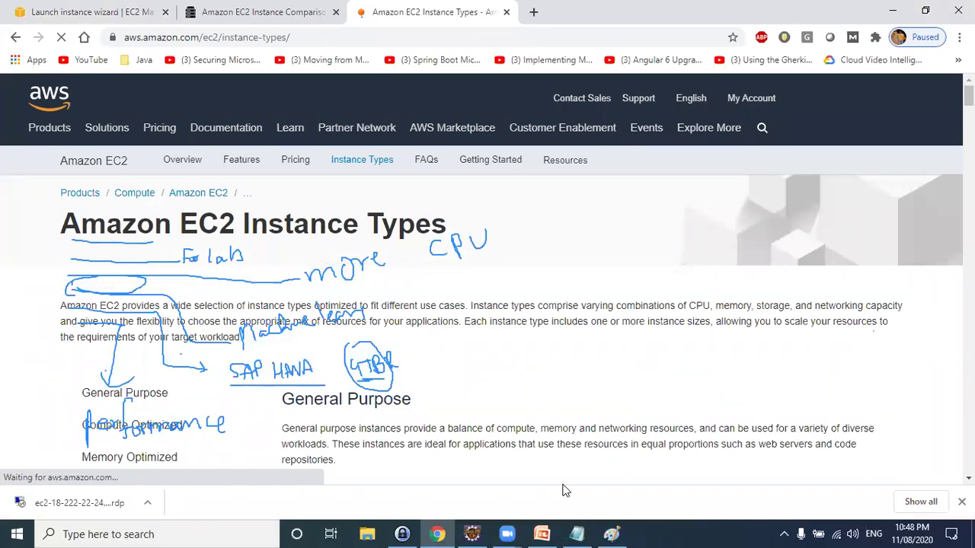
key(ctrl+shift+z)
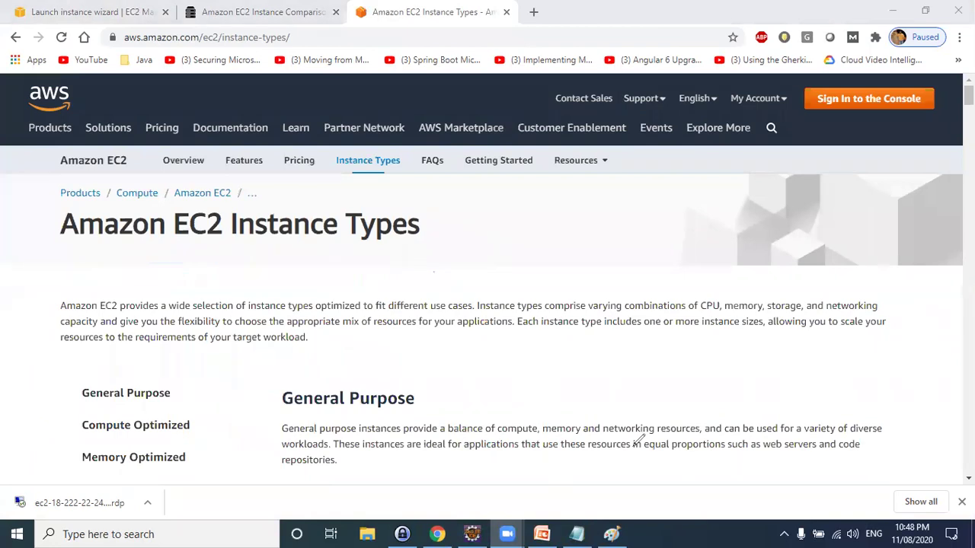
Review the General Purpose instance families on the Instance Types page, viewing the A1, M6g and M5a details
scroll(519, 333, down, 5)
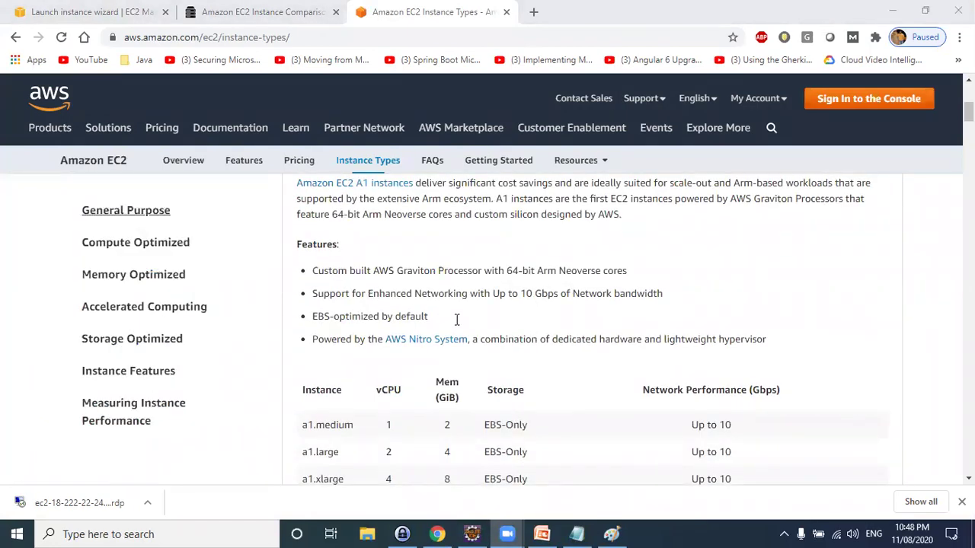
scroll(456, 320, down, 3)
scroll(670, 321, up, 1)
scroll(670, 326, up, 3)
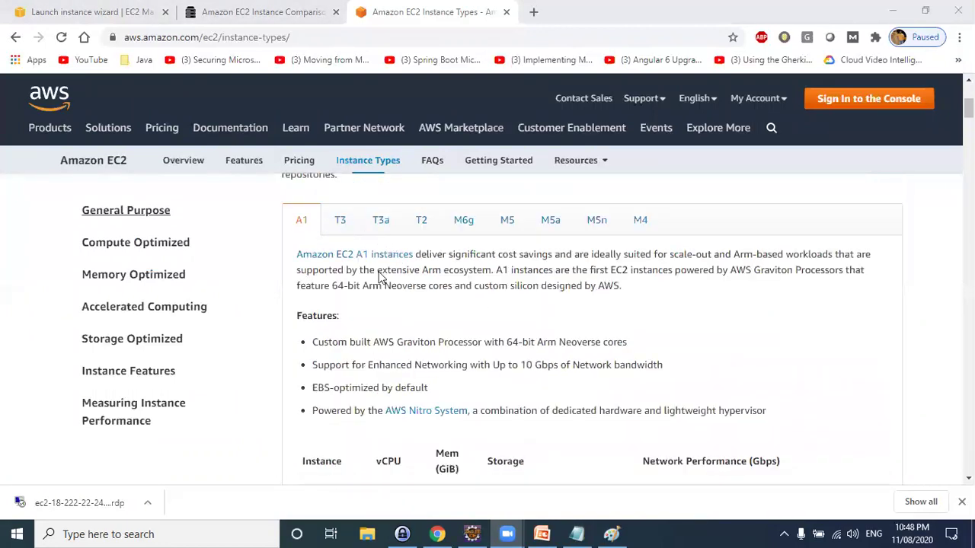
scroll(461, 293, up, 1)
click(463, 291)
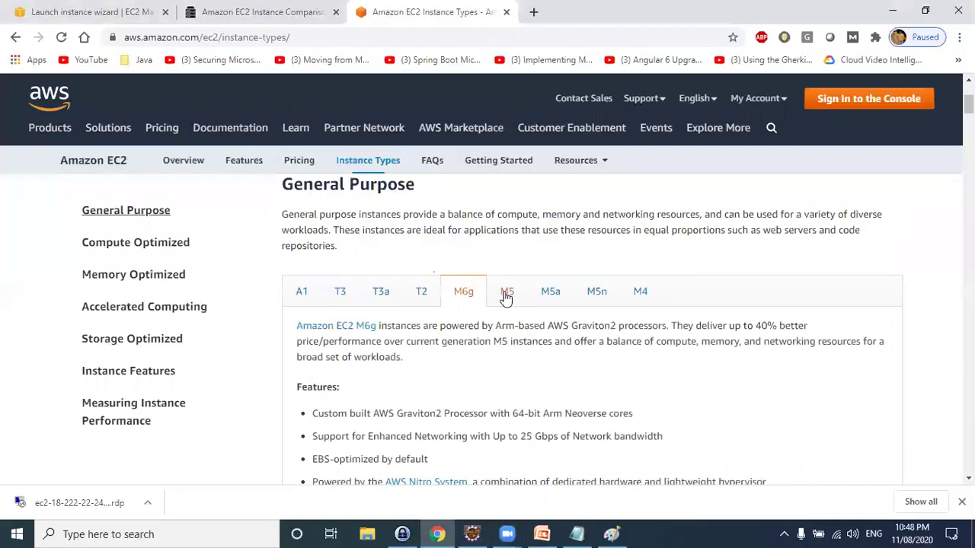
click(567, 296)
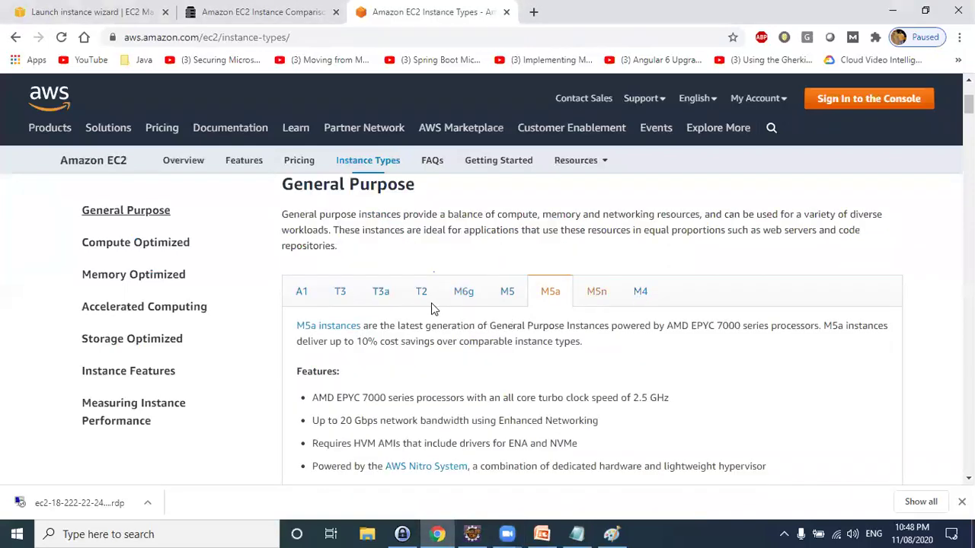
Examine the M5n instance size table, highlighting the Instance Storage (GiB) heading, and read on to the specs and use cases
scroll(432, 309, down, 5)
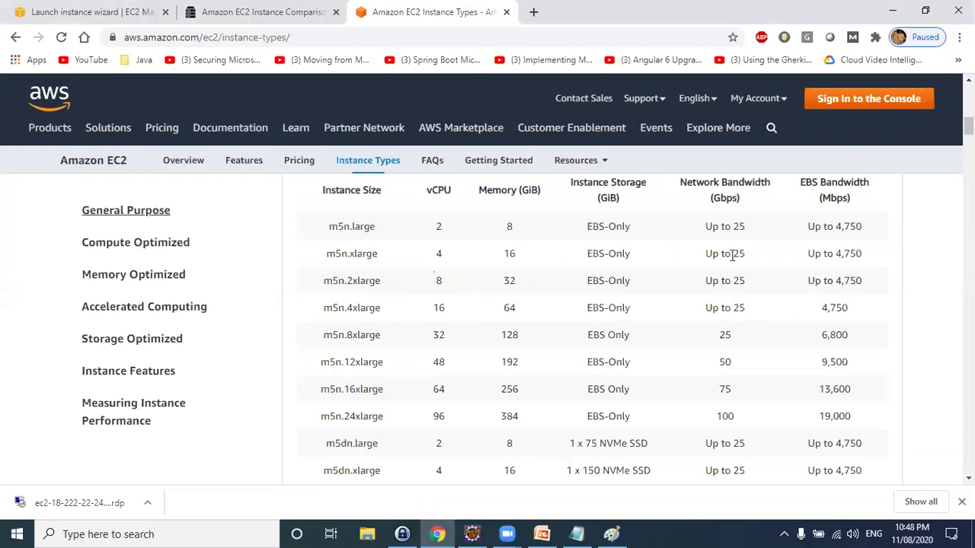
scroll(697, 255, up, 1)
drag(697, 255, 770, 255)
click(605, 254)
drag(606, 254, 629, 276)
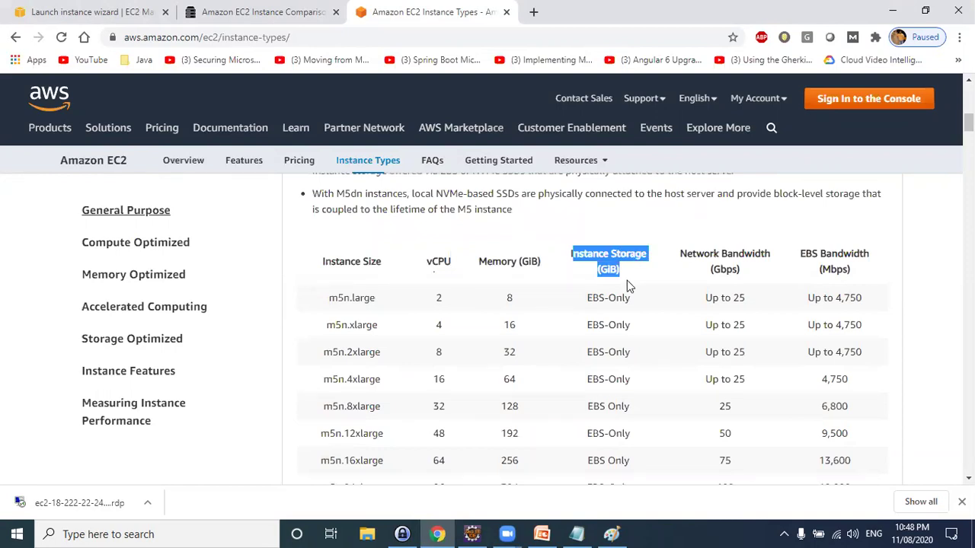
scroll(632, 267, down, 4)
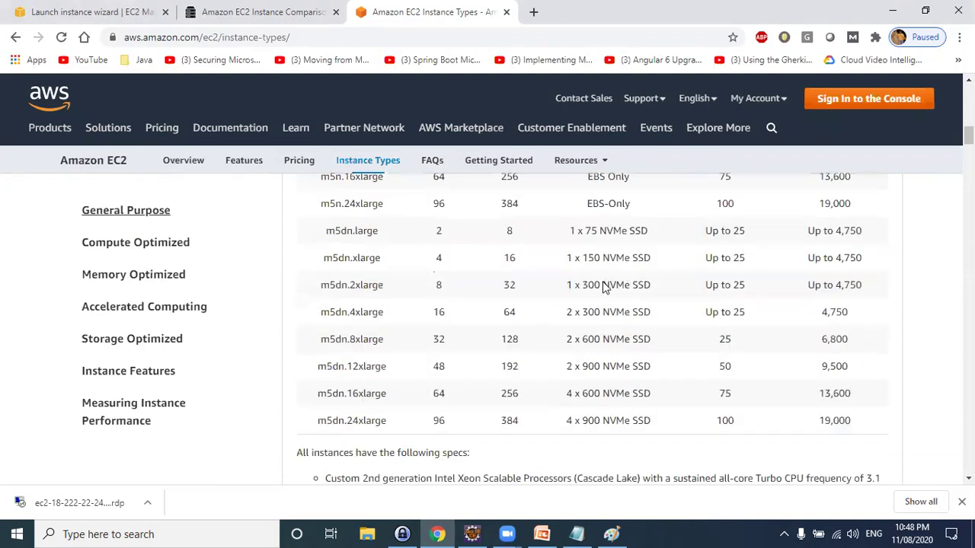
scroll(481, 294, down, 4)
key(alt+Tab)
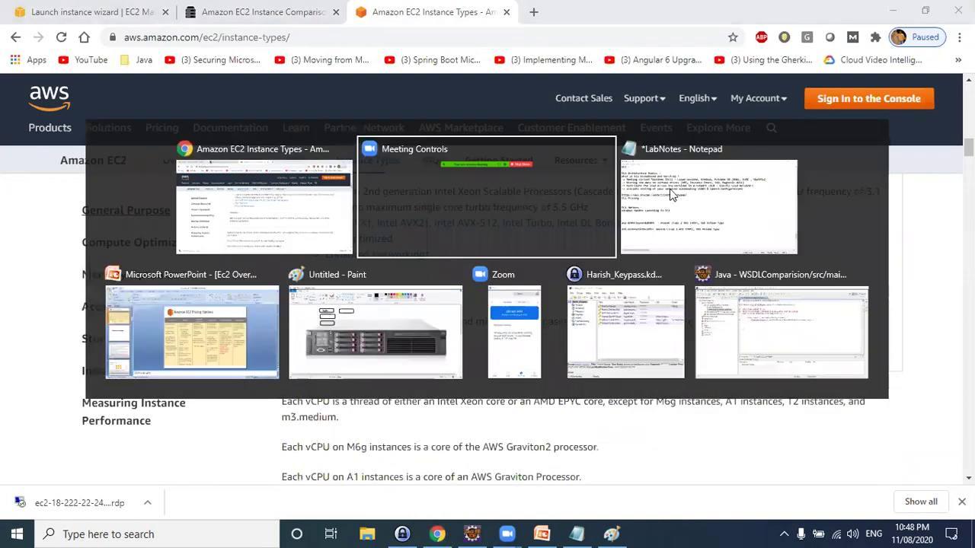
key(Escape)
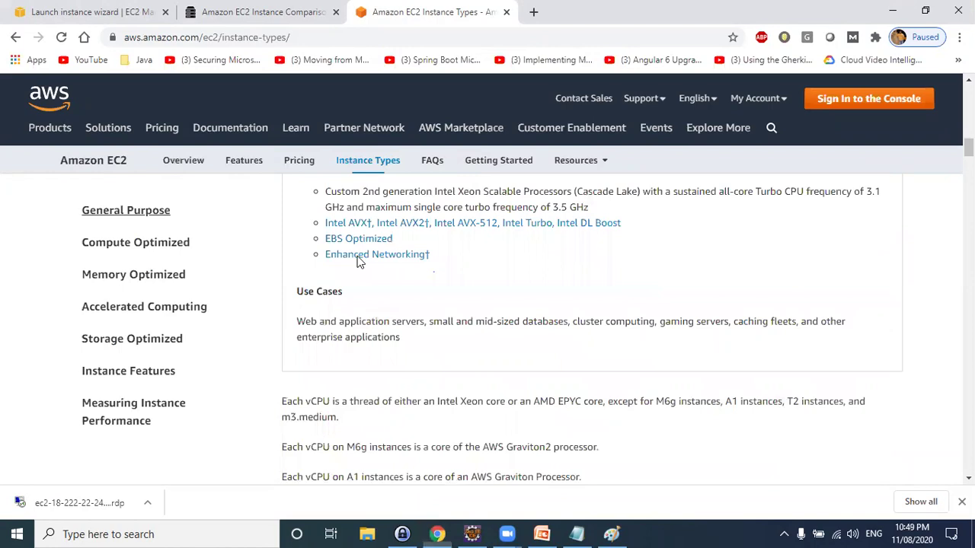
Return to the launch instance wizard and view the instance types filtered by Current generation
key(ctrl+1)
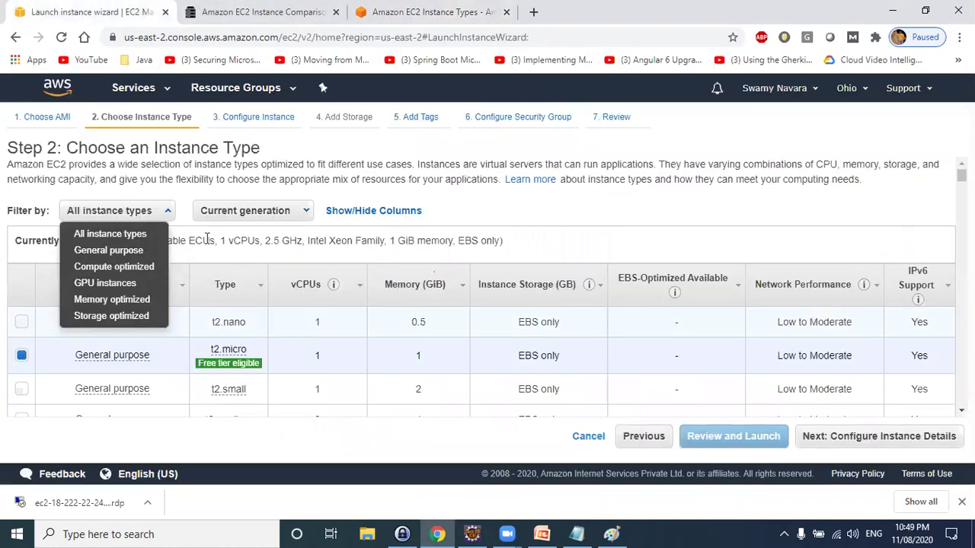
click(272, 212)
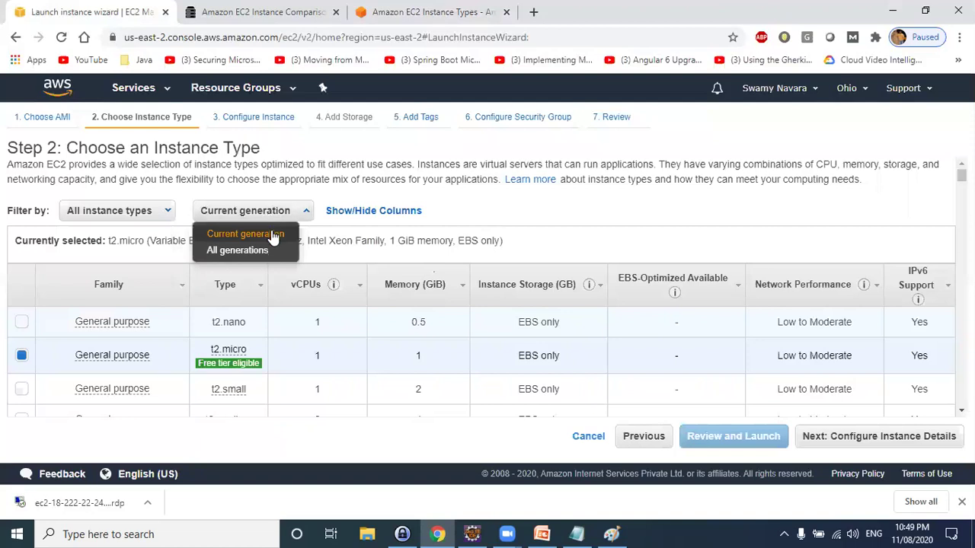
click(273, 238)
scroll(471, 364, down, 5)
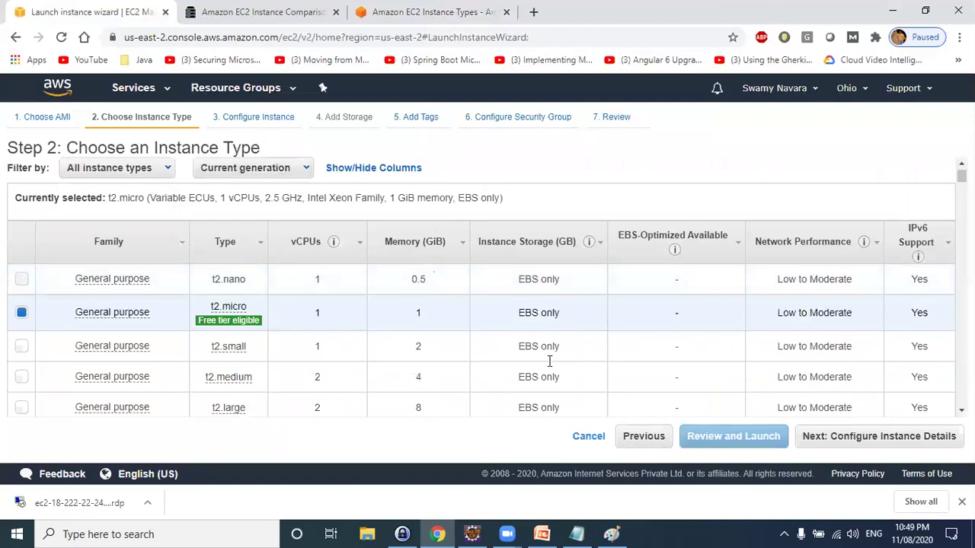
scroll(470, 364, up, 5)
Filter the instance types by All generations and browse the General purpose T2 and T3a entries
click(263, 212)
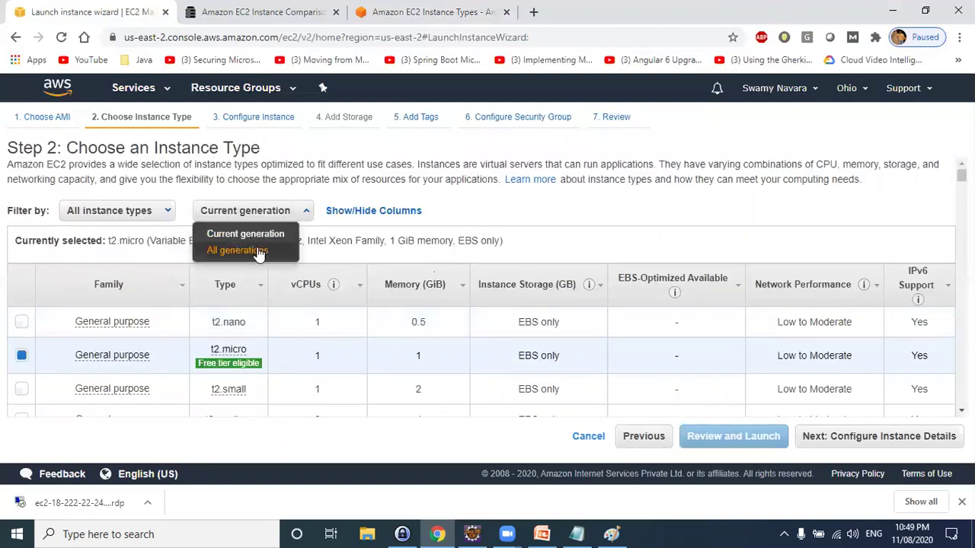
key(Down)
key(Return)
scroll(316, 318, down, 2)
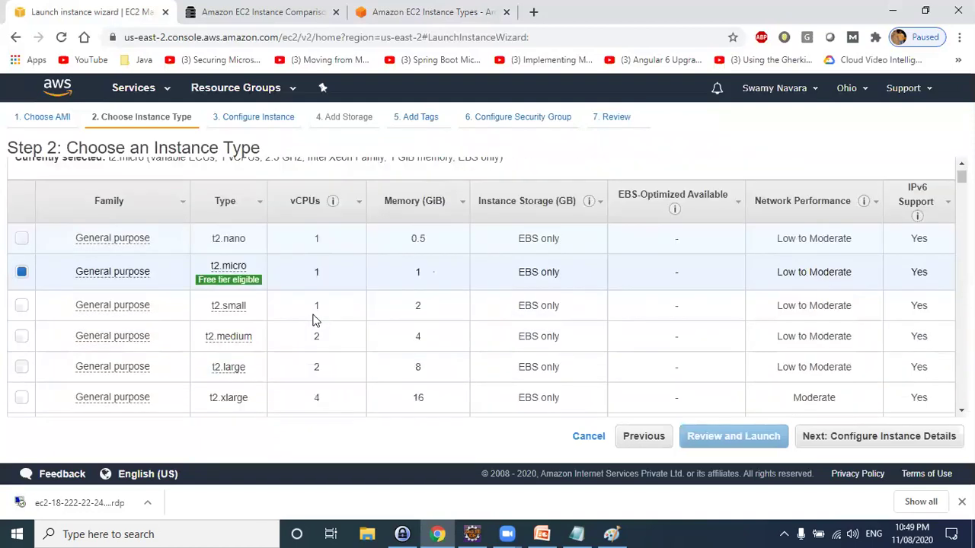
scroll(355, 339, down, 3)
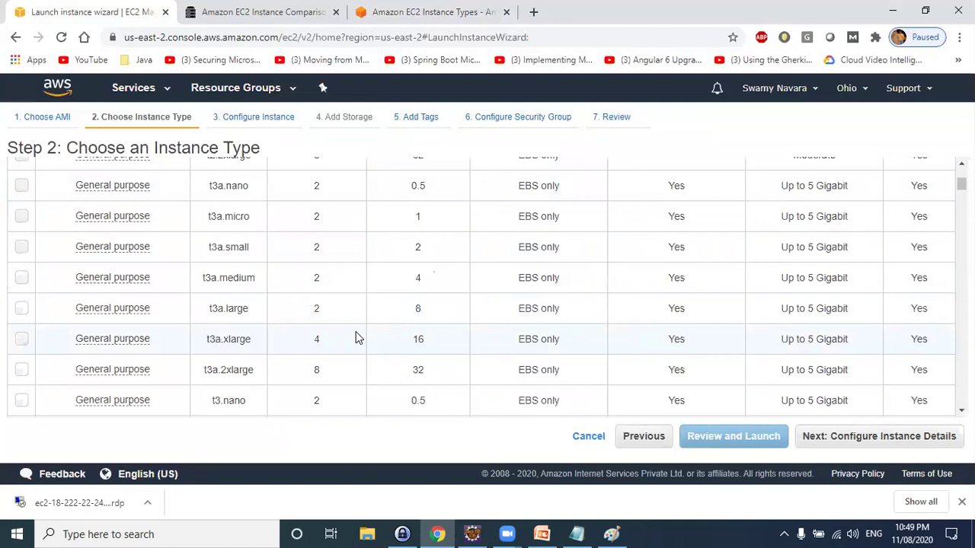
scroll(294, 310, up, 3)
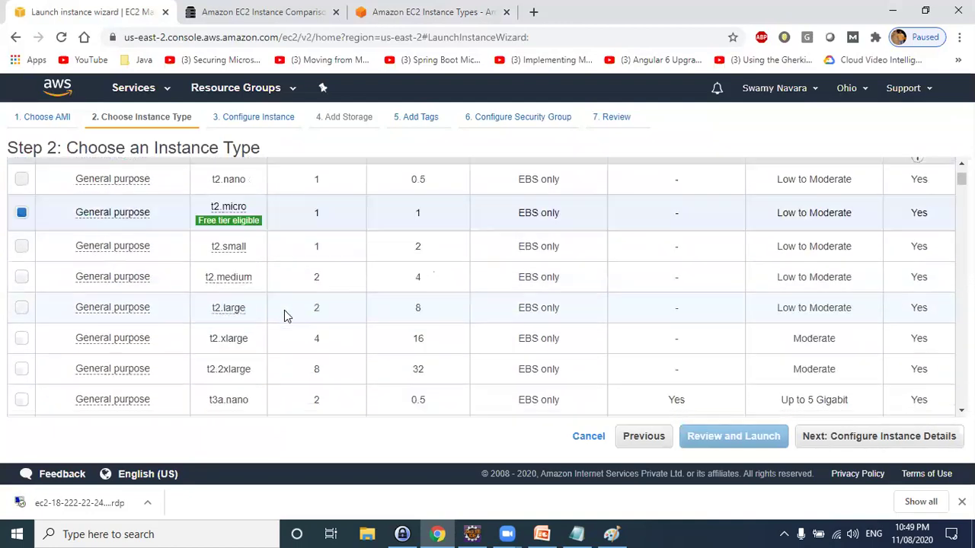
scroll(284, 310, up, 2)
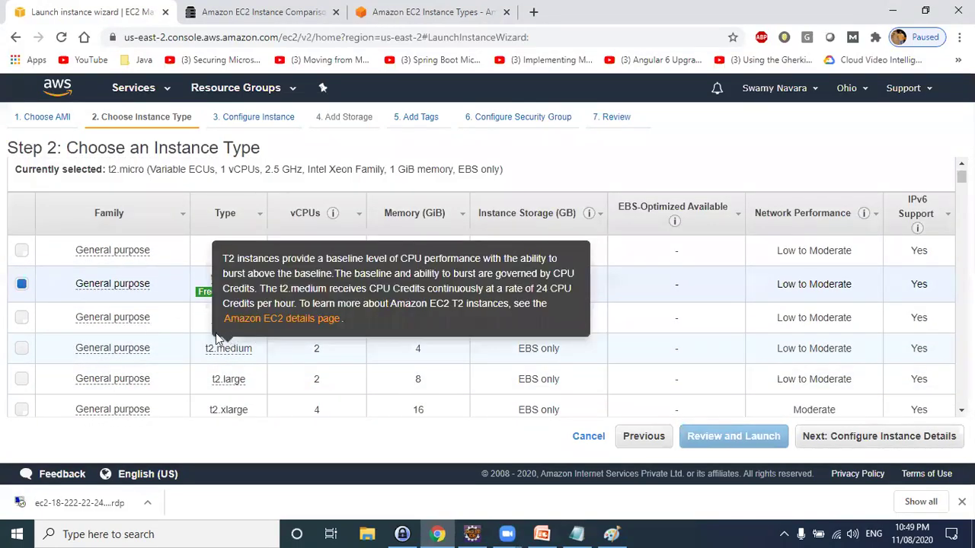
Copy the t2.micro specifications shown in parentheses in the Currently selected line
mouse_move(239, 287)
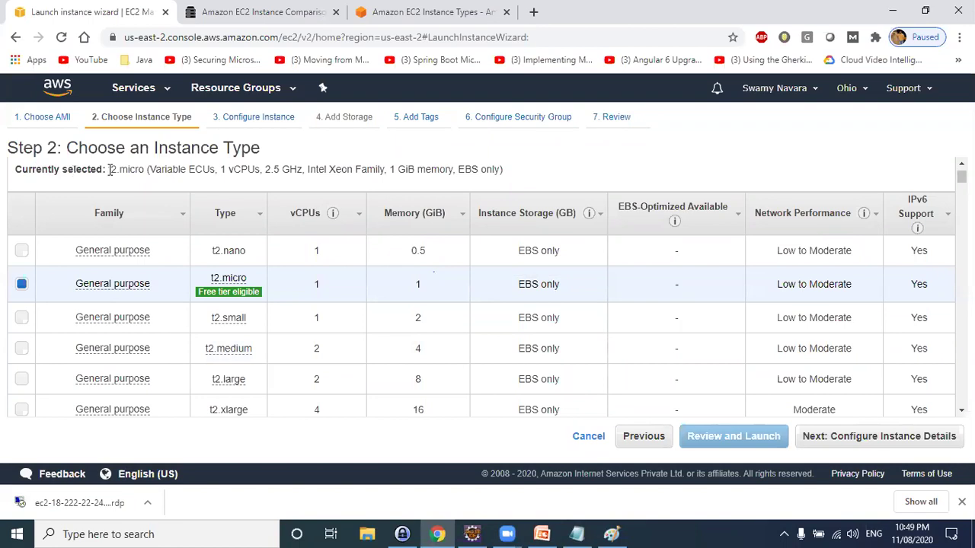
drag(106, 169, 153, 176)
click(109, 207)
drag(109, 207, 499, 217)
key(ctrl+c)
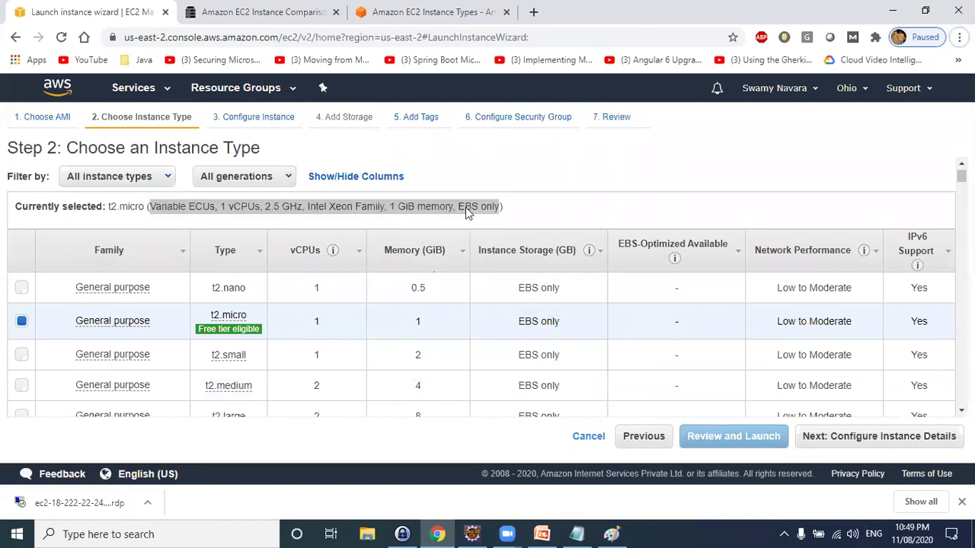
In LabNotes, replace the two Amazon Linux 2 AMI lines with "T2 - Micro -" followed by the copied specifications
key(alt+Tab)
drag(602, 382, 4, 382)
drag(578, 348, 114, 312)
click(463, 385)
click(603, 384)
shift+click(6, 309)
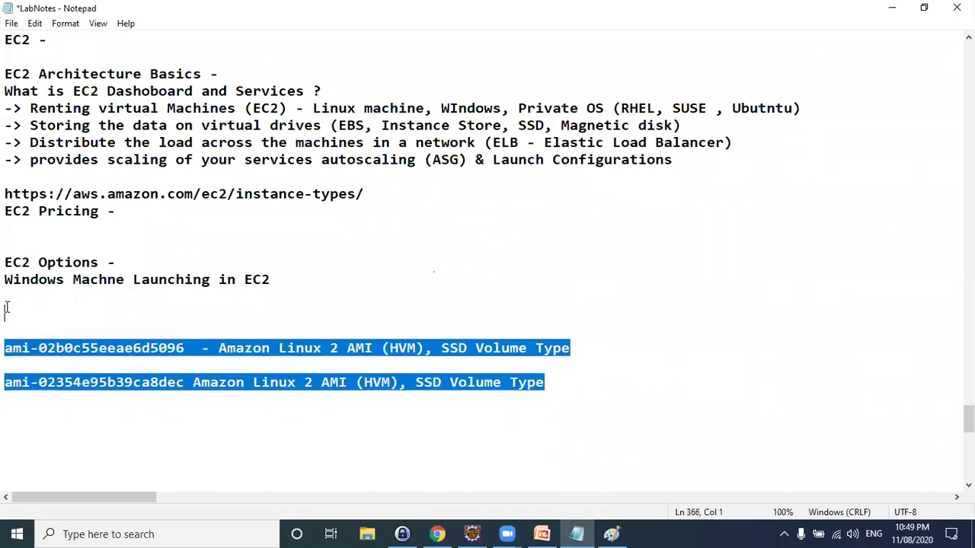
text(T2 -)
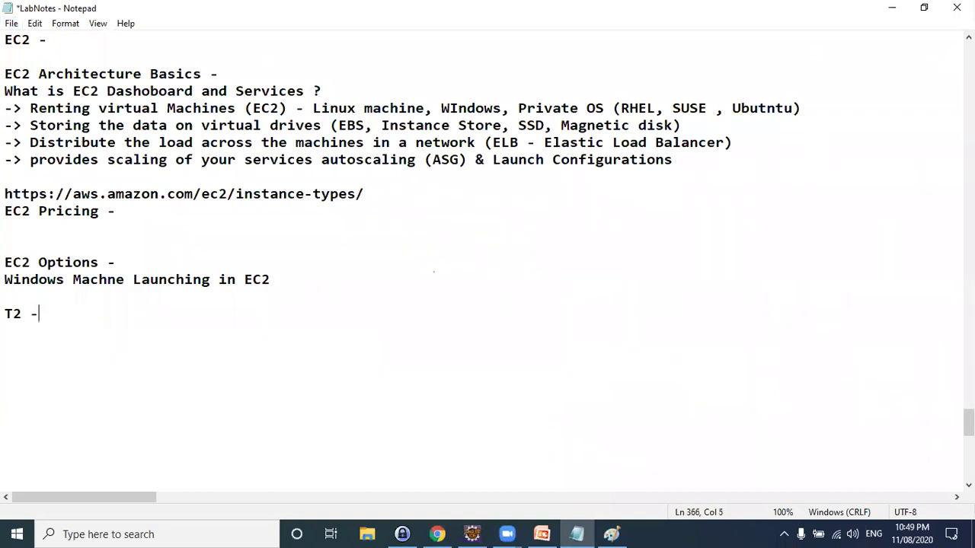
text( Micro -)
key(ctrl+v)
Return to the launch instance wizard and select the General purpose m5ad.large instance type
key(alt+Tab)
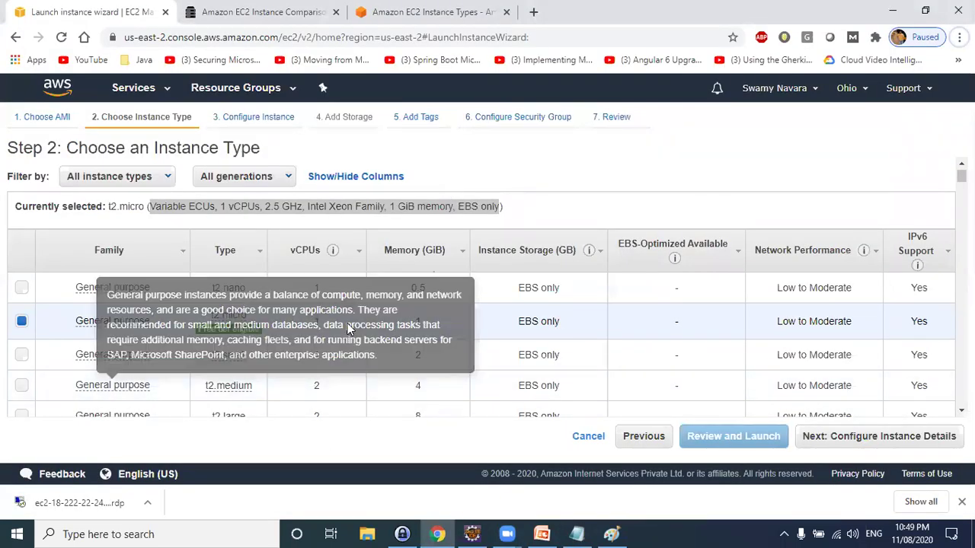
scroll(300, 298, down, 3)
scroll(236, 319, down, 3)
scroll(240, 311, down, 4)
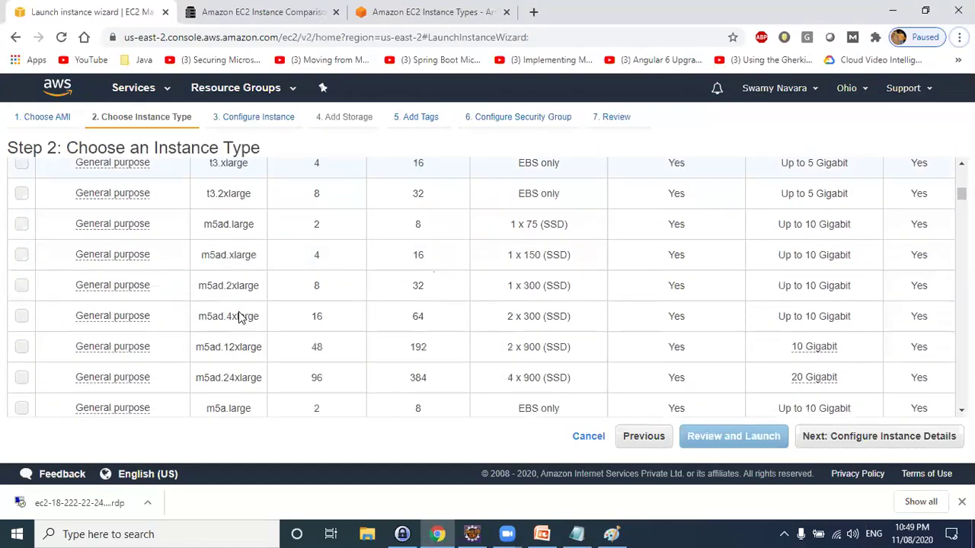
click(22, 223)
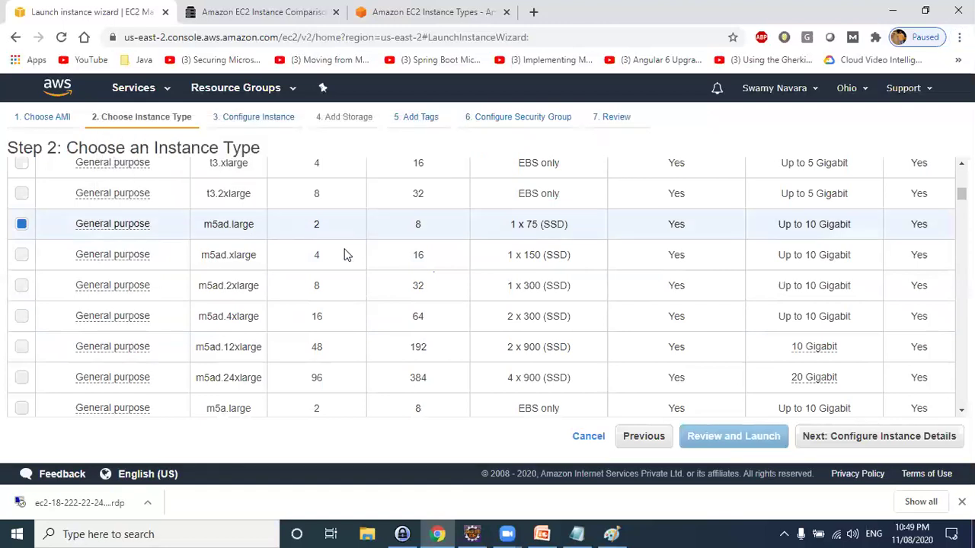
scroll(344, 254, up, 8)
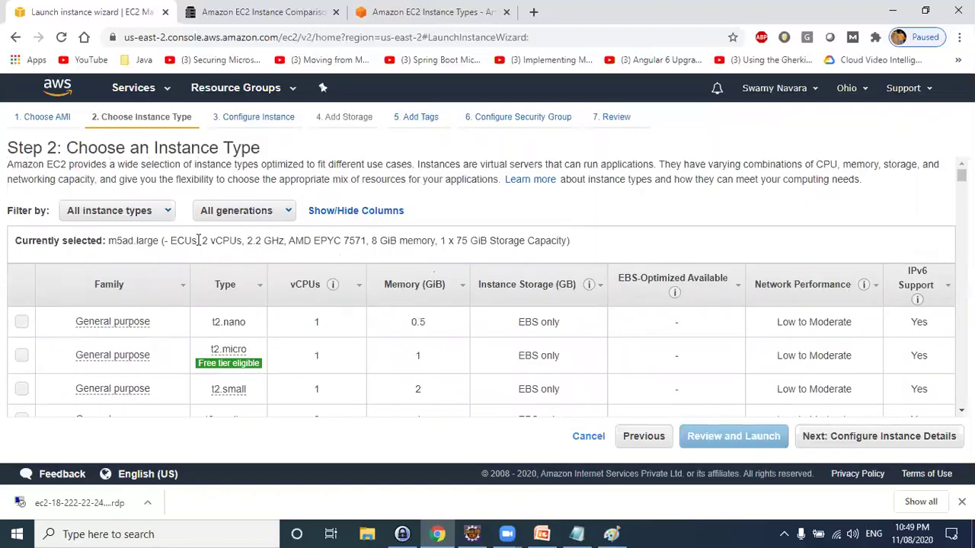
Copy the full m5ad.large specification from the Currently selected line and paste it into LabNotes below the T2 Micro line
drag(171, 240, 567, 242)
key(alt+Tab)
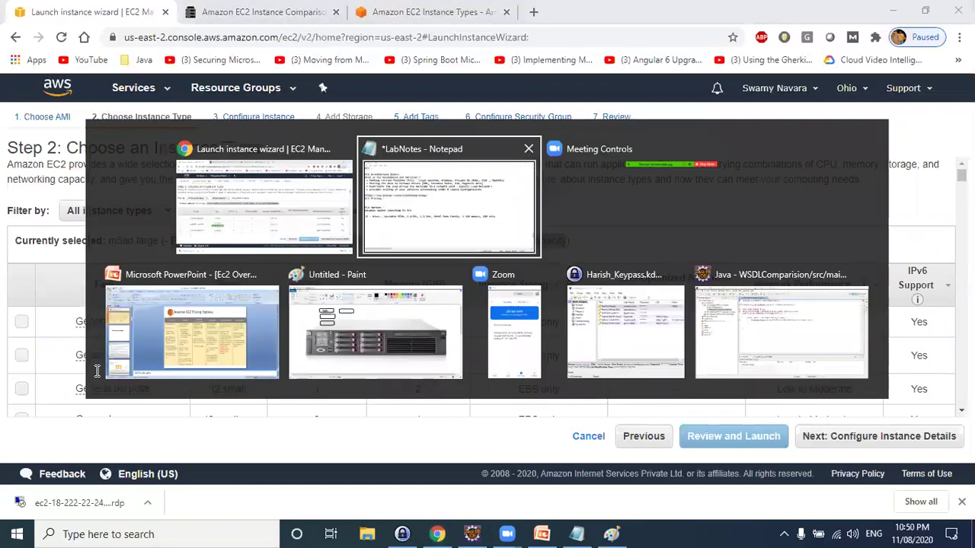
click(8, 348)
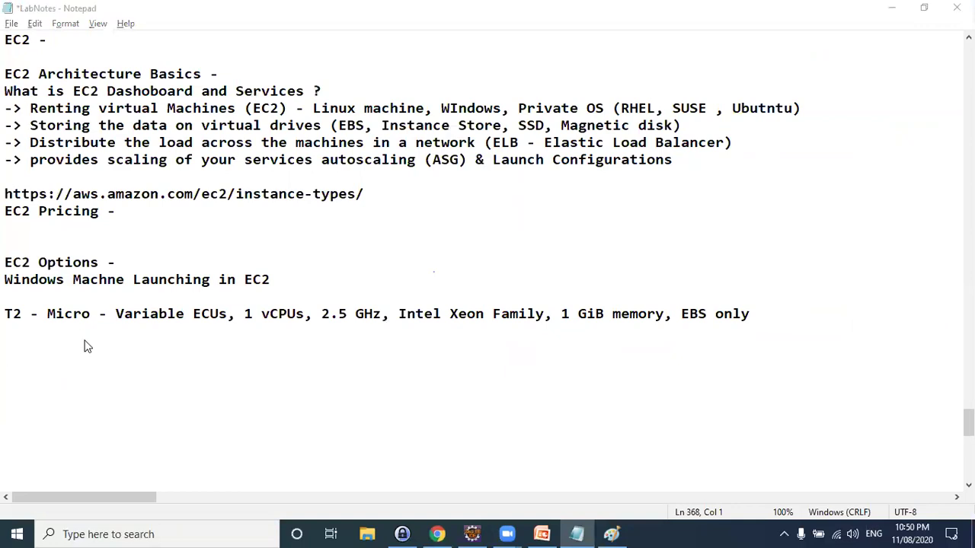
key(alt+Tab)
scroll(103, 374, down, 10)
scroll(103, 374, up, 10)
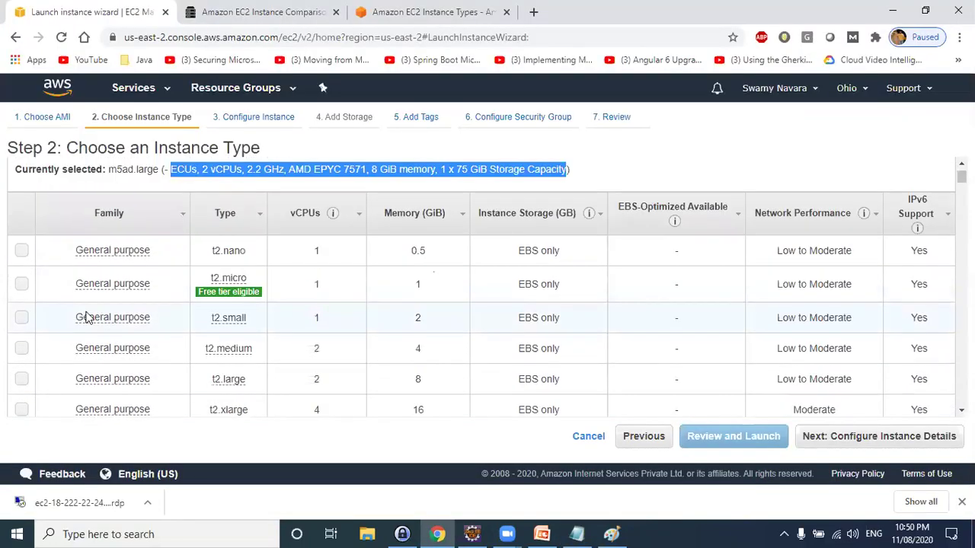
drag(109, 241, 619, 244)
key(ctrl+c)
key(alt+Tab)
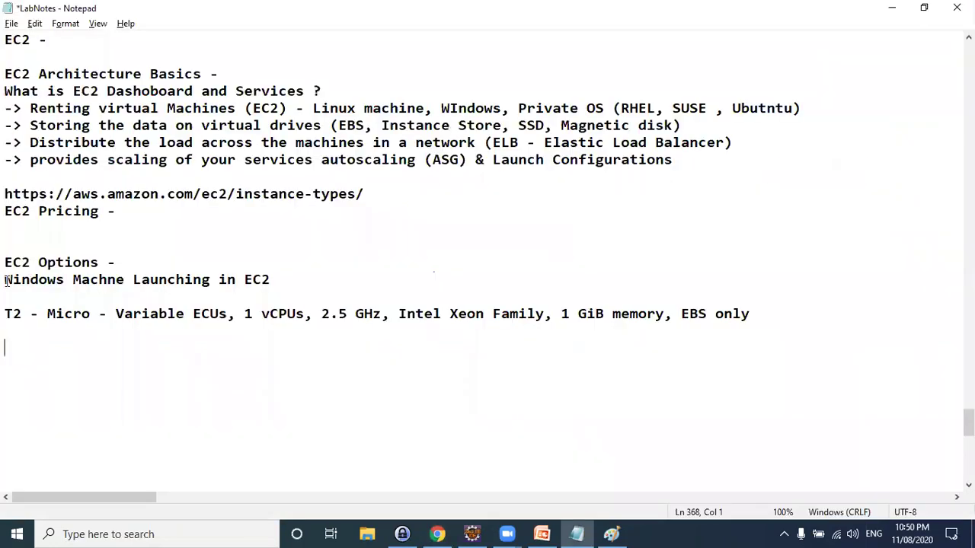
key(ctrl+v)
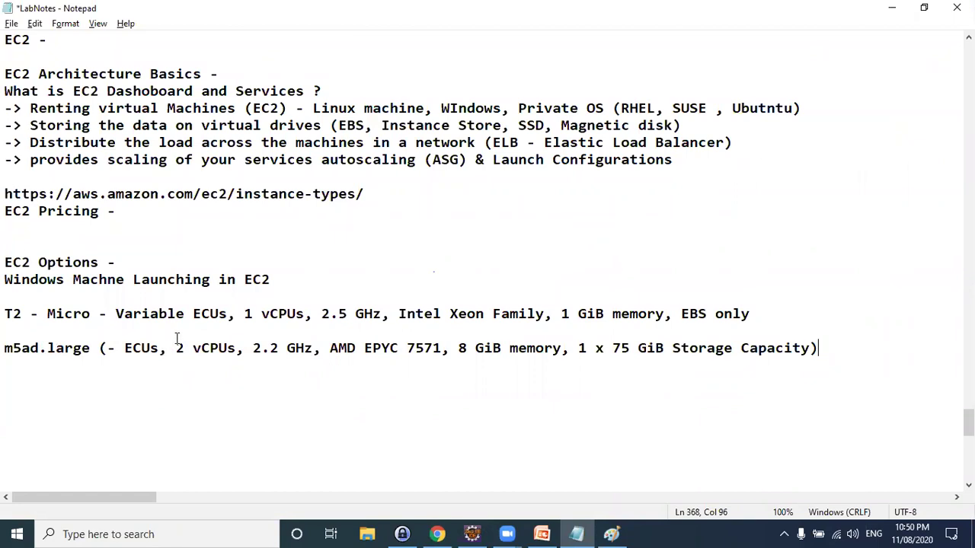
Compare the vCPU counts and processor models on the T2 Micro and m5ad.large lines in LabNotes
drag(242, 313, 306, 314)
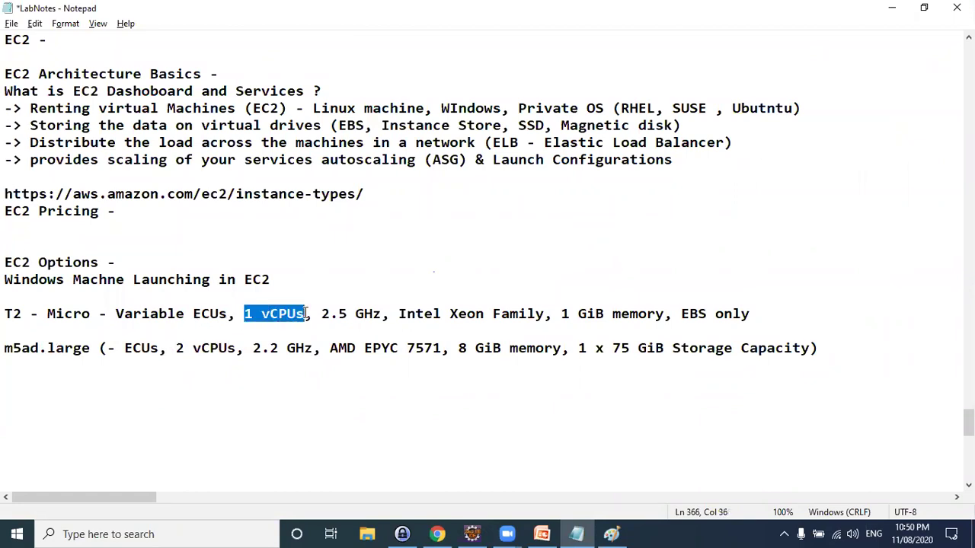
drag(23, 314, 4, 314)
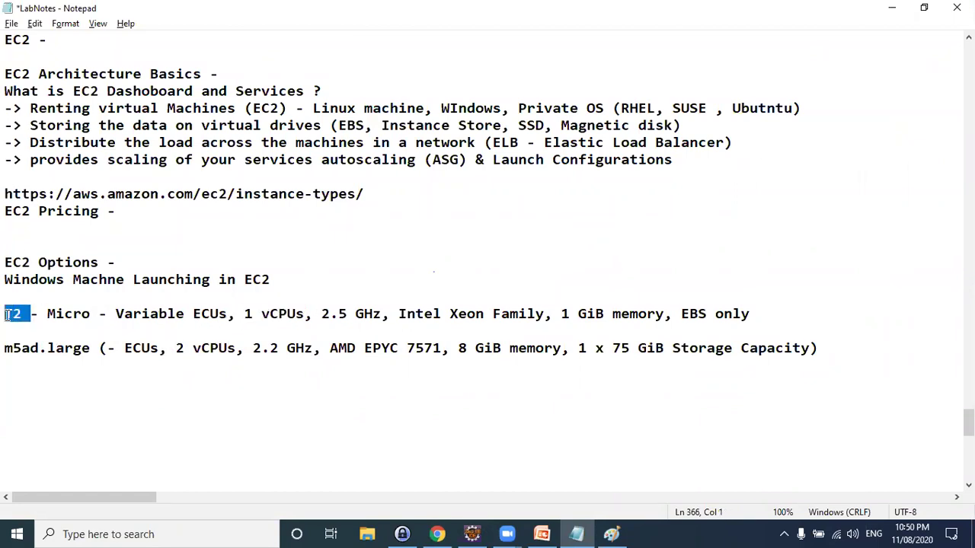
click(246, 314)
drag(245, 313, 305, 314)
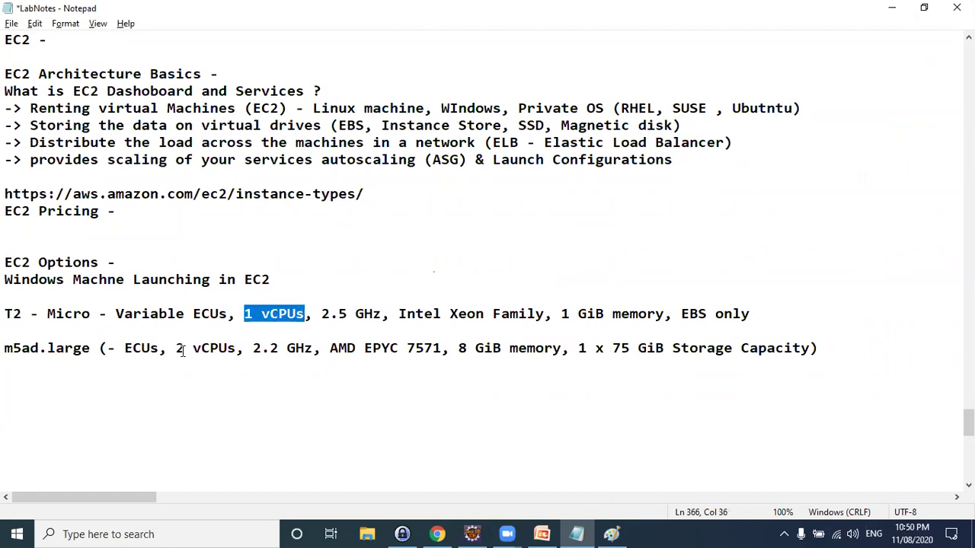
drag(176, 348, 227, 349)
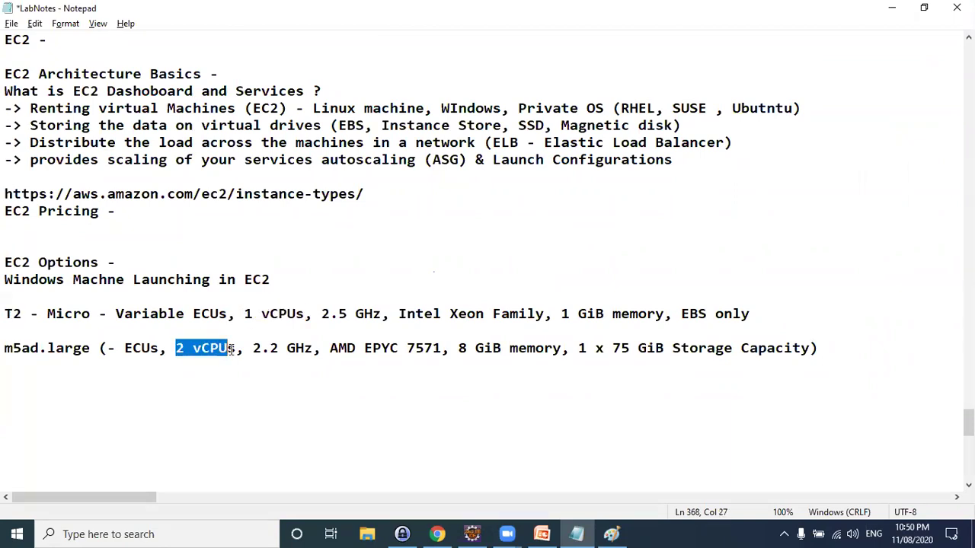
drag(398, 314, 547, 315)
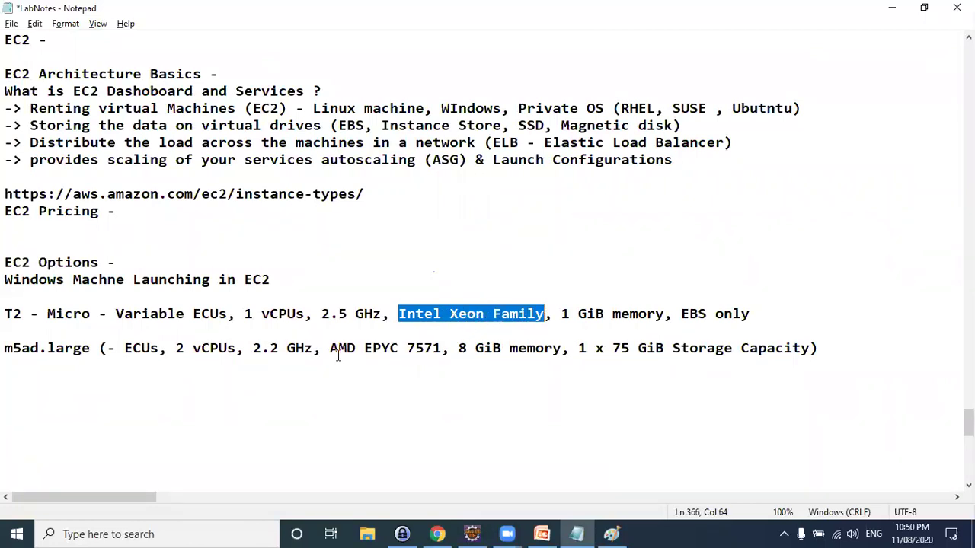
drag(329, 350, 440, 350)
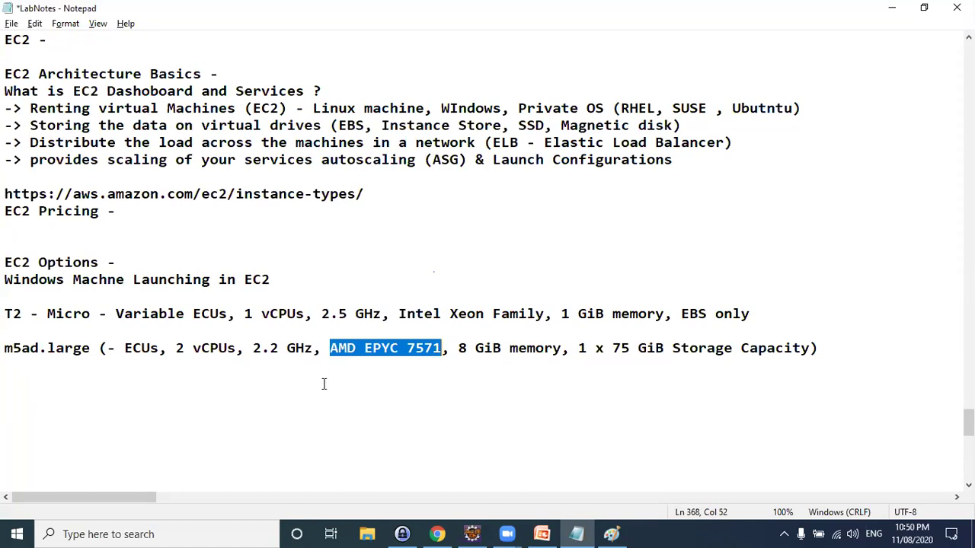
Examine the instance names, AMD processor, memory and storage entries of the two instance lines in LabNotes
drag(5, 314, 322, 347)
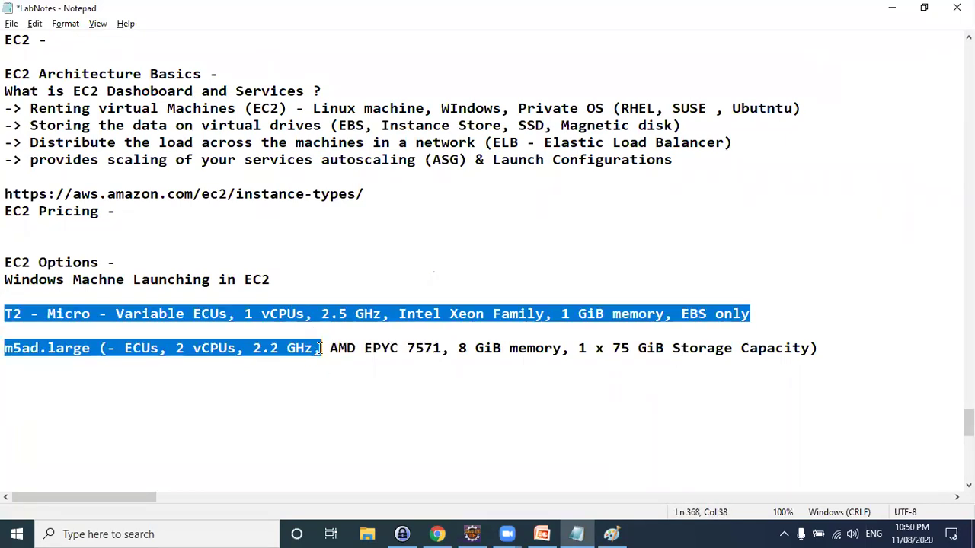
click(414, 350)
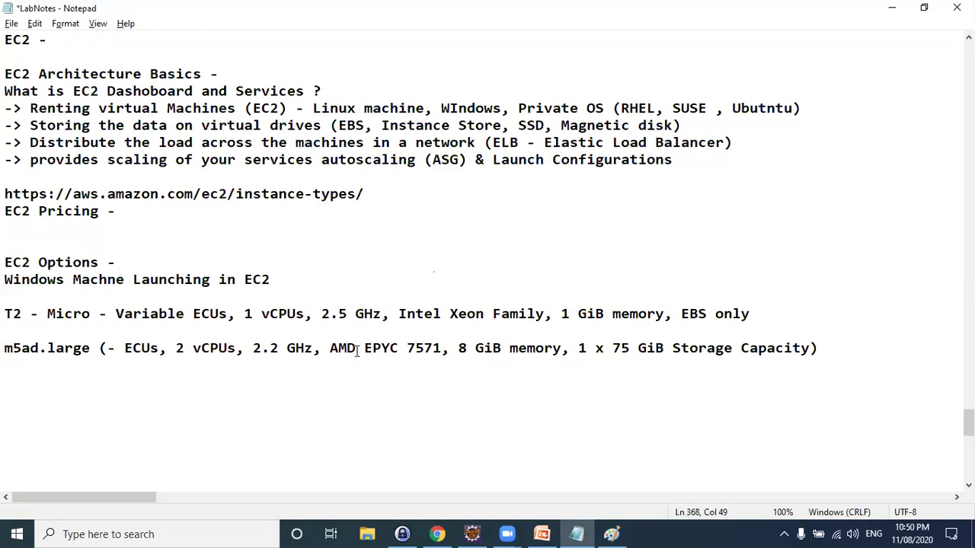
drag(185, 314, 5, 314)
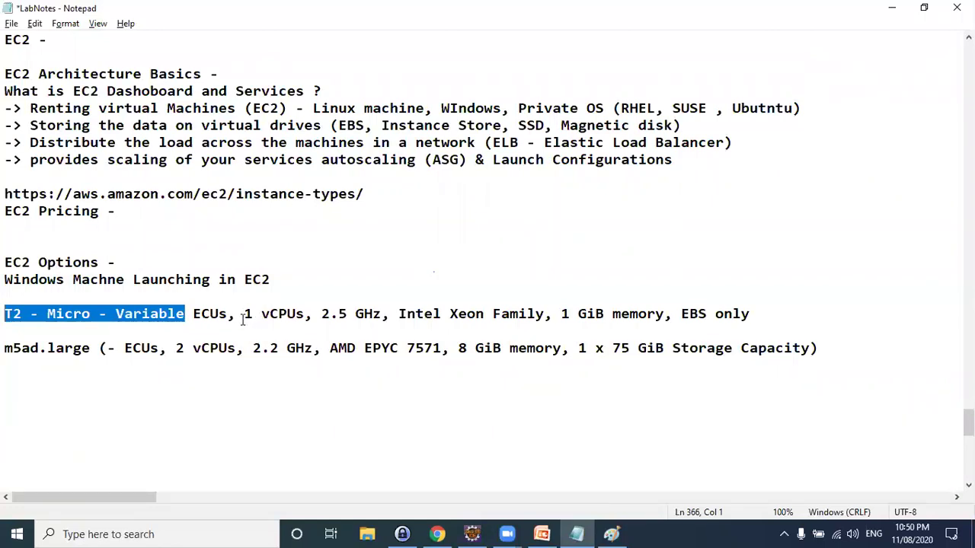
drag(6, 348, 90, 348)
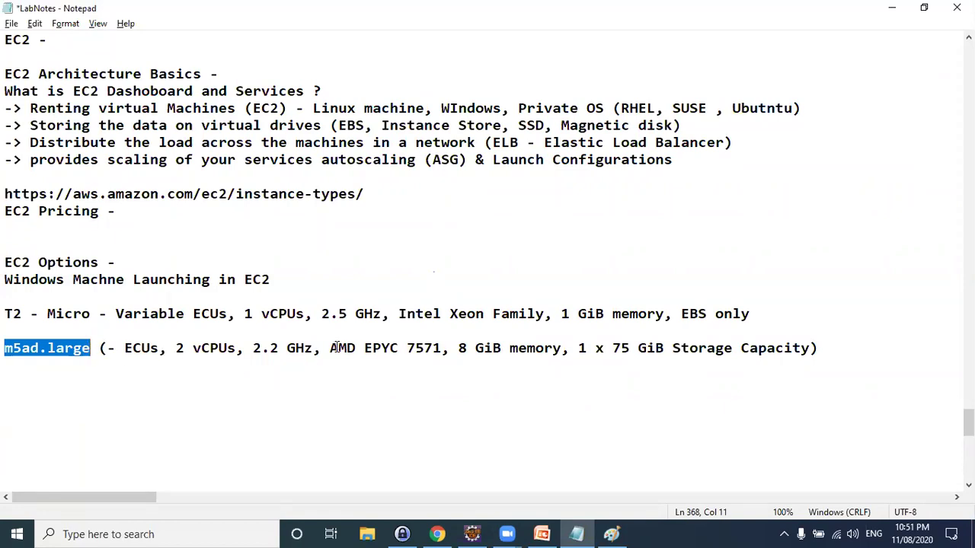
drag(336, 348, 407, 348)
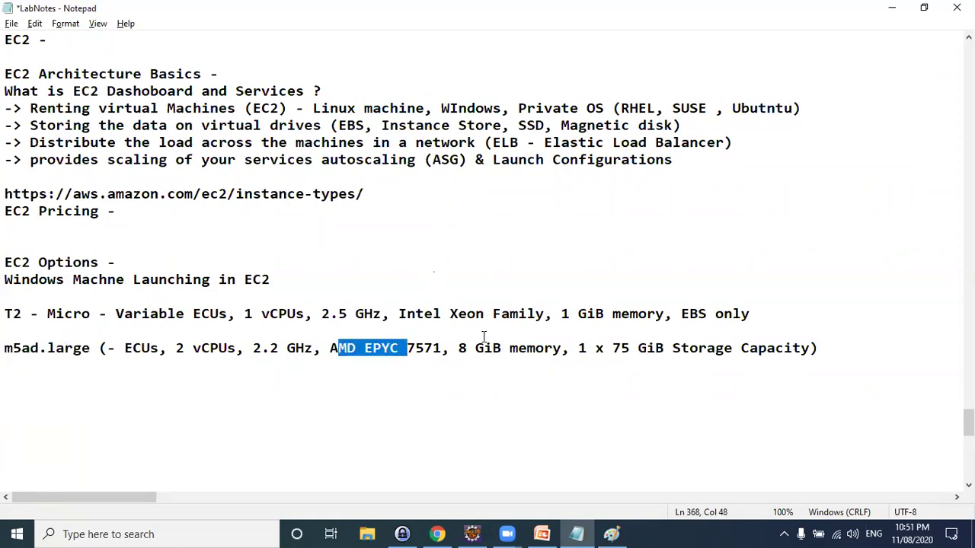
drag(588, 296, 819, 348)
click(613, 367)
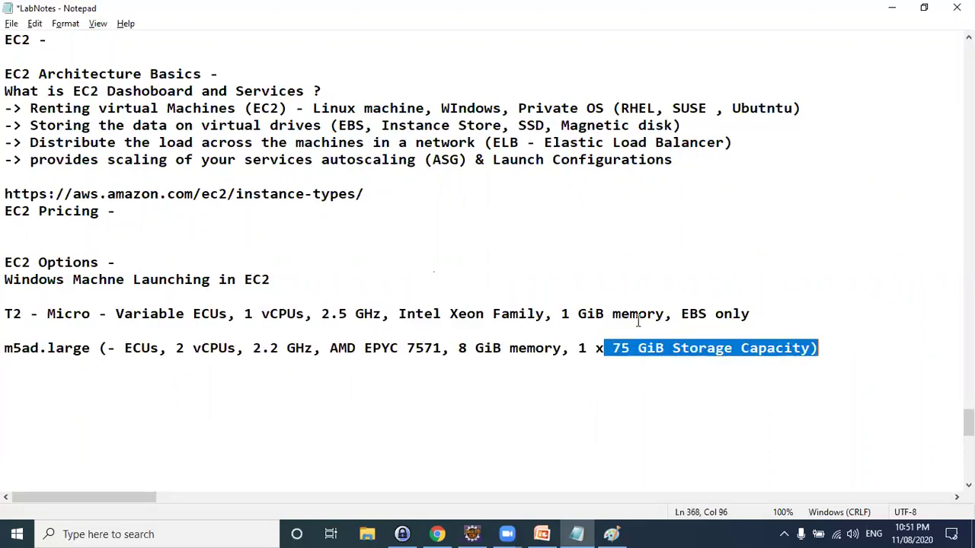
drag(572, 314, 750, 313)
Return to the launch instance wizard and select the free-tier-eligible t2.micro instance type
key(alt+Tab)
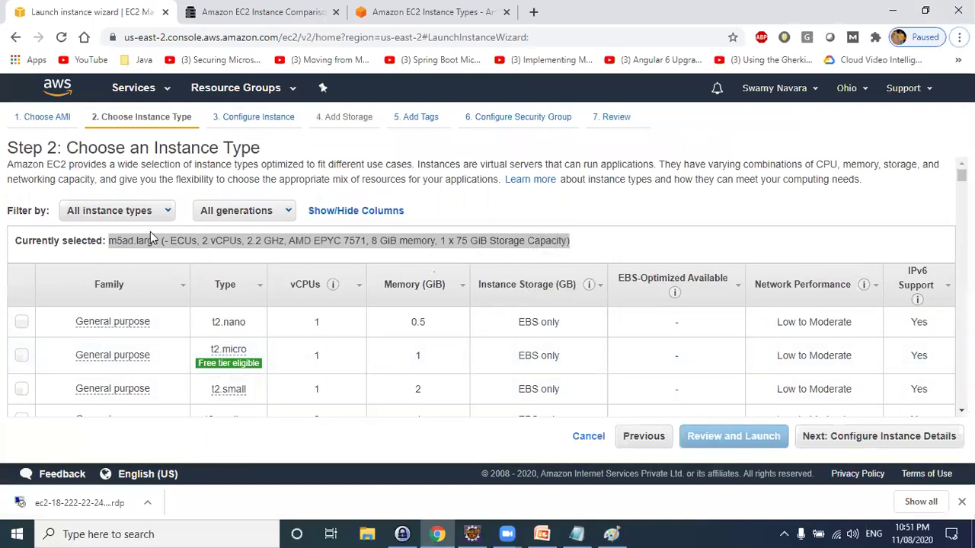
mouse_move(150, 348)
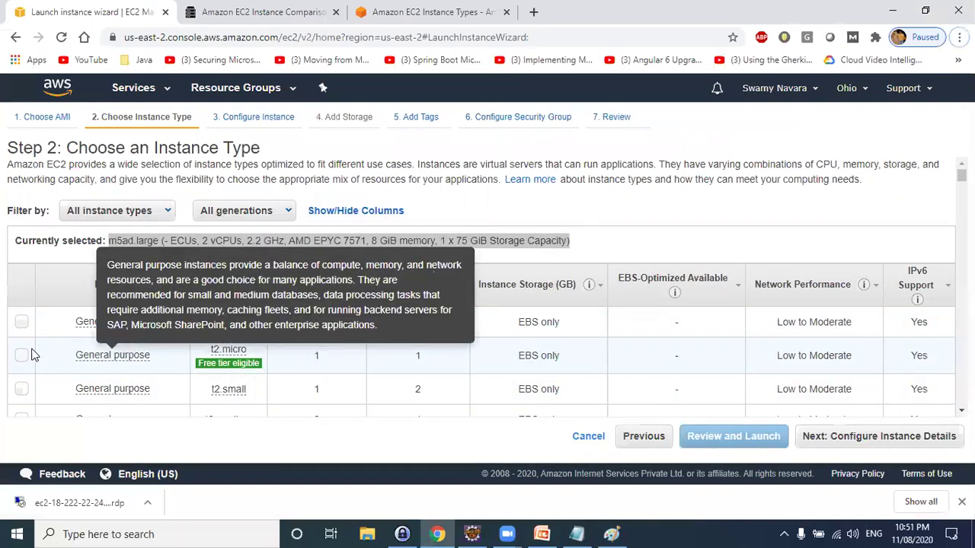
click(68, 358)
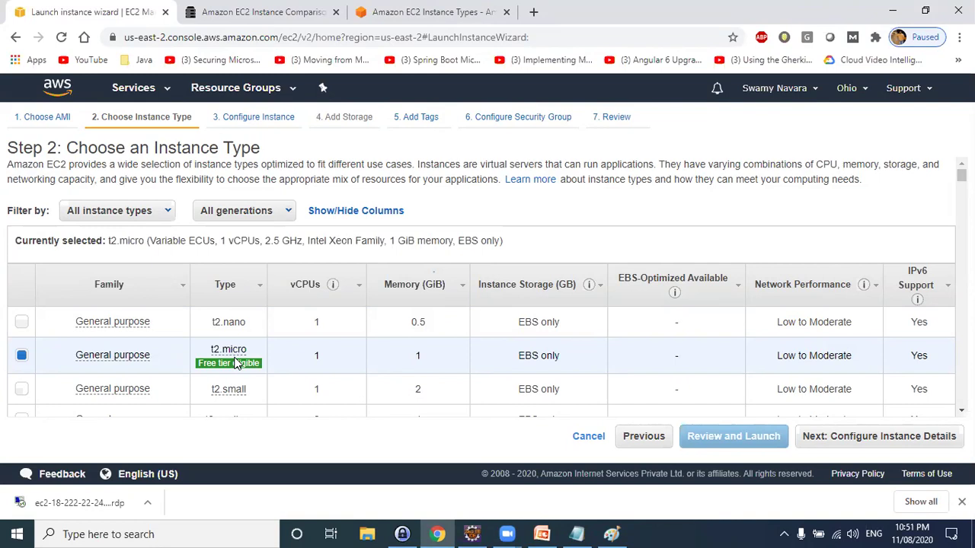
Examine the vCPU, memory and network performance values of the General purpose T2 and T3a instance types
scroll(281, 381, down, 1)
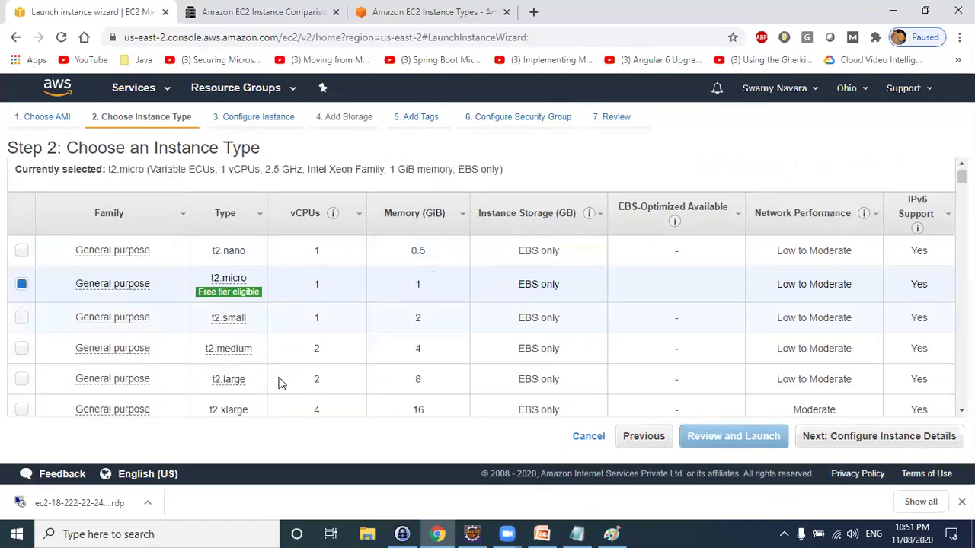
scroll(294, 363, down, 1)
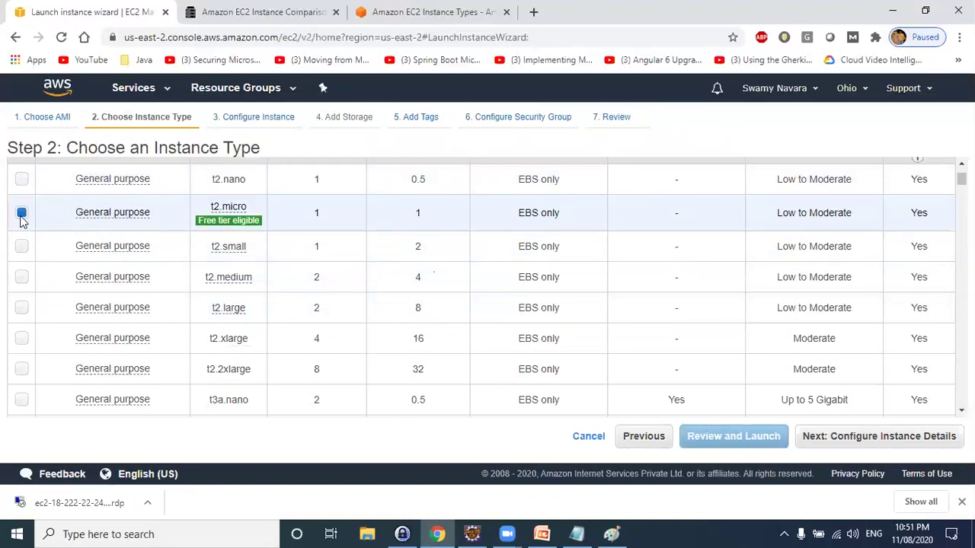
scroll(144, 320, down, 1)
scroll(145, 320, down, 2)
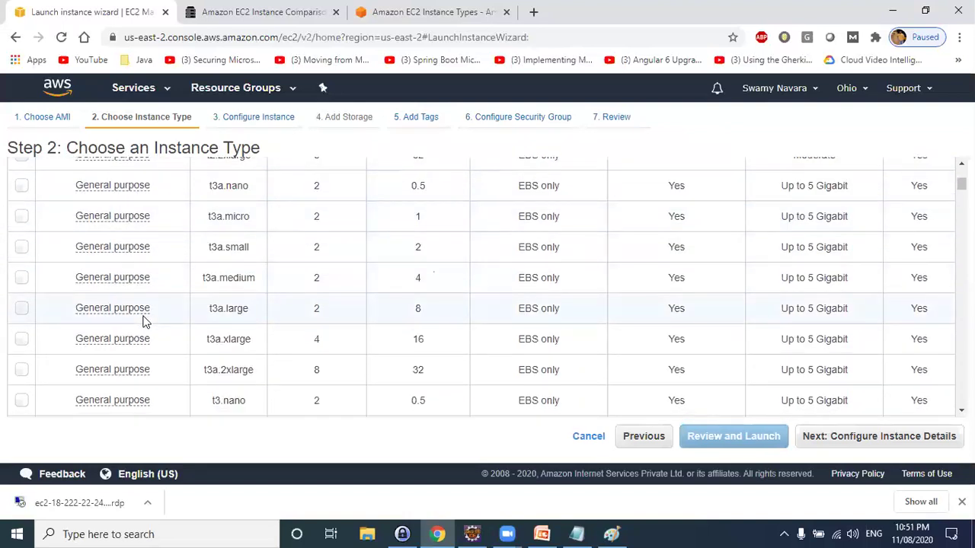
scroll(145, 318, up, 4)
scroll(130, 309, up, 1)
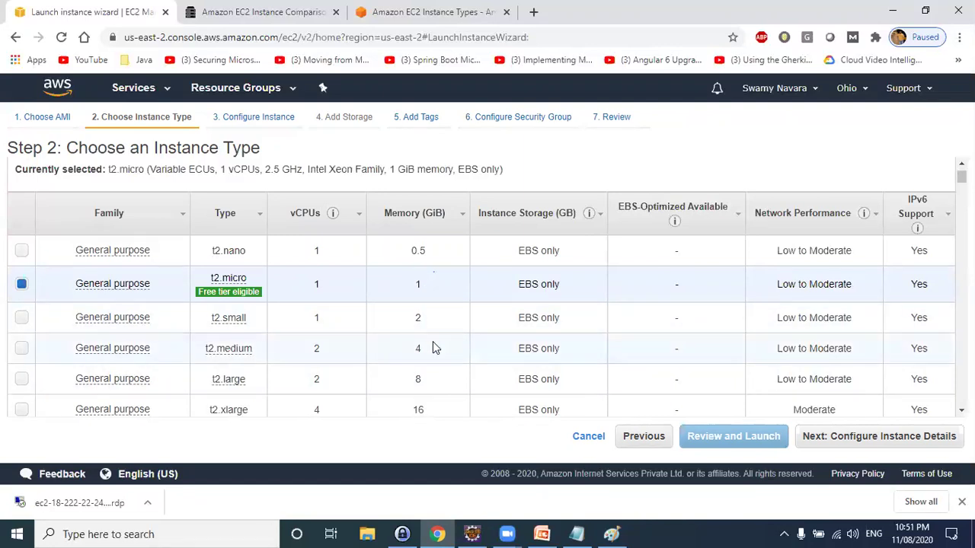
scroll(432, 342, down, 3)
scroll(432, 341, up, 4)
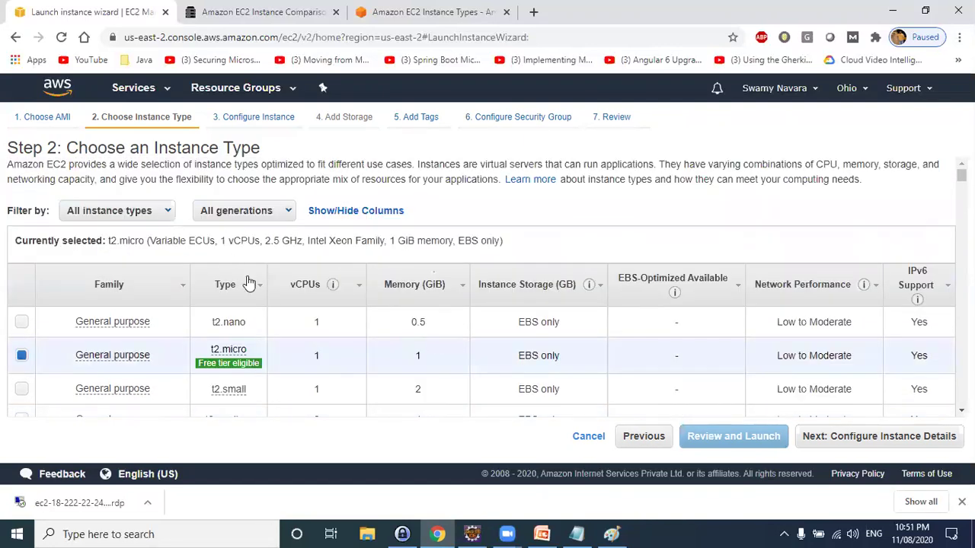
Sort the instance types by vCPUs and browse the Memory optimized and Compute optimized entries, highlighting c6g.4xlarge
scroll(414, 300, down, 1)
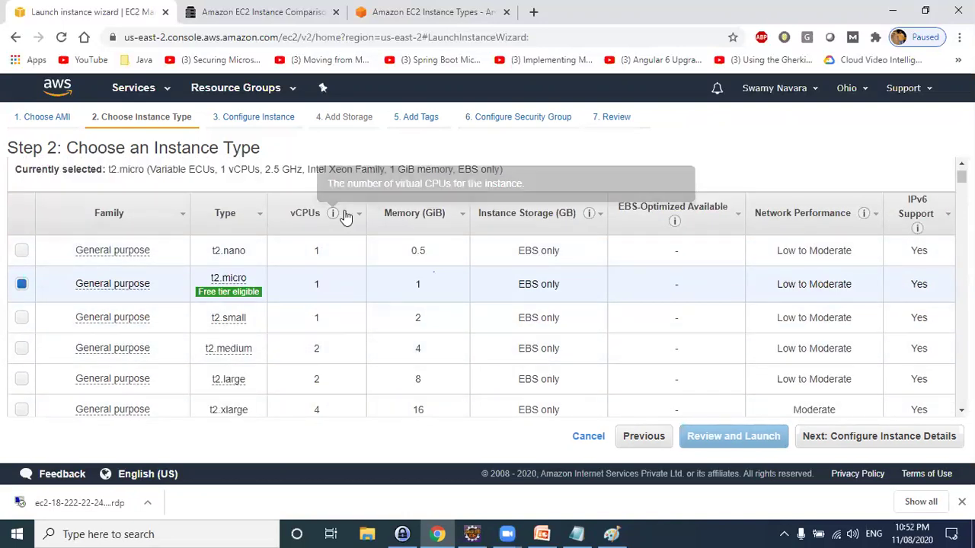
scroll(365, 294, down, 5)
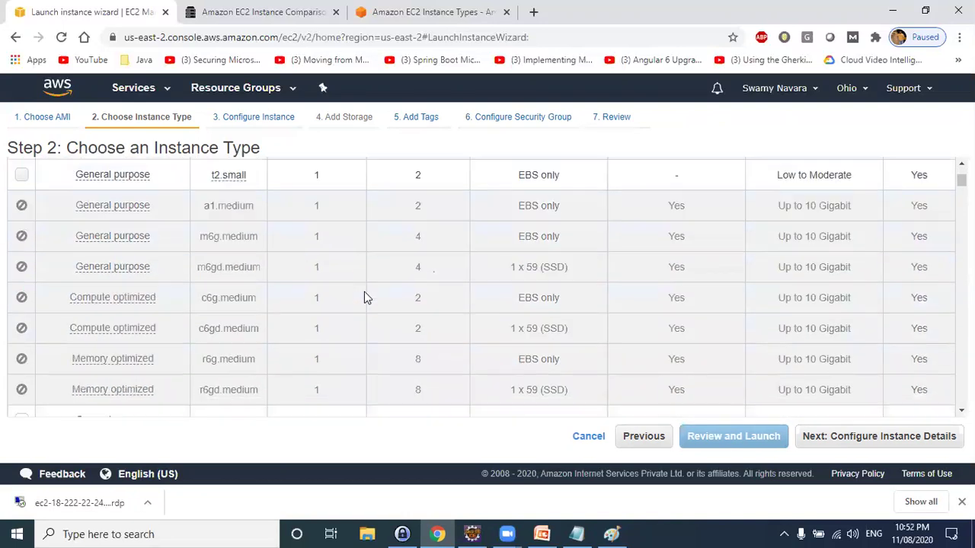
scroll(364, 298, down, 15)
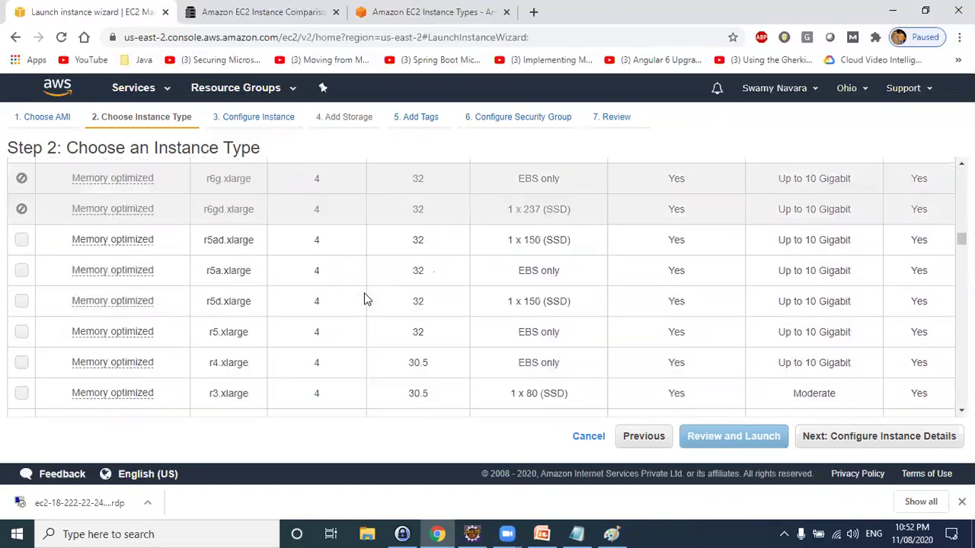
scroll(362, 294, down, 10)
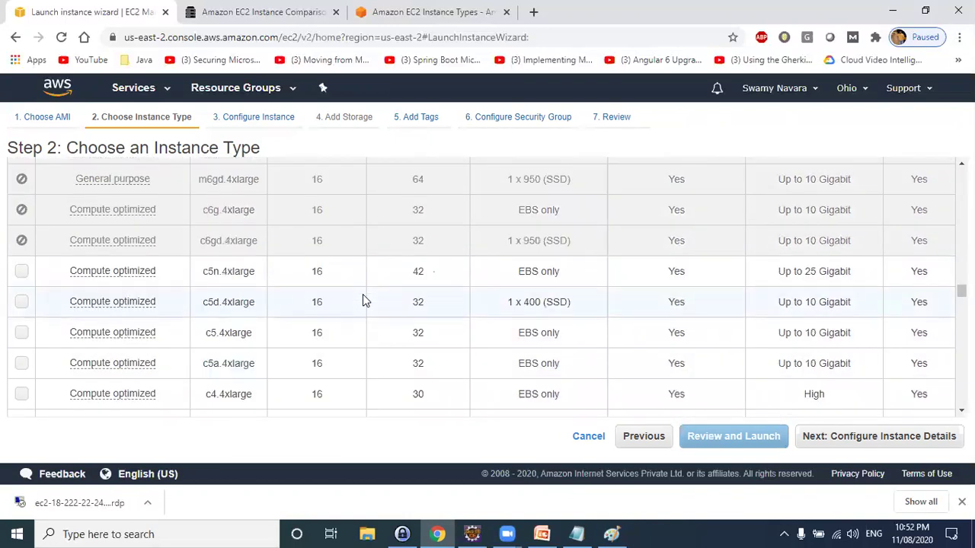
drag(329, 213, 221, 214)
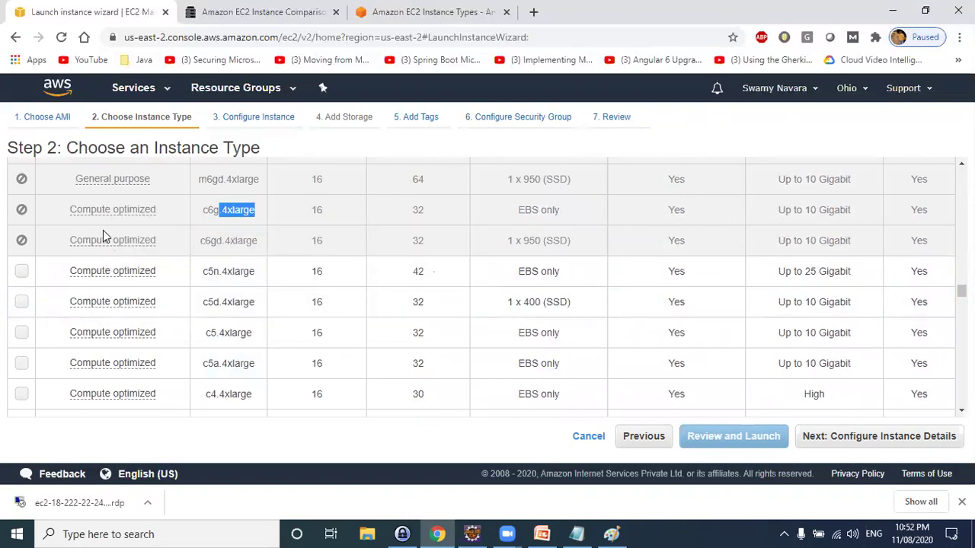
scroll(102, 236, up, 1)
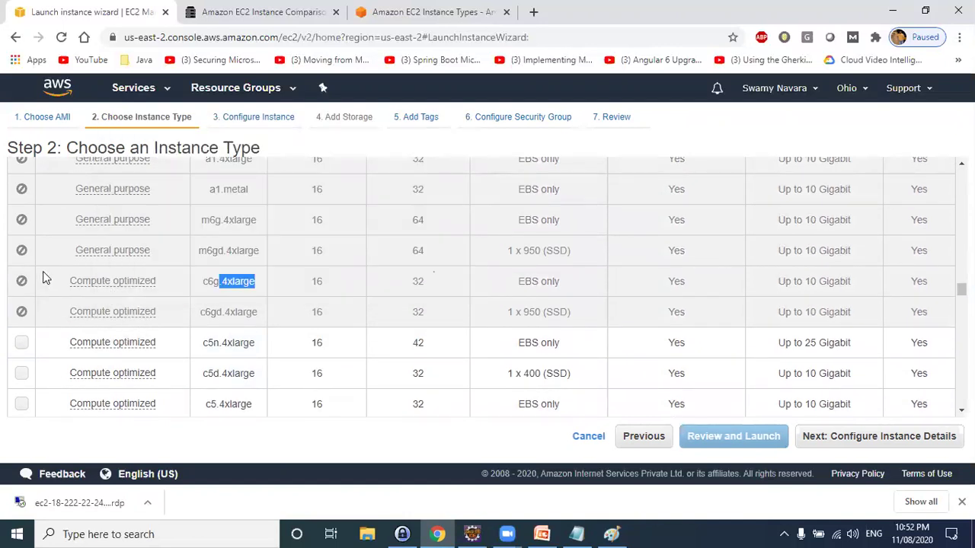
Copy the a1.4xlarge type name from the instance list and search Google for "a1.4xlarge aws cost" in a new browser tab
scroll(34, 259, down, 1)
scroll(39, 265, up, 2)
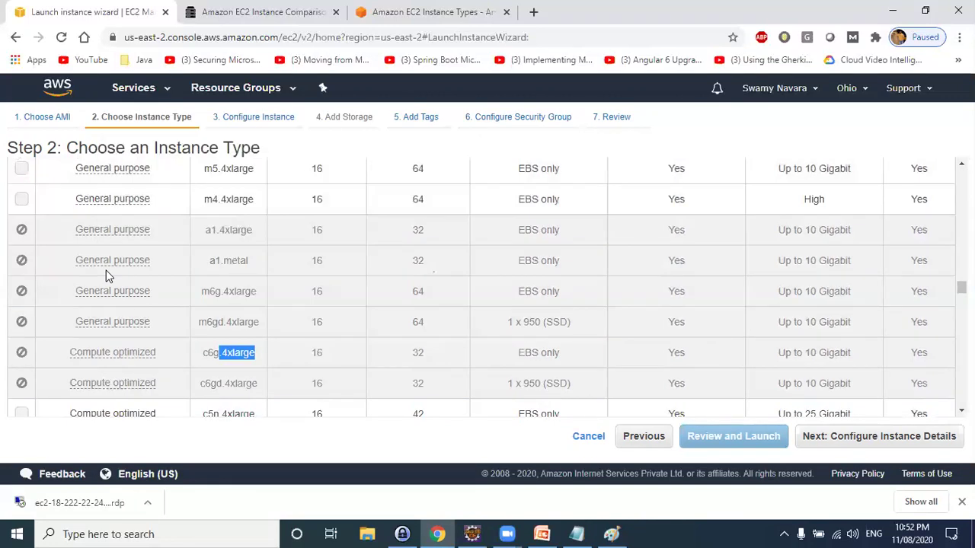
drag(252, 230, 206, 231)
key(ctrl+c)
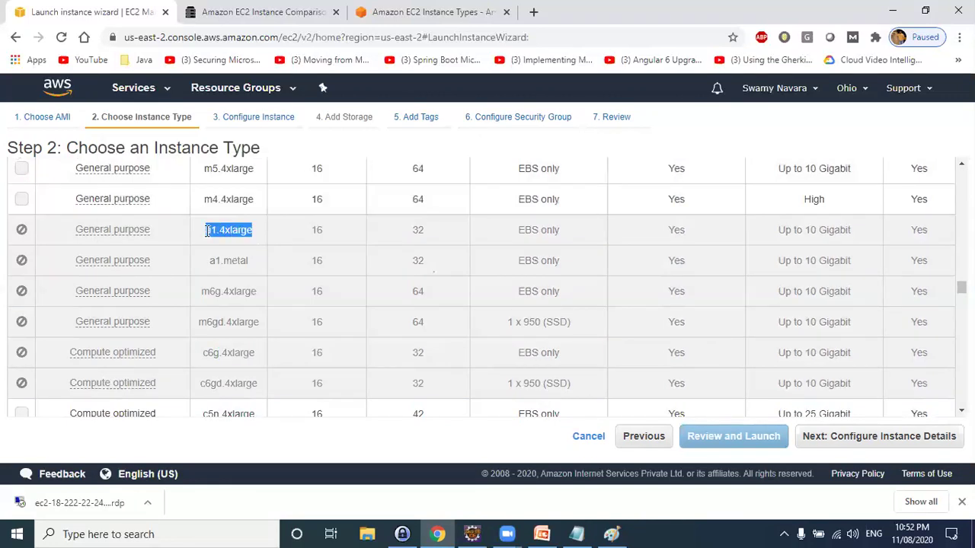
click(533, 11)
key(ctrl+v)
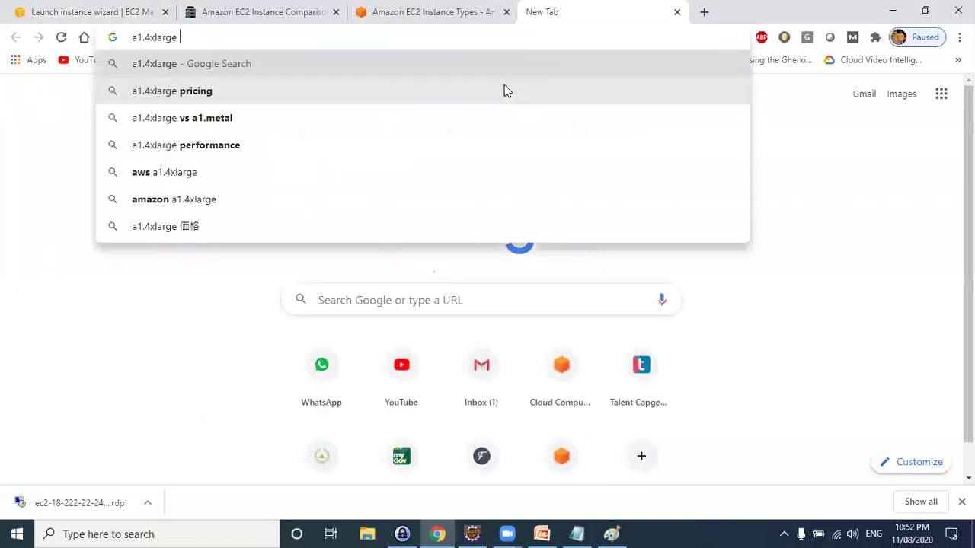
text(aws cost)
key(Return)
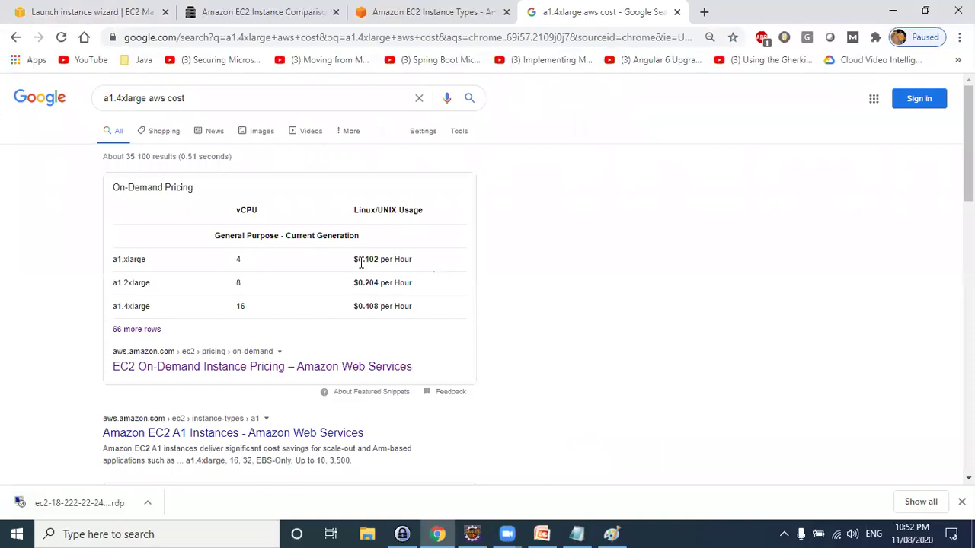
Highlight the a1.xlarge hourly on-demand price, check the open EC2 reference pages, and return to the launch instance wizard
drag(357, 260, 418, 267)
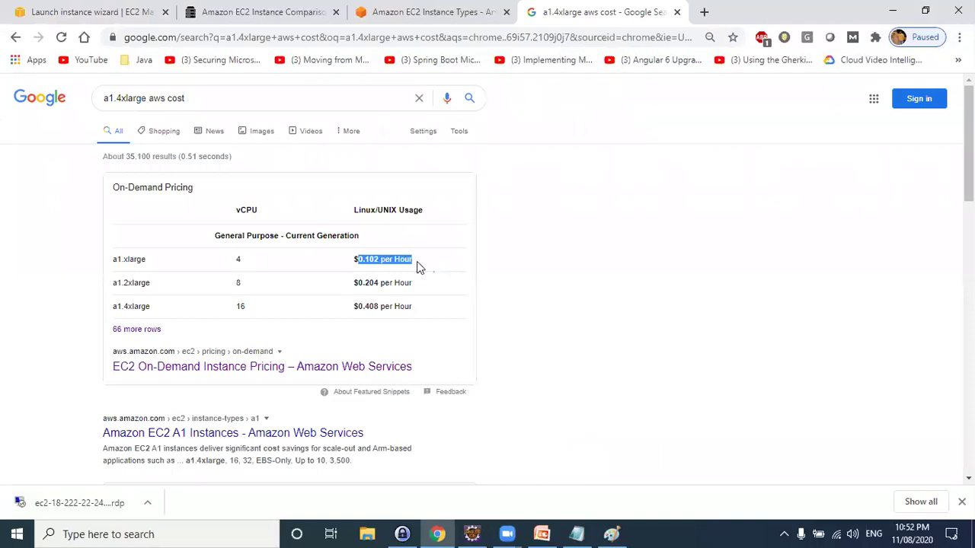
click(368, 262)
drag(354, 260, 410, 260)
click(485, 7)
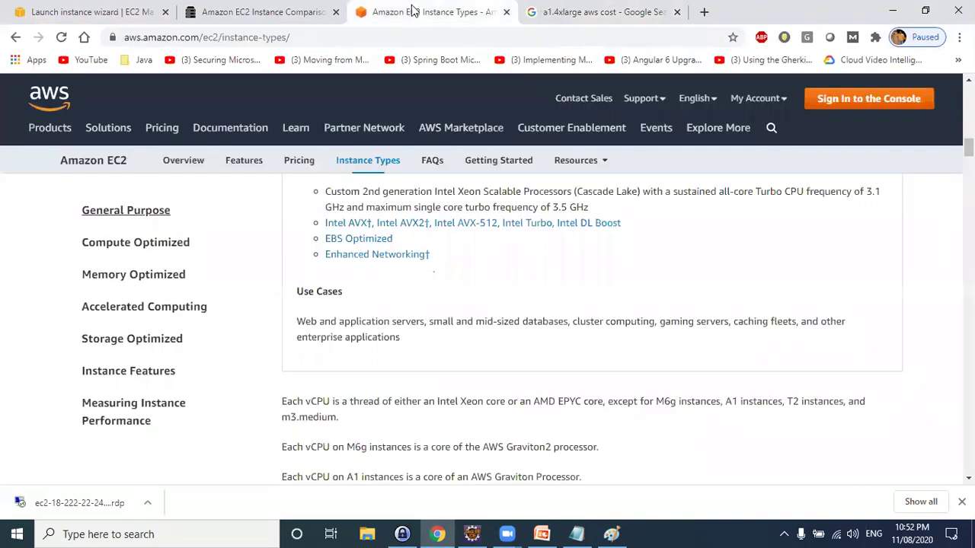
click(233, 8)
click(109, 9)
click(233, 8)
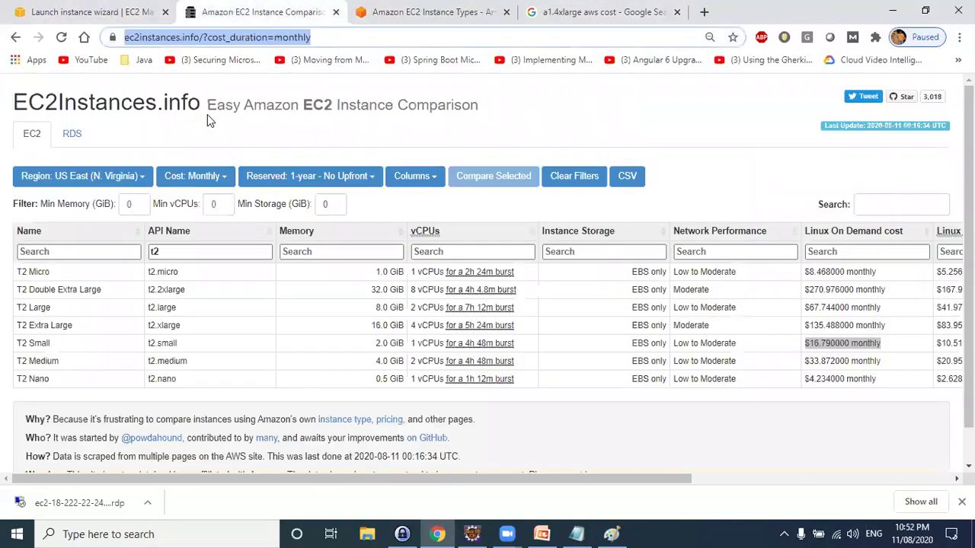
click(99, 9)
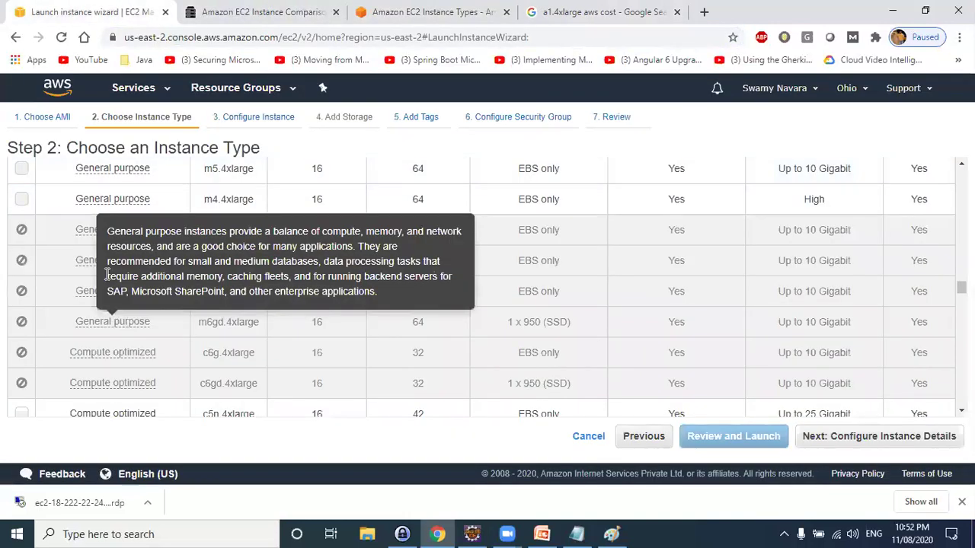
Look through the instance type list, comparing families, vCPUs and memory from the 2xlarge types down to the small T2 and T3a types
mouse_move(90, 262)
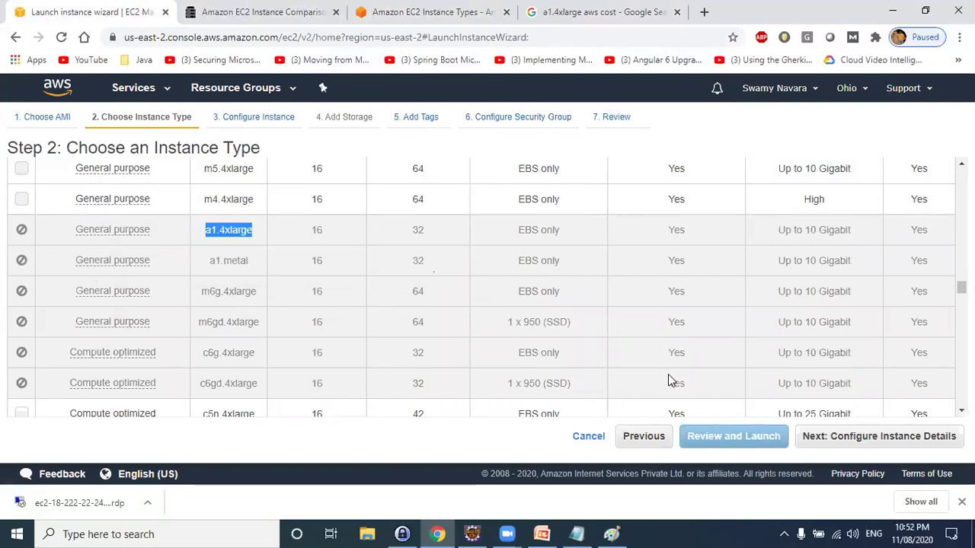
scroll(274, 343, down, 4)
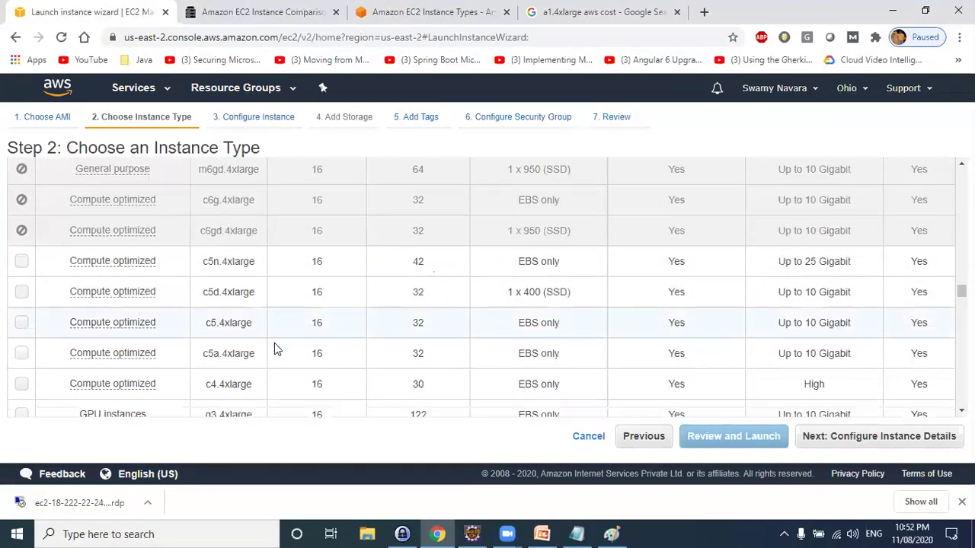
scroll(276, 343, up, 15)
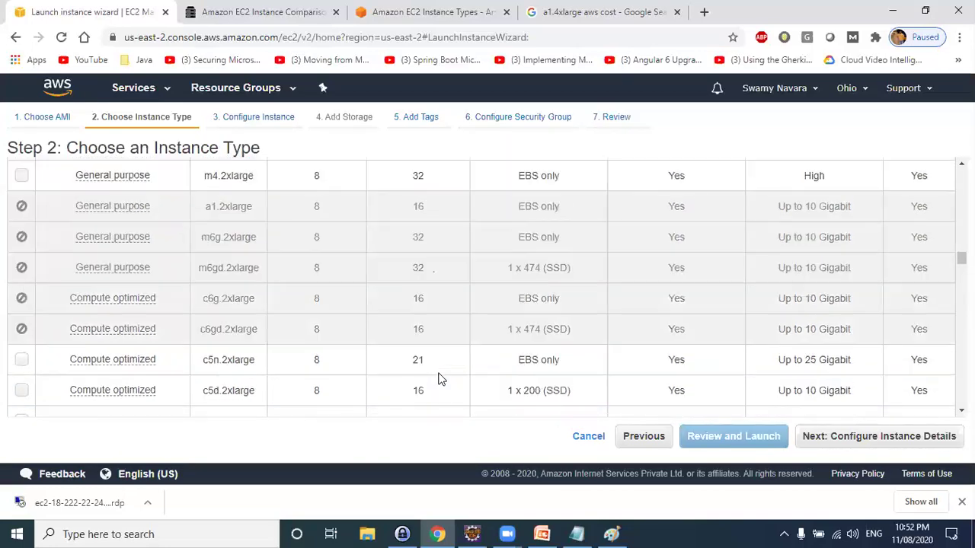
scroll(439, 377, up, 20)
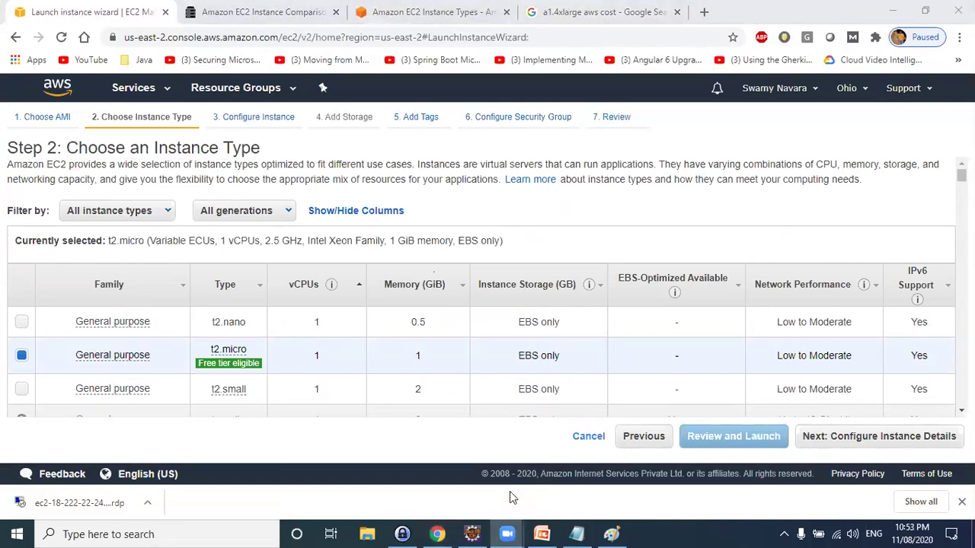
mouse_move(125, 372)
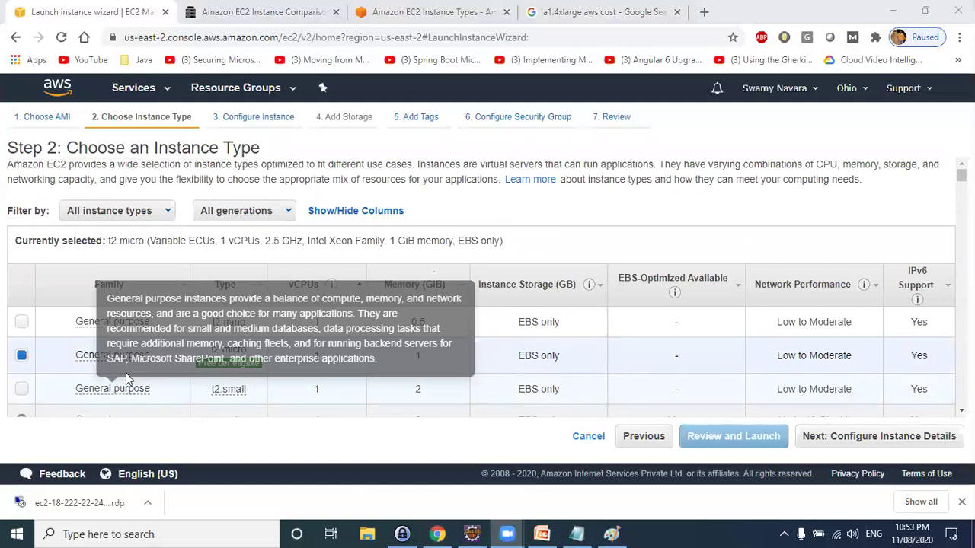
scroll(304, 400, down, 3)
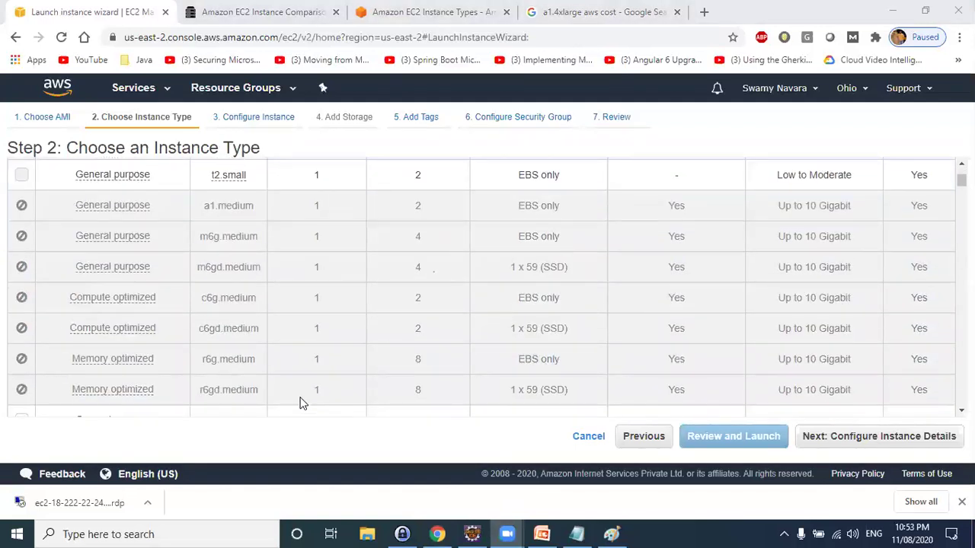
scroll(301, 402, down, 2)
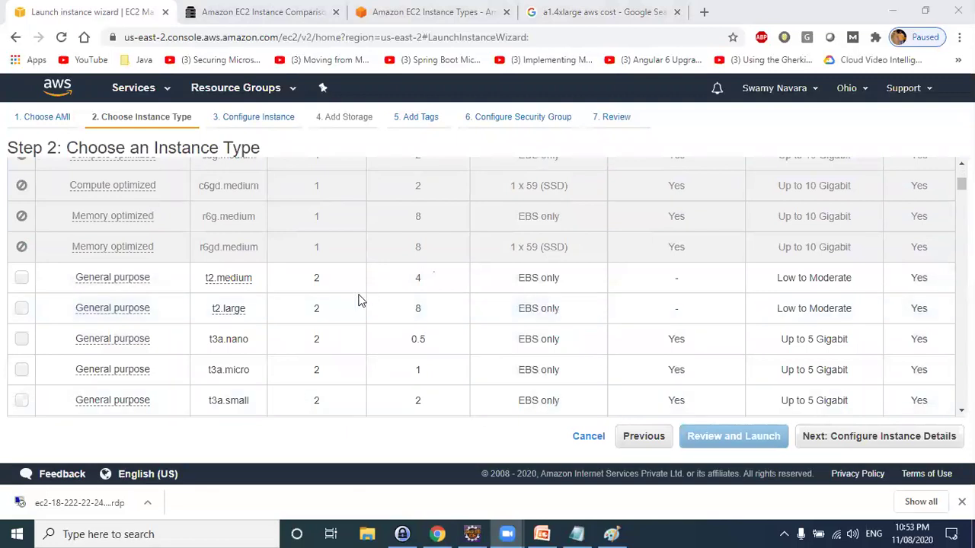
scroll(260, 321, down, 1)
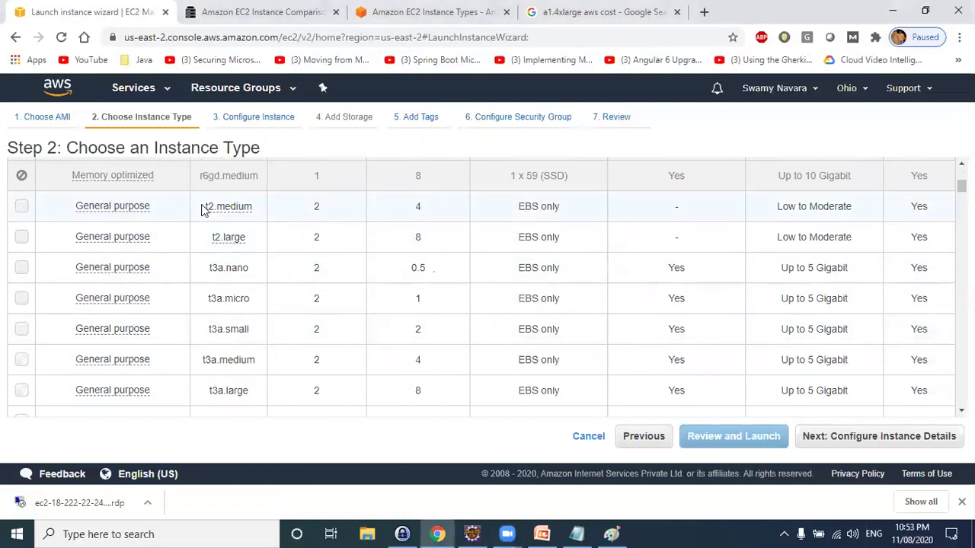
Select the t2.medium instance type and review its type name and processor in the selection summary
click(230, 217)
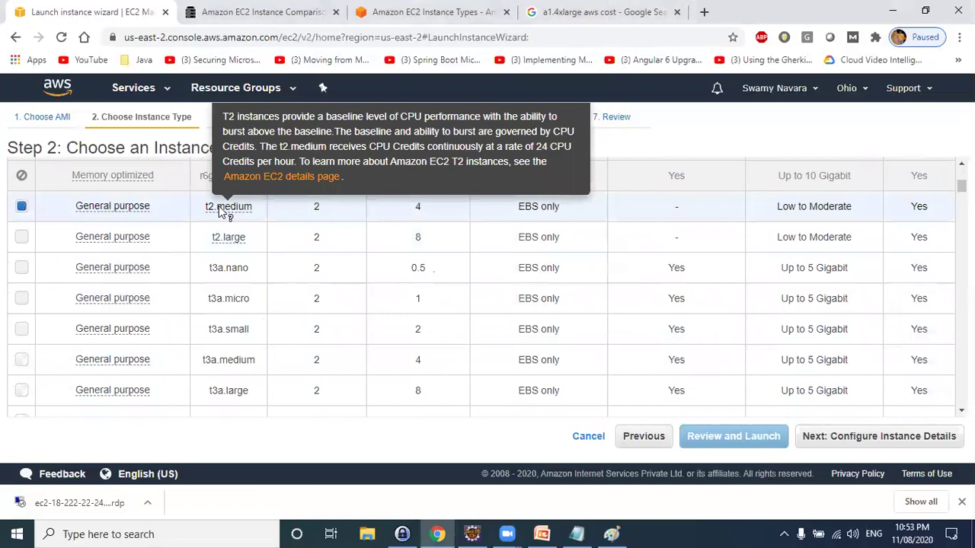
double_click(237, 210)
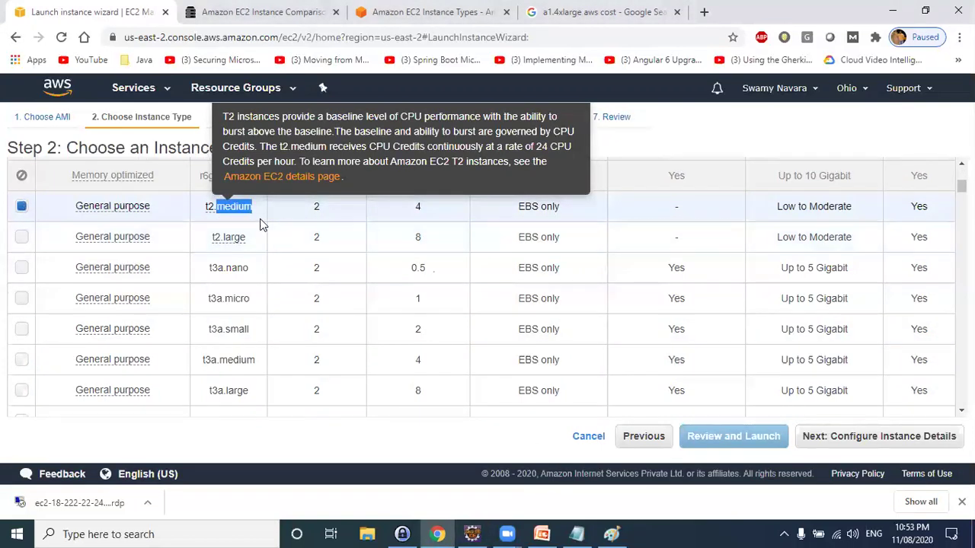
scroll(140, 217, up, 5)
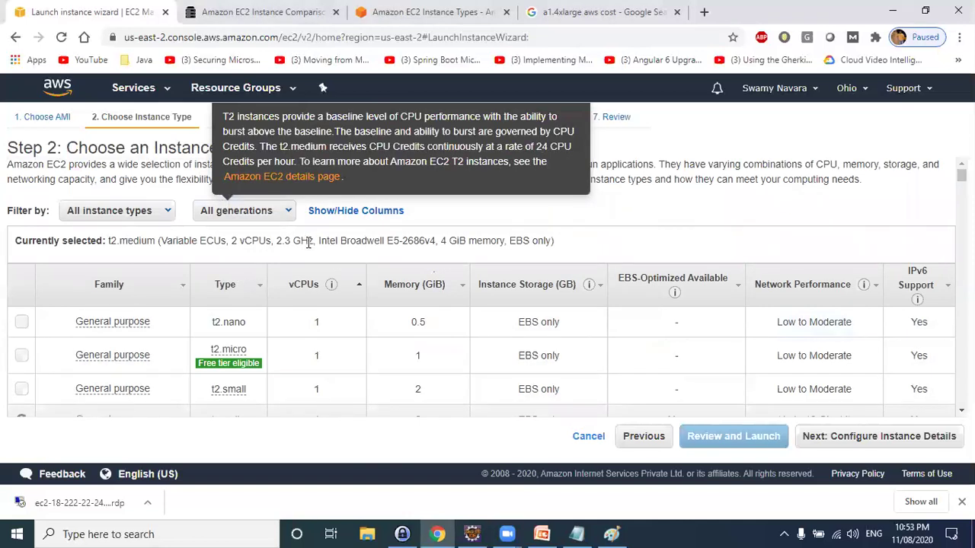
drag(320, 241, 434, 240)
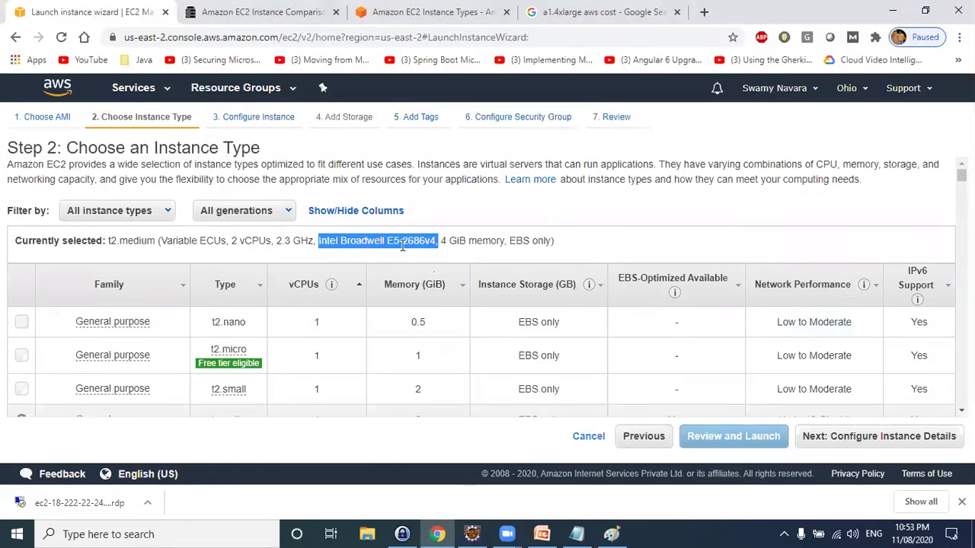
drag(109, 241, 156, 240)
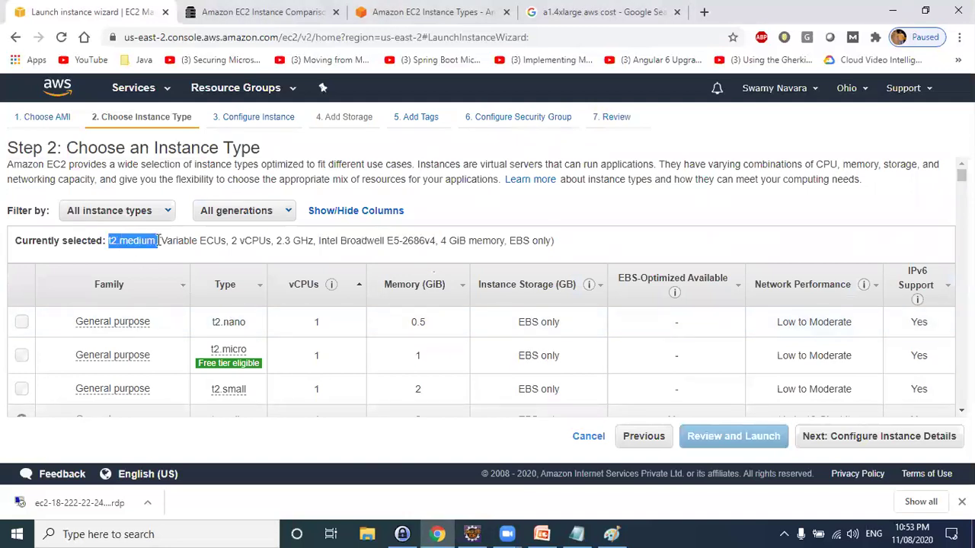
Select the t2.large instance type and highlight its full specification in the selection summary for copying
scroll(204, 308, down, 5)
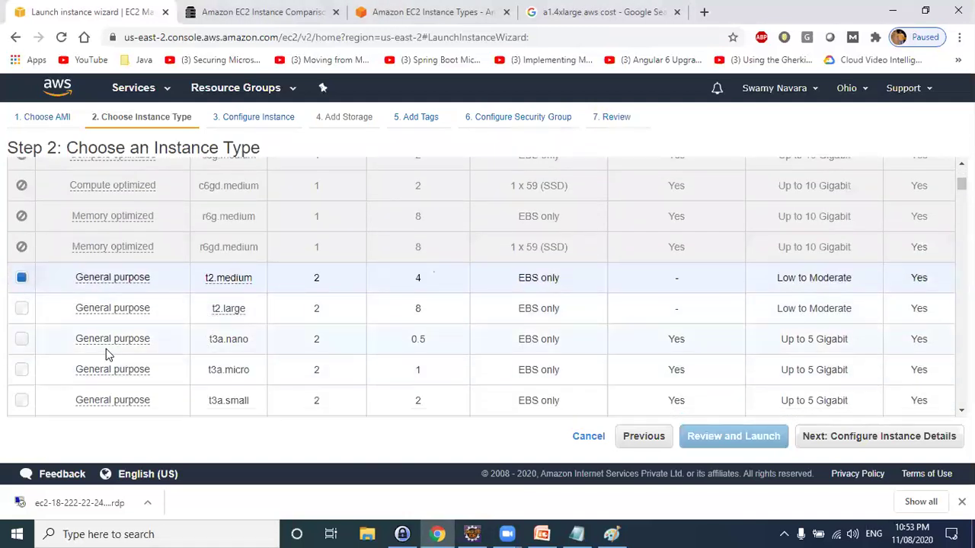
click(42, 314)
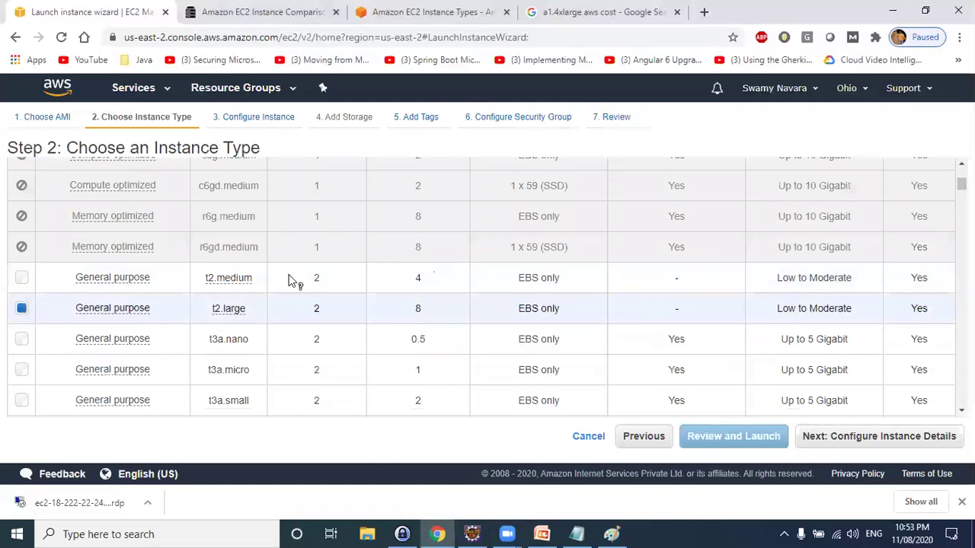
scroll(293, 281, up, 5)
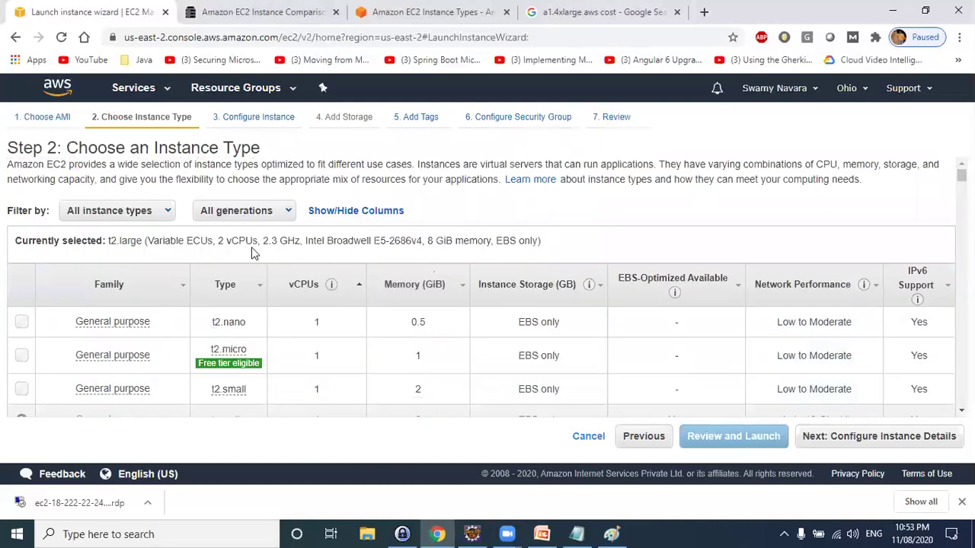
drag(215, 241, 265, 243)
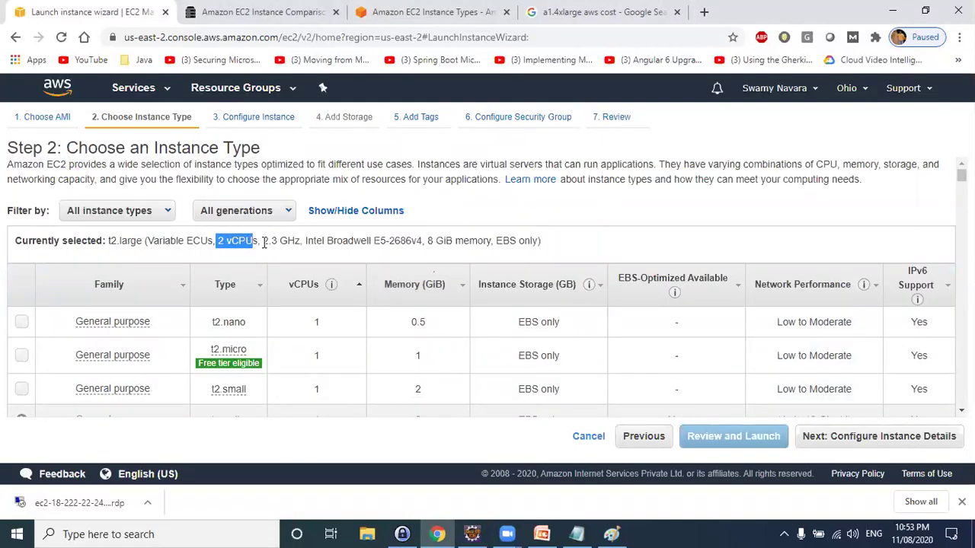
drag(150, 240, 539, 246)
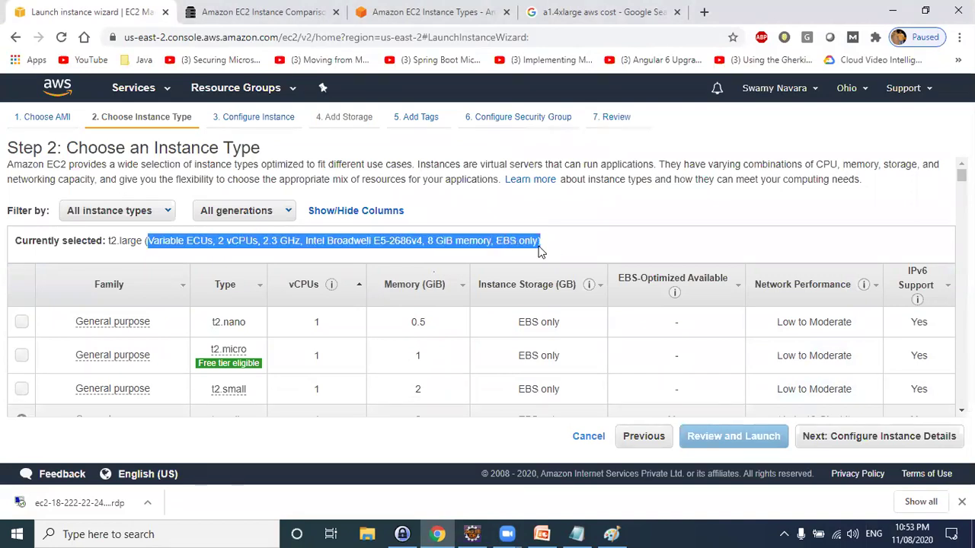
drag(106, 241, 567, 253)
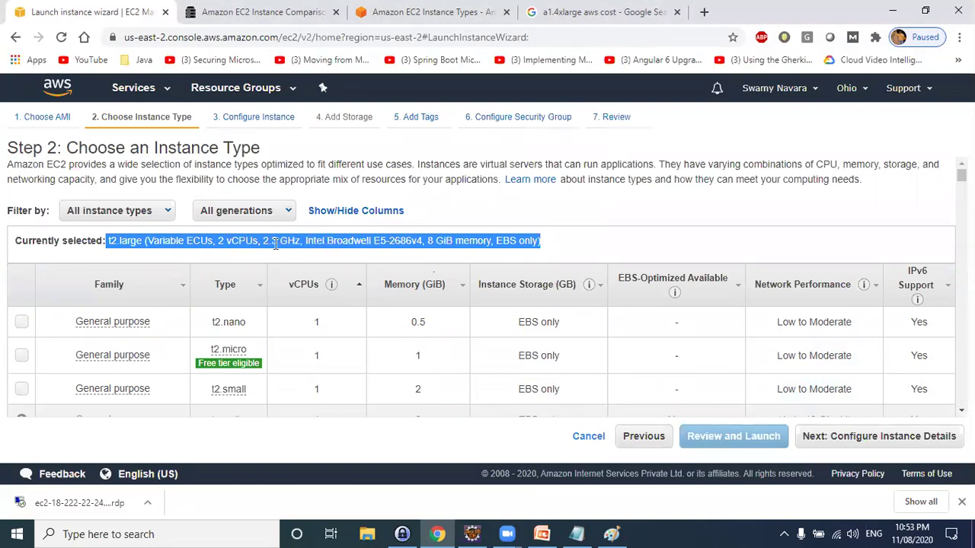
Paste "t2.large (Variable ECUs, 2 vCPUs, 2.3 GHz, Intel Broadwell E5-2686v4, 8 GiB memory, EBS only)" below the m5ad.large line in the LabNotes Notepad file
key(alt+Tab)
key(alt+Tab)
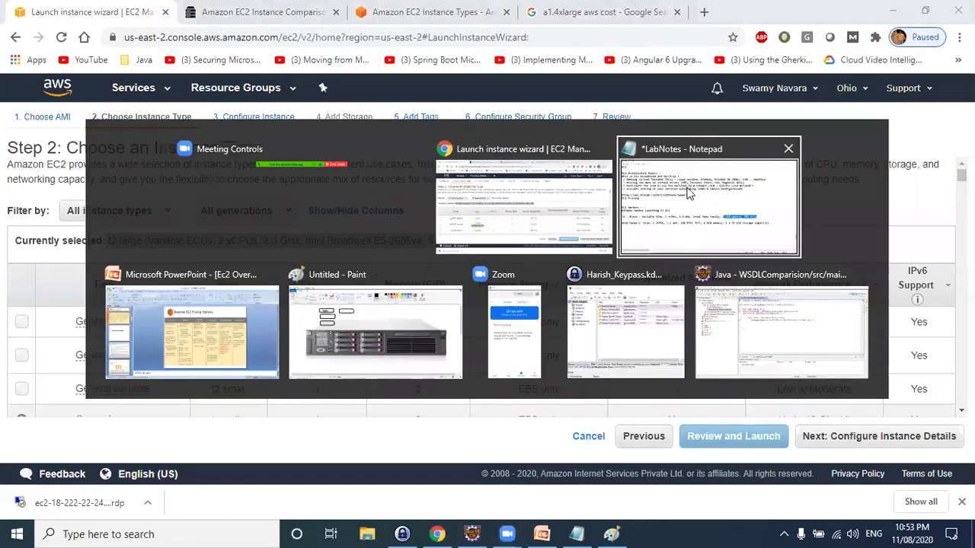
click(127, 395)
text(t2.large (Variable ECUs, 2 vCPUs, 2.3 GHz, Intel Broadwell E5-2686v4, 8 GiB memory, EBS only))
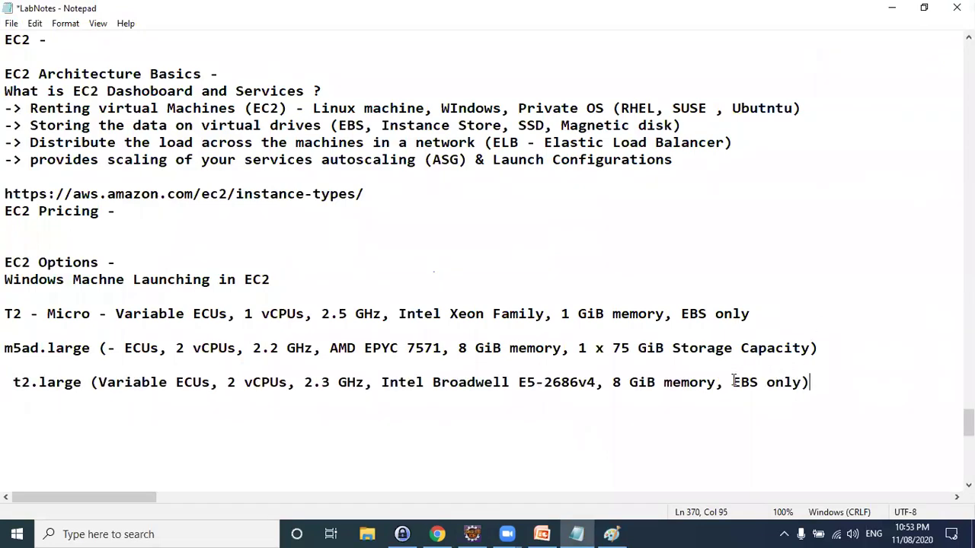
Return to the launch instance wizard in Chrome and change the selected instance type to t2.medium
key(alt+Tab)
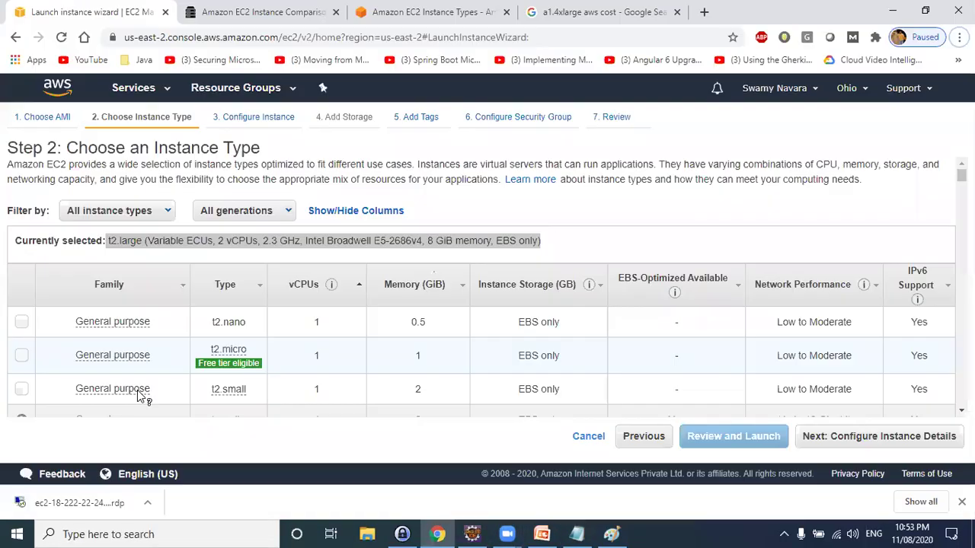
scroll(400, 359, down, 3)
scroll(399, 359, down, 8)
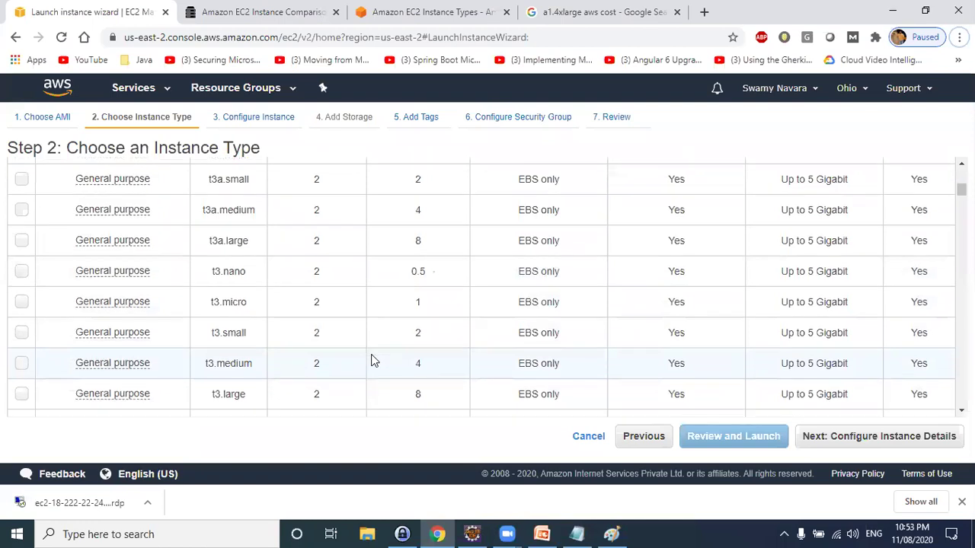
scroll(367, 359, up, 5)
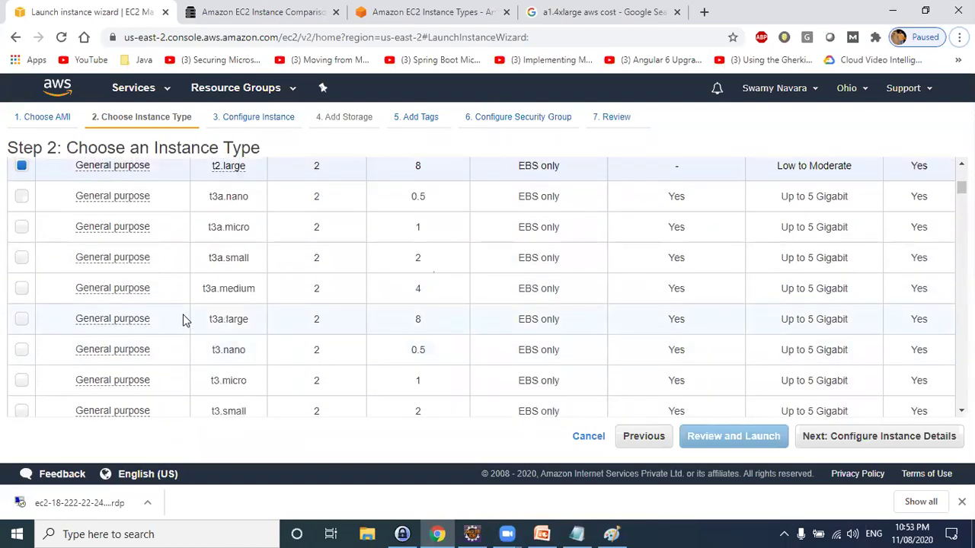
scroll(438, 341, up, 1)
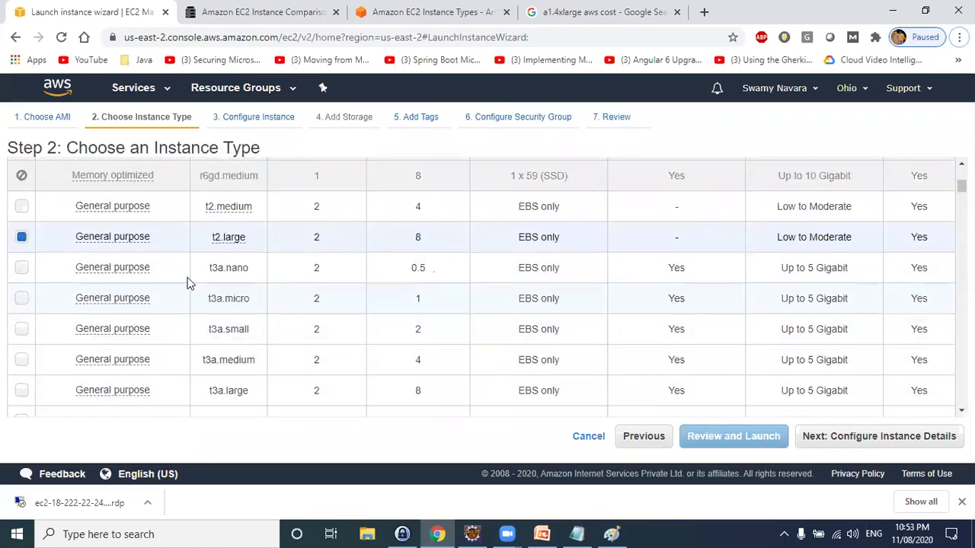
click(23, 209)
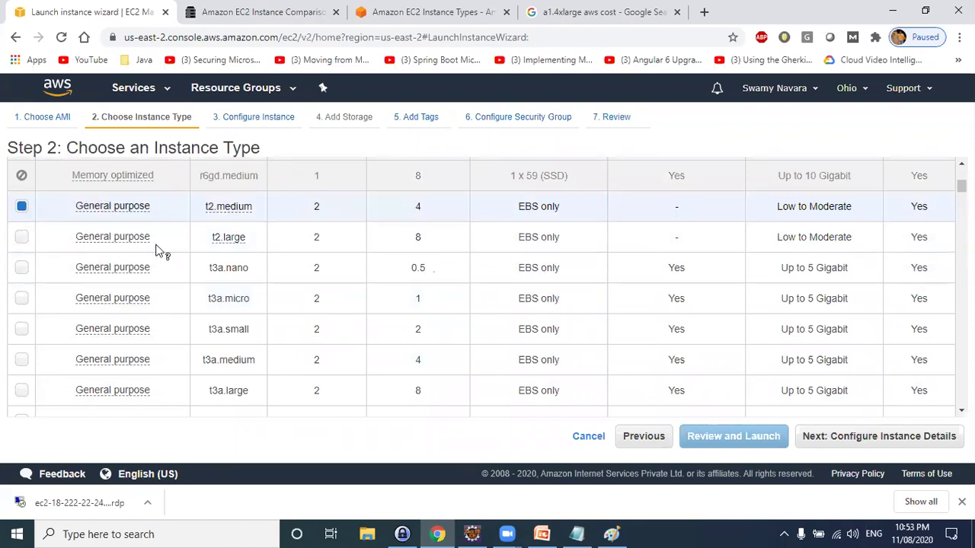
scroll(364, 294, up, 5)
scroll(362, 296, down, 3)
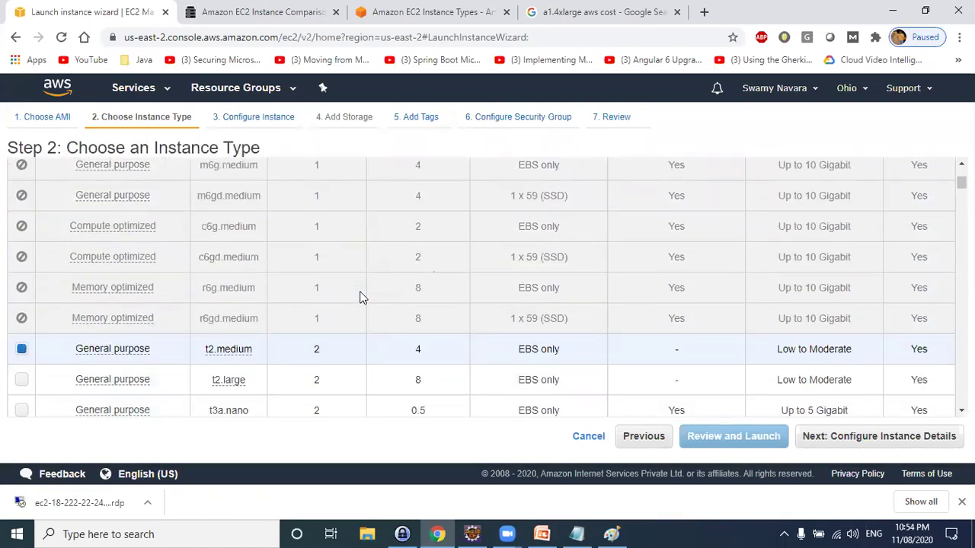
Copy the t2.medium specification from the selection summary and paste it on a new line below t2.large in the LabNotes Notepad file
scroll(360, 296, up, 5)
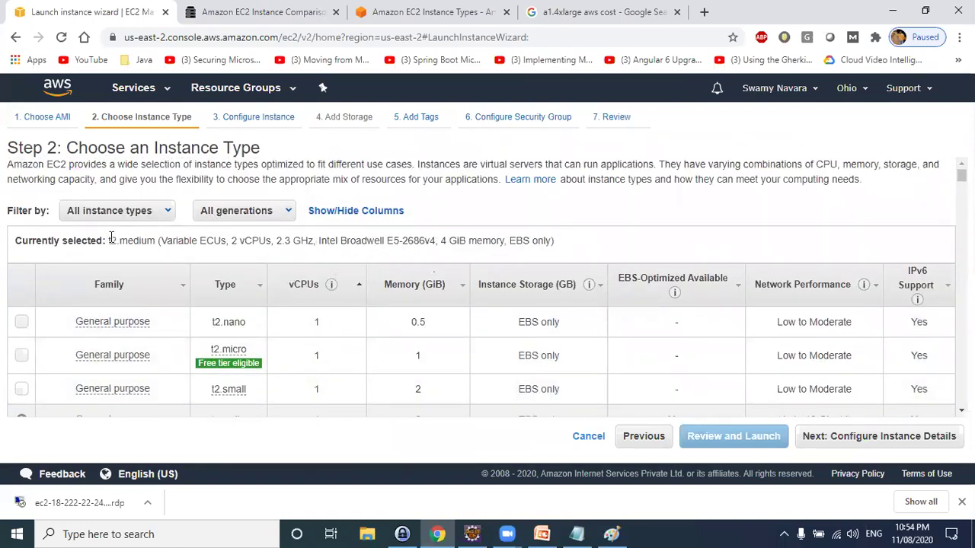
drag(109, 240, 577, 247)
key(ctrl+c)
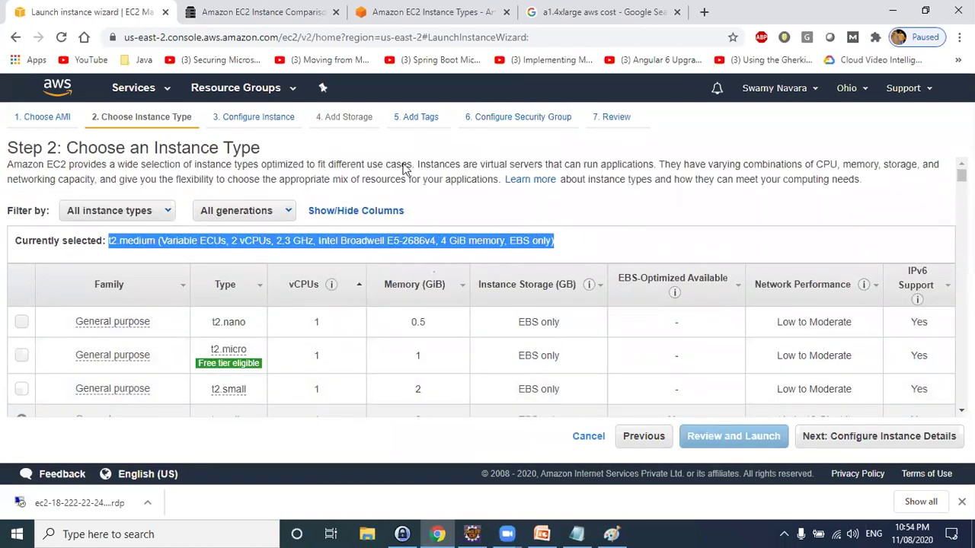
key(alt+Tab)
click(14, 386)
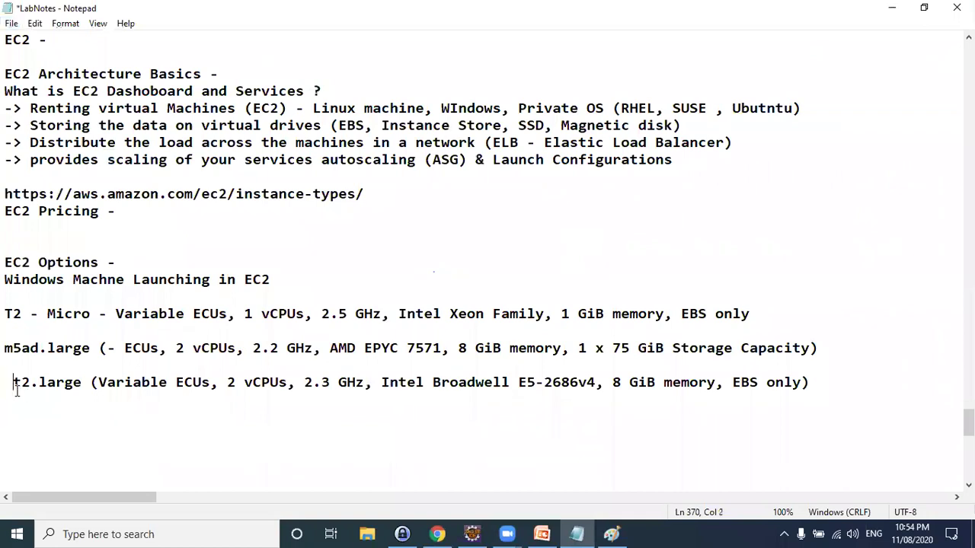
key(Return)
key(ctrl+v)
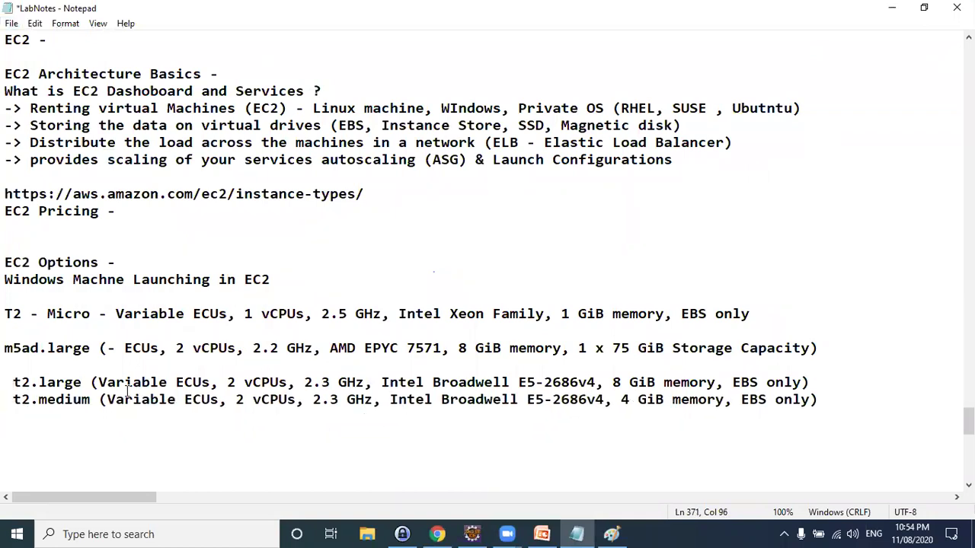
Compare the vCPU, processor and memory values of the t2.large and t2.medium lines in the notes
drag(226, 385, 552, 385)
drag(576, 399, 819, 400)
click(662, 382)
drag(614, 383, 714, 385)
drag(31, 400, 89, 399)
drag(619, 399, 805, 383)
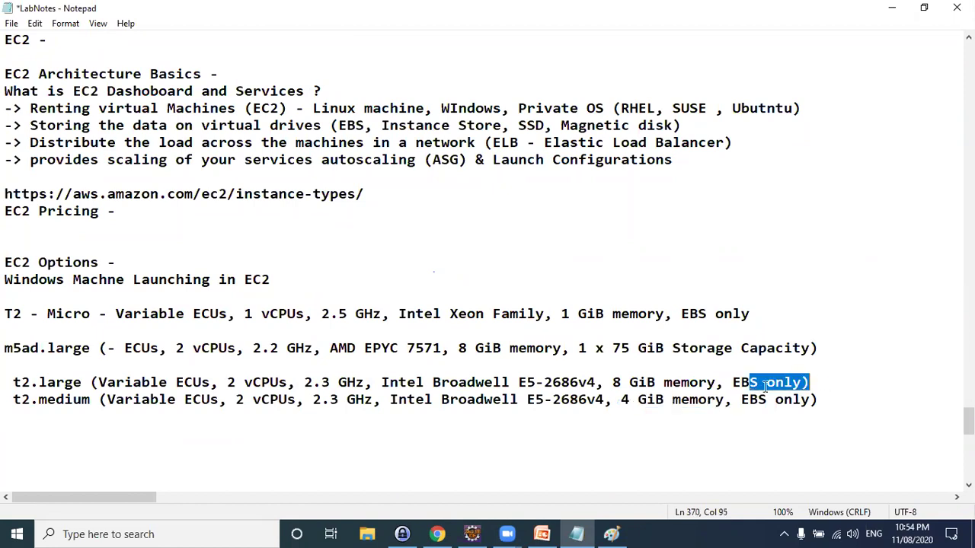
drag(614, 383, 715, 383)
drag(614, 400, 719, 400)
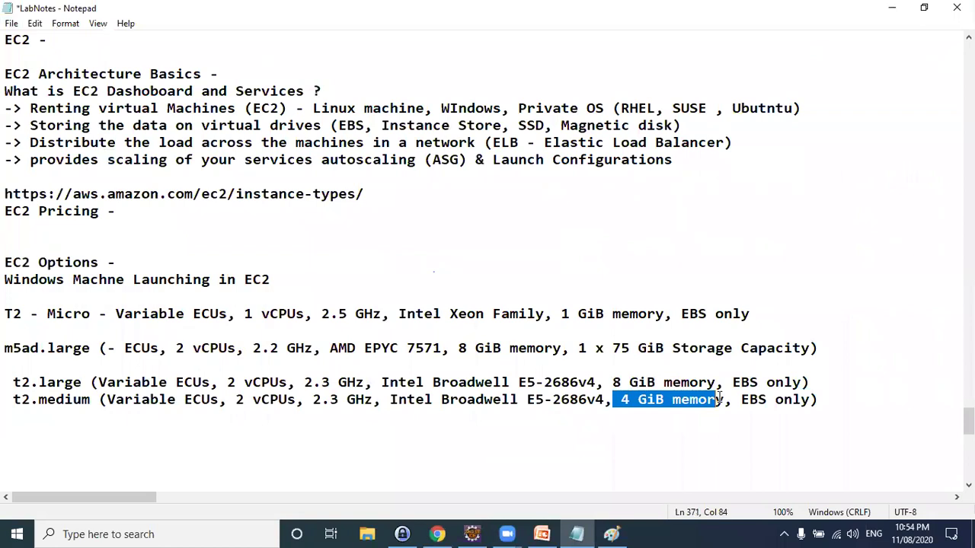
click(30, 371)
double_click(29, 381)
click(609, 367)
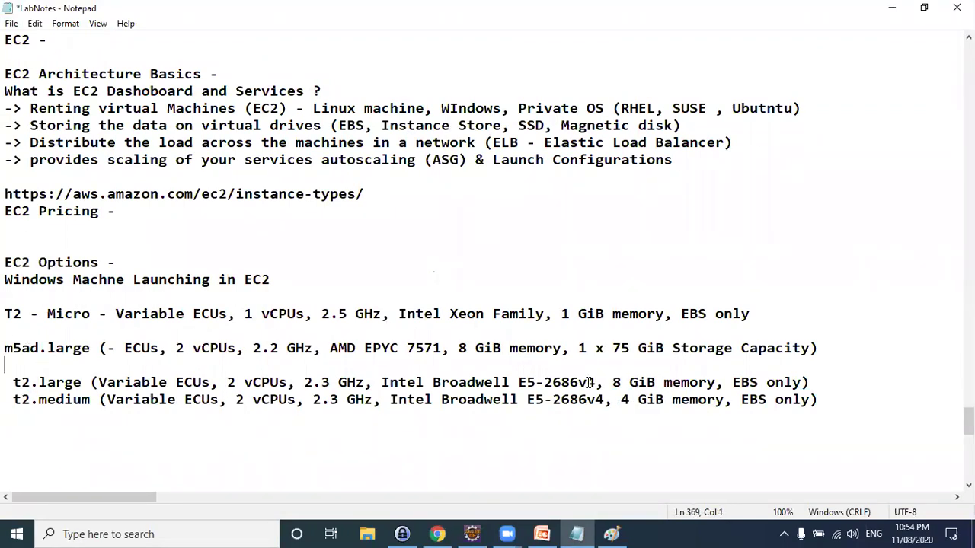
drag(599, 382, 384, 382)
Return to the launch instance wizard in Chrome and change the selected instance type to m4.large
key(alt+Tab)
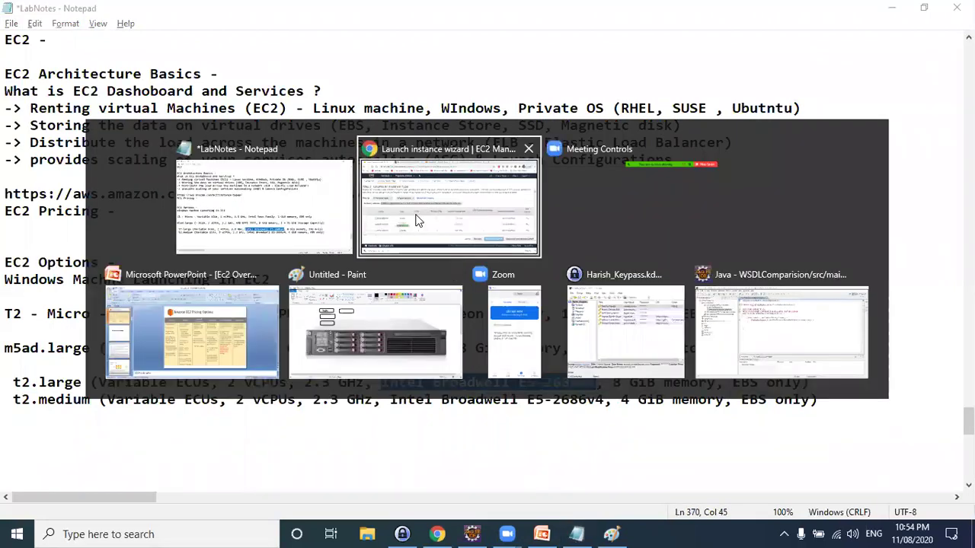
scroll(245, 359, down, 2)
scroll(218, 329, down, 10)
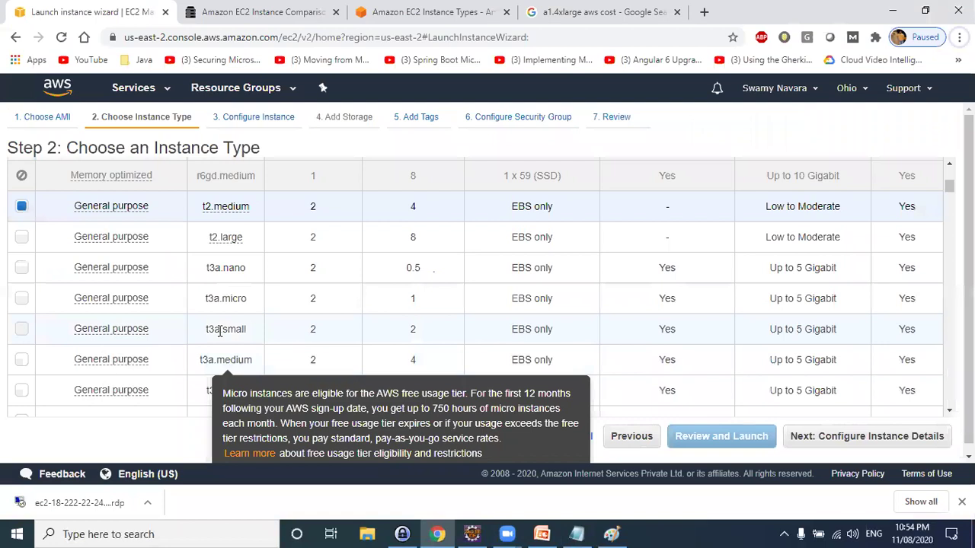
scroll(219, 329, up, 3)
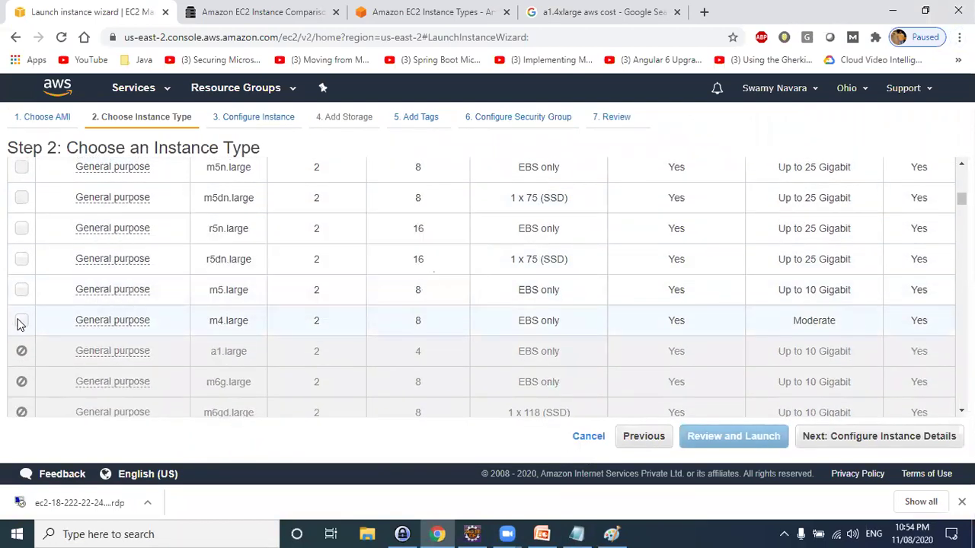
click(21, 320)
scroll(256, 320, up, 5)
scroll(256, 319, up, 5)
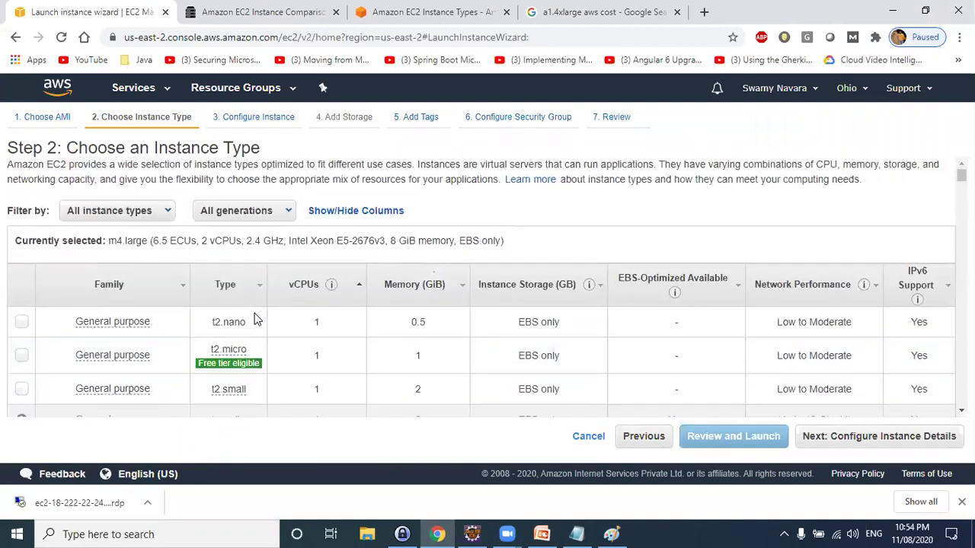
Copy the m4.large specification from the selection summary and paste it on a new line below t2.medium in the LabNotes Notepad file
drag(111, 245, 522, 252)
key(ctrl+c)
key(alt+Tab)
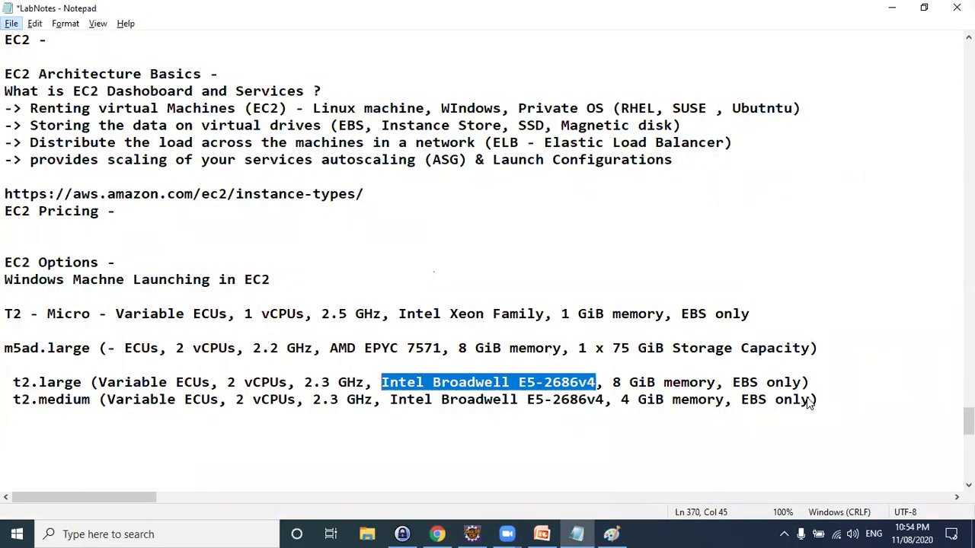
click(844, 398)
key(Return)
key(ctrl+v)
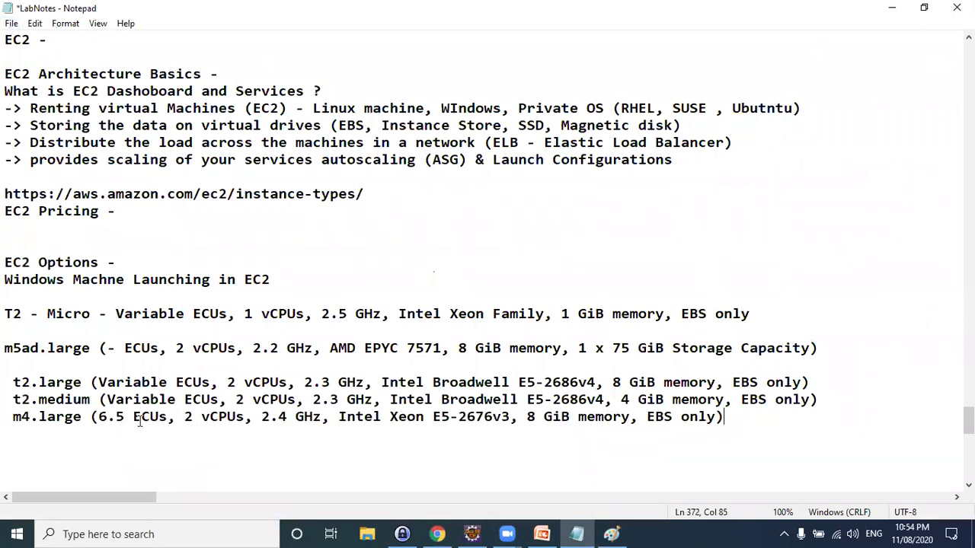
Examine the m4.large line's vCPUs, memory and processor and compare them with the t2.large line
drag(187, 419, 244, 419)
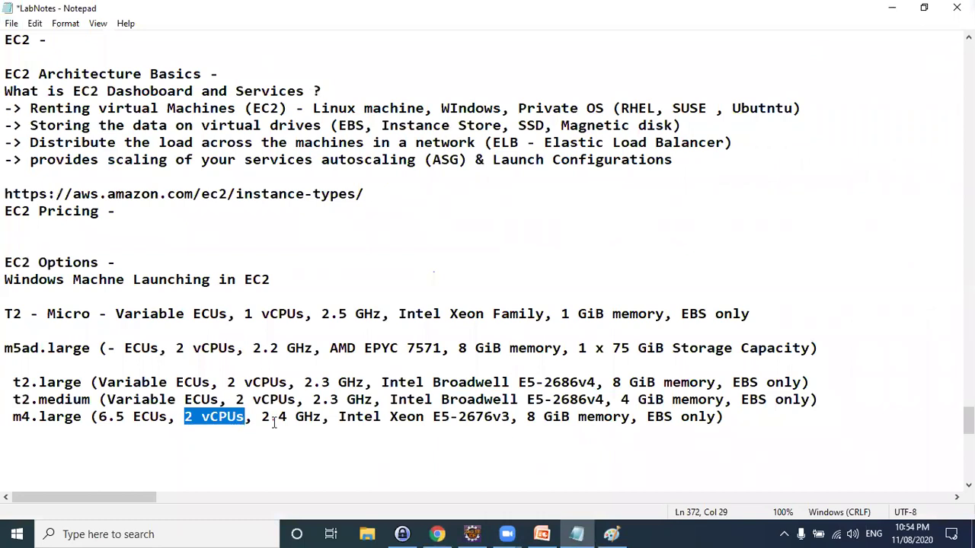
drag(339, 418, 632, 417)
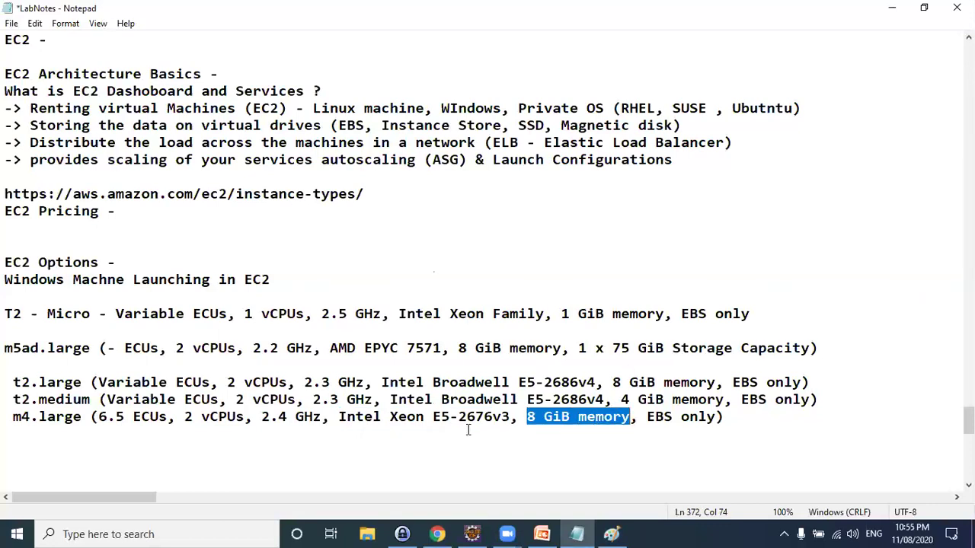
drag(613, 382, 709, 382)
drag(528, 417, 628, 417)
drag(376, 382, 603, 383)
drag(329, 416, 495, 415)
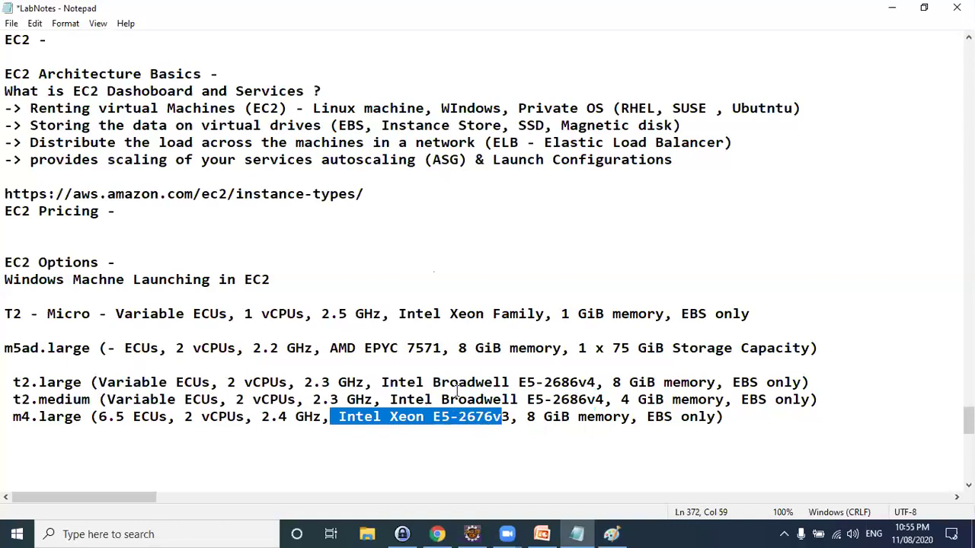
Switch back to the launch wizard in Chrome and examine the network performance of the listed instance types
key(alt+Tab)
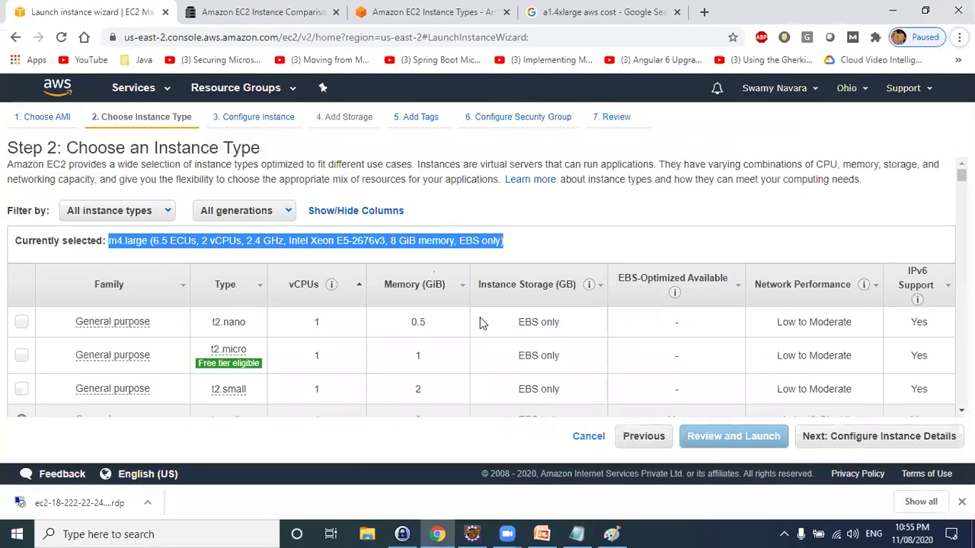
click(633, 222)
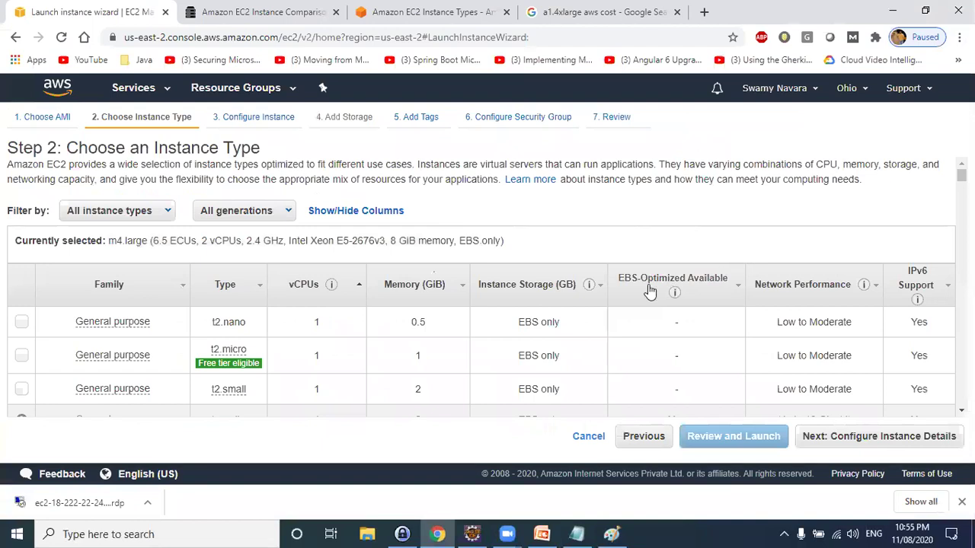
drag(773, 329, 866, 326)
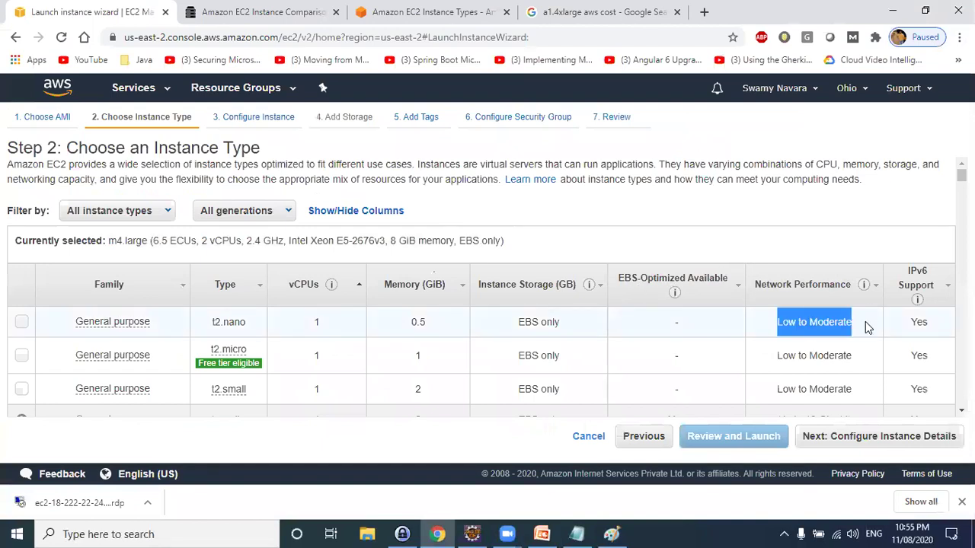
scroll(808, 295, down, 10)
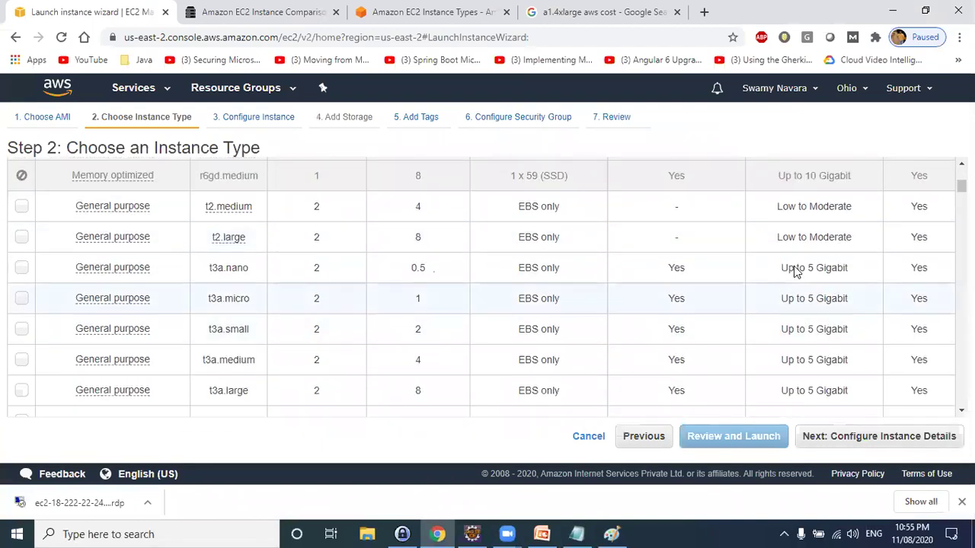
drag(793, 231, 804, 355)
scroll(799, 343, down, 10)
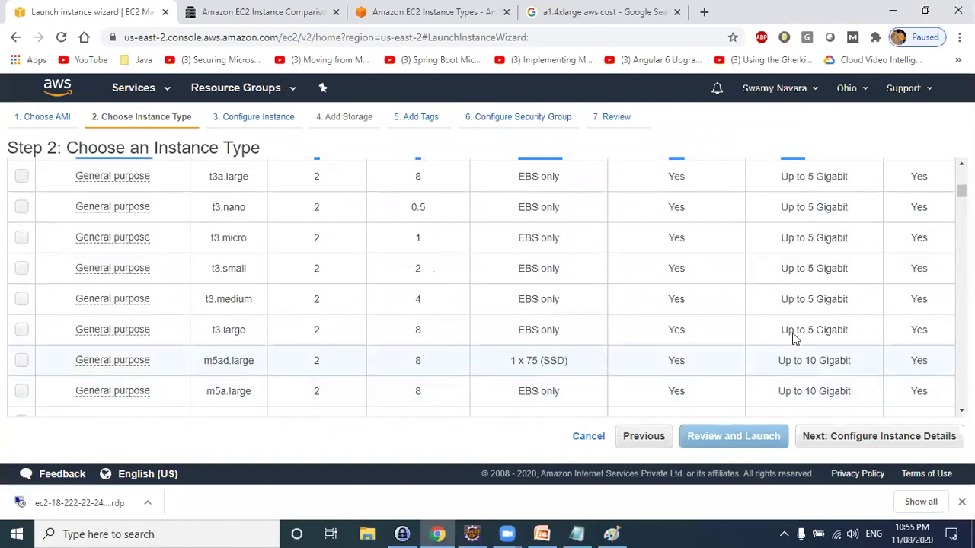
scroll(801, 343, down, 15)
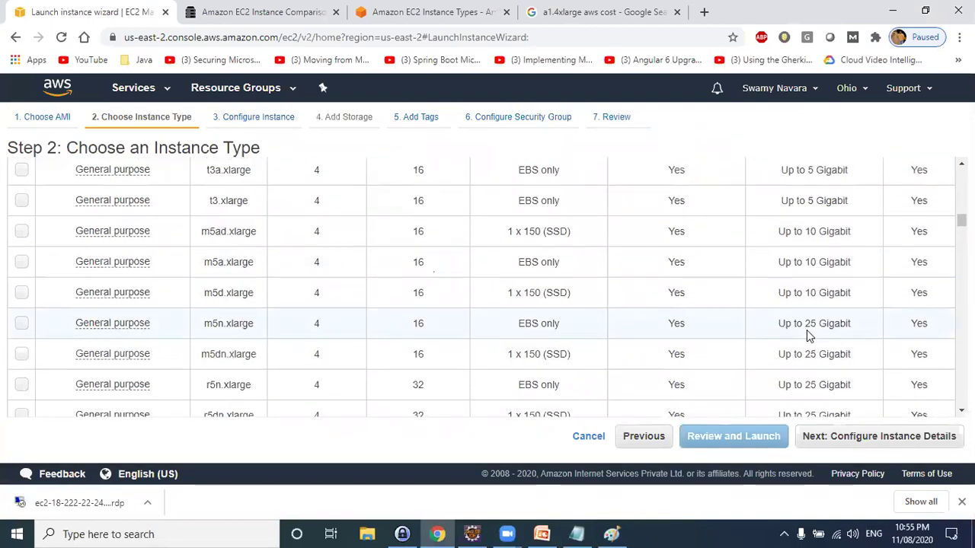
scroll(806, 335, up, 12)
scroll(806, 330, up, 15)
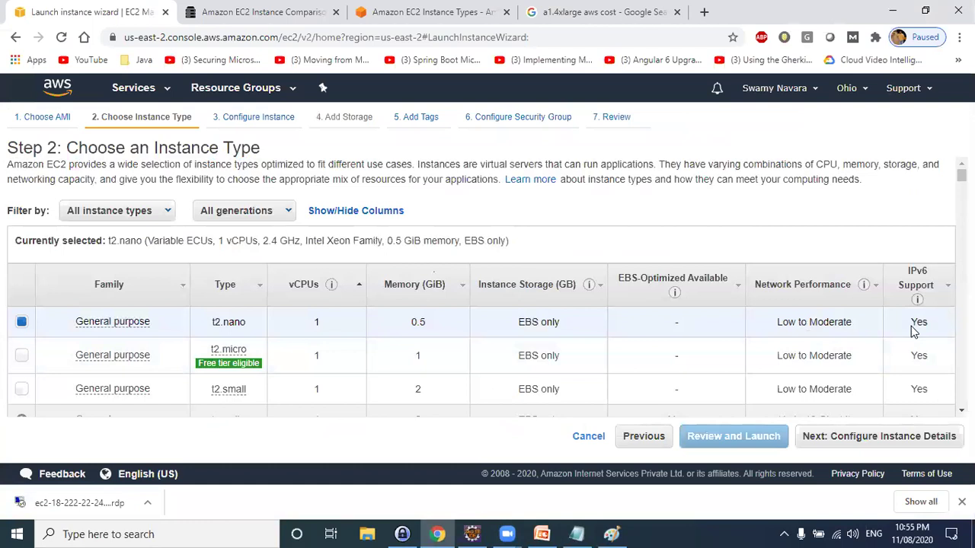
Check the IPv6 support of the instance types in the list
scroll(927, 365, down, 15)
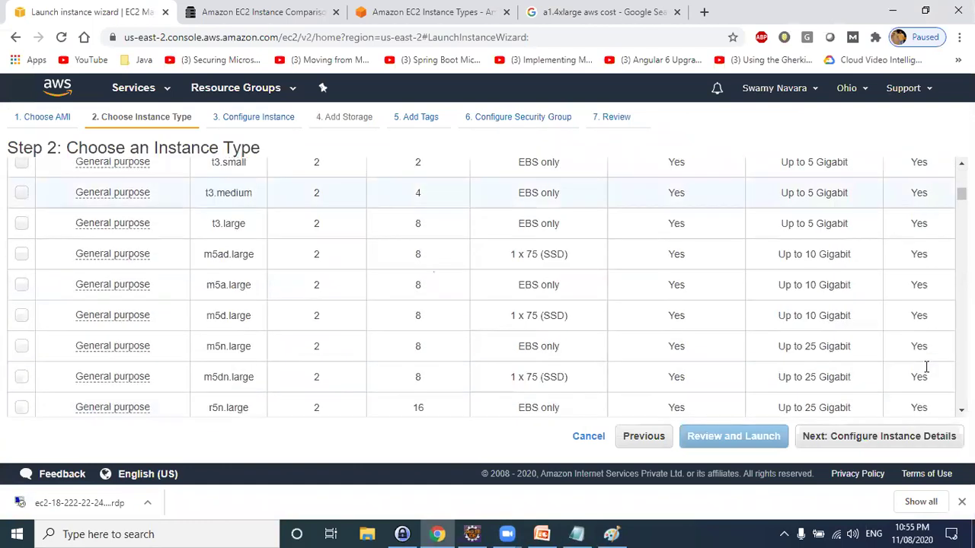
scroll(926, 266, down, 3)
scroll(925, 337, up, 10)
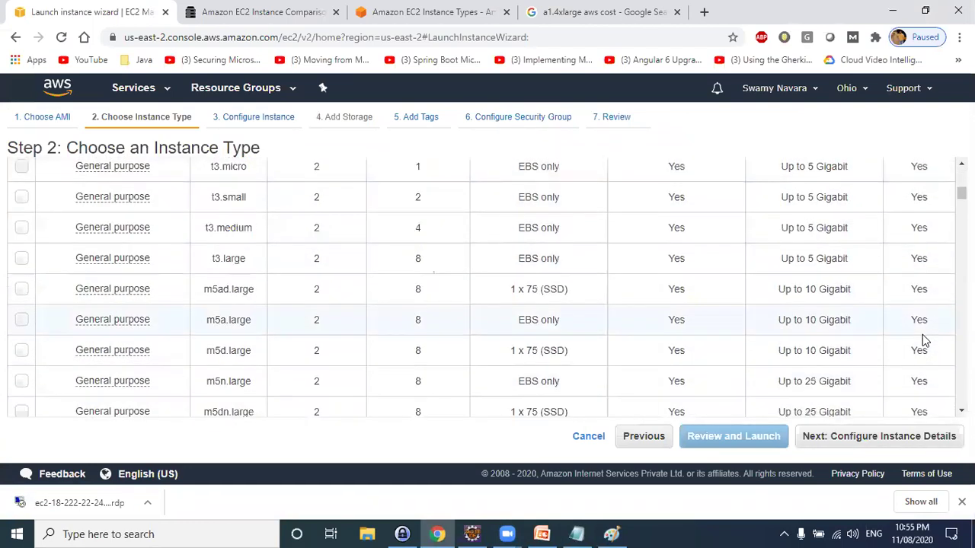
scroll(919, 339, up, 3)
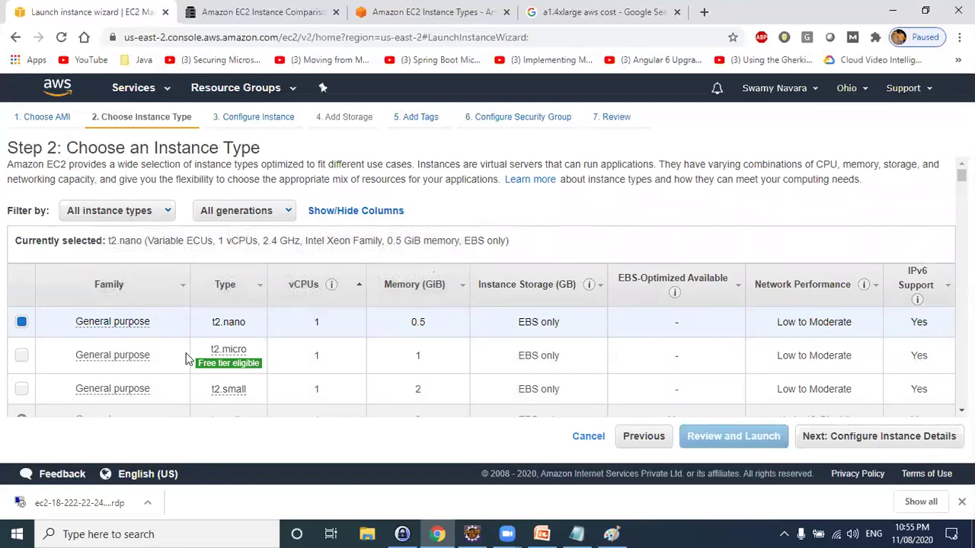
Select the free tier eligible t2.micro instance type and continue to the instance details configuration
click(22, 356)
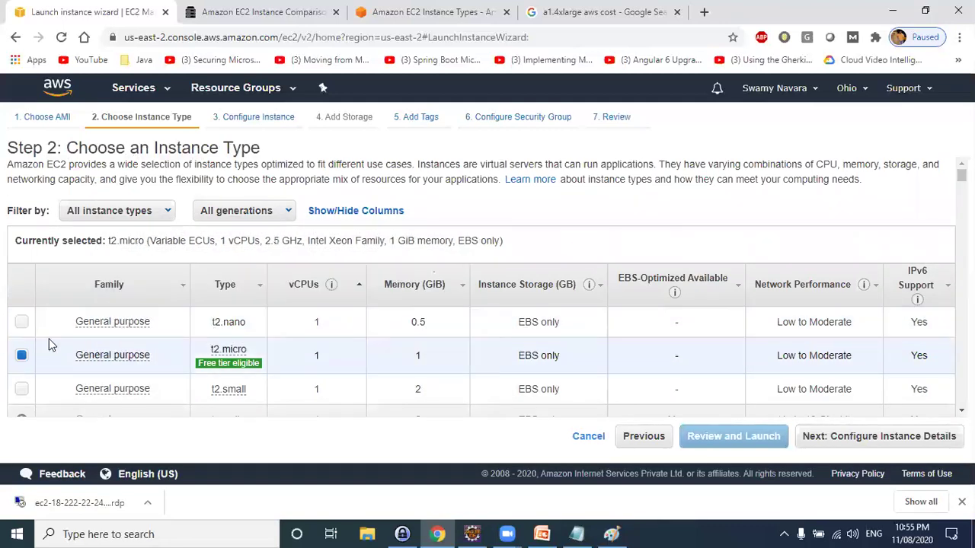
click(864, 440)
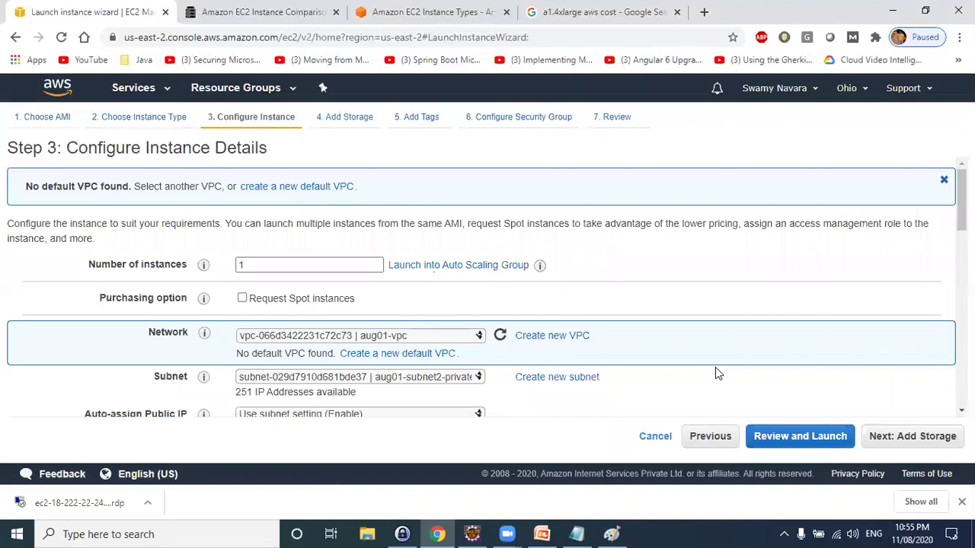
Set the number of instances to 20
double_click(249, 266)
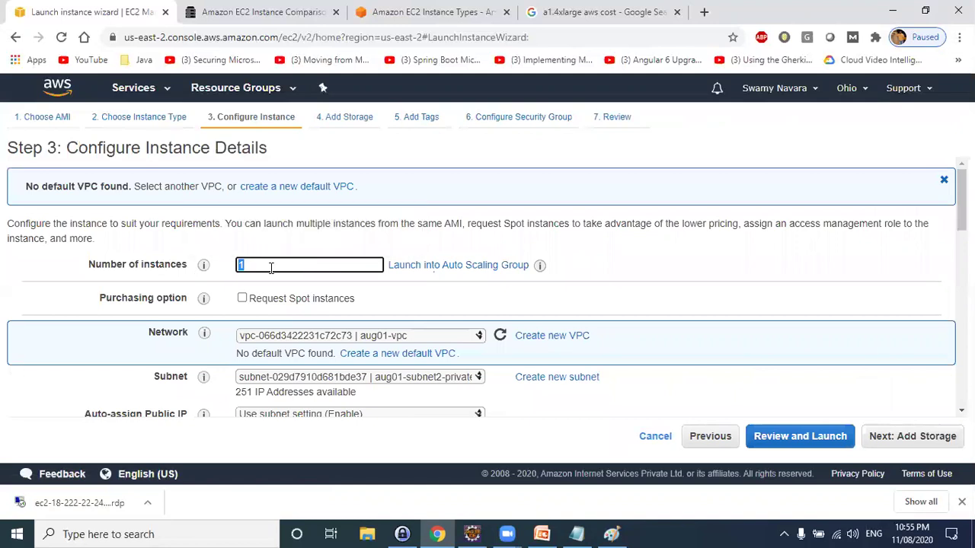
drag(275, 266, 214, 273)
click(366, 291)
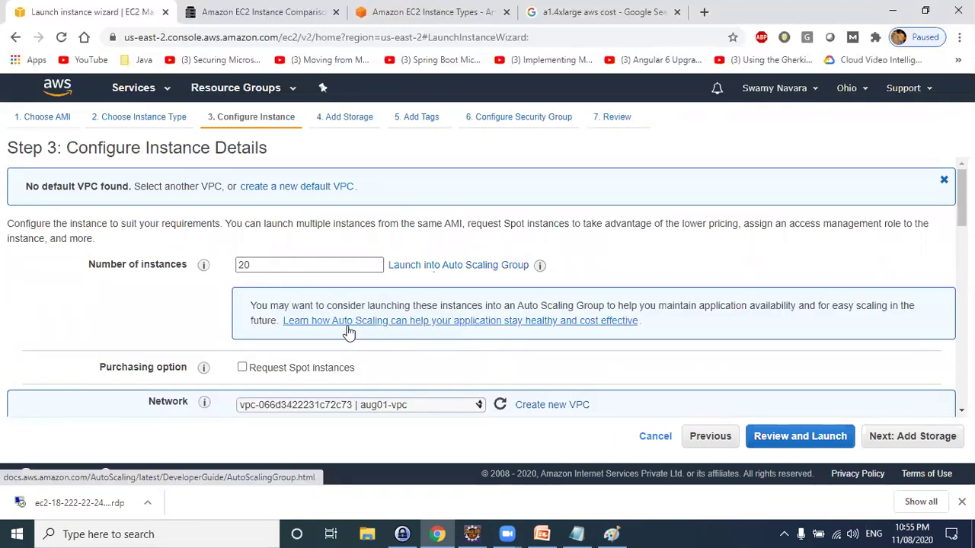
Duplicate the launch instance wizard tab and dismiss the browser's downloads bar
right_click(110, 16)
click(163, 75)
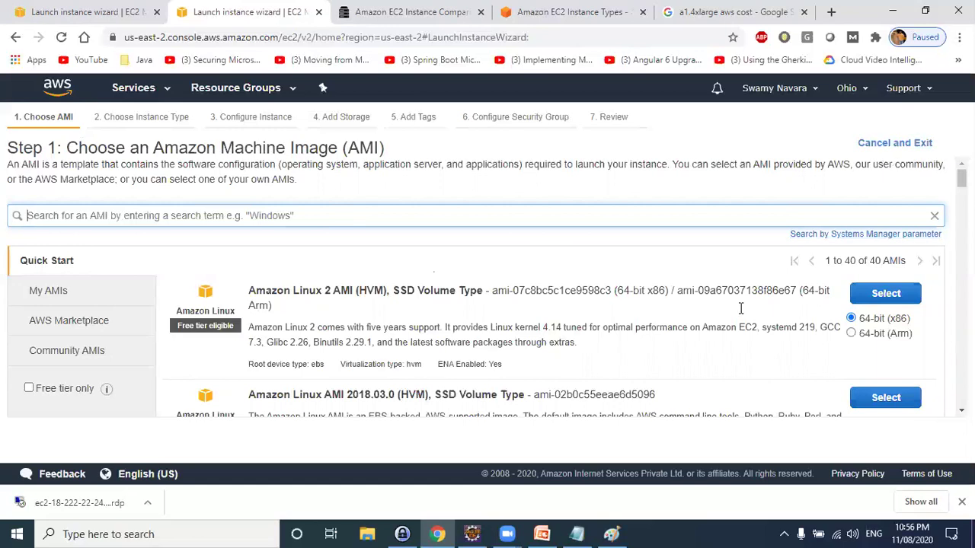
scroll(838, 390, down, 5)
click(962, 502)
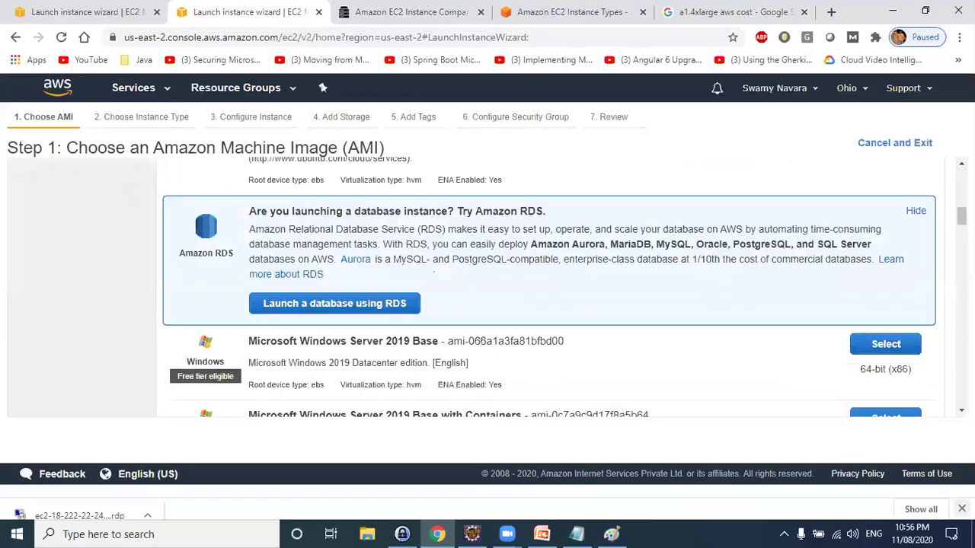
Exit the launch wizard in the duplicated tab and open the EC2 Limits page
scroll(837, 449, down, 10)
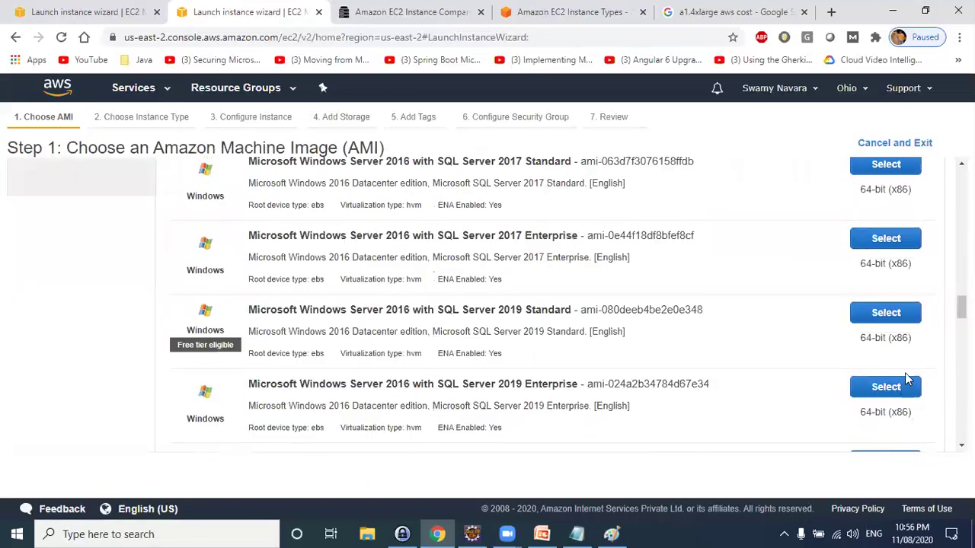
scroll(908, 379, down, 5)
click(868, 141)
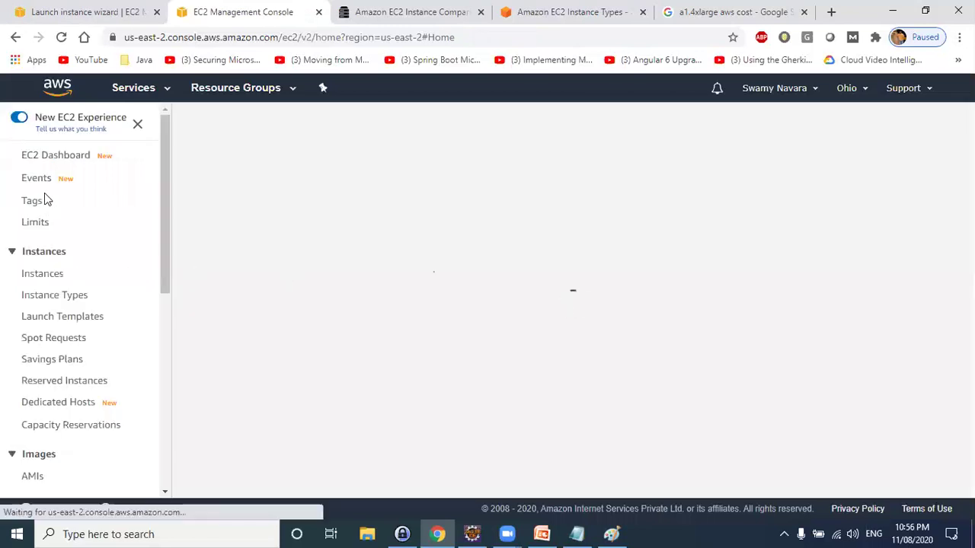
click(35, 222)
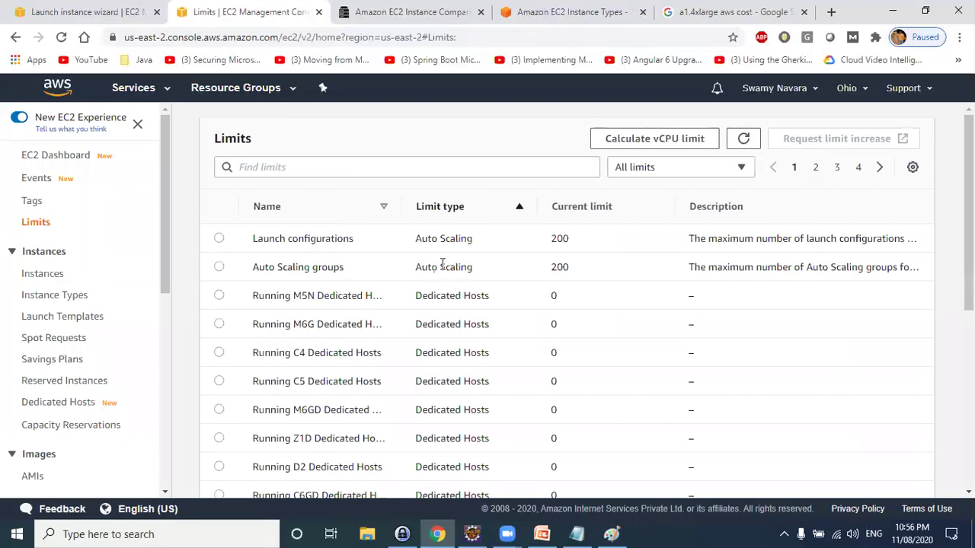
Examine the EBS volume and Elastic IP limits on page 3 of the EC2 limits list
scroll(470, 293, down, 5)
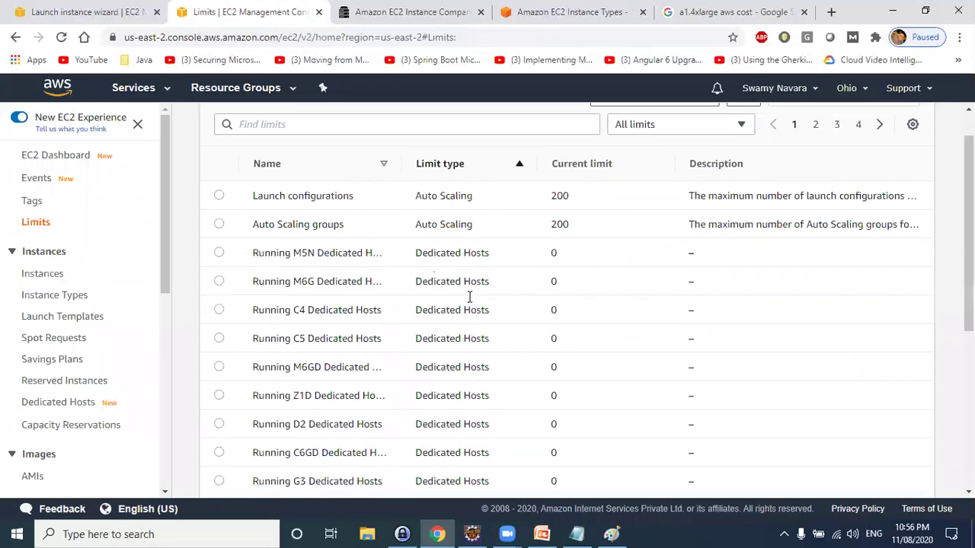
scroll(470, 297, up, 5)
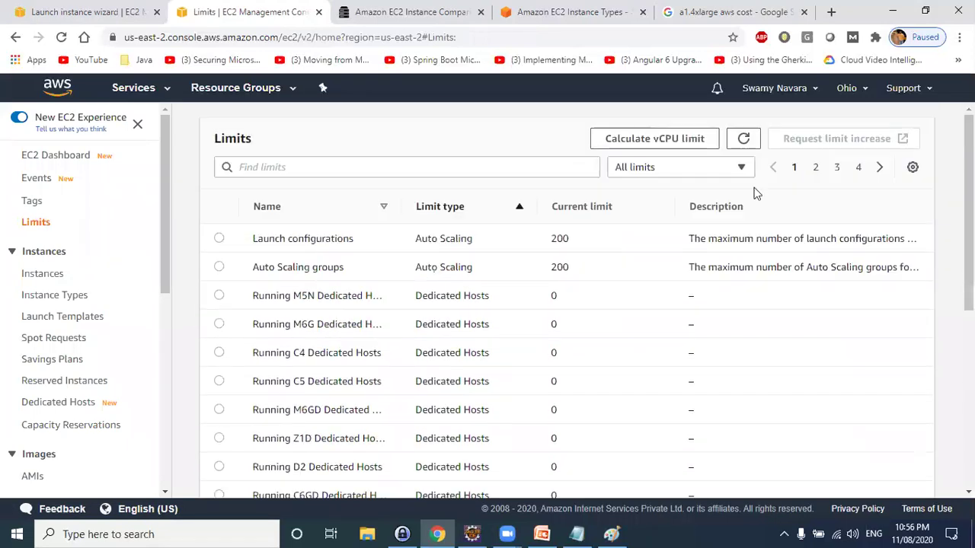
click(815, 167)
click(836, 169)
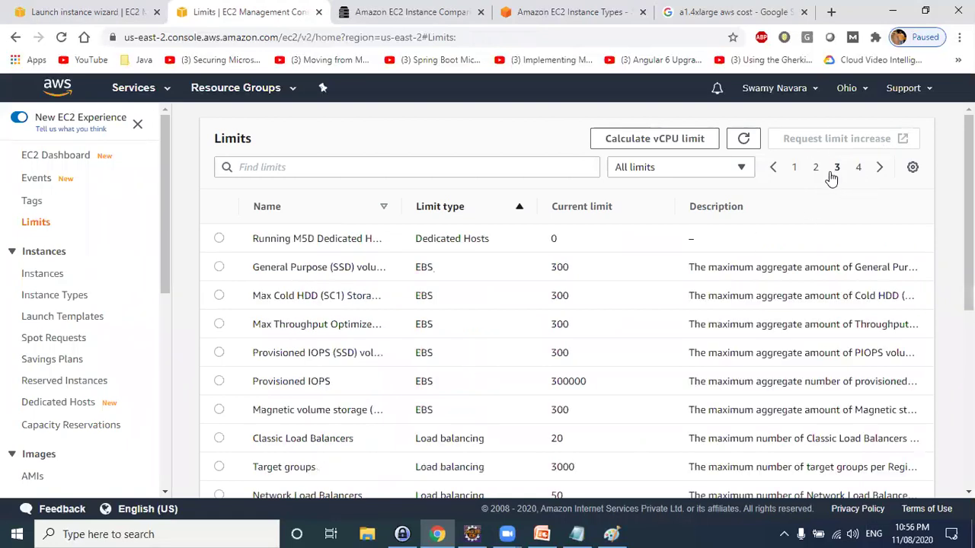
drag(254, 267, 377, 267)
scroll(338, 309, down, 3)
scroll(339, 309, down, 2)
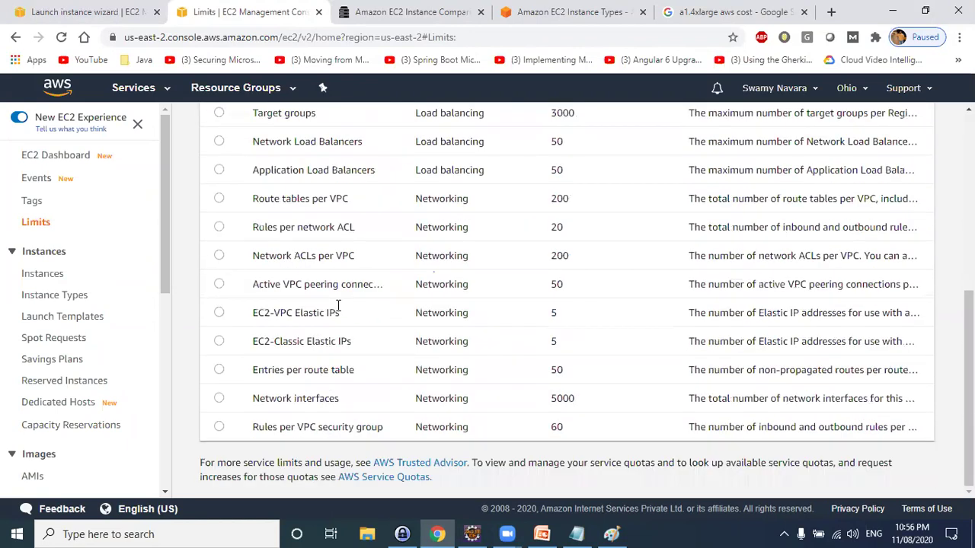
triple_click(268, 314)
drag(259, 341, 406, 341)
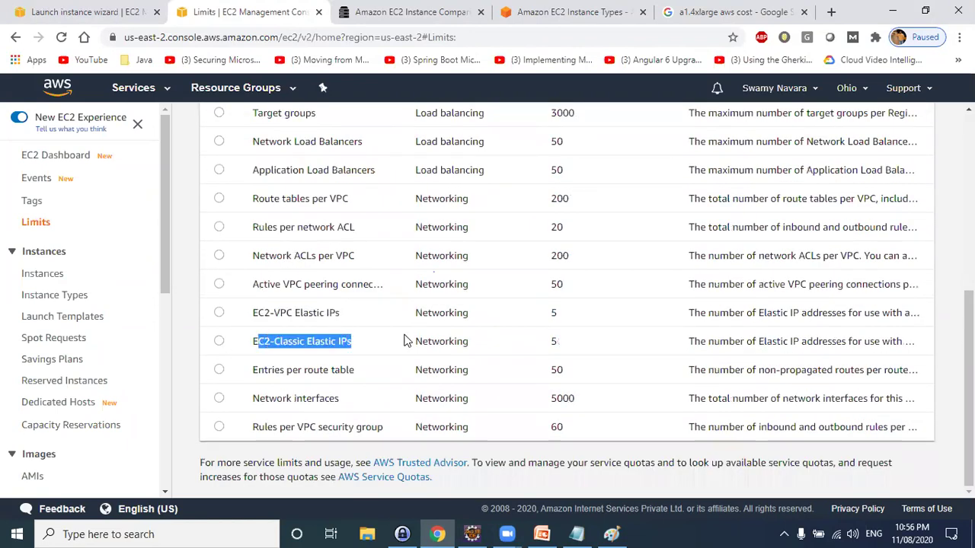
scroll(558, 364, up, 5)
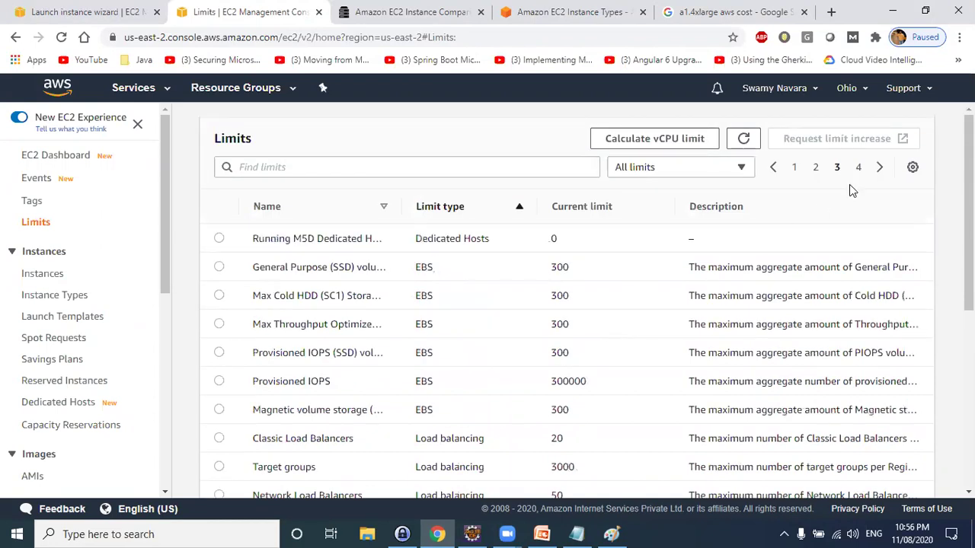
Examine the VPC security group and subnet limits on page 4 of the list, widening the Name column to read them
click(857, 168)
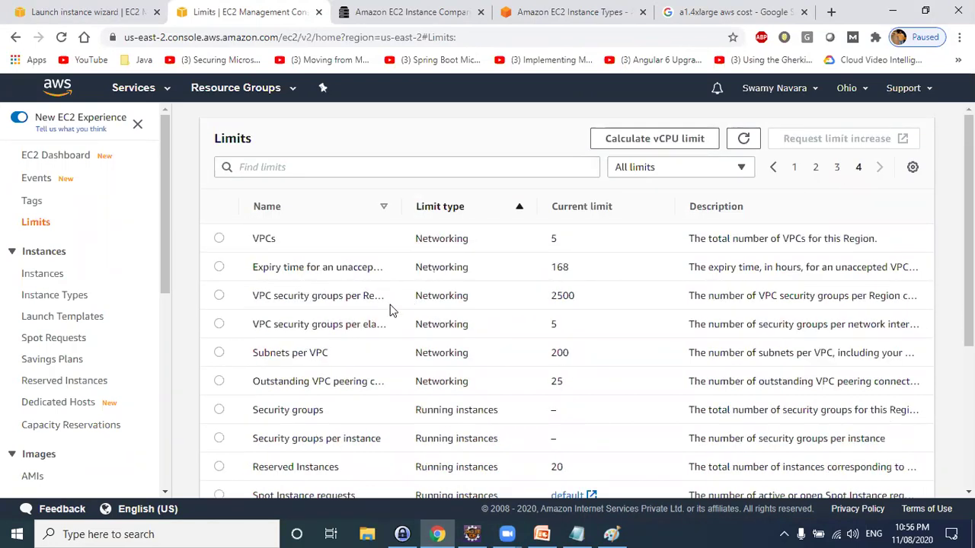
drag(399, 203, 462, 204)
drag(258, 297, 514, 291)
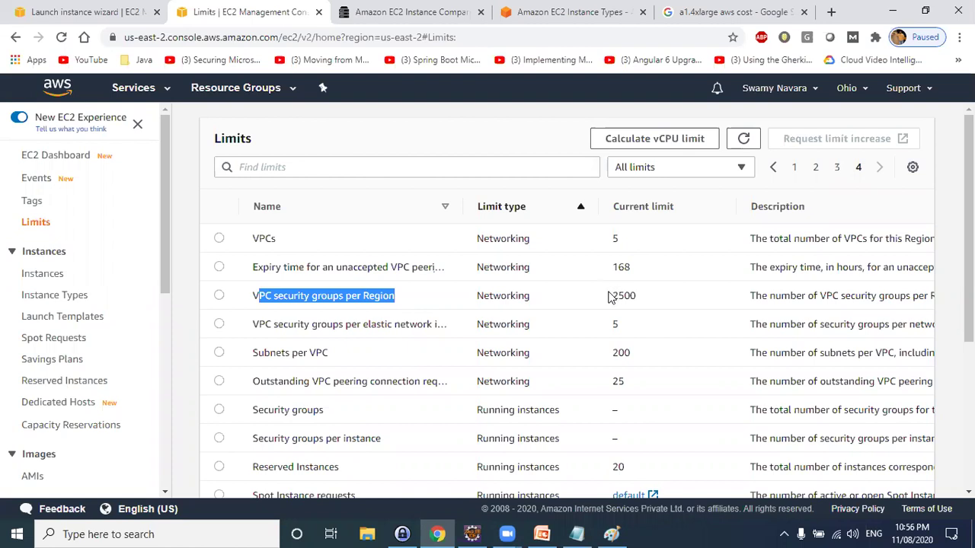
drag(609, 297, 642, 299)
scroll(602, 303, down, 1)
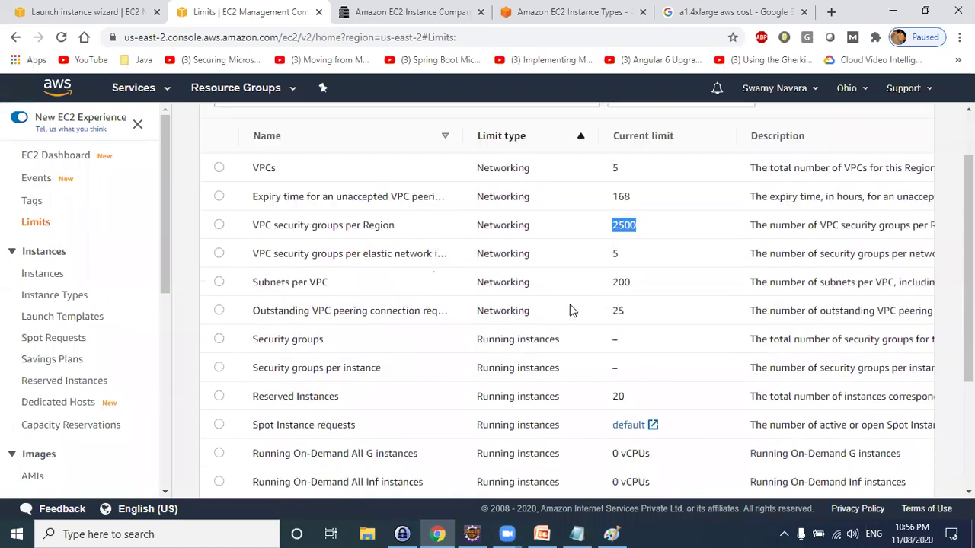
drag(257, 281, 378, 286)
drag(630, 281, 607, 289)
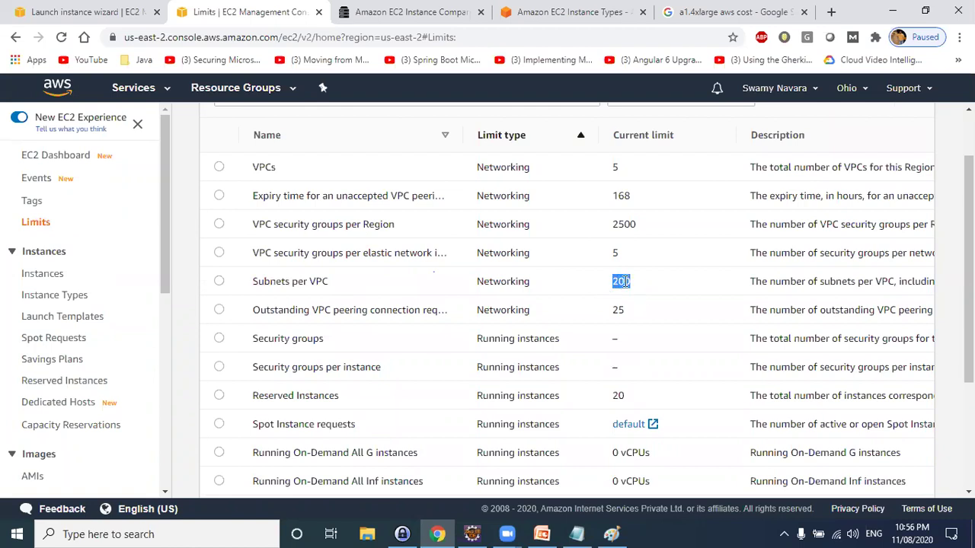
drag(321, 253, 472, 260)
drag(642, 257, 603, 257)
click(618, 260)
drag(628, 257, 614, 259)
Examine the Reserved Instances and On-Demand running instance limits on page 4 of the list
scroll(594, 278, down, 3)
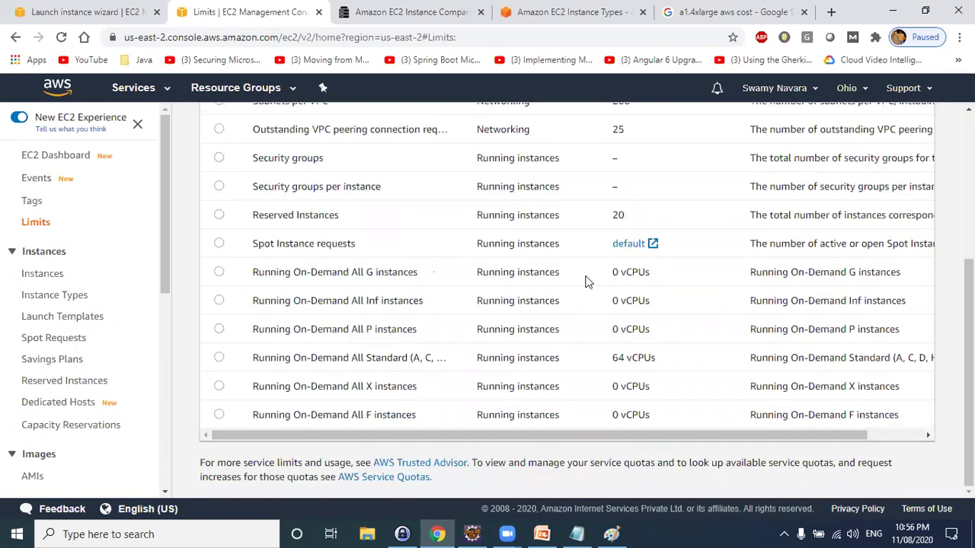
scroll(549, 279, up, 1)
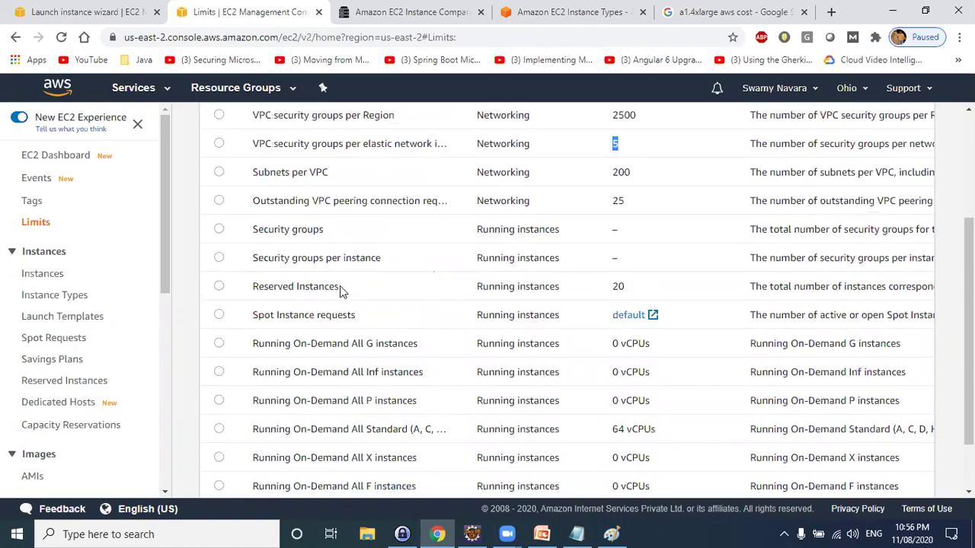
drag(350, 286, 252, 287)
drag(645, 286, 612, 288)
scroll(646, 314, down, 1)
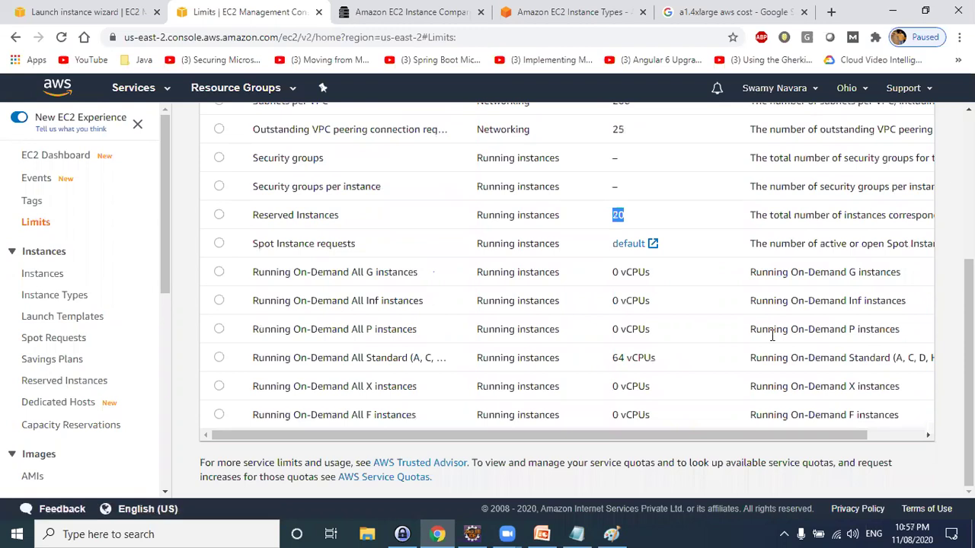
scroll(771, 335, up, 3)
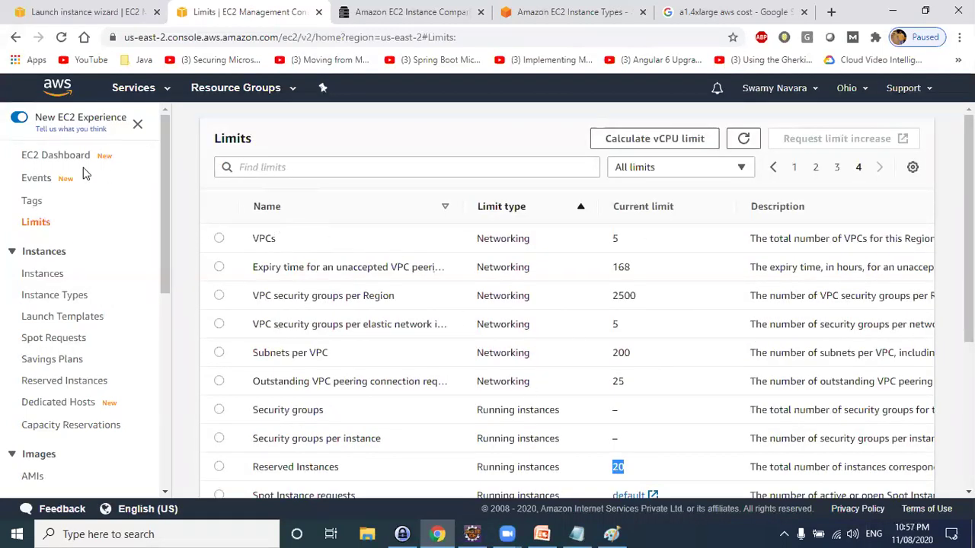
scroll(530, 312, down, 4)
scroll(627, 296, up, 4)
Return to the launch instance wizard and set the number of instances to 1
click(65, 21)
drag(237, 266, 338, 274)
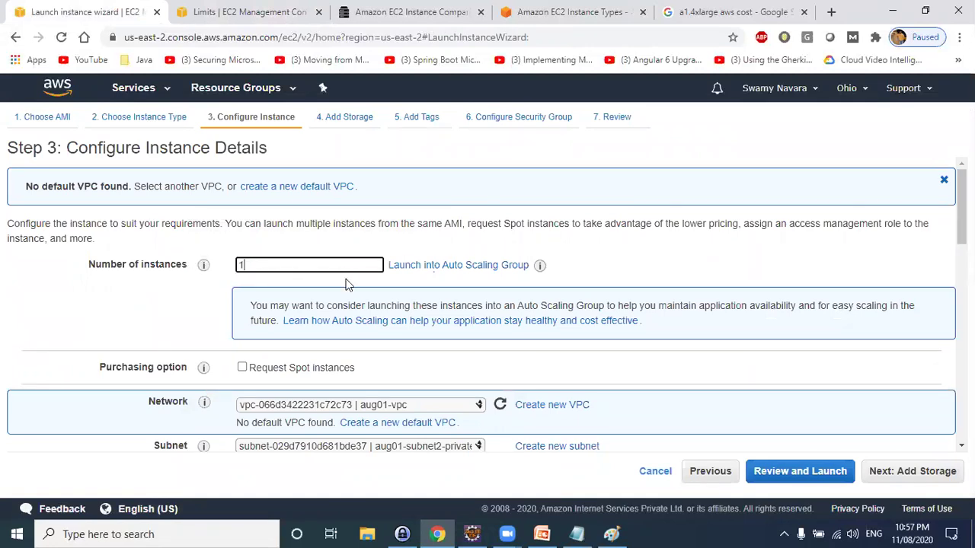
click(346, 284)
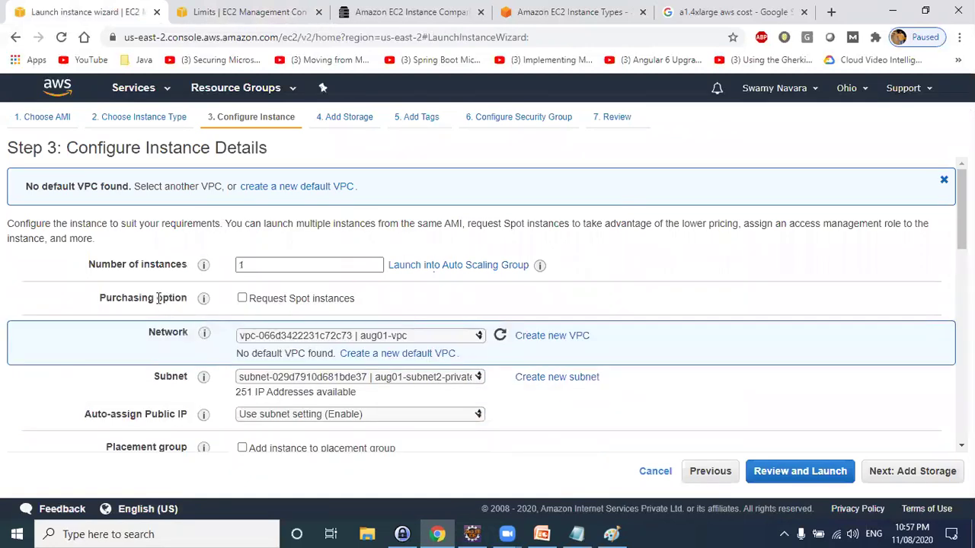
Turn on the Spot instances request to view the current prices per availability zone, and turn it off again
click(242, 298)
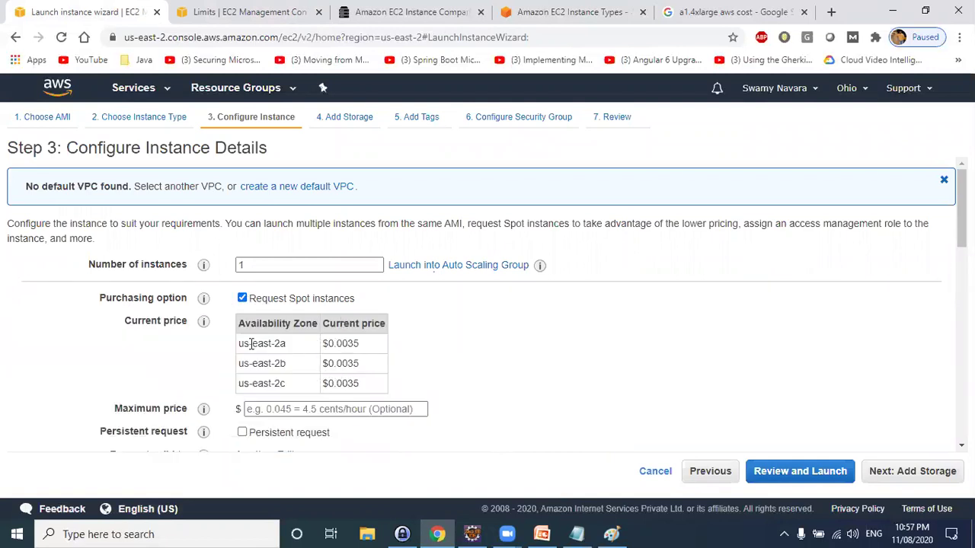
scroll(279, 346, down, 2)
scroll(261, 311, up, 2)
click(242, 298)
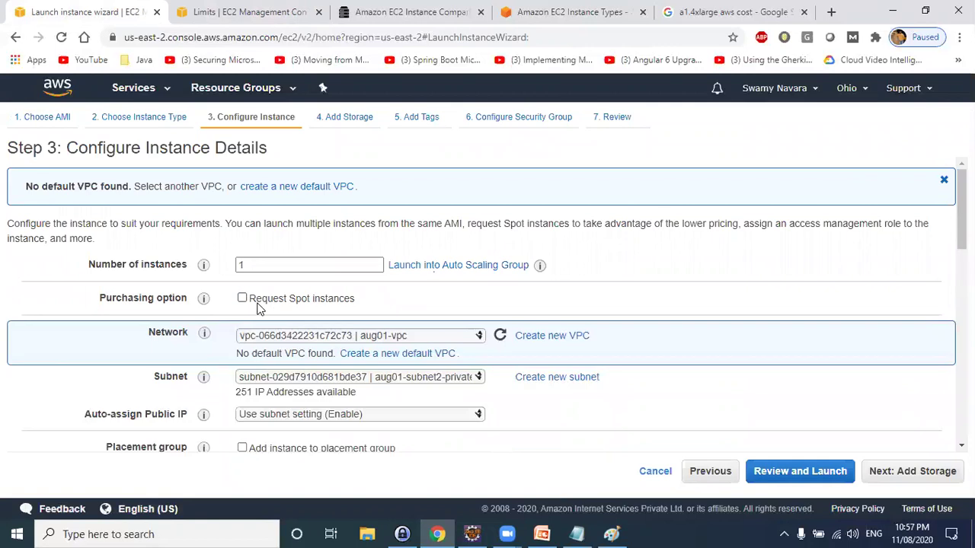
drag(256, 301, 351, 306)
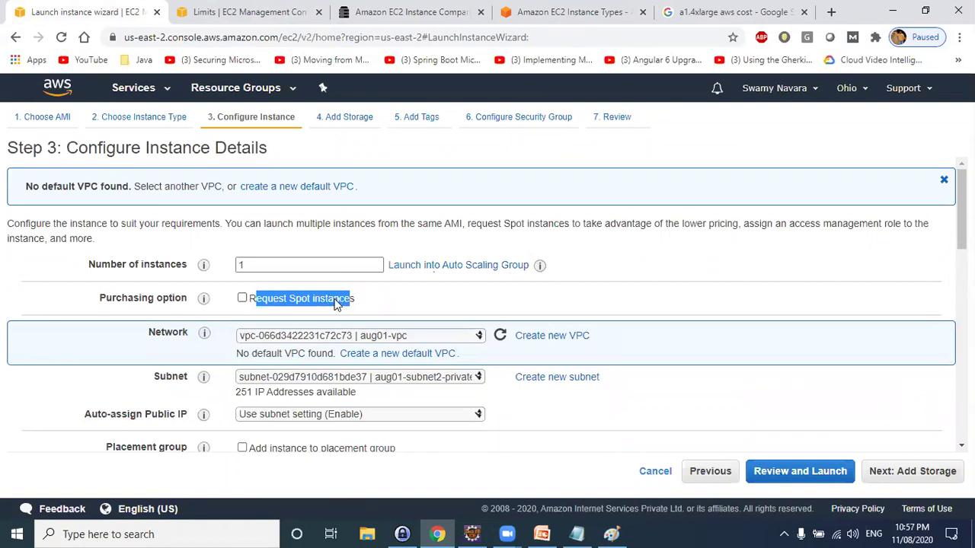
Keep aug01-vpc as the network and choose the aug01-subnet-1-public subnet in us-east-2a
click(347, 339)
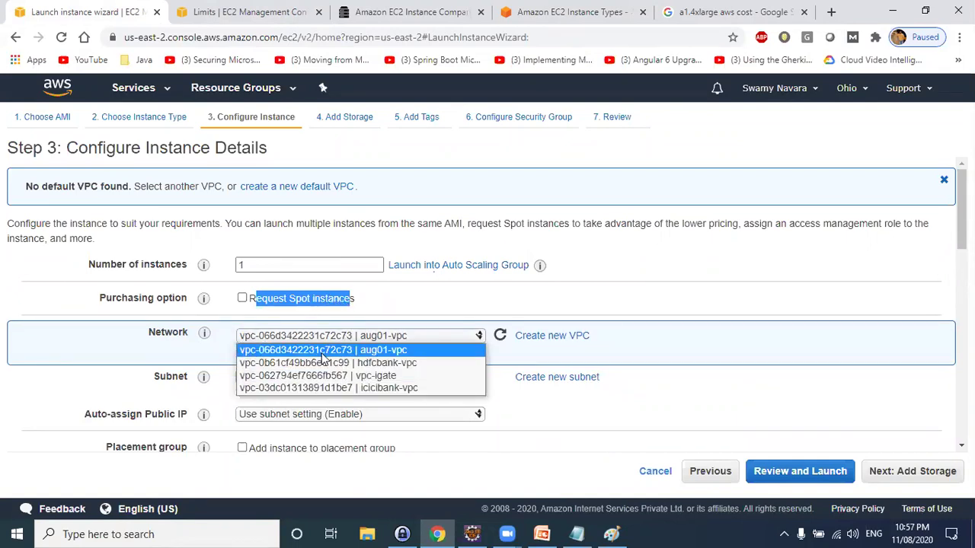
click(333, 350)
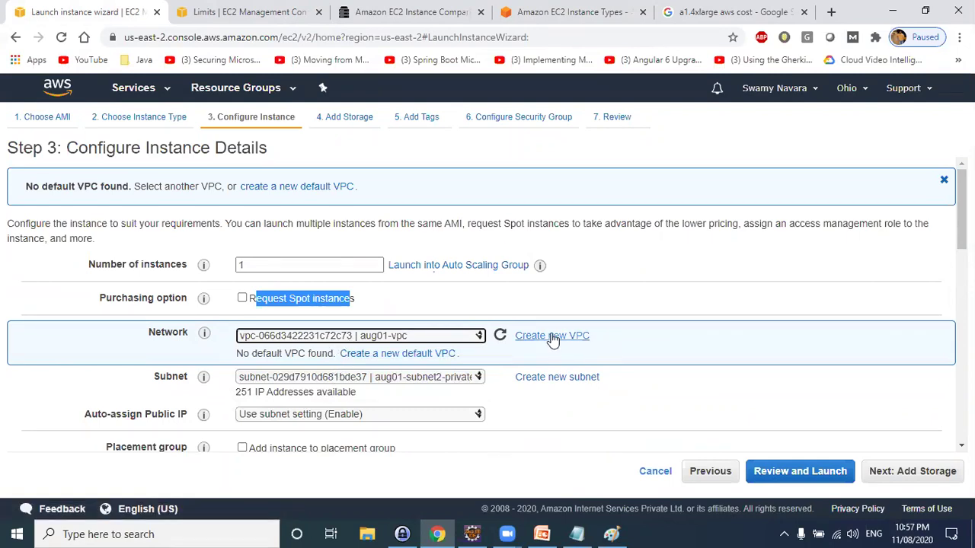
click(361, 378)
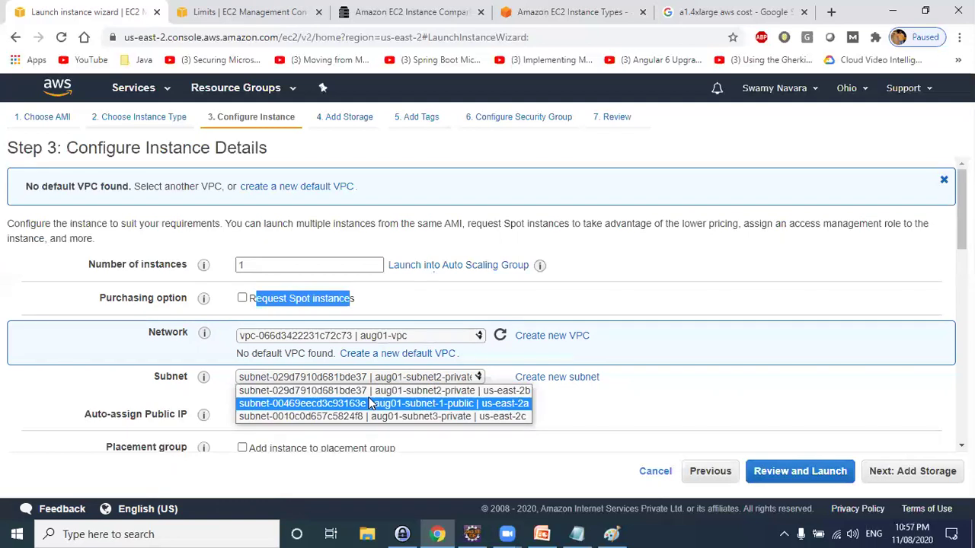
click(442, 403)
click(561, 420)
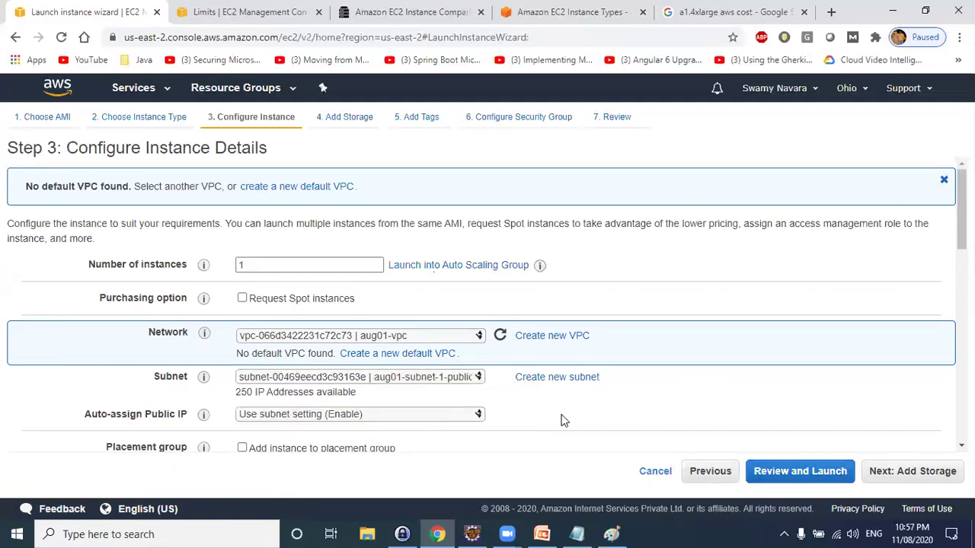
Set Auto-assign Public IP to Enable and turn on adding the instance to a placement group
scroll(156, 302, down, 2)
drag(126, 275, 200, 272)
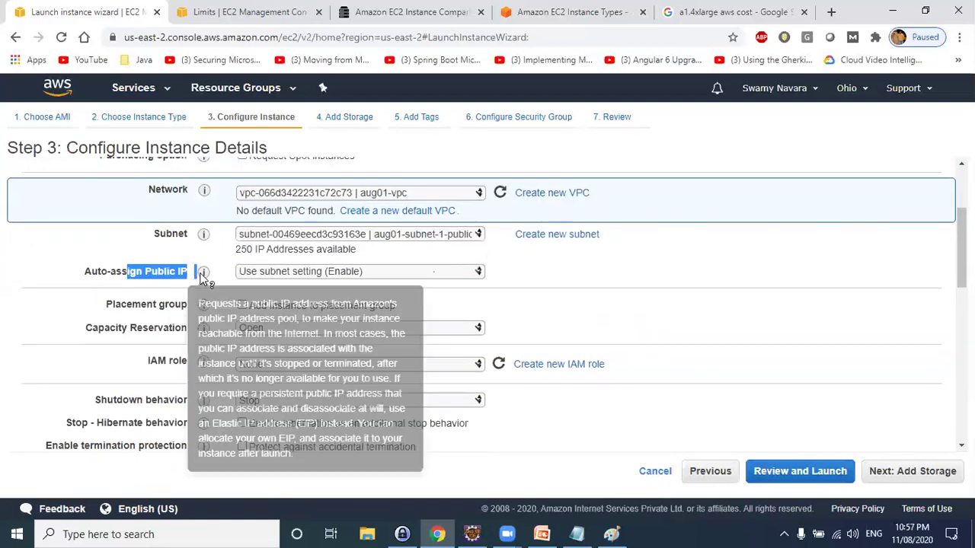
click(320, 272)
click(312, 298)
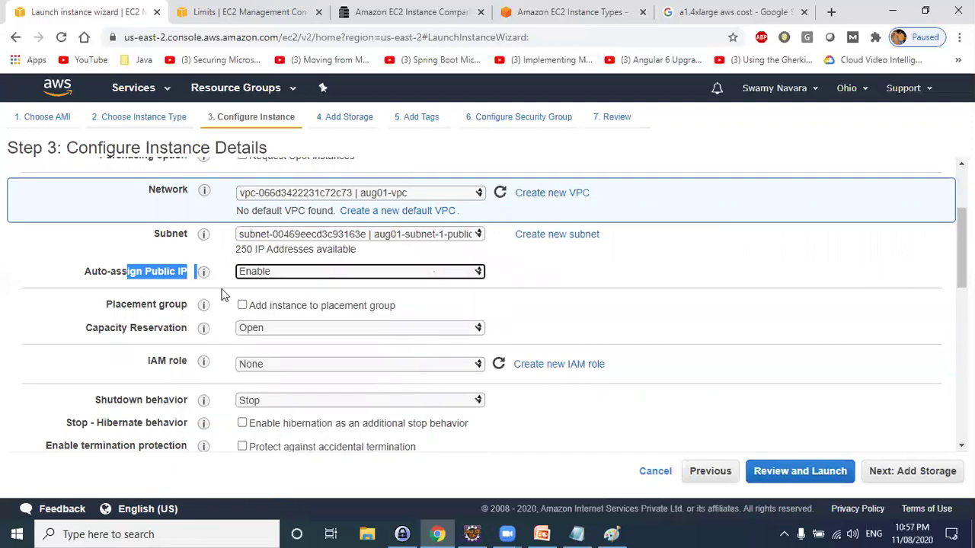
click(158, 271)
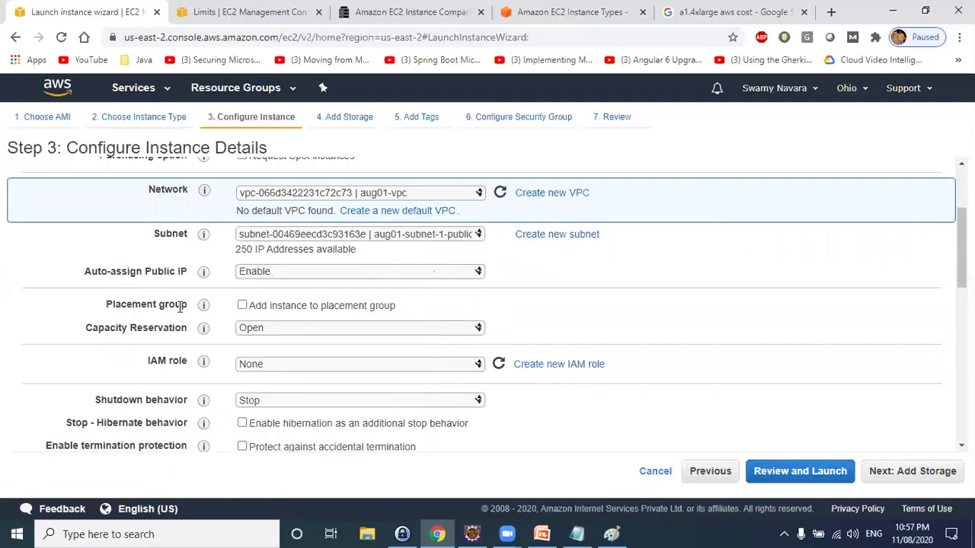
click(243, 305)
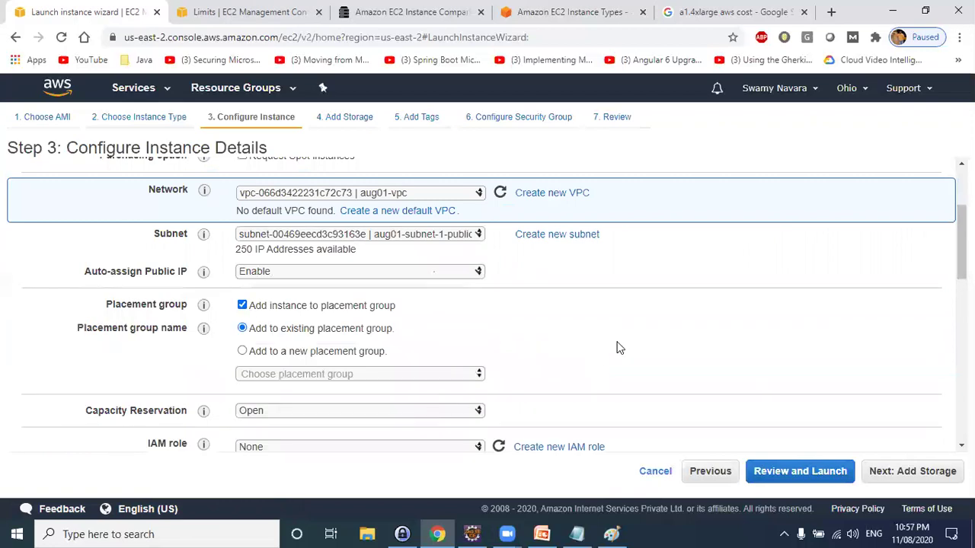
Switch to a blank Paint canvas and draw a large rounded rectangle about 797 × 433 px
click(891, 10)
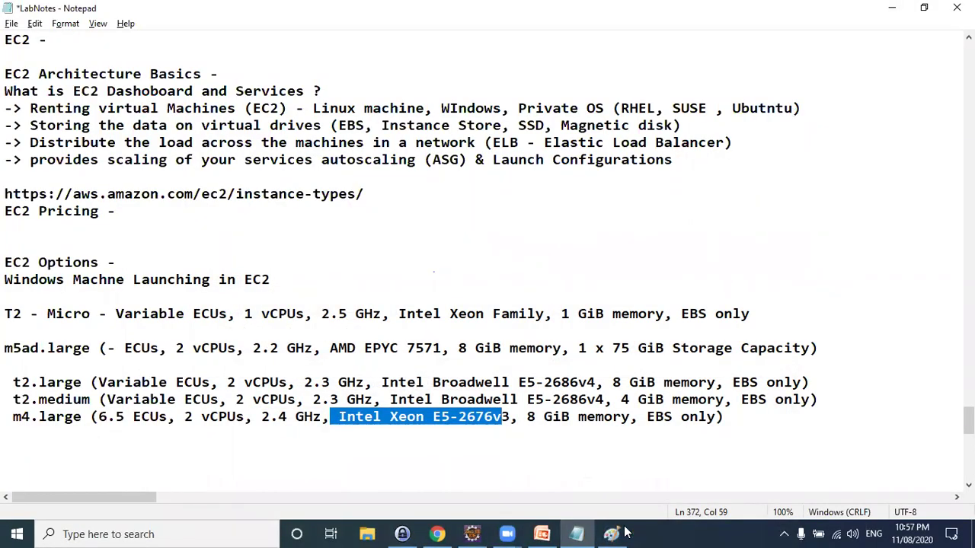
key(alt+Tab)
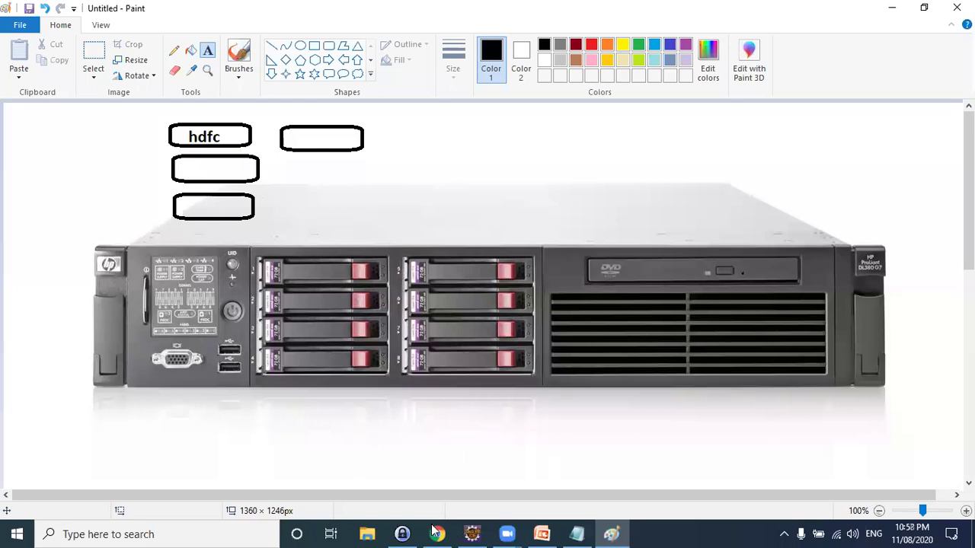
click(615, 533)
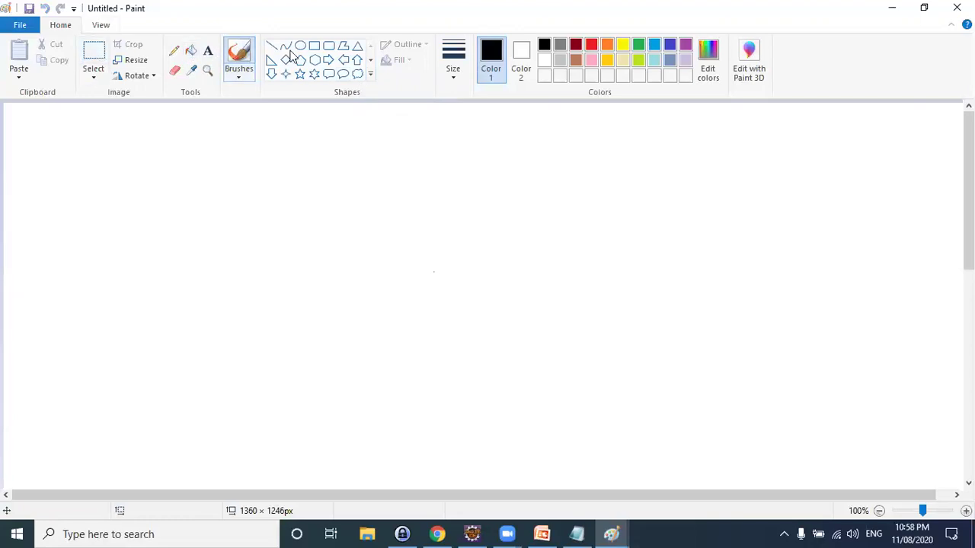
click(329, 48)
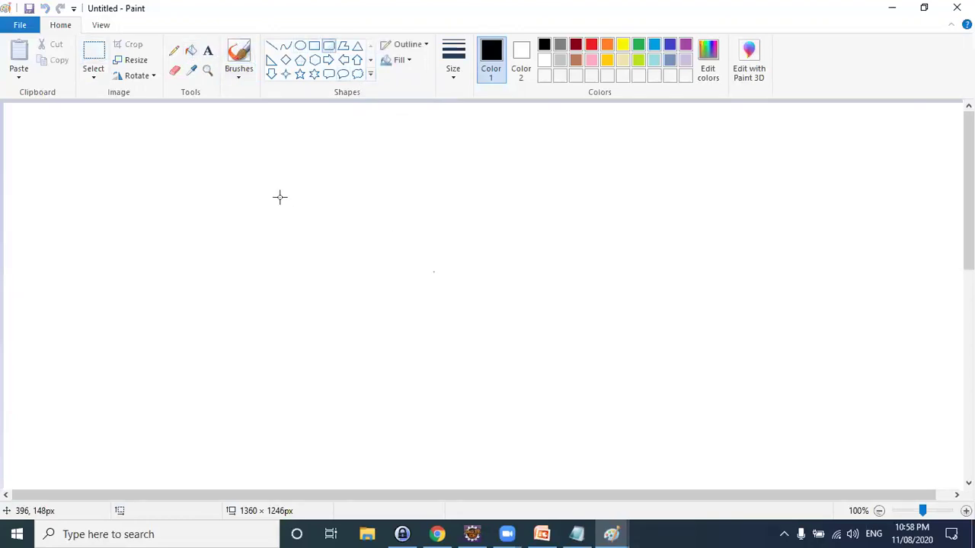
mouse_move(147, 149)
mouse_down()
mouse_move(328, 315)
mouse_move(714, 455)
mouse_up()
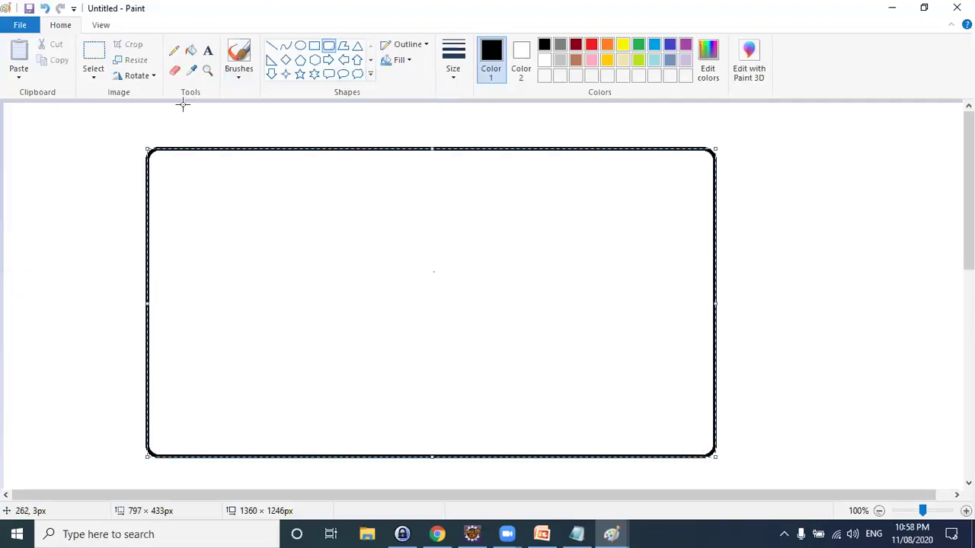
click(98, 137)
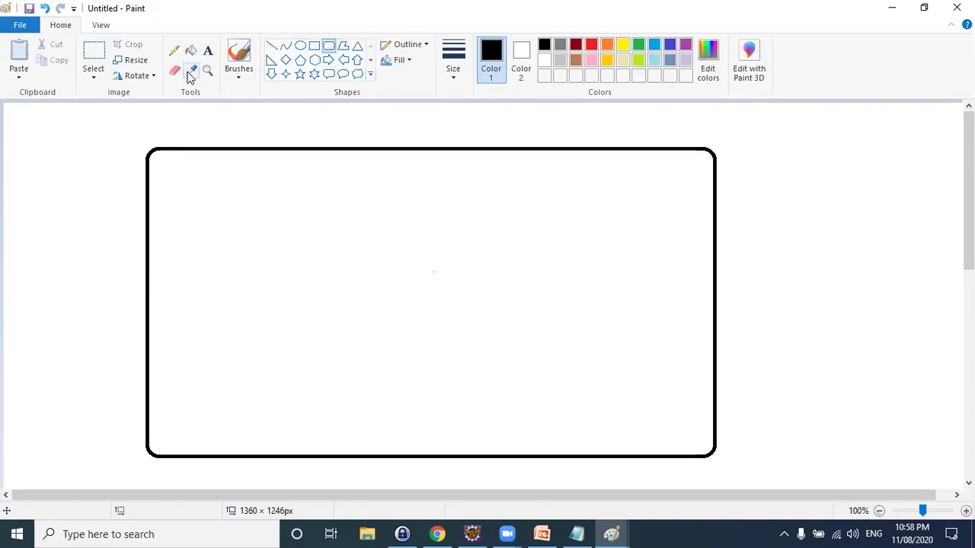
Draw three tall rounded rectangles side by side inside the large rounded rectangle
drag(177, 169, 311, 428)
click(328, 175)
drag(329, 170, 478, 422)
click(496, 170)
drag(501, 169, 678, 420)
click(169, 129)
Add the text label "Ohio" above the upper edge of the large rounded rectangle
click(207, 50)
click(169, 116)
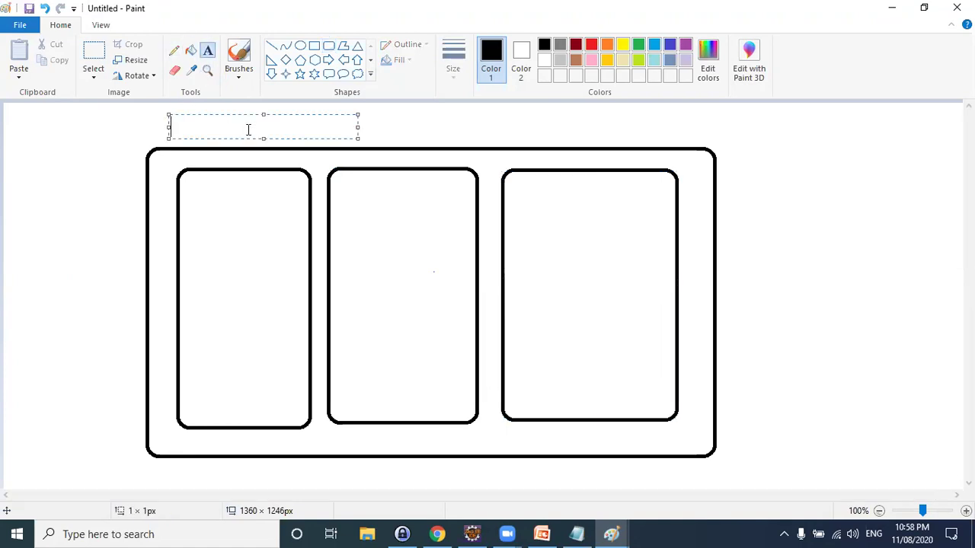
text(Ohio)
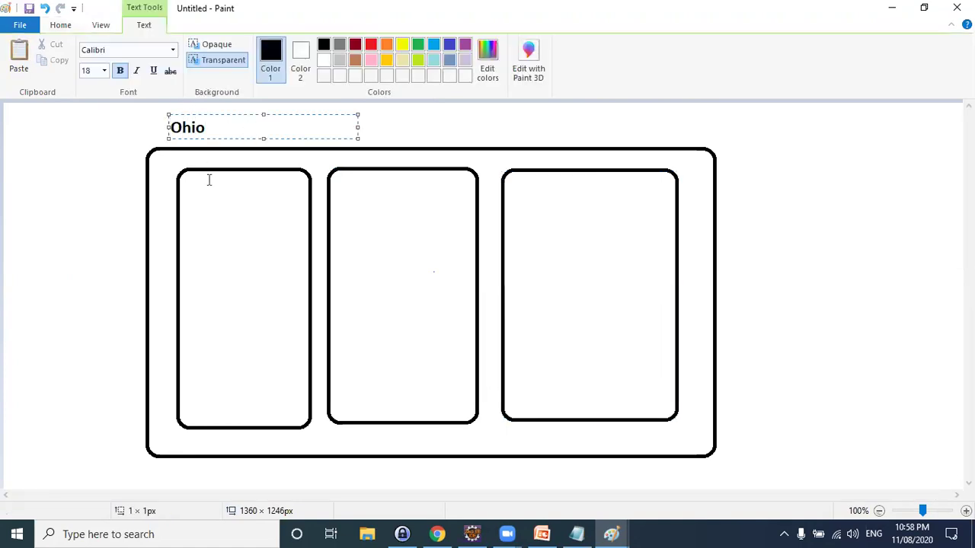
Label the three tall rounded rectangles "a", "b" and "c" above their upper edges
click(216, 166)
click(218, 149)
text(a)
click(437, 160)
click(400, 150)
text(b)
click(613, 155)
click(577, 150)
text(b)
text(c)
click(762, 297)
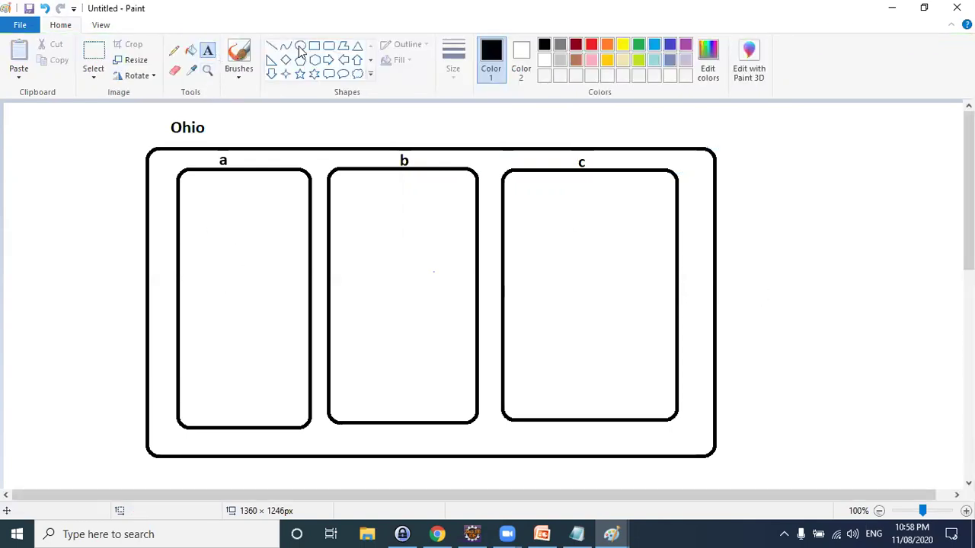
Draw three small red rounded rectangles in box a, two side by side and one about 48 × 45 px centred below them
click(329, 45)
click(591, 44)
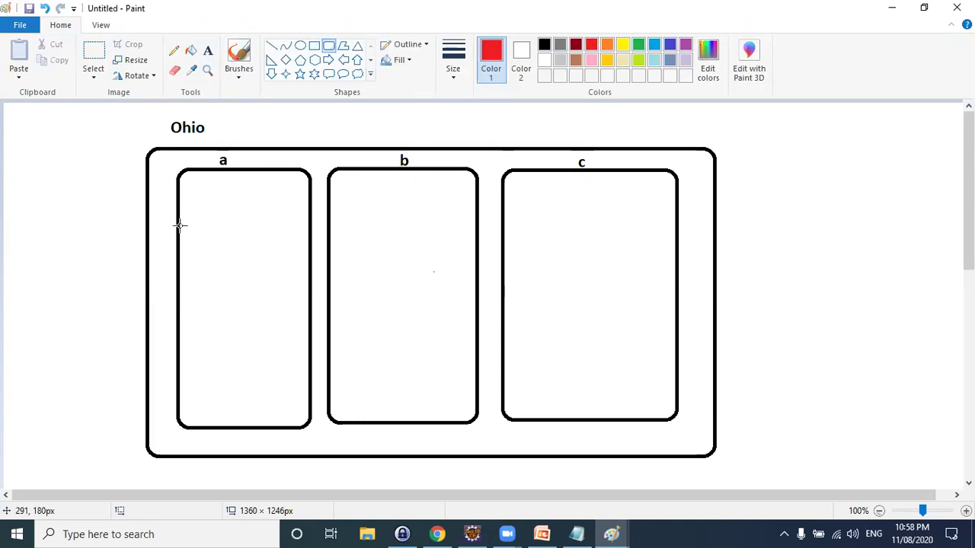
mouse_move(192, 189)
mouse_down()
mouse_move(222, 220)
mouse_move(281, 222)
mouse_up()
drag(210, 233, 244, 265)
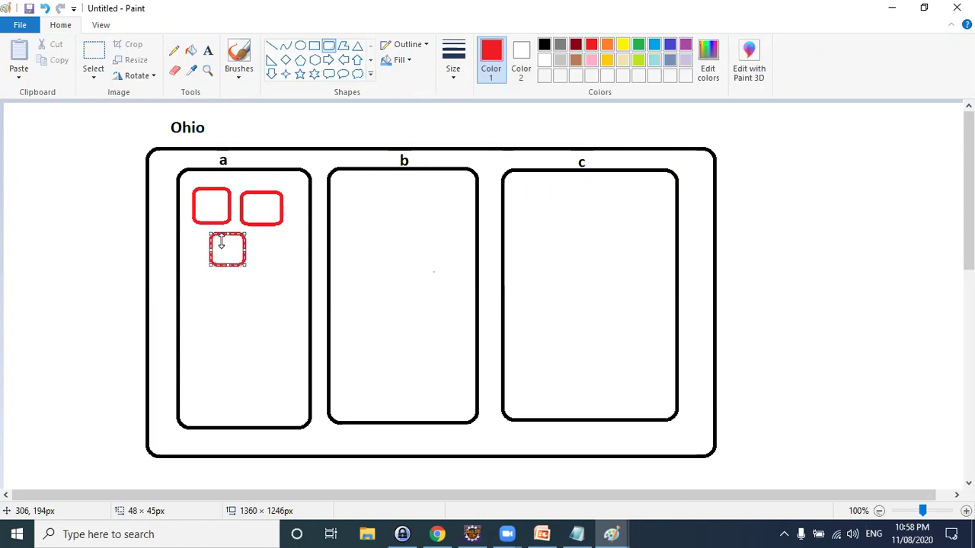
mouse_move(220, 252)
mouse_down()
mouse_move(227, 271)
mouse_move(222, 262)
mouse_up()
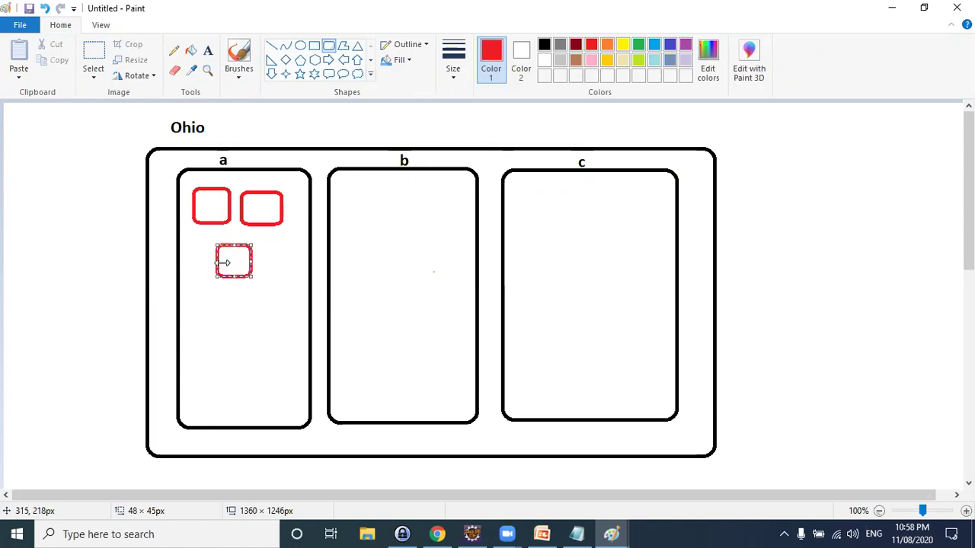
Copy the group of three red shapes from box a into boxes b and c
click(94, 53)
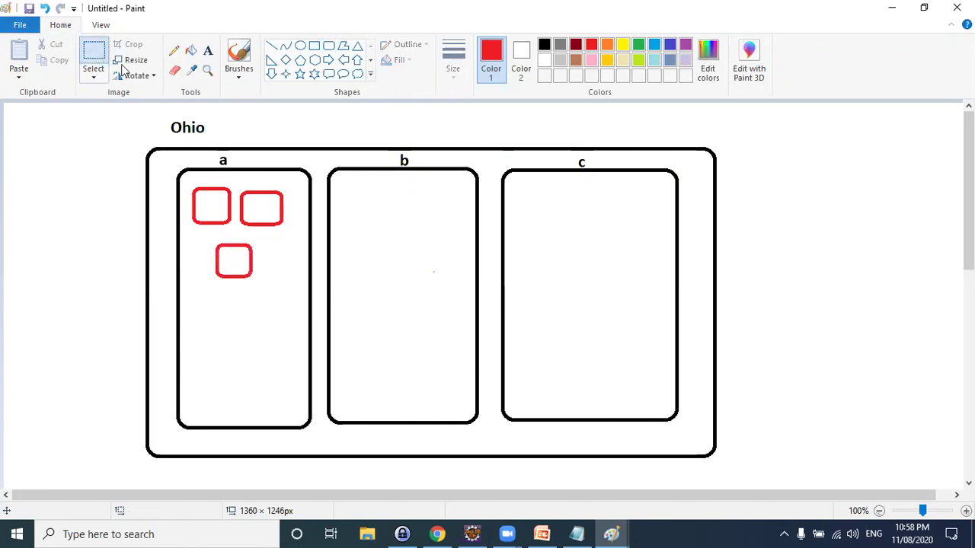
drag(185, 185, 289, 283)
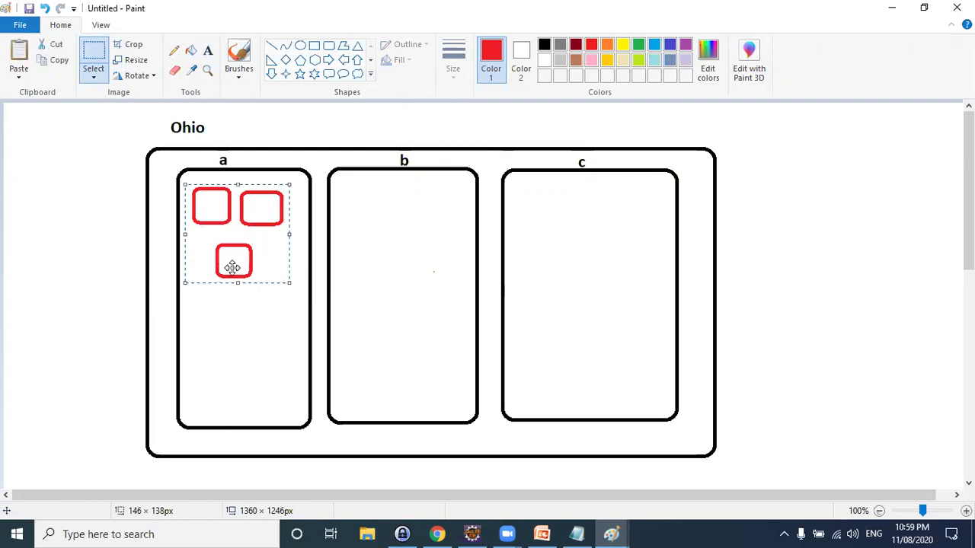
key(ctrl+c)
key(ctrl+v)
drag(70, 163, 406, 263)
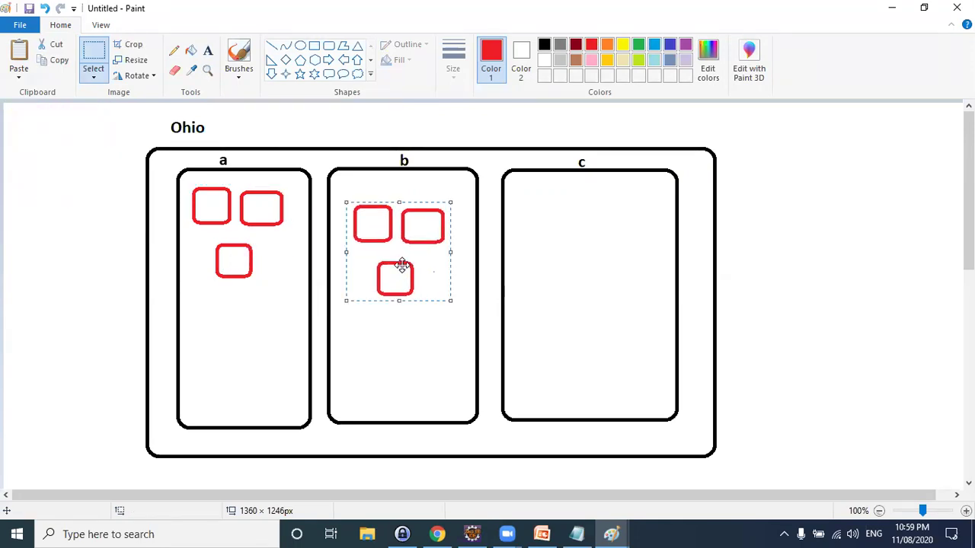
key(ctrl+v)
drag(50, 163, 582, 260)
click(452, 318)
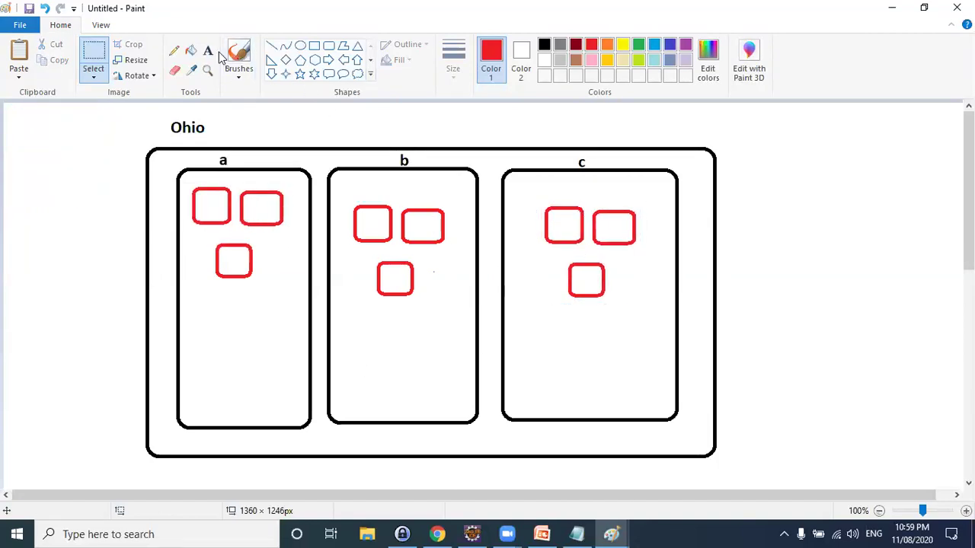
Add a red text list reading "Cluster", "Spread" and "partition" in the blank area beside the Ohio diagram
click(174, 51)
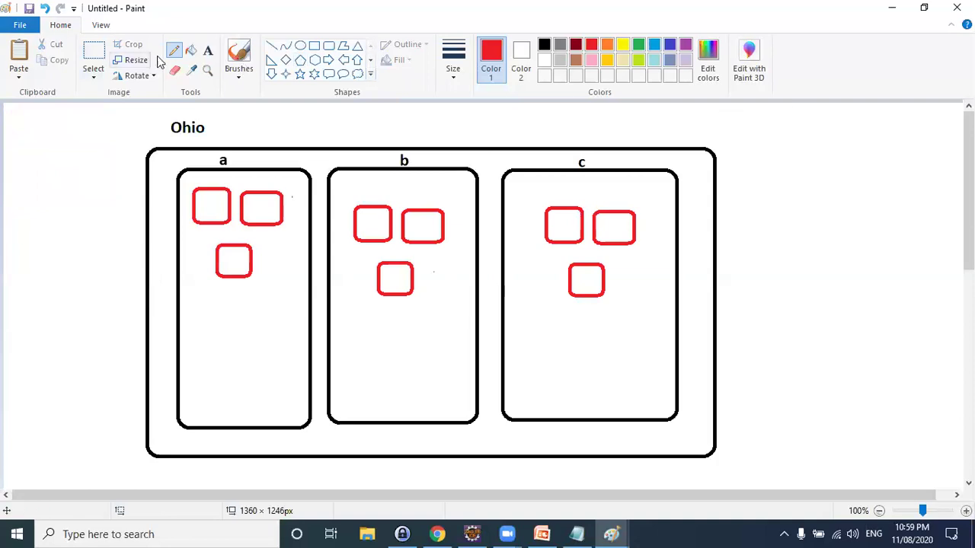
click(207, 51)
click(776, 188)
text(Cluster)
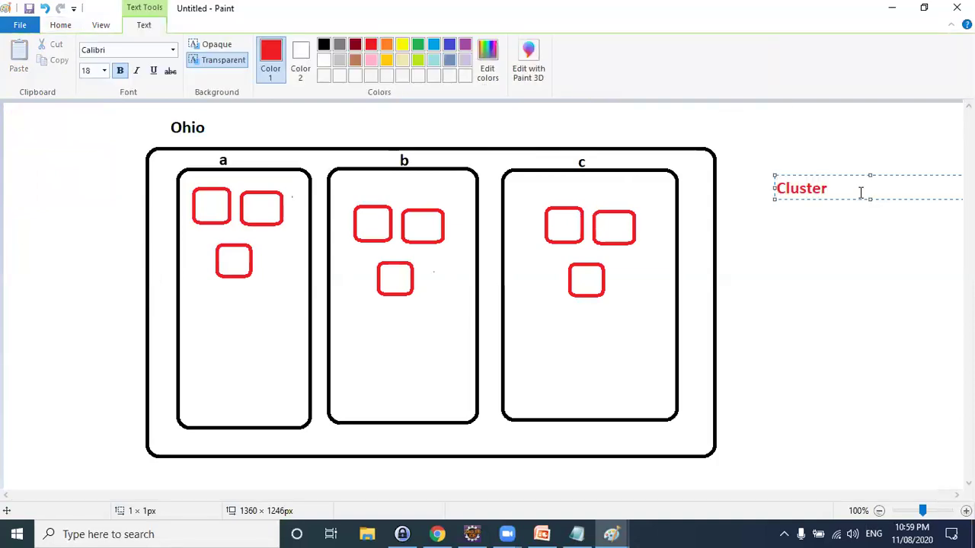
key(Return)
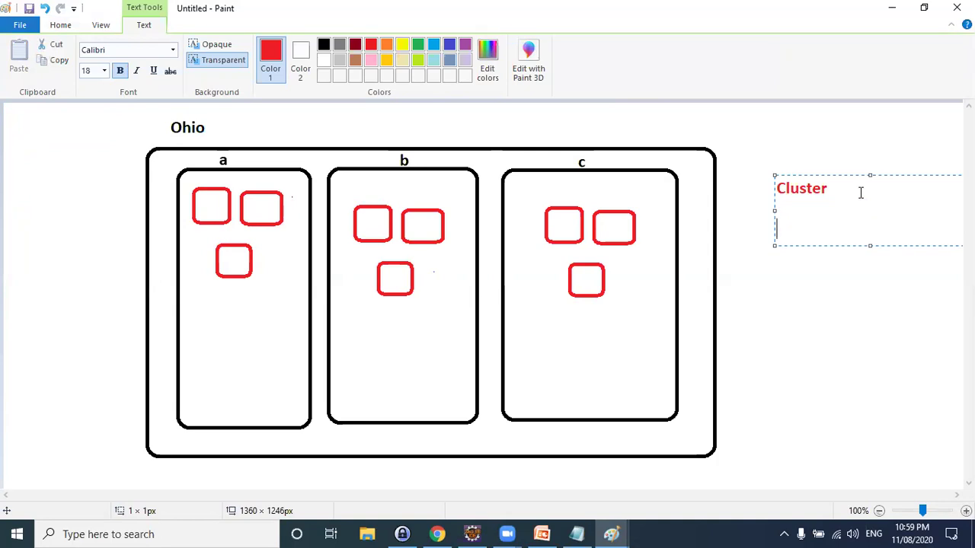
text(Spread)
key(Return)
key(Return)
text(C)
text(partition)
click(434, 194)
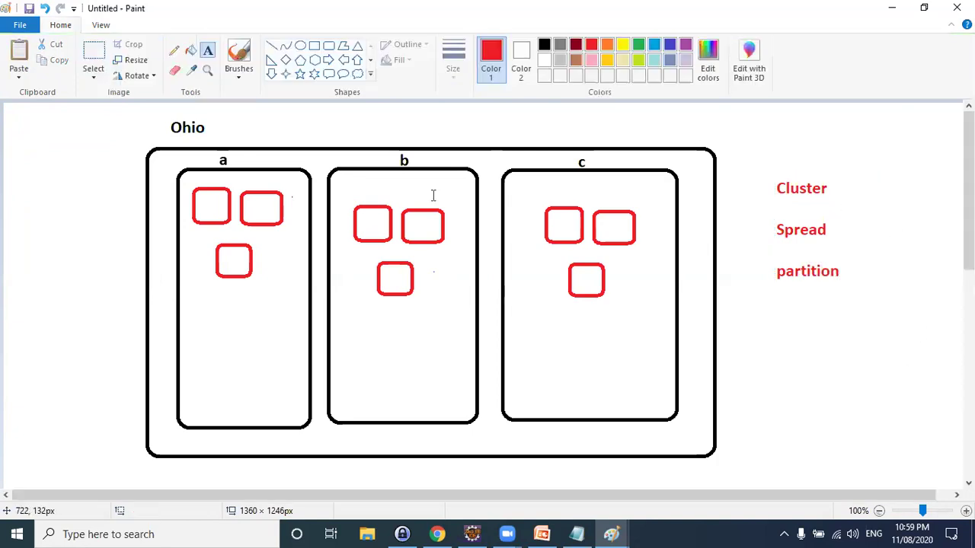
With the red pencil, circle and interconnect the three small shapes in box a, and put a tick beside Cluster
click(174, 50)
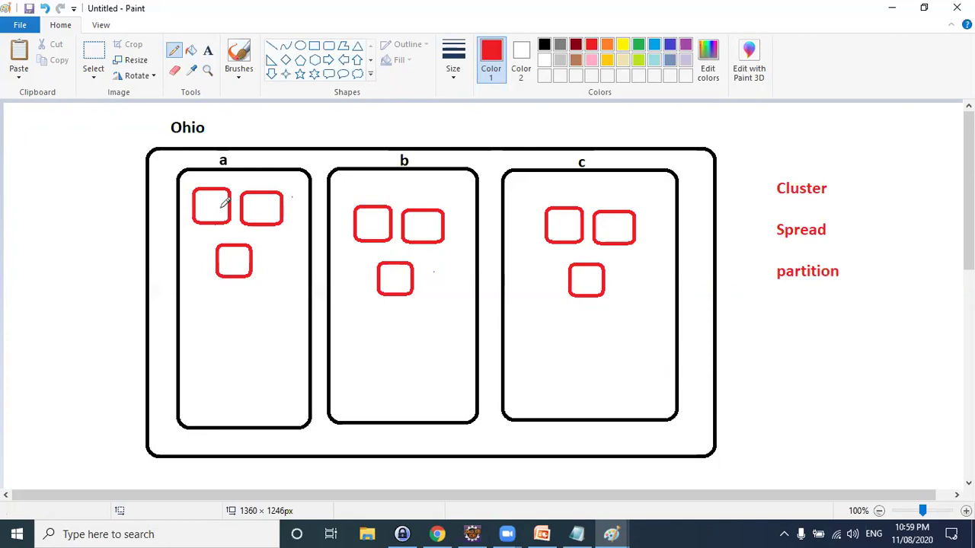
mouse_move(193, 177)
mouse_down()
mouse_move(252, 177)
mouse_move(306, 213)
mouse_move(296, 284)
mouse_move(219, 296)
mouse_move(187, 221)
mouse_move(201, 170)
mouse_up()
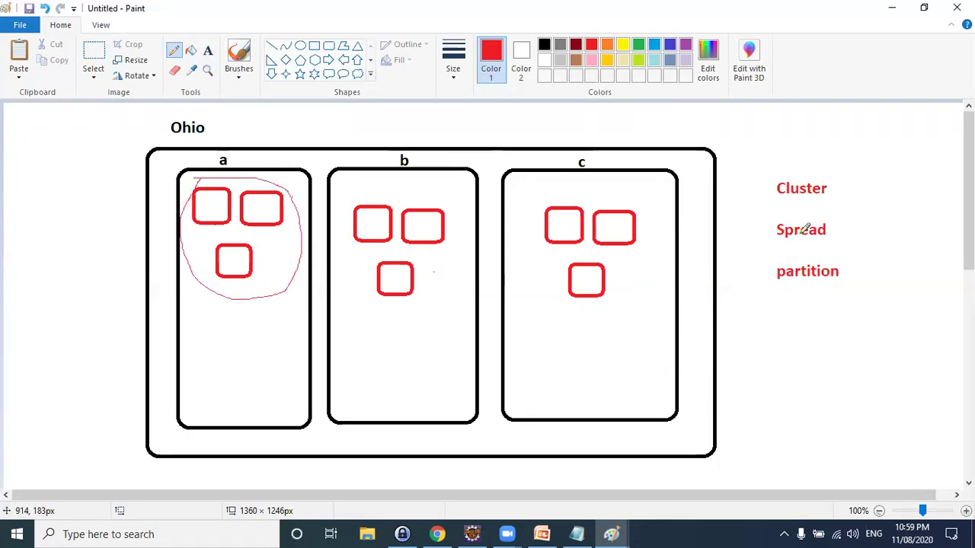
drag(837, 188, 872, 162)
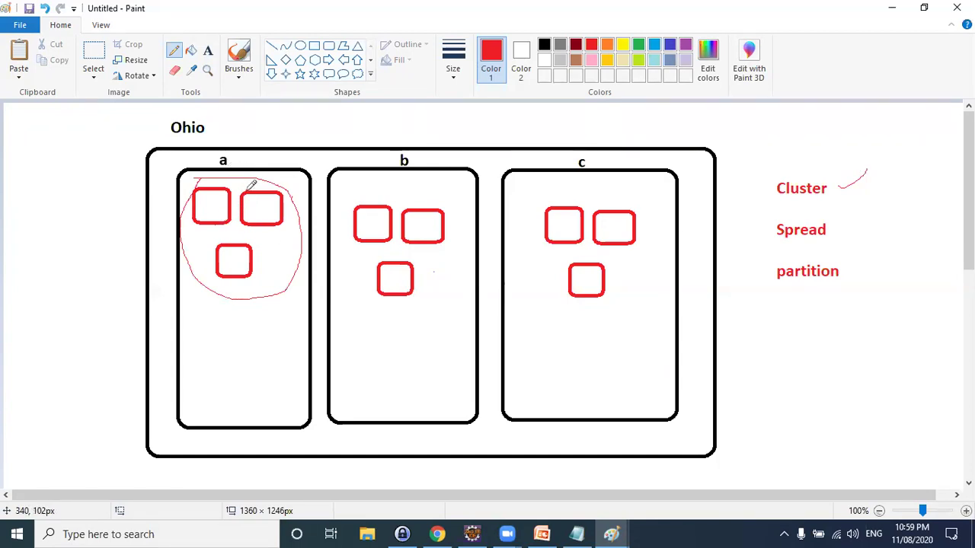
drag(219, 222, 230, 243)
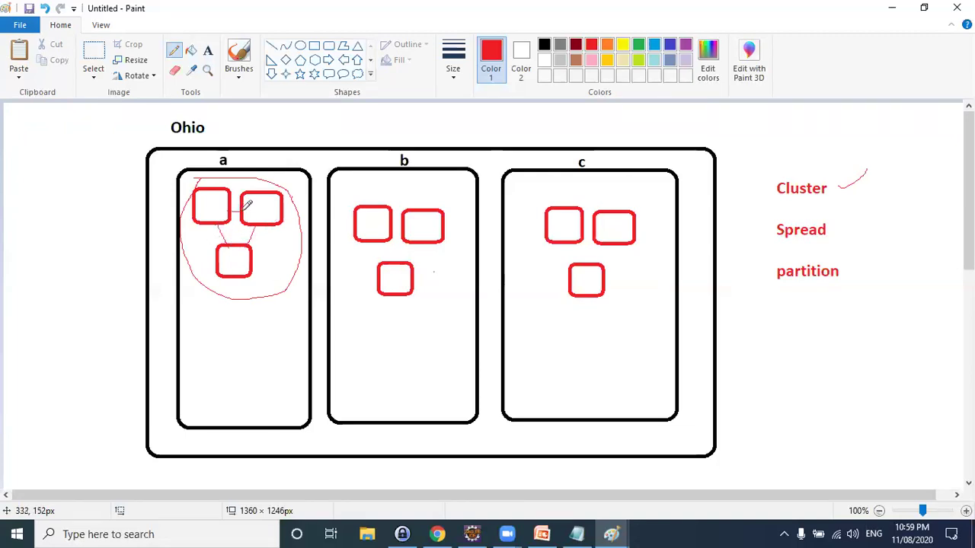
drag(258, 185, 273, 175)
drag(283, 161, 266, 194)
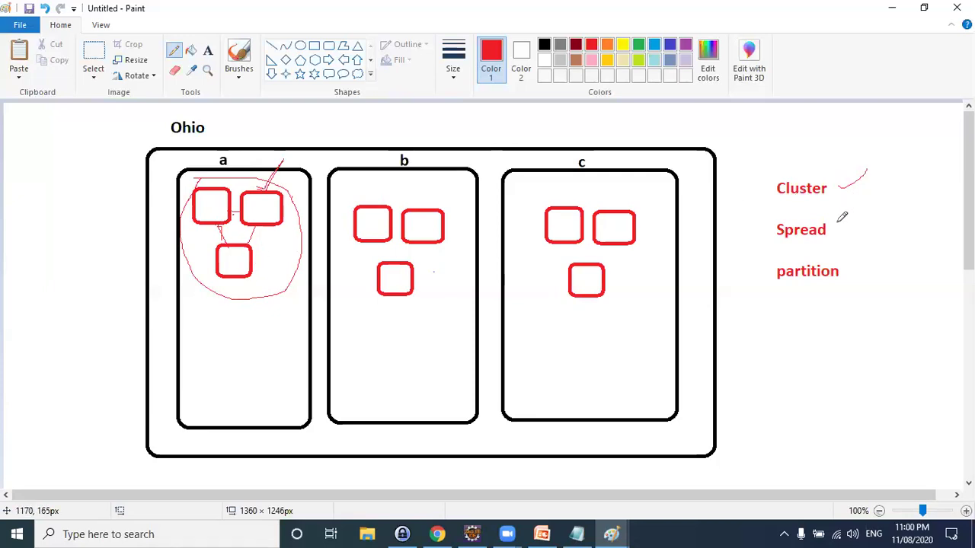
Pencil ticks beside Spread and partition and a curly bracket in front of the three-item list
drag(852, 265, 883, 248)
mouse_move(766, 153)
mouse_down()
mouse_move(761, 202)
mouse_move(787, 288)
mouse_up()
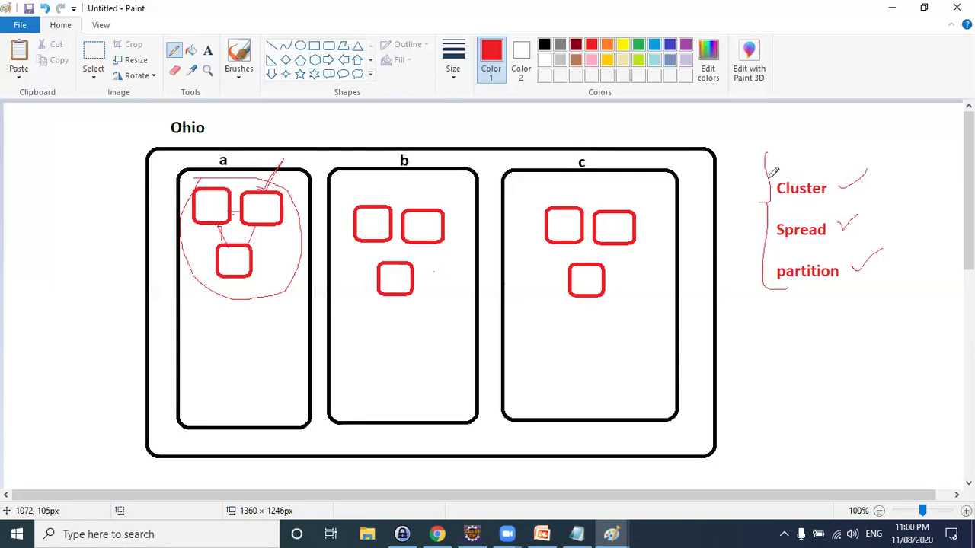
Open a new Paint window with a blank canvas, leaving the Ohio drawing open
key(alt+Tab)
click(229, 217)
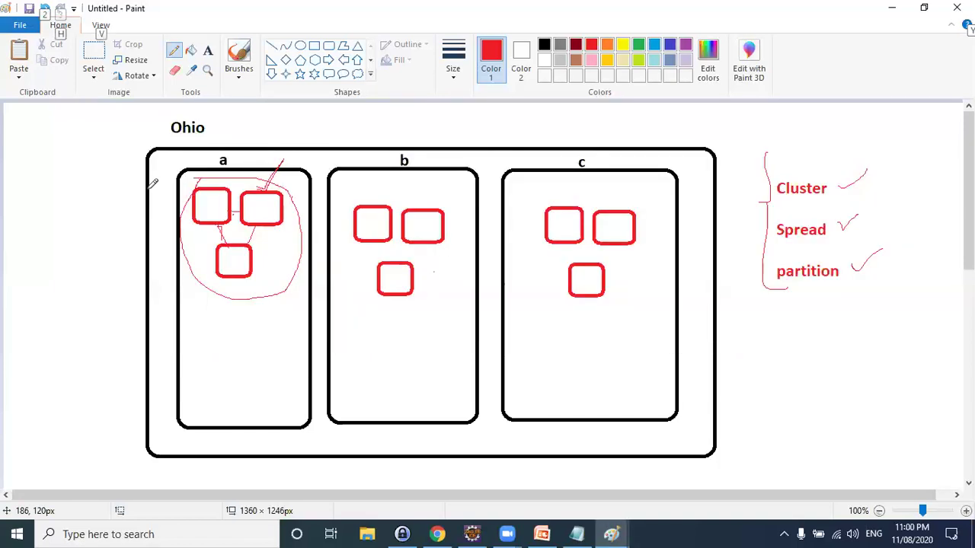
click(20, 25)
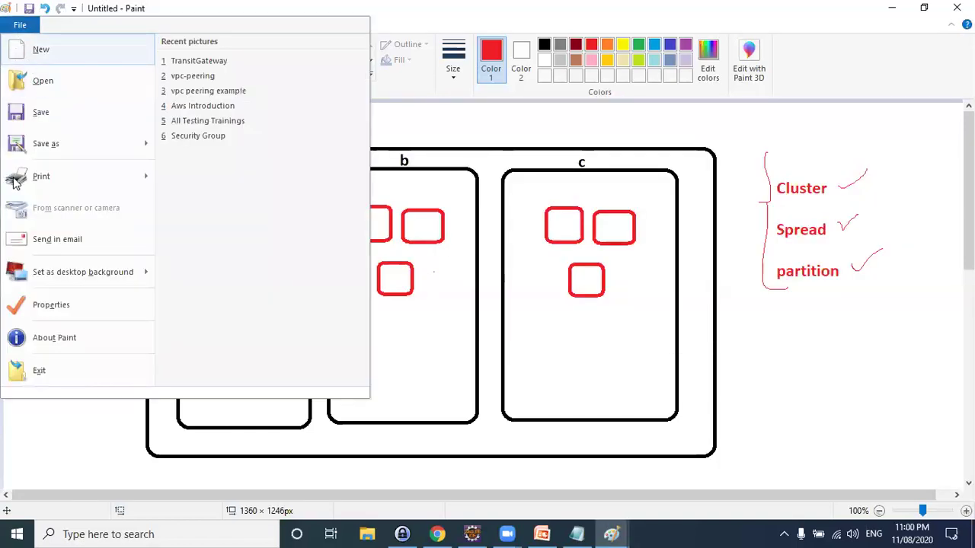
click(21, 434)
key(super)
text(pain)
key(Return)
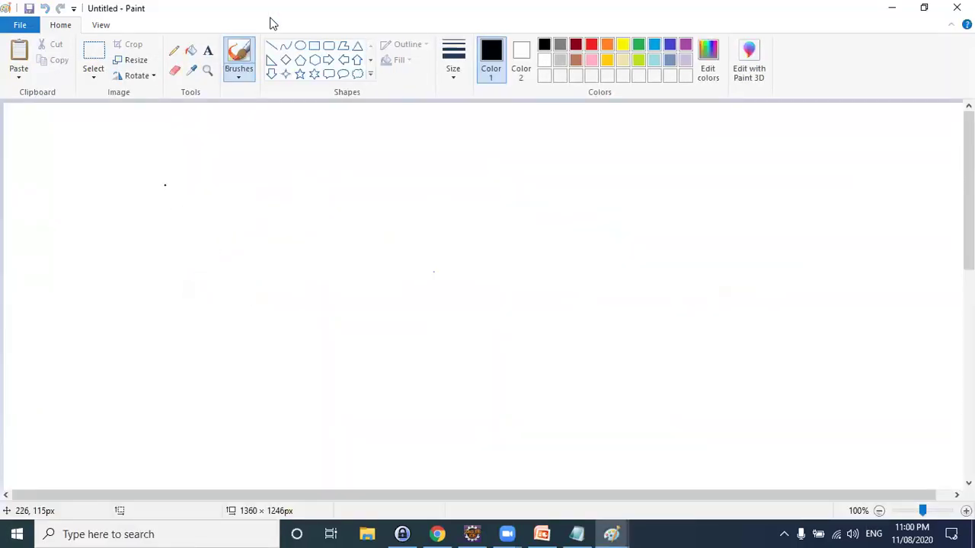
Draw a large black rectangle about 787 × 463 px on the blank canvas
click(313, 45)
drag(155, 129, 438, 365)
drag(518, 401, 718, 459)
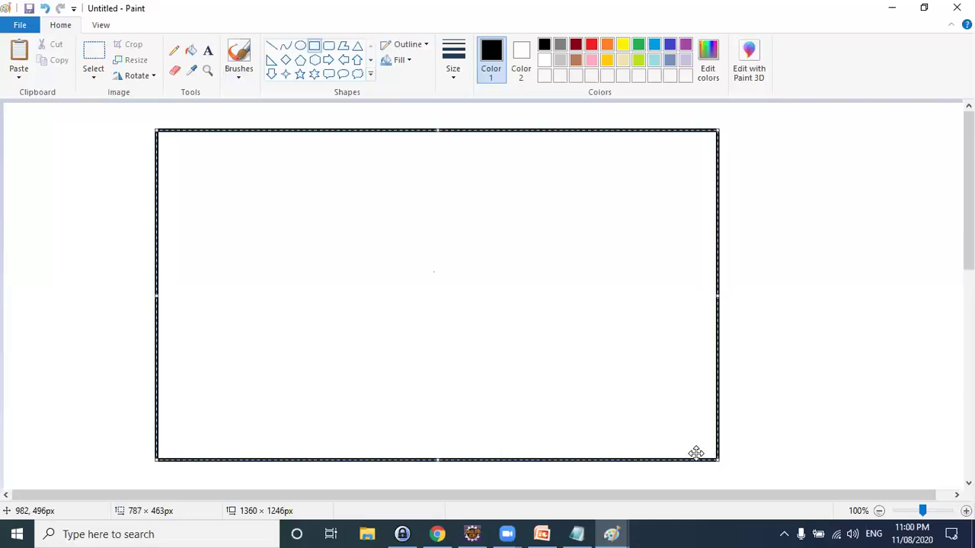
Add the text label "Datacenter" above the upper edge of the large rectangle
click(208, 51)
click(195, 108)
text(Datacebt)
key(BackSpace)
key(BackSpace)
text(nter)
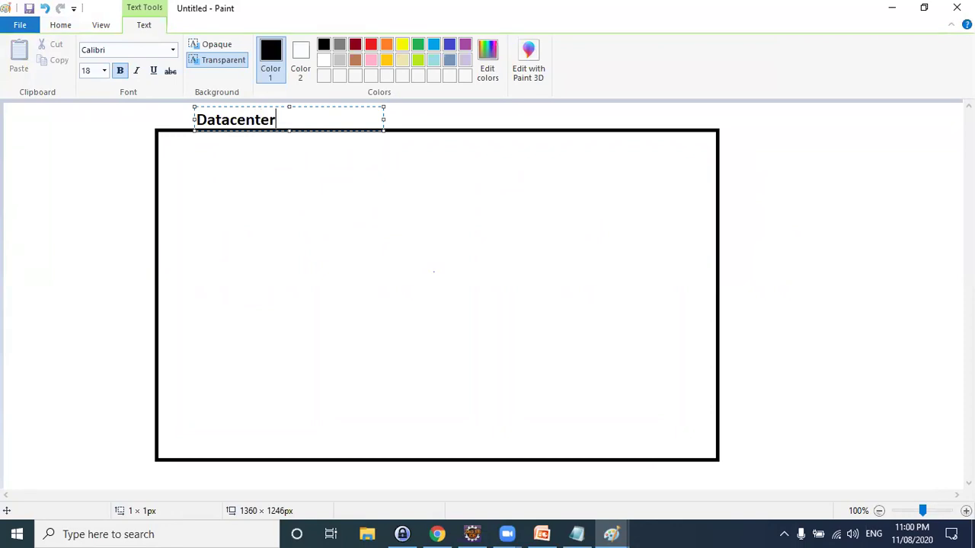
click(224, 241)
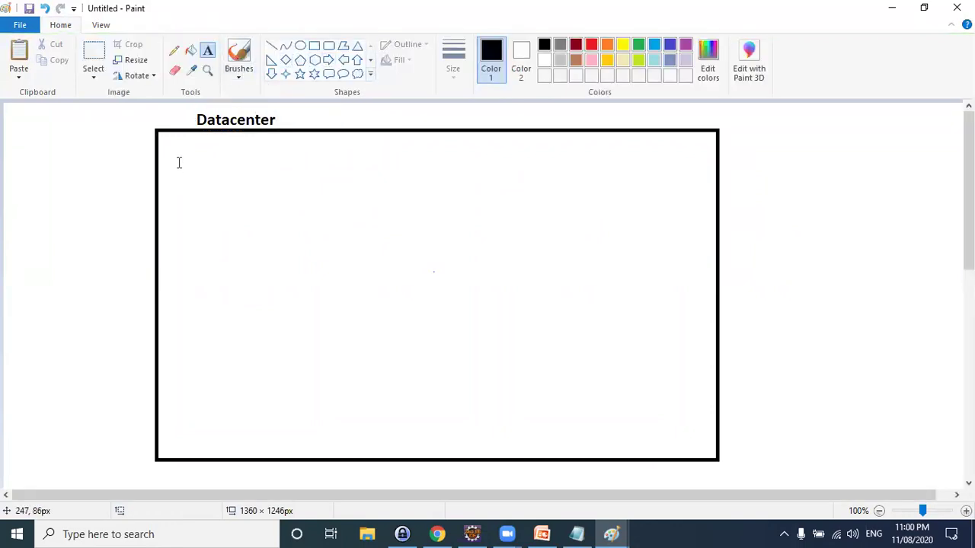
Draw four tall black rounded rectangles side by side inside the Datacenter rectangle, the last one about 143 × 394 px
click(328, 46)
drag(177, 155, 310, 438)
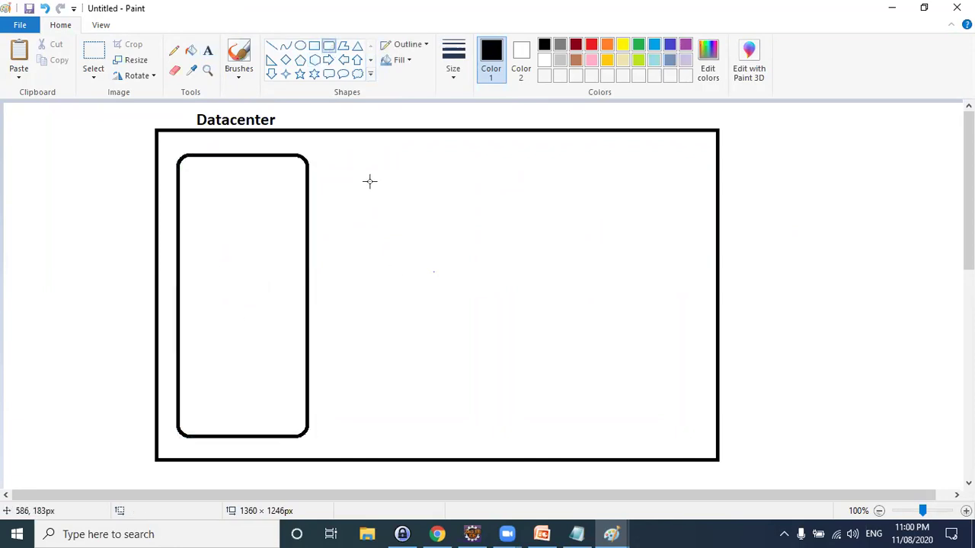
drag(328, 155, 450, 435)
drag(469, 156, 576, 434)
mouse_move(685, 342)
mouse_down()
mouse_move(720, 436)
mouse_move(704, 435)
mouse_up()
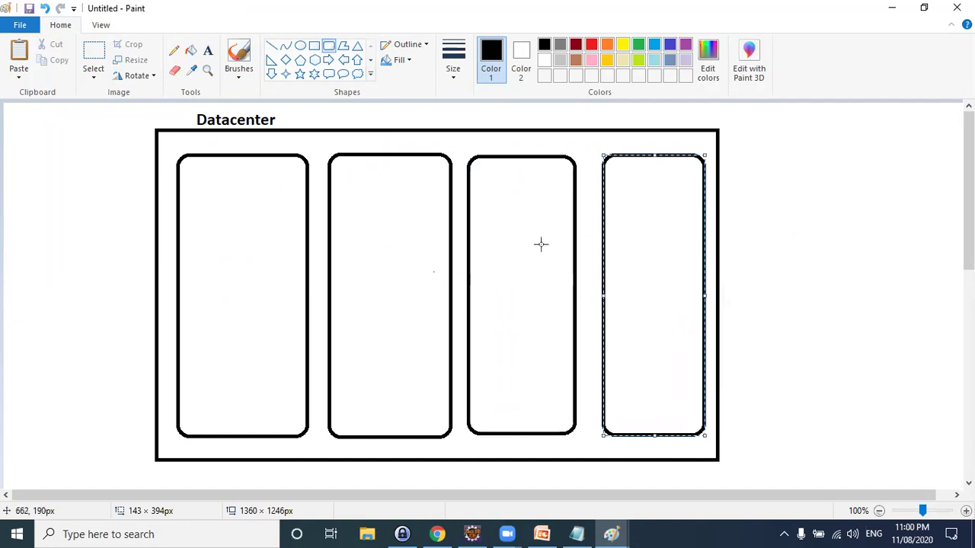
click(752, 207)
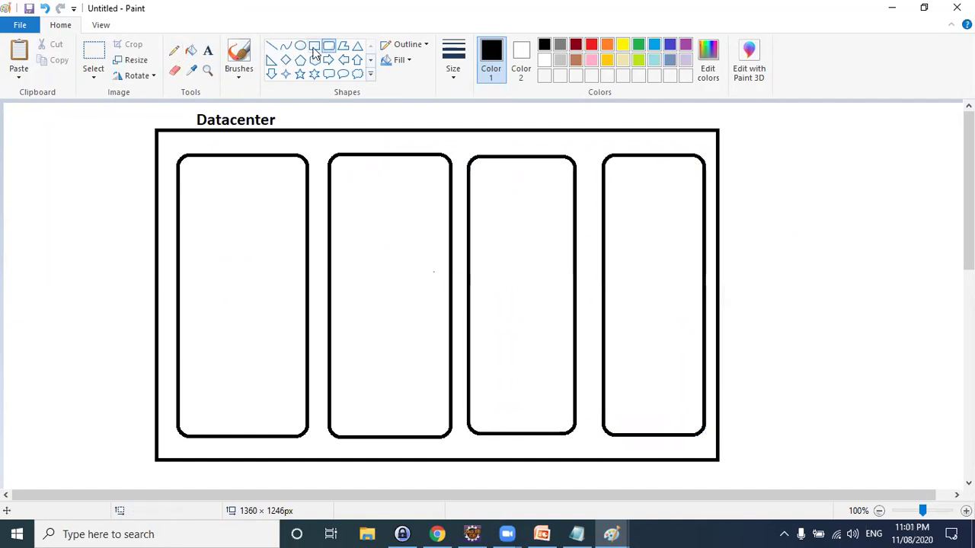
Add the text label "TOR Switch" above the first tall rounded rectangle
click(208, 51)
click(202, 138)
text(TOR Switch)
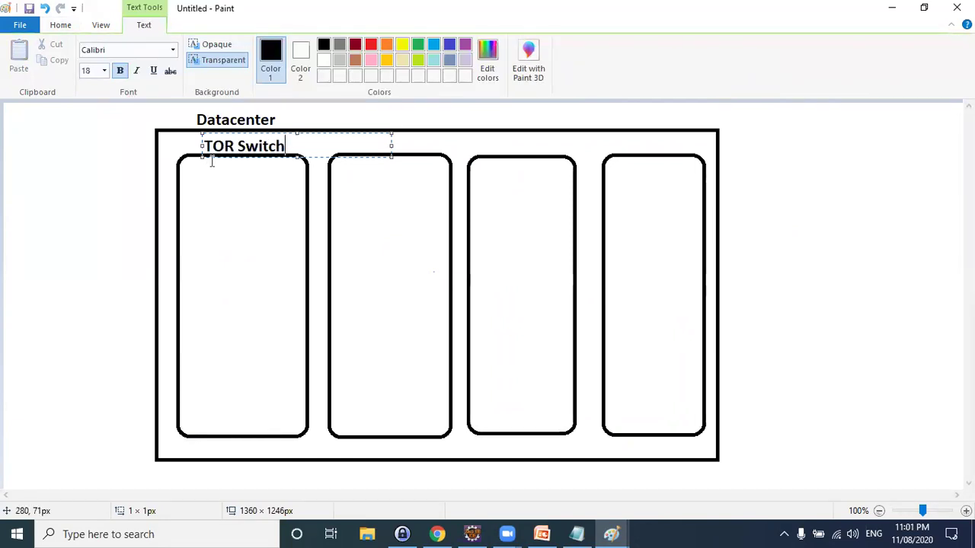
click(98, 185)
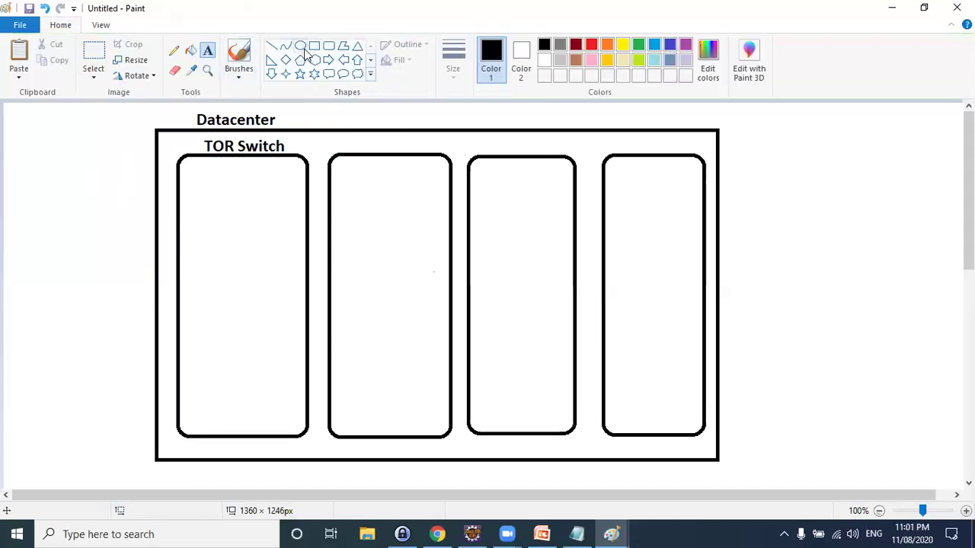
Draw an orange rounded rectangle about 147 × 127 px in the upper part of the first tall rounded rectangle
click(328, 46)
drag(186, 174, 293, 264)
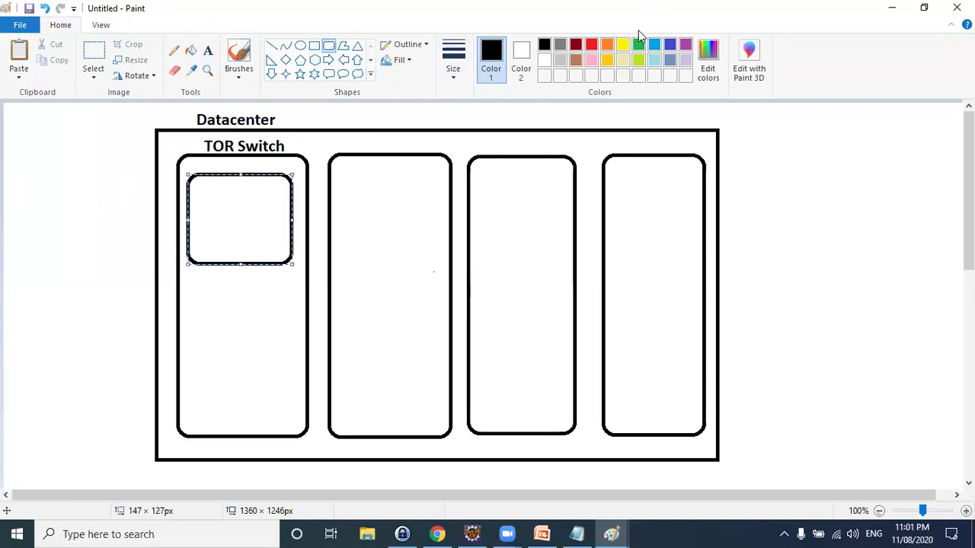
click(604, 47)
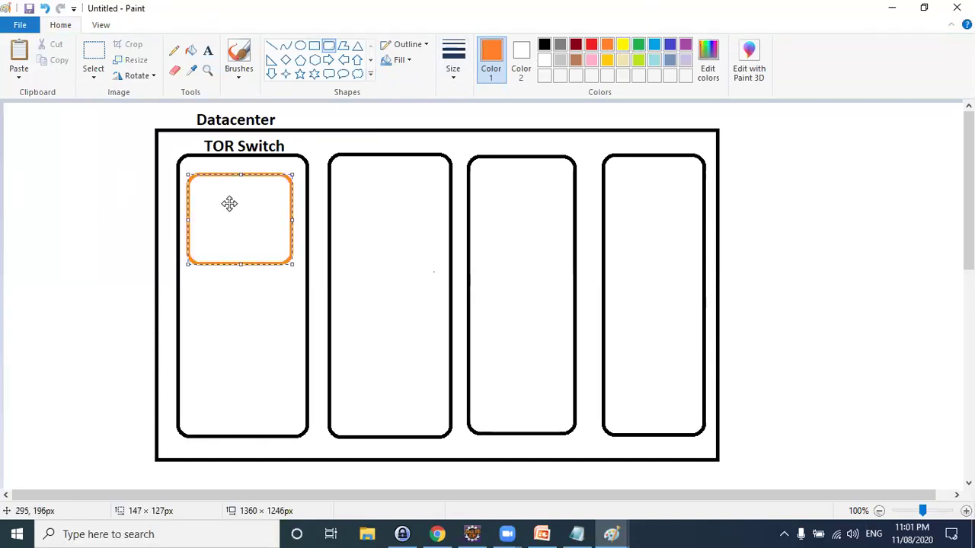
Add the orange text label "Physical Server" above the orange rounded rectangle in the first tall rounded rectangle
click(208, 51)
click(193, 154)
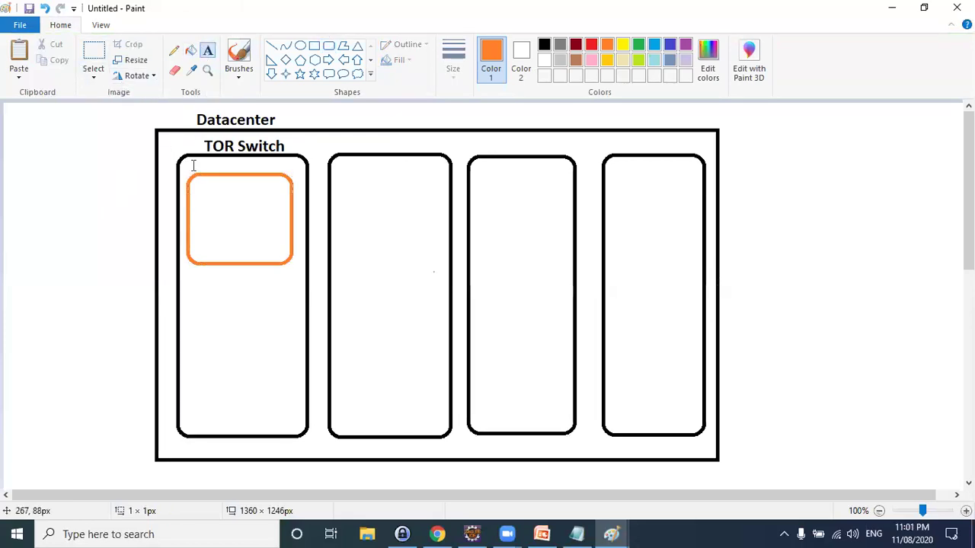
text(Phys)
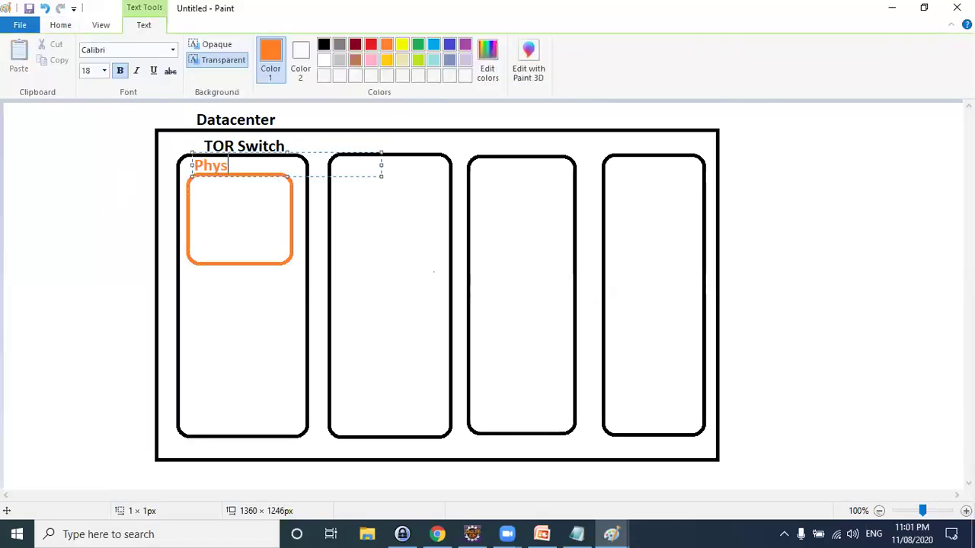
text(ical Server)
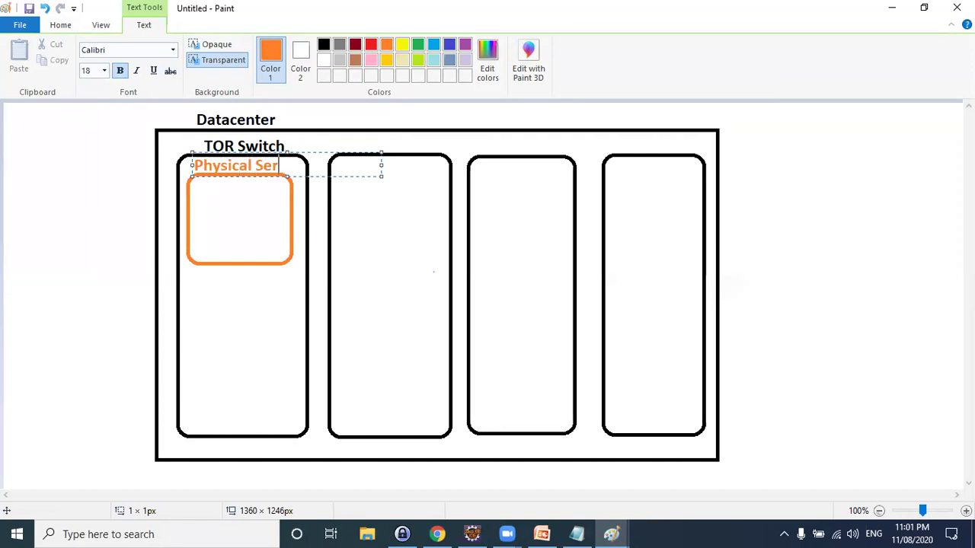
Set the "Physical Server" label's font size to 12 and position it centered above the orange rounded rectangle
click(105, 70)
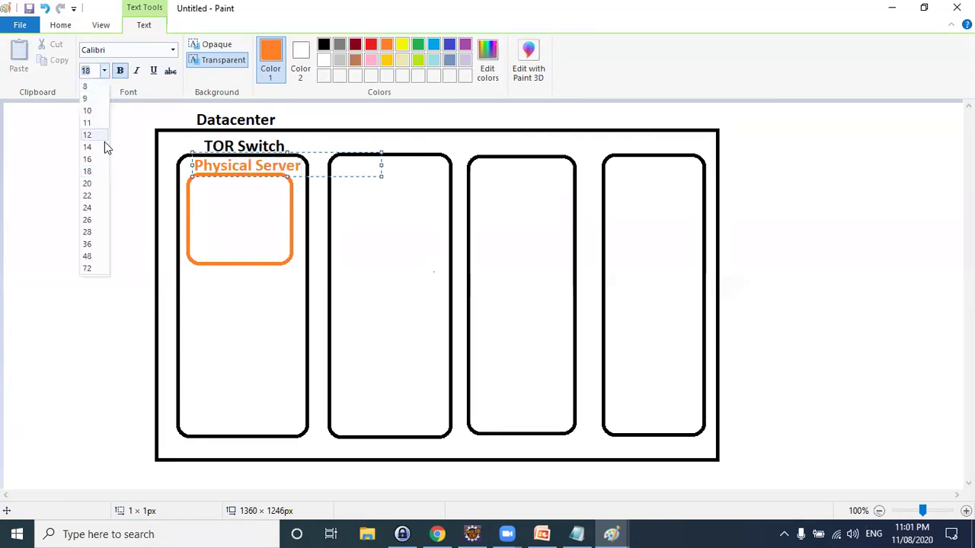
click(97, 134)
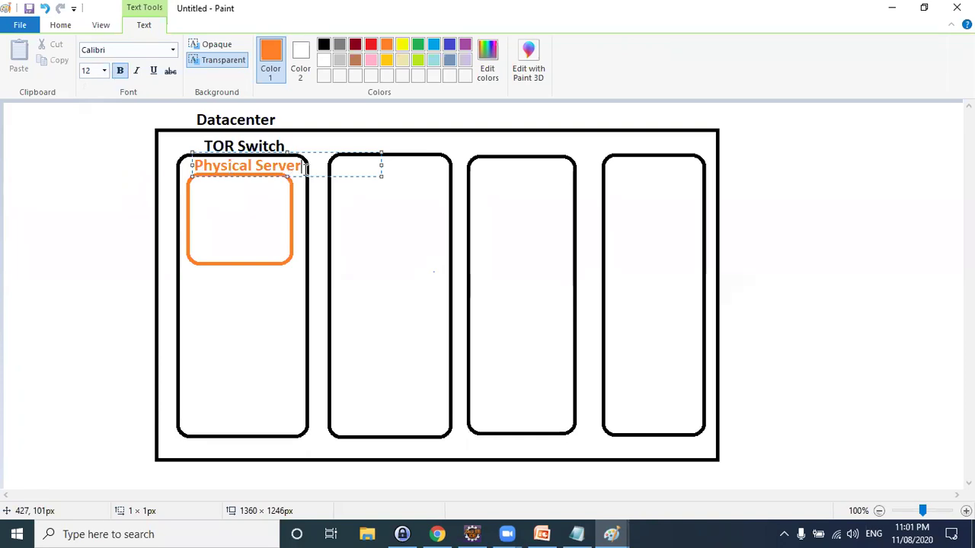
key(ctrl+a)
click(104, 70)
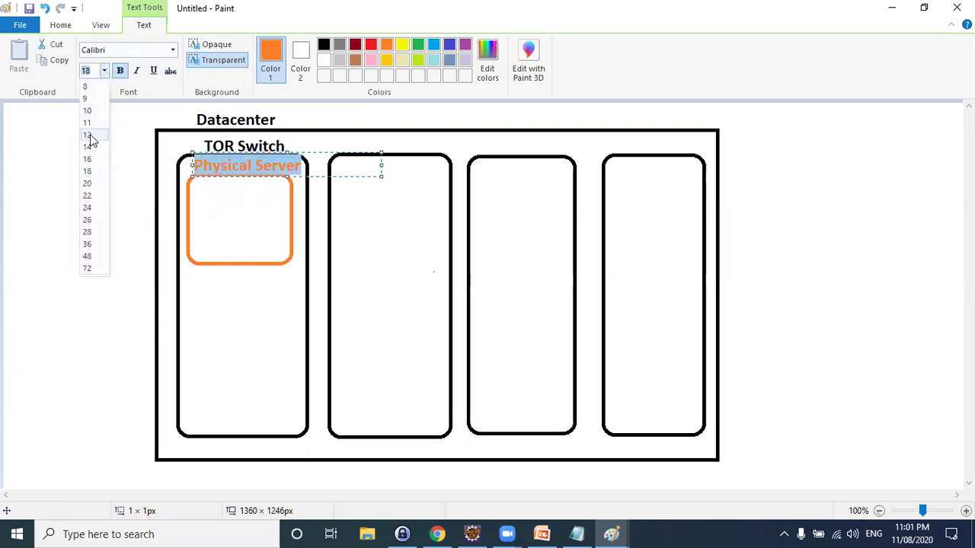
click(92, 137)
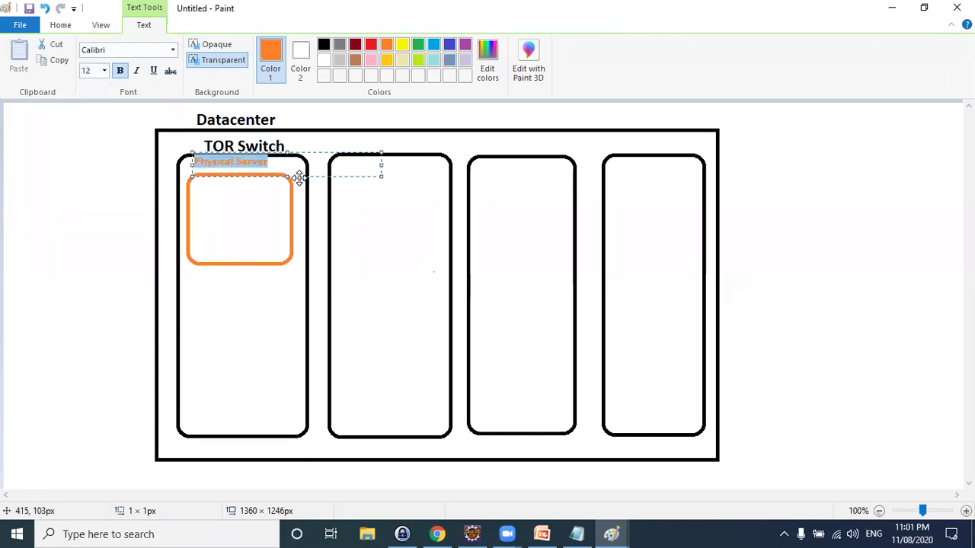
drag(299, 178, 306, 184)
click(196, 239)
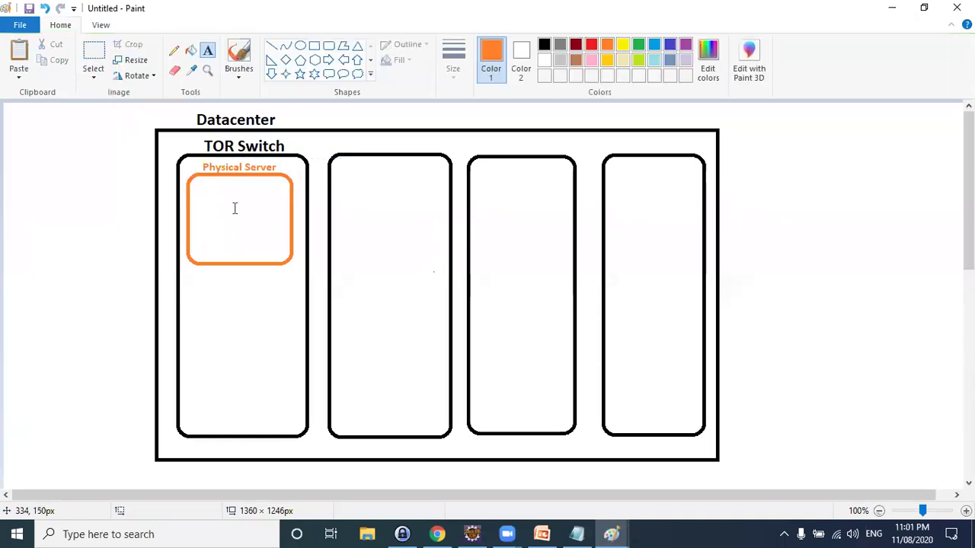
Draw two small black rounded rectangles side by side in the upper part of the Physical Server box
click(328, 46)
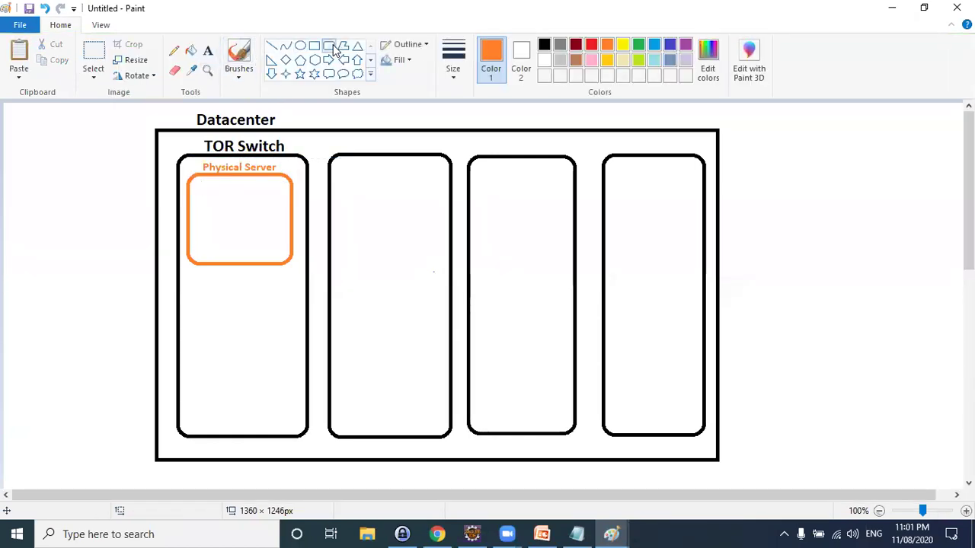
click(544, 45)
drag(196, 183, 258, 203)
click(220, 223)
click(246, 234)
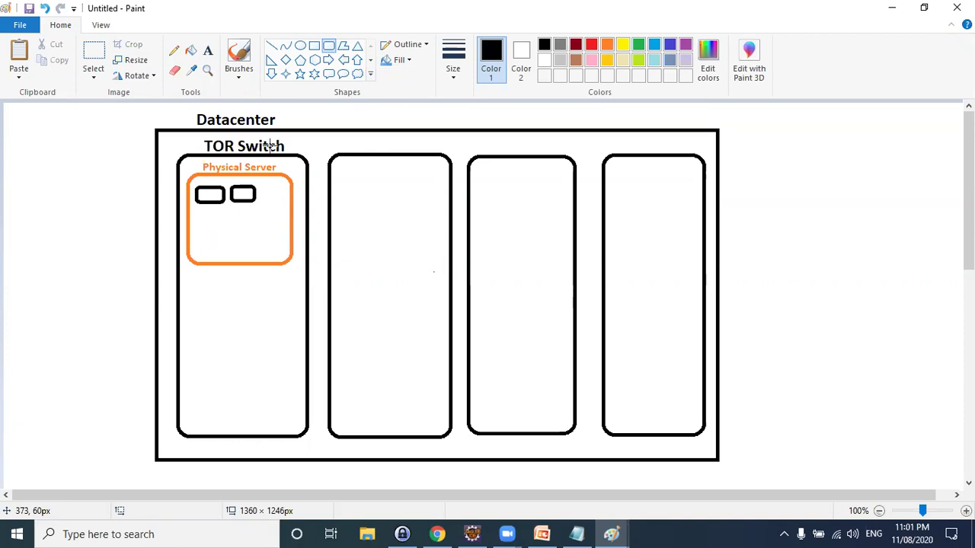
Label the first tall rounded rectangle "a" and the third one "b" just below their lower edges
click(207, 50)
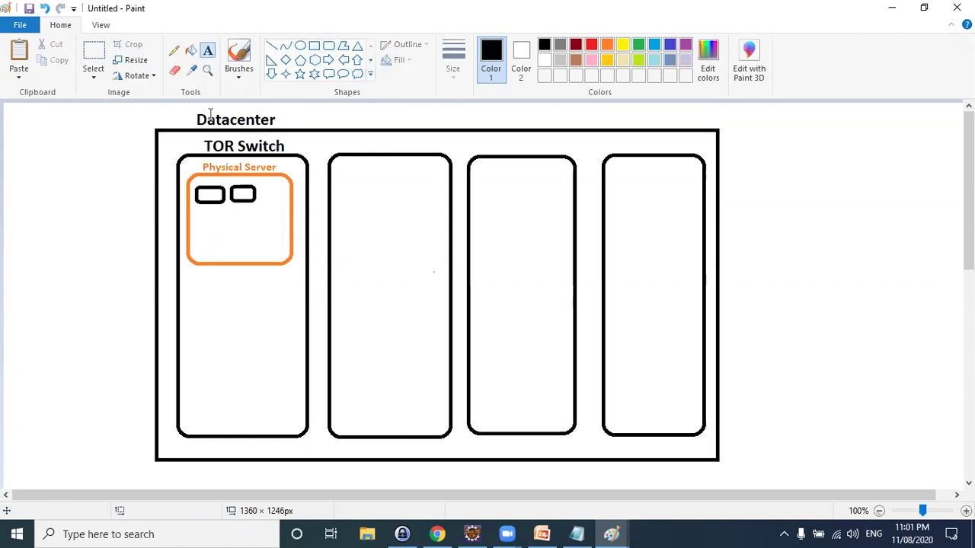
click(198, 440)
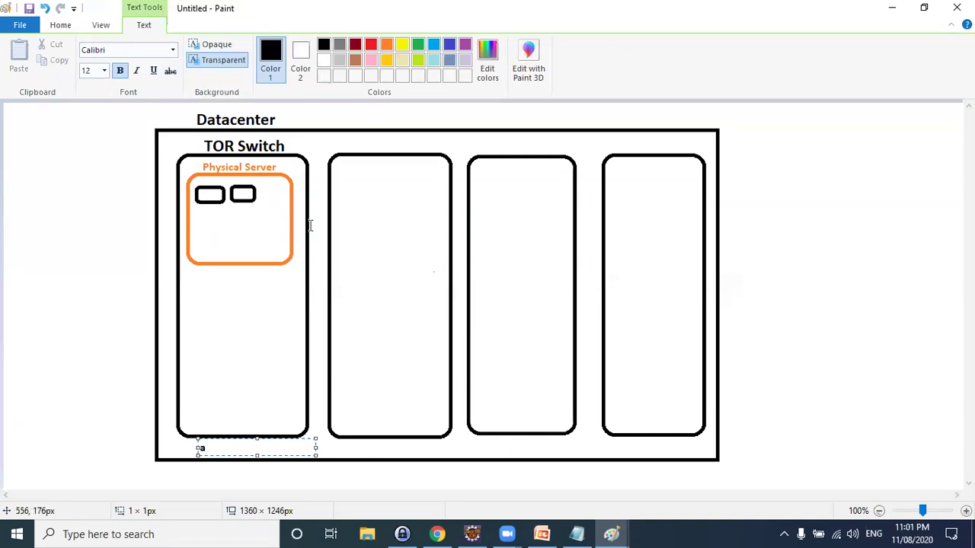
click(574, 446)
click(538, 435)
click(835, 455)
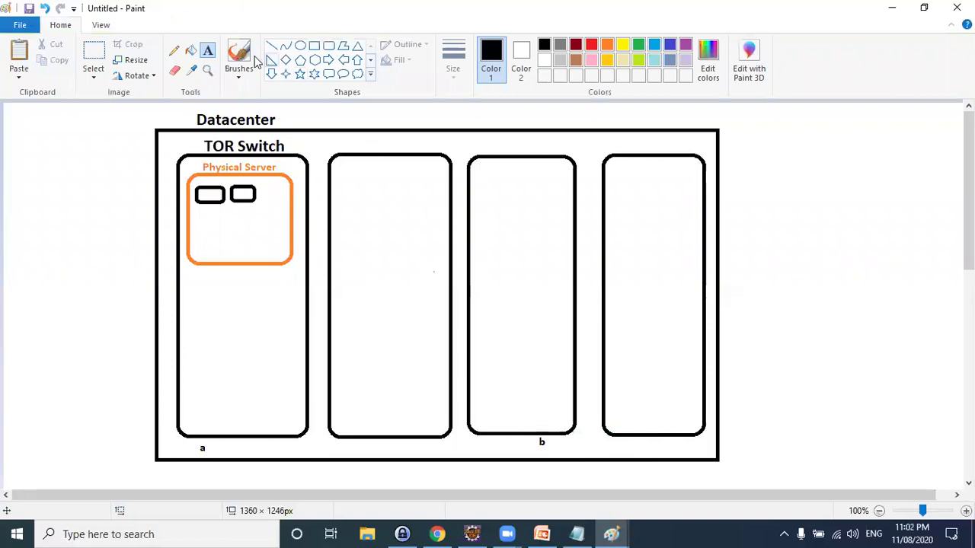
Draw an orange rounded rectangle about 119 × 125 px in the upper part of the third tall rounded rectangle
click(328, 45)
drag(482, 177, 568, 262)
click(607, 44)
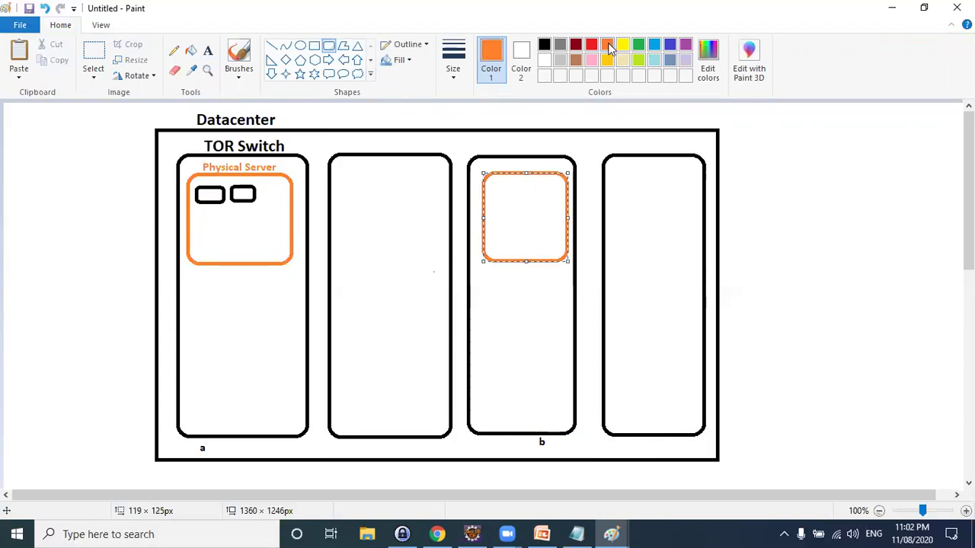
click(96, 122)
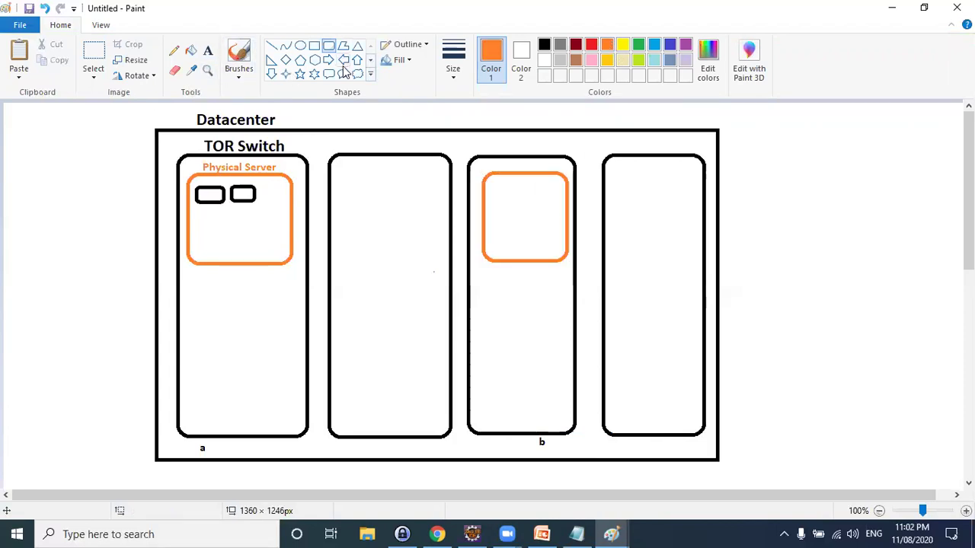
Draw one small black rounded rectangle in the upper part of the orange box in rack b
click(543, 45)
drag(493, 183, 517, 209)
click(70, 220)
Pencil a loop around the two Physical Server instances, an incoming arrow from outside the datacenter, and a small box linked to both instances
click(175, 54)
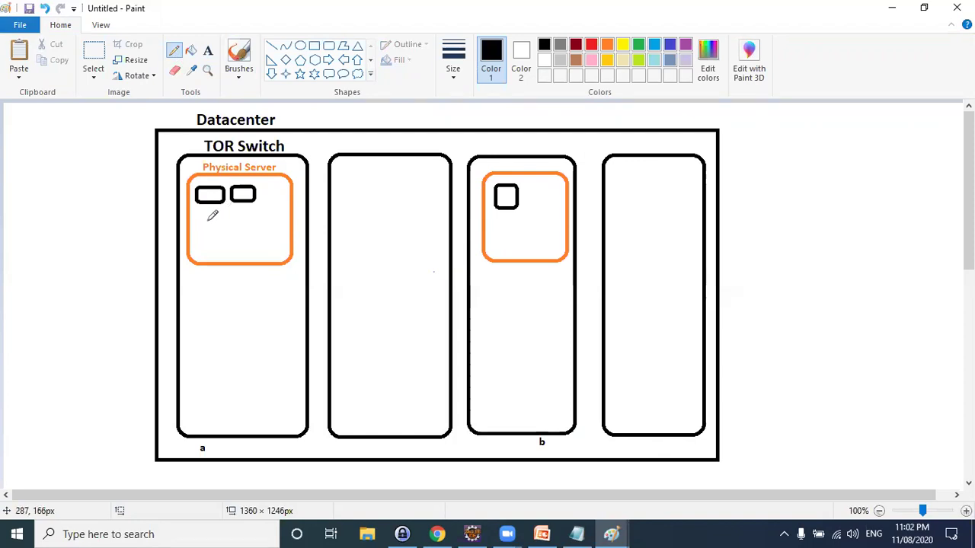
mouse_move(212, 225)
mouse_down()
mouse_move(199, 201)
mouse_move(259, 182)
mouse_move(273, 207)
mouse_move(251, 230)
mouse_move(215, 229)
mouse_up()
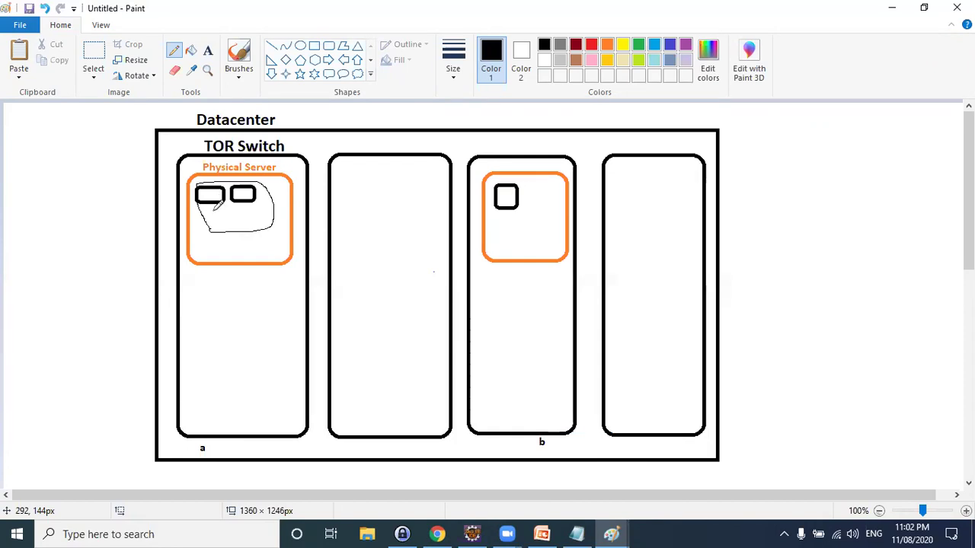
drag(75, 190, 190, 196)
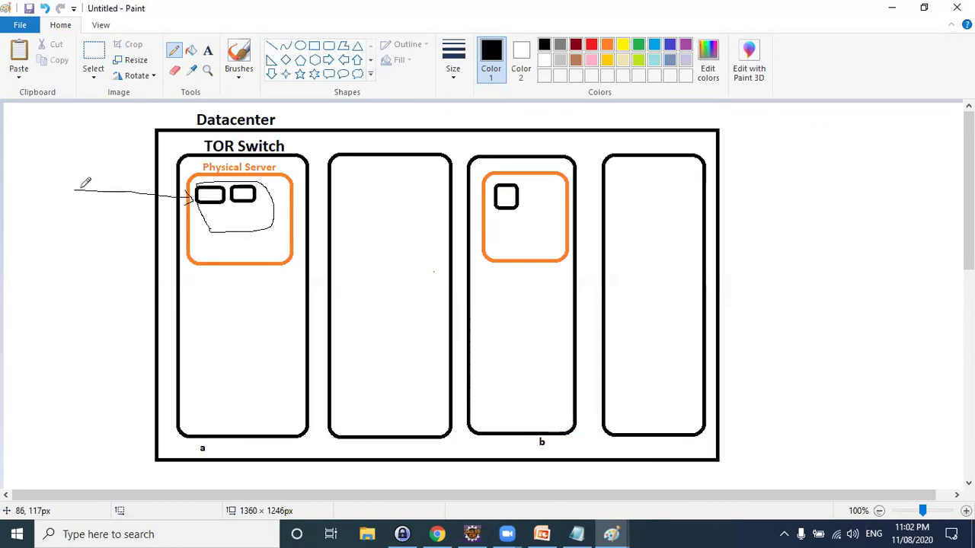
mouse_move(218, 230)
mouse_down()
mouse_move(241, 215)
mouse_move(217, 214)
mouse_up()
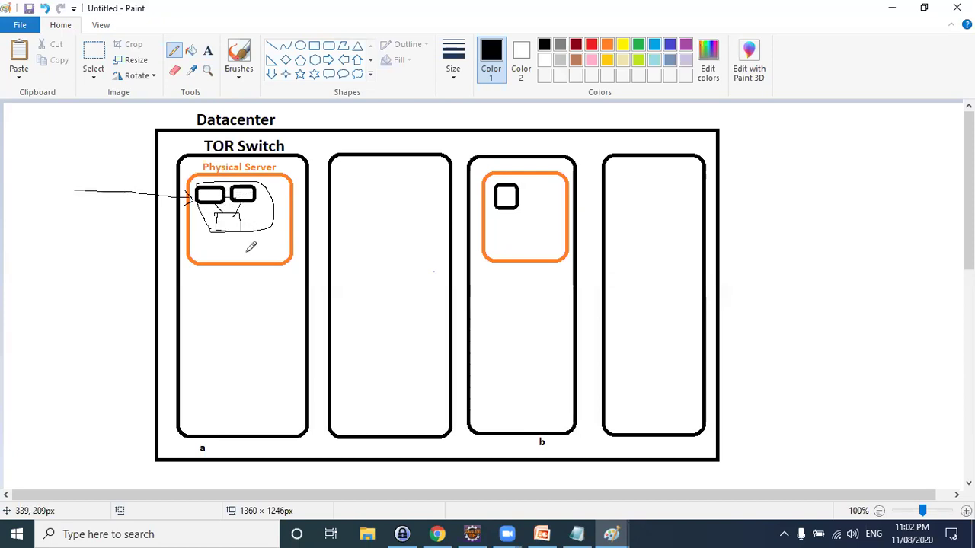
Pencil a network path below the racks linking a small box in rack a to one in rack b, and circle rack a's instances again
mouse_move(240, 440)
mouse_down()
mouse_move(252, 449)
mouse_move(478, 456)
mouse_move(529, 440)
mouse_up()
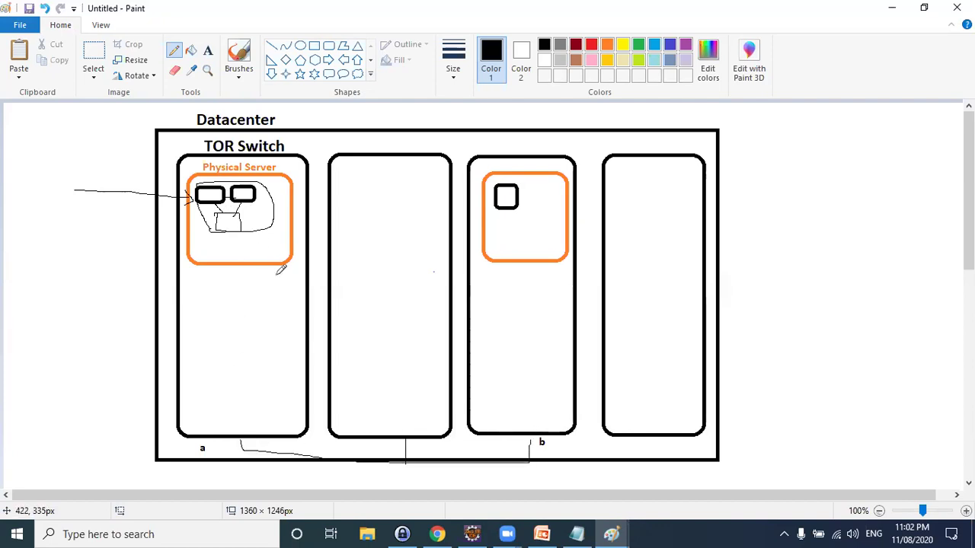
drag(529, 216, 530, 222)
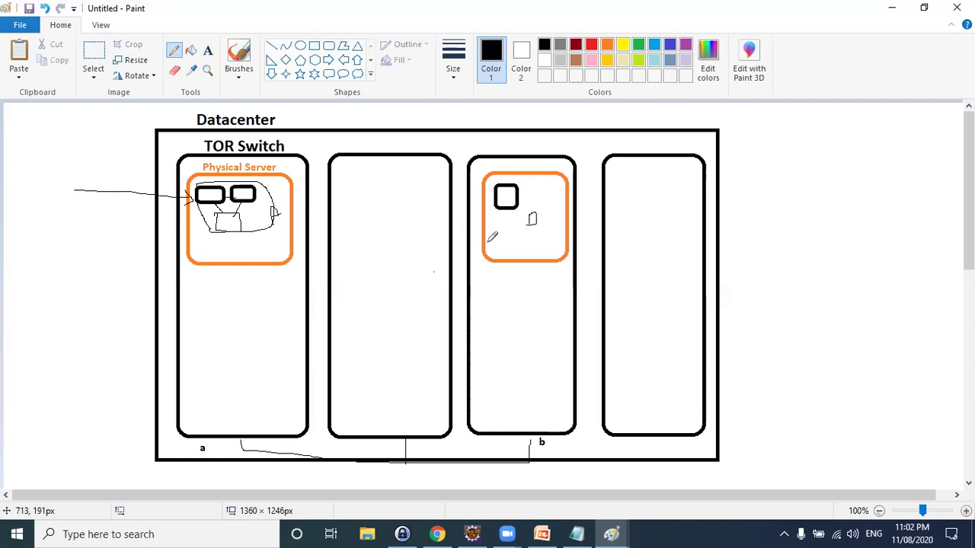
mouse_move(274, 217)
mouse_down()
mouse_move(248, 456)
mouse_move(537, 454)
mouse_move(527, 235)
mouse_up()
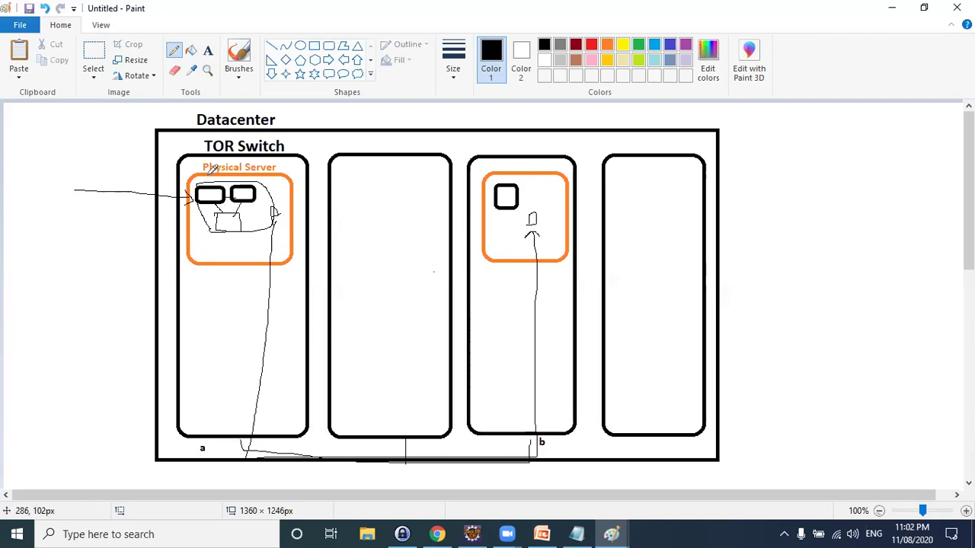
mouse_move(203, 178)
mouse_down()
mouse_move(191, 196)
mouse_move(207, 222)
mouse_move(244, 234)
mouse_move(284, 213)
mouse_move(245, 169)
mouse_move(198, 179)
mouse_up()
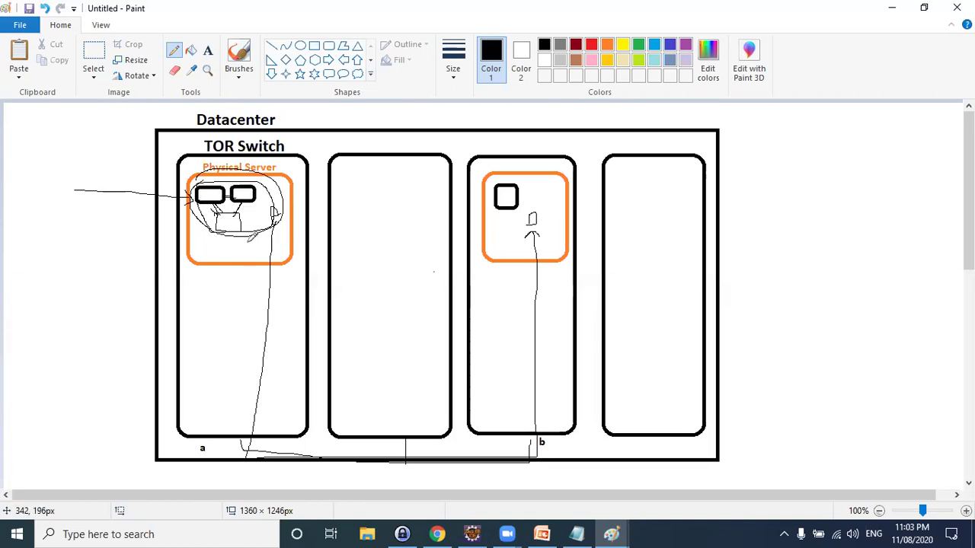
Switch to the Ec2 Overview presentation in PowerPoint and present slide 7, "Placement Groups", full screen
key(alt+Tab)
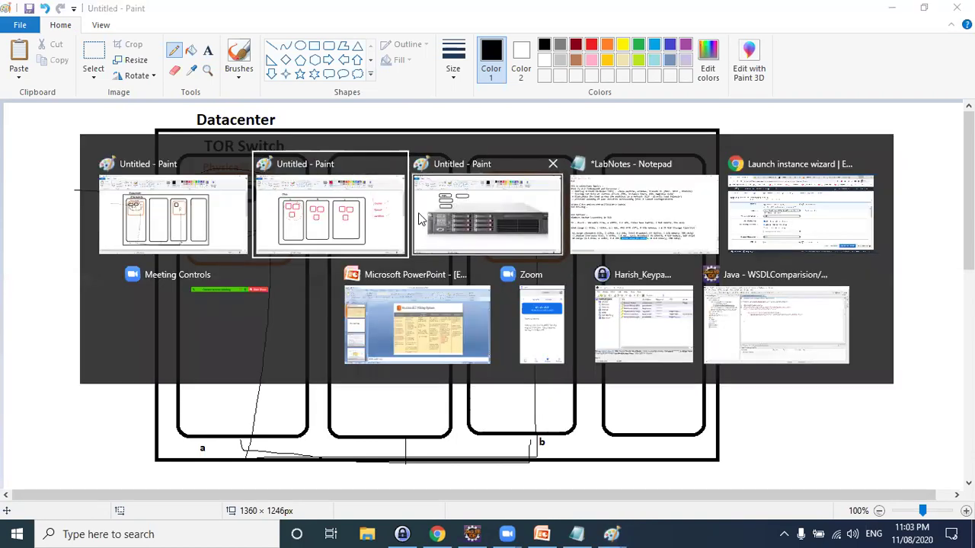
click(415, 324)
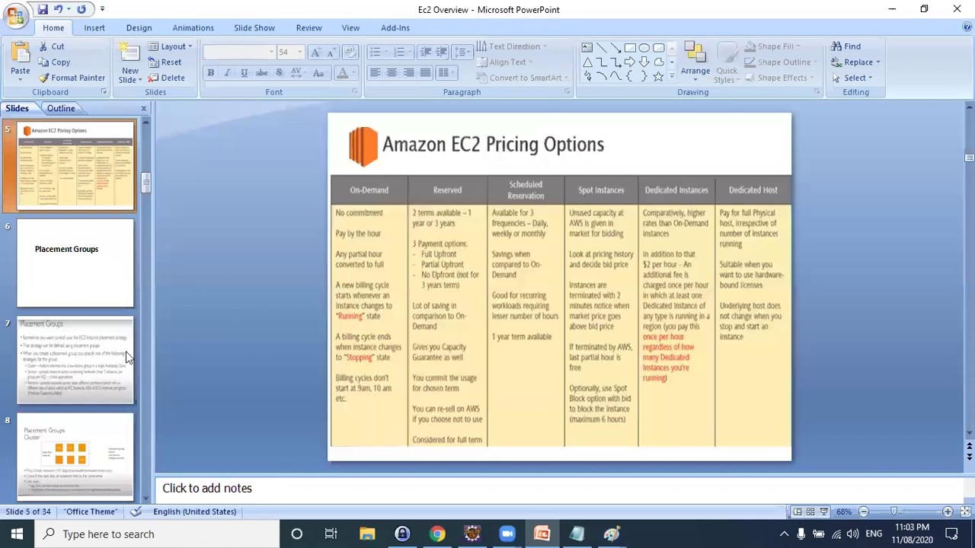
click(72, 360)
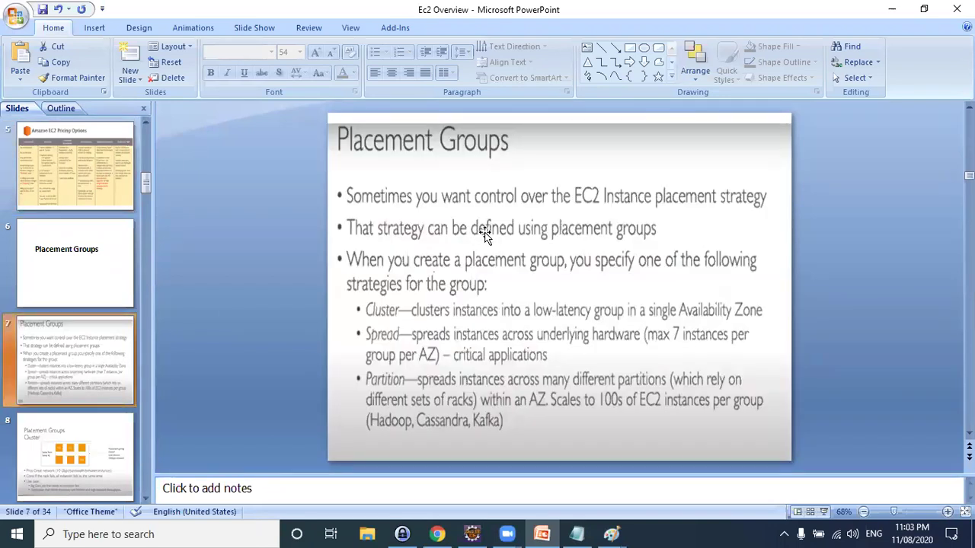
key(shift+F5)
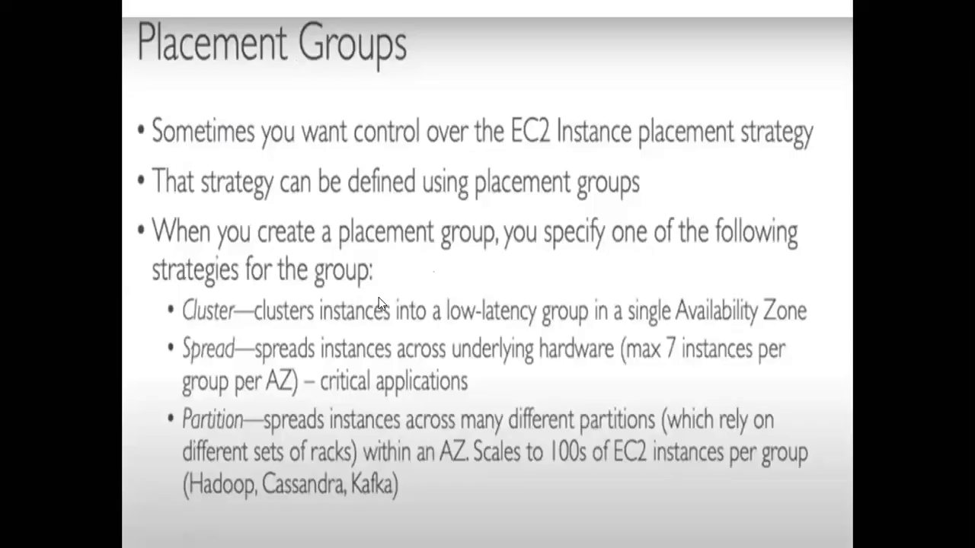
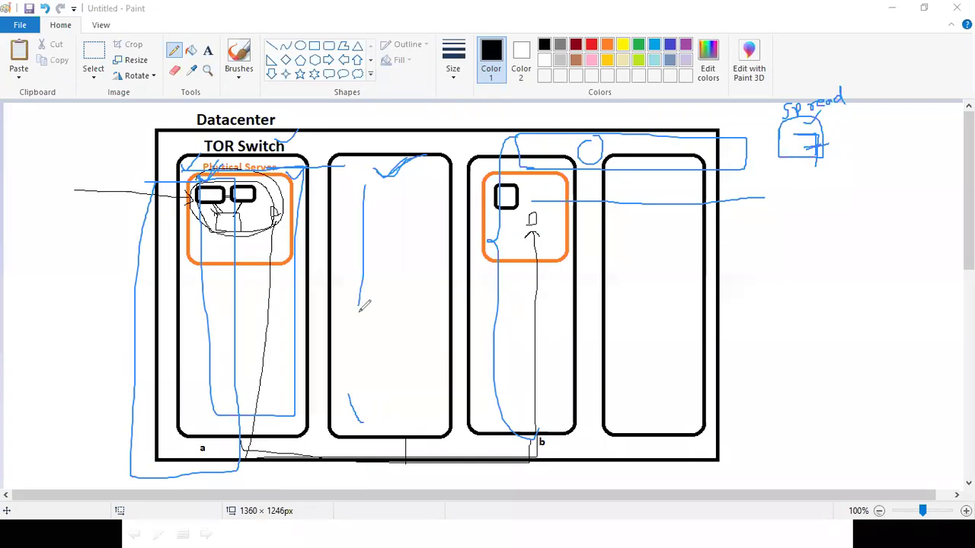
Annotate the Paint sketch in blue with a tick beside "TOR Switch", a cross over rack a, and an arrow into the second rack
drag(298, 142, 320, 128)
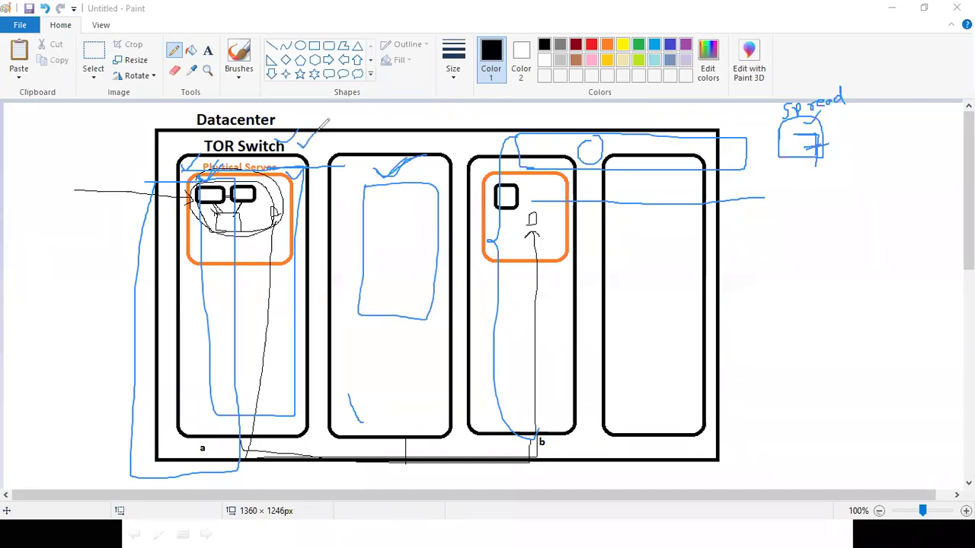
drag(187, 180, 289, 335)
drag(288, 191, 214, 288)
drag(323, 181, 350, 213)
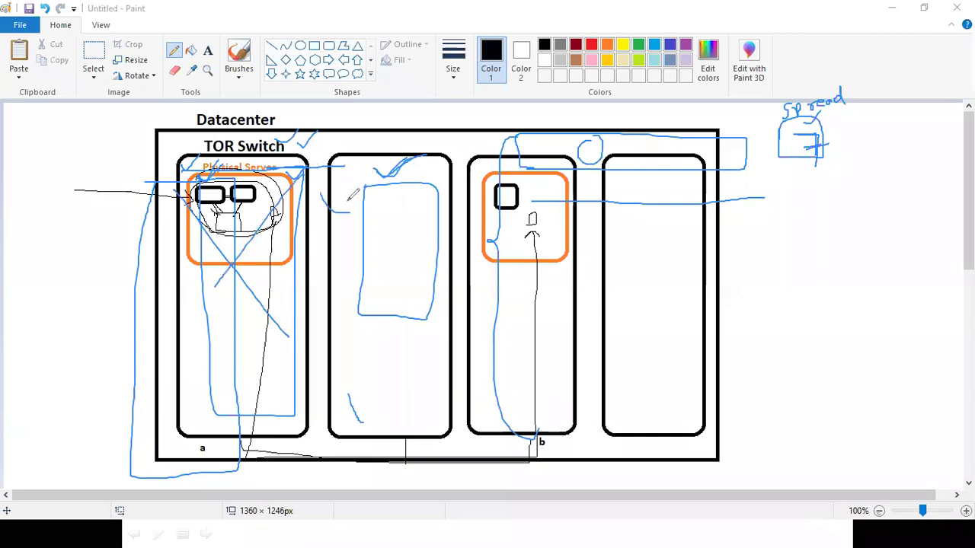
Draw a box containing "100" beside the datacenter, and a circle in rack a with an incoming and an outgoing arrow
key(alt+Tab)
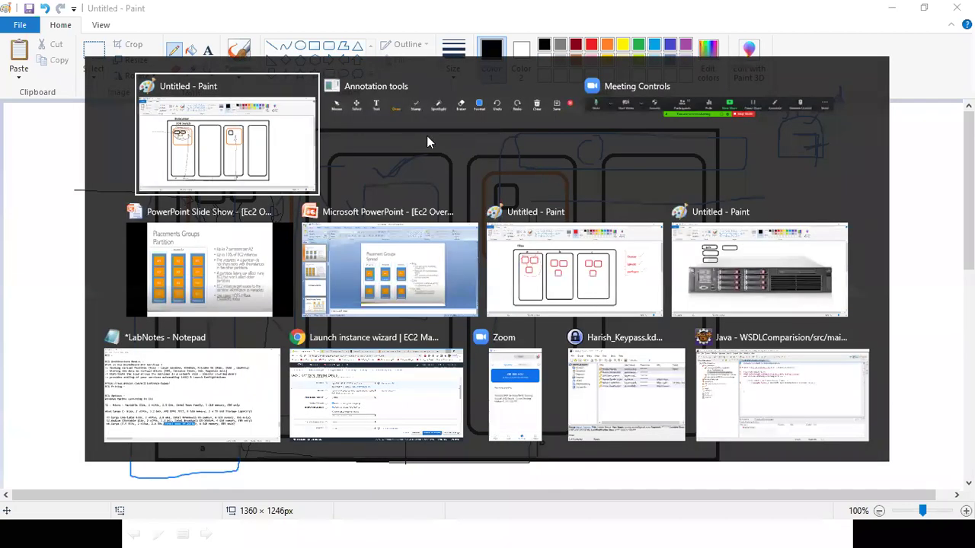
click(305, 137)
mouse_move(72, 272)
mouse_down()
mouse_move(201, 307)
mouse_move(76, 394)
mouse_move(59, 394)
mouse_up()
mouse_move(58, 395)
mouse_down()
mouse_move(60, 366)
mouse_move(74, 375)
mouse_up()
mouse_move(97, 260)
mouse_down()
mouse_move(46, 301)
mouse_move(94, 263)
mouse_up()
drag(217, 297, 220, 299)
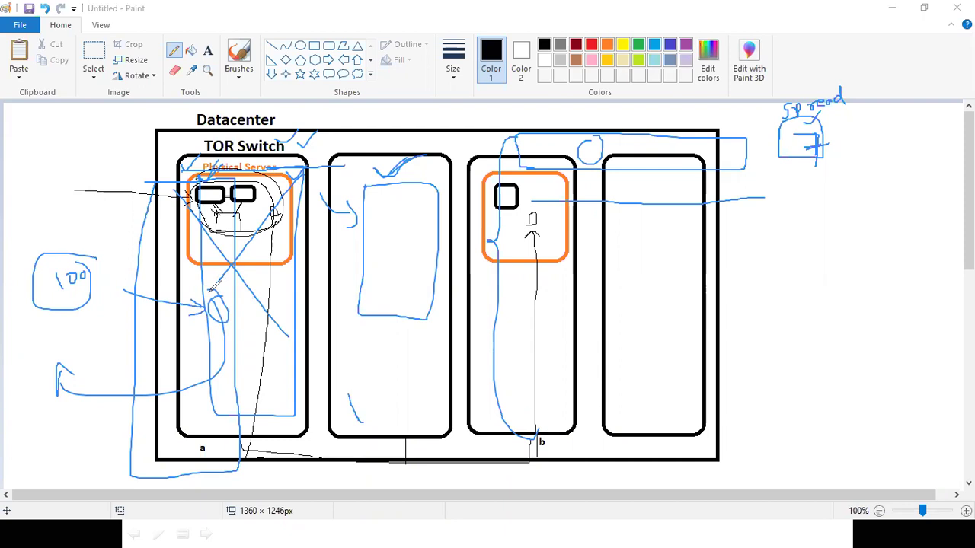
Draw blue circles in the first three racks to complete three rows of instances in their lower halves
drag(360, 310, 343, 312)
drag(481, 302, 481, 304)
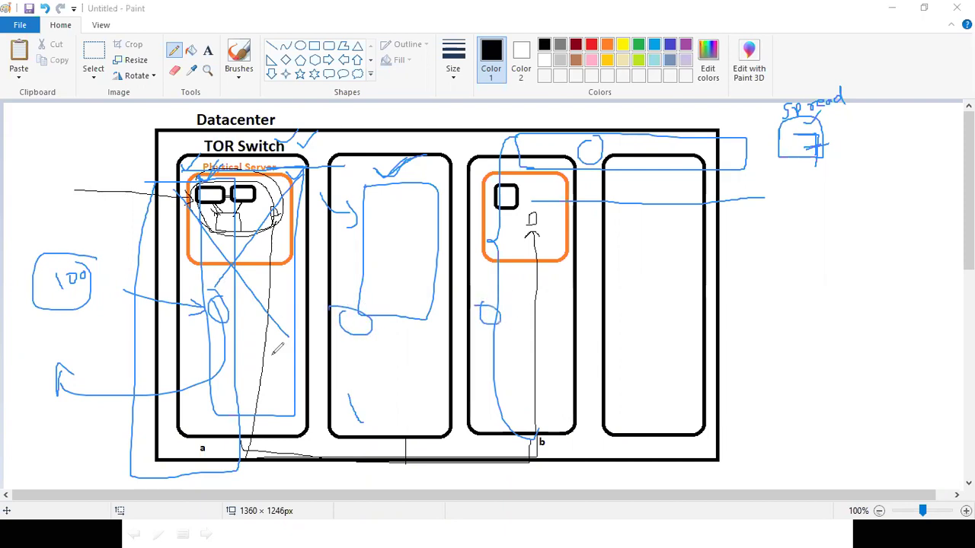
mouse_move(222, 344)
mouse_down()
mouse_move(206, 360)
mouse_move(227, 344)
mouse_up()
drag(344, 359, 347, 358)
drag(491, 350, 501, 355)
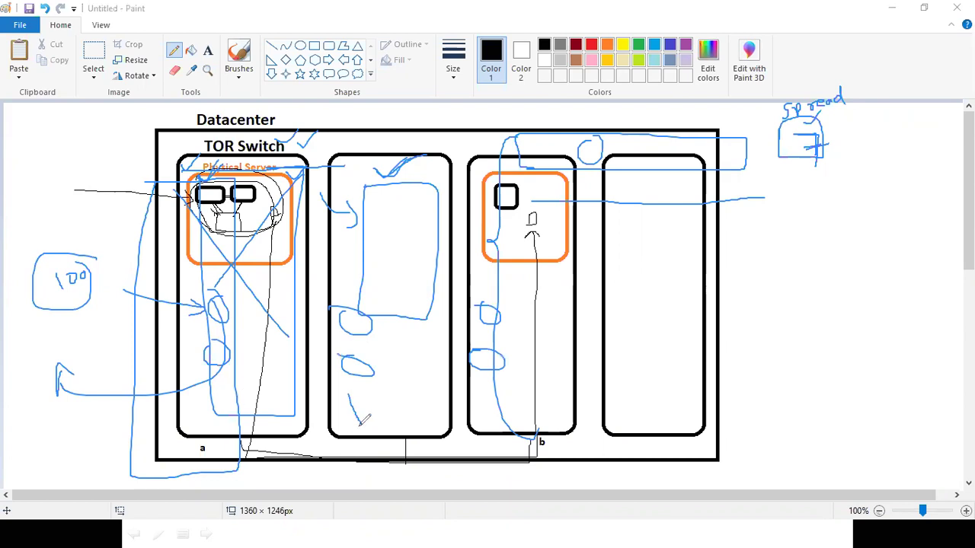
mouse_move(243, 396)
mouse_down()
mouse_move(217, 407)
mouse_move(242, 397)
mouse_up()
drag(385, 403, 380, 402)
drag(456, 402, 456, 405)
Handwrite "RDS" and "AZ" in blue in the blank area beside the datacenter
drag(802, 342, 836, 350)
mouse_move(850, 329)
mouse_down()
mouse_move(857, 322)
mouse_move(847, 347)
mouse_up()
drag(844, 391, 878, 370)
Draw a blue line joining the upper and middle circles in each of the first three racks
drag(225, 313, 264, 351)
drag(354, 319, 357, 355)
drag(493, 322, 499, 355)
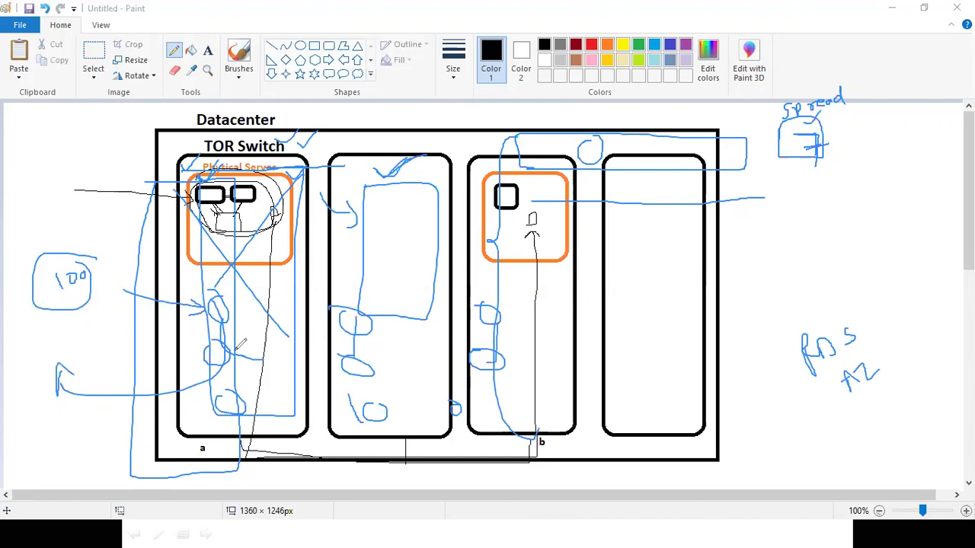
Draw a blue line from rack a's middle circle to the circled "RDS AZ" text, and join the middle and lower circles in the second and third racks
mouse_move(226, 353)
mouse_down()
mouse_move(320, 372)
mouse_move(804, 415)
mouse_move(840, 382)
mouse_up()
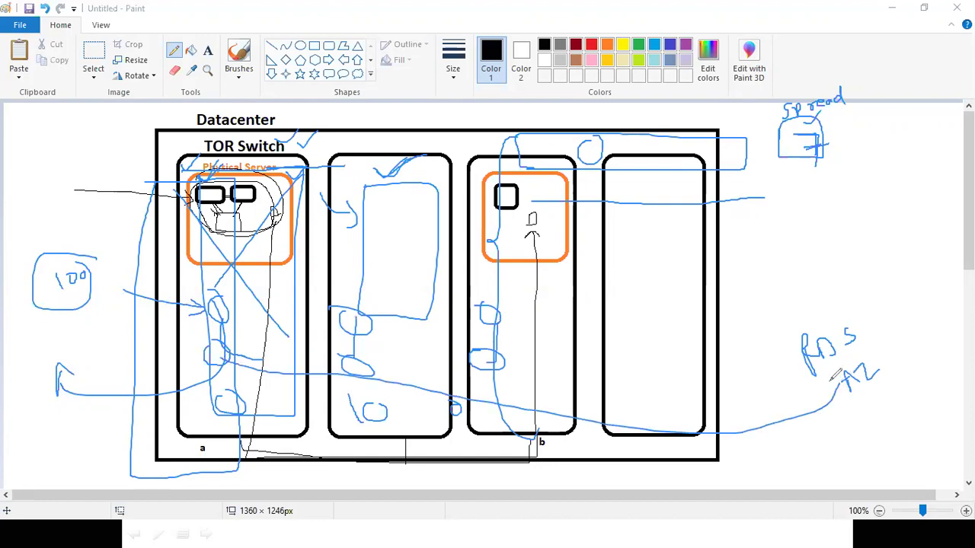
mouse_move(835, 304)
mouse_down()
mouse_move(851, 444)
mouse_move(803, 314)
mouse_up()
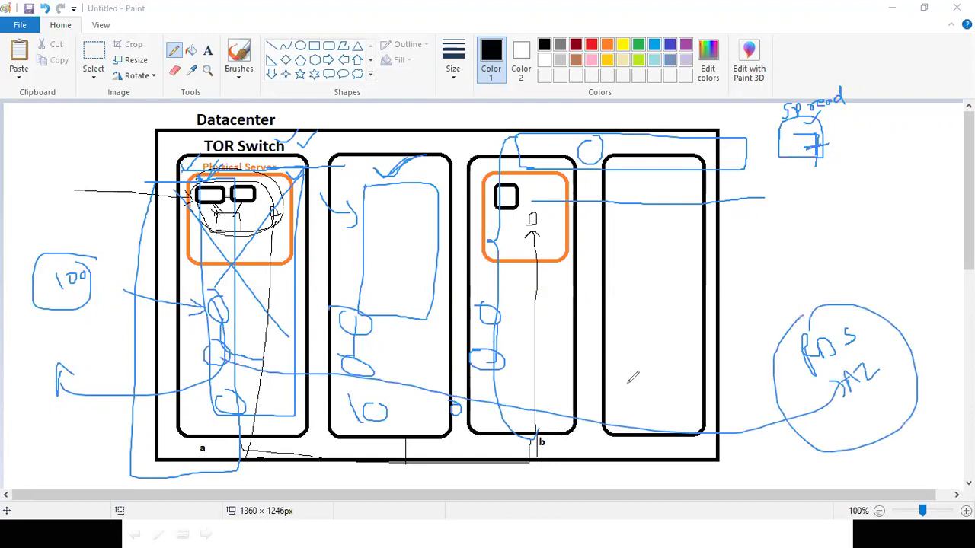
drag(371, 375, 376, 402)
mouse_move(493, 363)
mouse_down()
mouse_move(497, 390)
mouse_move(465, 409)
mouse_up()
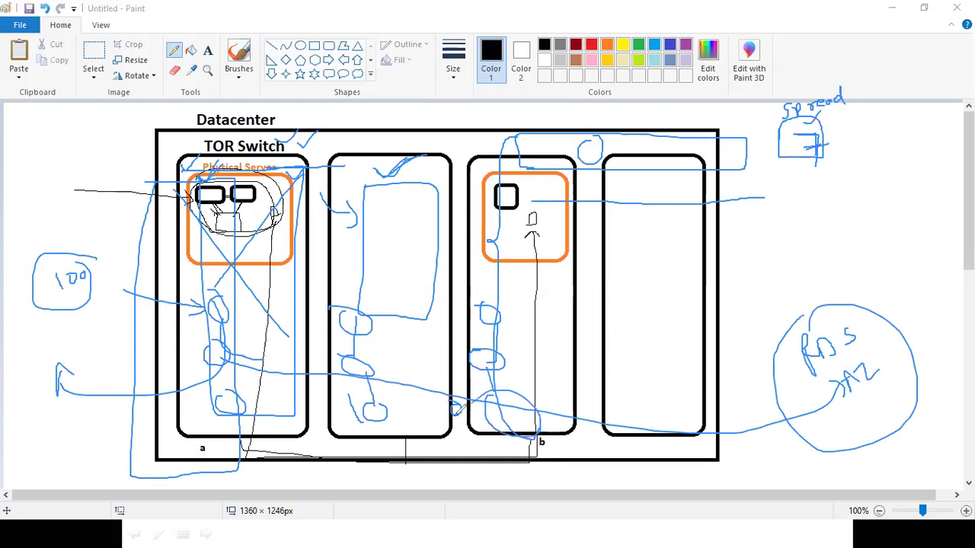
Clear the blue annotations from the datacenter sketch and switch to the PowerPoint slide show on partition placement groups
key(alt+Tab)
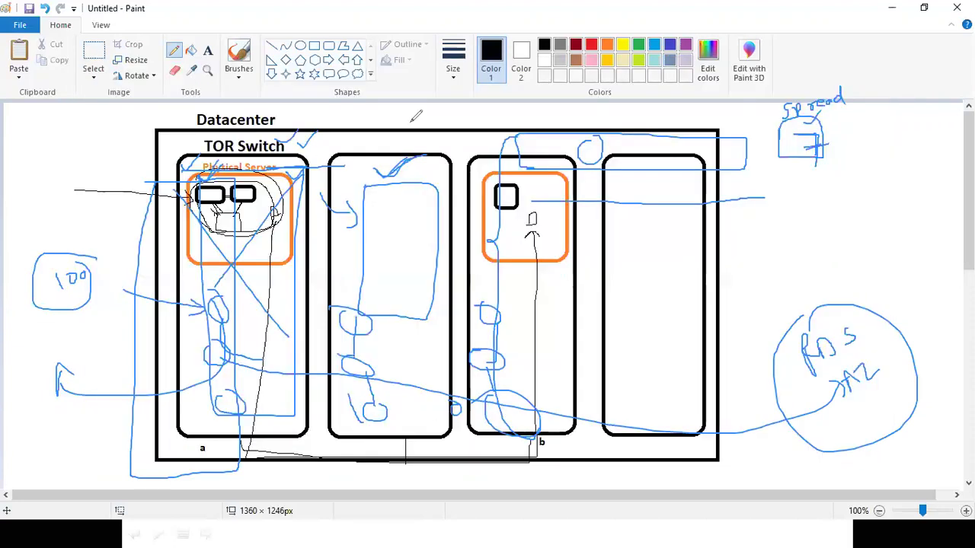
key(Escape)
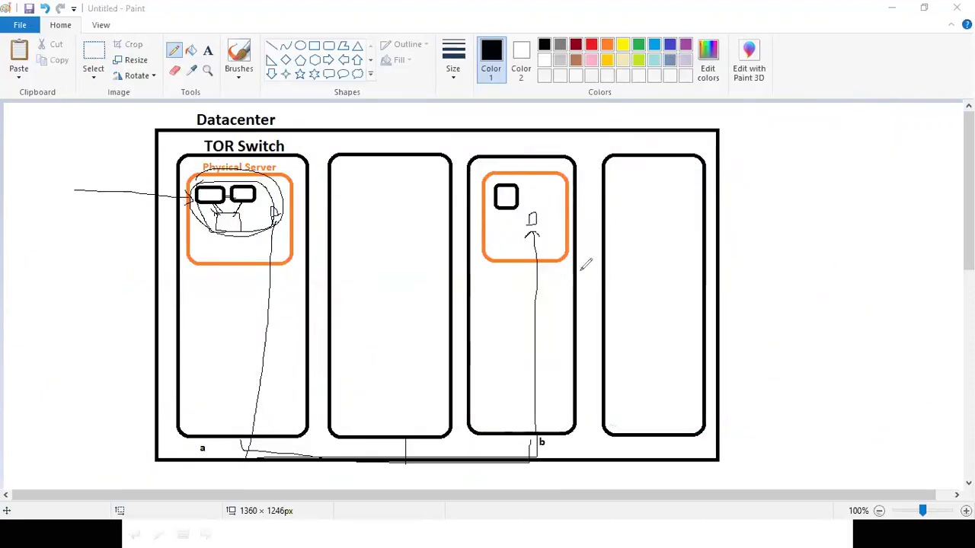
key(alt+Tab)
key(alt+Tab)
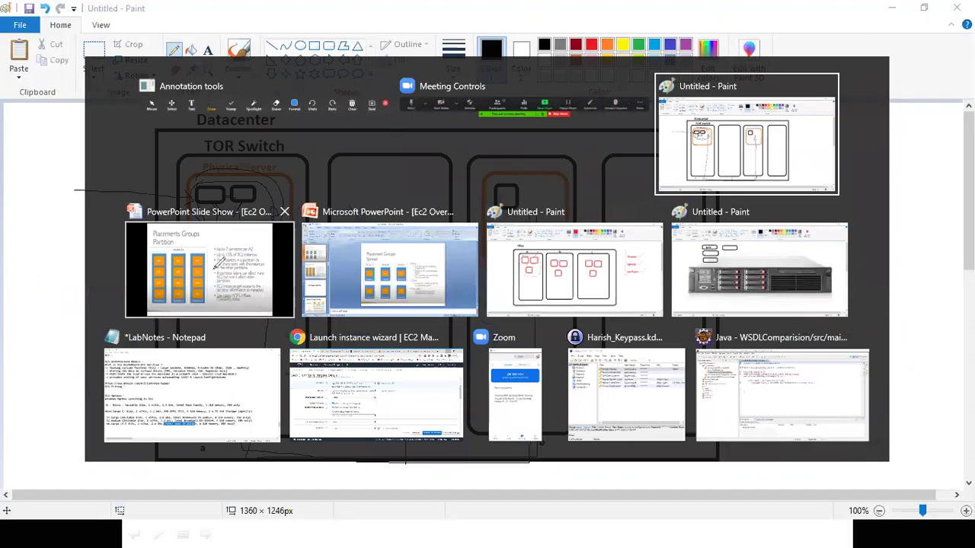
click(281, 314)
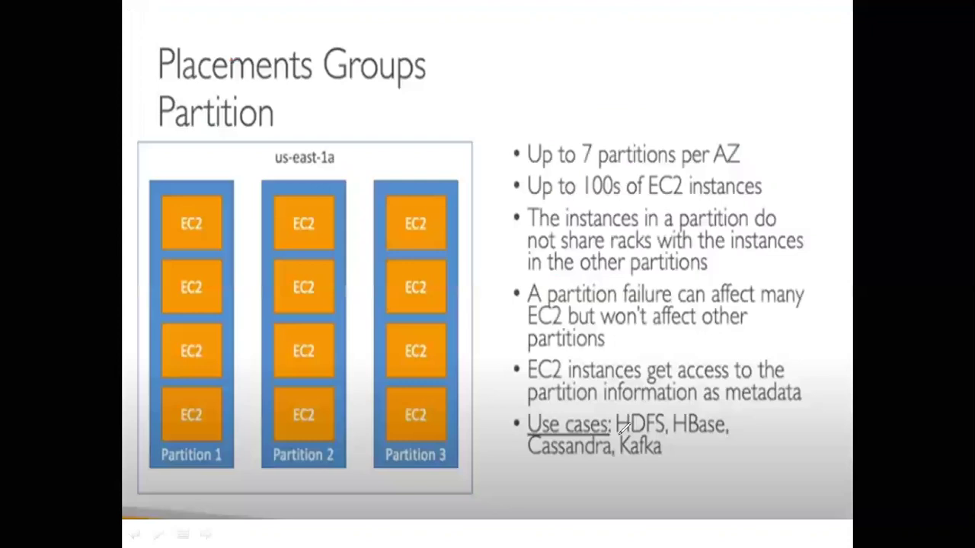
Underline the HDFS, HBase, Cassandra and Kafka use cases in blue, and draw lines from Partition 1's instances toward Partition 2
drag(619, 437, 731, 440)
drag(531, 457, 654, 456)
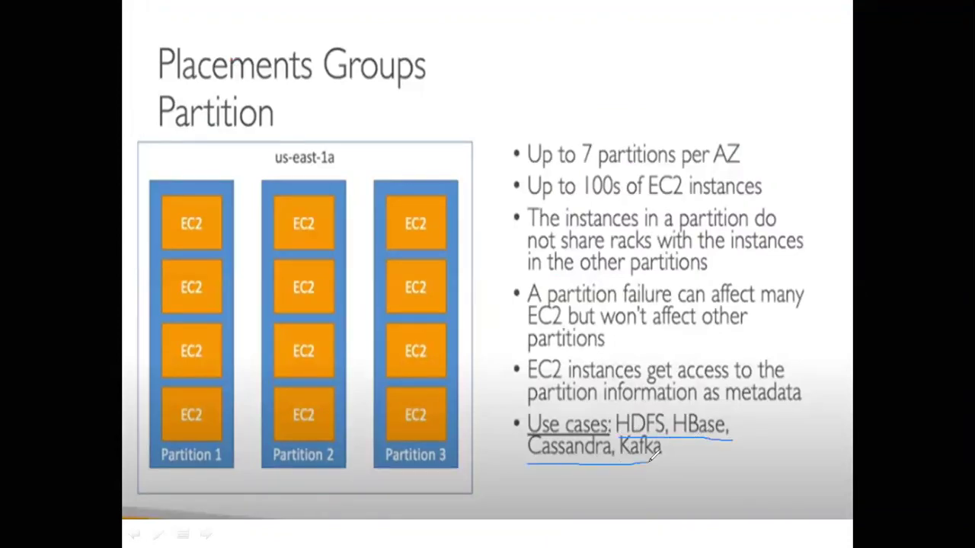
drag(233, 241, 276, 244)
drag(233, 287, 279, 288)
drag(233, 346, 280, 350)
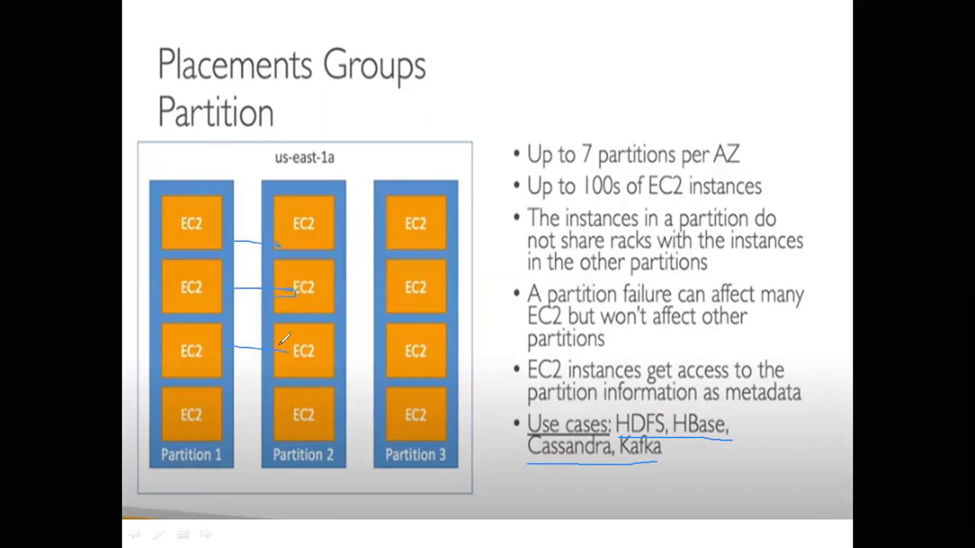
drag(207, 412, 262, 428)
Switch to the launch instance wizard in Chrome and turn off adding the instance to a placement group
key(alt+Tab)
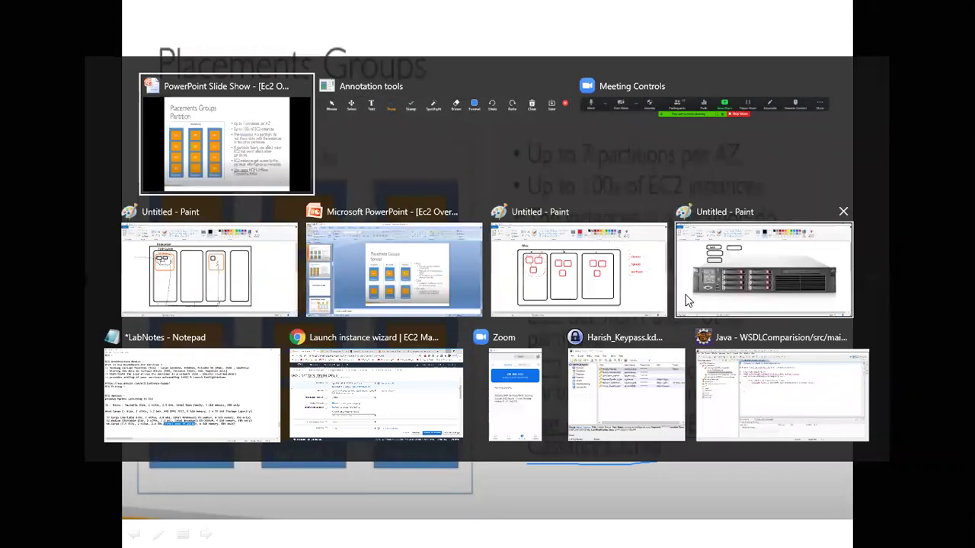
click(300, 373)
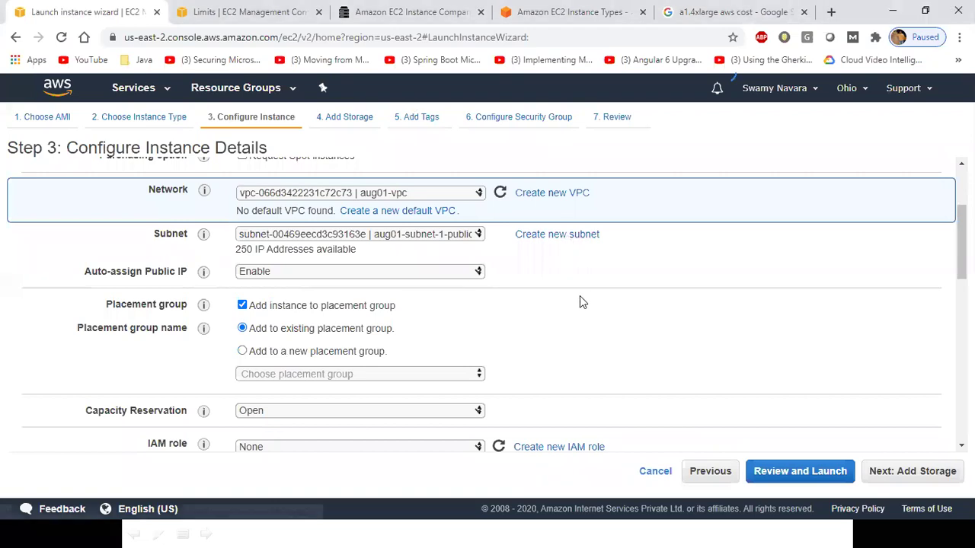
click(241, 305)
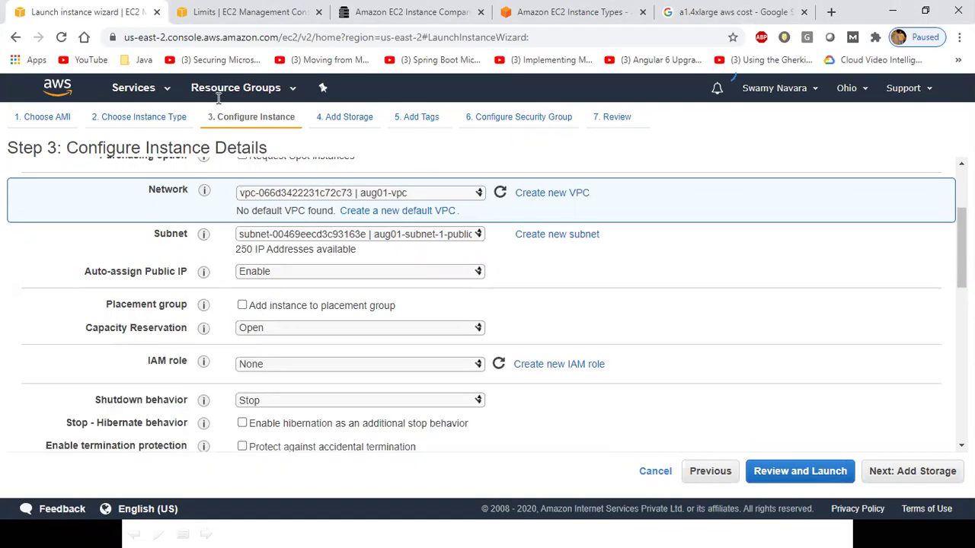
In the EC2 console's Limits page, search for "place" and open the Placement Groups page under Network & Security
click(251, 11)
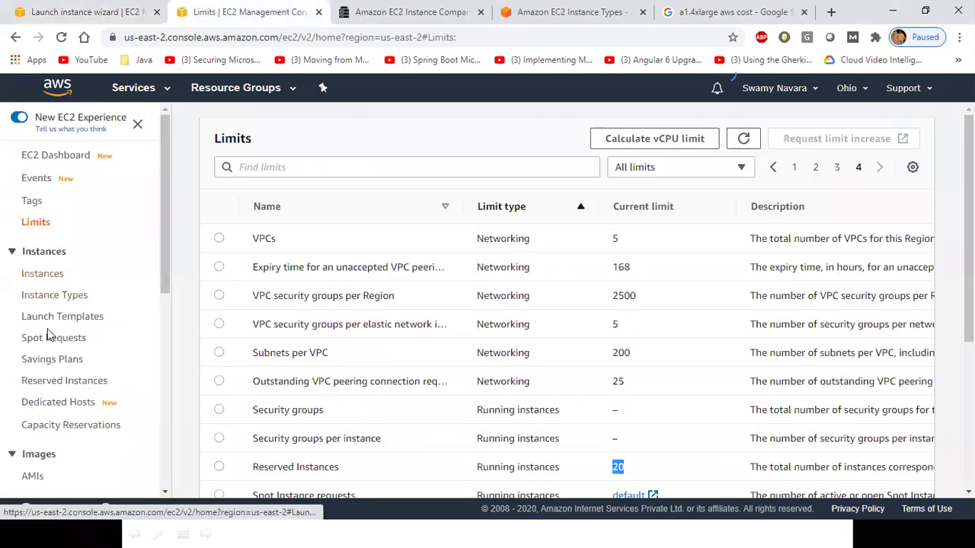
scroll(61, 296, down, 1)
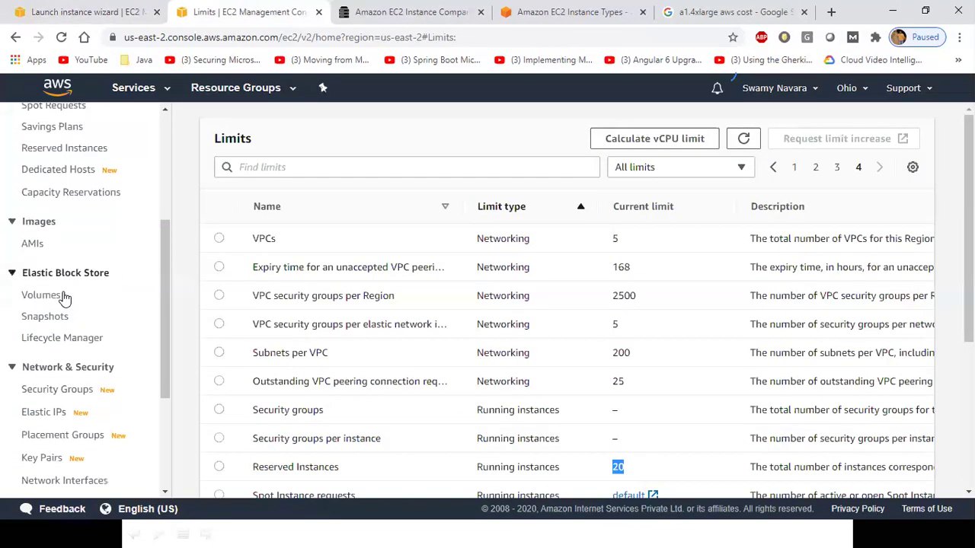
scroll(65, 298, up, 3)
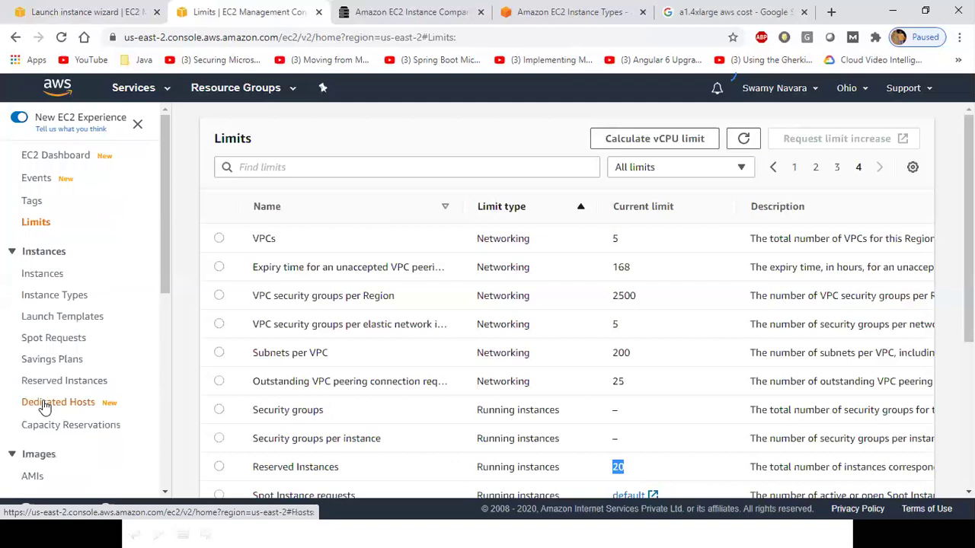
scroll(59, 304, down, 2)
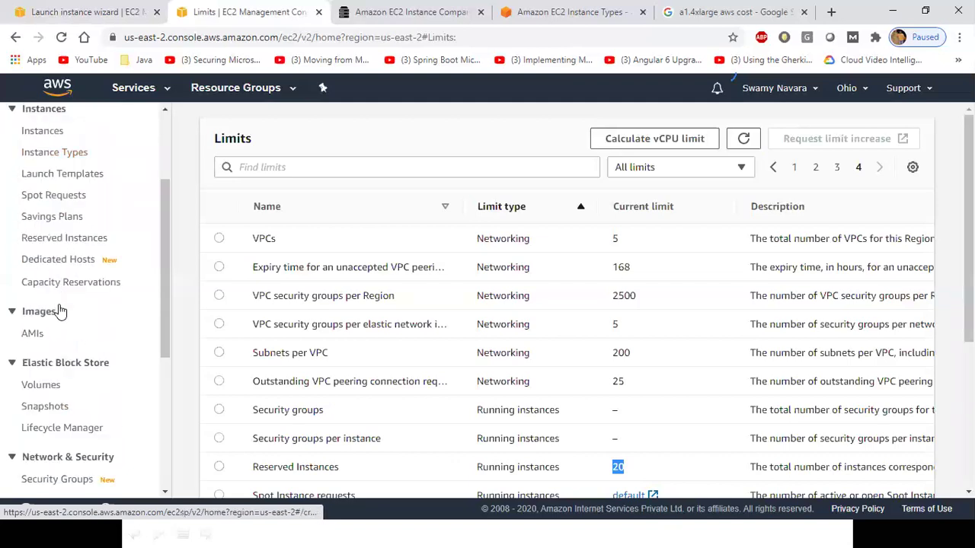
scroll(60, 311, down, 3)
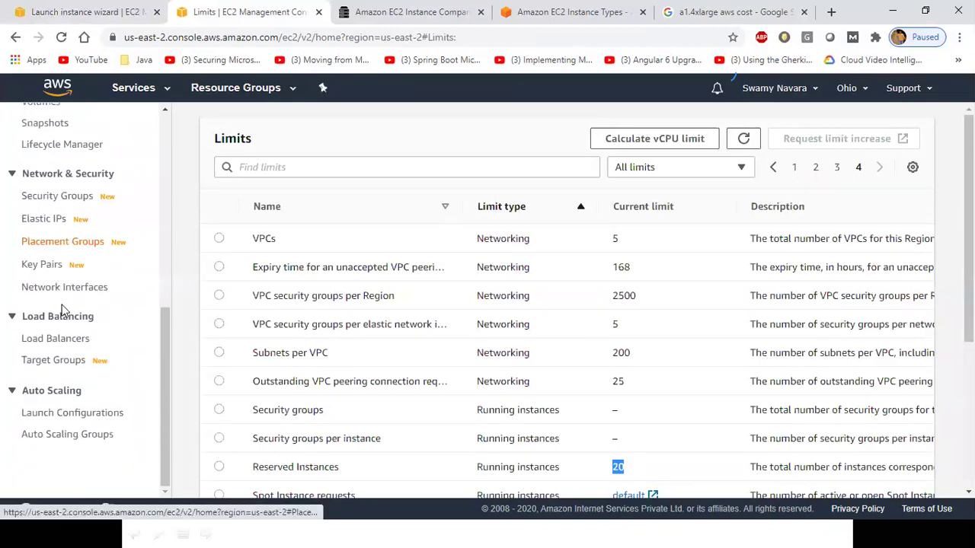
key(ctrl+f)
text(place)
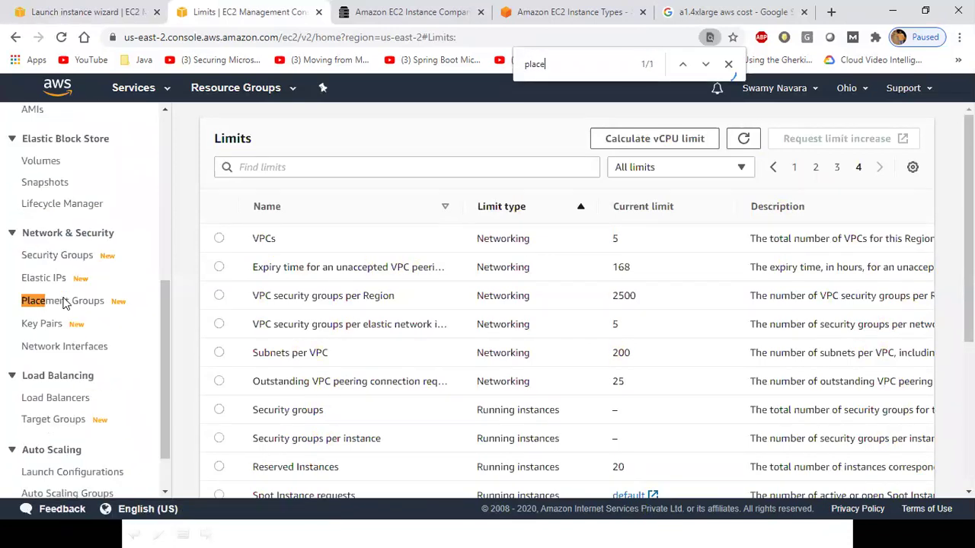
click(61, 300)
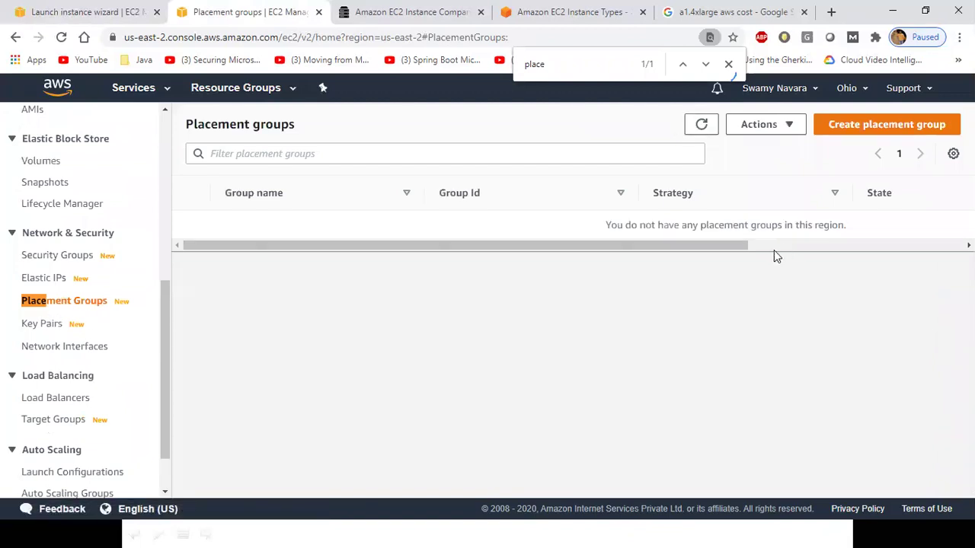
Open the form for creating a placement group, and end the slide show and minimize PowerPoint
click(868, 125)
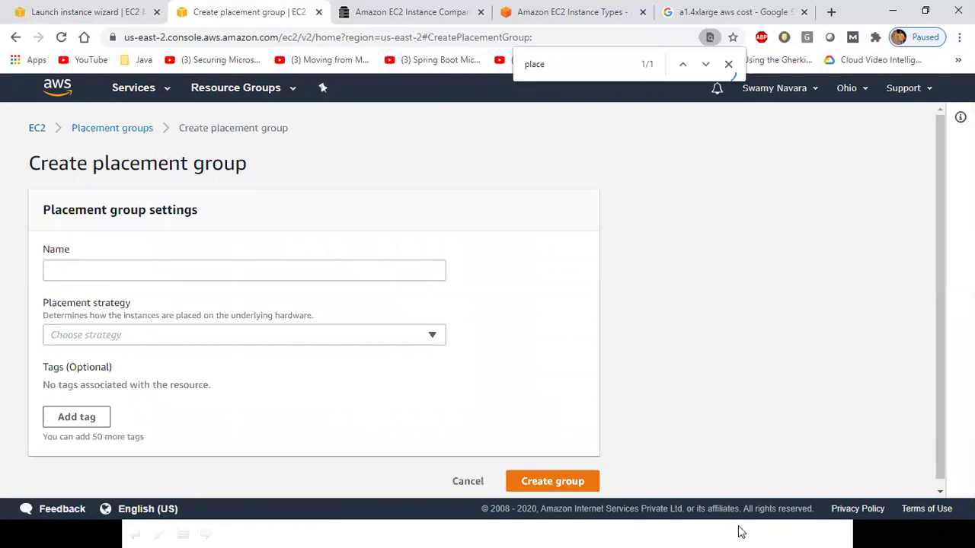
click(670, 528)
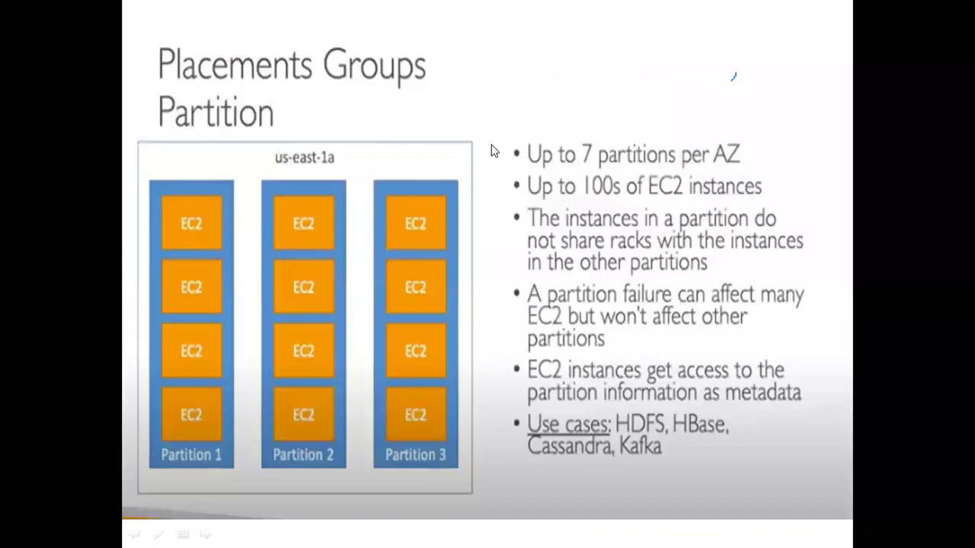
key(Escape)
click(892, 9)
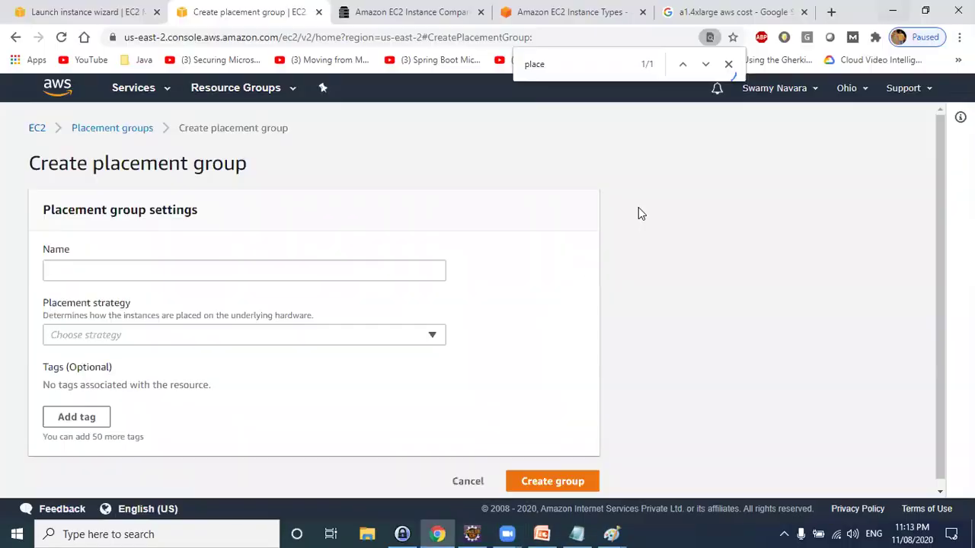
Name the placement group "cluster-based-applications", copy the name, and set the placement strategy to Cluster
click(119, 269)
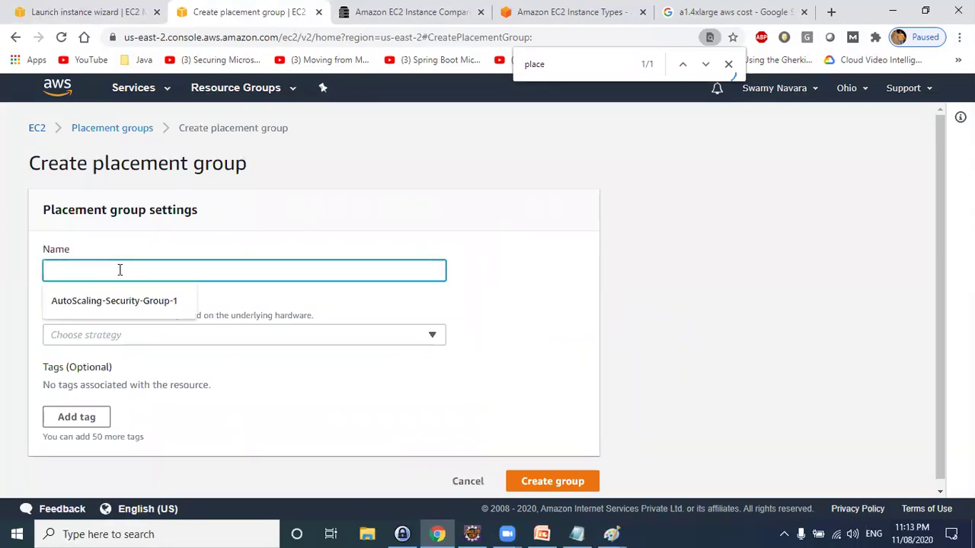
text(cluster-based-)
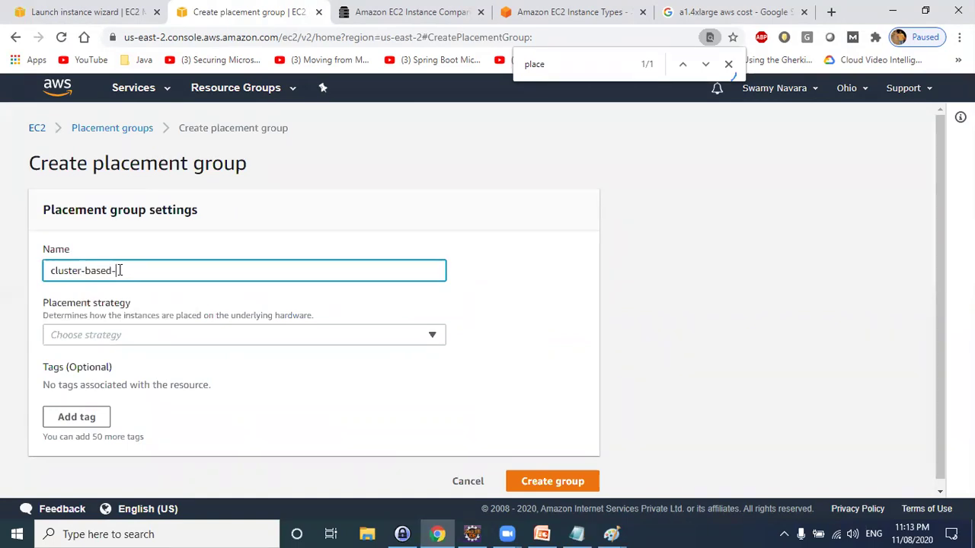
text(applicaationstuions)
key(ctrl+a)
key(ctrl+c)
click(135, 335)
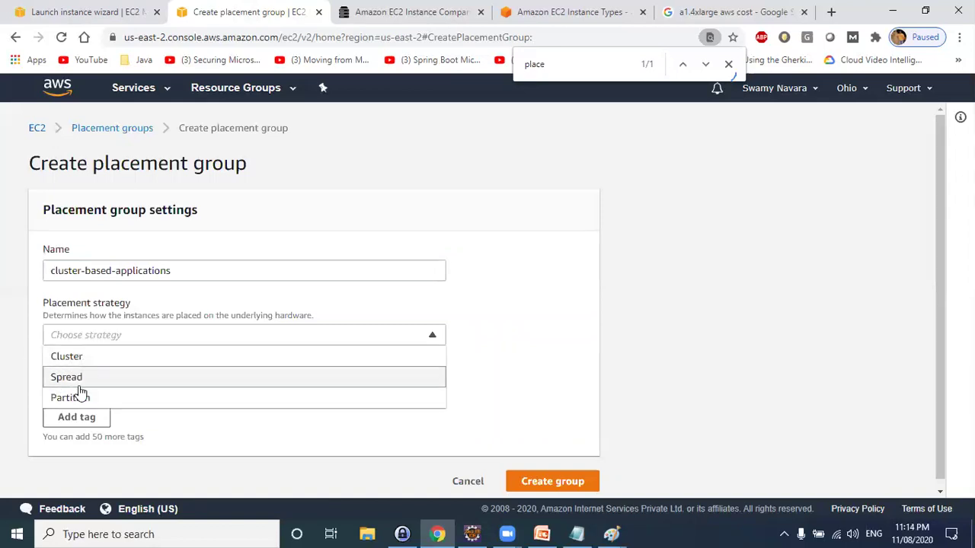
click(91, 355)
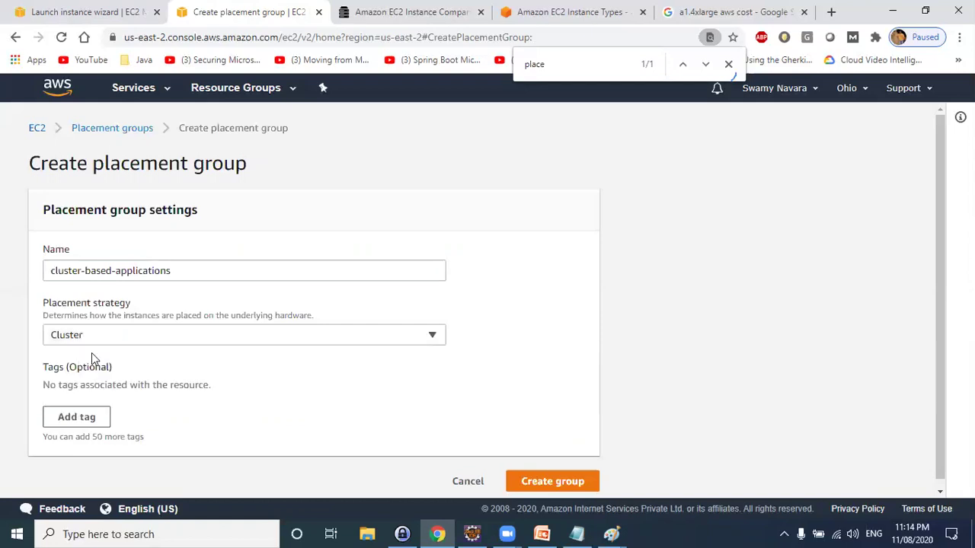
Add a tag with key "Namew" and the copied value "cluster-based-applications", and create the placement group
click(89, 416)
text(Namew)
key(Tab)
key(ctrl+v)
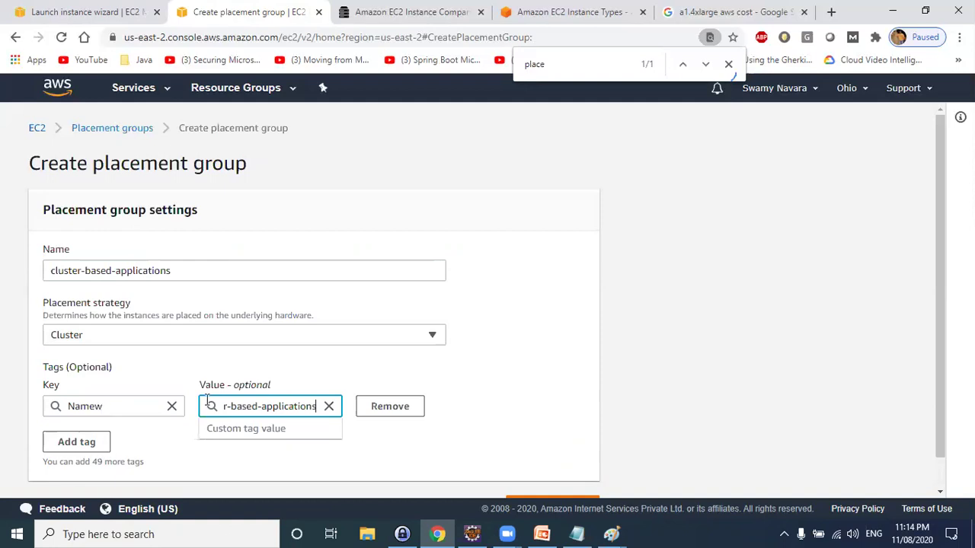
scroll(506, 418, down, 1)
click(583, 465)
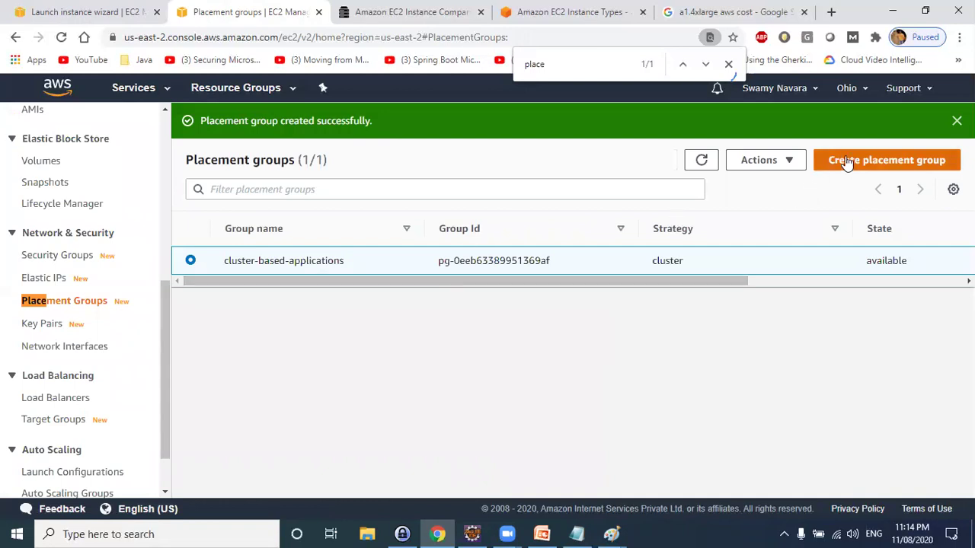
Start another placement group named "Spread-placement-group", copy the name, and set the placement strategy to Spread
click(886, 160)
click(123, 271)
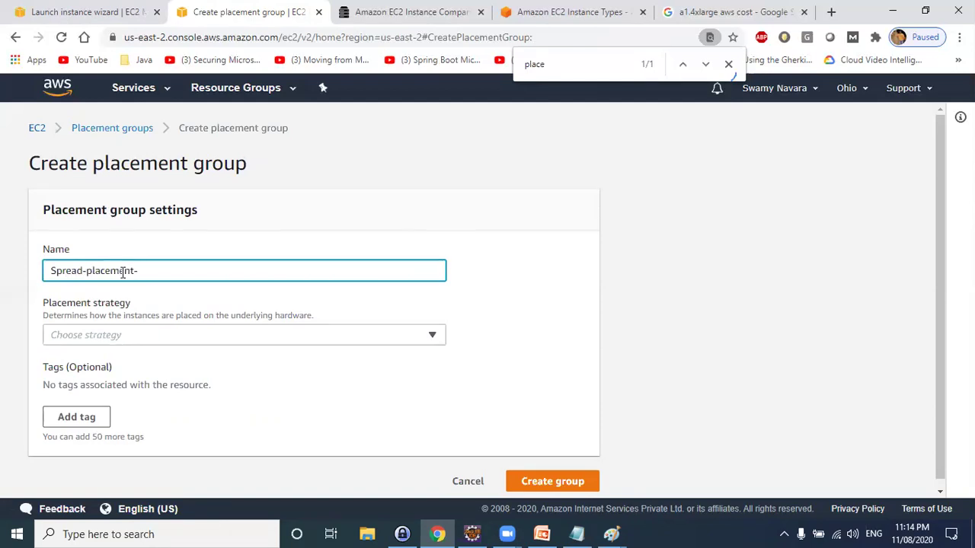
text(Spread-placement-group)
key(ctrl+a)
key(ctrl+c)
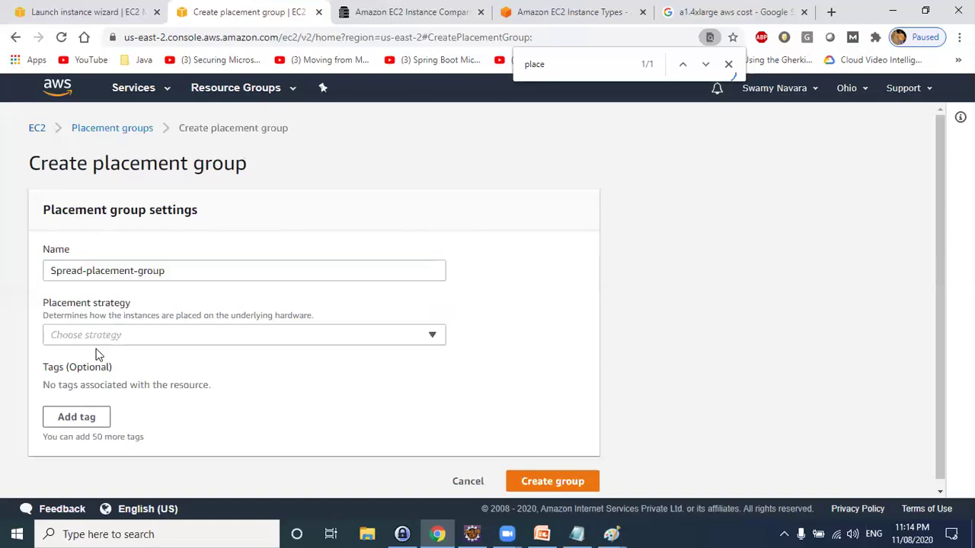
click(107, 340)
click(82, 378)
Add a tag with key "Name" and the copied value "Spread-placement-group", and create the placement group
click(80, 418)
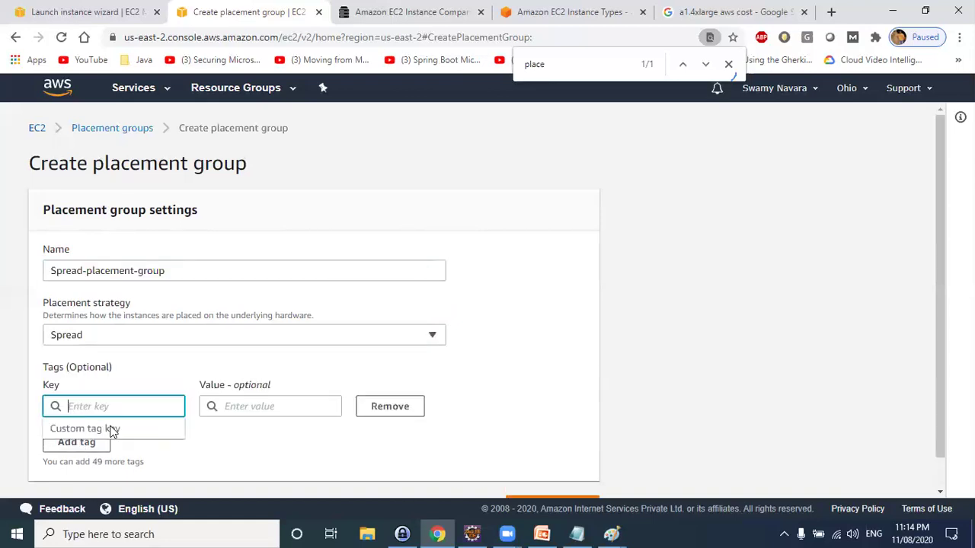
text(Name)
key(Tab)
key(ctrl+v)
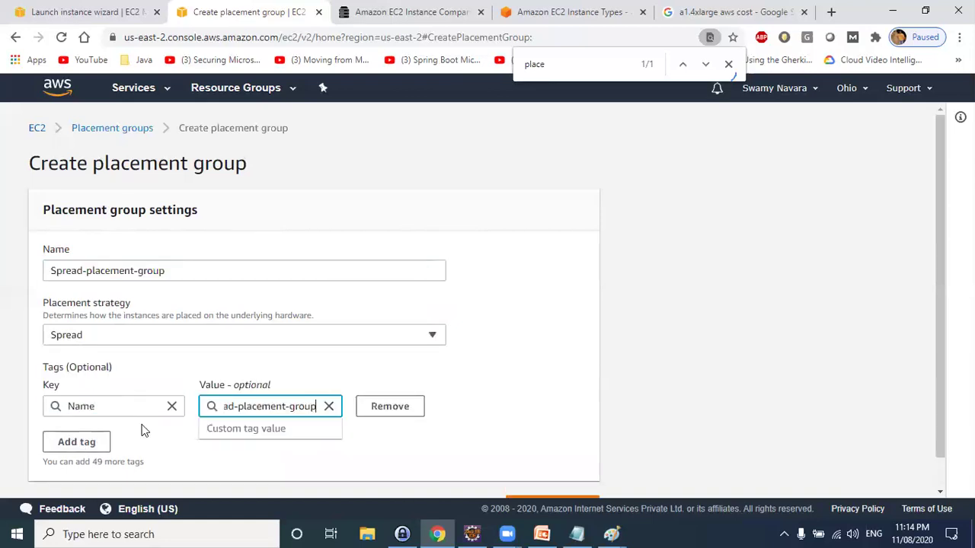
scroll(553, 435, down, 1)
click(560, 473)
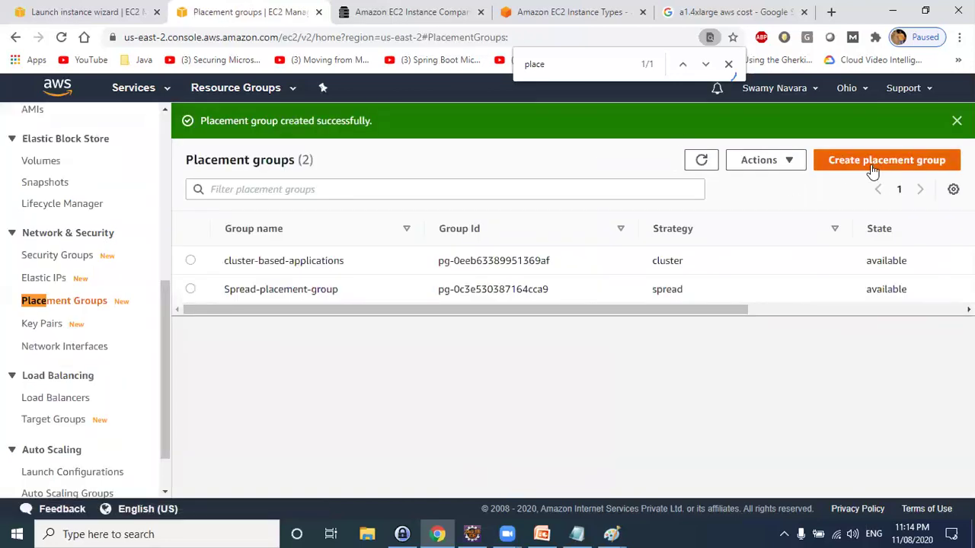
Start another placement group named "partition-placement-group", copy the name, and set the placement strategy to Partition
click(873, 163)
click(152, 274)
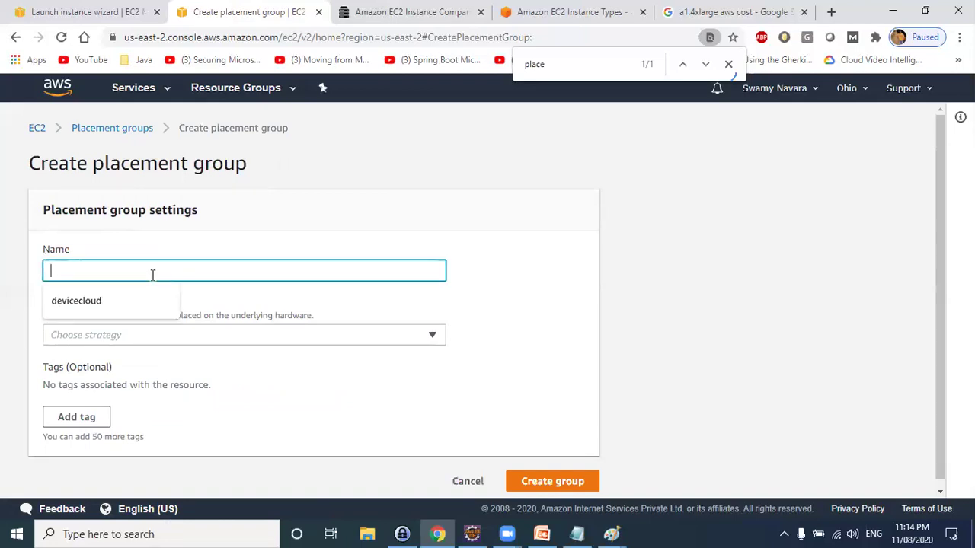
text(partition-)
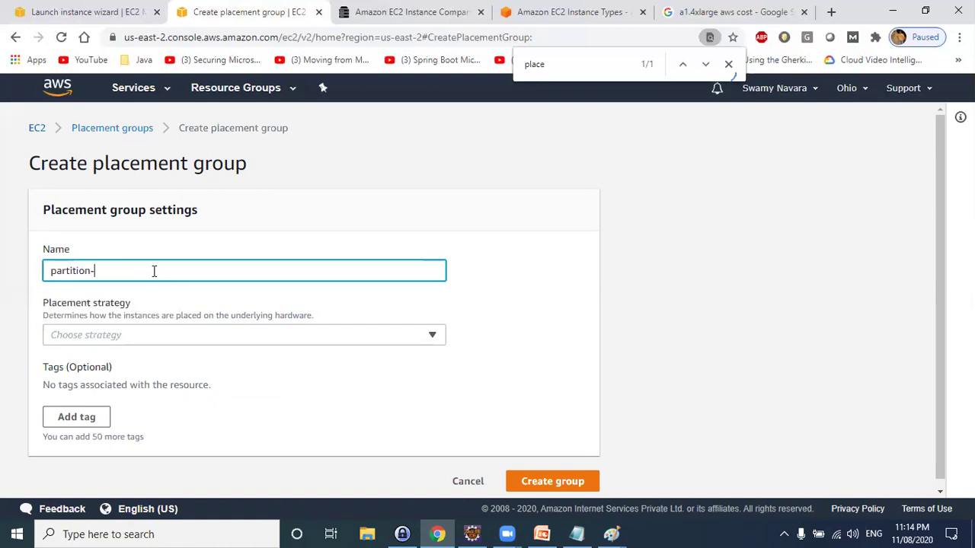
text(placem)
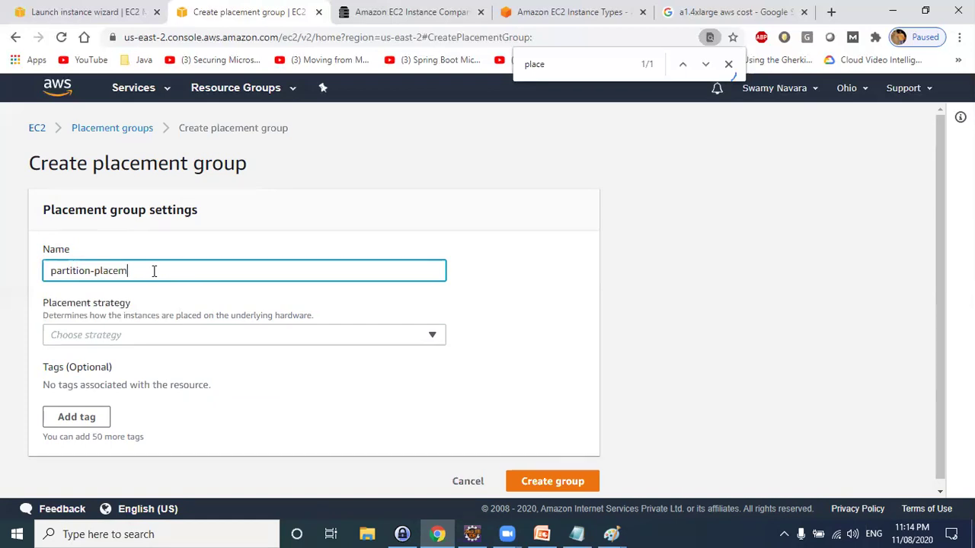
text(ent-grou)
drag(203, 276, 5, 257)
key(ctrl+c)
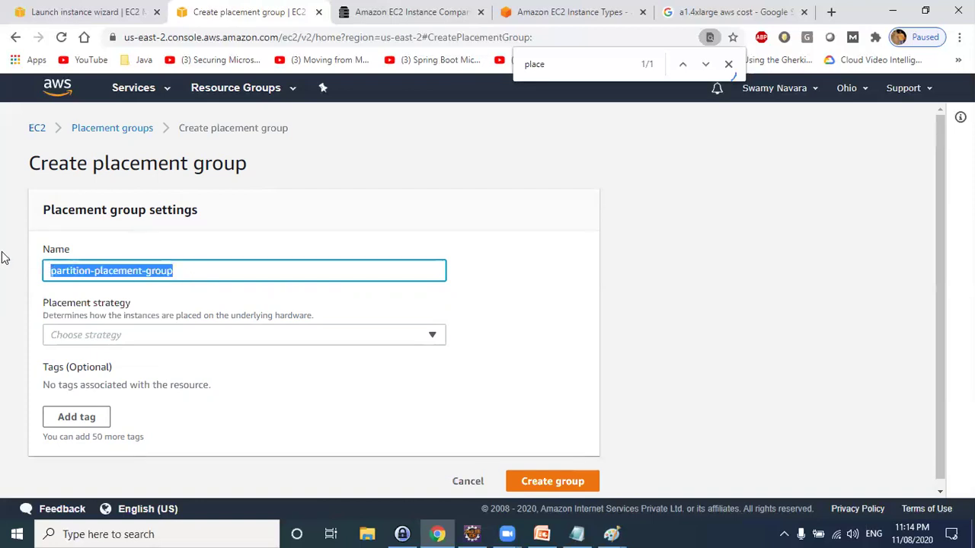
click(163, 342)
click(109, 396)
Add a tag with key "Name" and the copied value "partition-placement-group", and create the placement group
scroll(217, 419, down, 1)
click(103, 409)
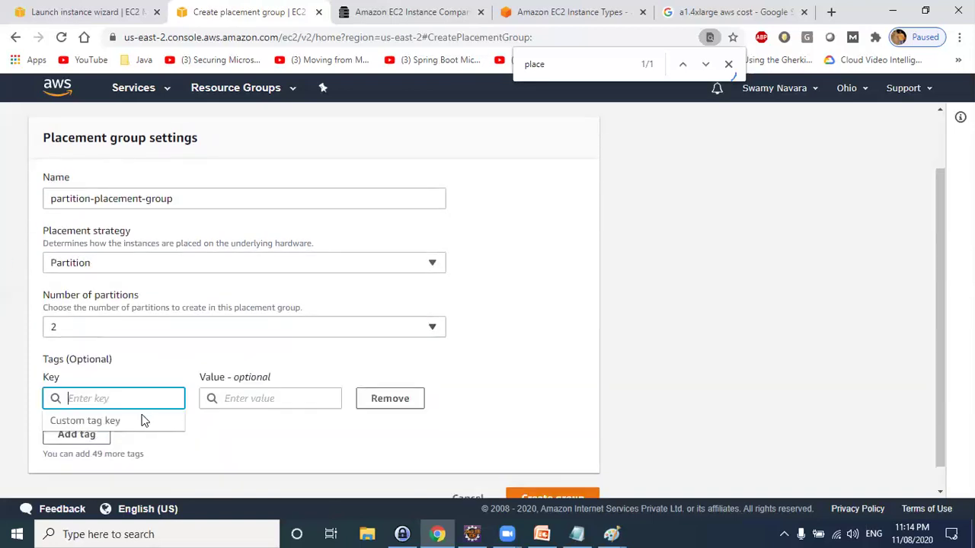
text(Name)
key(Tab)
key(ctrl+v)
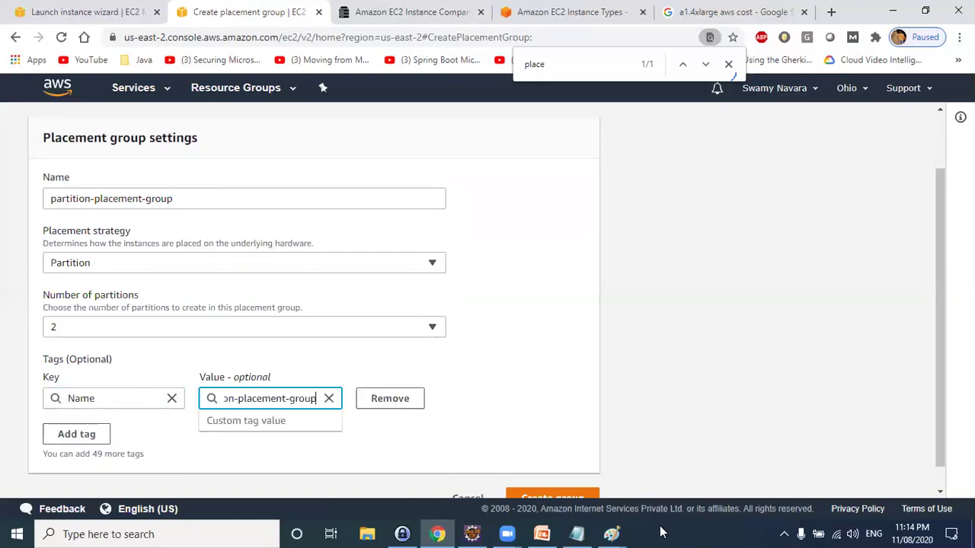
click(545, 367)
scroll(546, 373, down, 1)
click(553, 472)
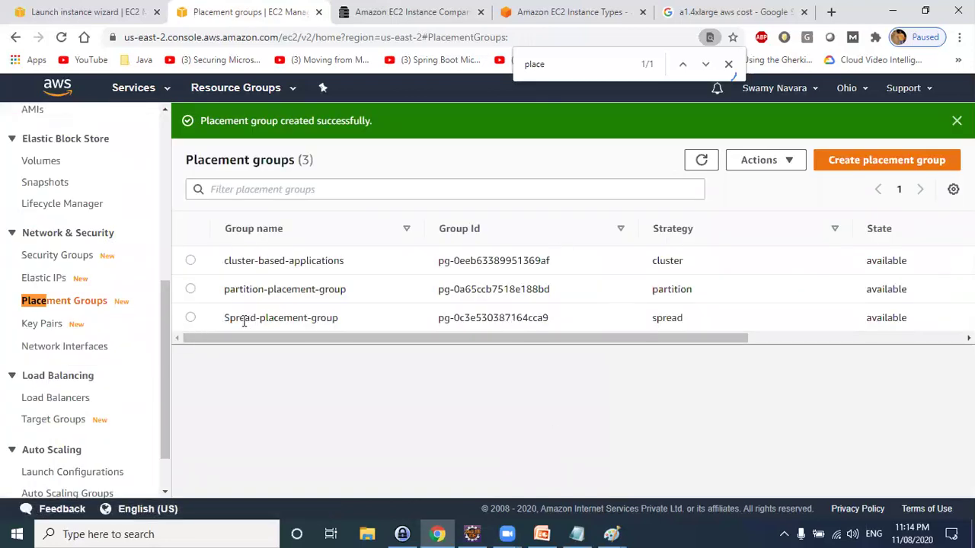
Return to the launch instance wizard, review the instance details, and reload that step from the instance type selection with t2.micro
click(415, 11)
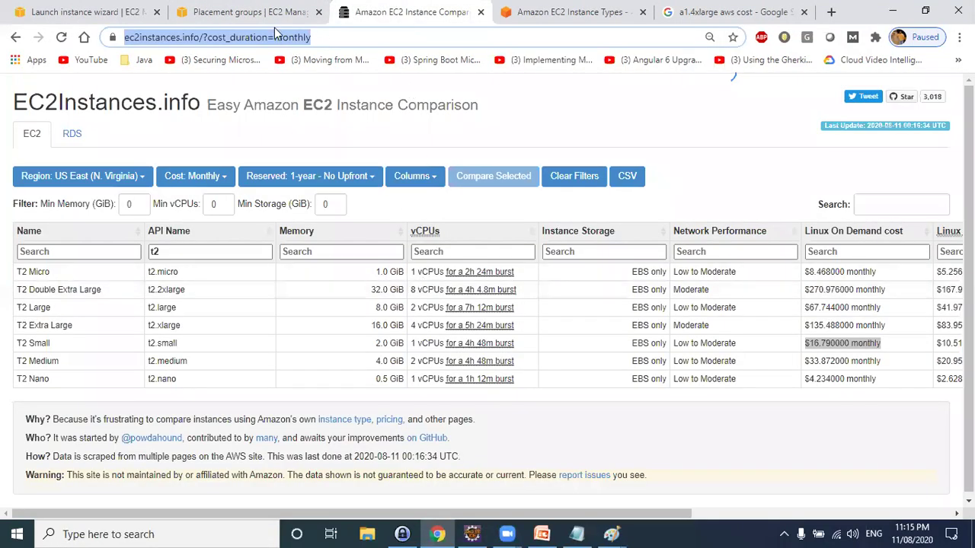
click(76, 12)
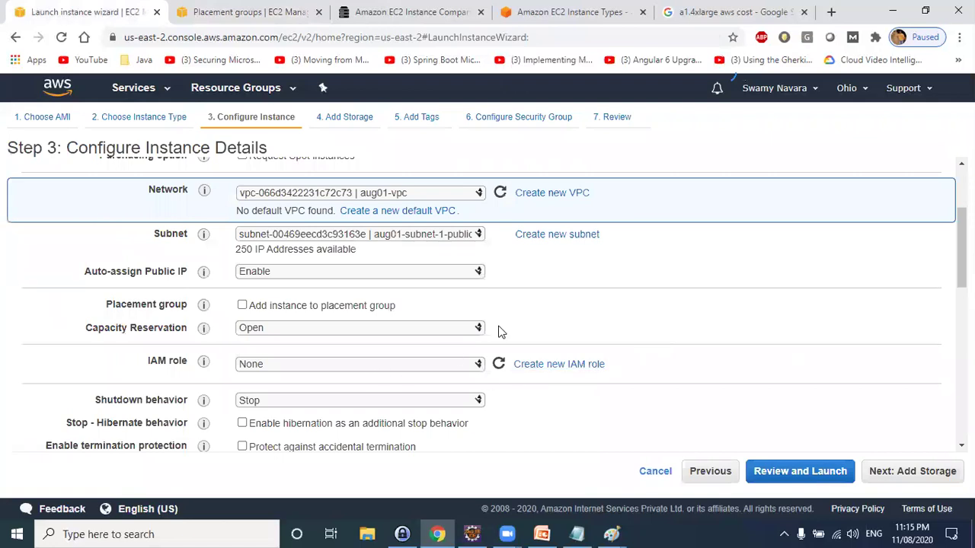
scroll(535, 390, down, 4)
scroll(487, 391, up, 2)
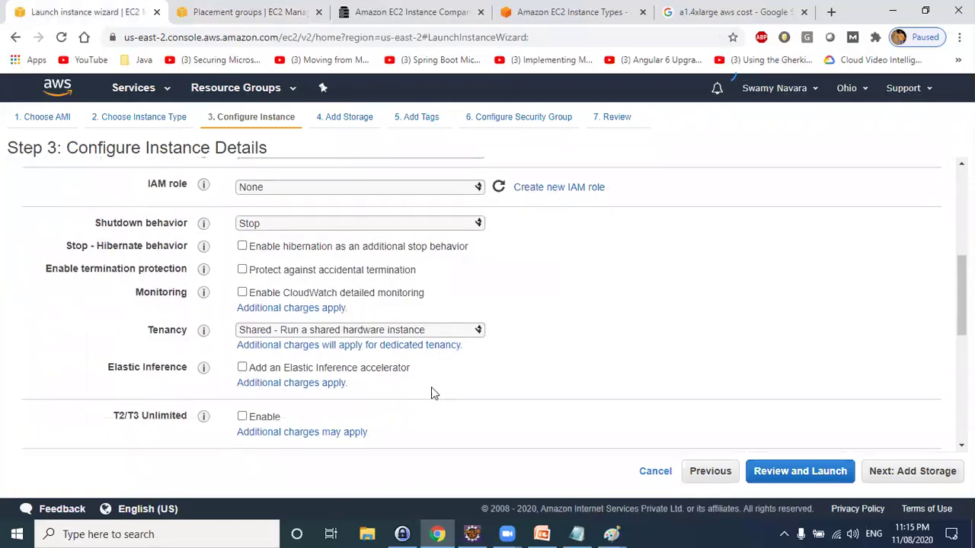
scroll(426, 392, down, 4)
scroll(416, 391, up, 3)
scroll(415, 392, up, 4)
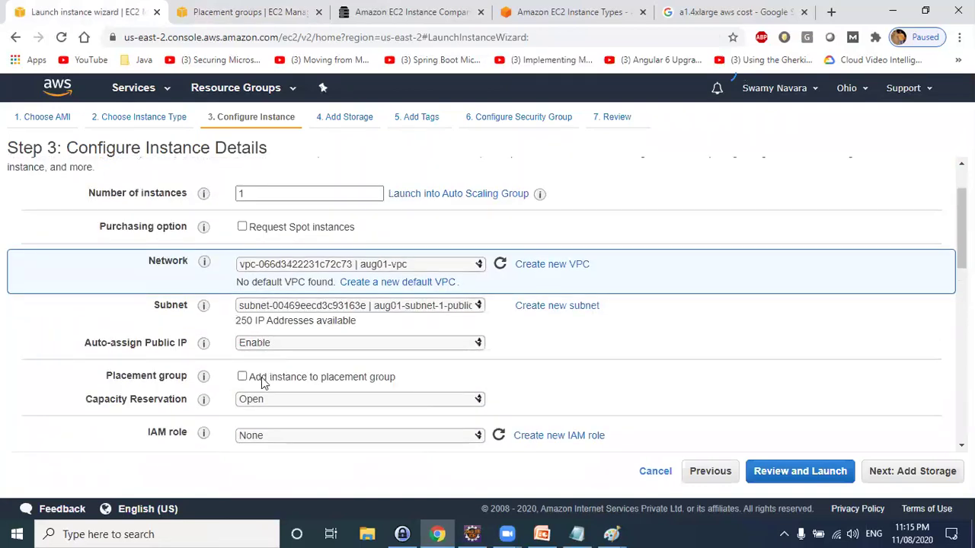
click(151, 117)
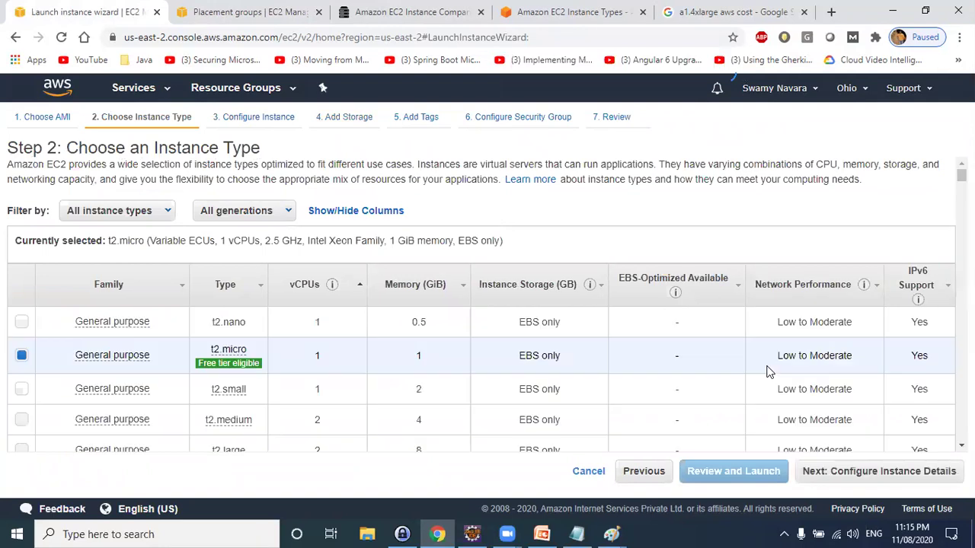
click(891, 474)
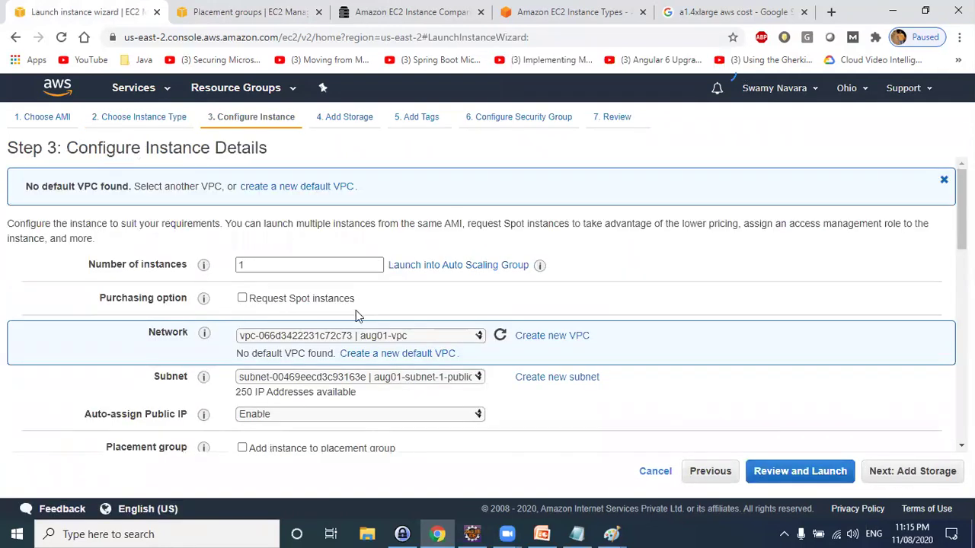
Enable adding the instance to an existing placement group, list the available groups, and mark the partition and spread entries with ticks
scroll(444, 376, down, 3)
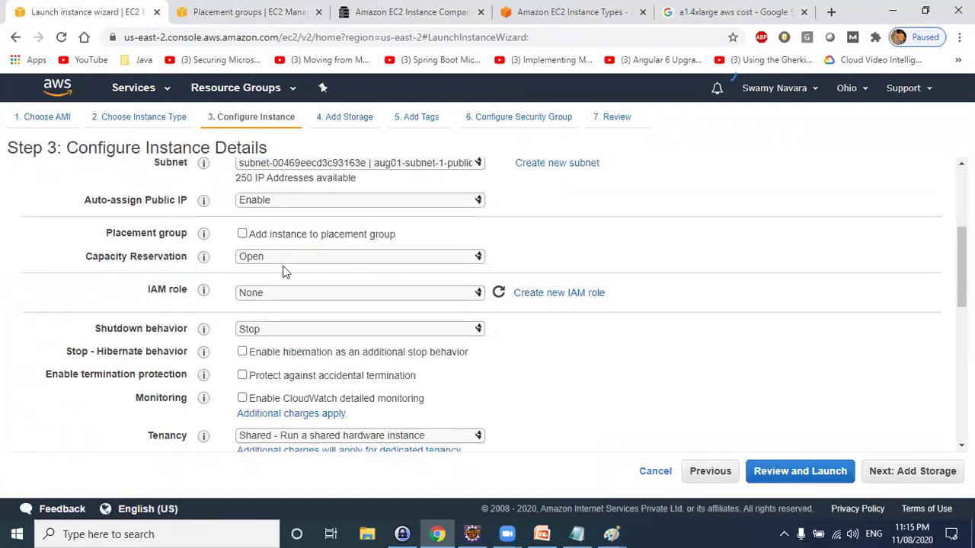
click(247, 236)
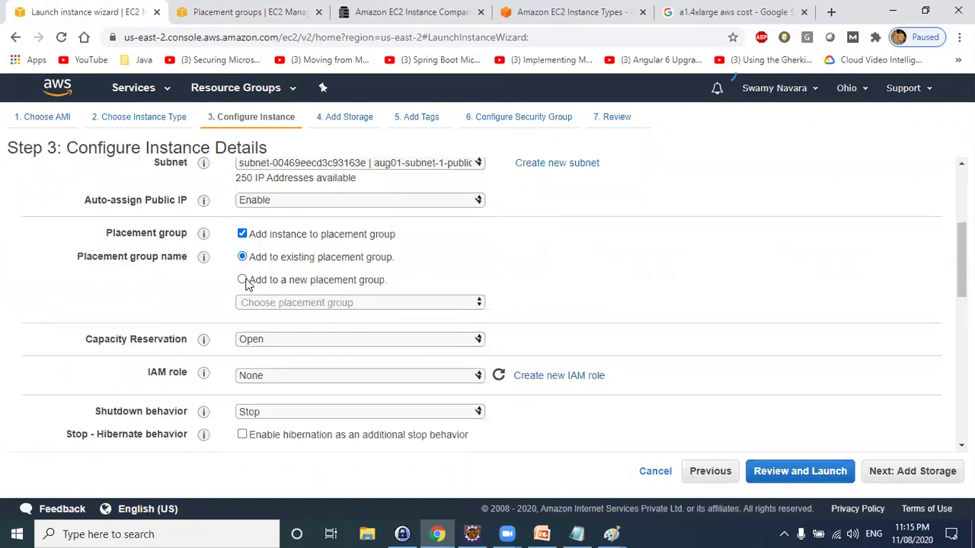
click(269, 299)
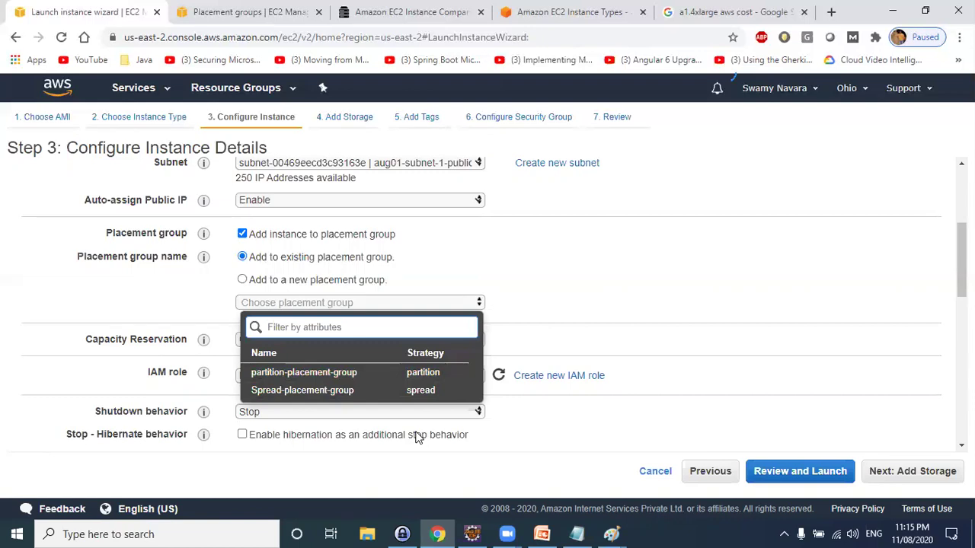
mouse_move(492, 361)
mouse_down()
mouse_move(518, 345)
mouse_move(503, 388)
mouse_move(528, 367)
mouse_up()
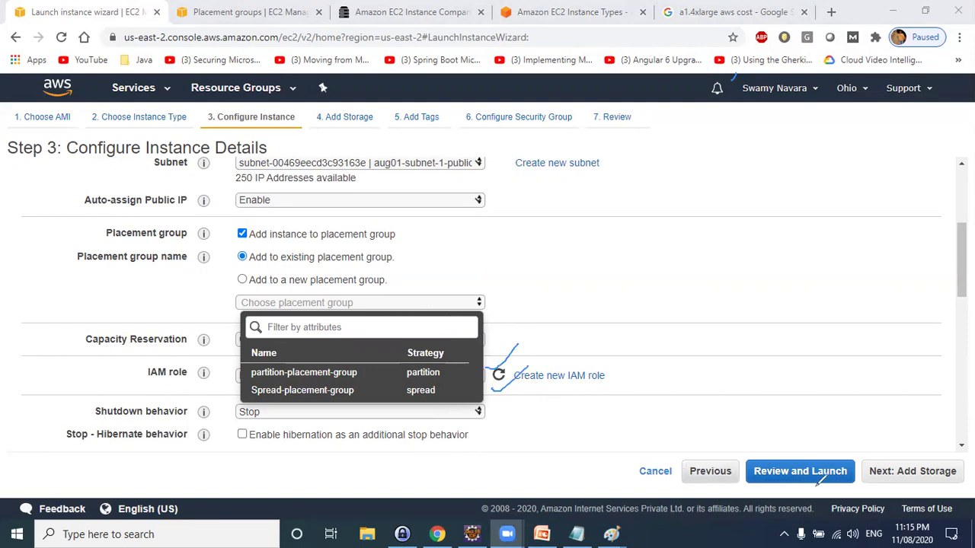
Change the instance type to m5d.4xlarge and continue with it to the instance details
click(710, 471)
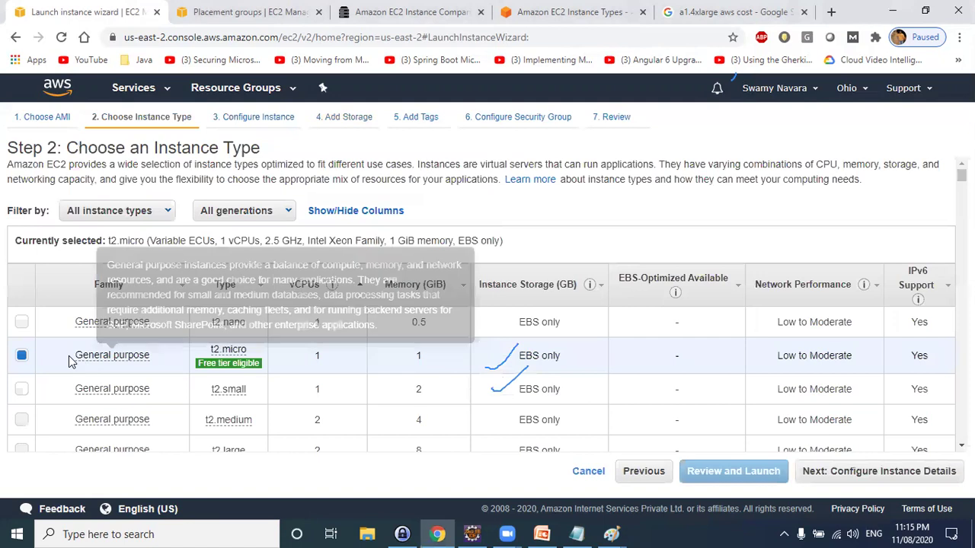
scroll(232, 368, down, 1)
scroll(182, 367, down, 18)
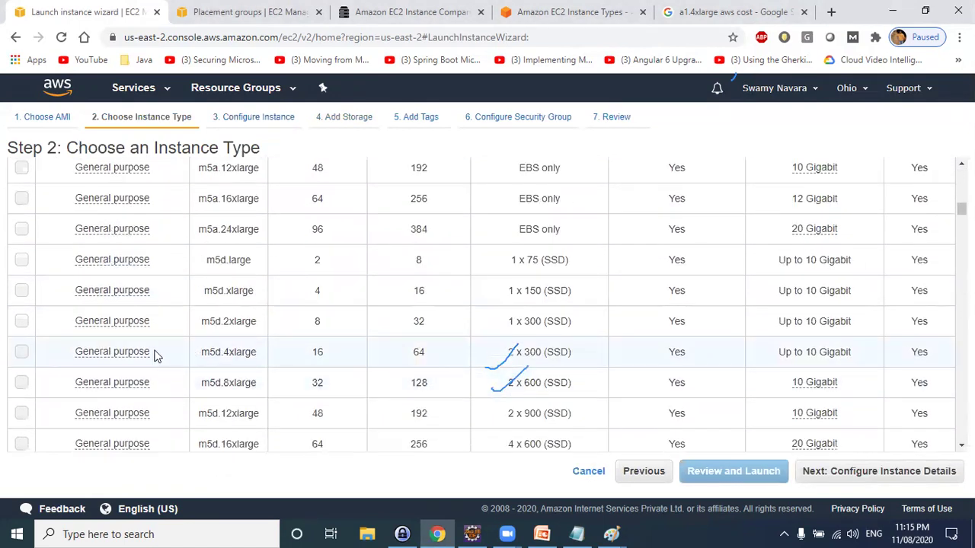
click(21, 352)
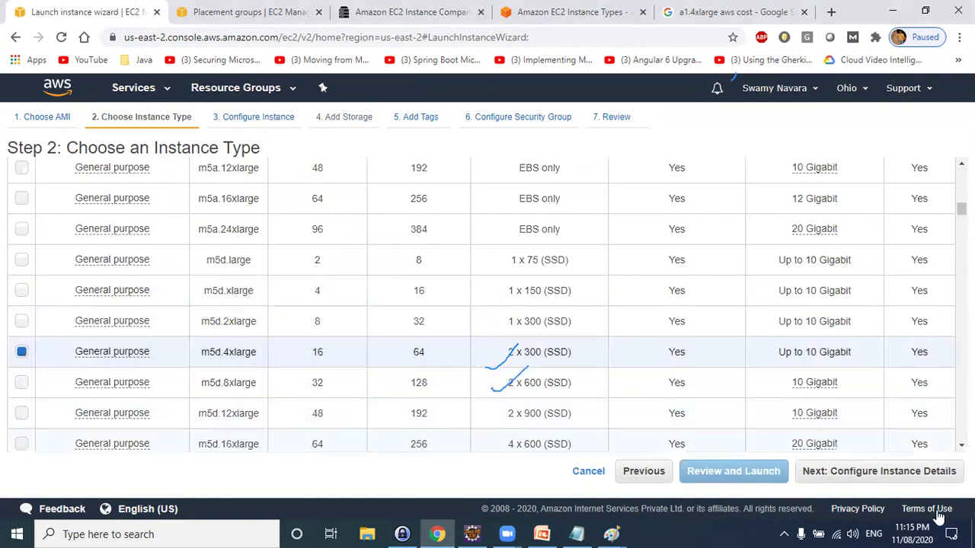
click(836, 473)
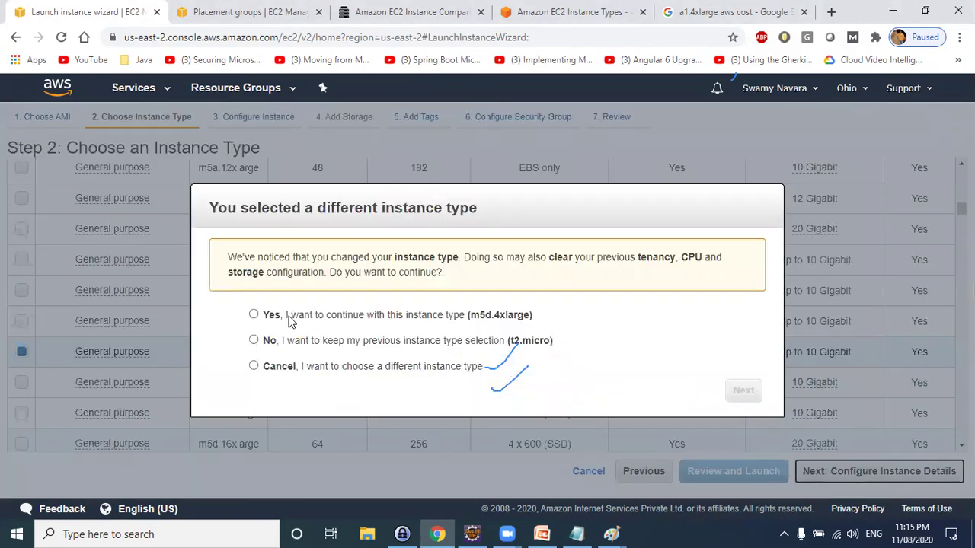
click(253, 314)
click(736, 392)
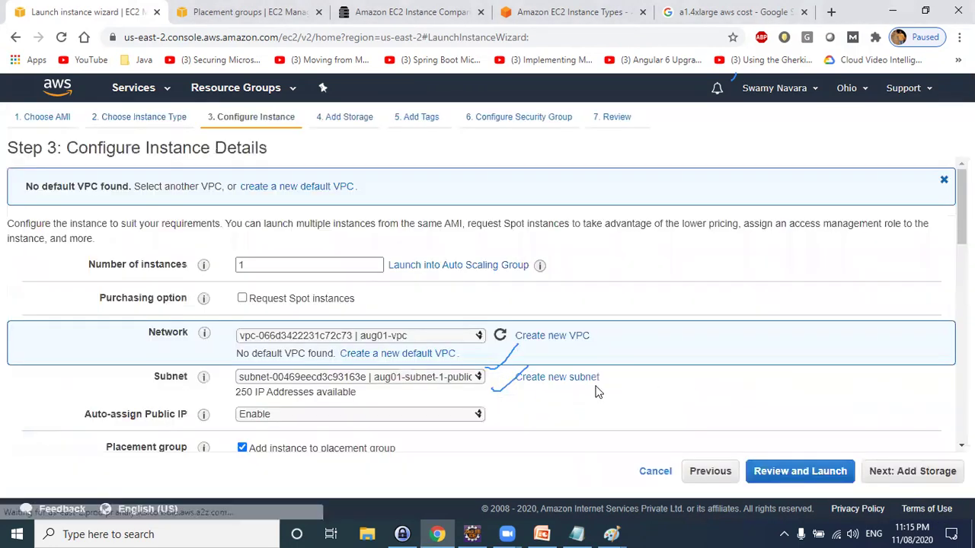
List the existing placement groups offered for the m5d.4xlarge instance
scroll(374, 369, down, 4)
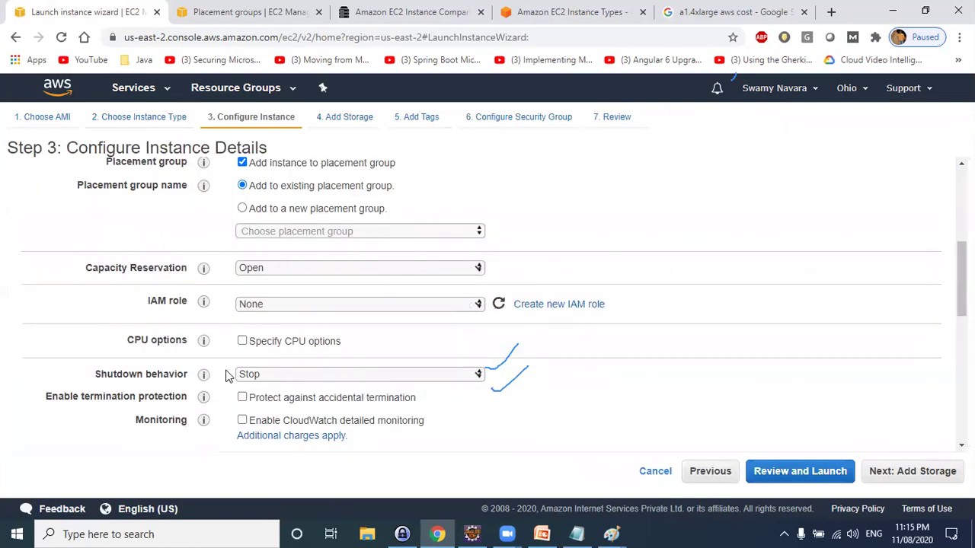
scroll(228, 373, up, 1)
click(316, 305)
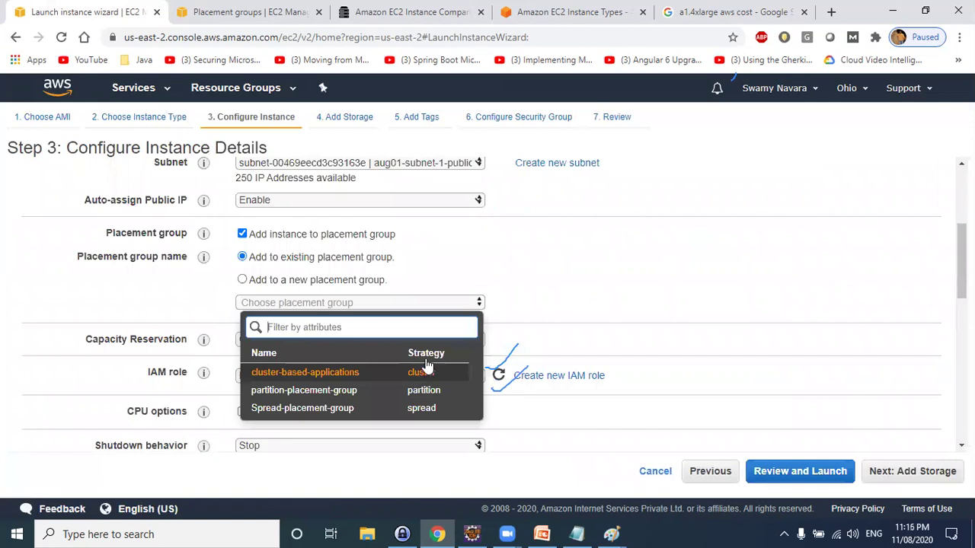
Open a new browser tab and begin a search query with "aws"
click(830, 12)
text(aws )
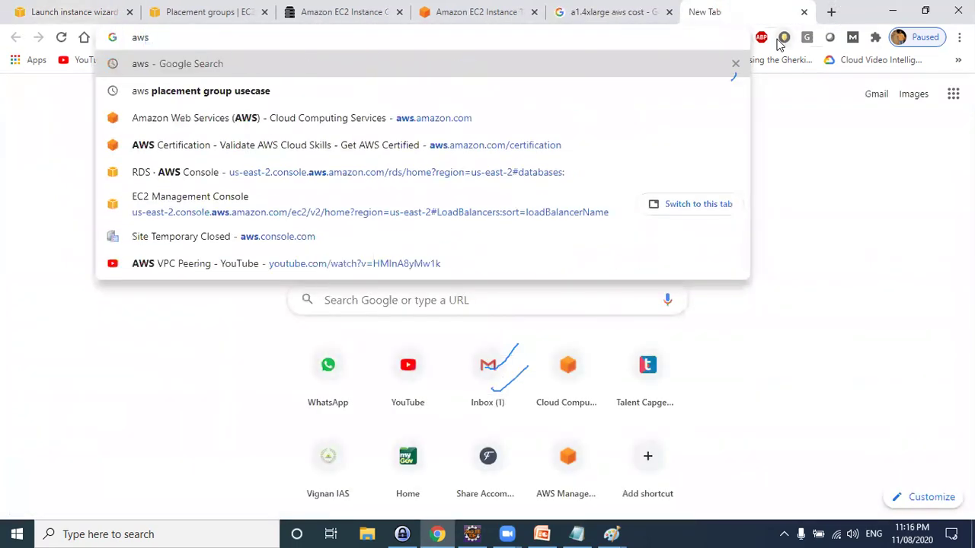
text(eni)
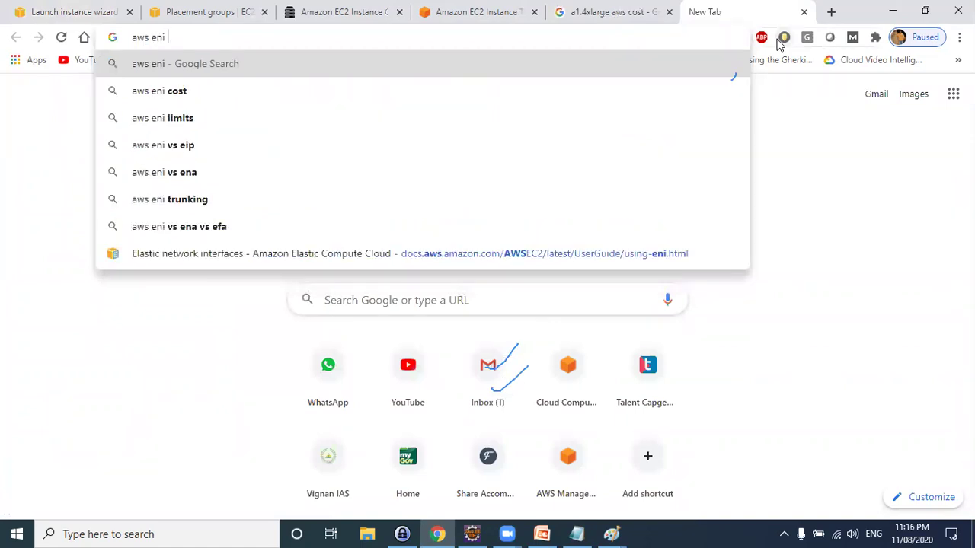
text( placement gf)
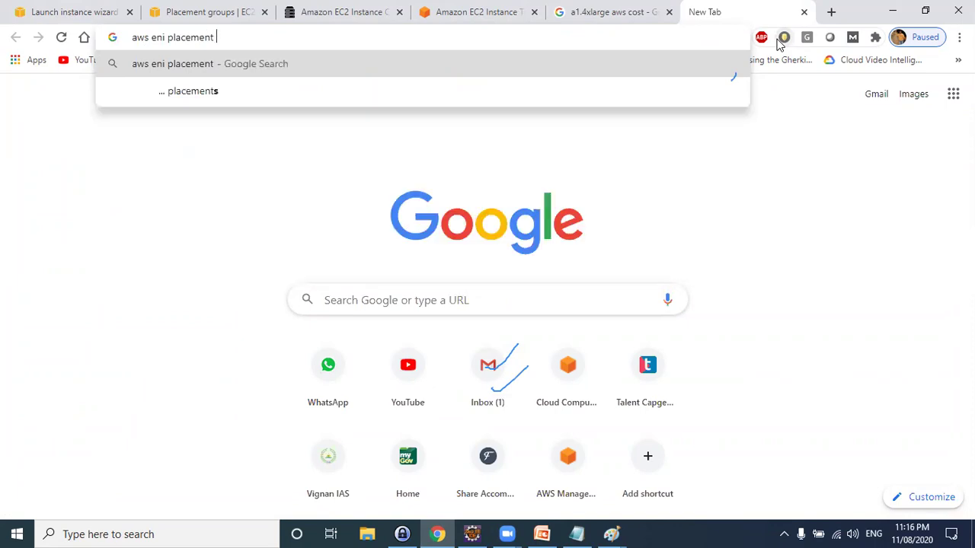
key(BackSpace)
key(BackSpace)
key(BackSpace)
key(BackSpace)
key(BackSpace)
key(BackSpace)
key(BackSpace)
key(BackSpace)
key(BackSpace)
key(BackSpace)
key(BackSpace)
key(BackSpace)
key(BackSpace)
key(BackSpace)
key(BackSpace)
key(BackSpace)
Complete the query as "aws placement group usecase" using the earlier suggestion and run the search
text(pk)
key(BackSpace)
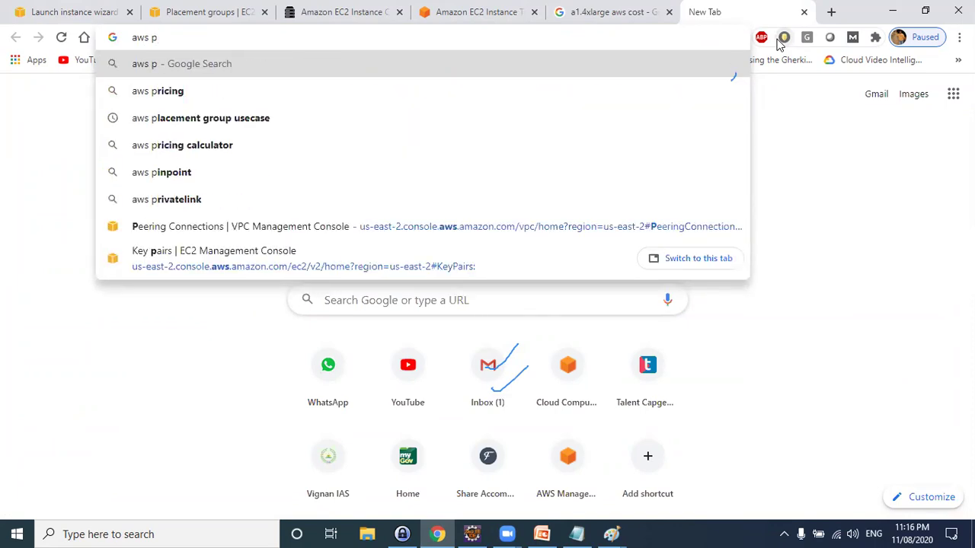
text(la)
key(Return)
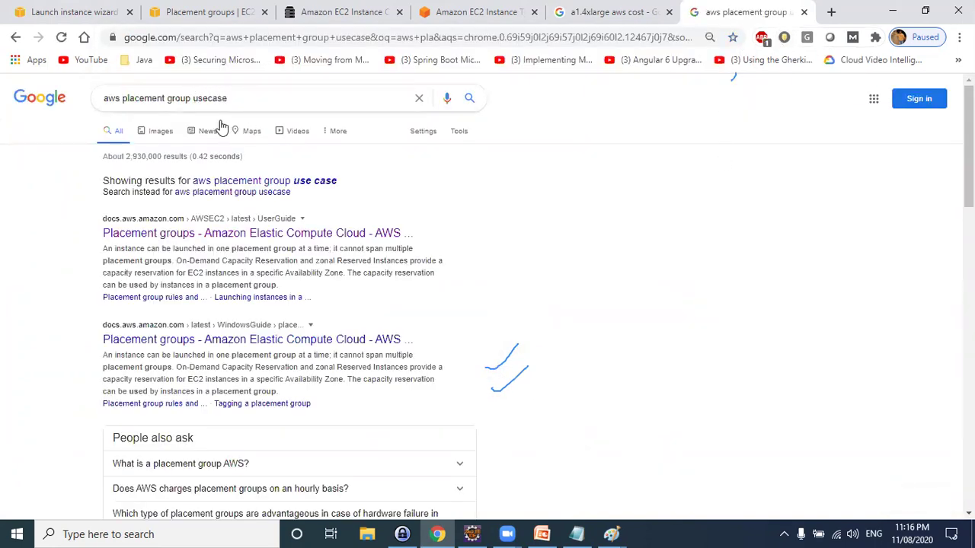
Highlight the individual words of the search query and open the first AWS documentation result on placement groups in a new tab
drag(189, 99, 126, 93)
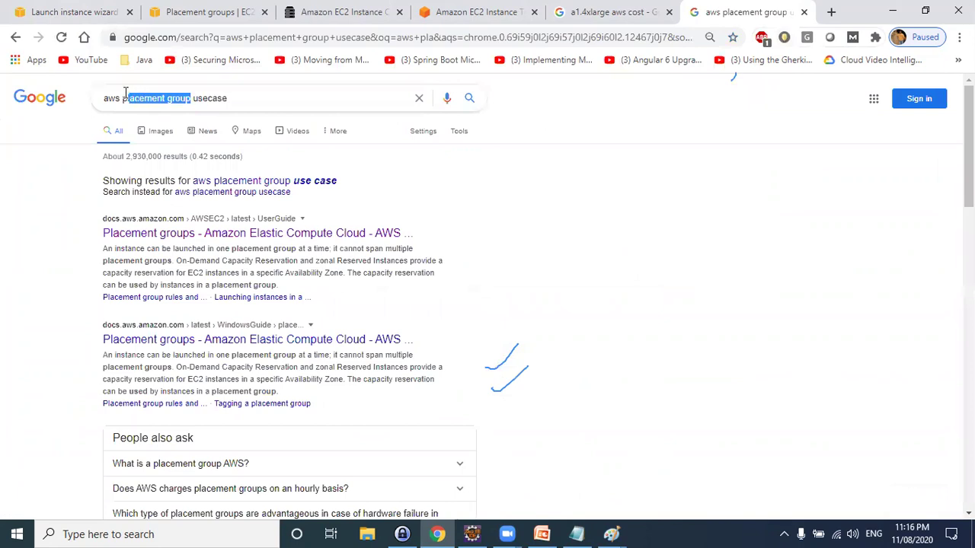
double_click(109, 97)
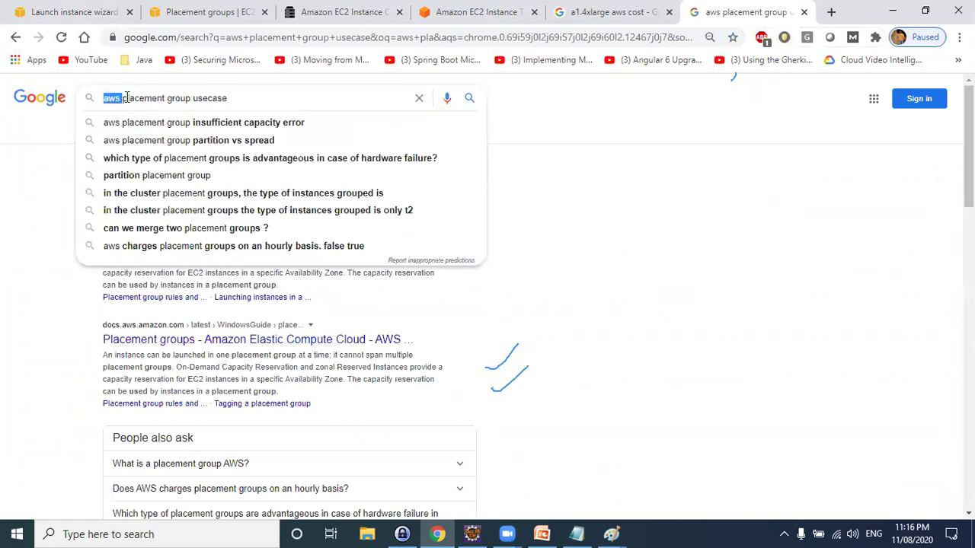
drag(193, 99, 237, 99)
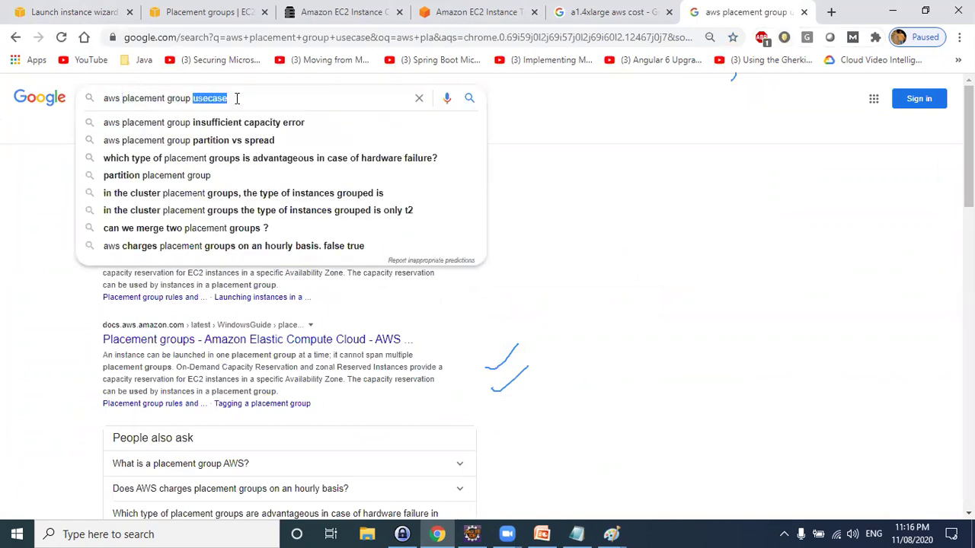
click(567, 230)
middle_click(170, 233)
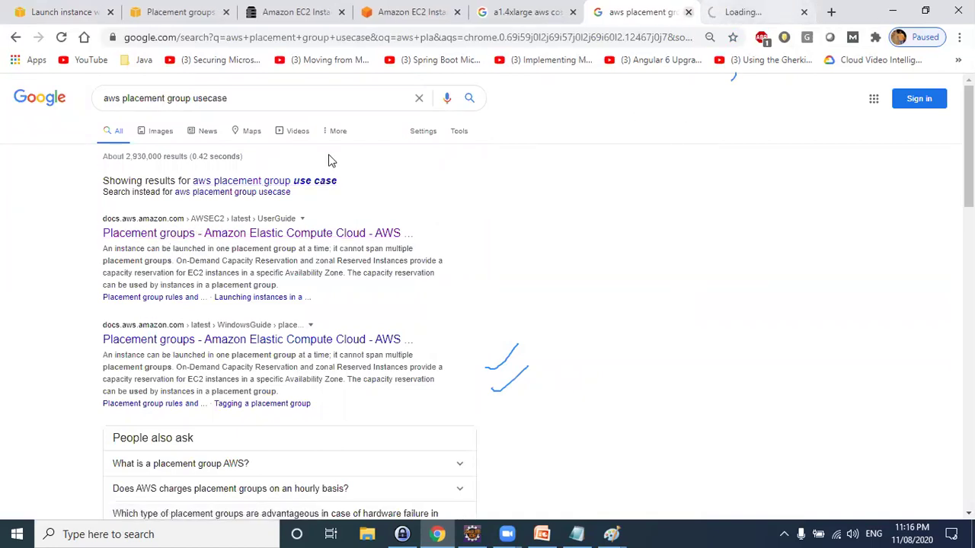
drag(191, 98, 121, 99)
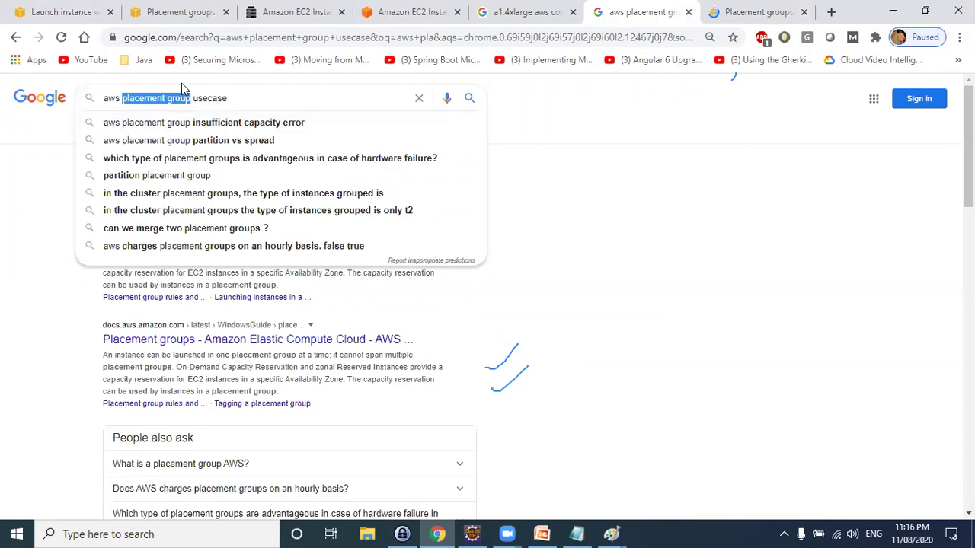
click(232, 98)
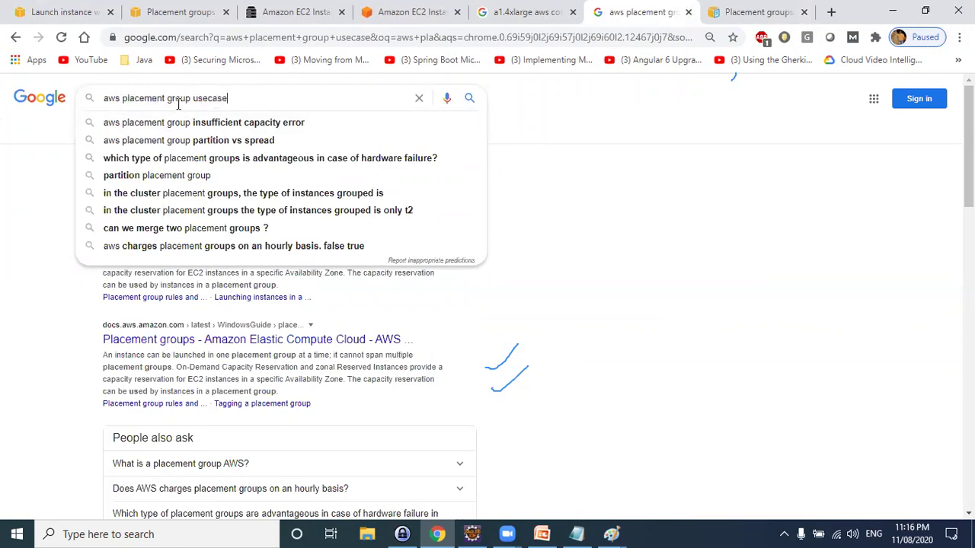
Highlight "placement group" and "usecase" in the search query, and skim the AWS placement groups documentation
drag(124, 99, 188, 98)
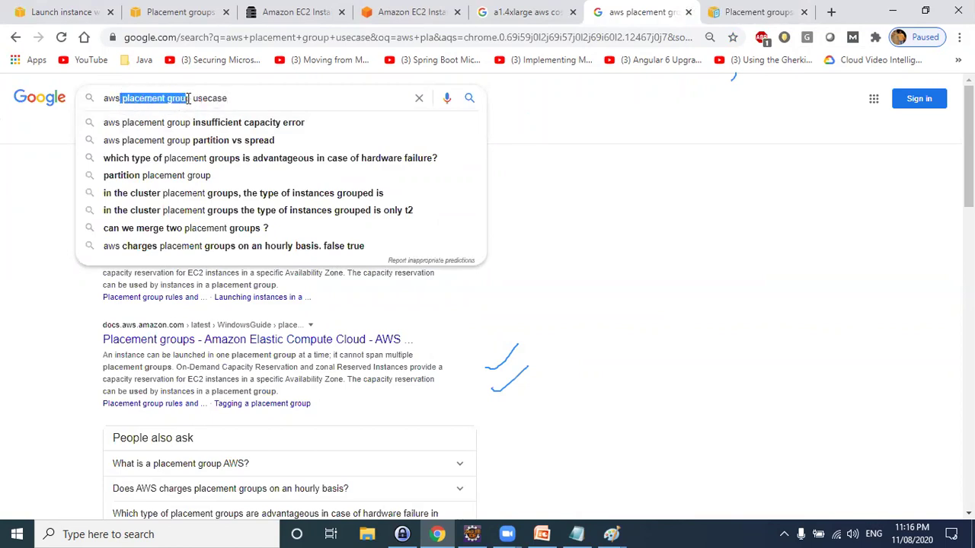
double_click(211, 98)
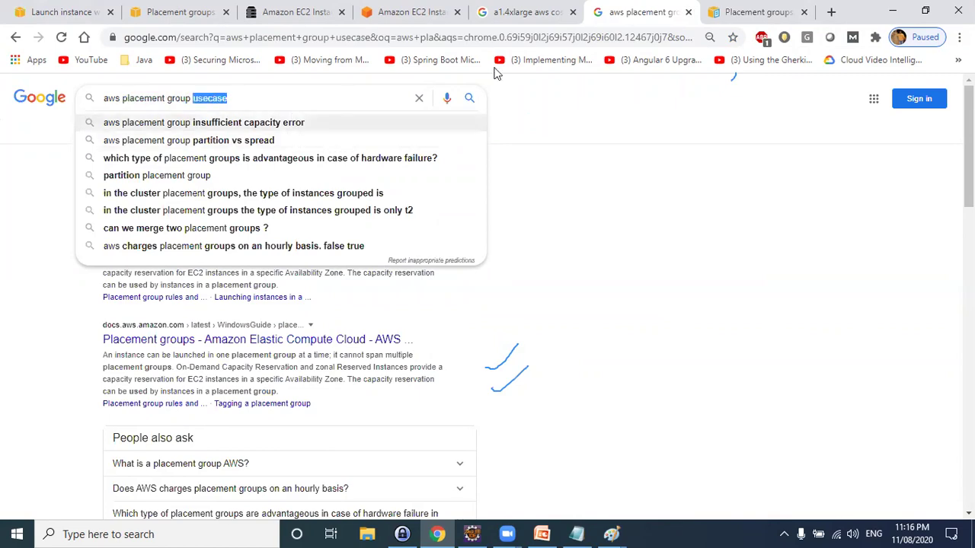
click(750, 11)
scroll(592, 259, down, 15)
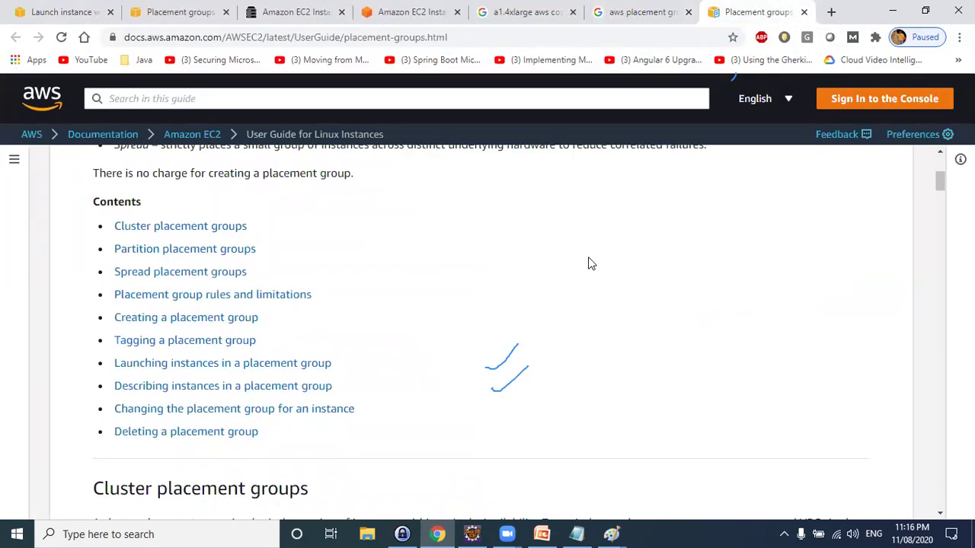
scroll(587, 261, down, 5)
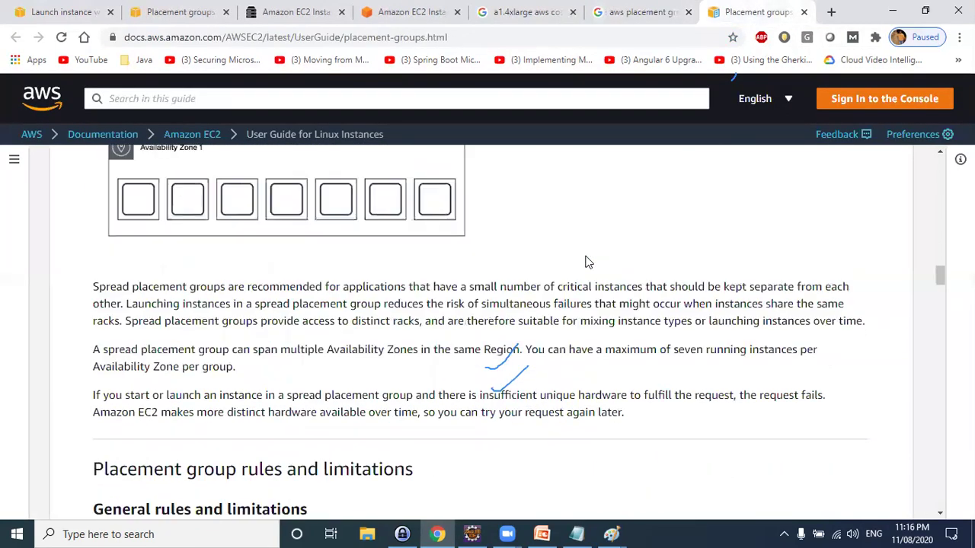
Search the documentation page for "cluster" and go to the cluster placement group rules and limitations
key(ctrl+f)
text(cluster)
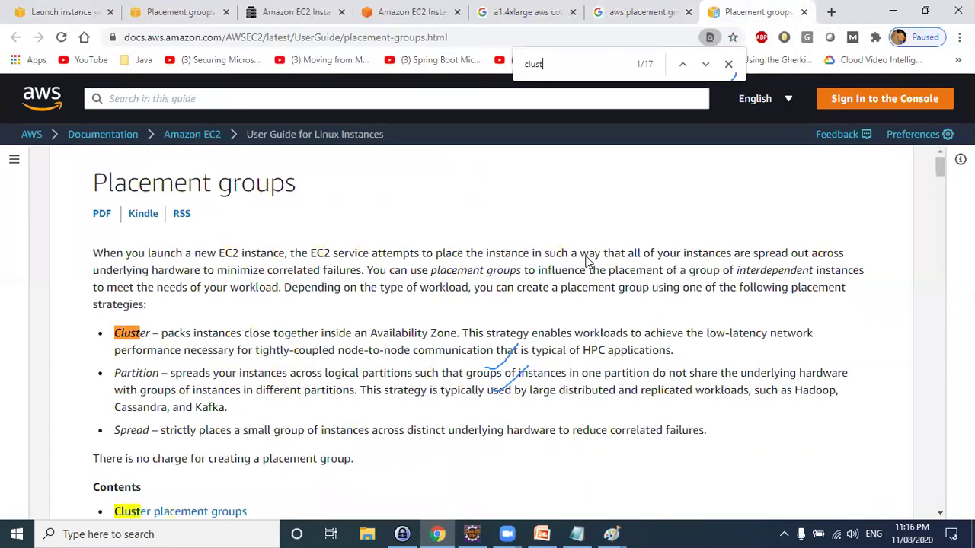
key(Return)
key(Return)
key(Return)
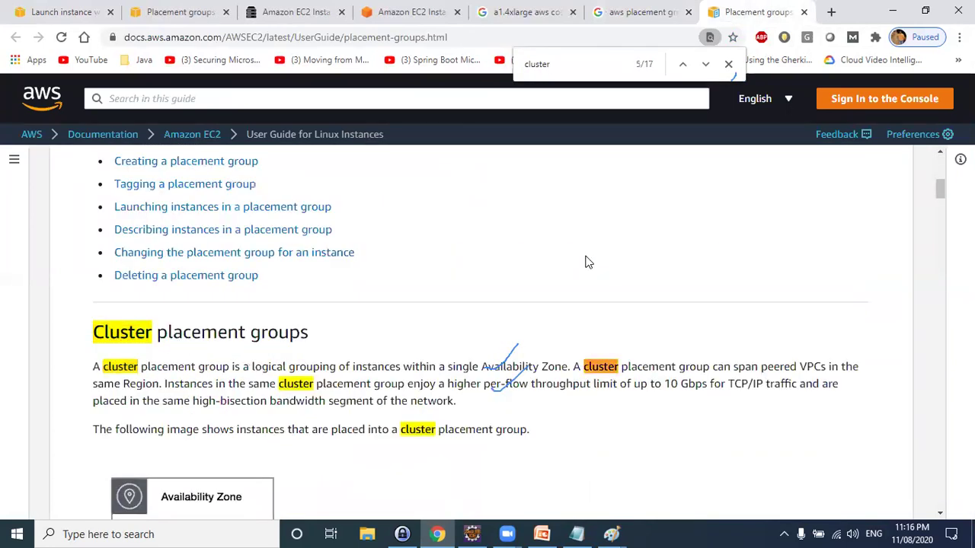
scroll(545, 362, down, 12)
scroll(545, 356, down, 20)
scroll(545, 363, up, 4)
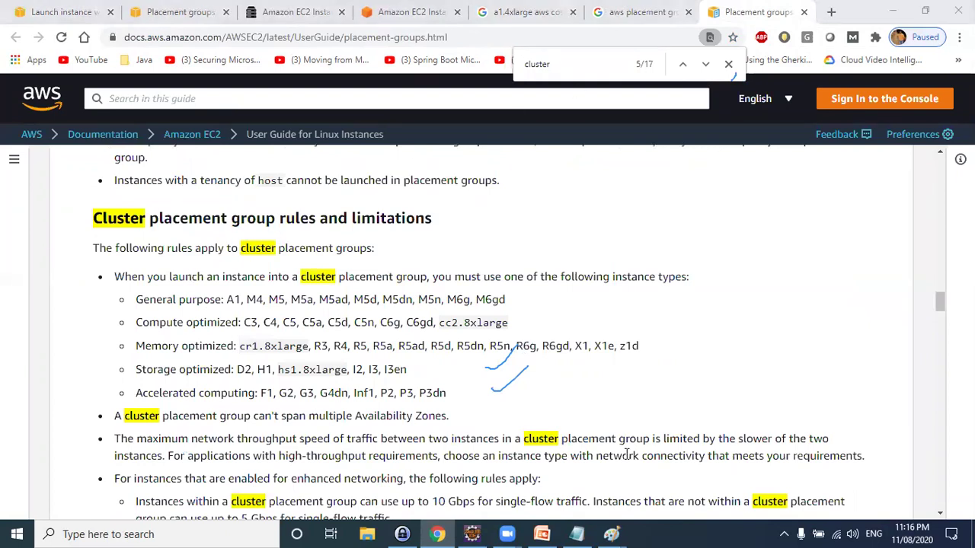
Underline and bracket the five instance type lists supported by cluster placement groups, and clear all annotations from the screen
drag(142, 308, 508, 307)
drag(142, 330, 513, 324)
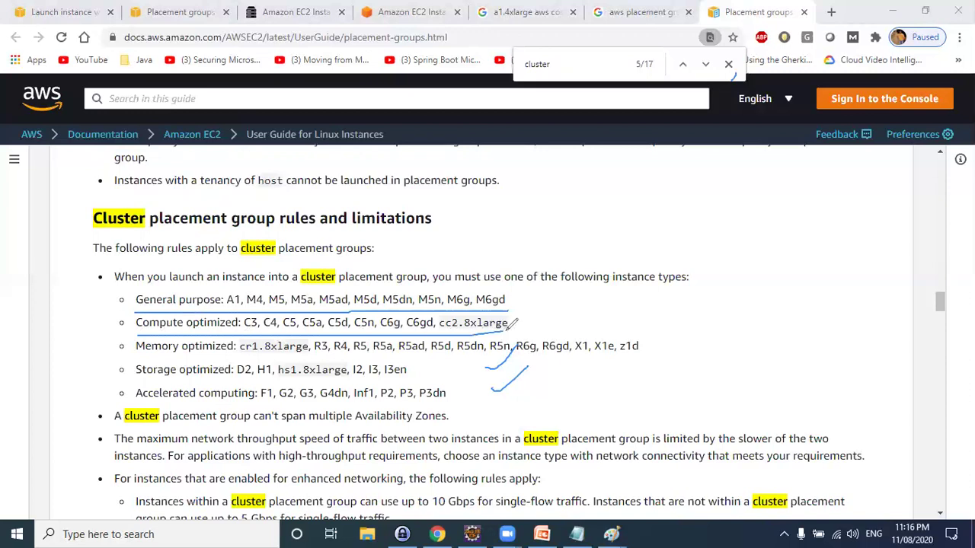
drag(123, 353, 587, 352)
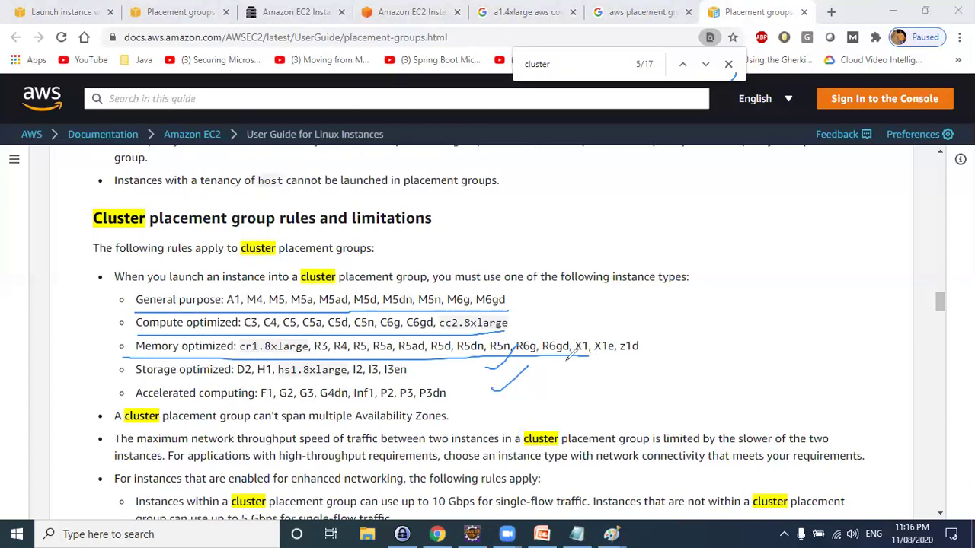
drag(128, 382, 338, 381)
drag(136, 398, 446, 399)
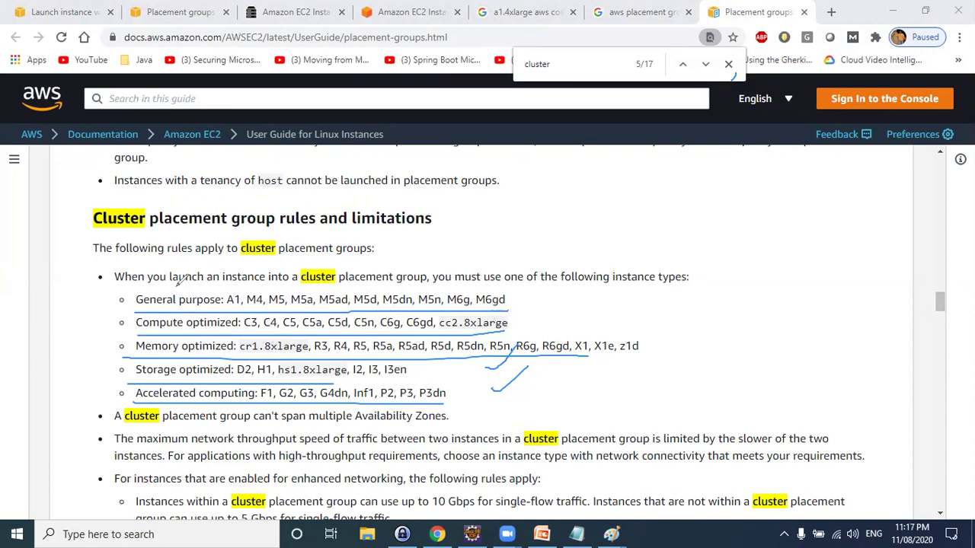
mouse_move(118, 288)
mouse_down()
mouse_move(99, 347)
mouse_move(111, 381)
mouse_move(143, 393)
mouse_up()
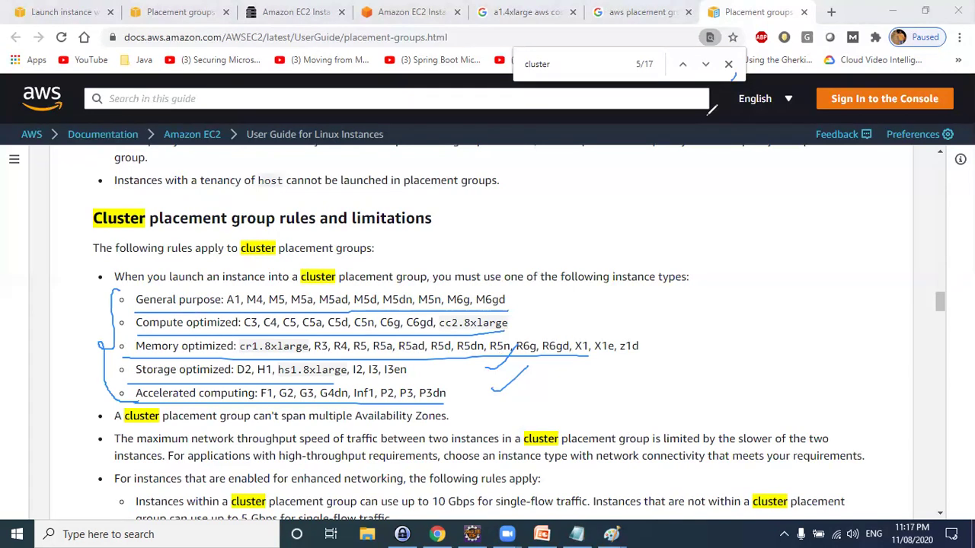
key(e)
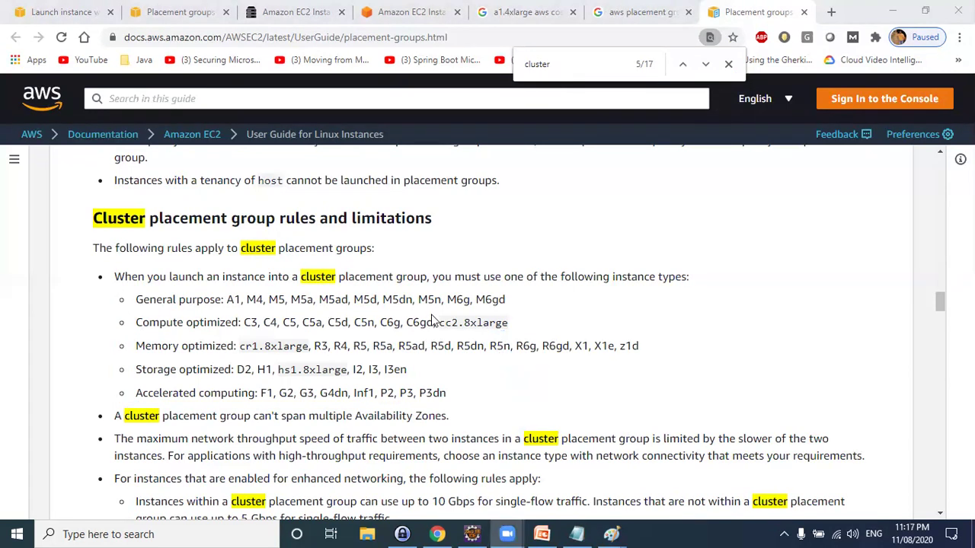
Return to the EC2 launch wizard, change the instance type to t2.micro, and continue to the instance details
click(91, 11)
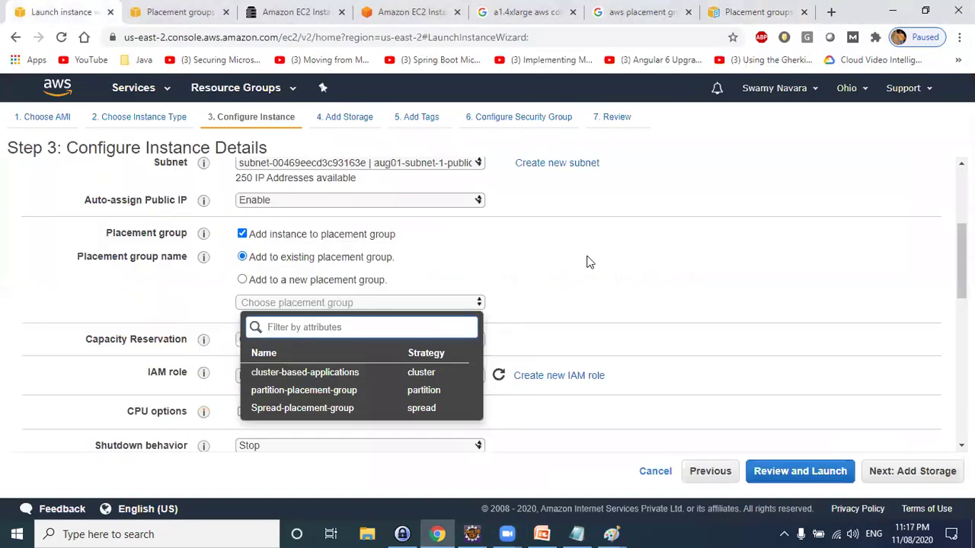
click(628, 324)
scroll(685, 419, down, 3)
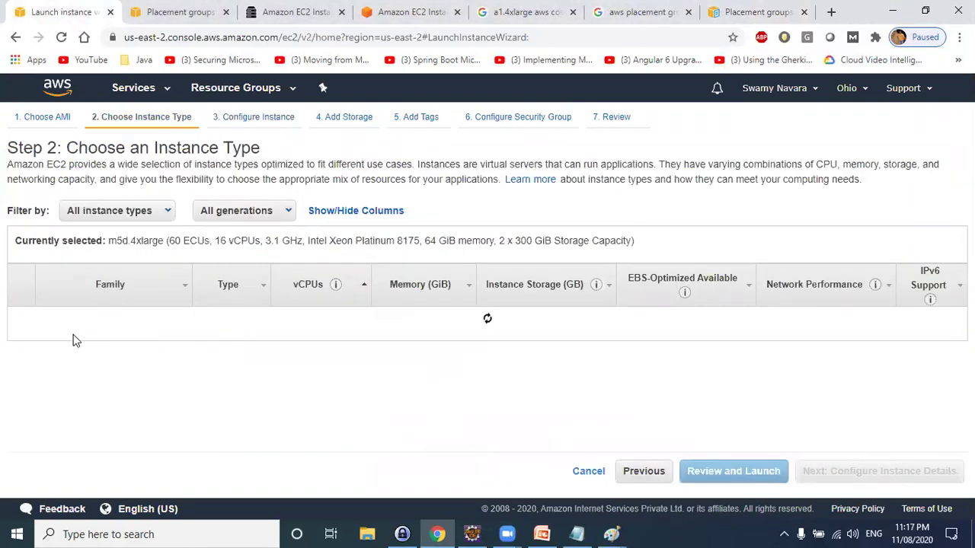
click(749, 352)
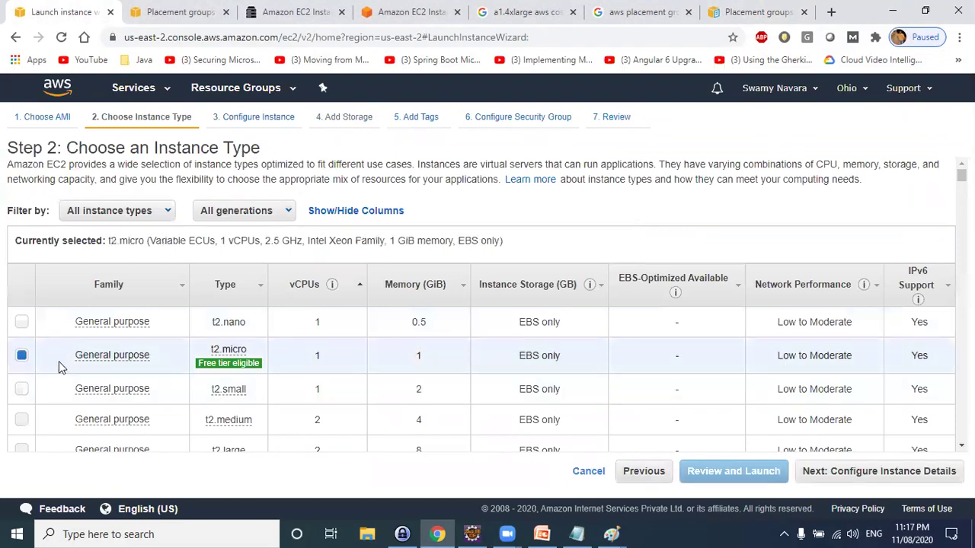
click(827, 470)
click(272, 319)
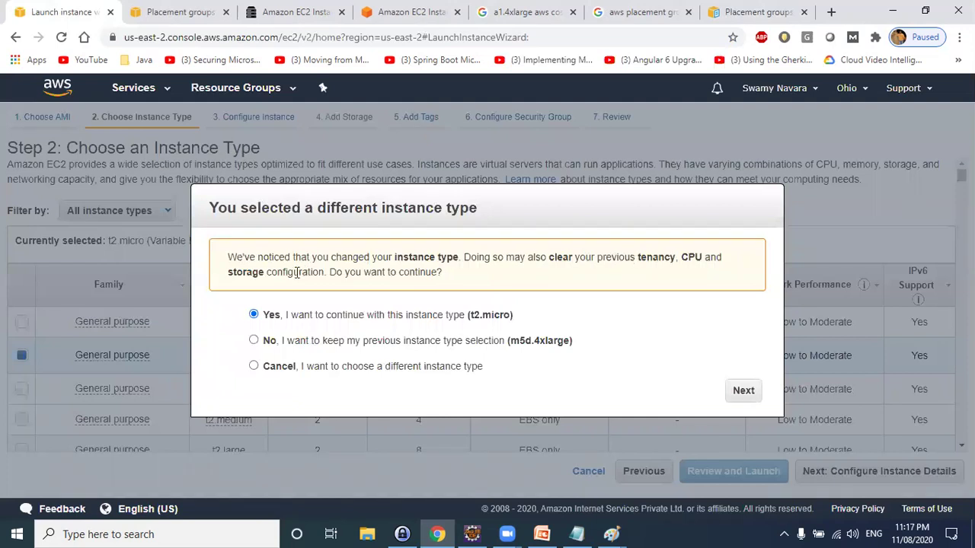
click(742, 391)
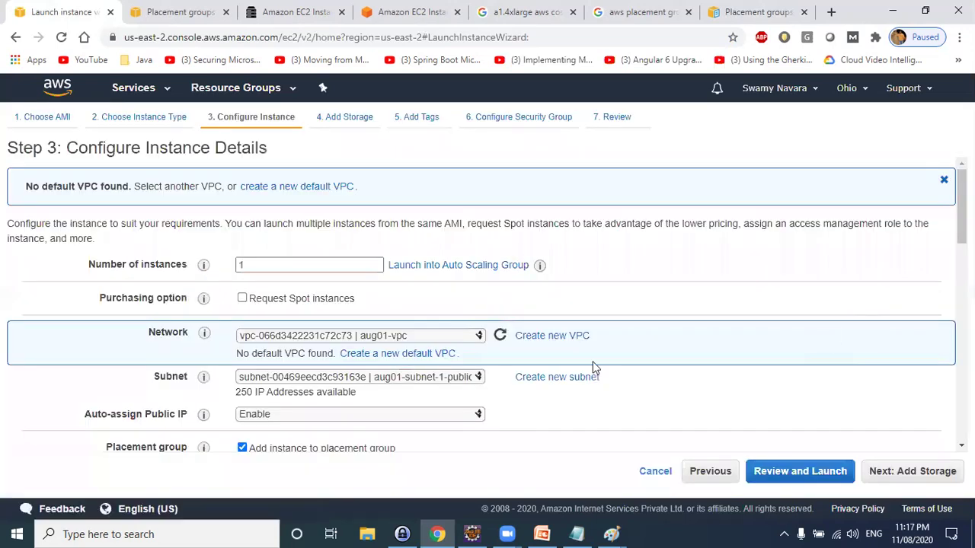
List the existing placement groups offered for t2.micro, and turn off adding the instance to a placement group
scroll(321, 353, down, 3)
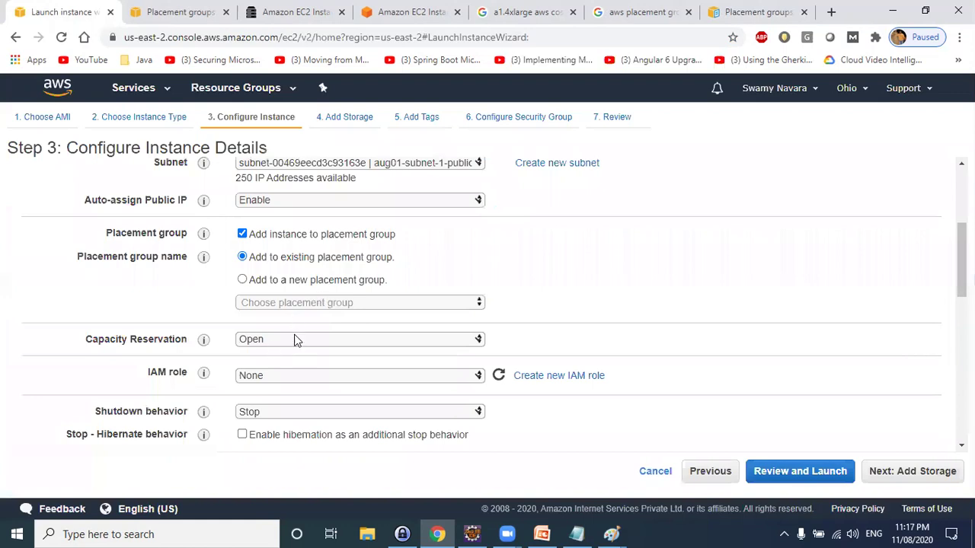
scroll(297, 340, down, 1)
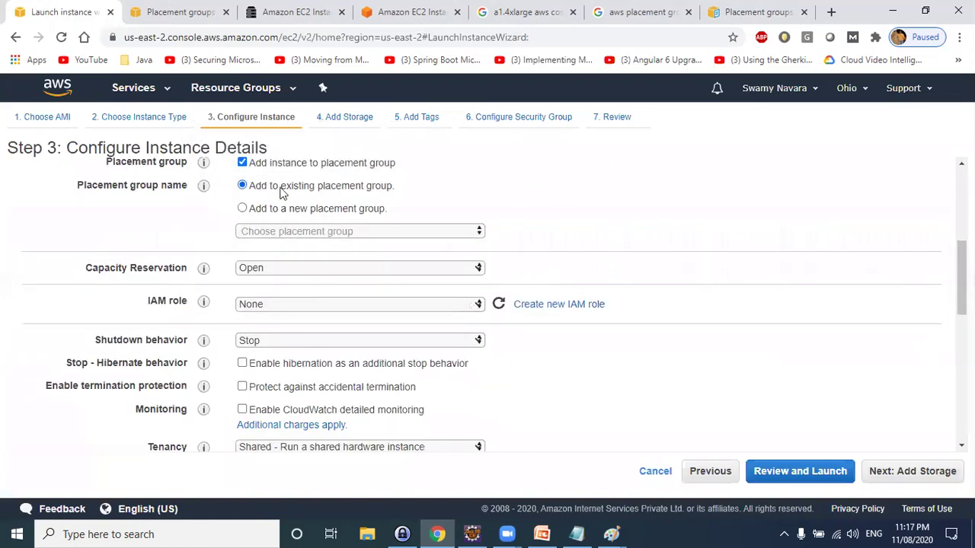
click(293, 241)
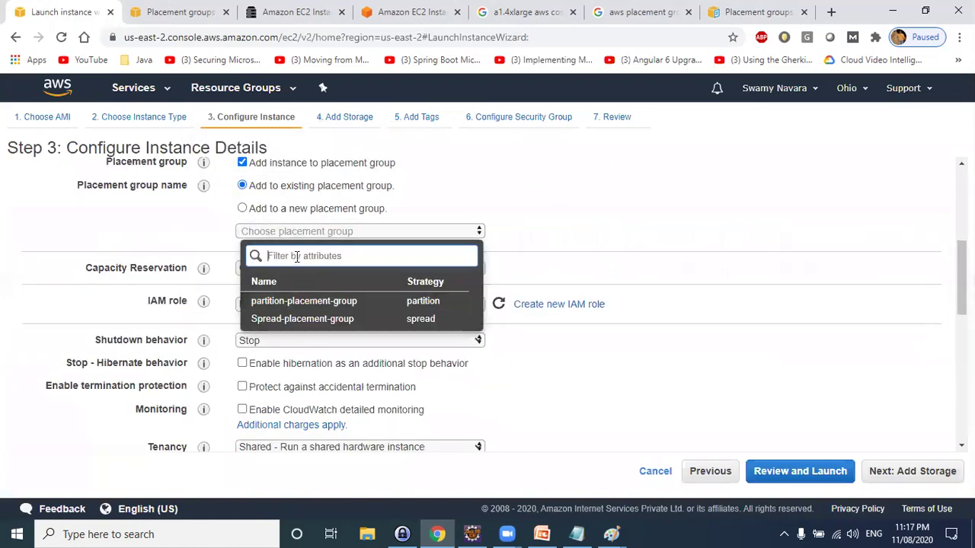
click(255, 168)
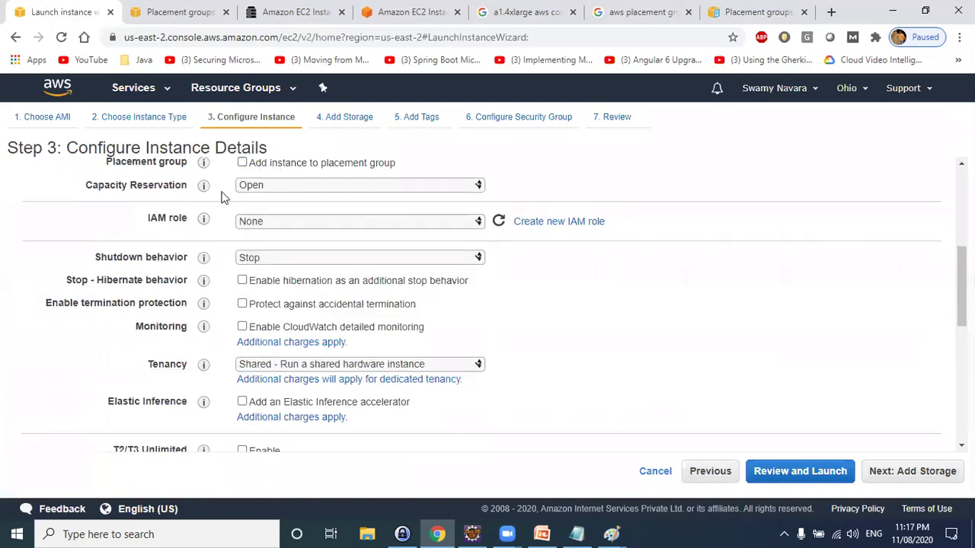
Read the Capacity Reservation description, highlight its matching attributes, and review the reservation options while keeping Open
mouse_move(204, 187)
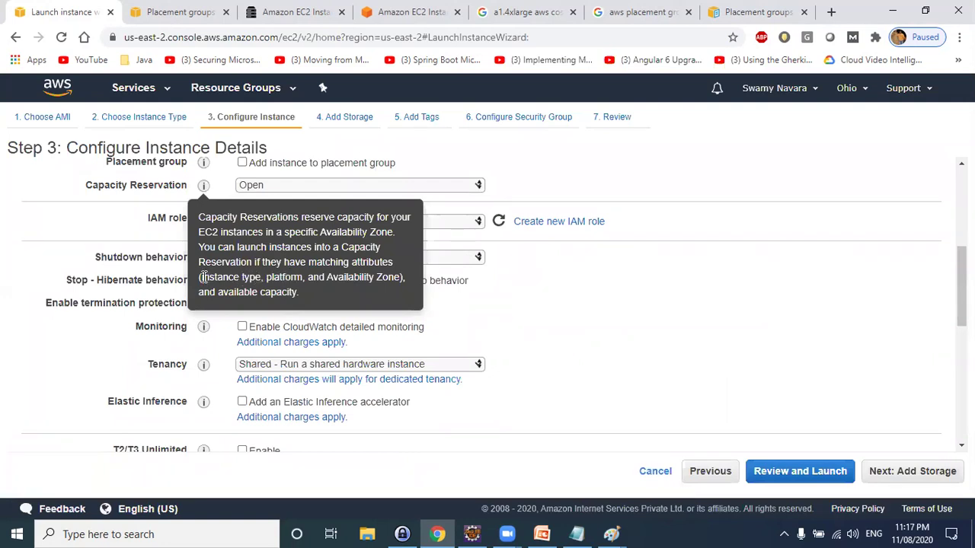
drag(199, 277, 389, 279)
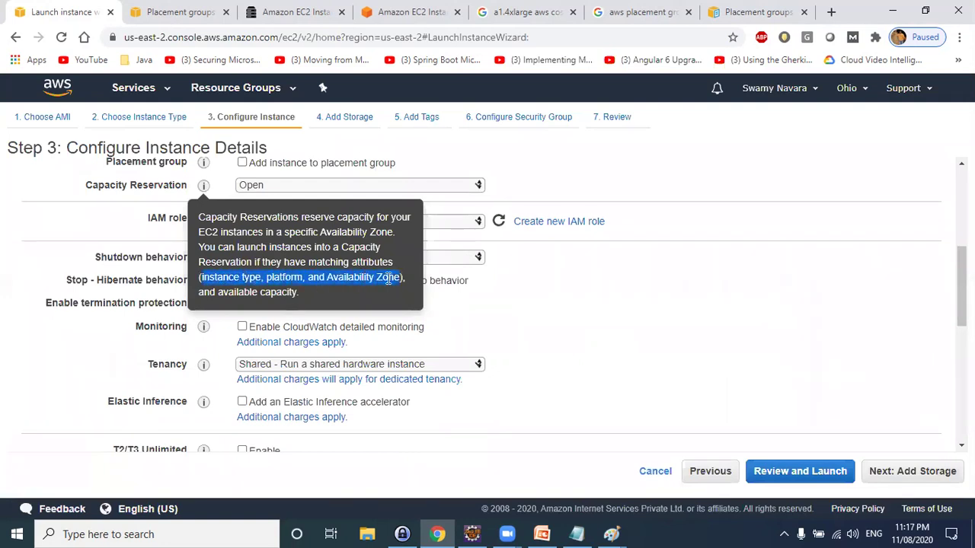
click(312, 292)
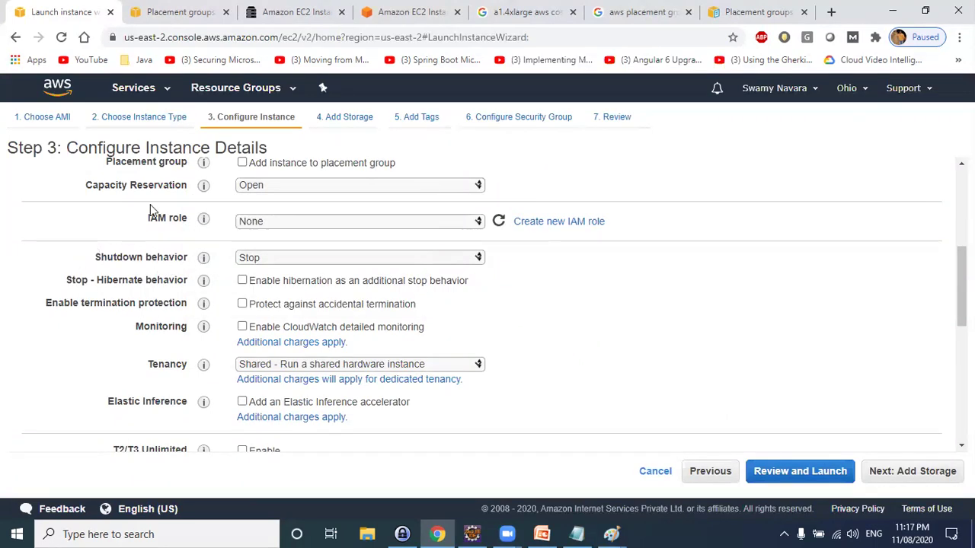
scroll(191, 229, up, 1)
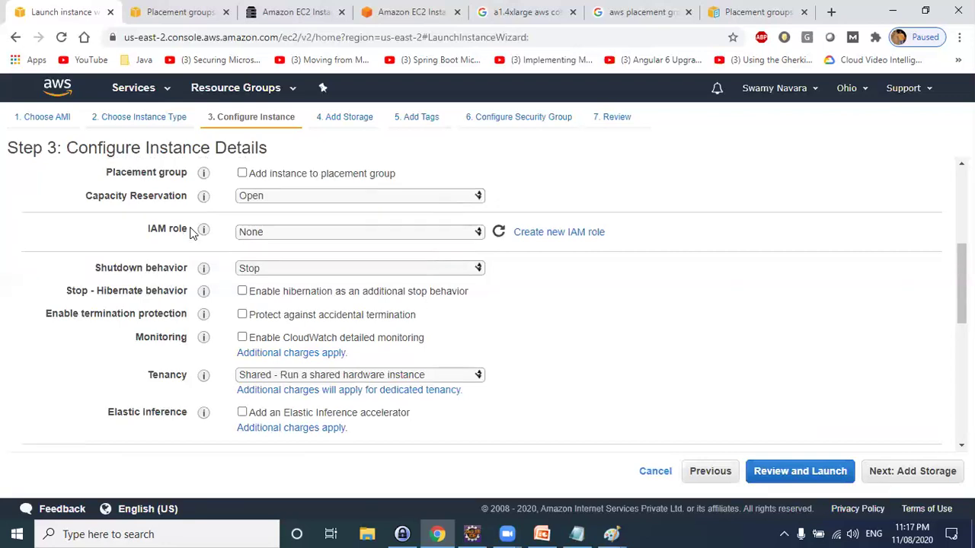
click(262, 258)
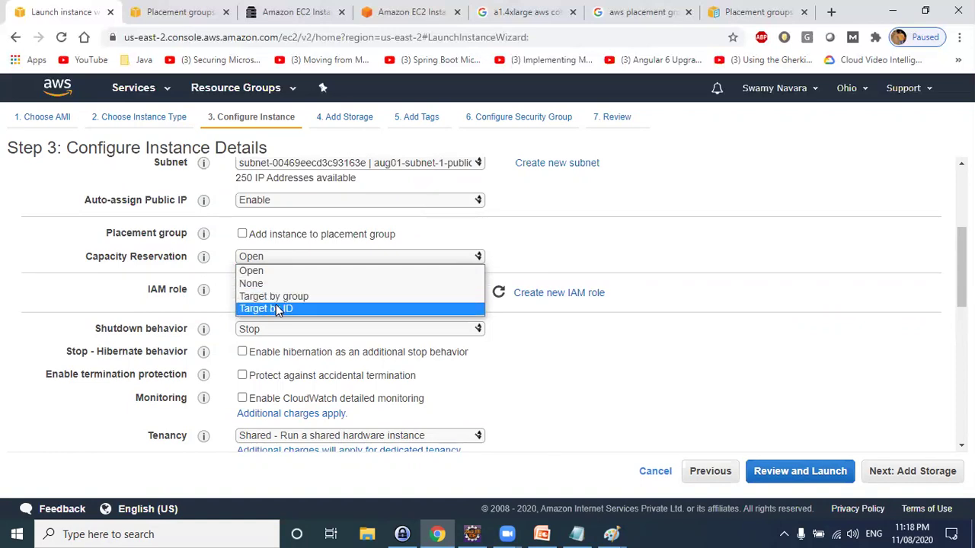
click(692, 217)
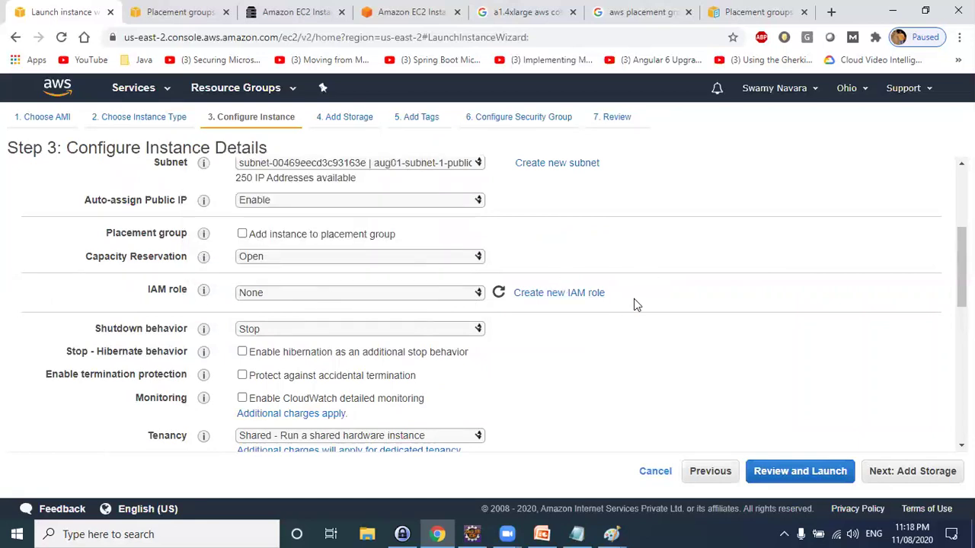
Highlight the Create new IAM role link, and review the Shutdown behavior options while keeping Stop
drag(634, 300, 512, 299)
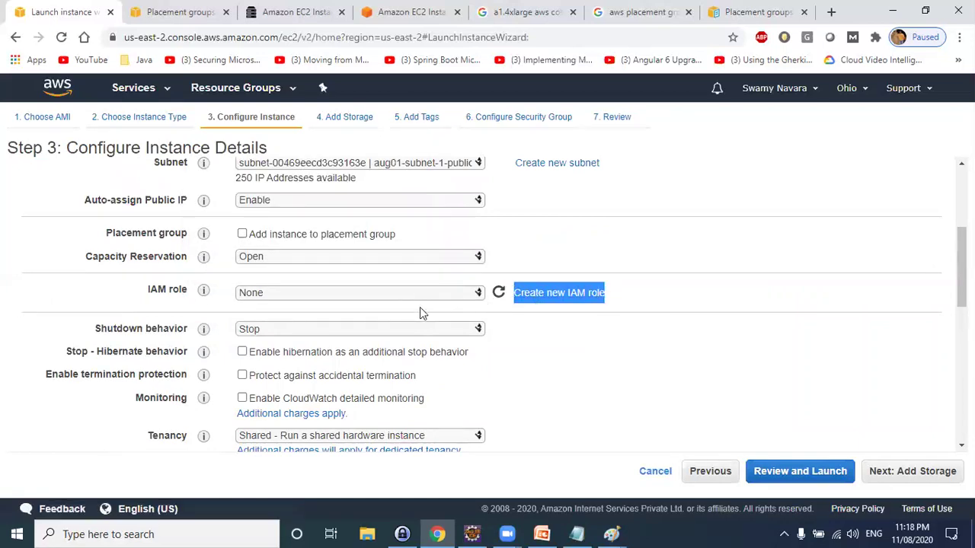
scroll(423, 308, down, 1)
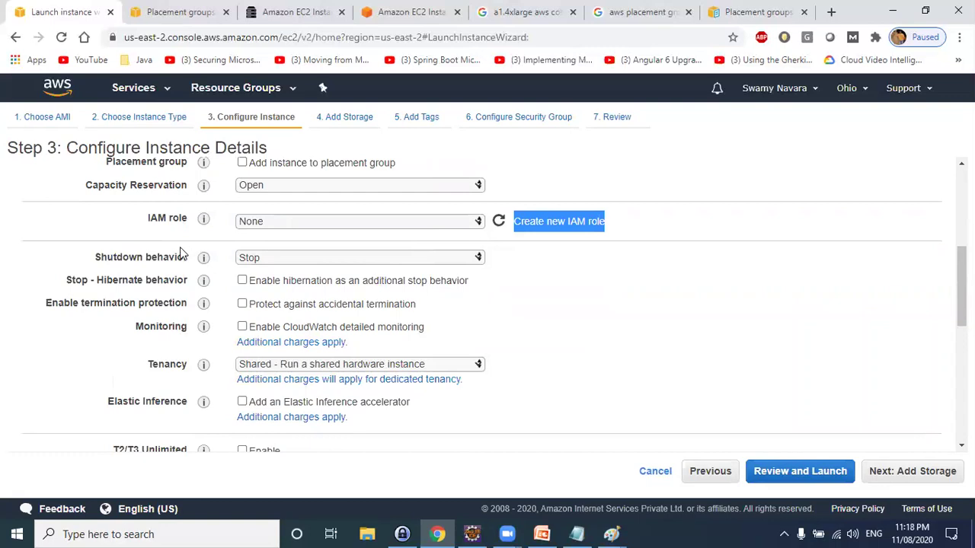
click(257, 264)
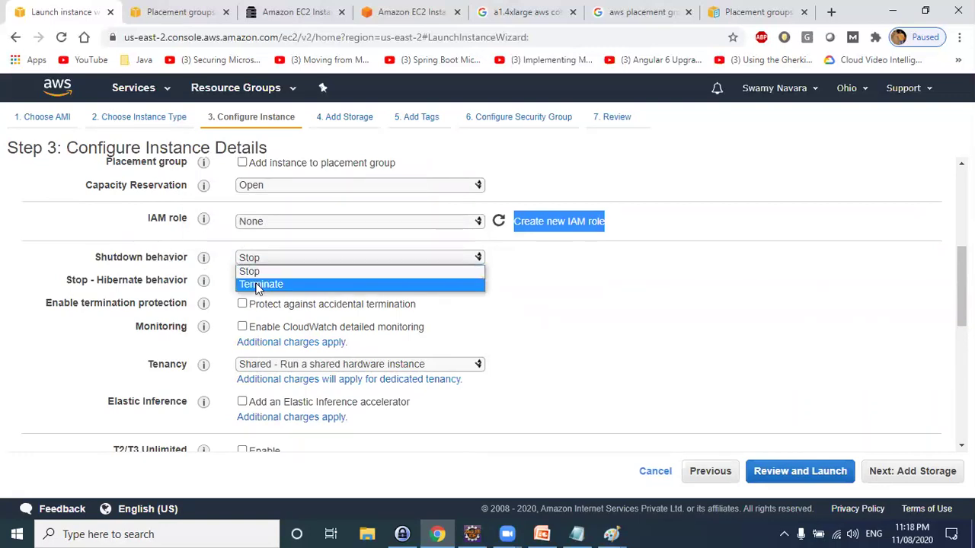
click(256, 272)
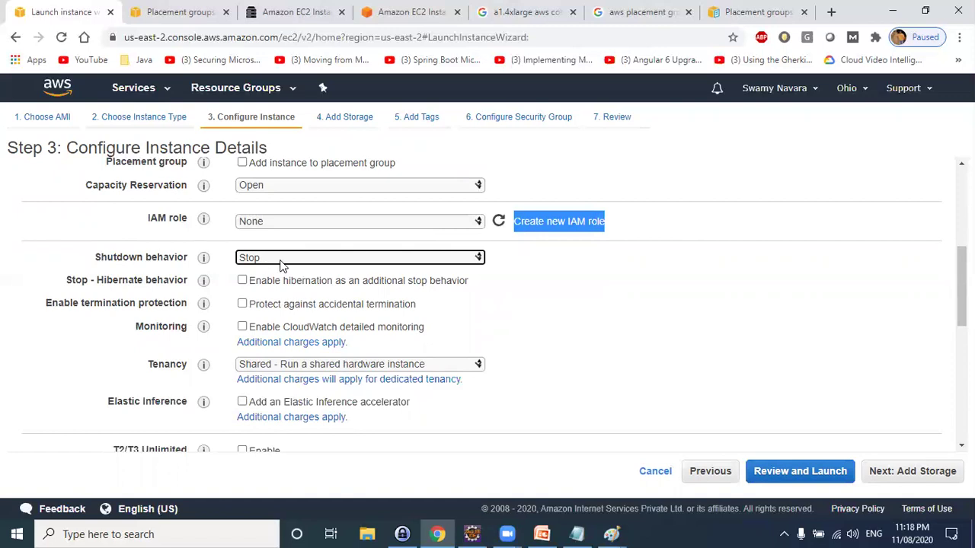
click(275, 257)
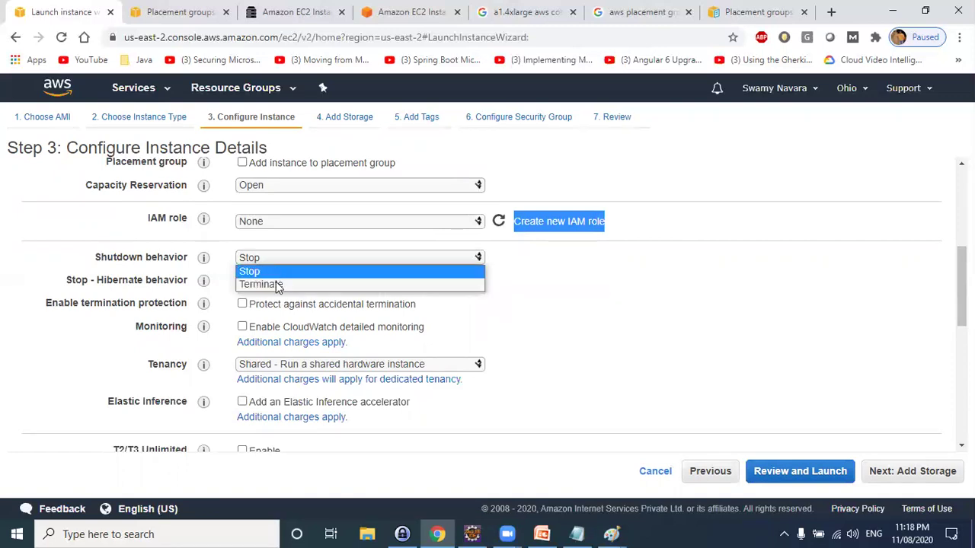
click(278, 276)
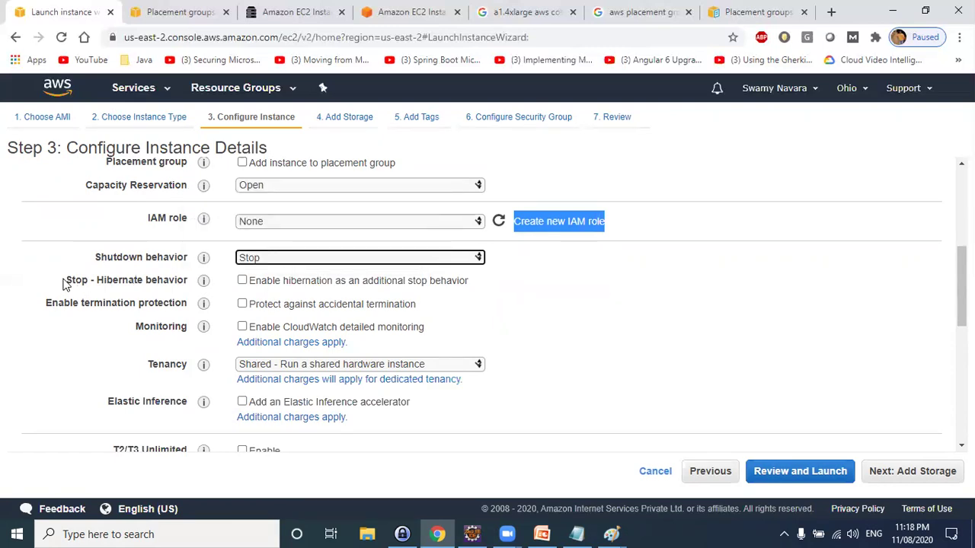
Highlight the Stop - Hibernate behavior and termination protection settings, and enable protection against accidental termination
drag(64, 280, 208, 282)
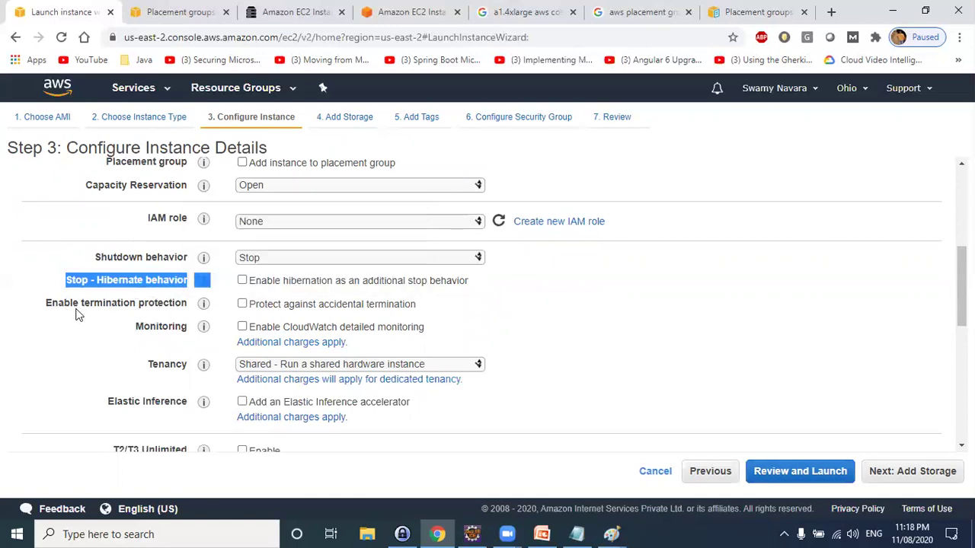
drag(44, 306, 187, 303)
click(242, 303)
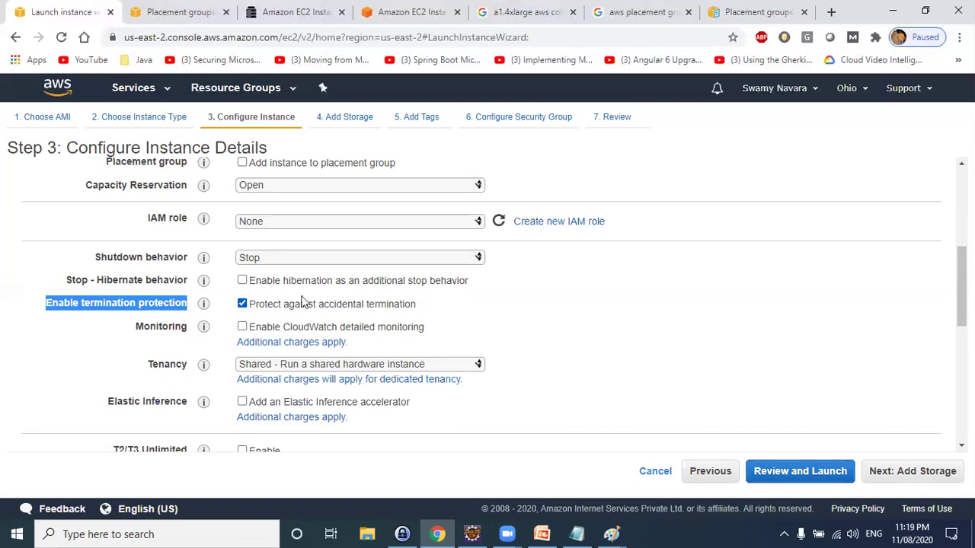
Highlight the Protect against accidental termination option, and toggle it off and back on
right_click(726, 215)
click(665, 308)
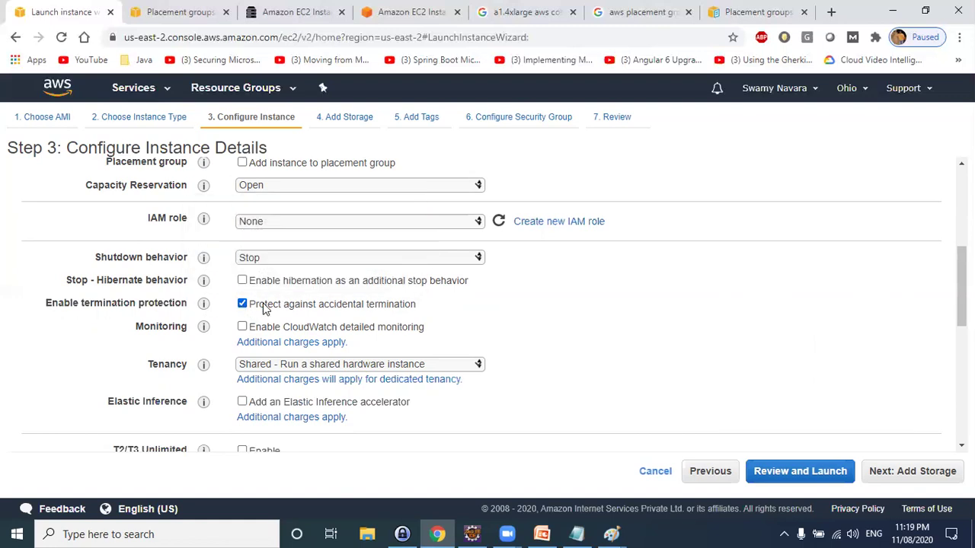
drag(259, 307, 411, 311)
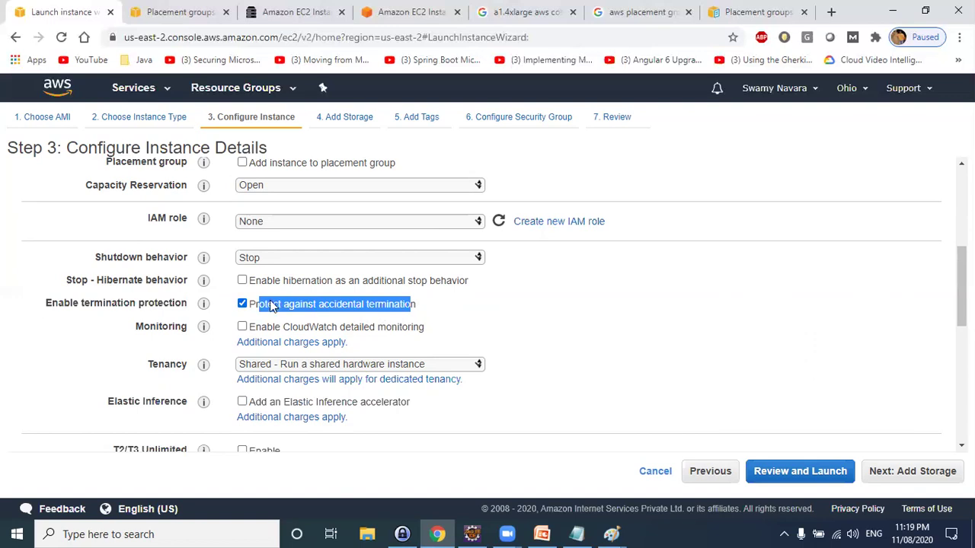
click(243, 307)
click(243, 305)
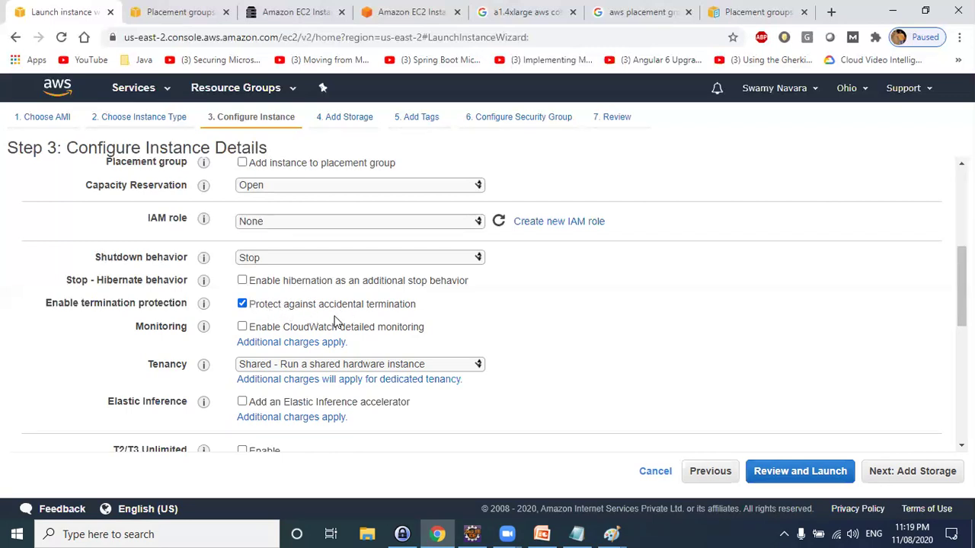
Enable CloudWatch detailed monitoring, highlight its label and additional charges note, and turn the monitoring off again
scroll(320, 323, down, 1)
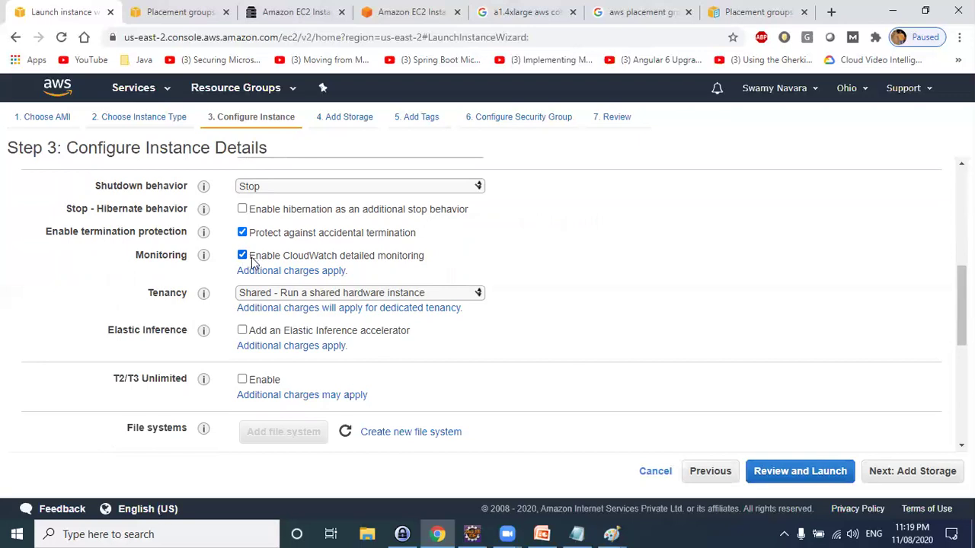
drag(253, 261, 425, 259)
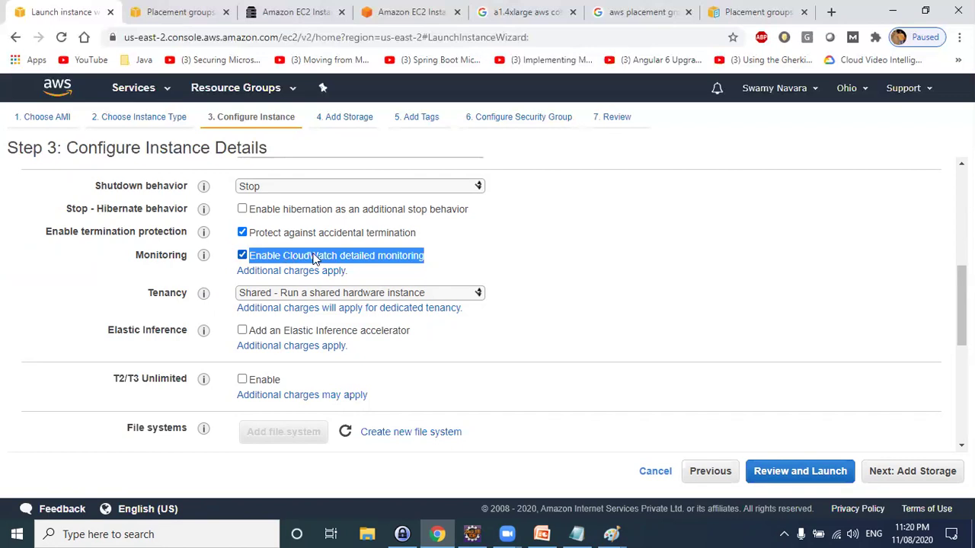
click(243, 256)
click(242, 256)
click(244, 257)
click(246, 257)
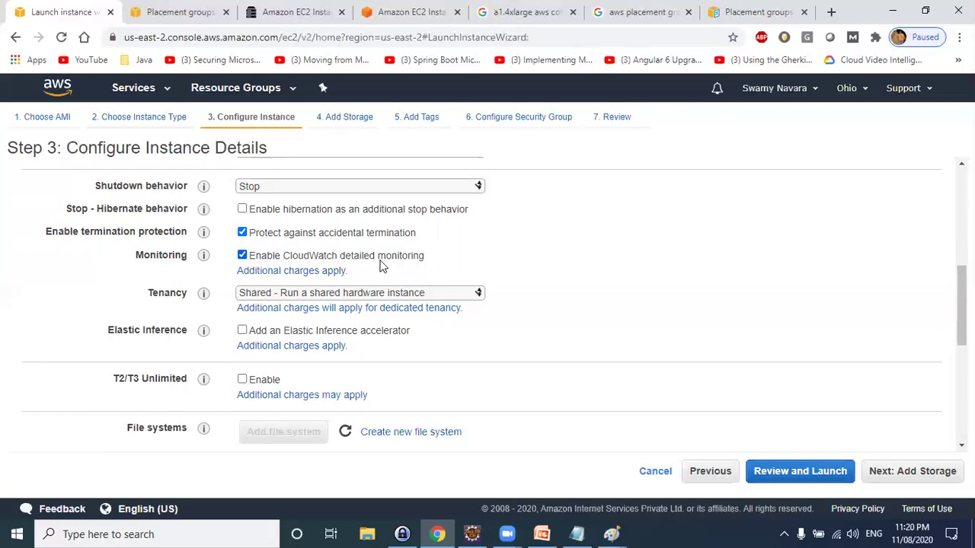
drag(354, 274, 241, 269)
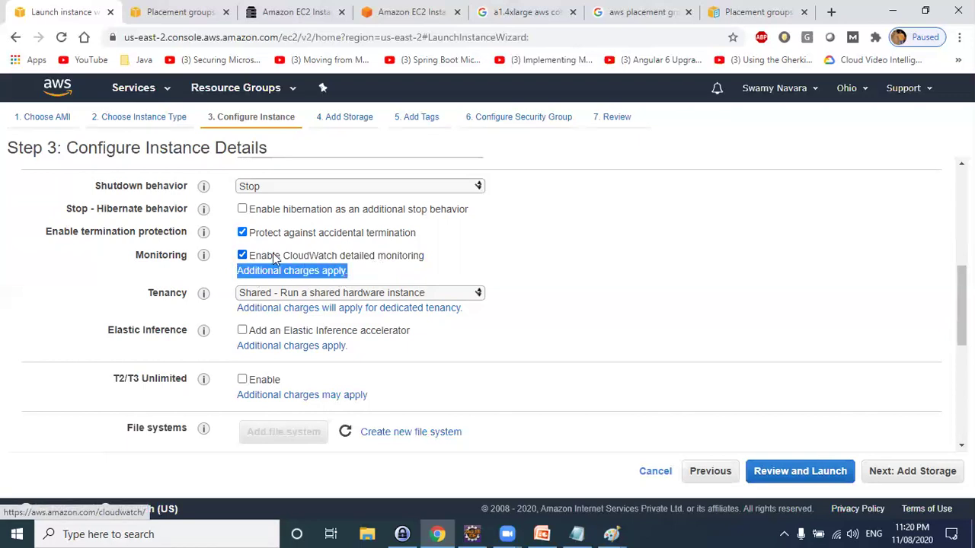
click(241, 255)
click(422, 264)
Review the Shared, Dedicated and Dedicated host choices for Tenancy while keeping the shared hardware instance
scroll(205, 301, down, 2)
scroll(194, 272, up, 1)
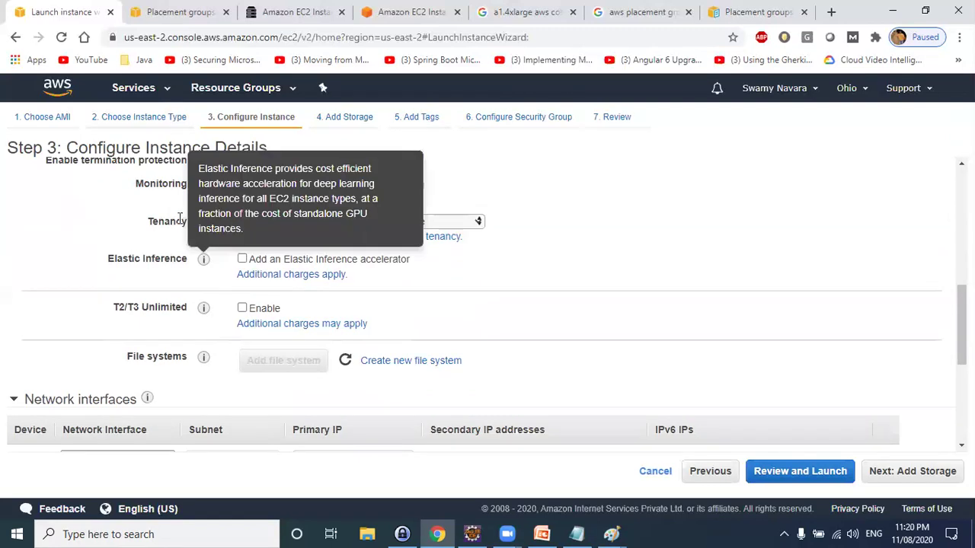
click(259, 225)
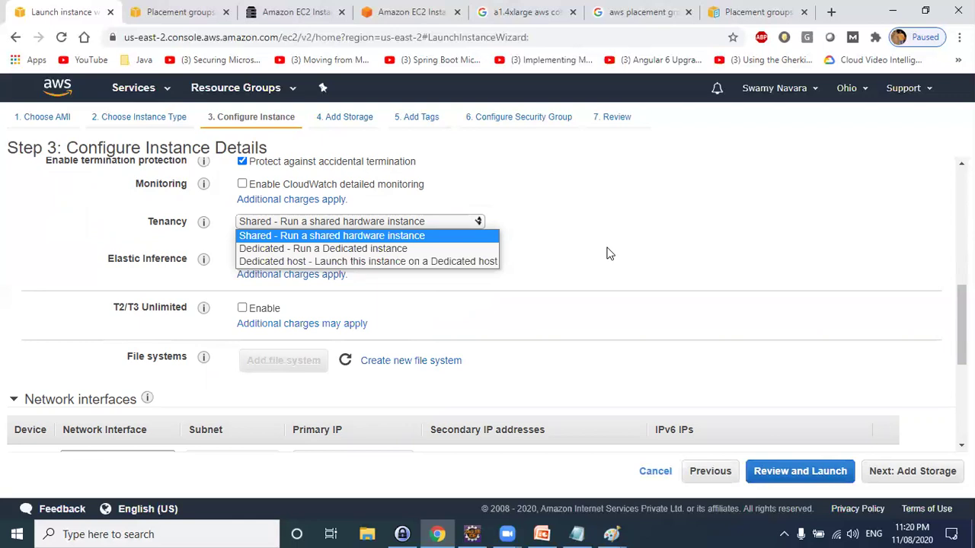
click(154, 242)
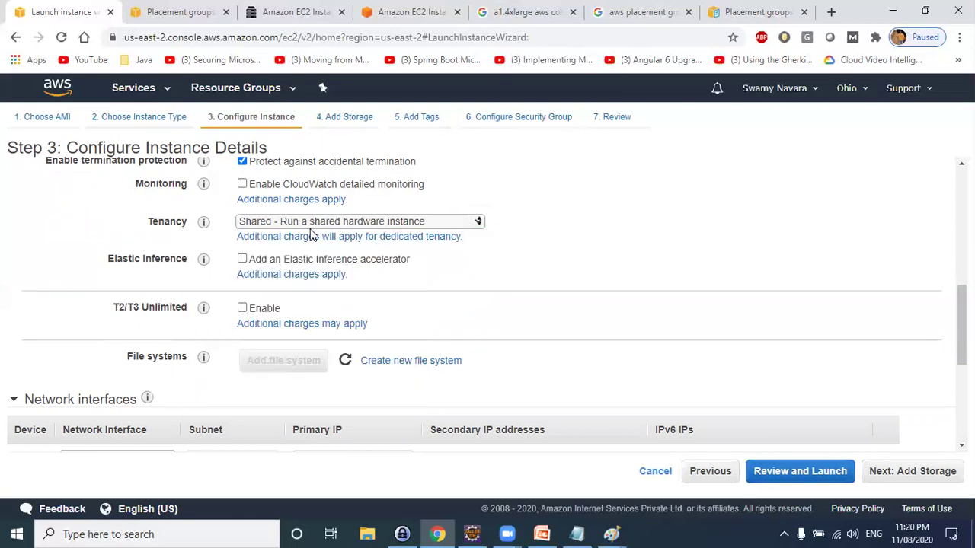
click(320, 225)
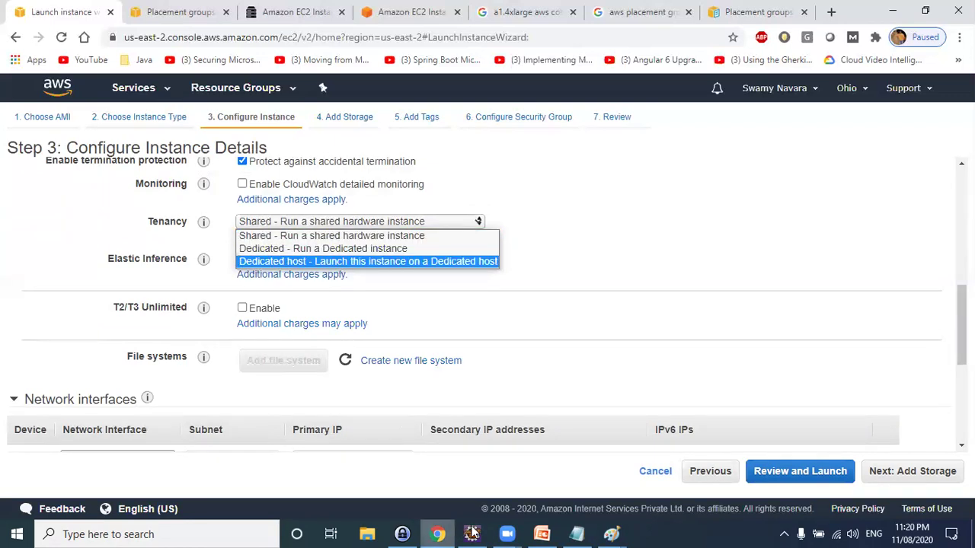
drag(150, 222, 191, 223)
Highlight the T2/T3 Unlimited setting, and look over the File systems, Network interfaces and Advanced Details sections
scroll(168, 371, down, 1)
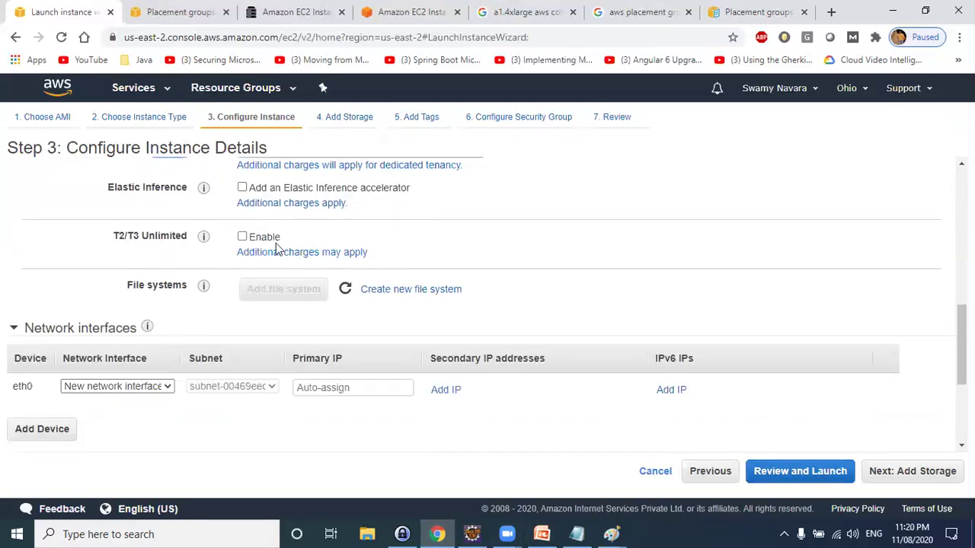
drag(132, 287, 164, 287)
drag(119, 236, 184, 235)
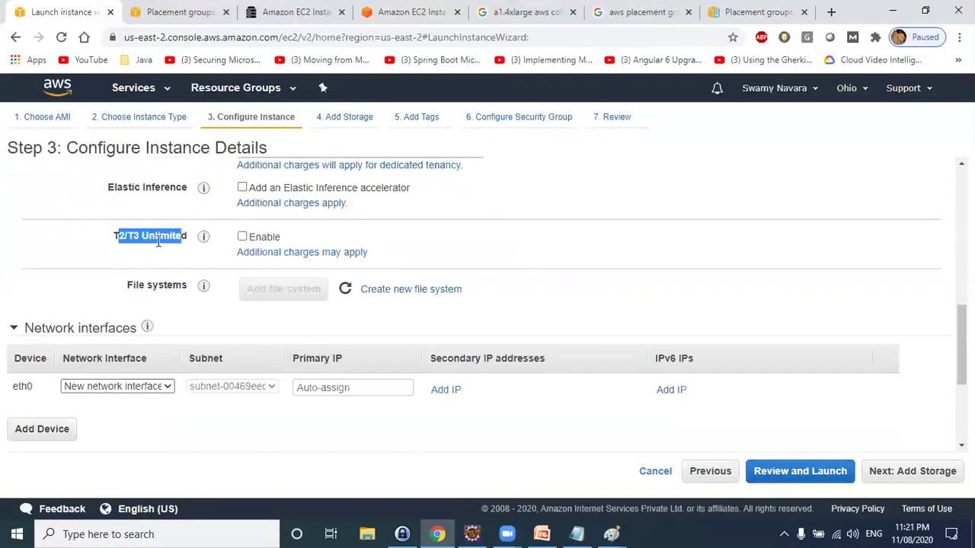
scroll(175, 244, up, 1)
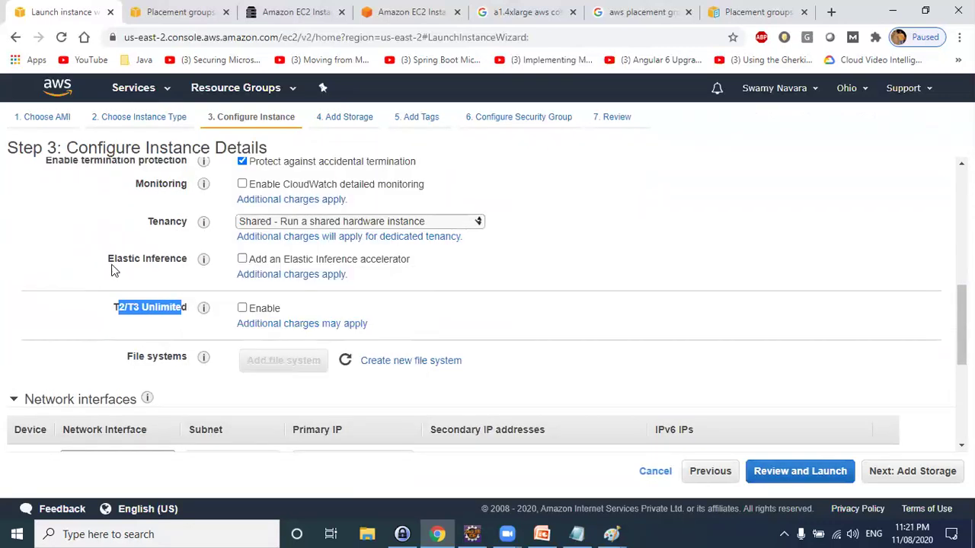
scroll(431, 387, down, 2)
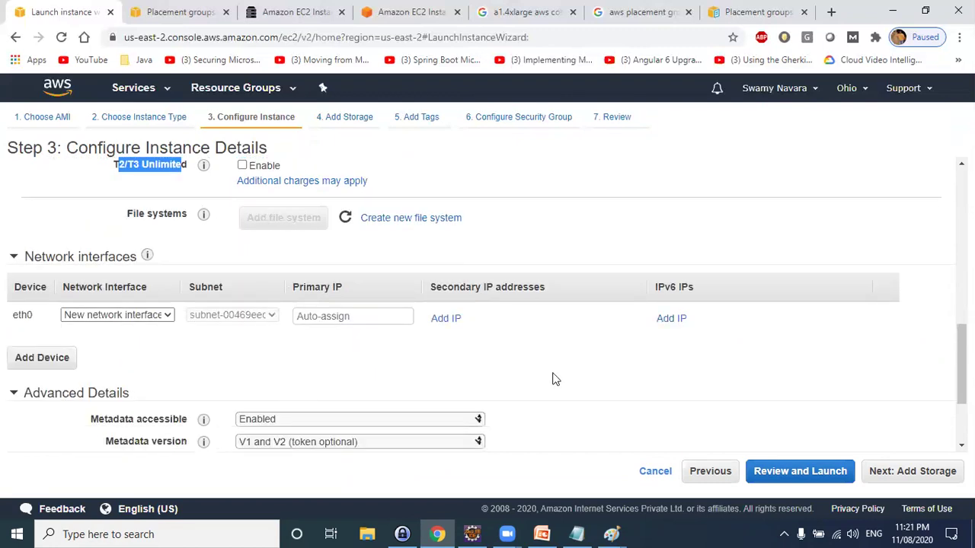
scroll(550, 377, down, 2)
scroll(533, 363, up, 5)
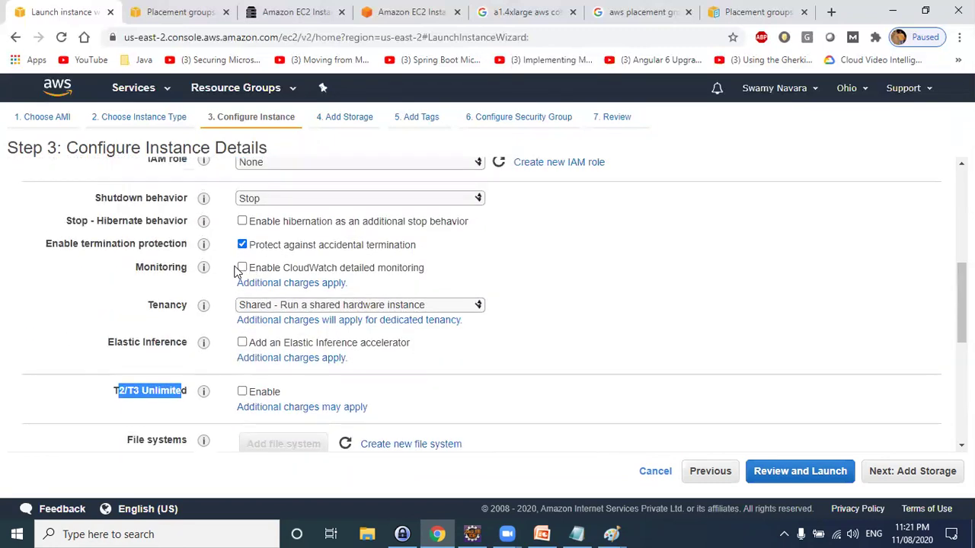
List the Tenancy options, and switch to the Paint drawing of the Ohio availability zones
click(267, 309)
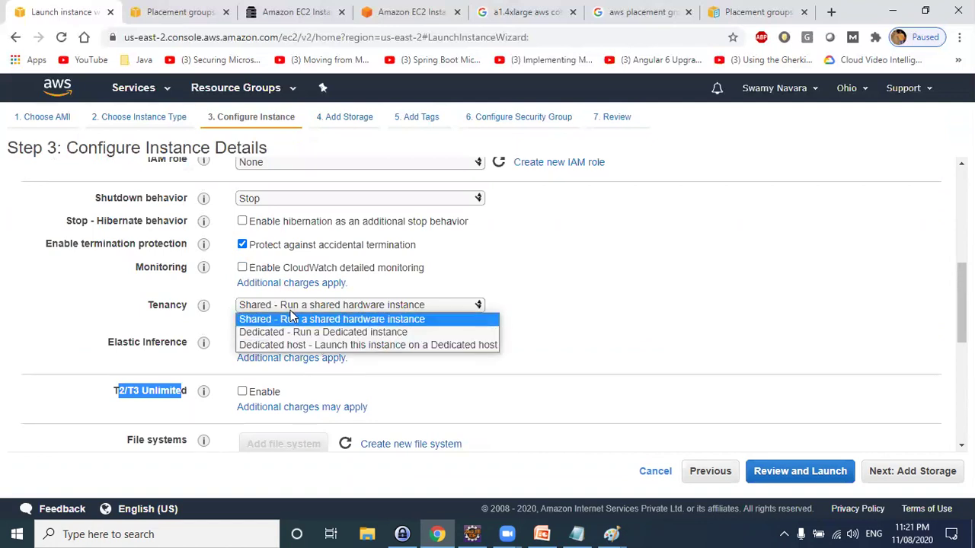
key(alt+Tab)
key(alt+Tab)
key(alt+Tab)
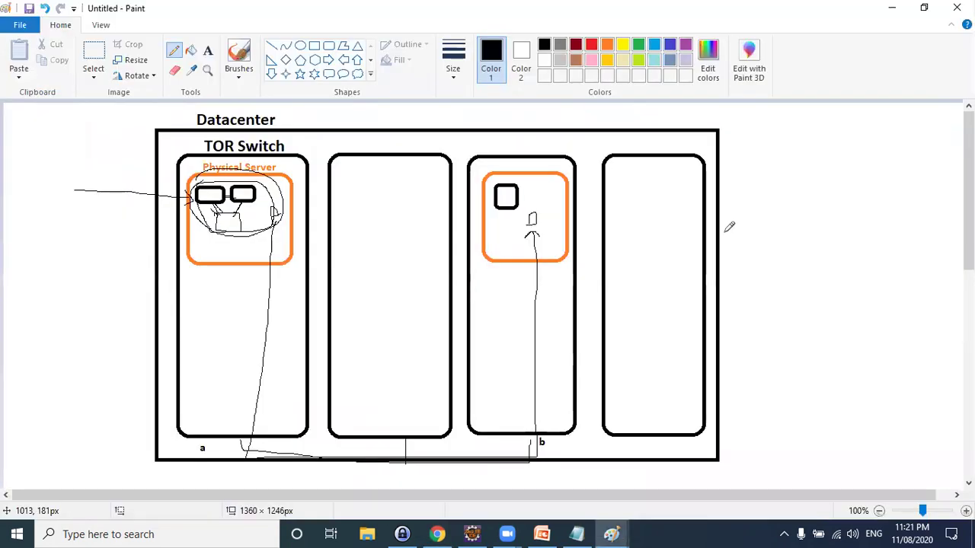
key(alt+Tab)
click(214, 305)
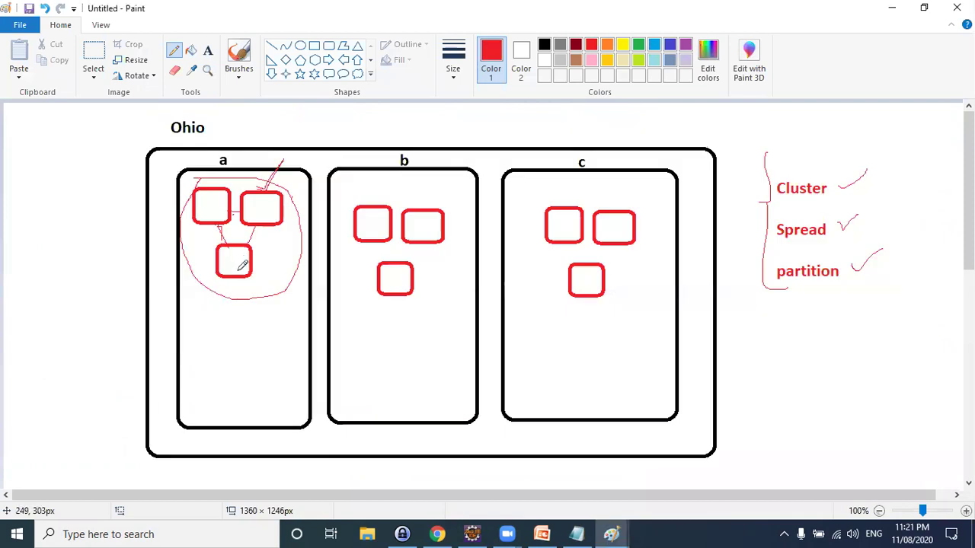
Draw two green rounded rectangles side by side below the red boxes in zone a, the second about 53 × 57 px
click(208, 50)
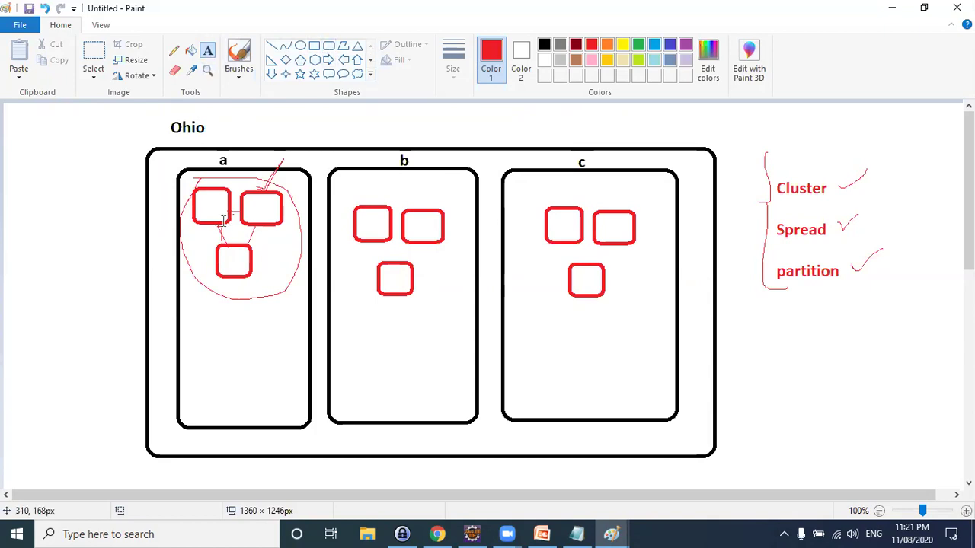
click(328, 46)
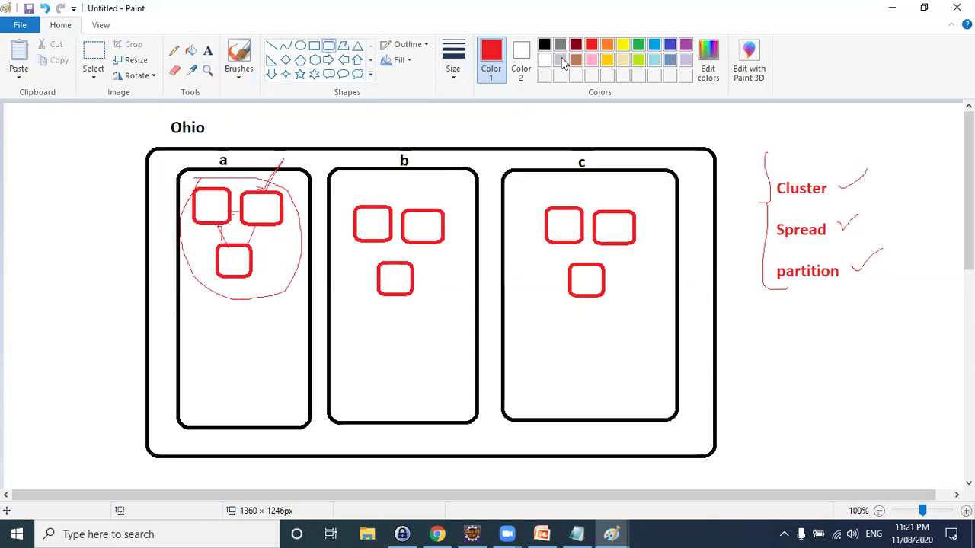
click(638, 44)
drag(202, 297, 239, 336)
drag(256, 303, 297, 346)
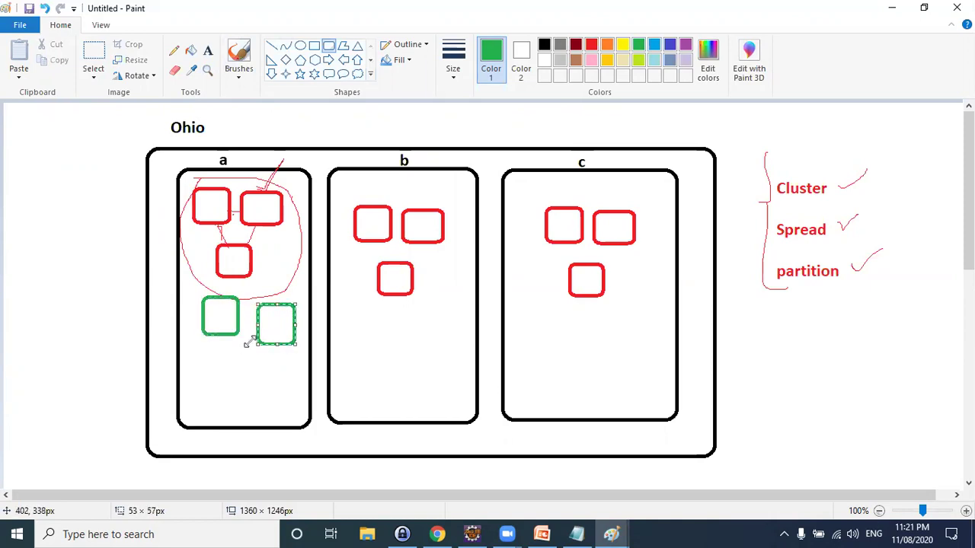
click(42, 244)
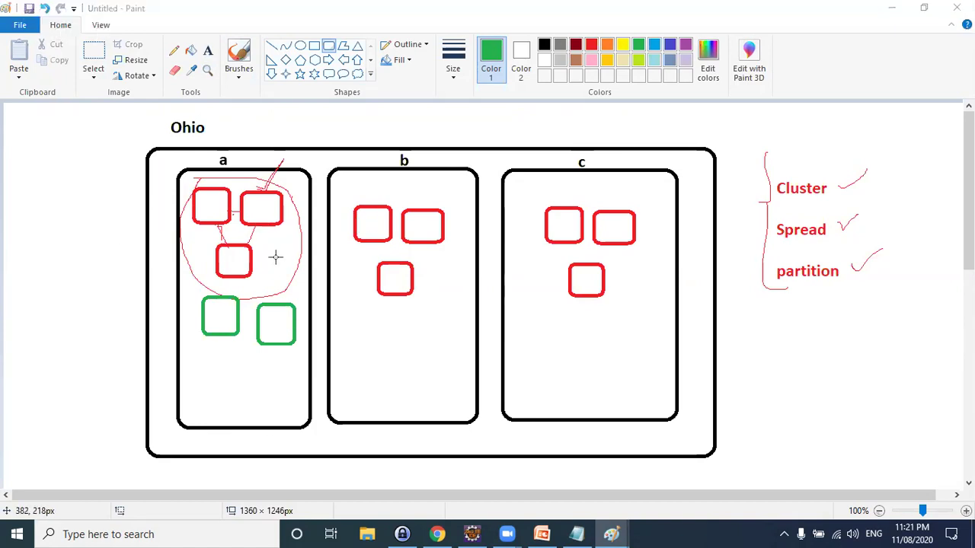
Switch to the Paint drawing of the HP server, and draw a black rounded rectangle about 91 × 36 px under the second column's box
key(alt+Tab)
click(314, 321)
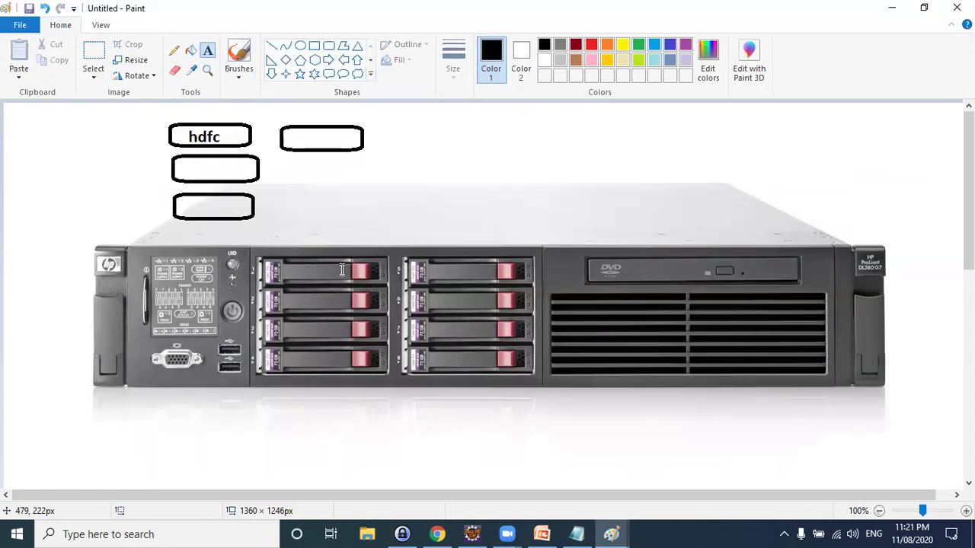
click(411, 251)
click(374, 288)
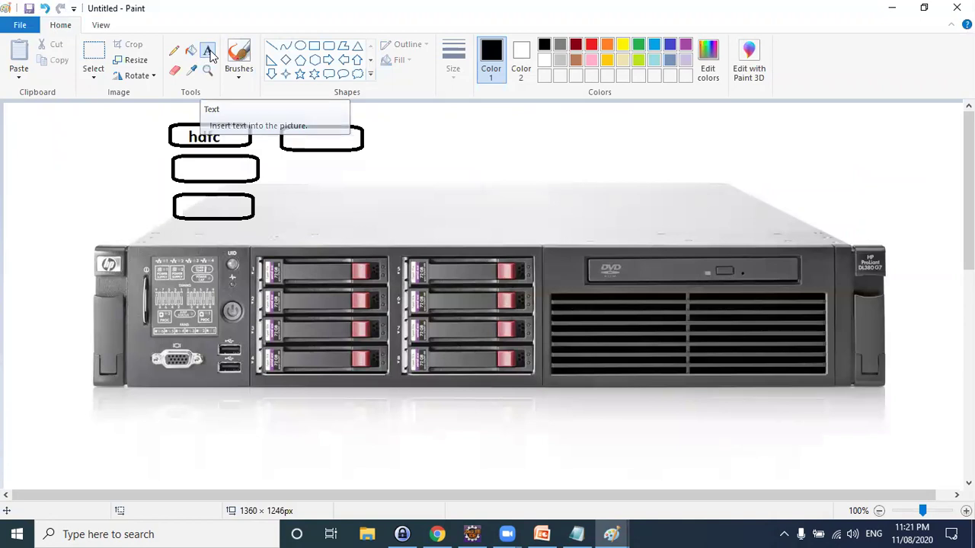
click(328, 45)
mouse_move(291, 161)
mouse_down()
mouse_move(325, 183)
mouse_move(357, 187)
mouse_up()
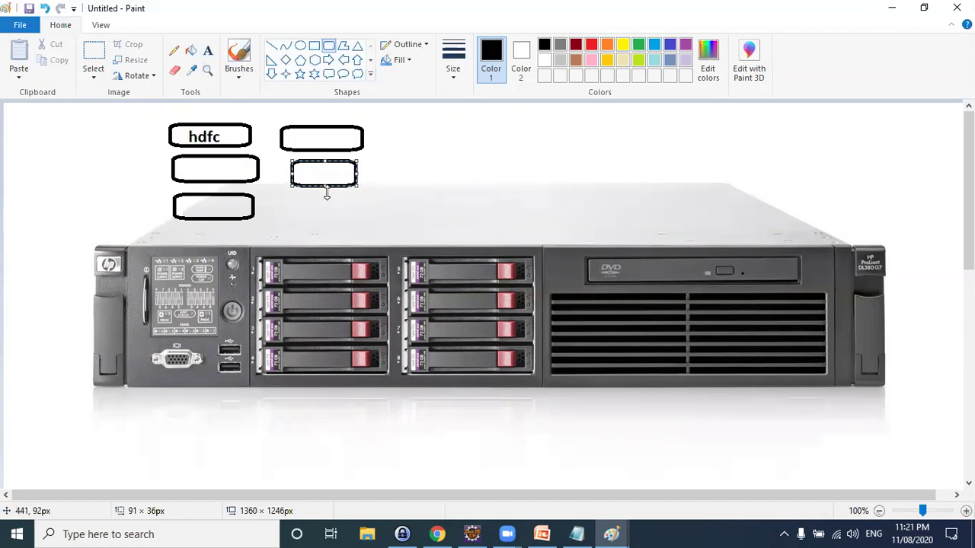
click(243, 135)
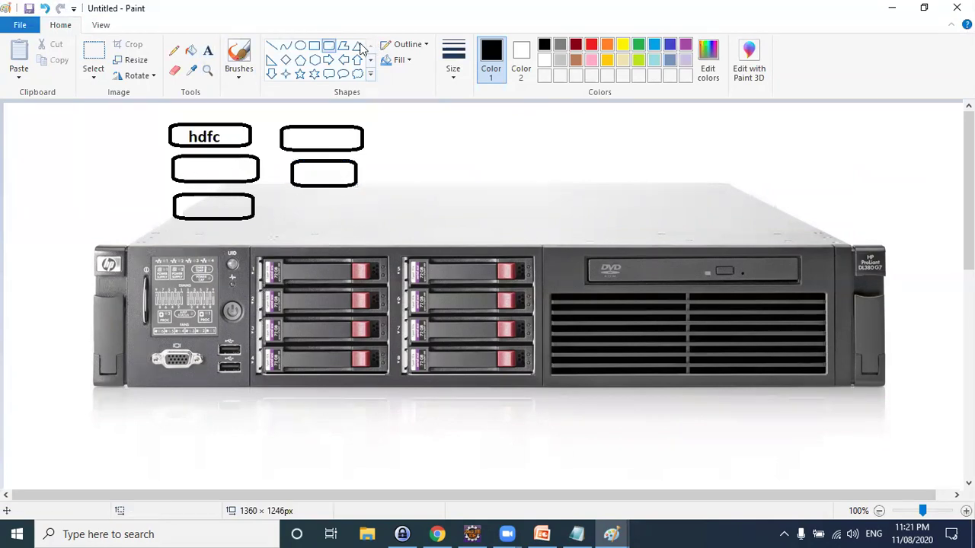
Label the empty box directly below hdfc with the text ICICI
click(207, 50)
click(186, 155)
text(ICICI)
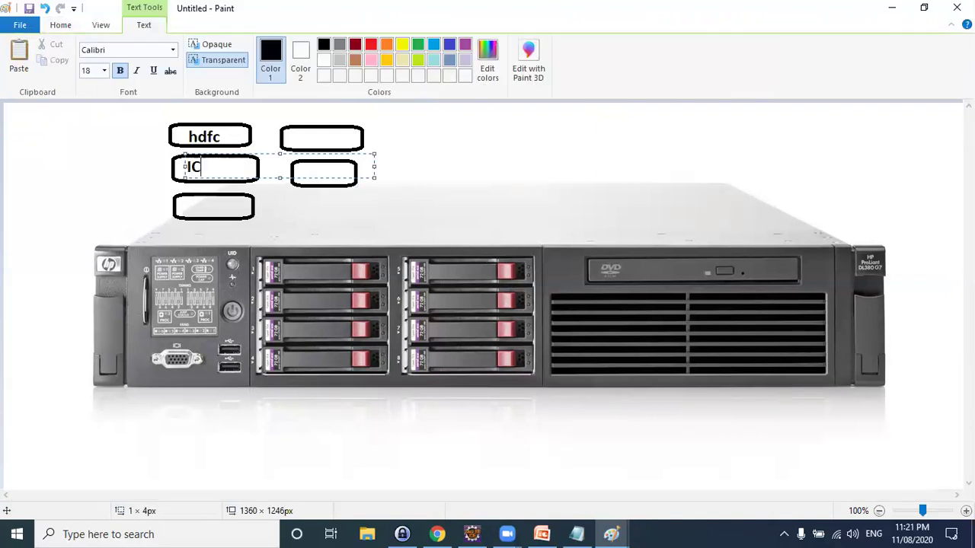
click(212, 211)
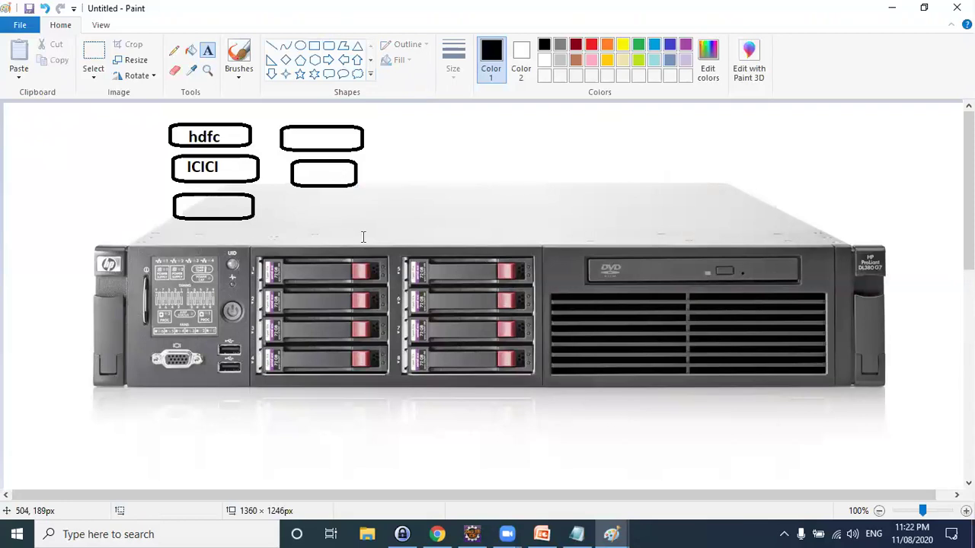
Switch back to the EC2 launch wizard in Chrome, and review the dedicated Tenancy options while keeping Shared
key(alt+Tab)
key(alt+Tab)
key(alt+Tab)
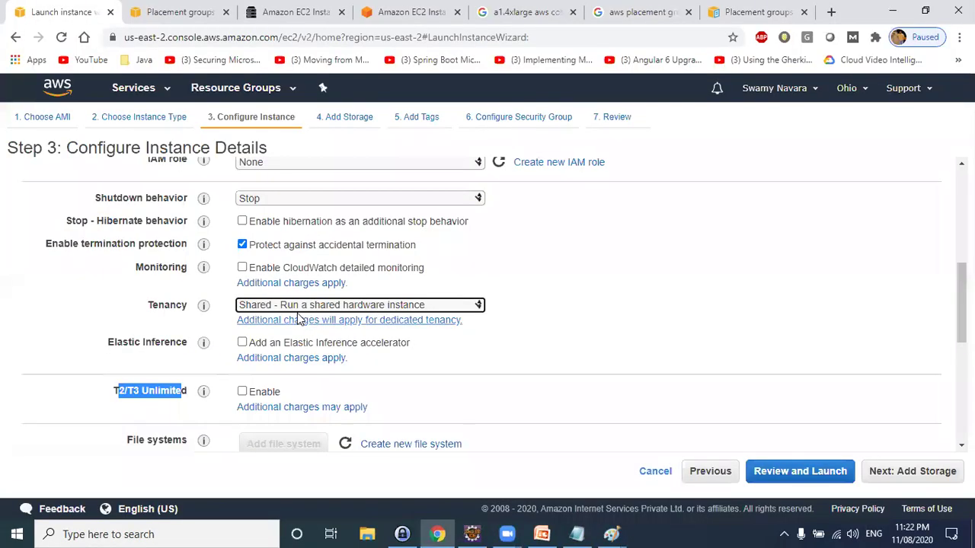
click(298, 307)
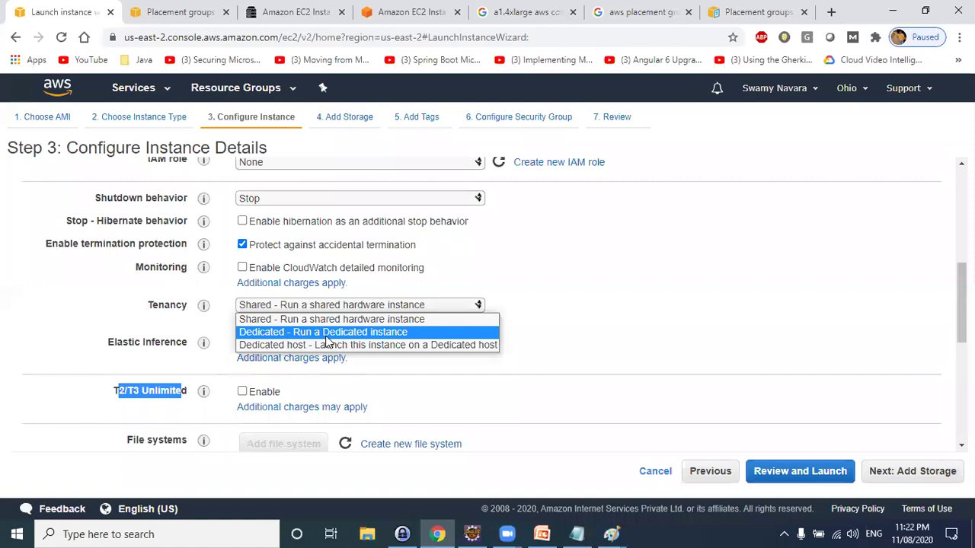
click(558, 318)
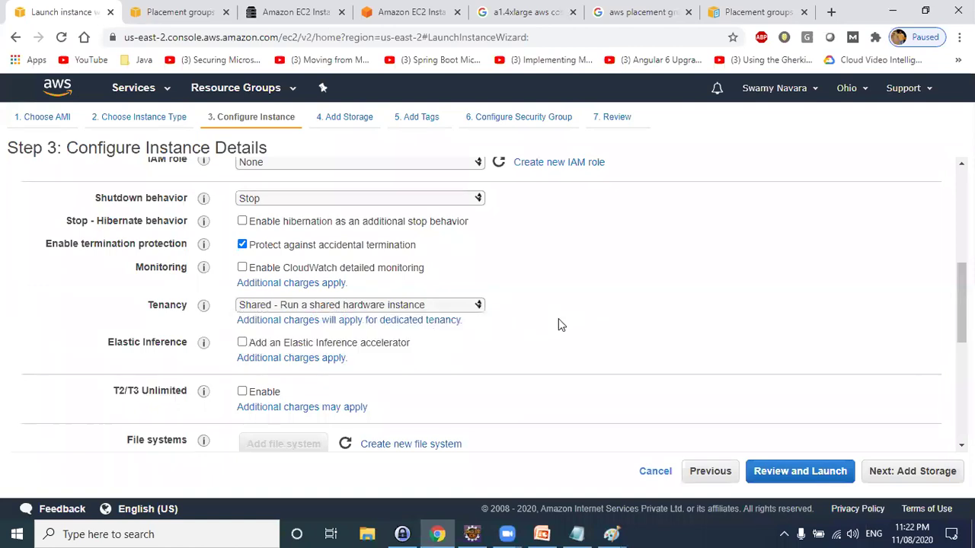
Switch to the Ec2 Overview presentation in PowerPoint, and show the Shared Tenancy Model slide as a full-screen slide show
key(alt+Tab)
click(238, 312)
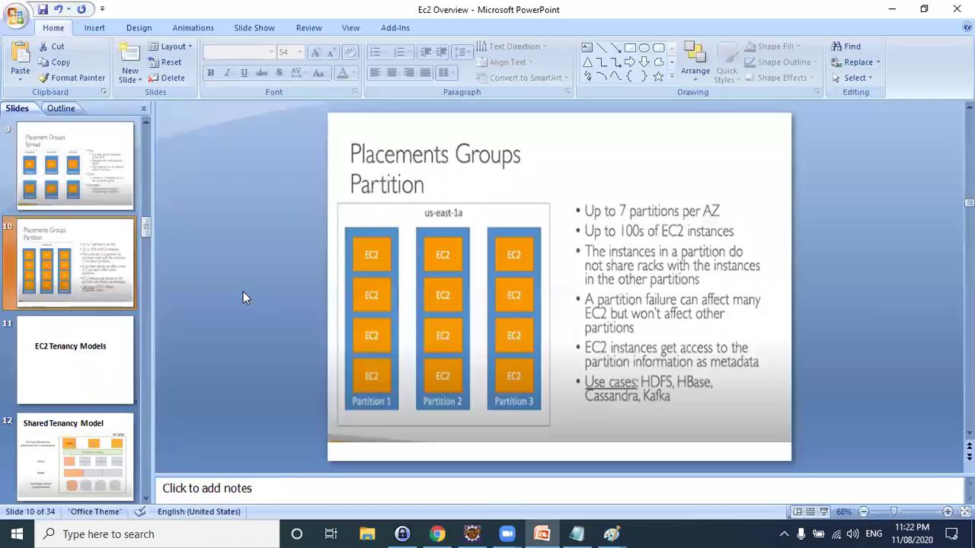
scroll(161, 333, down, 1)
scroll(276, 293, down, 1)
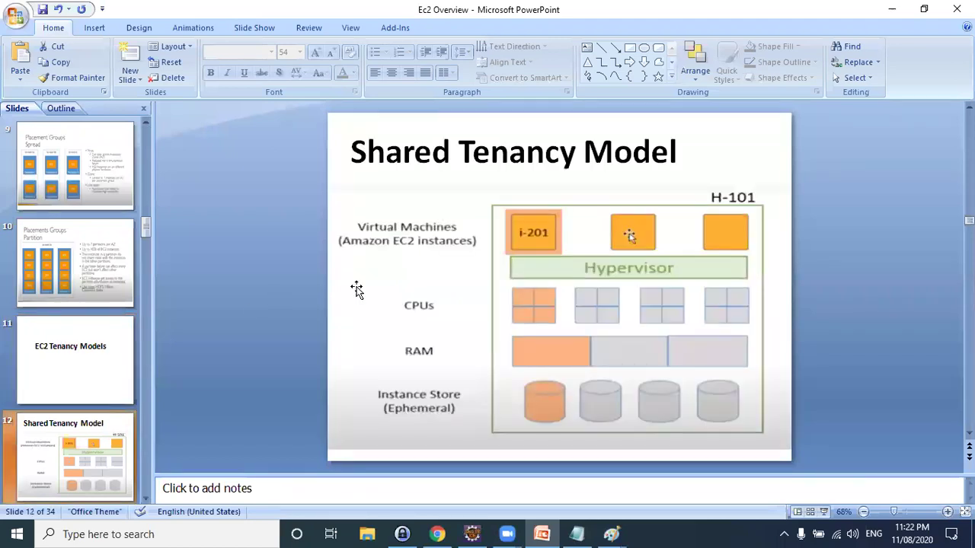
click(822, 513)
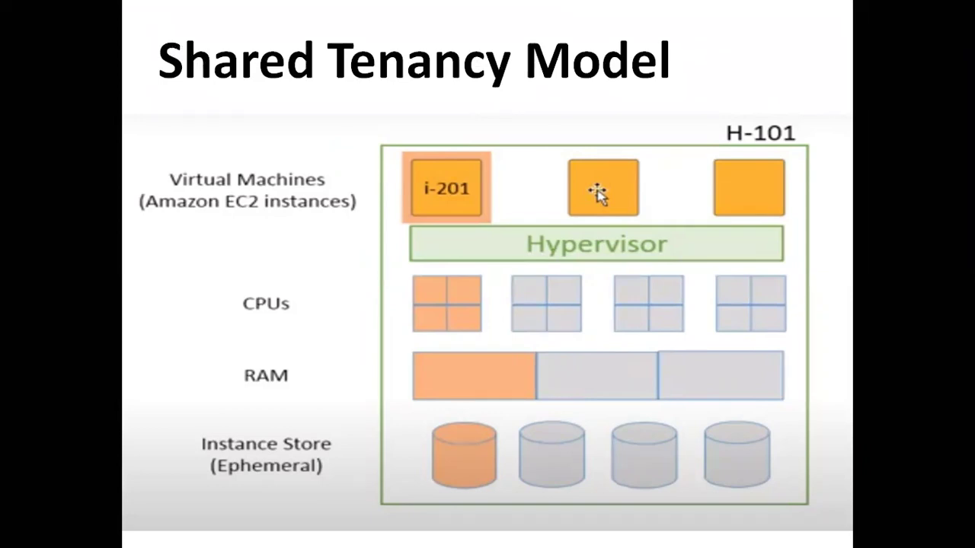
Exit the slide show, switch back to the EC2 launch wizard in Chrome, and highlight T3 in the T2/T3 Unlimited label
key(Escape)
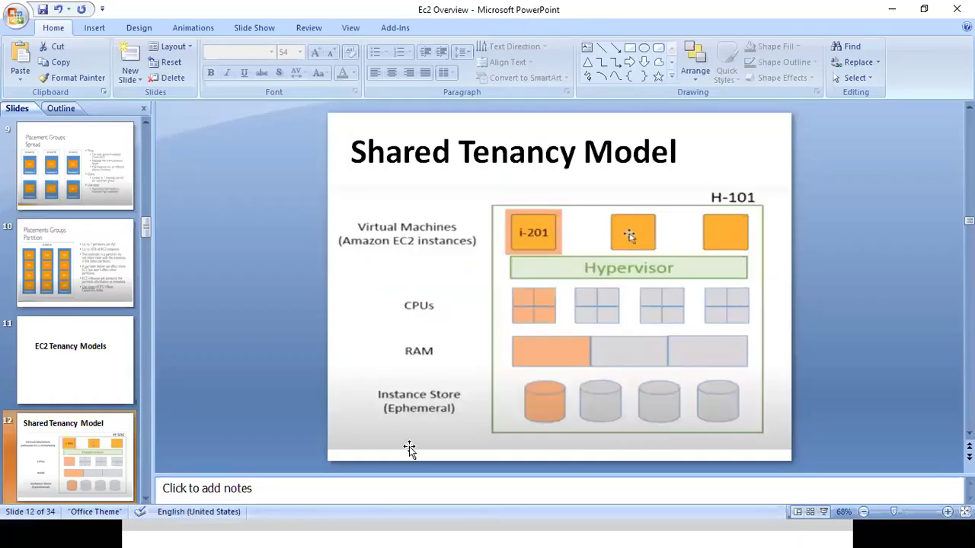
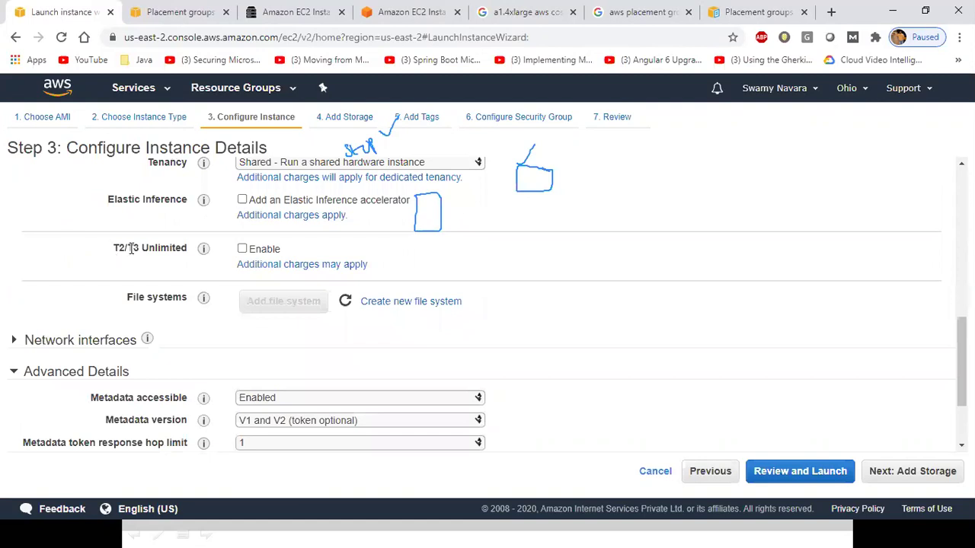
click(178, 253)
key(alt+Tab)
key(Escape)
drag(112, 247, 128, 242)
double_click(134, 245)
Annotate the space beside the T2/T3 Unlimited setting with freehand usage curves containing a spike and a horizontal threshold line
mouse_move(681, 297)
mouse_down()
mouse_move(723, 146)
mouse_move(735, 219)
mouse_up()
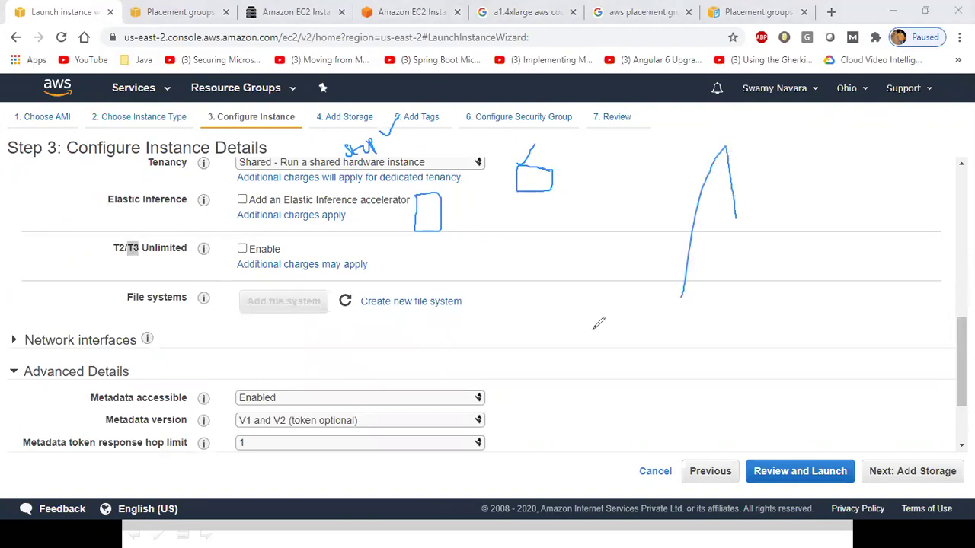
mouse_move(533, 373)
mouse_down()
mouse_move(726, 374)
mouse_move(806, 361)
mouse_up()
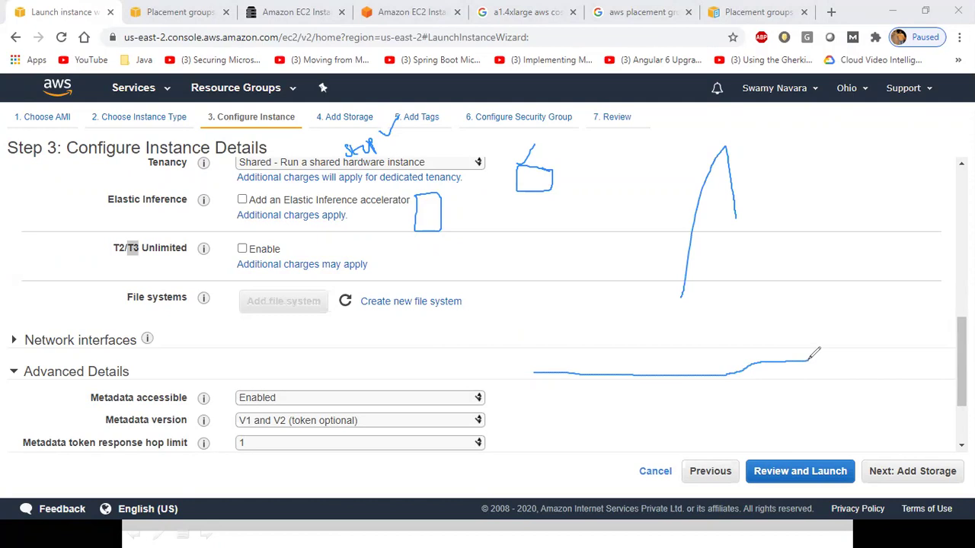
mouse_move(809, 361)
mouse_down()
mouse_move(836, 230)
mouse_move(850, 348)
mouse_move(877, 349)
mouse_up()
drag(724, 276, 916, 276)
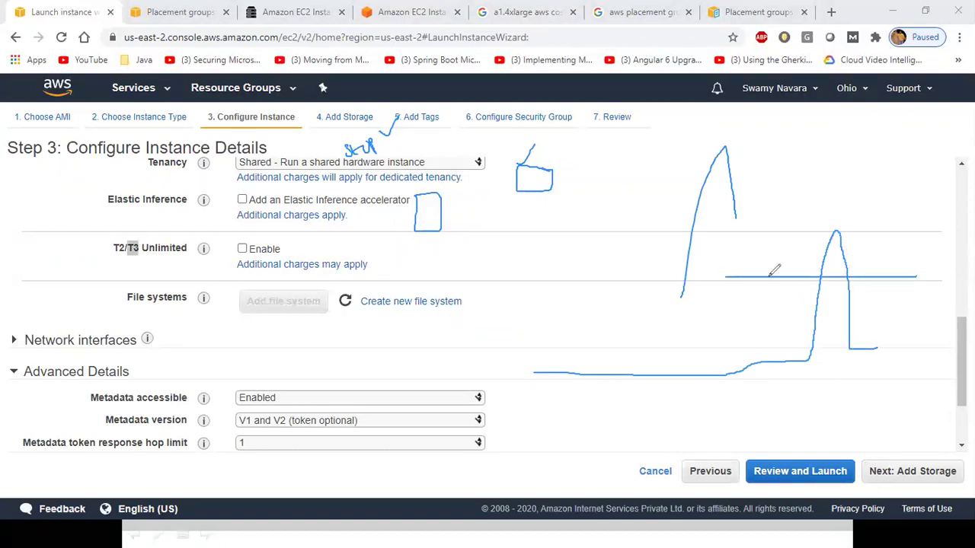
Mark two crosses on the threshold line, circle the T2/T3 Unlimited label, and trace the burst above the line
drag(728, 265, 732, 279)
drag(811, 269, 823, 283)
drag(824, 269, 812, 283)
mouse_move(164, 238)
mouse_down()
mouse_move(121, 236)
mouse_move(183, 232)
mouse_move(152, 238)
mouse_up()
mouse_move(816, 274)
mouse_down()
mouse_move(845, 230)
mouse_move(864, 275)
mouse_move(917, 277)
mouse_up()
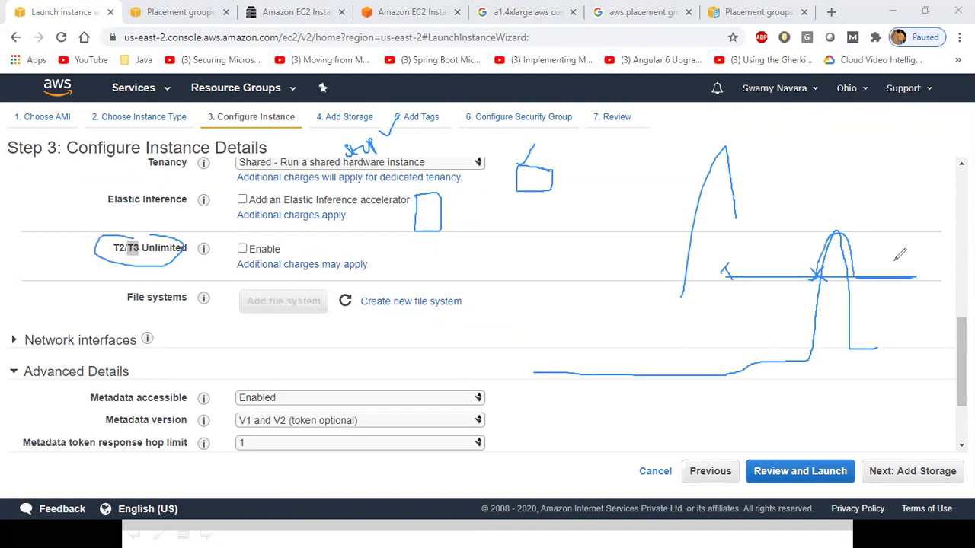
Mark the T2/T3 Unlimited label and its Enable option, and clear all annotations from the wizard page
drag(143, 248, 154, 236)
drag(237, 244, 263, 235)
key(Escape)
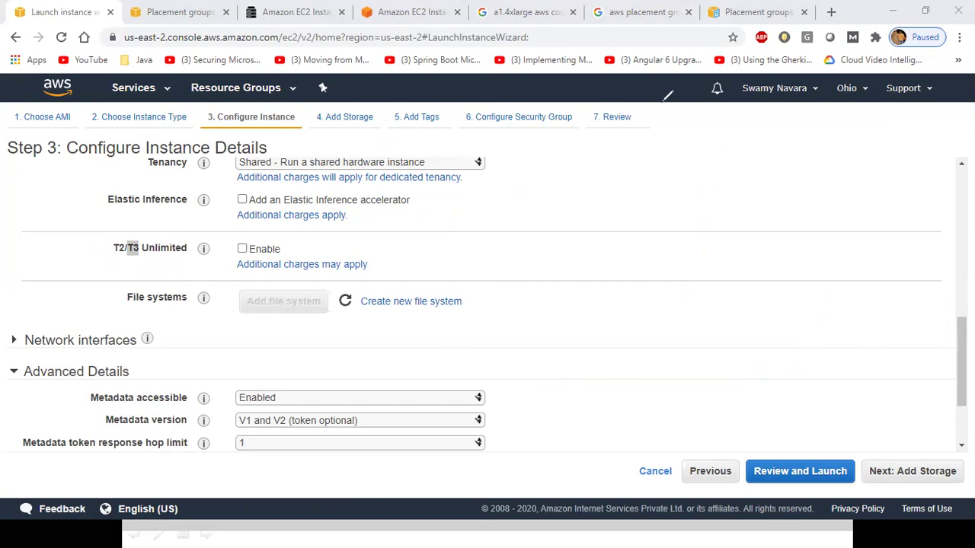
key(Escape)
Set Tenancy to Dedicated - Run a Dedicated instance, and change it to Dedicated host - Launch this instance on a Dedicated host
click(308, 165)
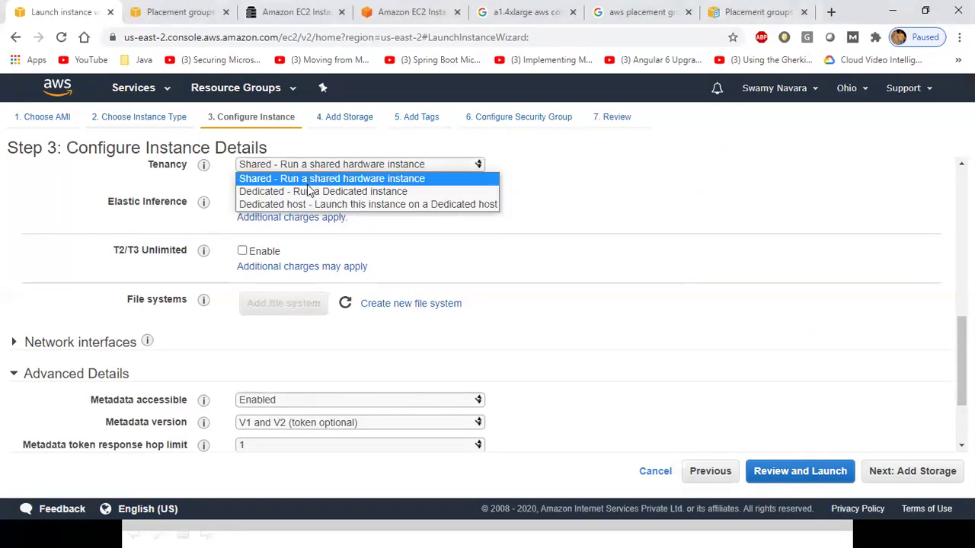
click(304, 193)
click(316, 166)
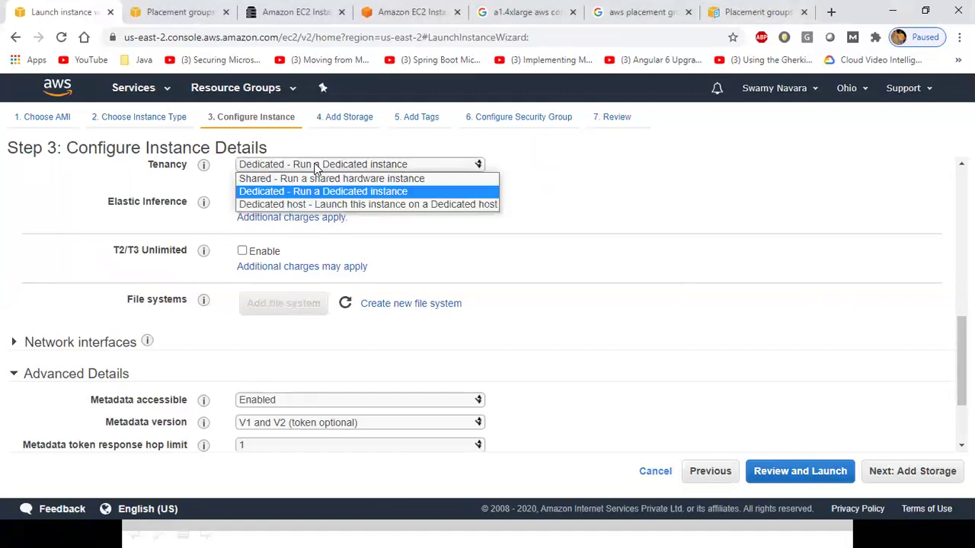
click(307, 206)
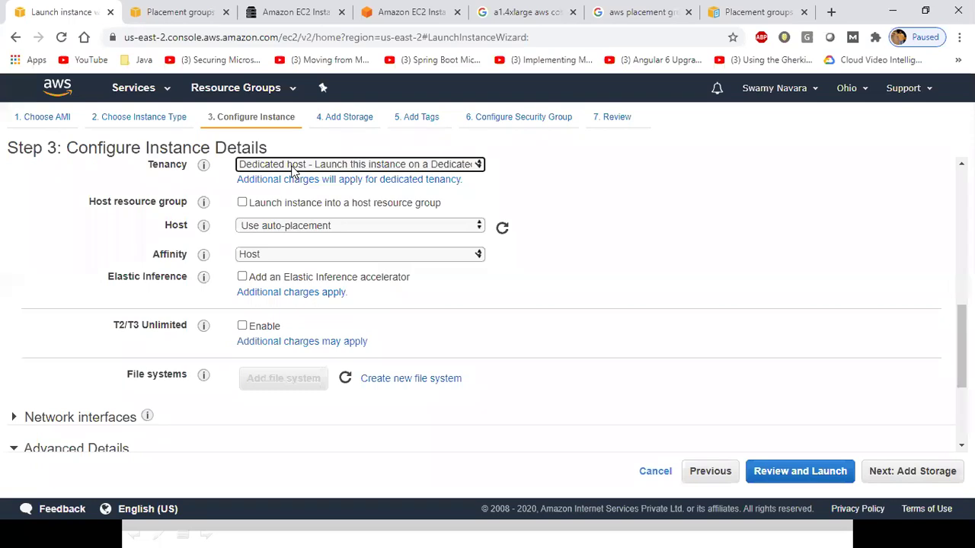
Review the VPCs available for the instance's Network setting and keep aug01-vpc
scroll(295, 172, up, 8)
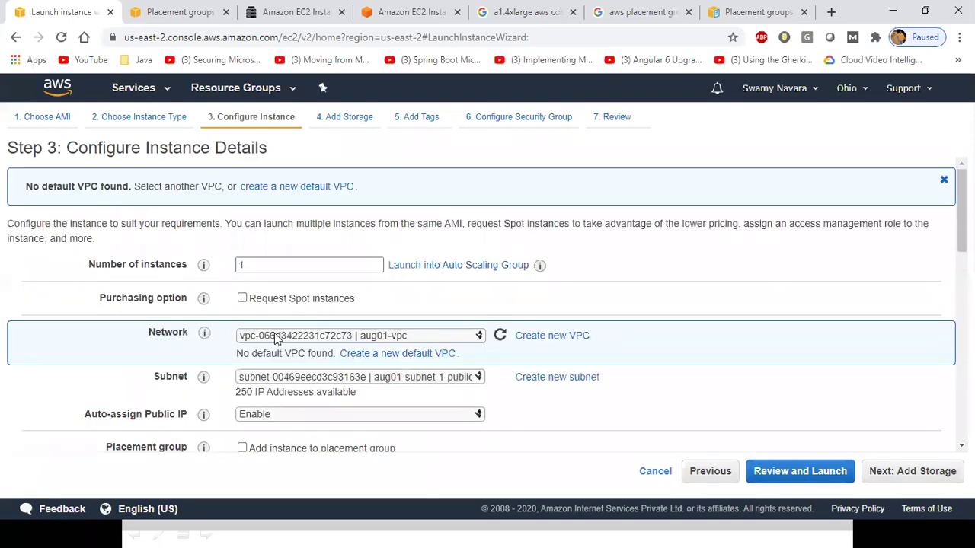
click(274, 335)
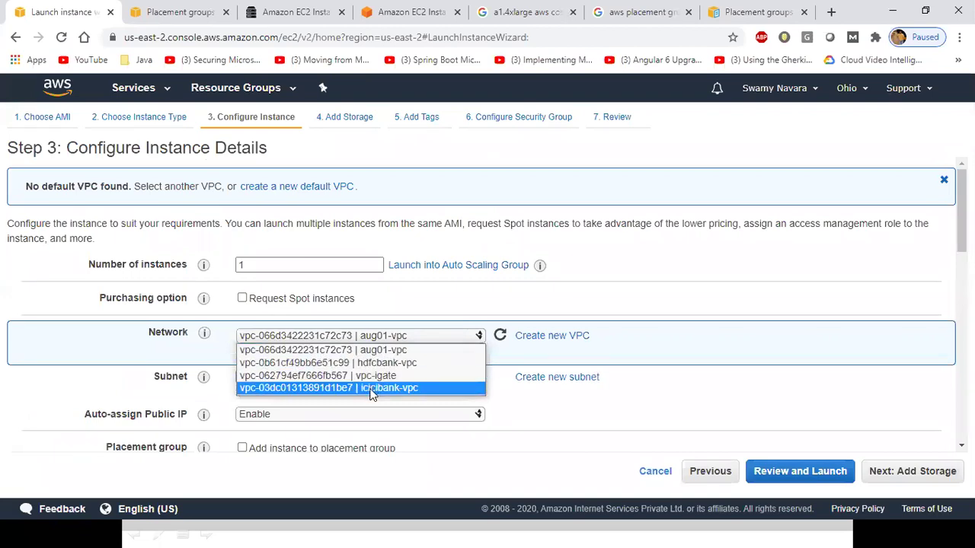
click(377, 349)
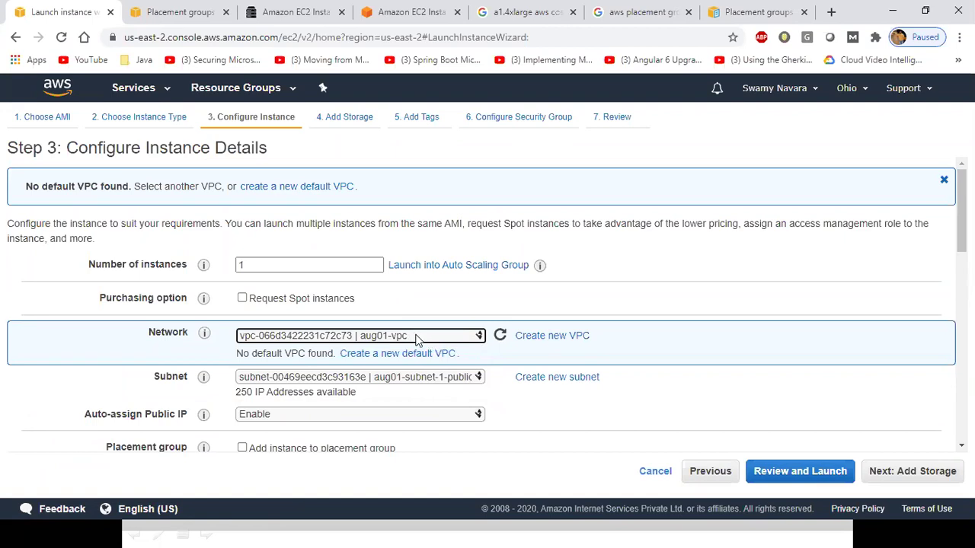
Look over the Advanced Details, expand the Network interfaces section, and add a second network device, eth1
scroll(558, 377, down, 5)
scroll(381, 322, down, 4)
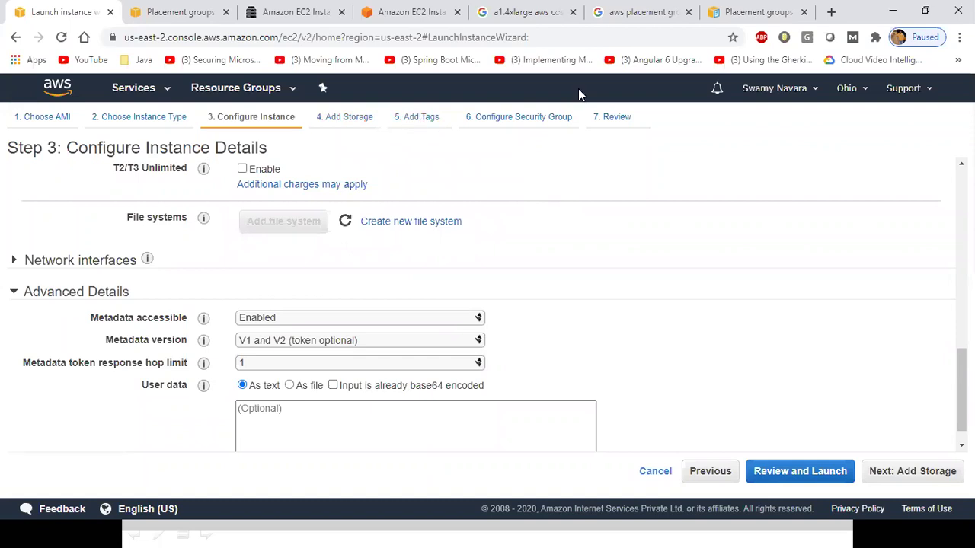
scroll(383, 278, down, 1)
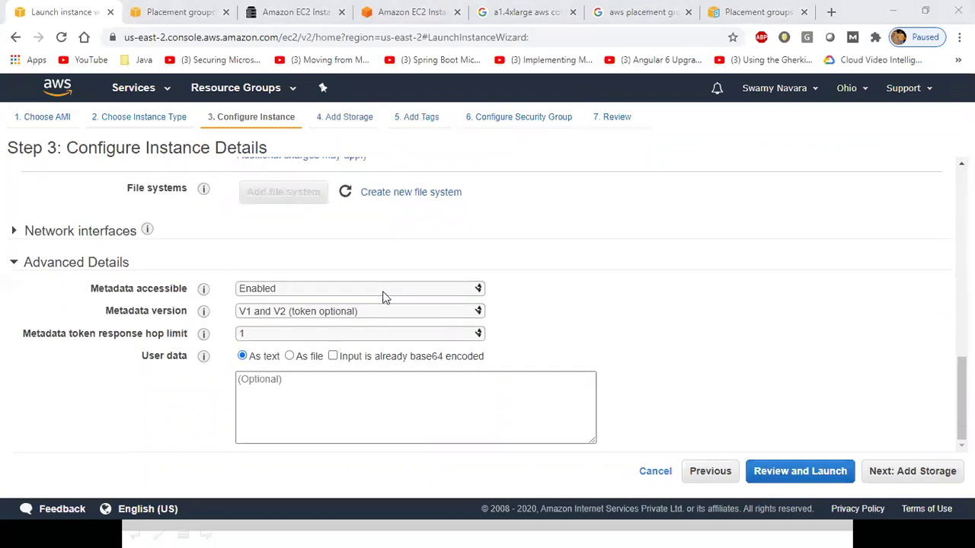
click(295, 403)
scroll(333, 266, up, 1)
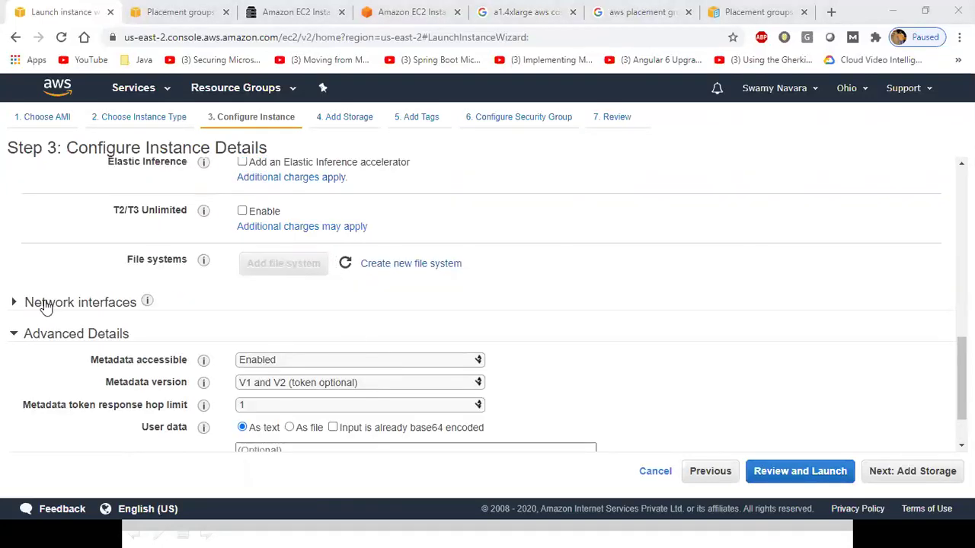
scroll(397, 351, down, 1)
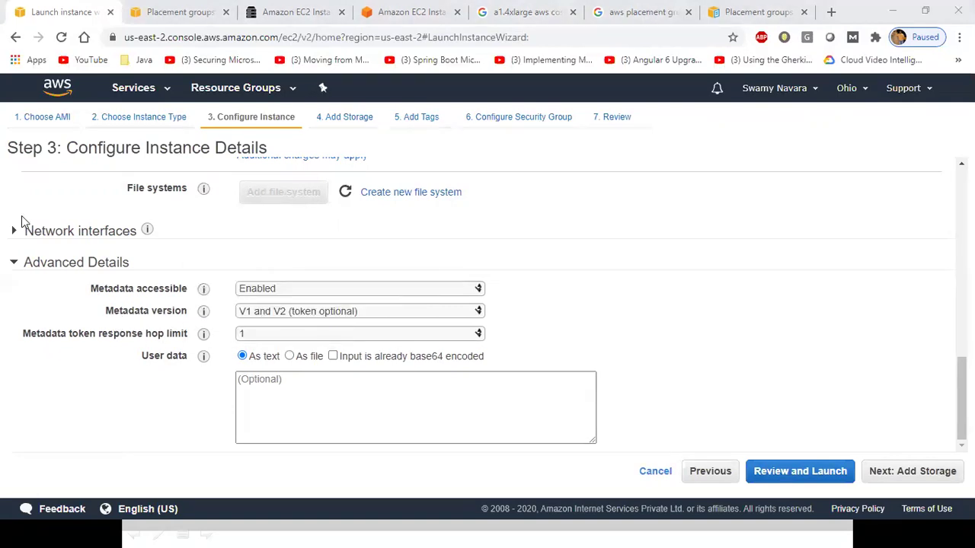
click(14, 231)
click(30, 336)
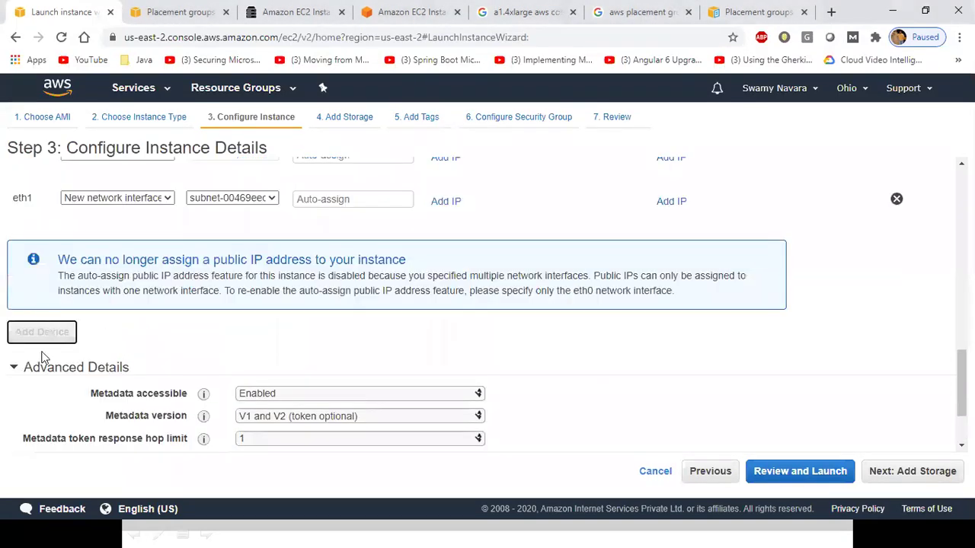
Review the eth1 interface and the empty User data field, and continue to the Add Storage step
scroll(148, 279, up, 1)
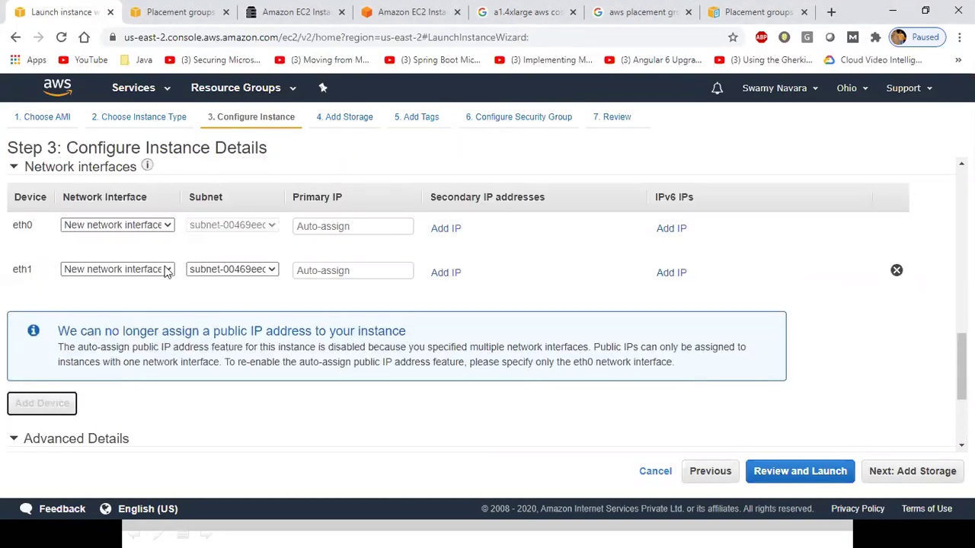
scroll(93, 320, down, 3)
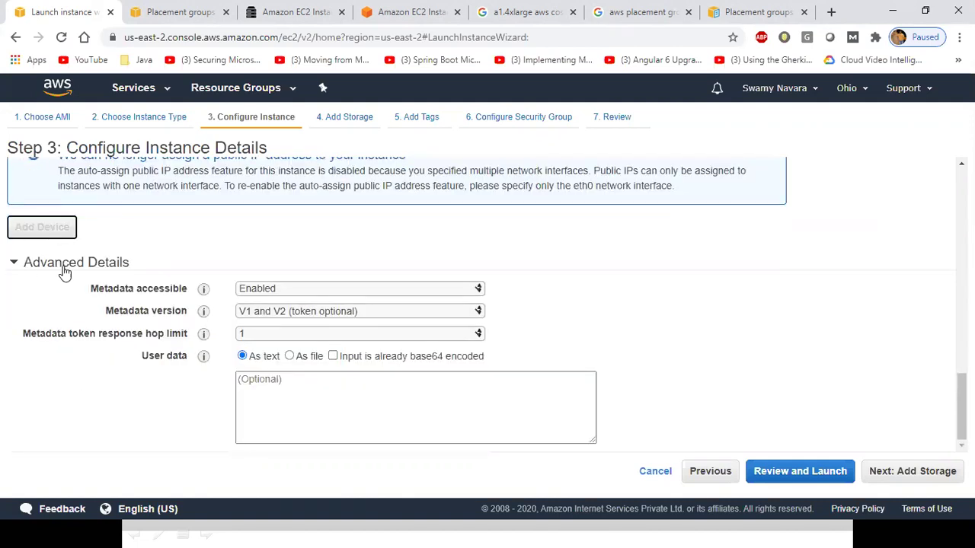
click(457, 404)
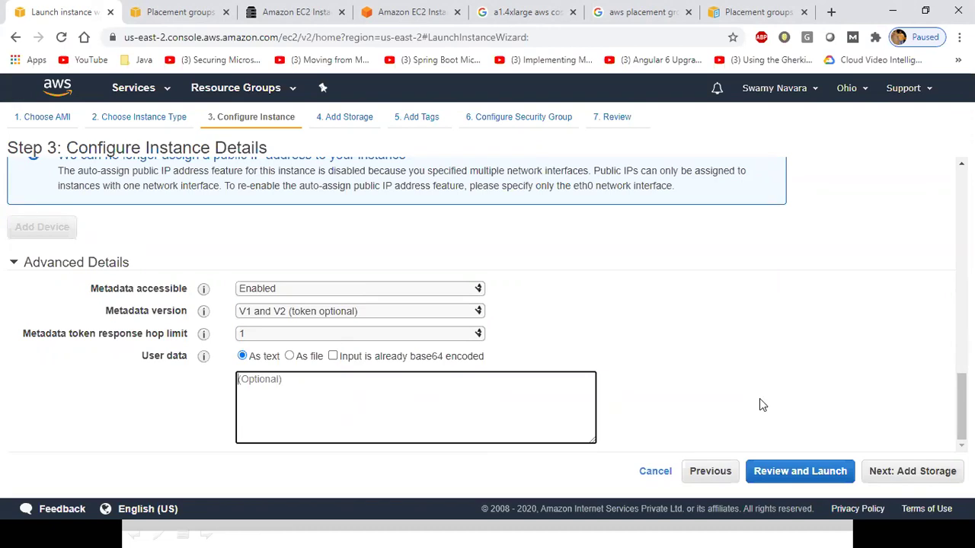
scroll(815, 434, up, 2)
click(876, 469)
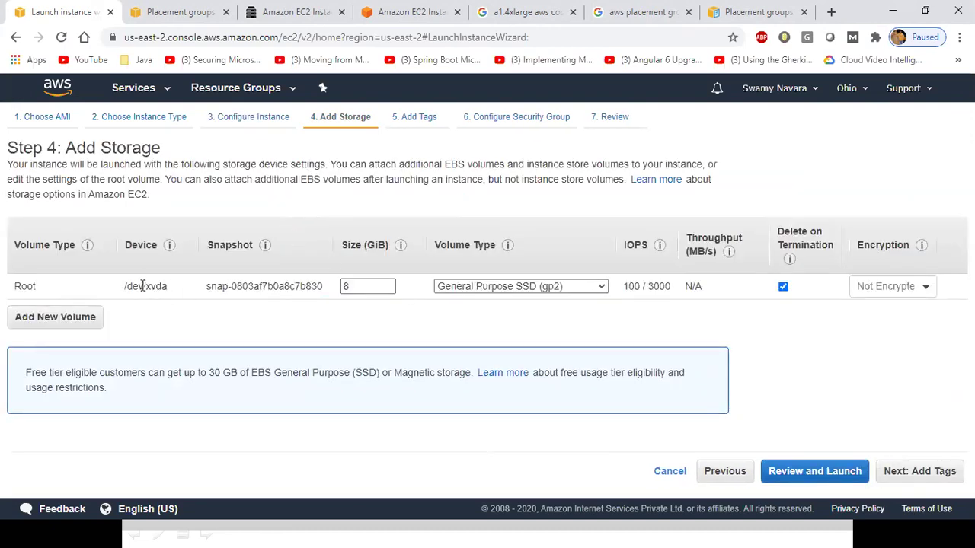
Review the root volume's device and volume type options, keep General Purpose SSD (gp2), and continue to the Add Tags step
drag(133, 286, 248, 290)
click(459, 288)
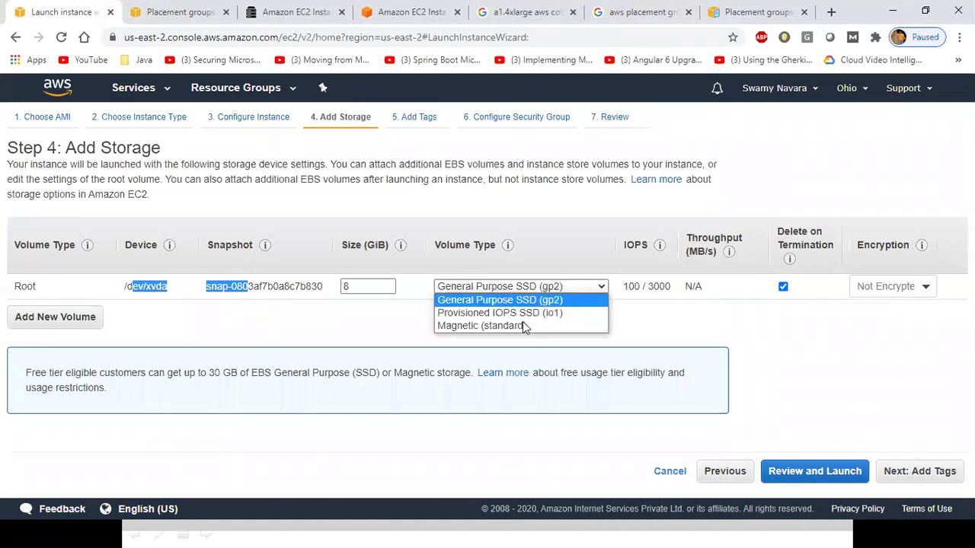
click(315, 335)
click(919, 470)
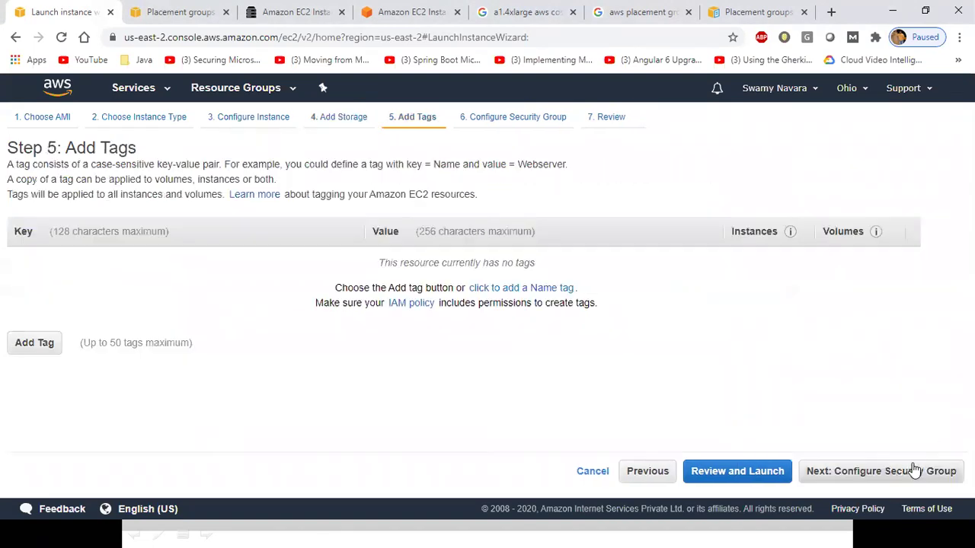
Skip the tags, assign the existing security group aug01-sg to the instance, and proceed to the launch review
click(831, 470)
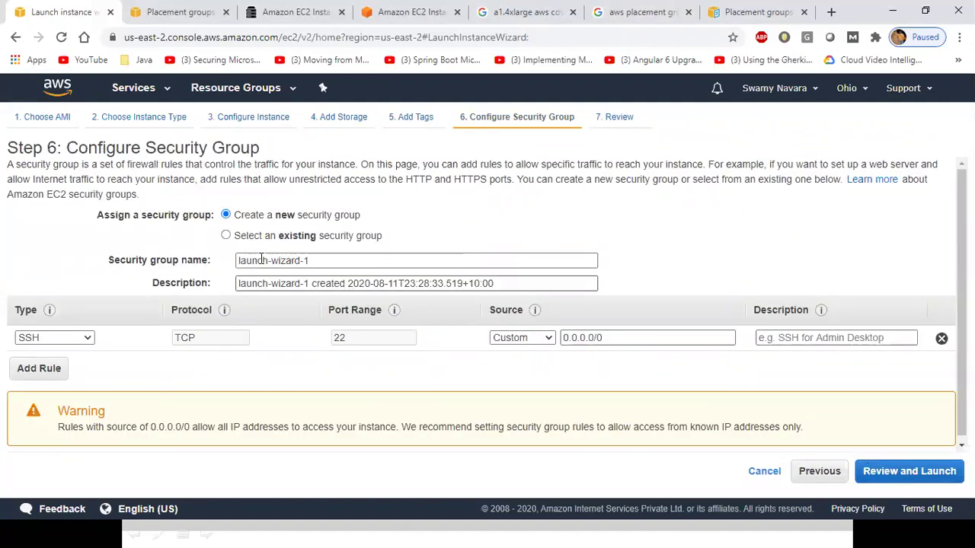
click(225, 235)
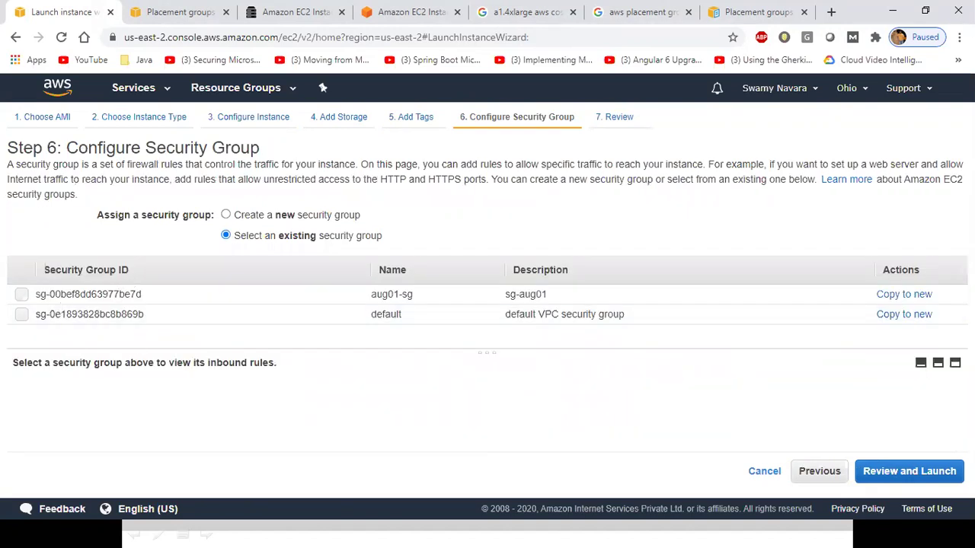
click(20, 296)
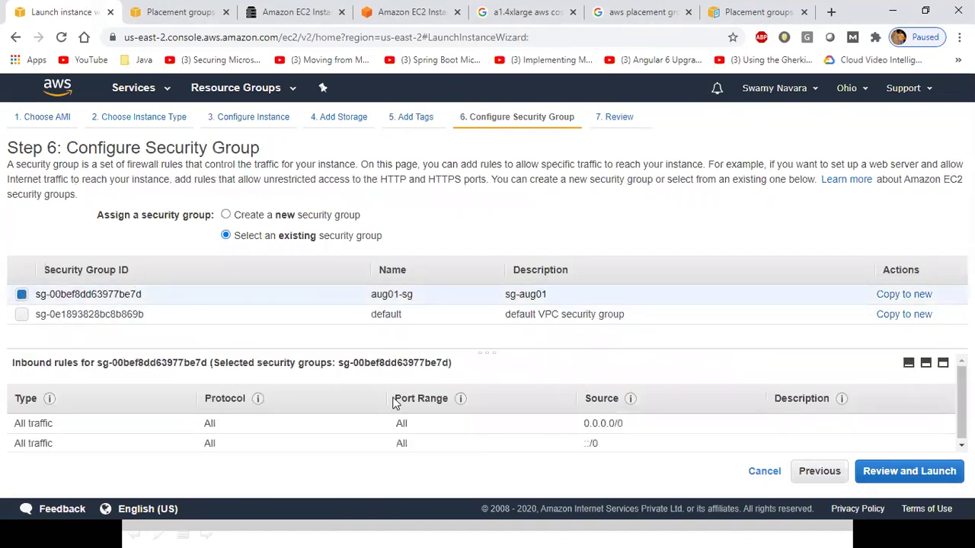
click(894, 474)
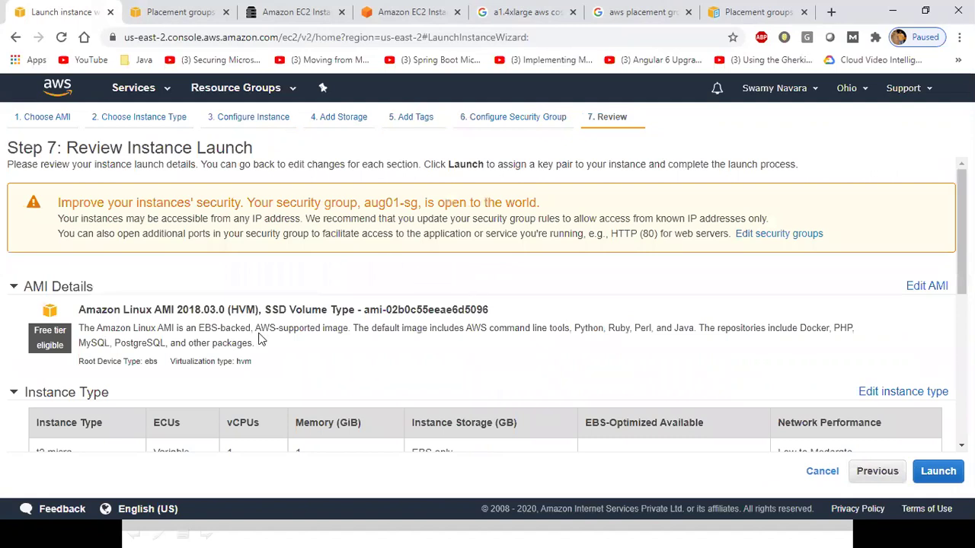
Try to launch the instance with the existing key pair aug01-keypair, acknowledging access to its private key file
scroll(333, 346, down, 3)
click(938, 471)
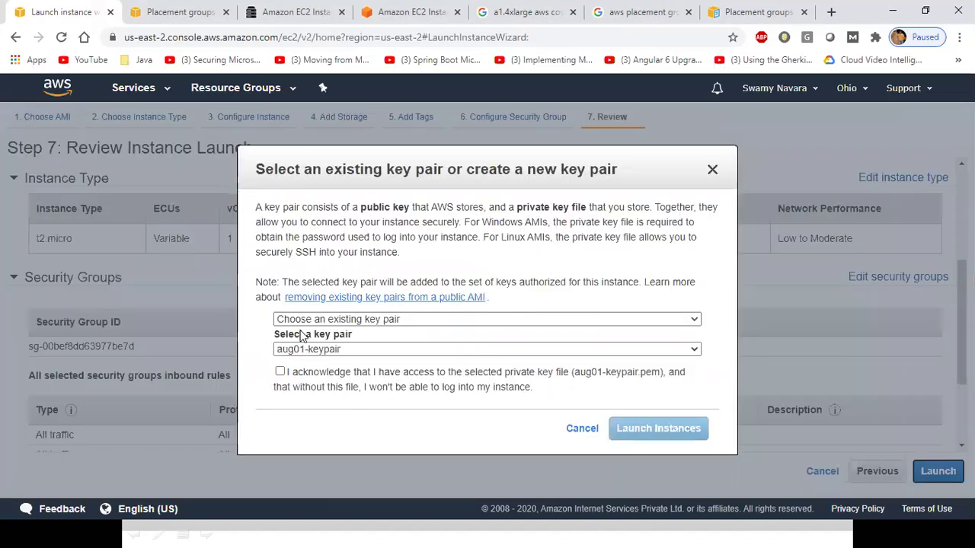
click(279, 371)
click(672, 428)
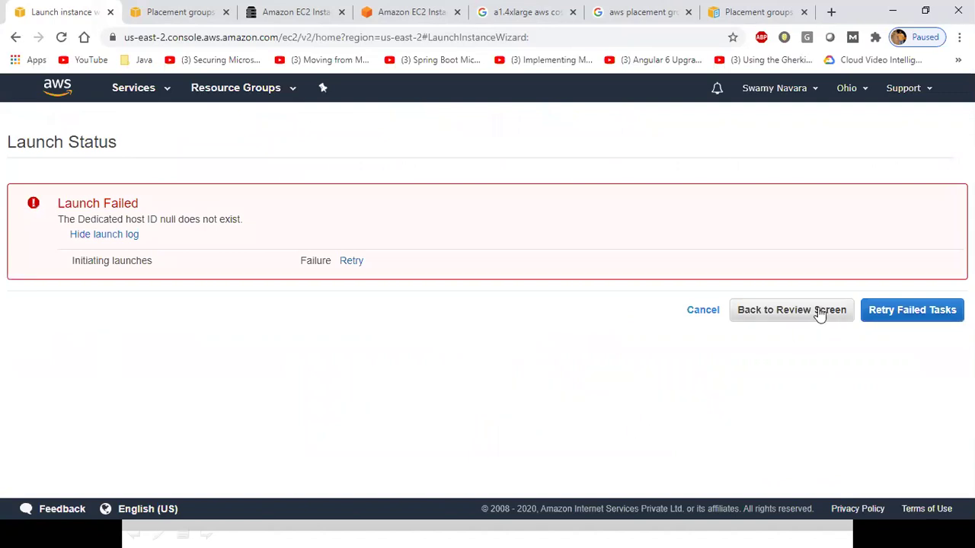
Return to the Configure Instance Details step and set Tenancy to Shared - Run a shared hardware instance
click(753, 311)
click(872, 470)
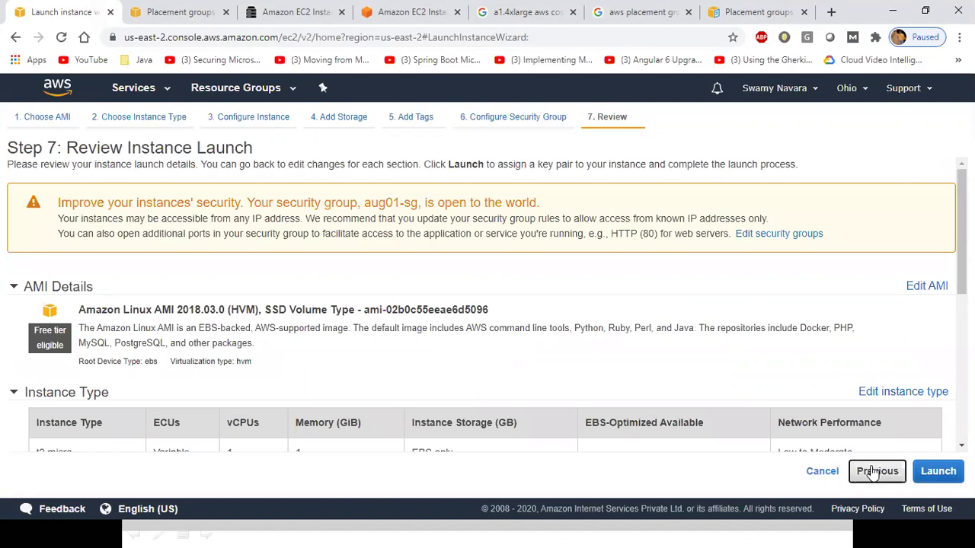
click(237, 116)
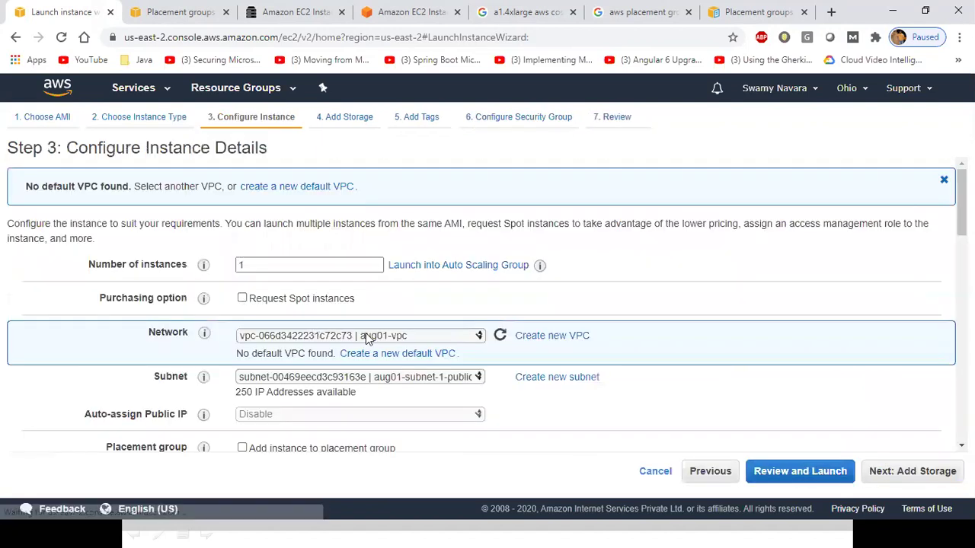
scroll(365, 333, down, 10)
scroll(364, 333, up, 8)
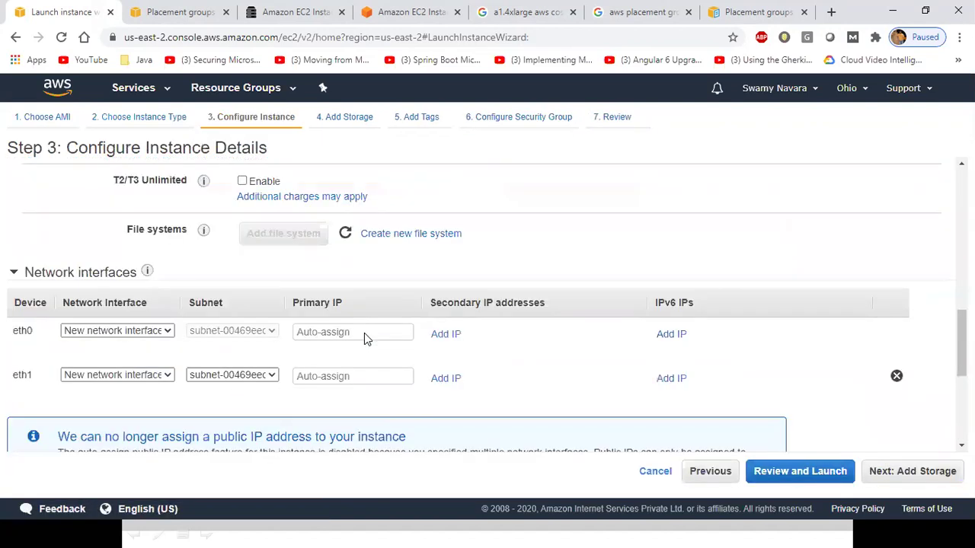
click(305, 237)
click(319, 250)
Continue through the remaining wizard steps unchanged and launch the instance, acknowledging access to the aug01-keypair.pem private key file
click(920, 477)
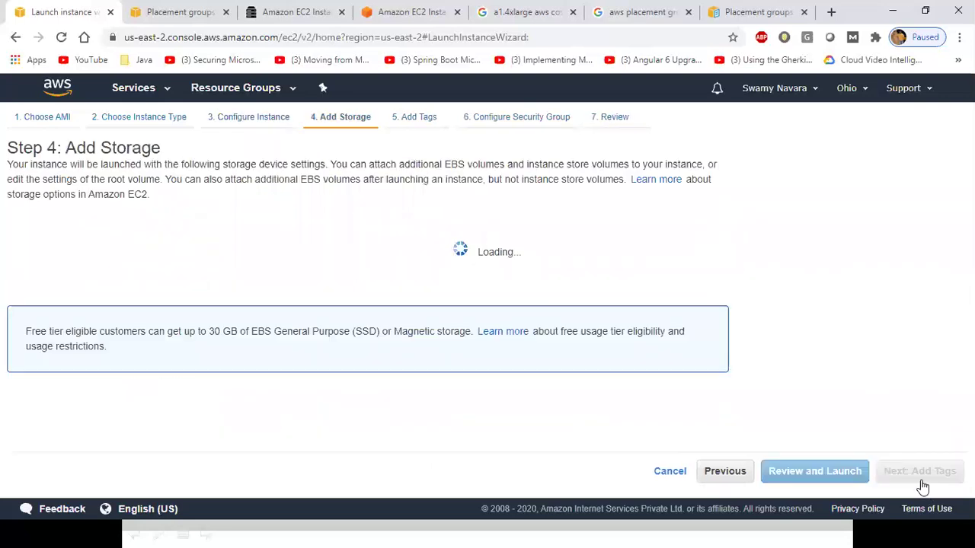
click(918, 476)
click(918, 477)
click(914, 475)
click(915, 478)
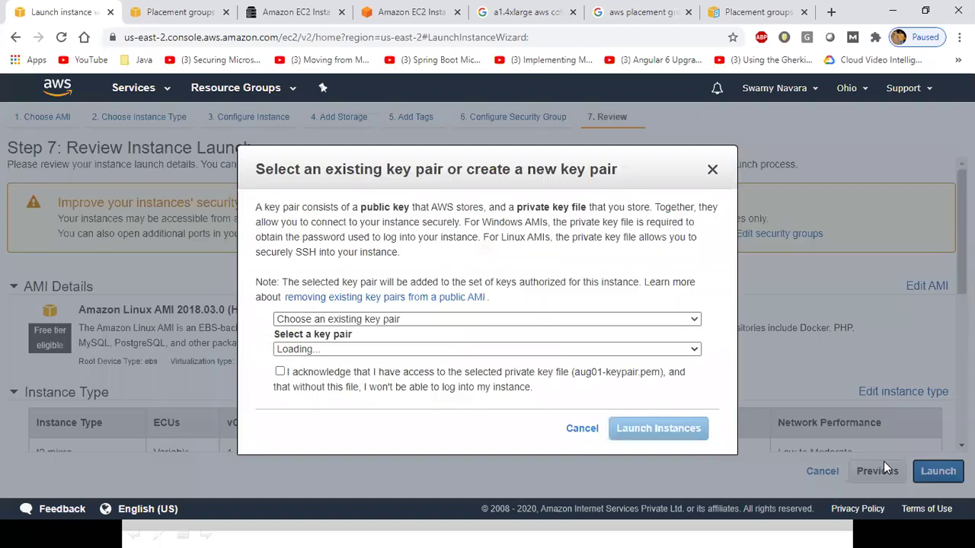
click(280, 371)
click(667, 431)
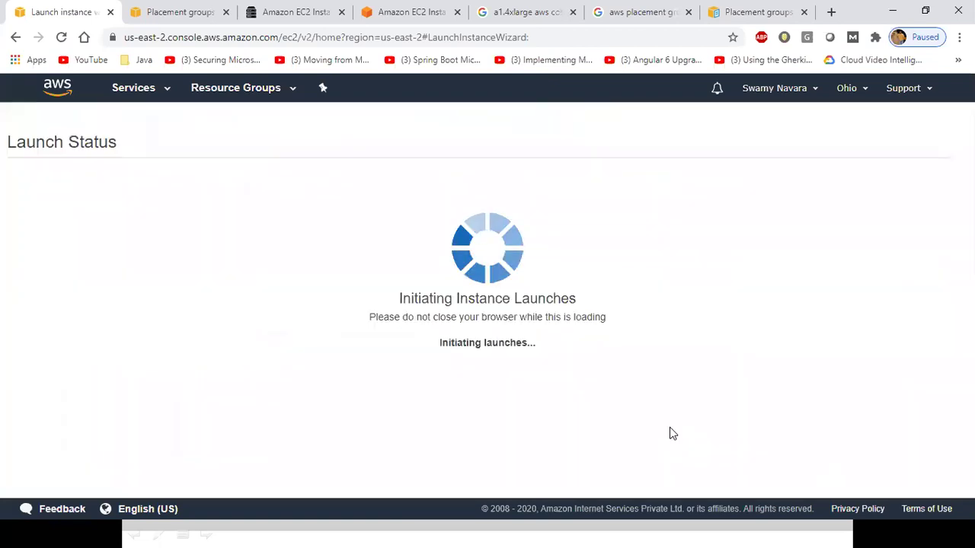
Open the instances list, select the newly launched unnamed t2.micro instance, refresh the list and review its columns
scroll(871, 367, down, 3)
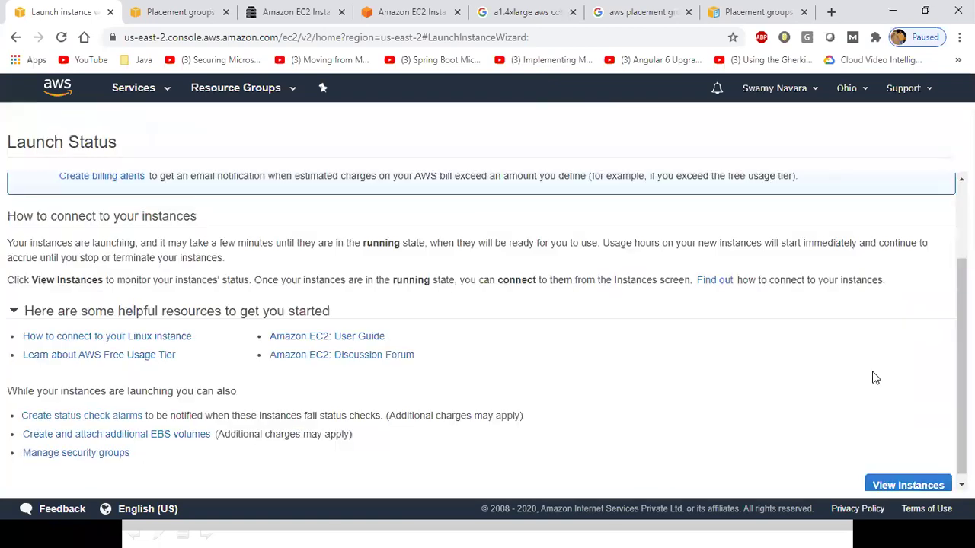
click(905, 475)
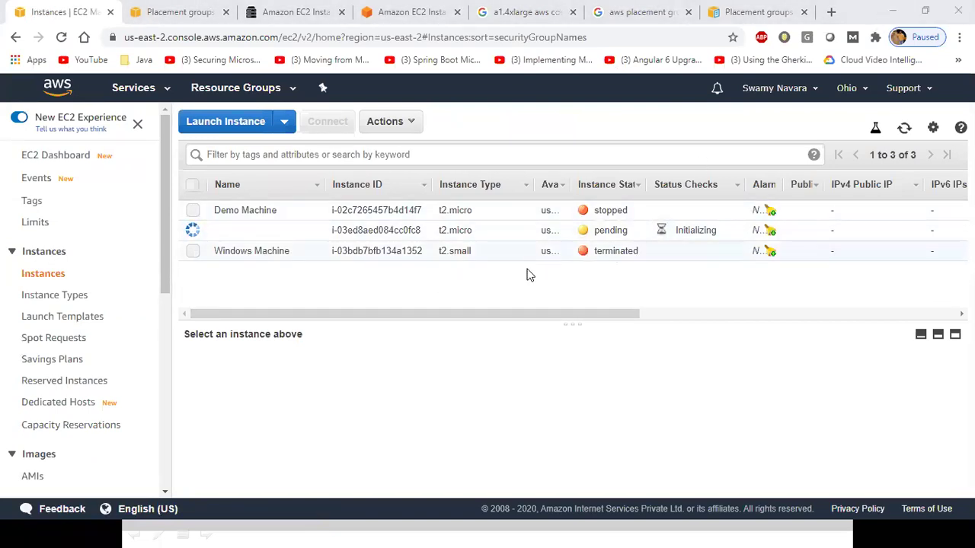
click(196, 252)
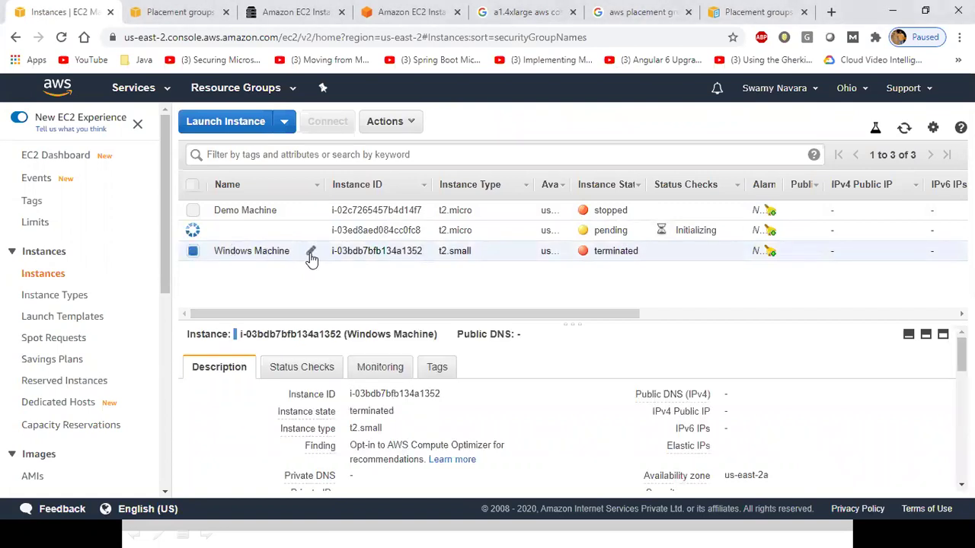
click(265, 227)
click(905, 133)
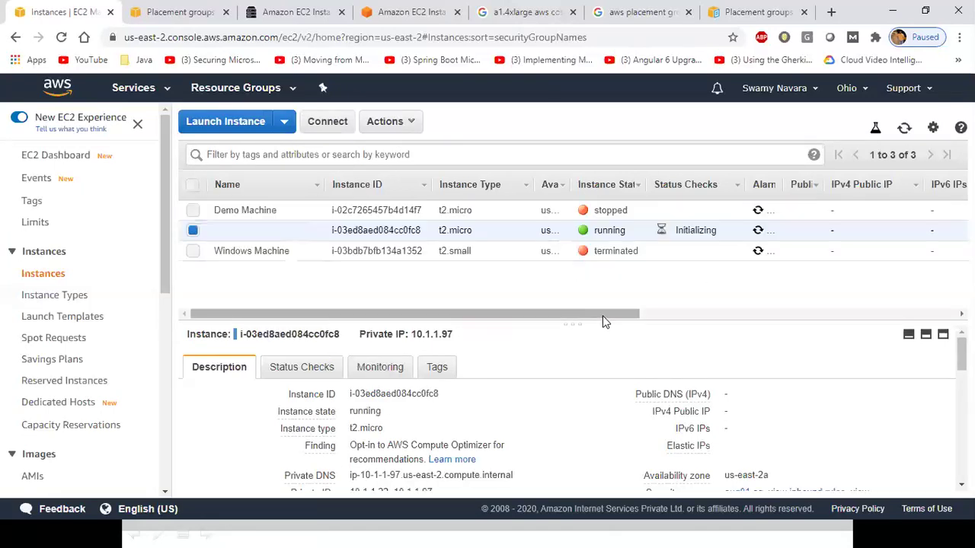
drag(599, 321, 944, 317)
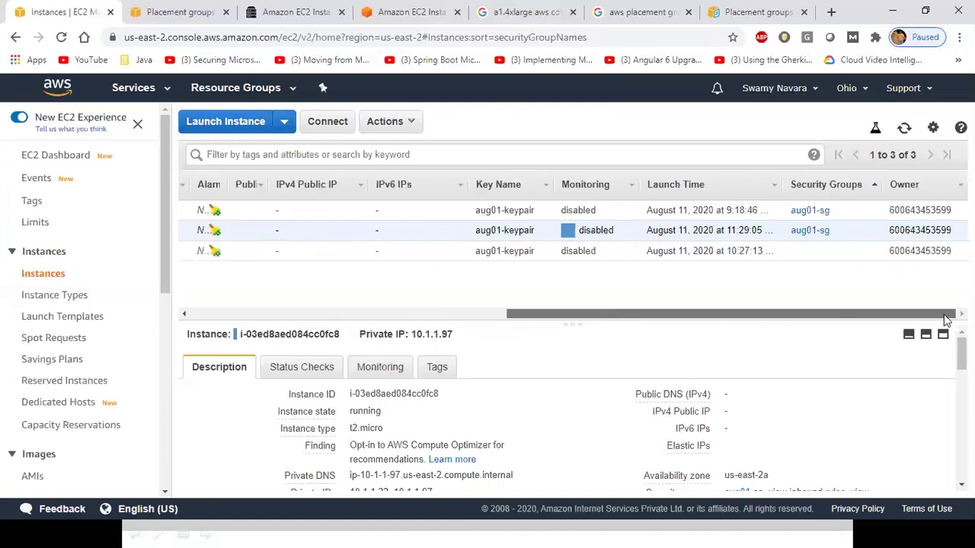
drag(790, 312, 544, 305)
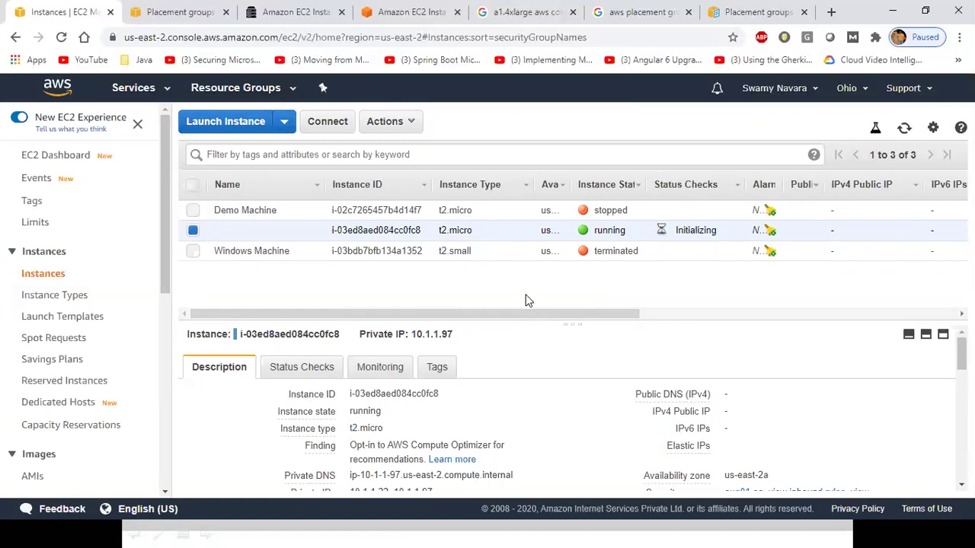
Try to terminate the unnamed t2.micro instance, read the termination protection notice, and cancel the request
right_click(290, 233)
click(601, 280)
drag(624, 230, 603, 230)
click(286, 235)
right_click(284, 227)
mouse_move(317, 308)
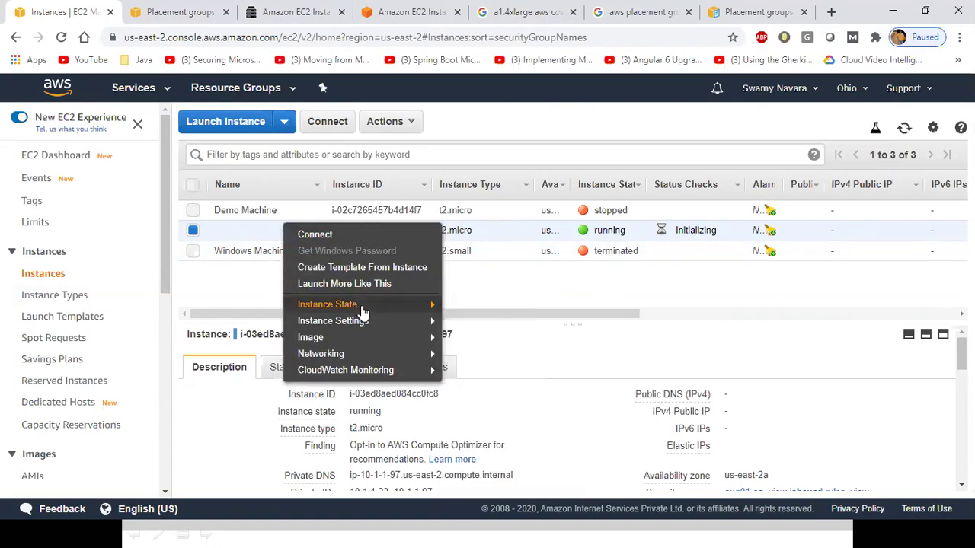
click(475, 370)
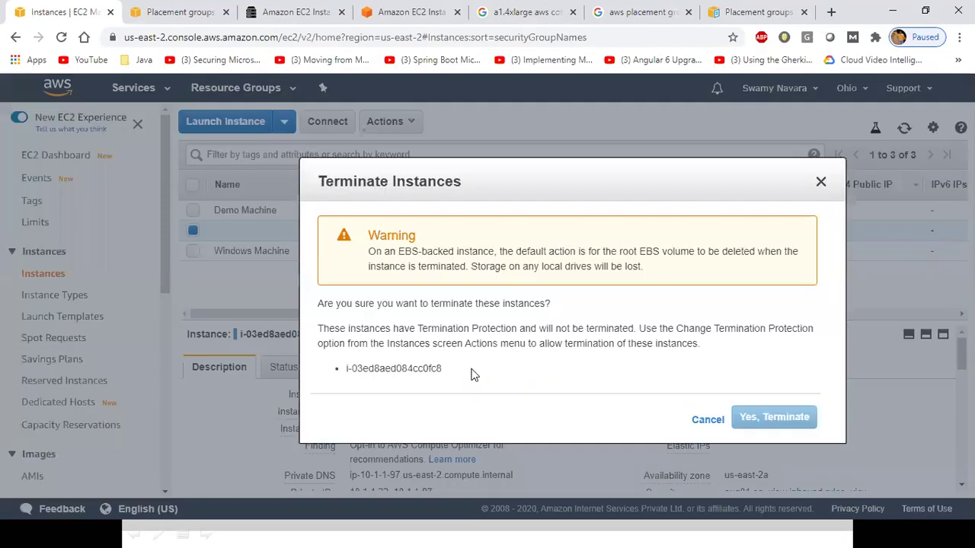
drag(524, 256, 511, 392)
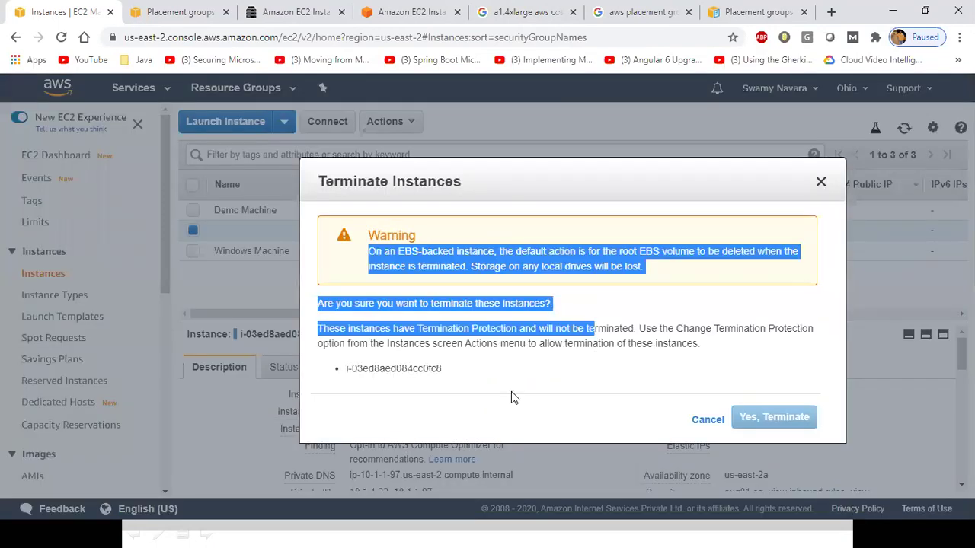
click(516, 367)
drag(354, 328, 649, 331)
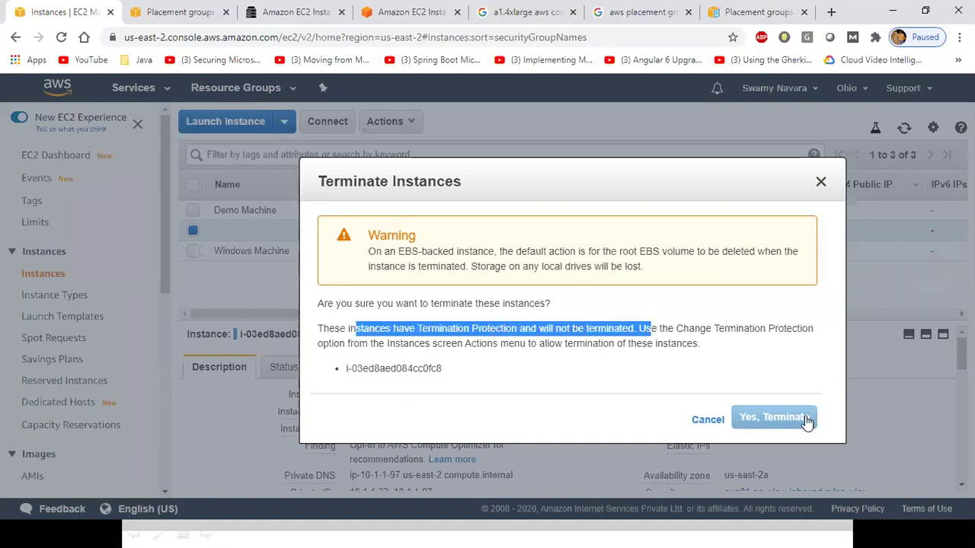
click(704, 421)
Disable termination protection for the unnamed t2.micro instance through its instance settings
click(314, 230)
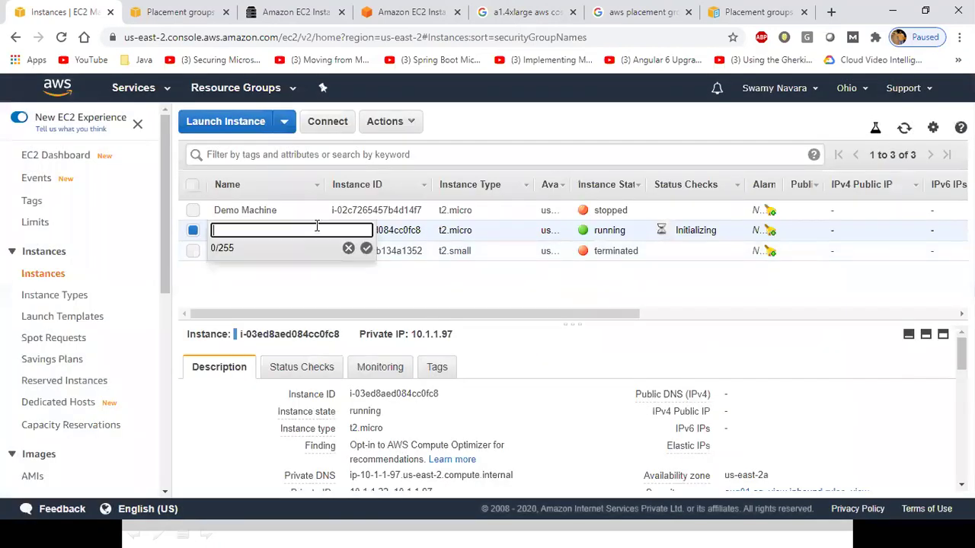
right_click(423, 234)
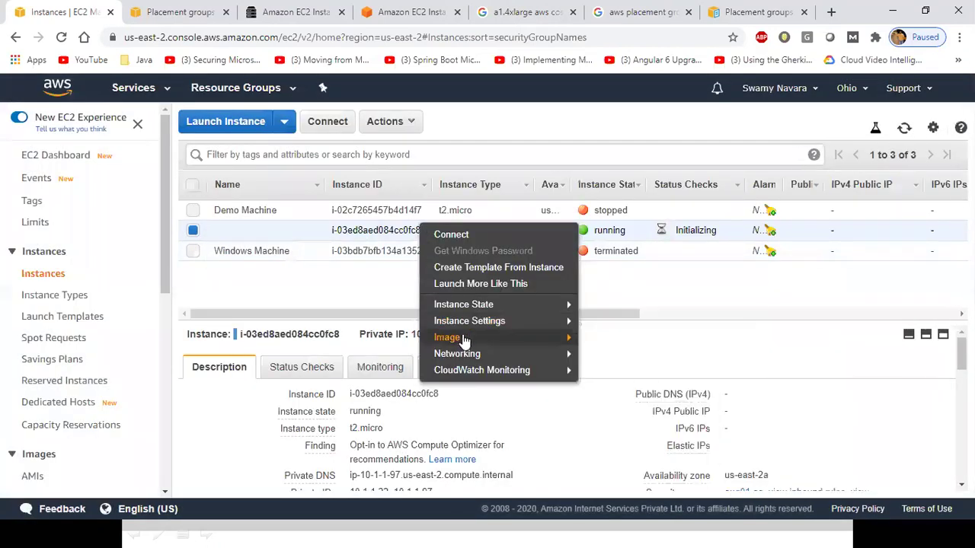
mouse_move(465, 321)
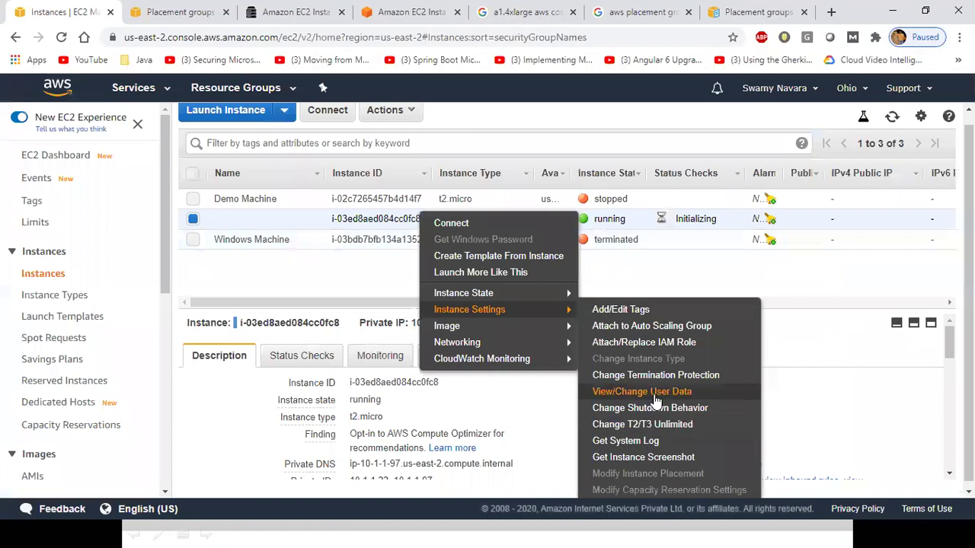
click(658, 377)
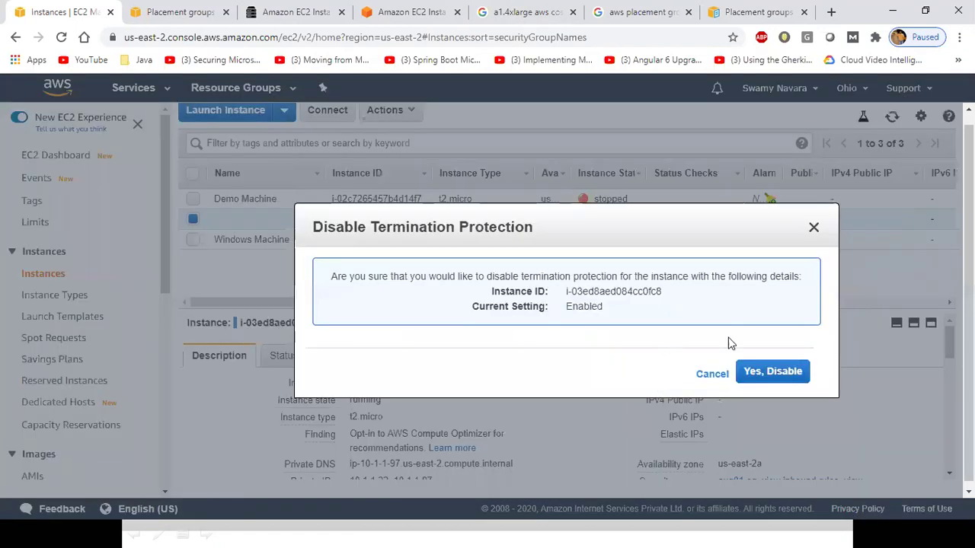
click(774, 373)
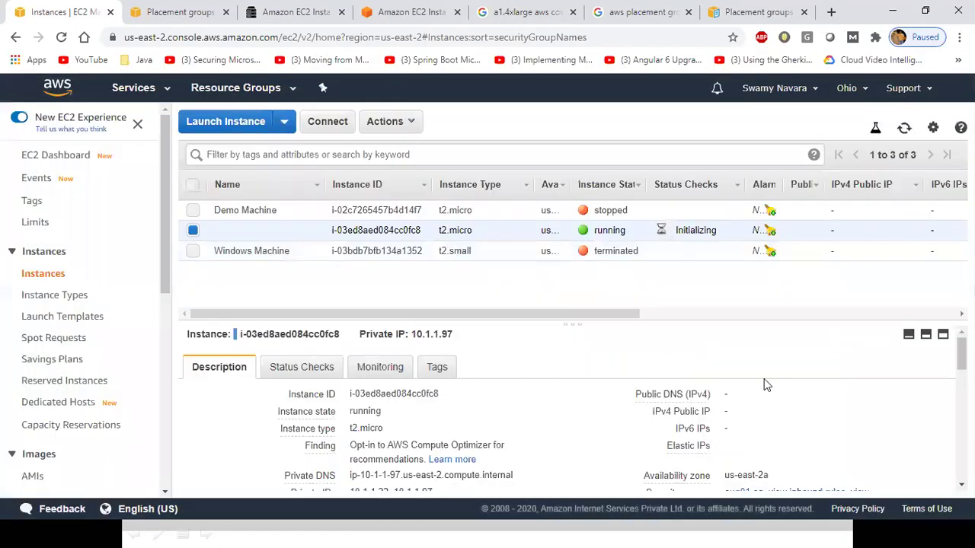
Terminate the unnamed t2.micro instance and confirm the termination
right_click(291, 232)
mouse_move(332, 307)
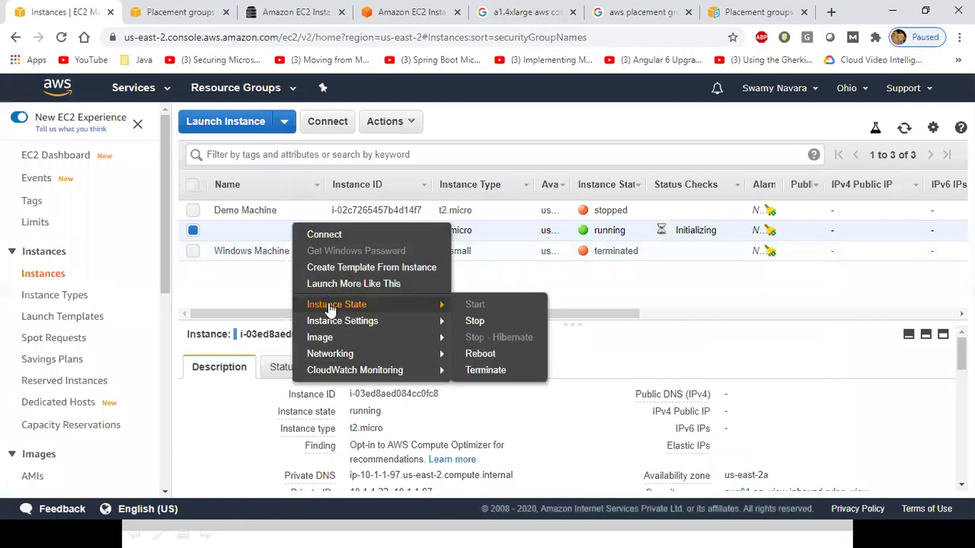
click(487, 370)
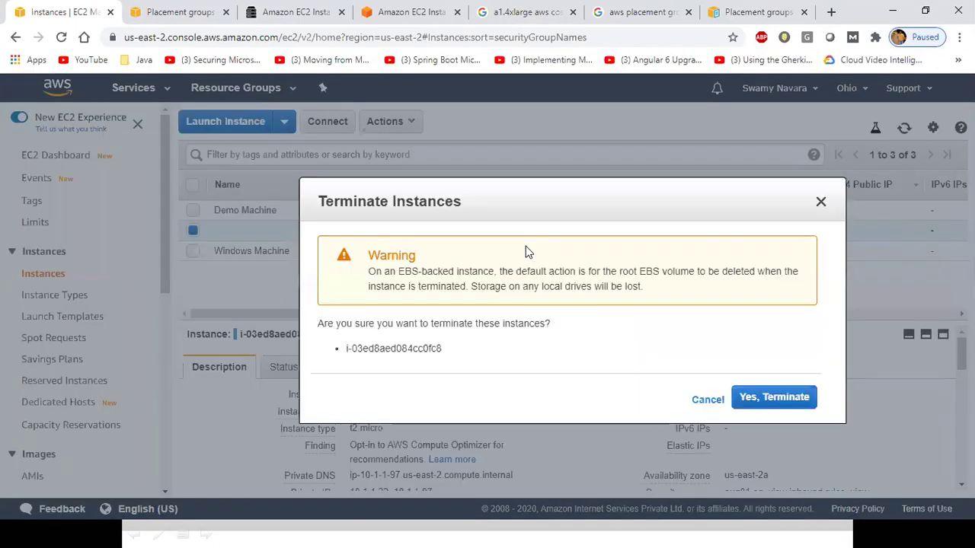
click(792, 402)
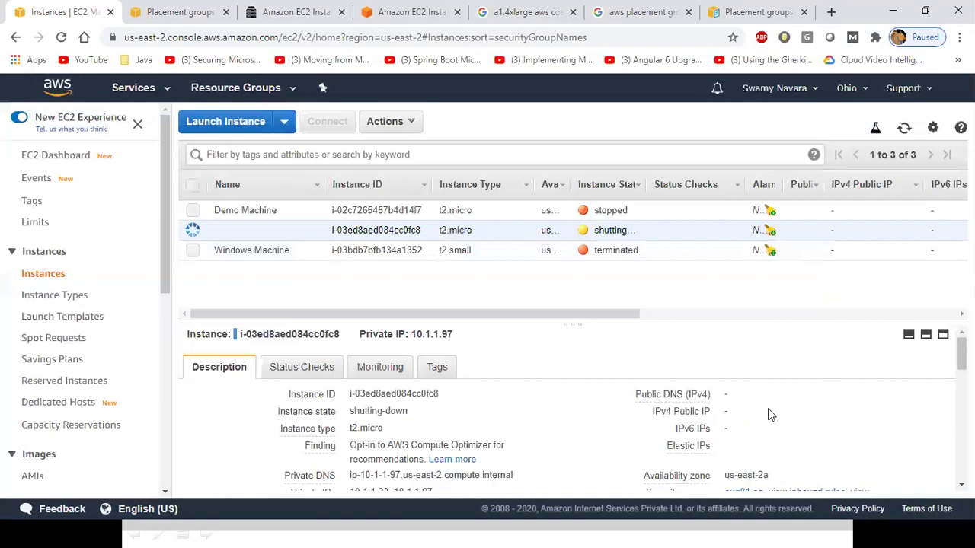